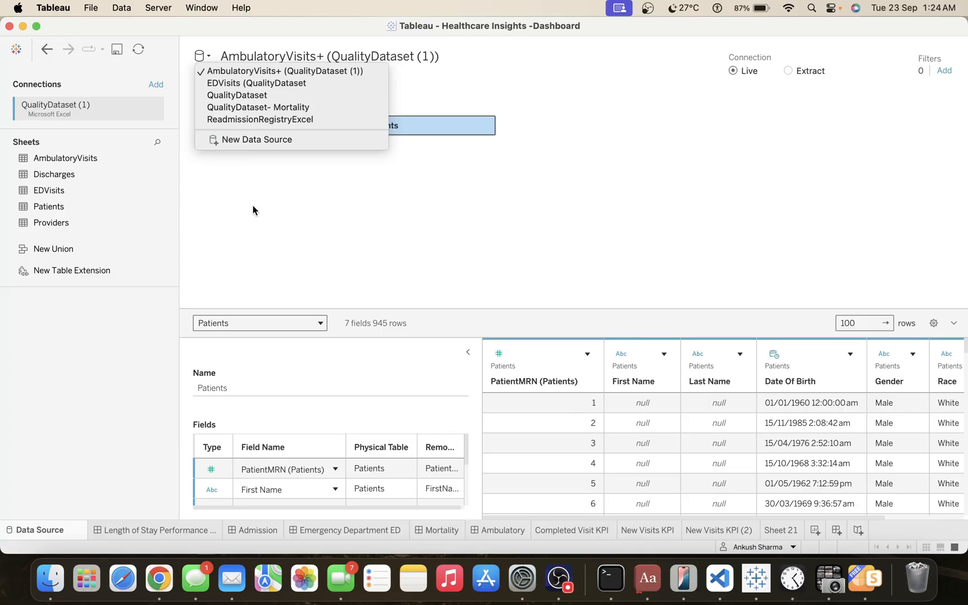
Review the relationship between the AmbulatoryVisits and Patients tables and its matching MRN fields, then collapse the relationship details.
click(253, 205)
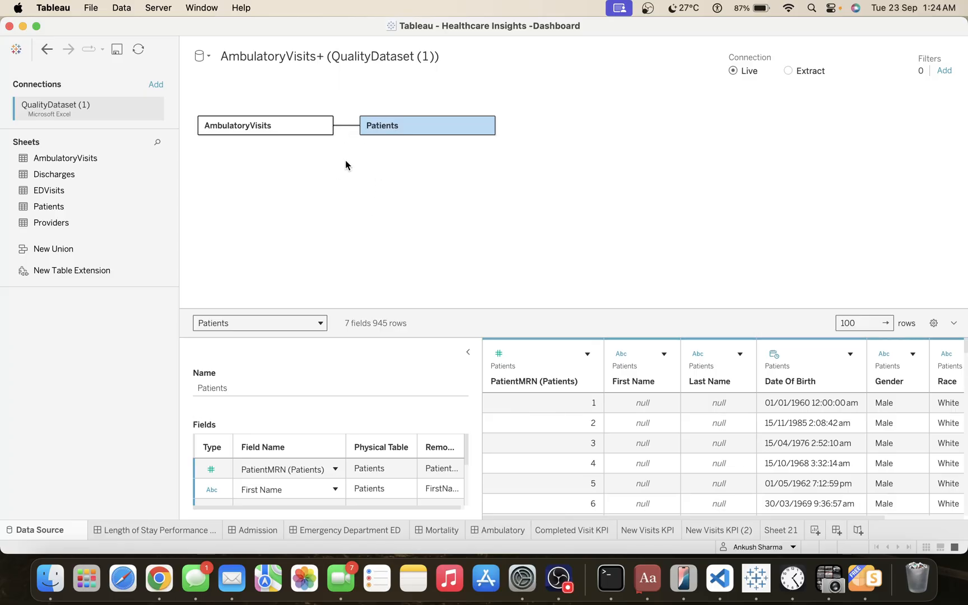
click(347, 128)
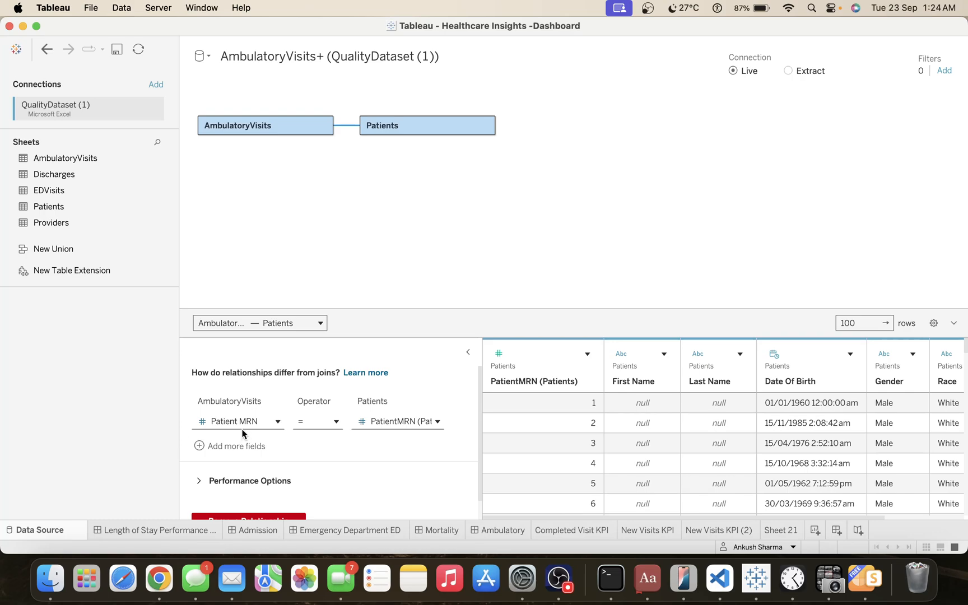
click(430, 422)
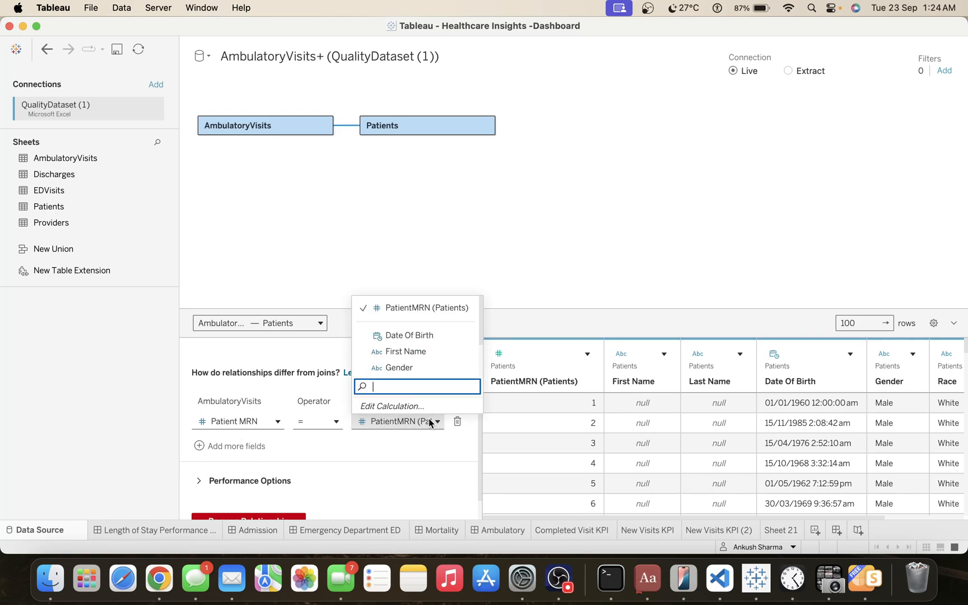
click(503, 253)
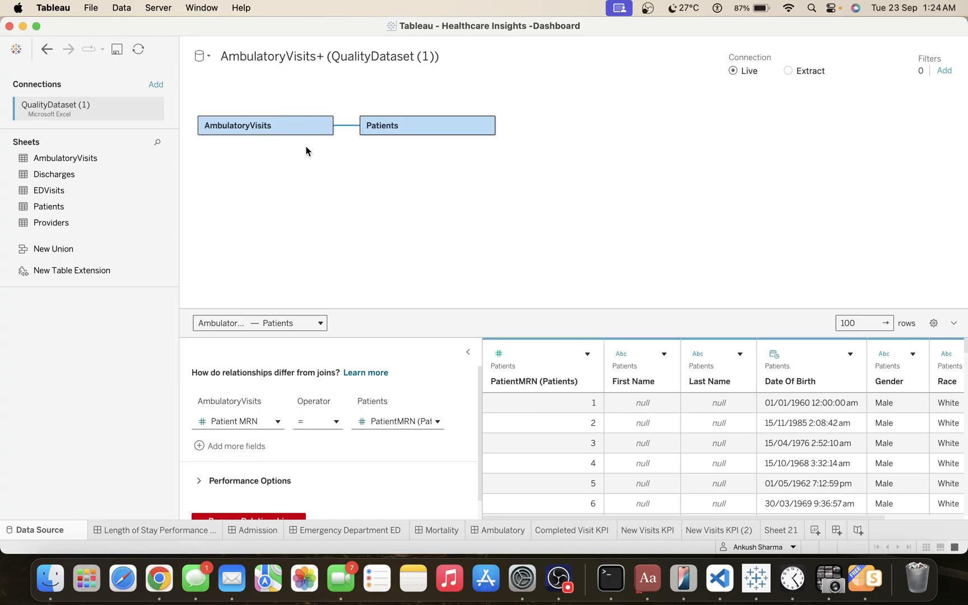
click(468, 351)
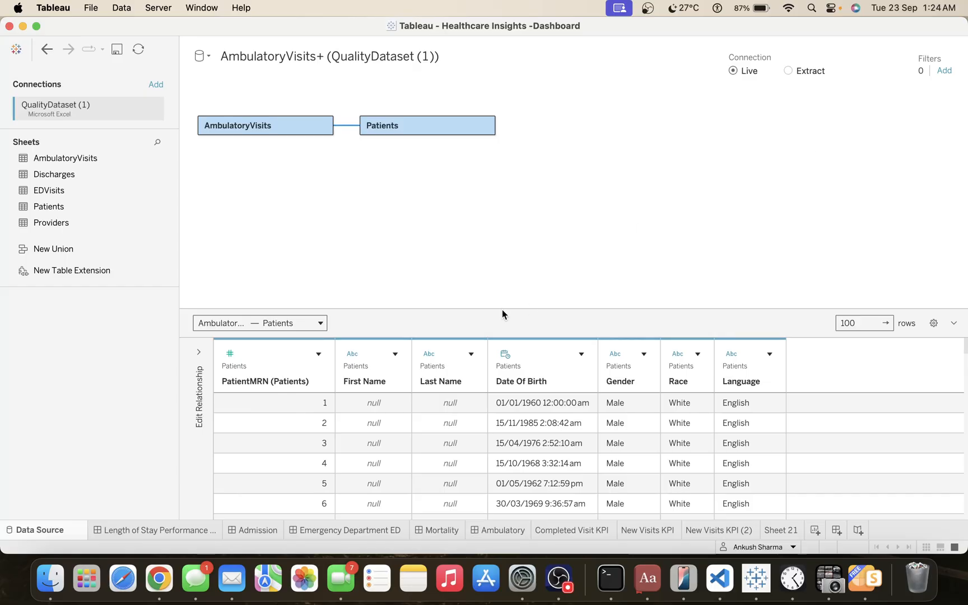
drag(501, 309, 501, 303)
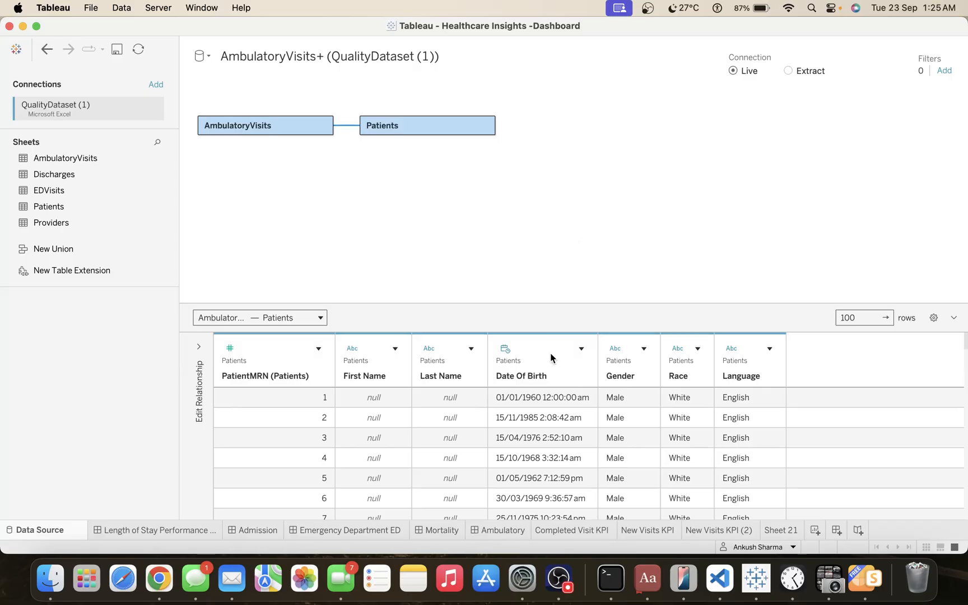
On the Completed Visit KPI sheet, inspect the AmbulatoryVisits count and the Visit Status filter's selection without changing it.
click(580, 530)
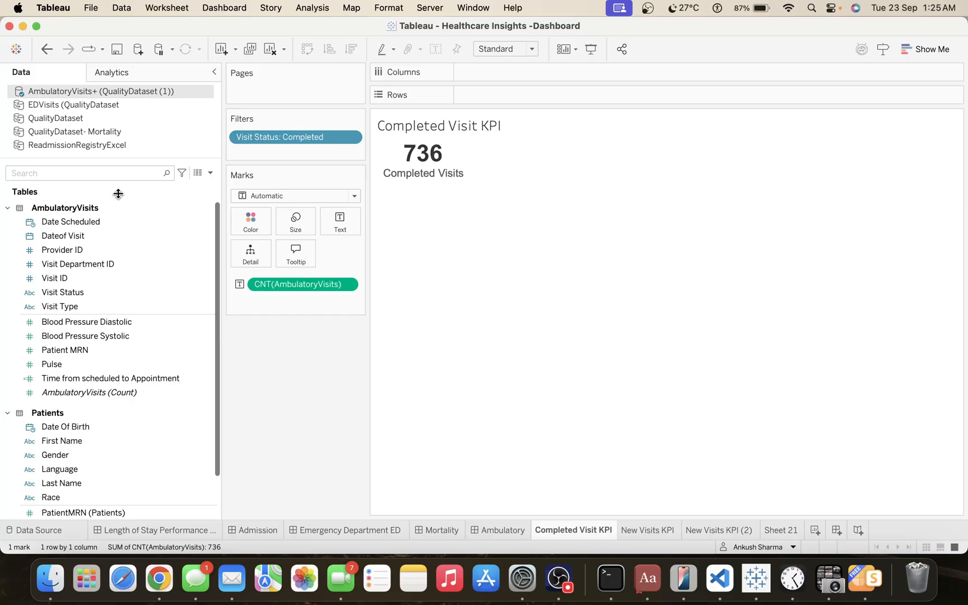
click(127, 426)
click(89, 392)
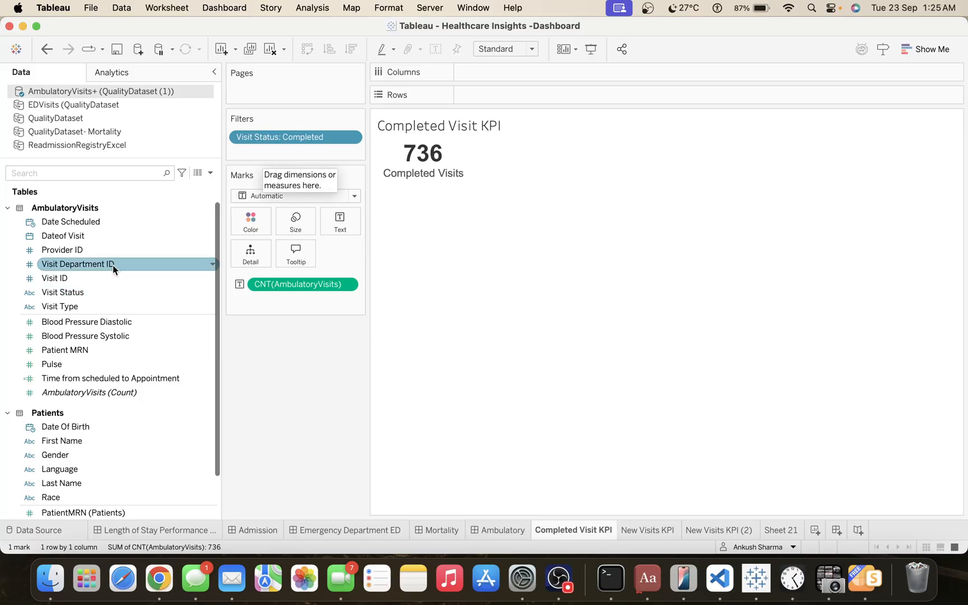
click(353, 138)
click(328, 149)
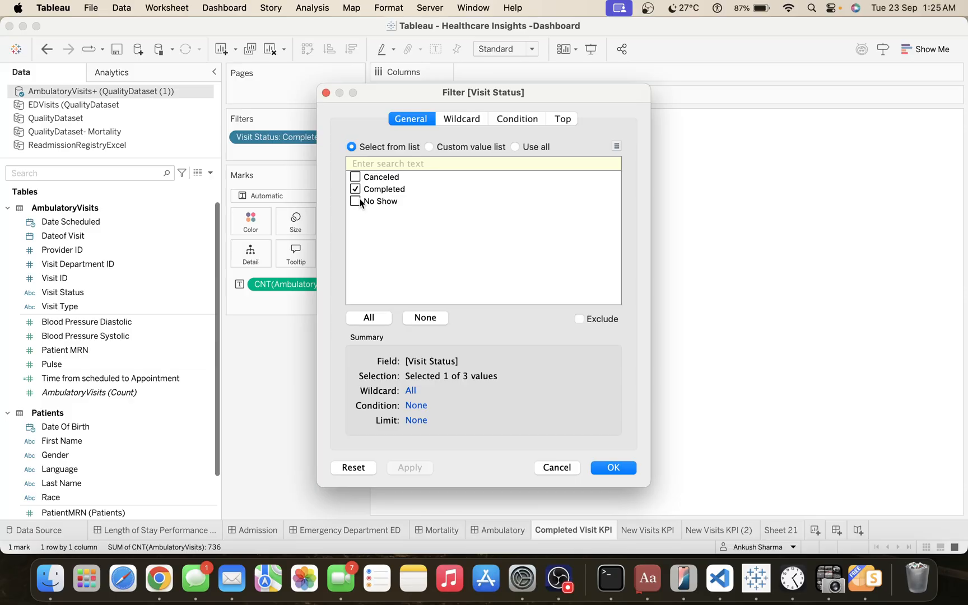
click(557, 468)
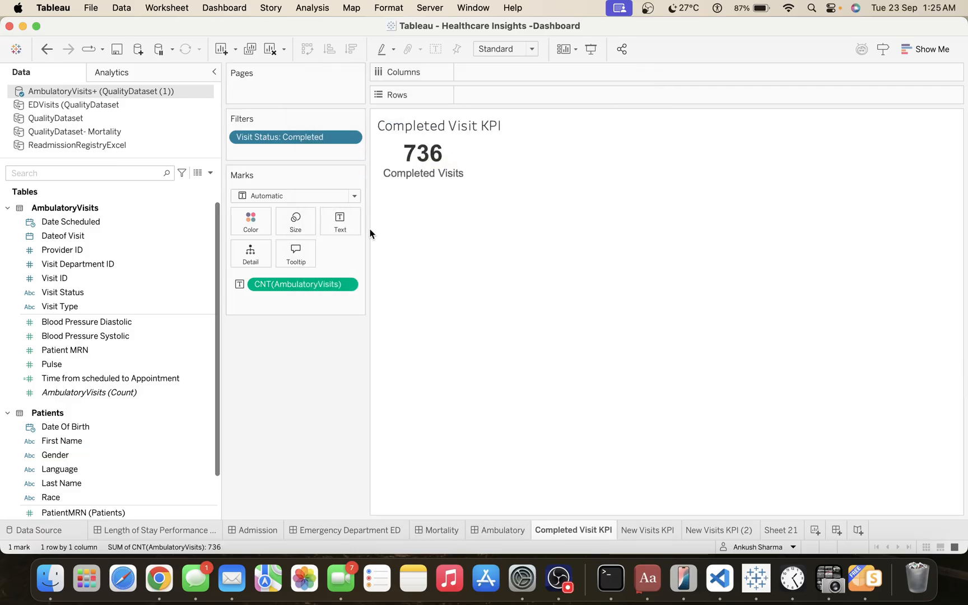
Inspect the Completed Visit KPI's text label, covering the AmbulatoryVisits count line and the Completed Visits caption.
click(339, 221)
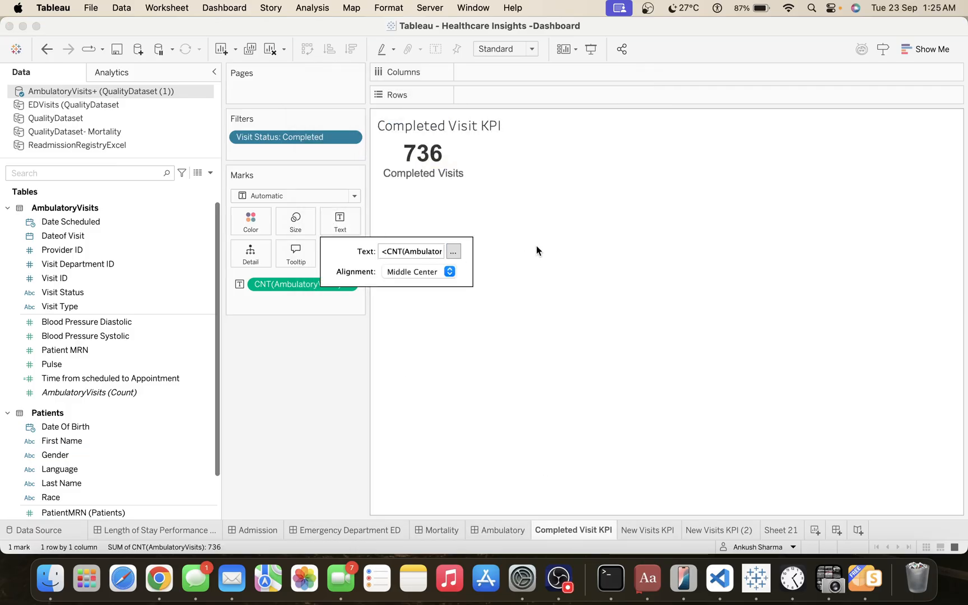
click(454, 252)
double_click(495, 232)
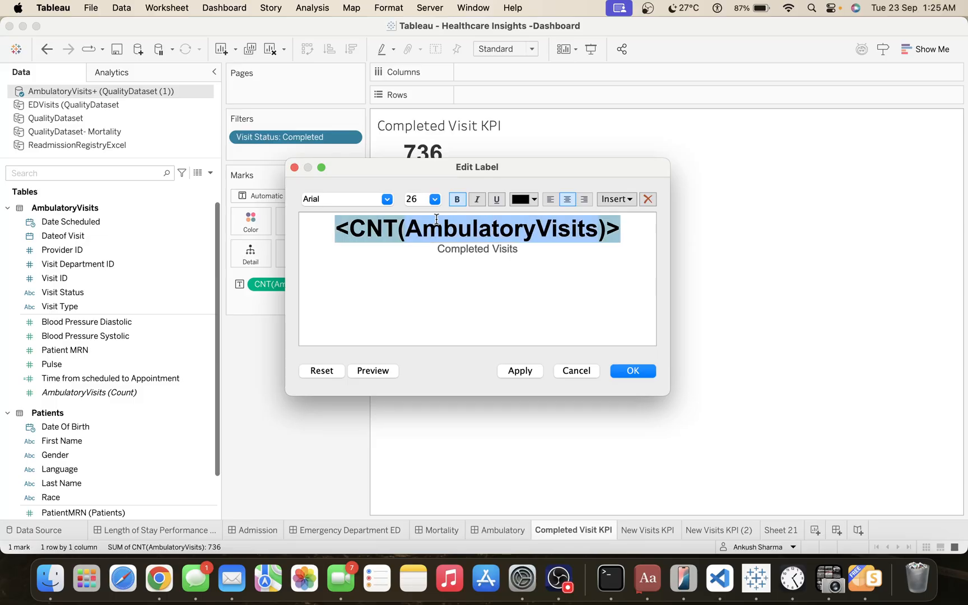
triple_click(481, 252)
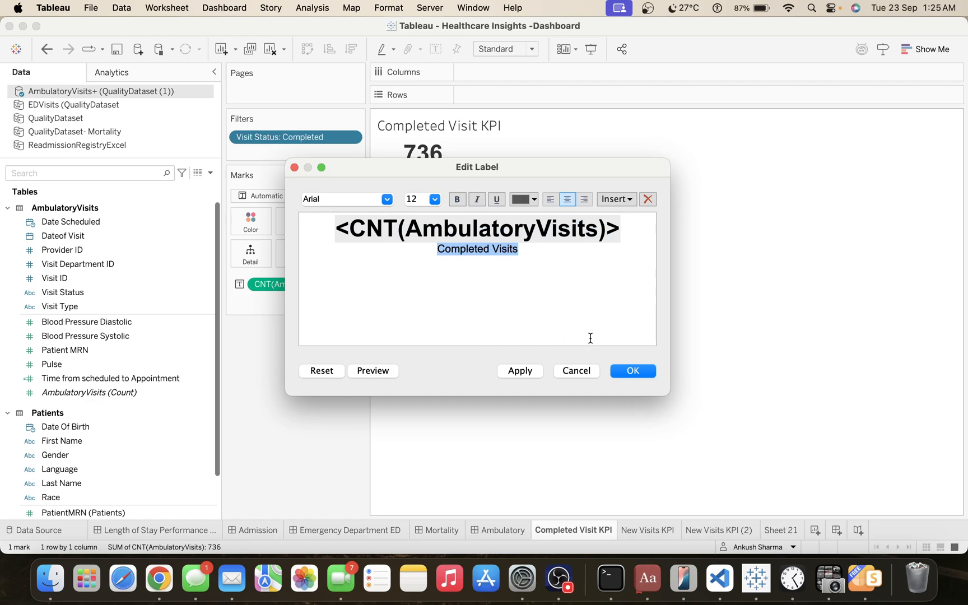
click(639, 368)
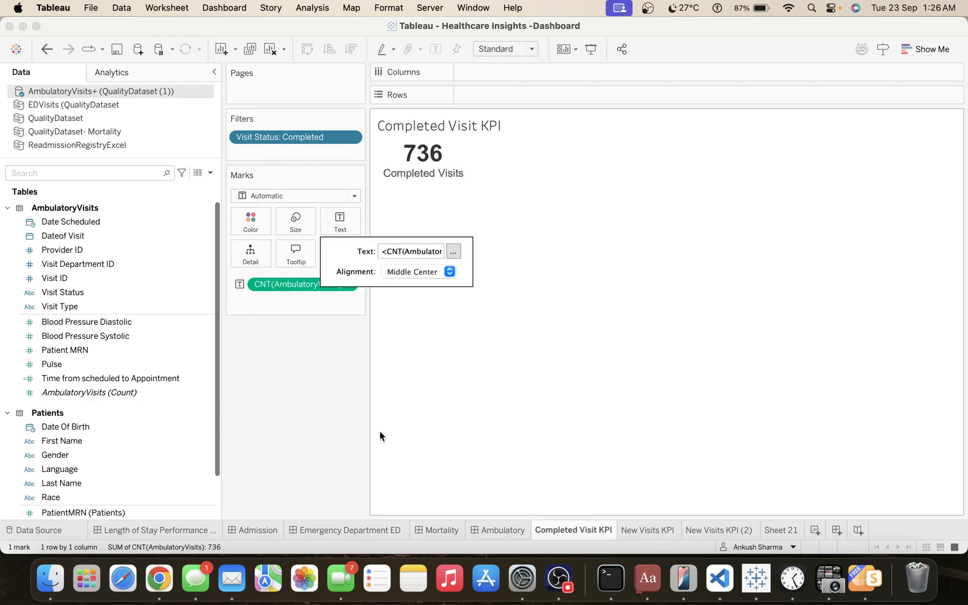
click(347, 426)
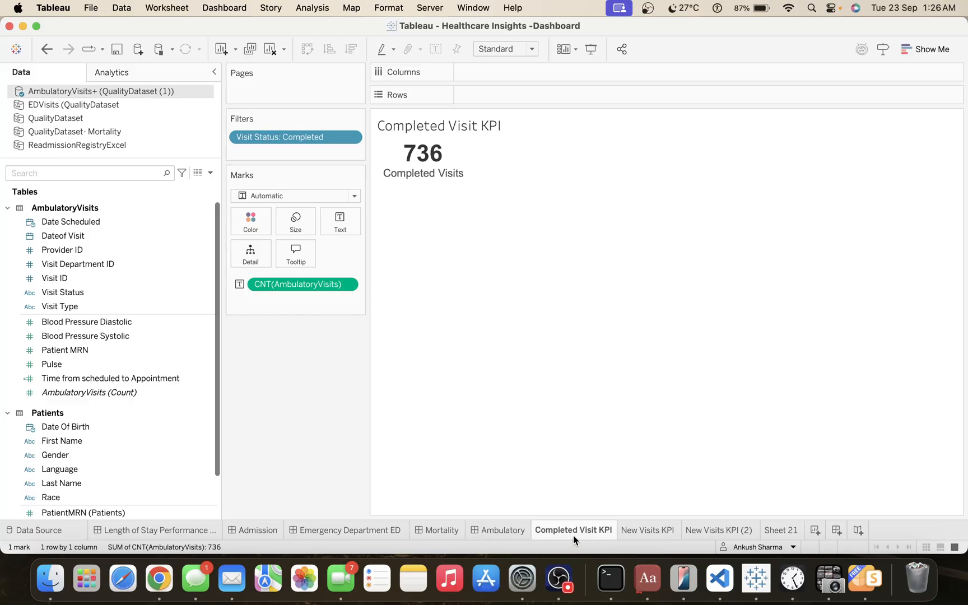
mouse_move(575, 539)
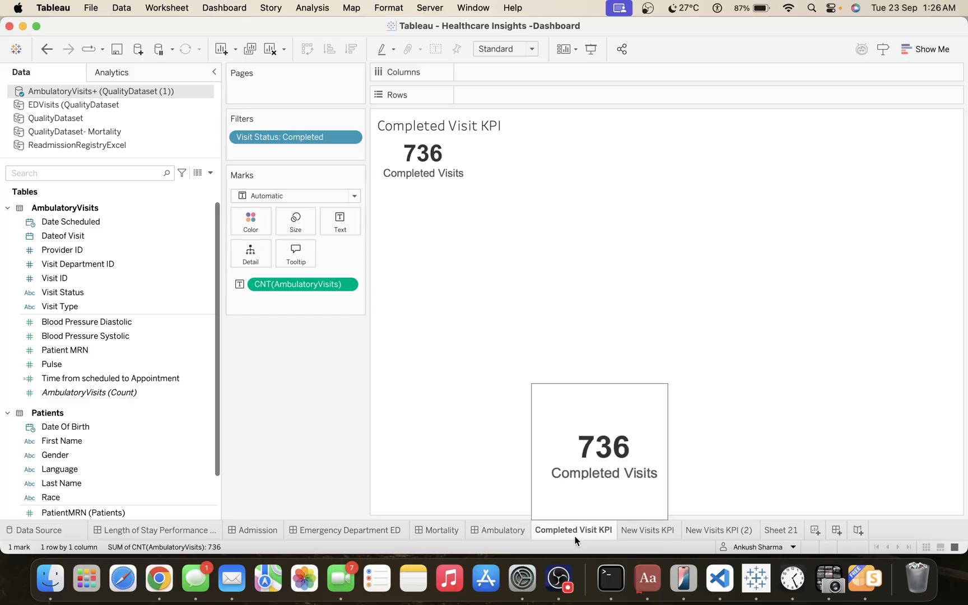
On the New Visits KPI sheet, inspect the Visit Type filter's selection without changing it.
click(633, 532)
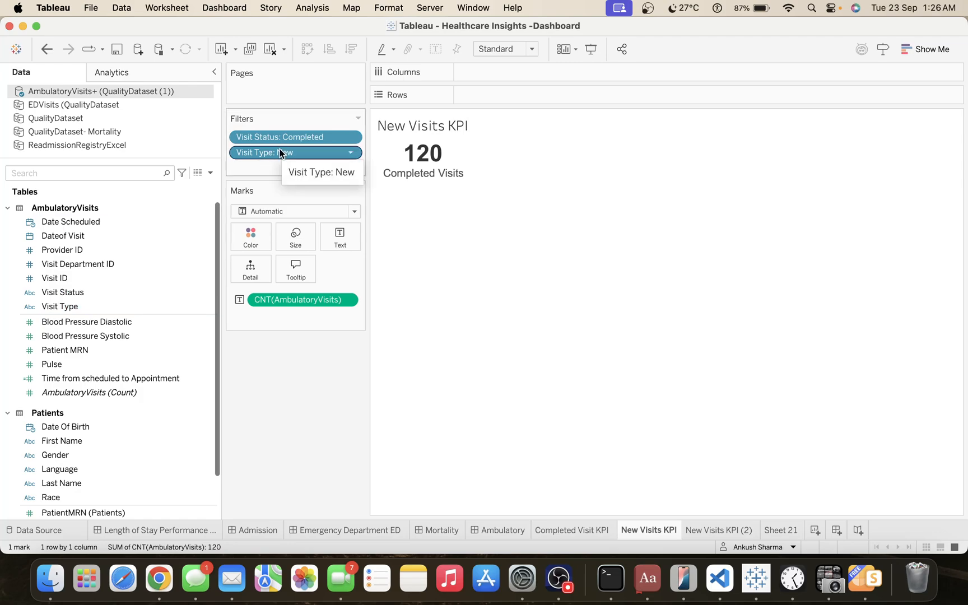
click(356, 156)
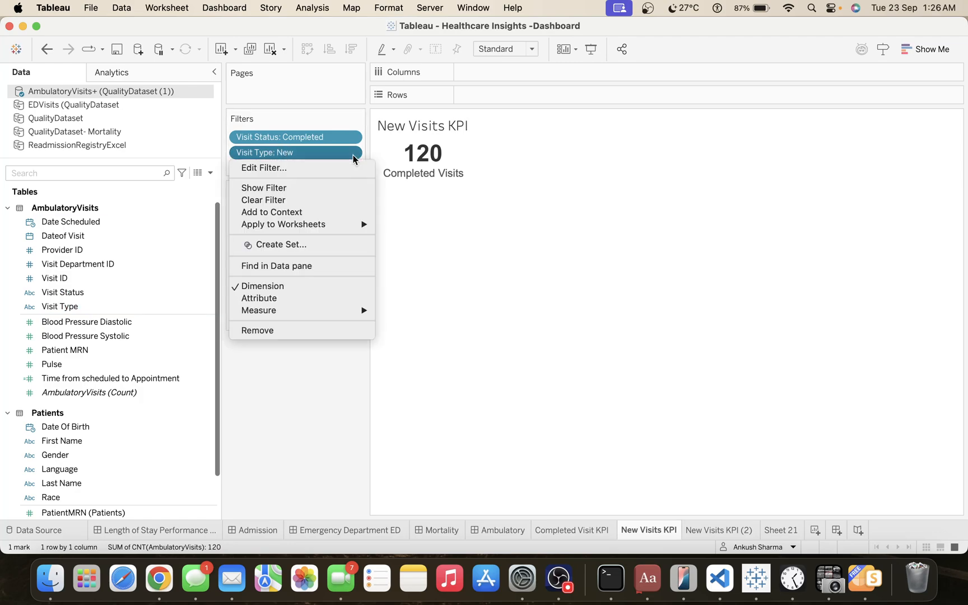
click(321, 168)
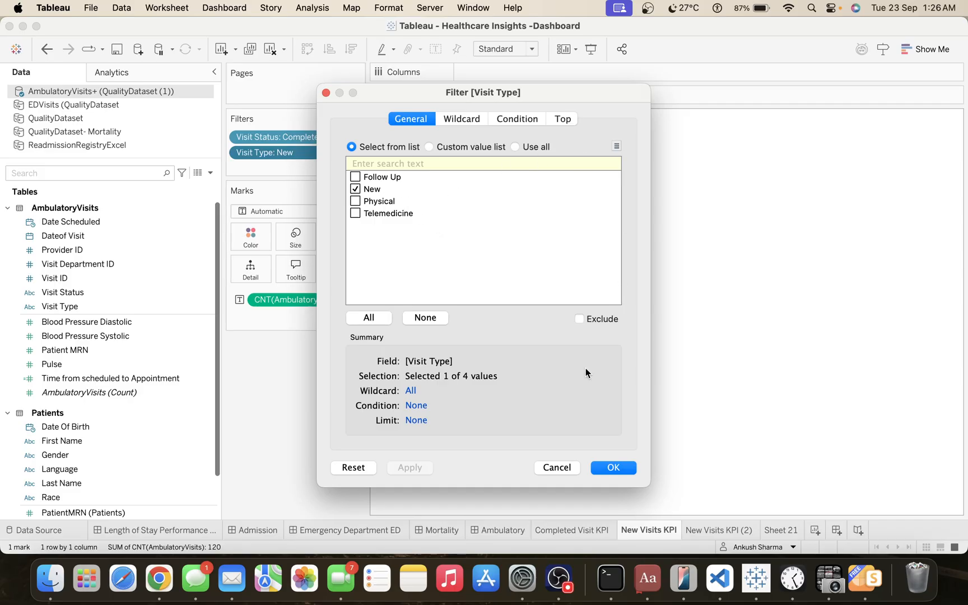
click(556, 468)
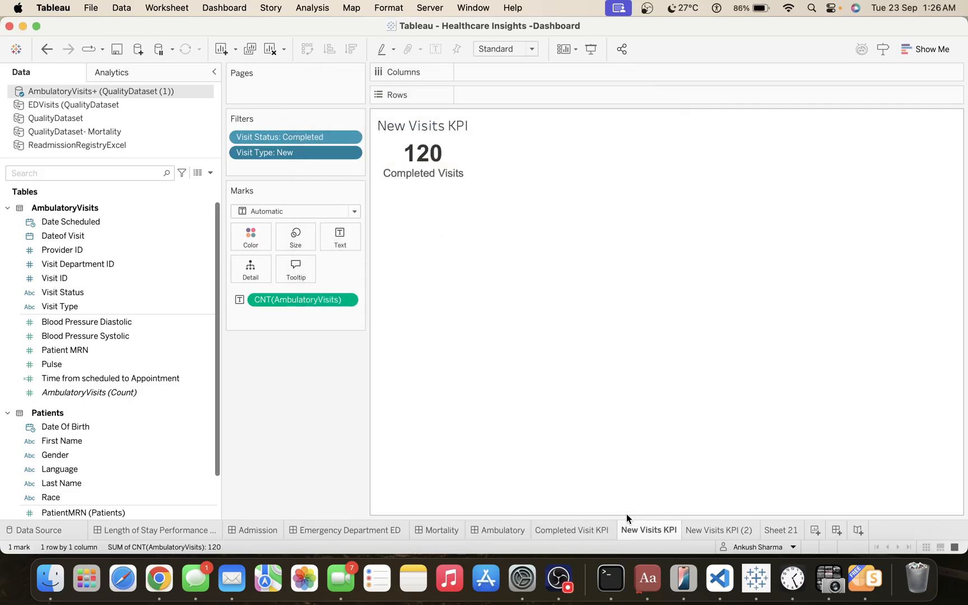
On the New Visits KPI (2) sheet, search the fields for "time" and open the Time from scheduled to Appointment calculation, keeping the KPI uncovered.
click(717, 535)
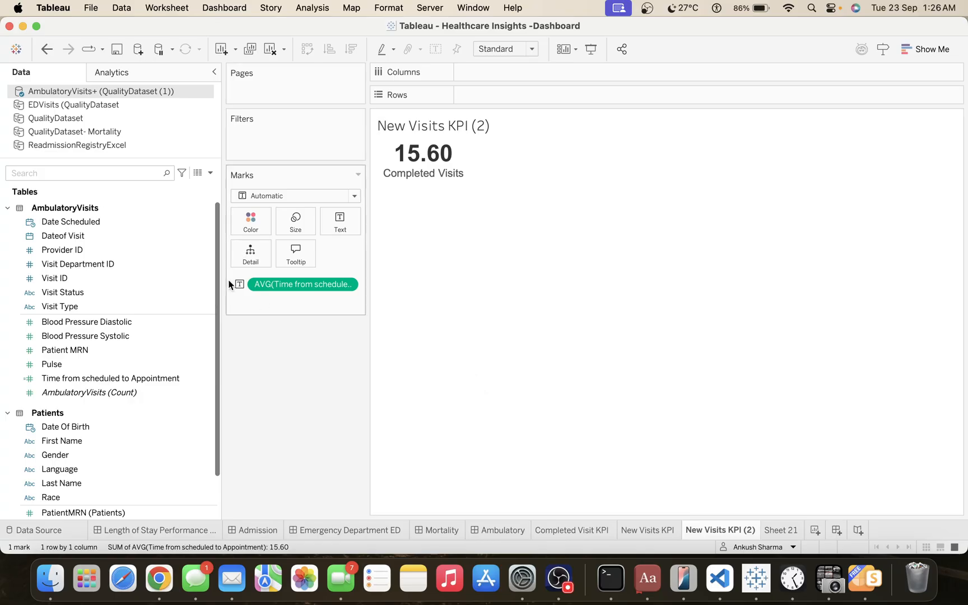
click(92, 176)
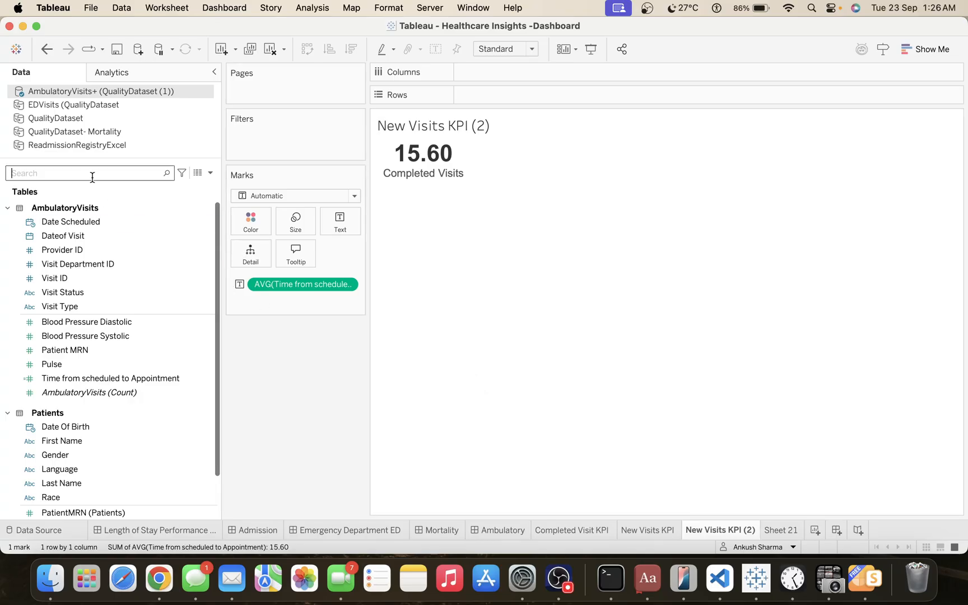
text(time)
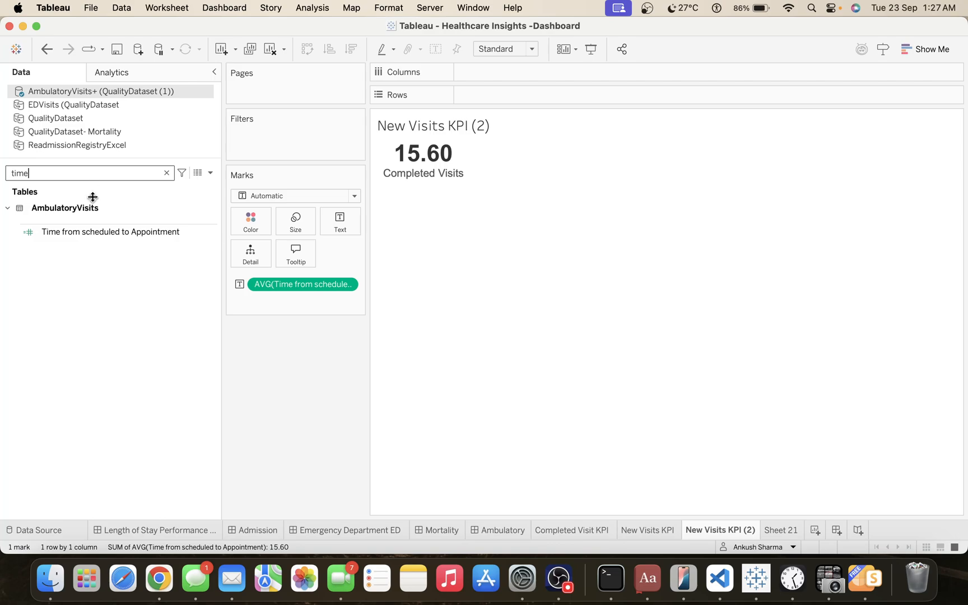
click(119, 238)
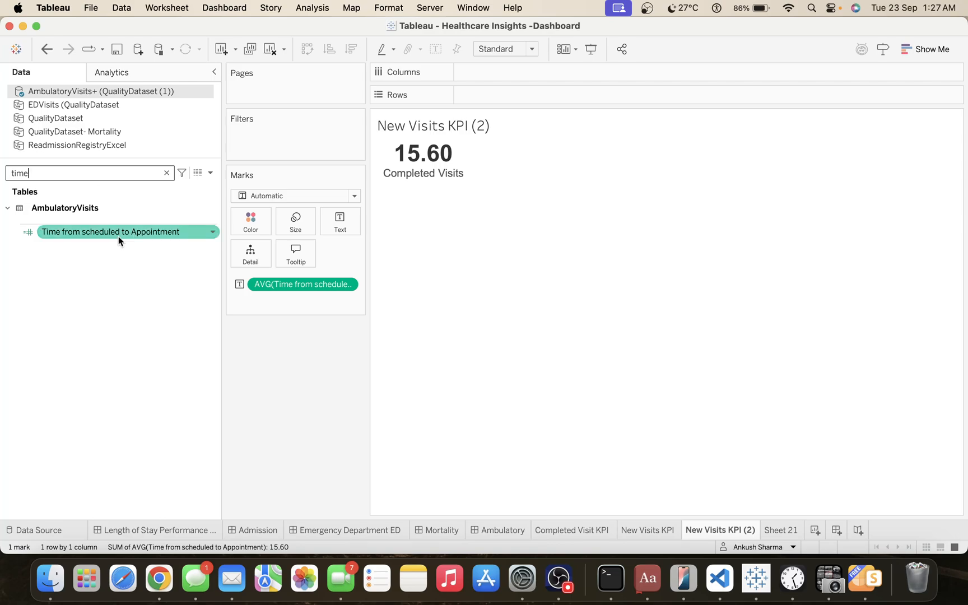
click(213, 233)
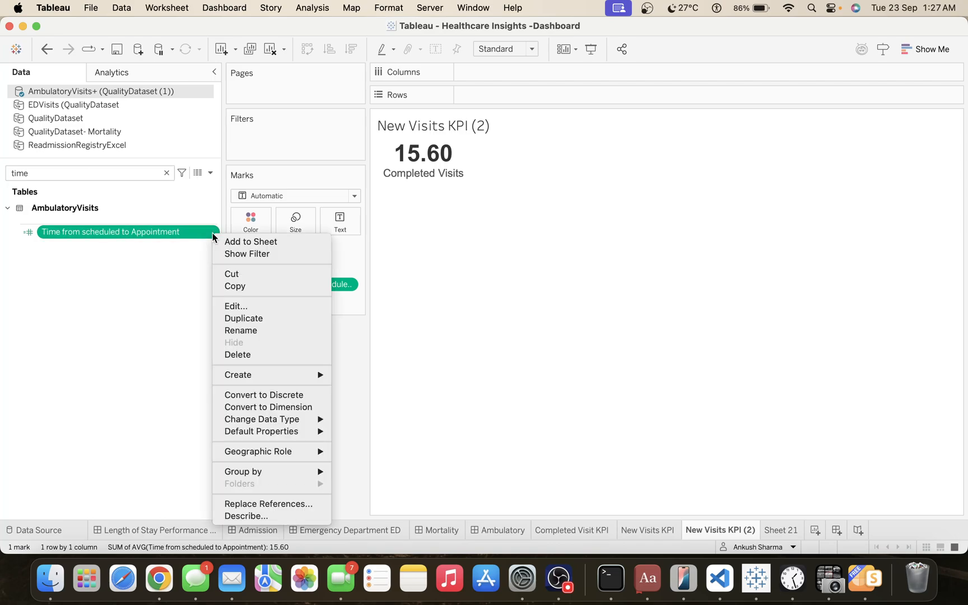
click(243, 306)
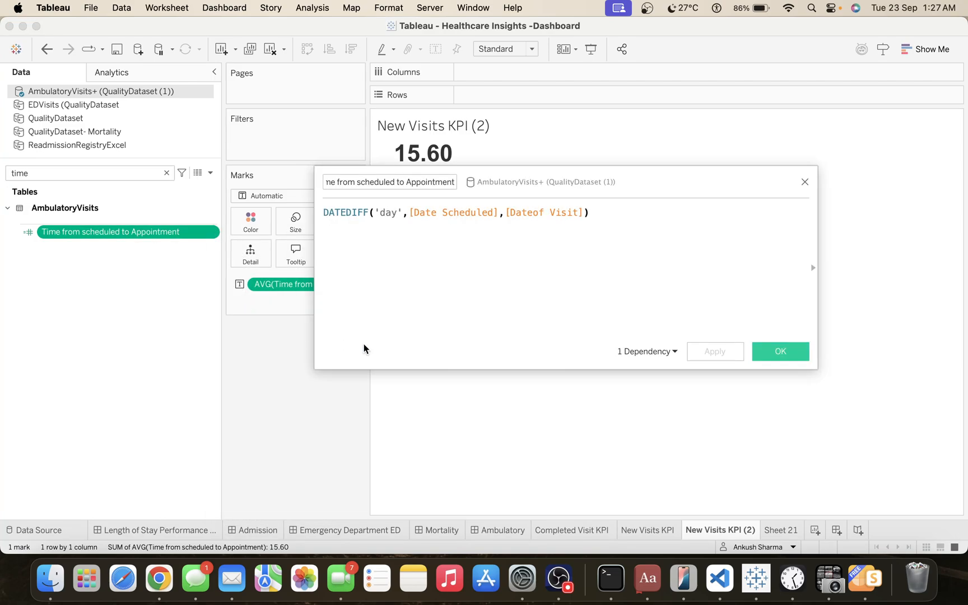
drag(547, 184, 608, 212)
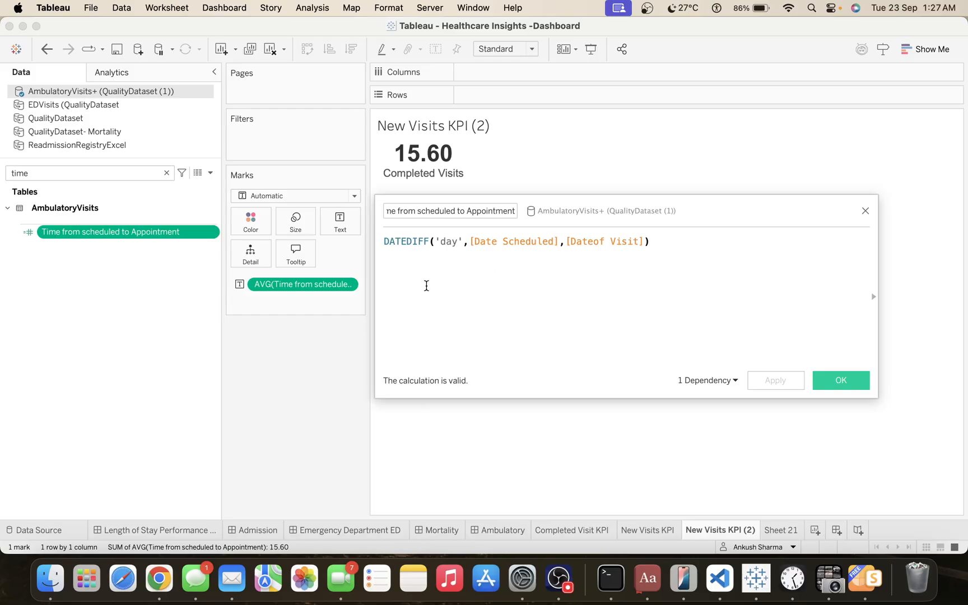
Read through the full name of the open calculated field from start to end.
click(445, 211)
key(Left)
key(Left)
key(Left)
key(Left)
key(Left)
key(Left)
key(Left)
key(Left)
key(Left)
key(Left)
key(Left)
key(Left)
key(Left)
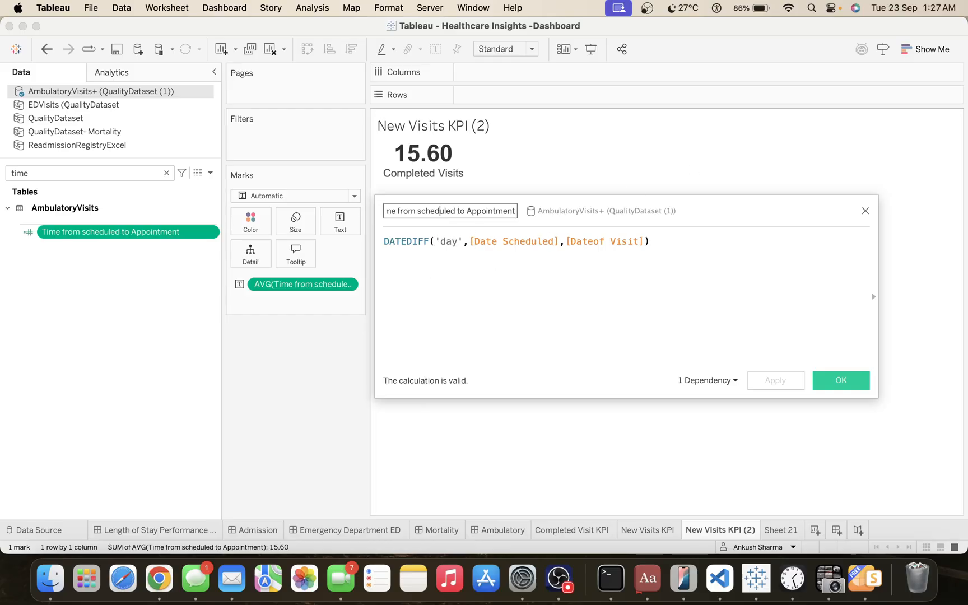
key(Left)
key(Left)
key(Left)
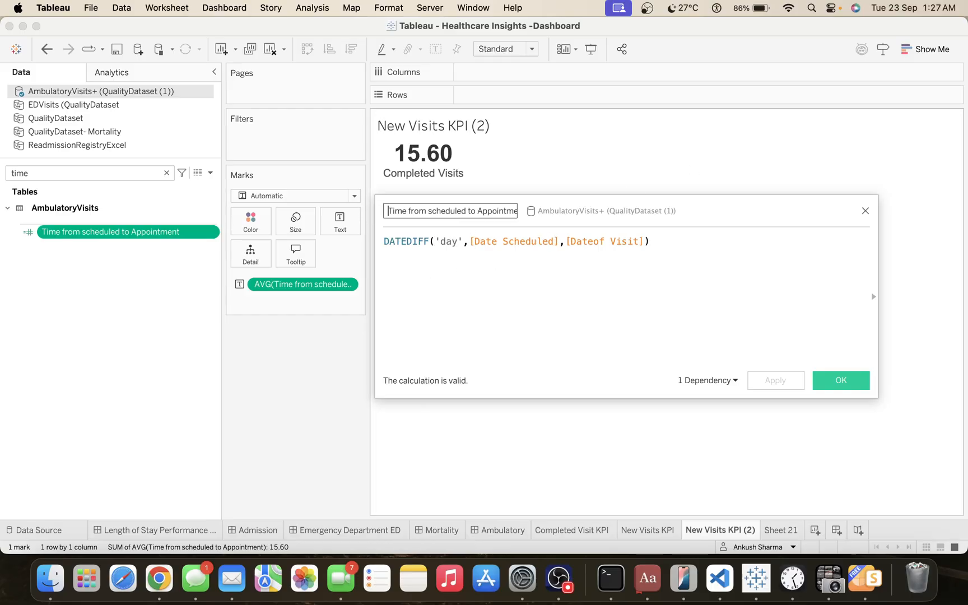
key(Right)
key(Right)
key(Right)
key(Right)
key(Right)
key(Right)
key(Right)
key(Right)
key(Right)
key(Right)
key(Right)
key(Right)
key(Right)
key(Right)
key(Right)
key(Right)
key(Right)
key(Right)
key(Right)
key(Right)
key(Right)
key(Right)
key(Right)
key(Right)
key(Right)
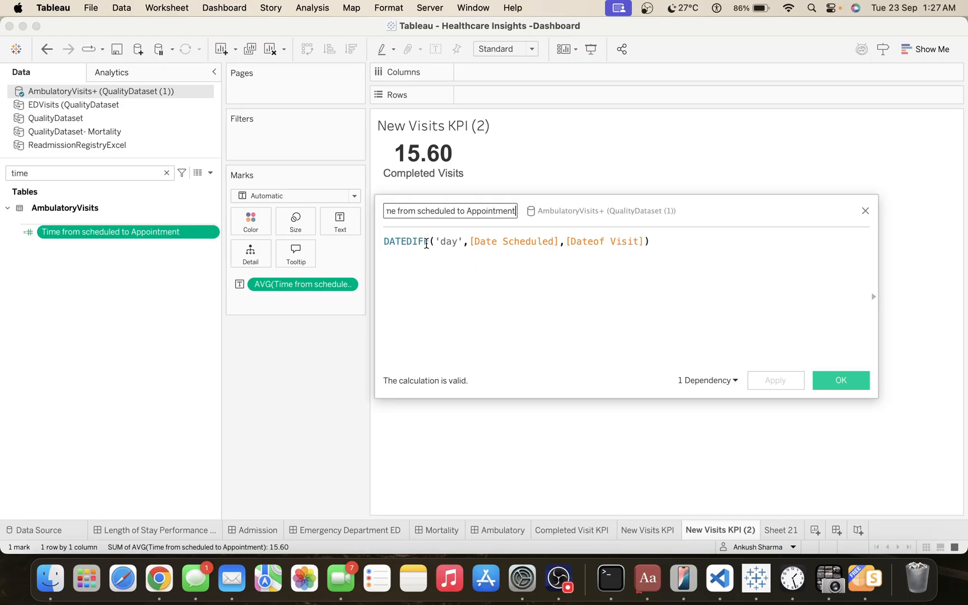
Examine the DATEDIFF formula's 'day' and Date Scheduled arguments and search the data fields for "date".
double_click(449, 242)
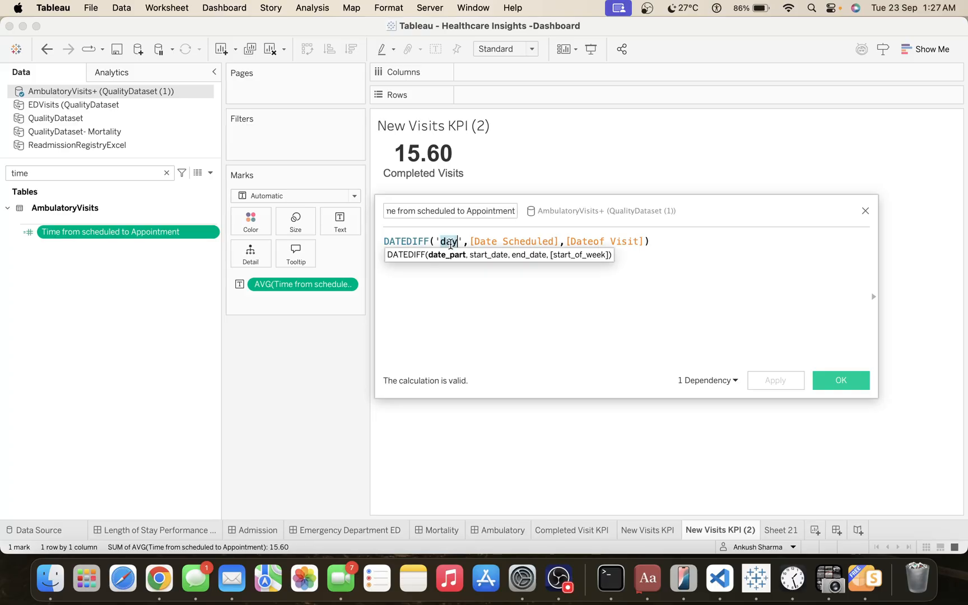
click(466, 315)
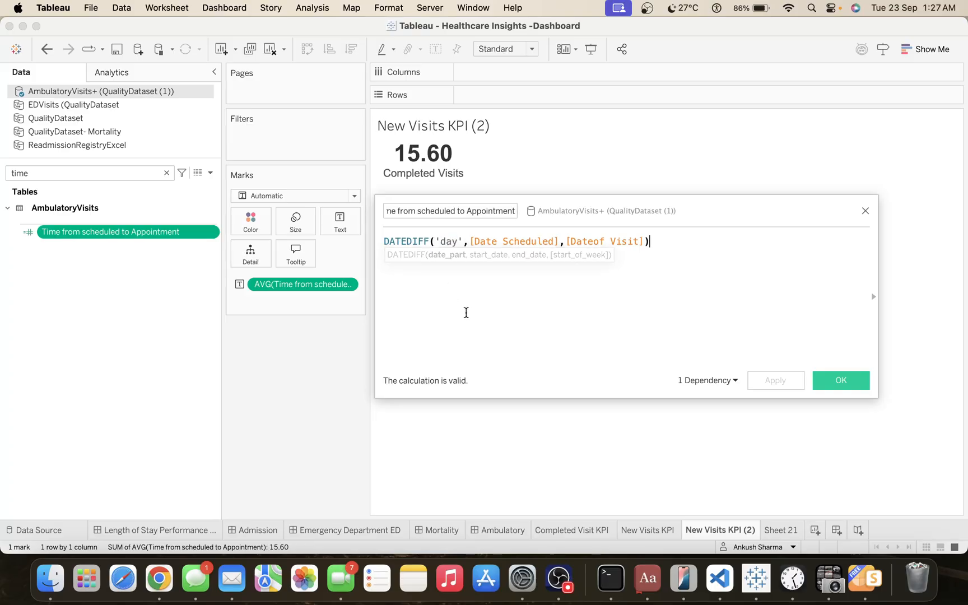
double_click(507, 241)
click(439, 300)
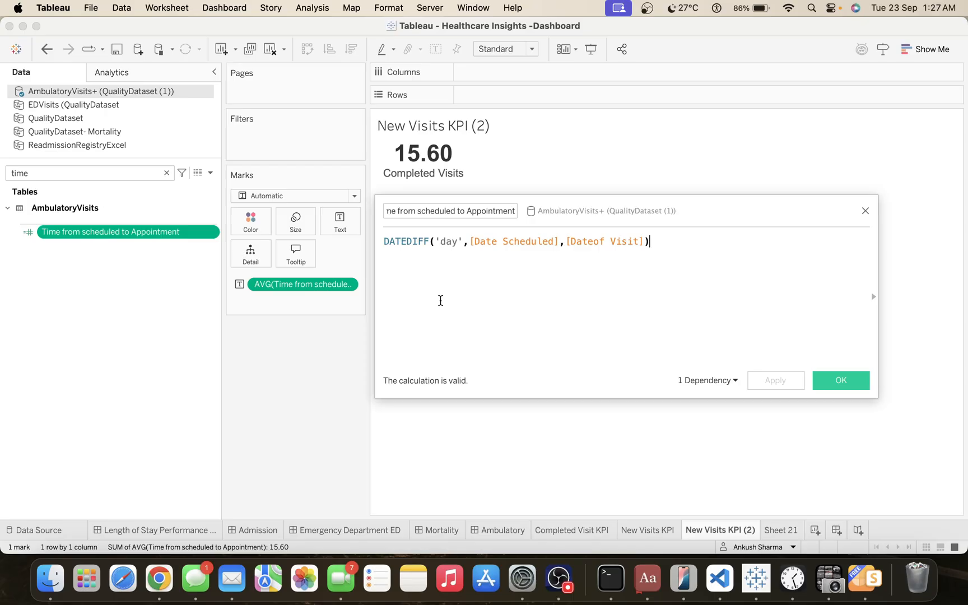
double_click(117, 173)
text(date)
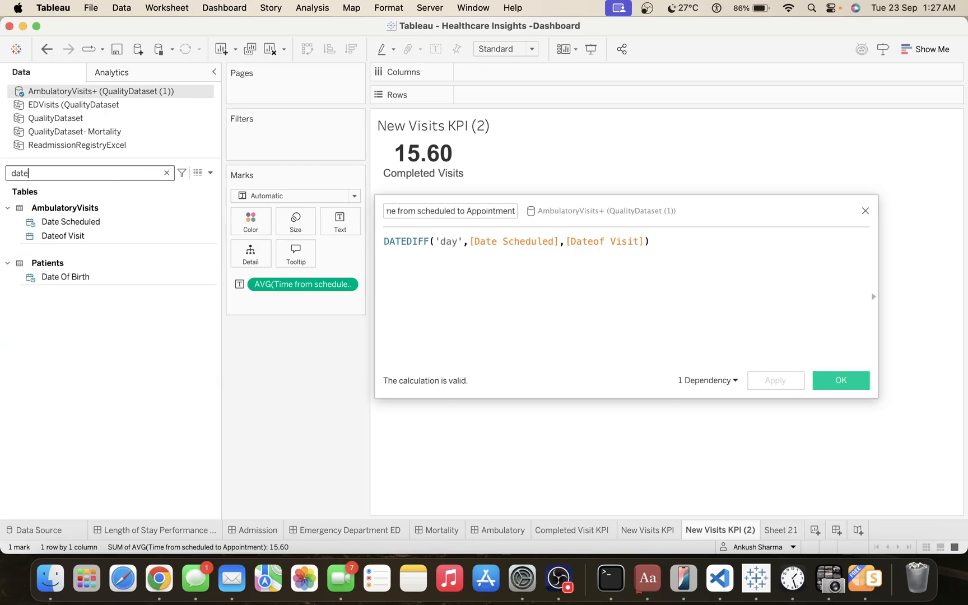
Examine the formula's Dateof Visit argument, search the data fields for "dateof", and close the calculation without changes.
click(588, 242)
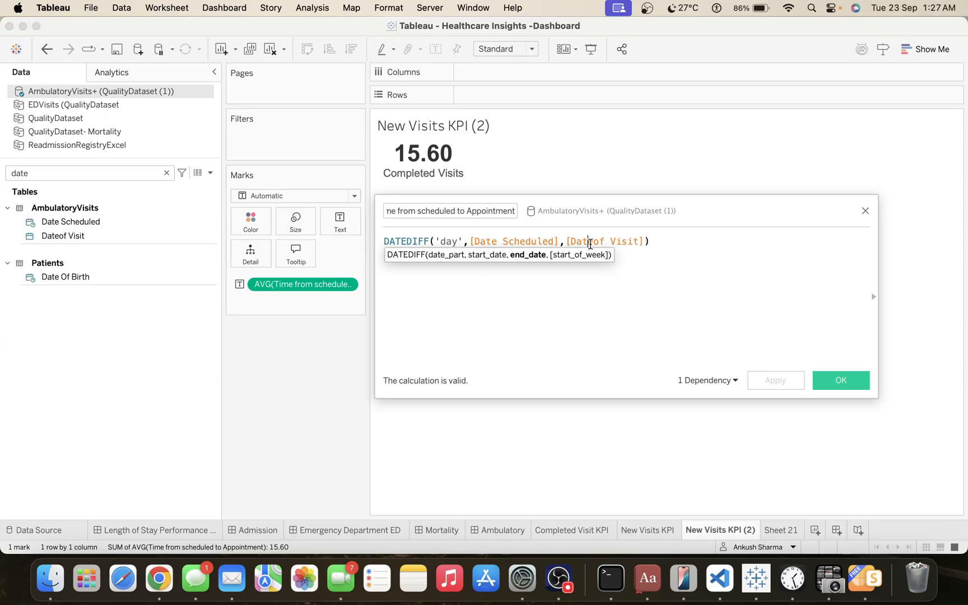
double_click(589, 242)
click(65, 173)
text(da)
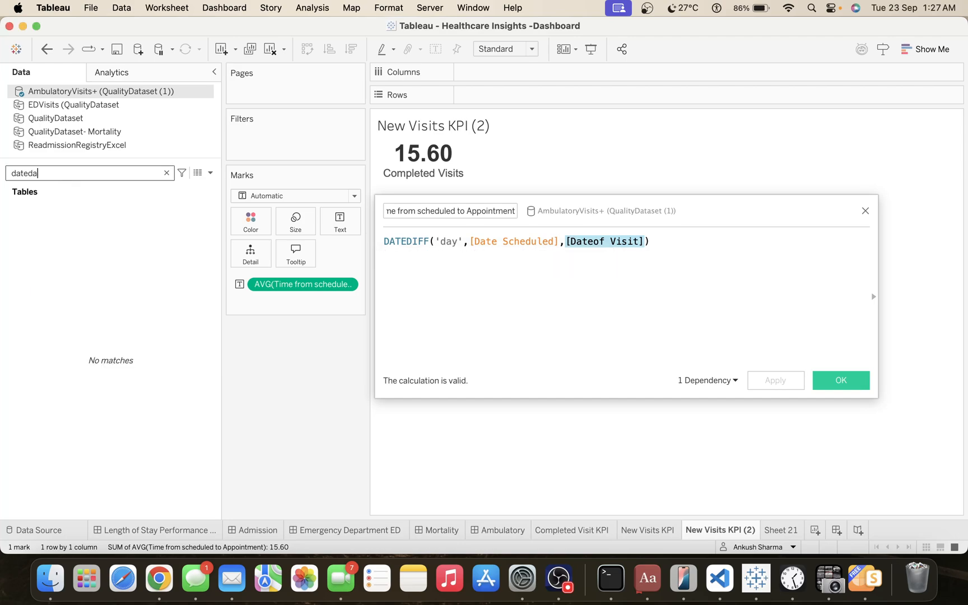
key(super+a)
text(date)
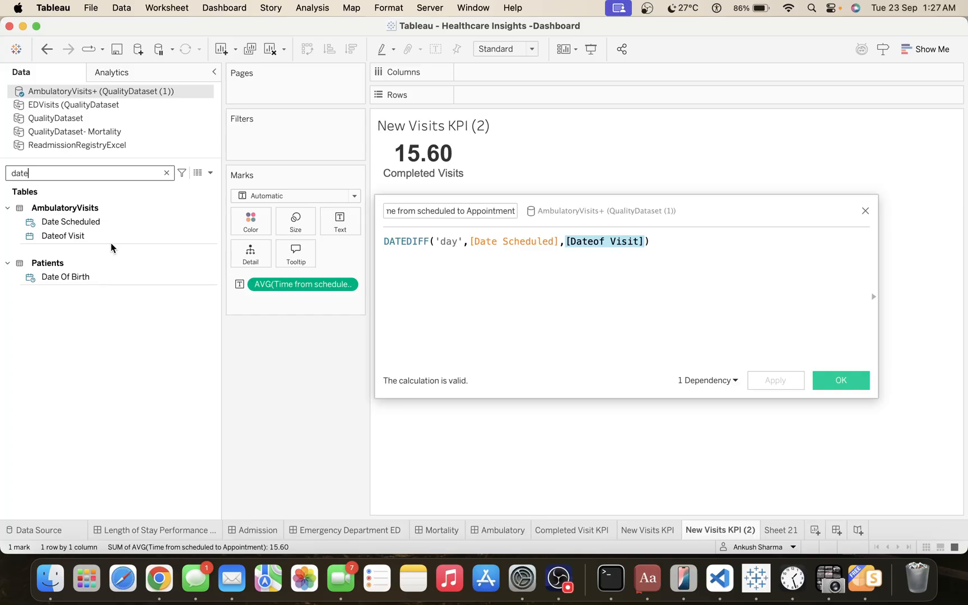
text(of)
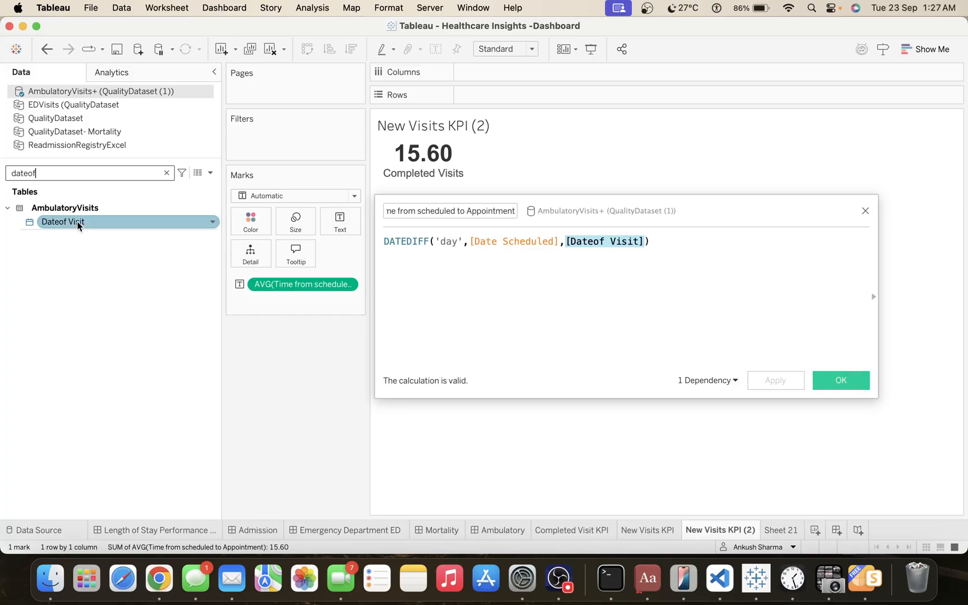
click(571, 311)
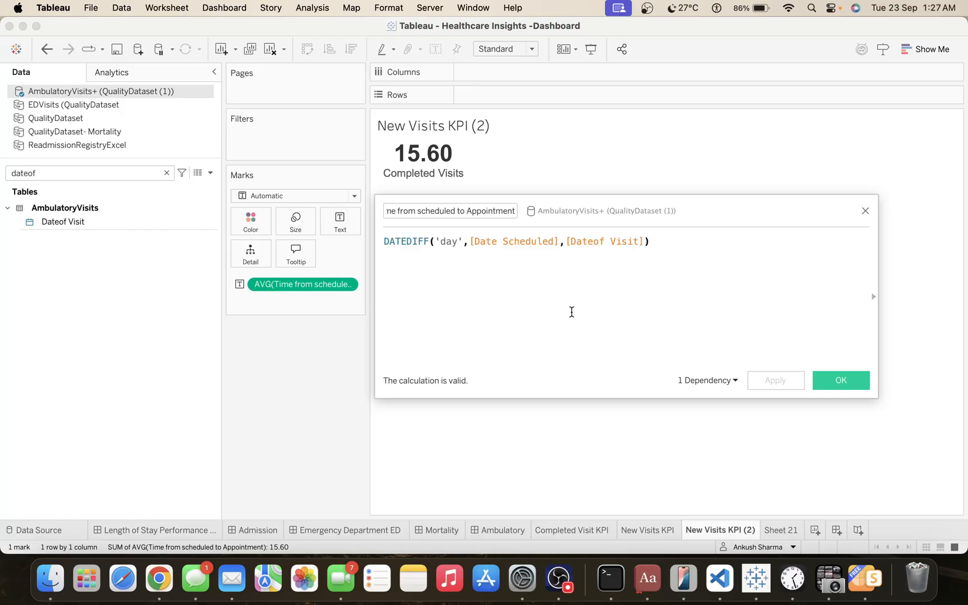
click(840, 381)
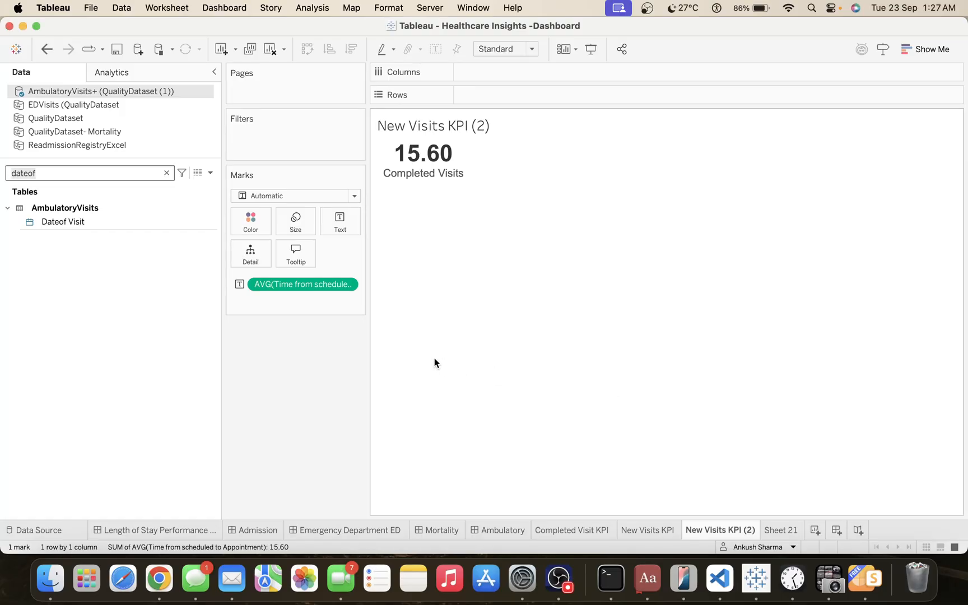
Inspect the aggregation options of the Time from scheduled to Appointment measure on the Marks card, keeping Average.
click(348, 286)
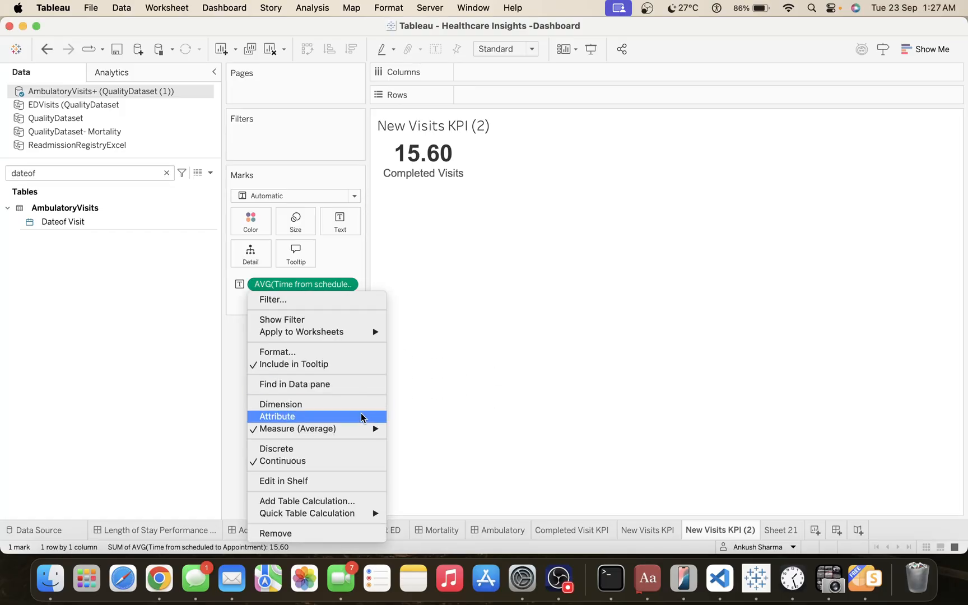
mouse_move(363, 429)
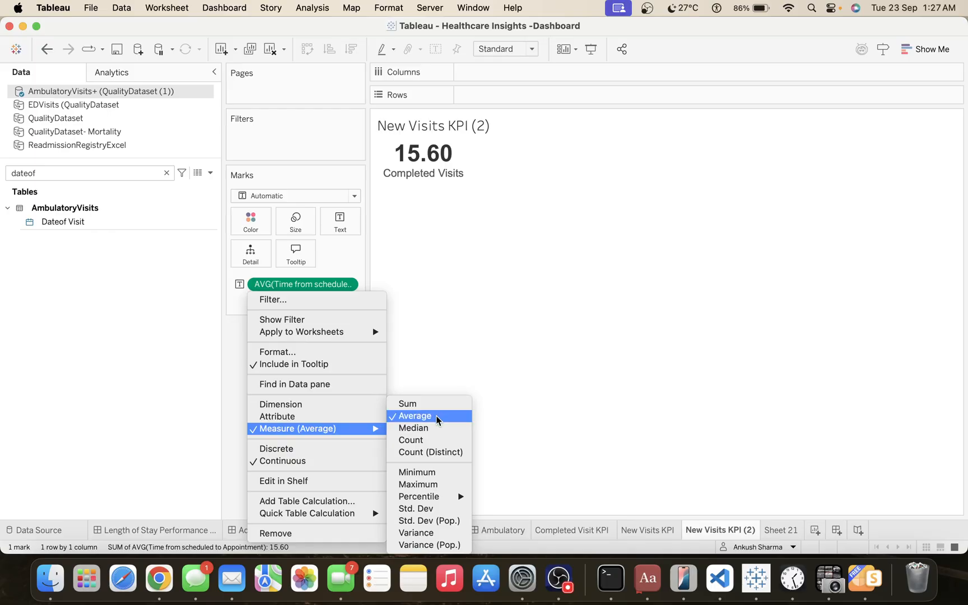
click(502, 353)
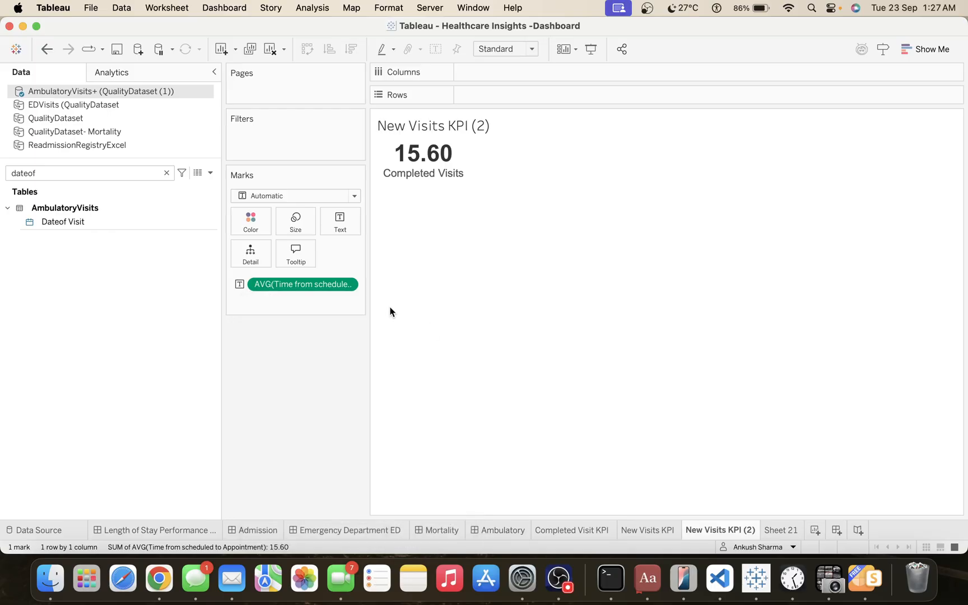
Format the average Time from scheduled to Appointment value as Number (Custom) with 1 decimal place.
right_click(300, 282)
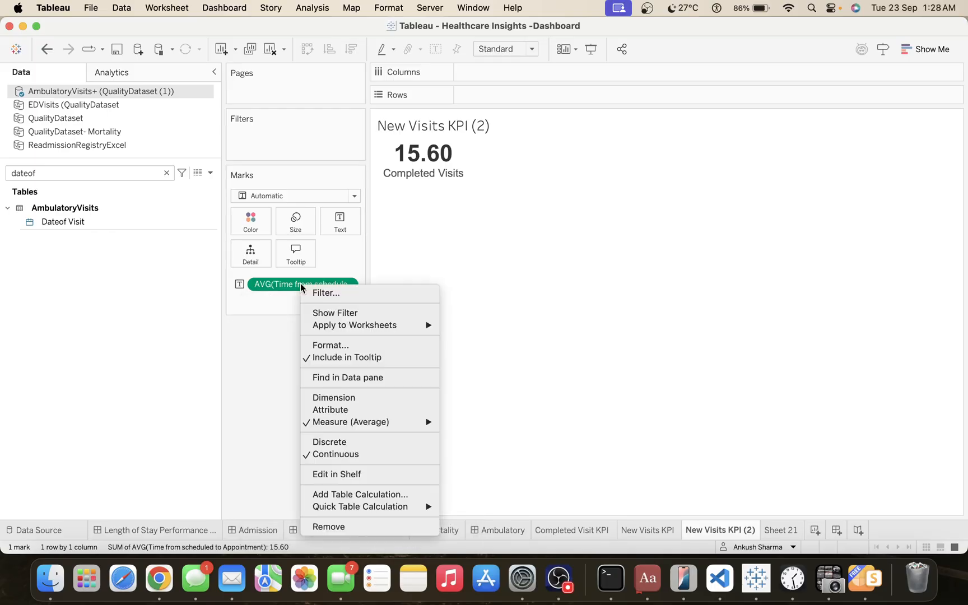
click(333, 342)
click(118, 212)
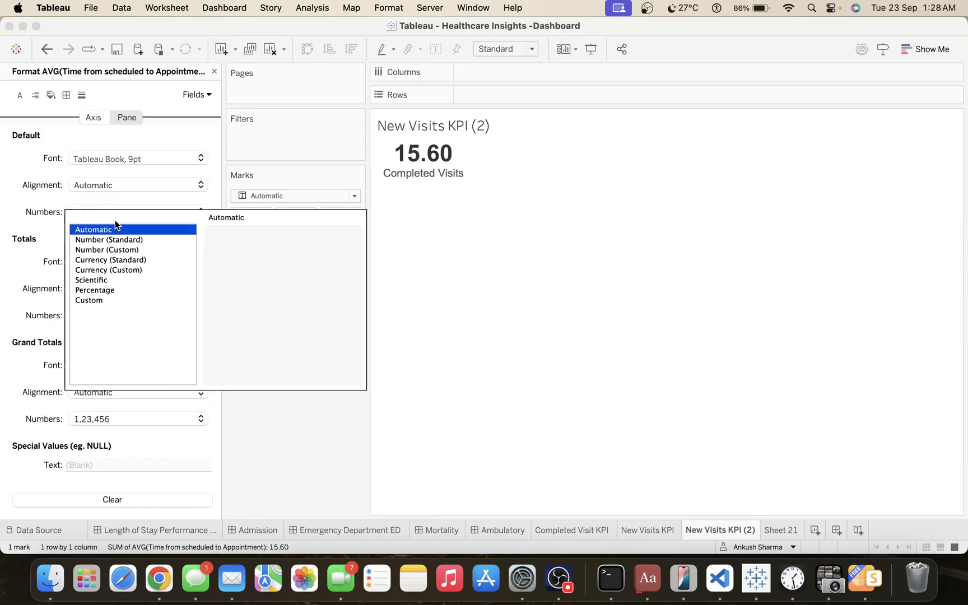
click(129, 250)
click(250, 254)
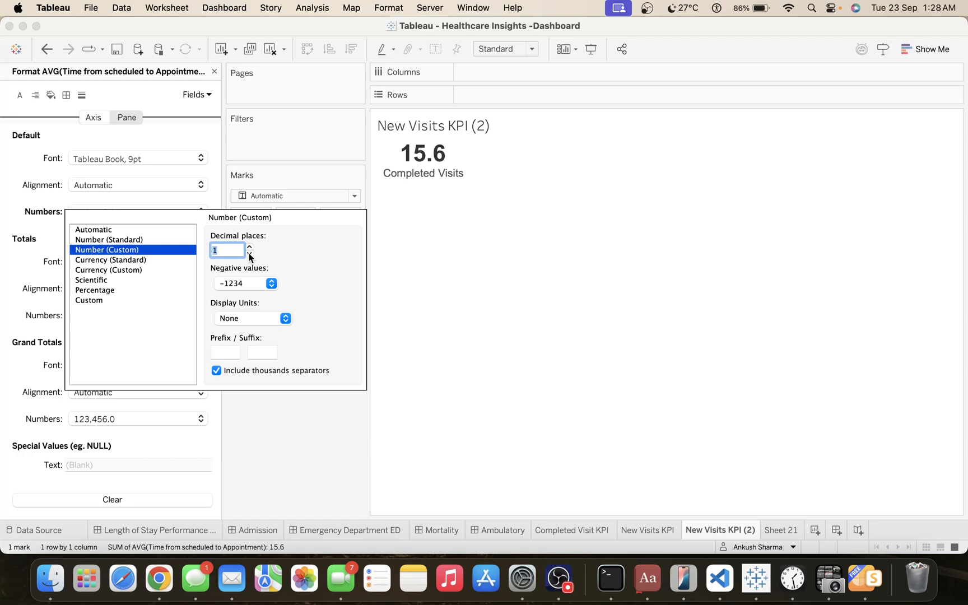
click(277, 406)
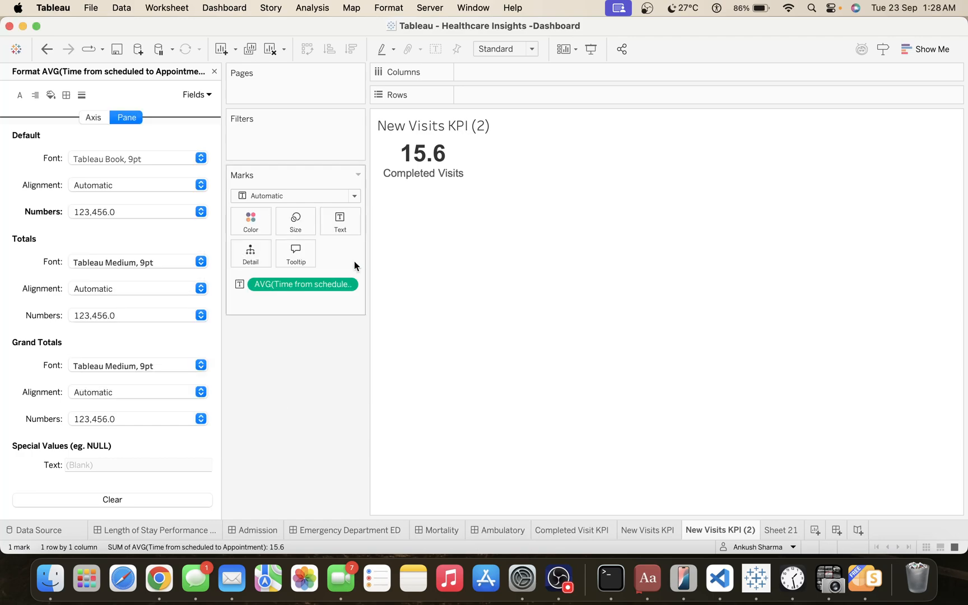
Replace the "Completed Visits" line in the KPI's text label with "Avg: Time From Scheduled To Appointment (days)", leaving the alignment at Middle Center.
click(345, 227)
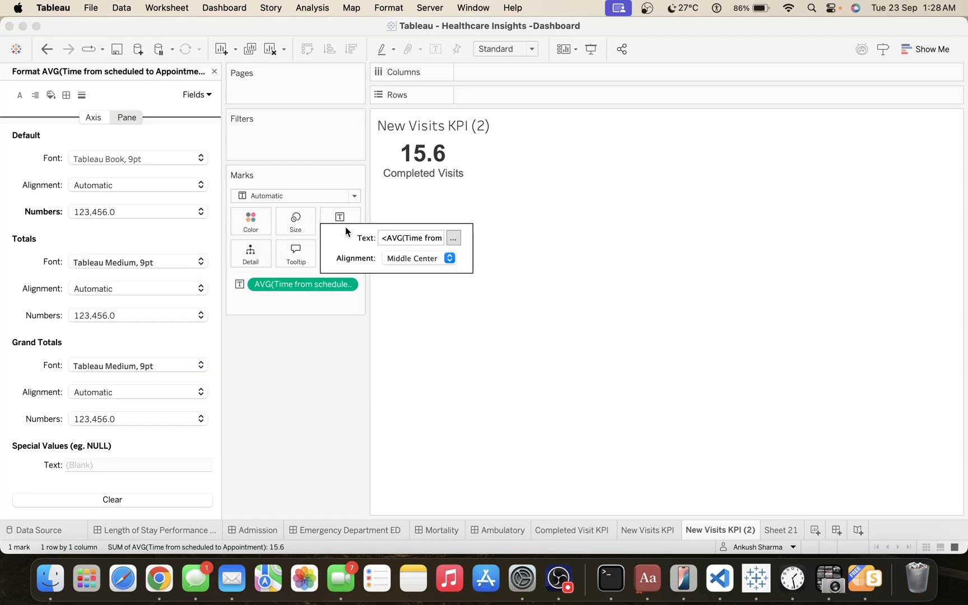
click(451, 243)
triple_click(484, 278)
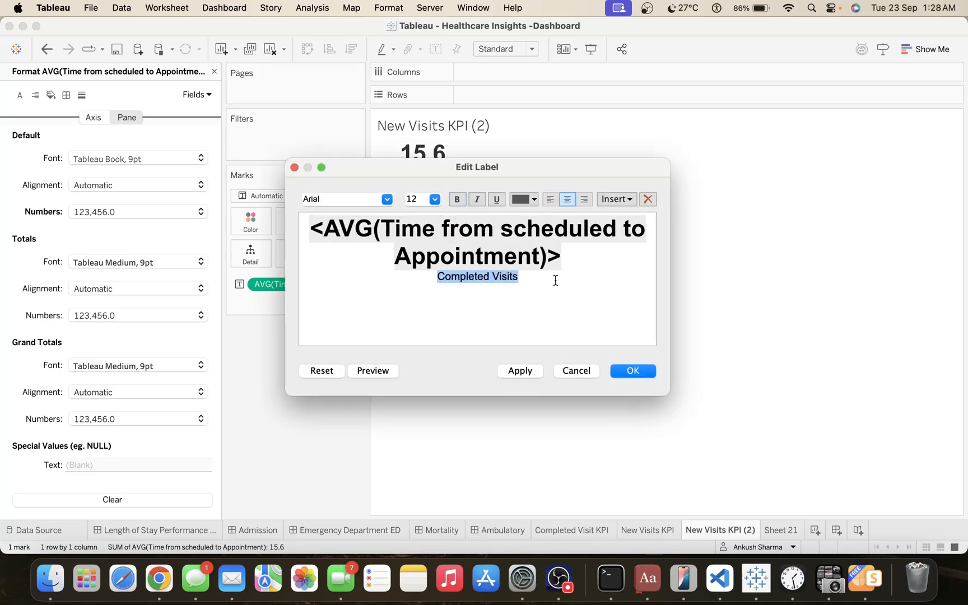
text(A)
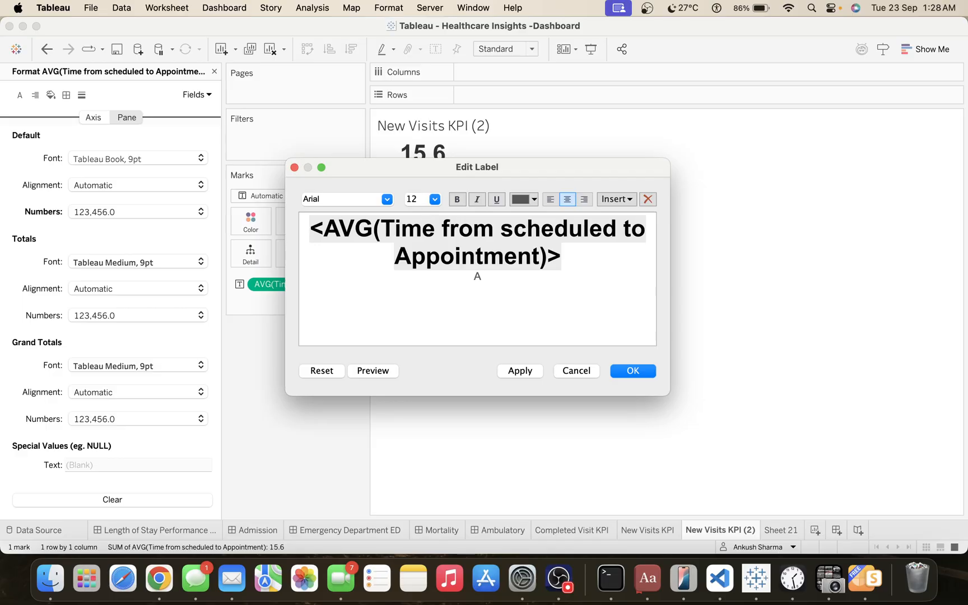
text(veratg)
key(BackSpace)
key(BackSpace)
key(BackSpace)
key(BackSpace)
key(BackSpace)
key(BackSpace)
text(vg: Time from)
key(BackSpace)
key(BackSpace)
key(BackSpace)
key(BackSpace)
key(BackSpace)
key(BackSpace)
text(From schedued)
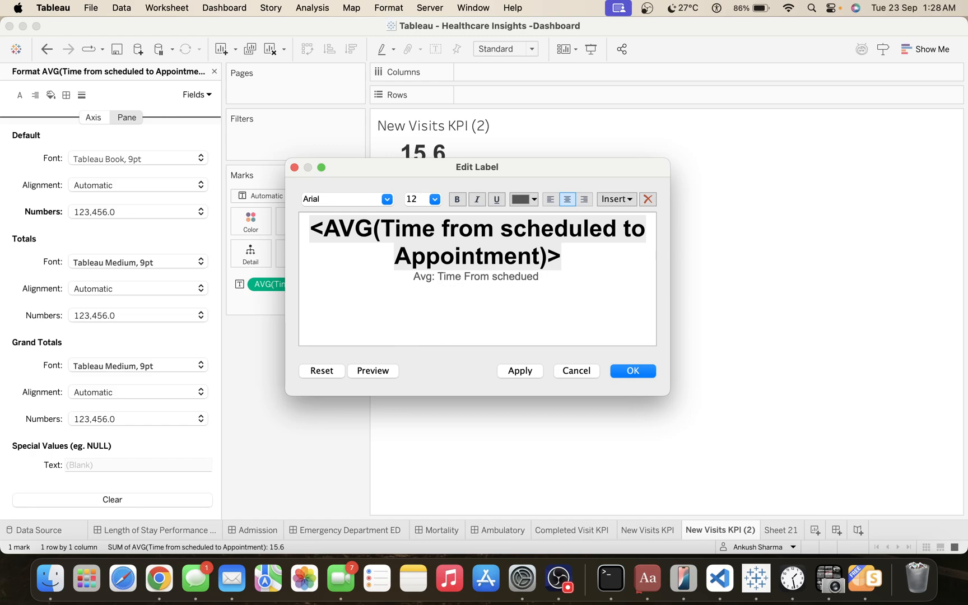
key(BackSpace)
key(BackSpace)
key(BackSpace)
key(BackSpace)
key(BackSpace)
key(BackSpace)
key(BackSpace)
key(BackSpace)
key(BackSpace)
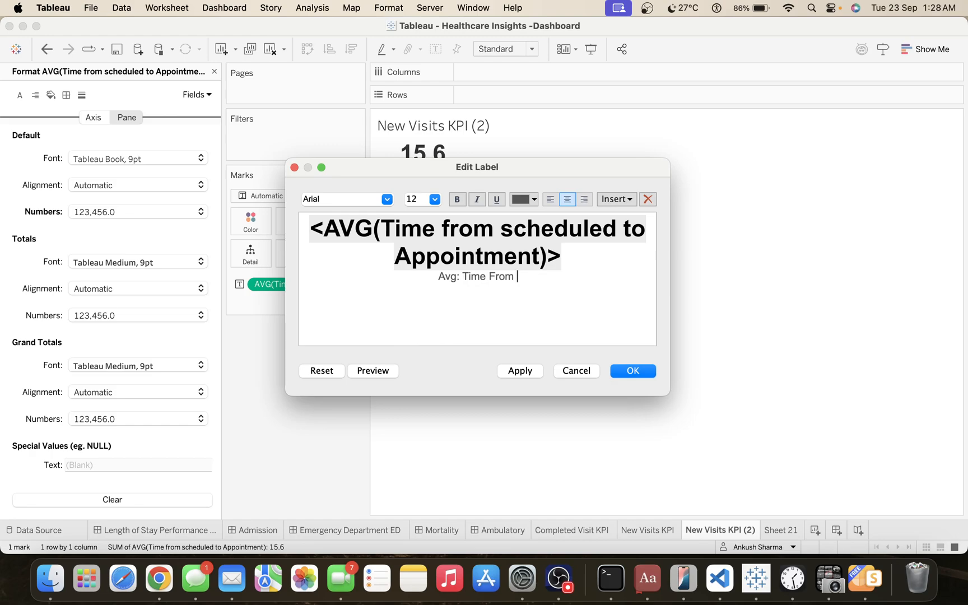
text(S)
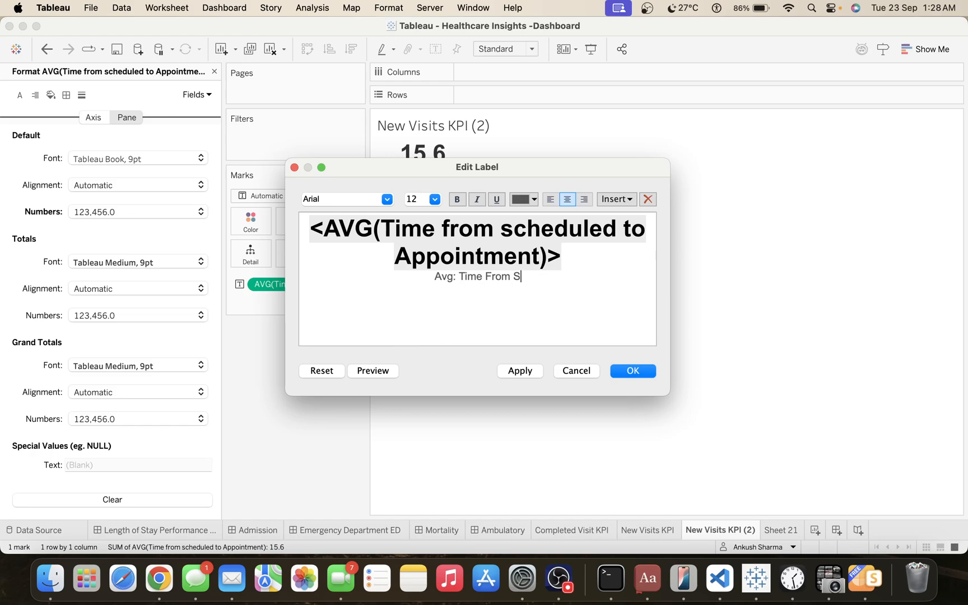
text(chedu)
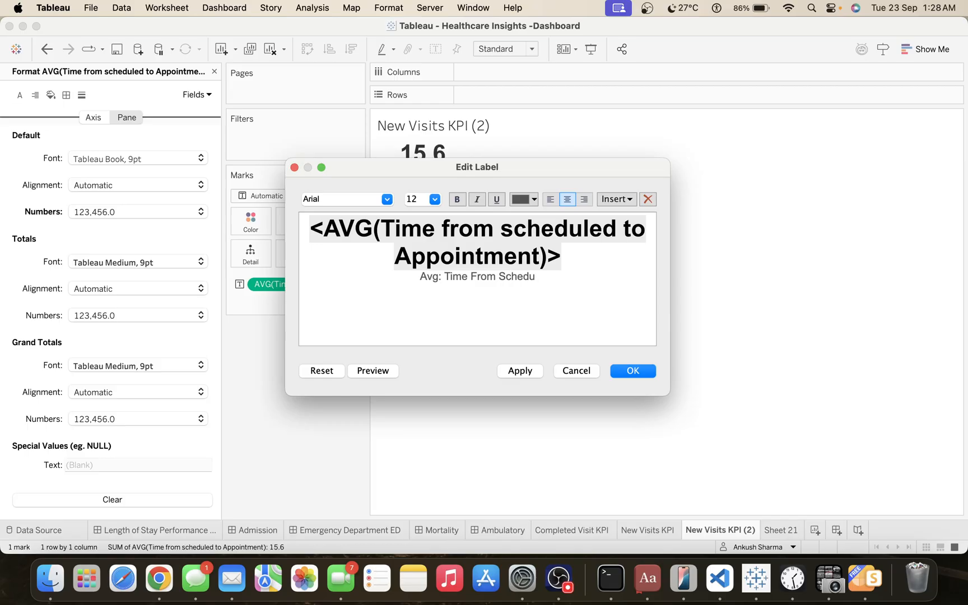
text(led To)
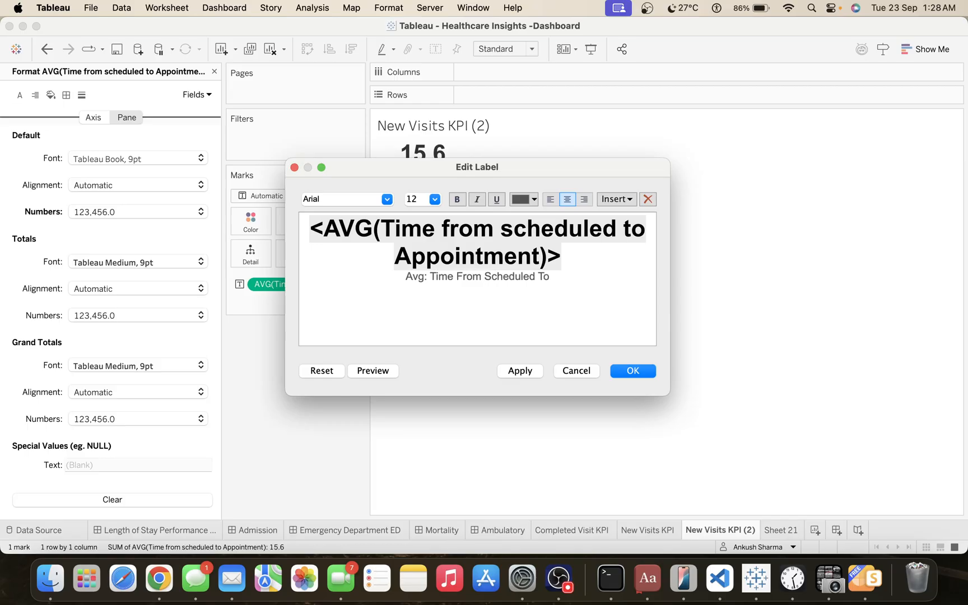
text( App)
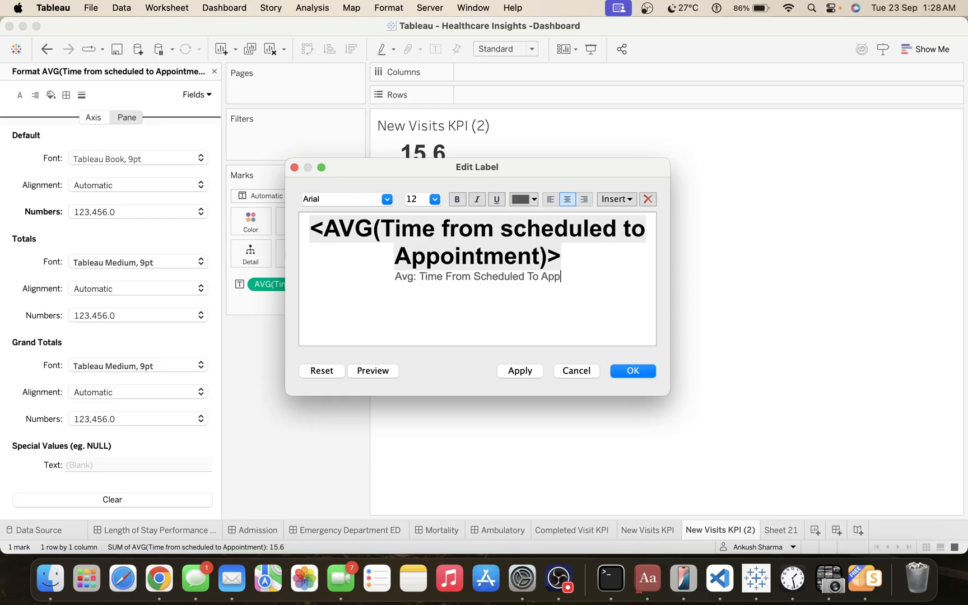
text(ointment)
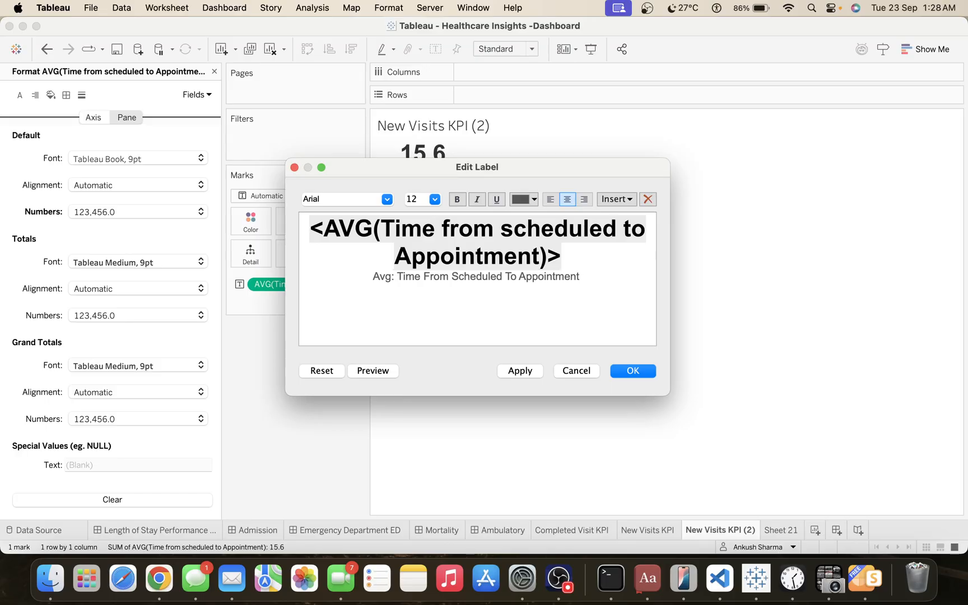
text( (day))
key(Left)
text(days)
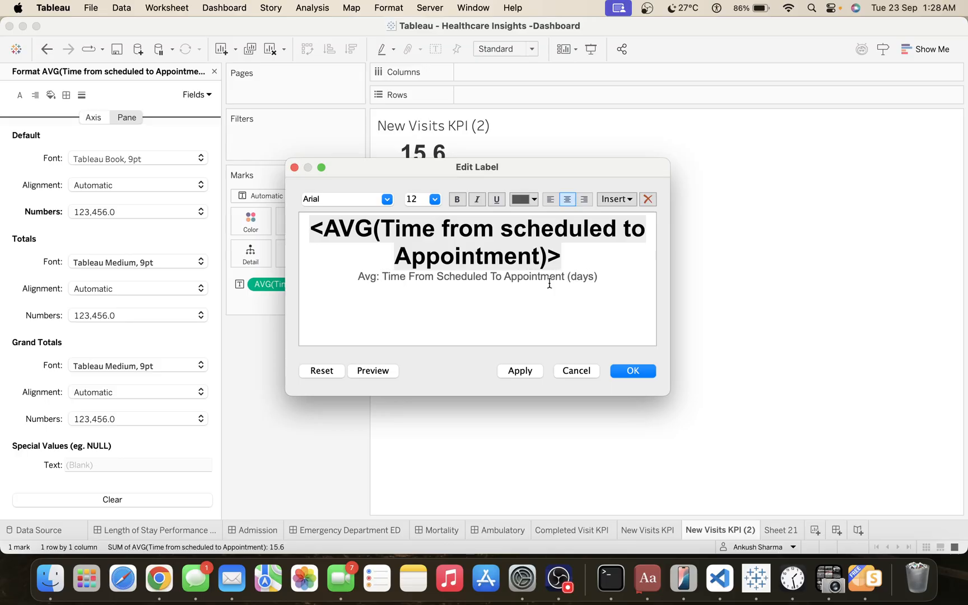
click(520, 370)
click(630, 371)
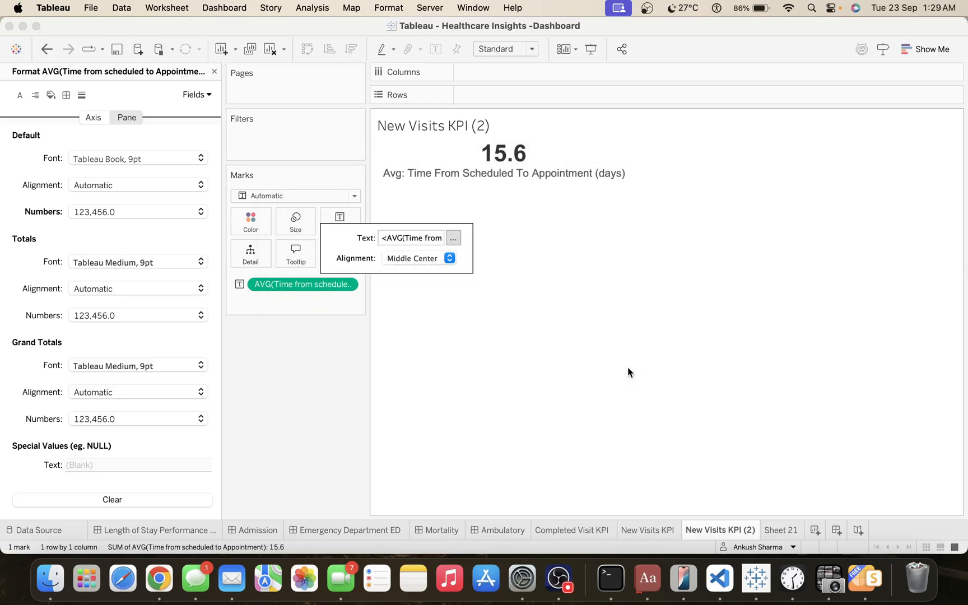
click(398, 259)
click(354, 407)
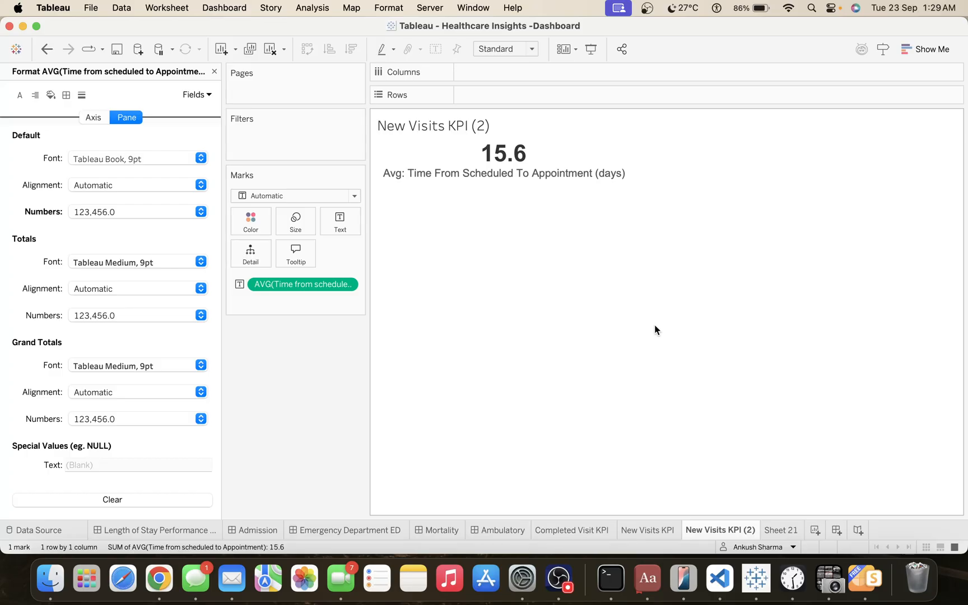
Copy the caption line from the KPI's text label and rename the sheet "Avg: Time From Scheduled To Appointment (days)" with it.
click(343, 223)
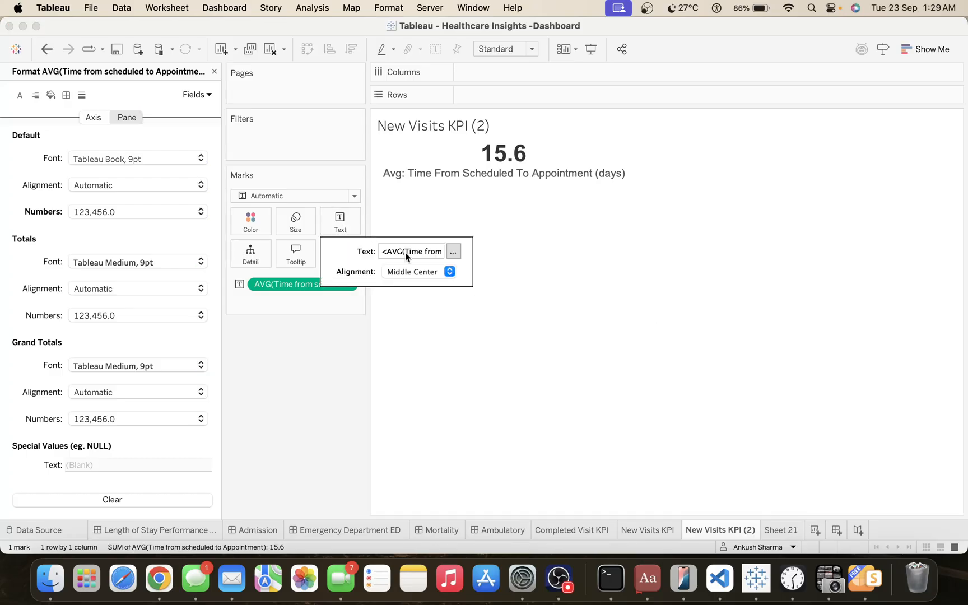
click(453, 251)
click(538, 272)
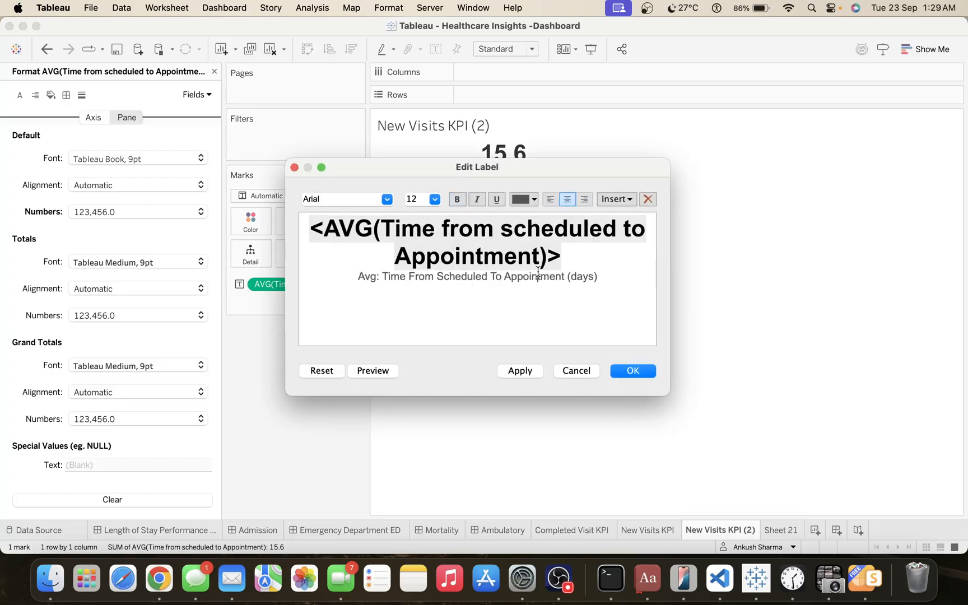
double_click(538, 273)
triple_click(537, 273)
key(super+c)
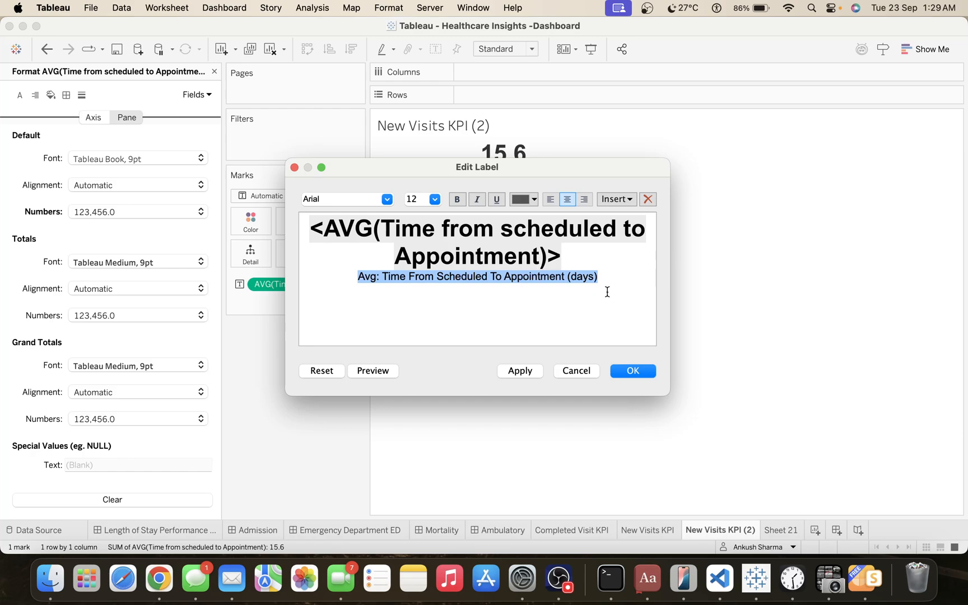
click(575, 371)
double_click(694, 529)
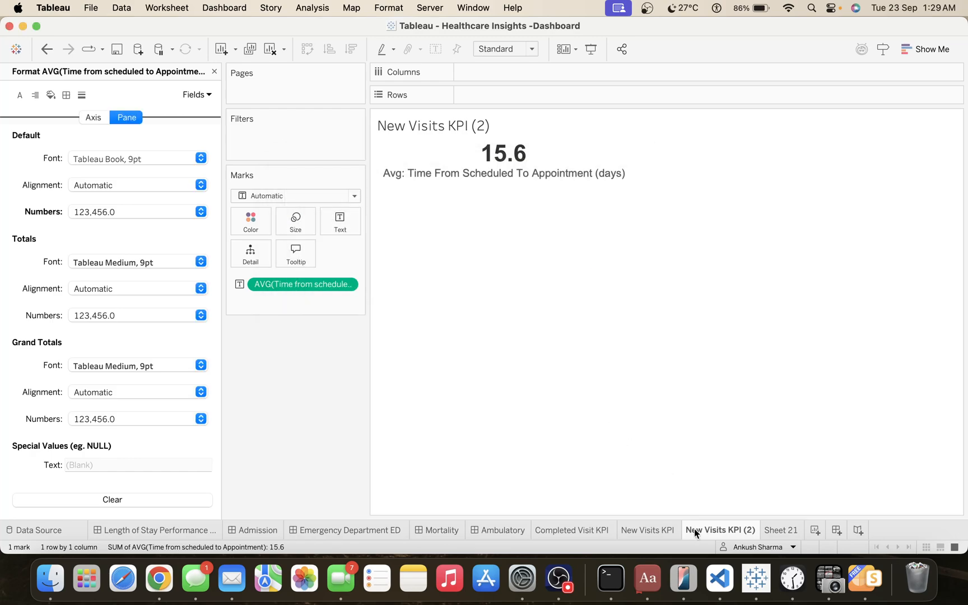
key(super+v)
key(Return)
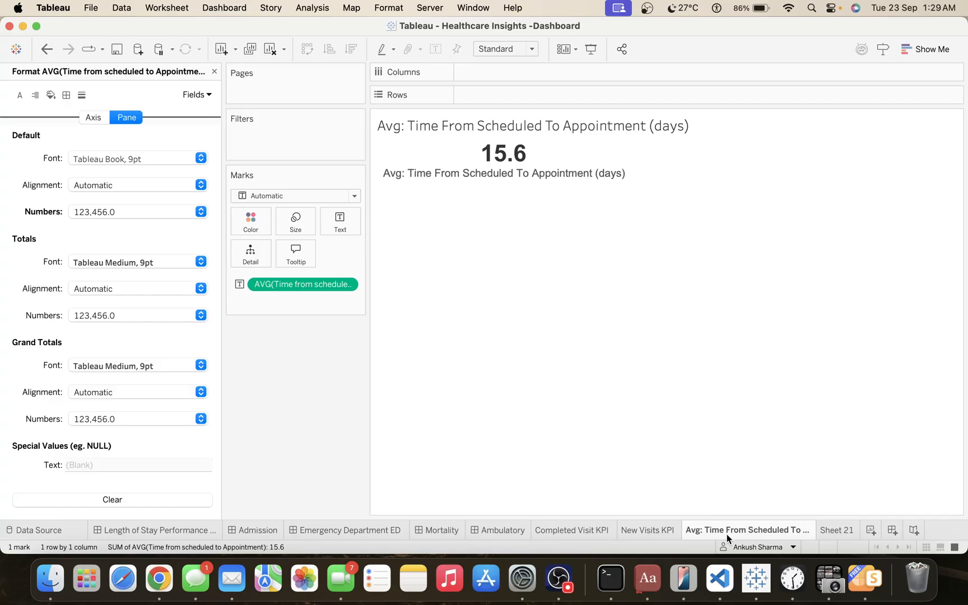
Duplicate the Avg: Time From Scheduled To Appointment (days) sheet and return from the formatting options to the data fields.
mouse_move(727, 532)
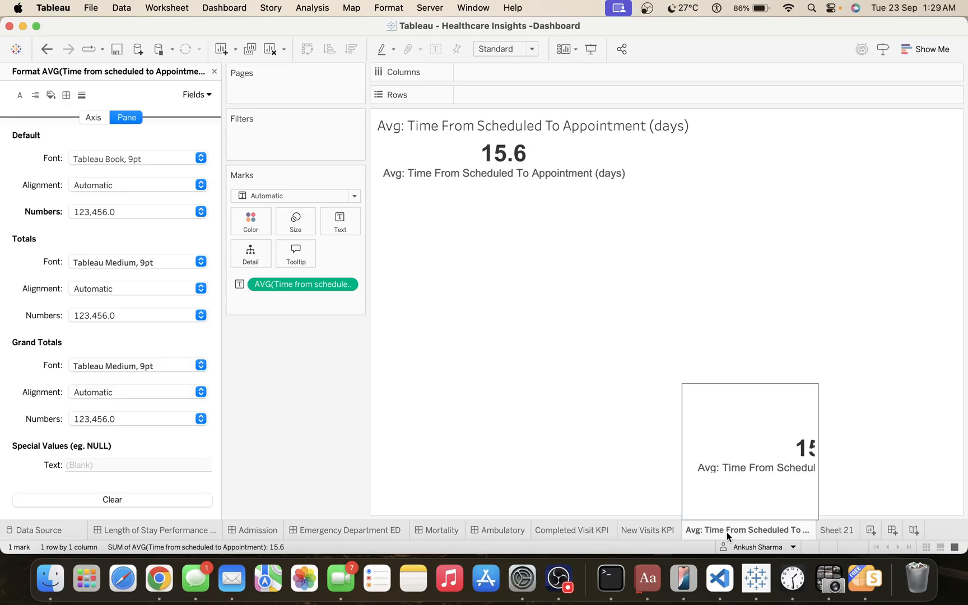
right_click(727, 532)
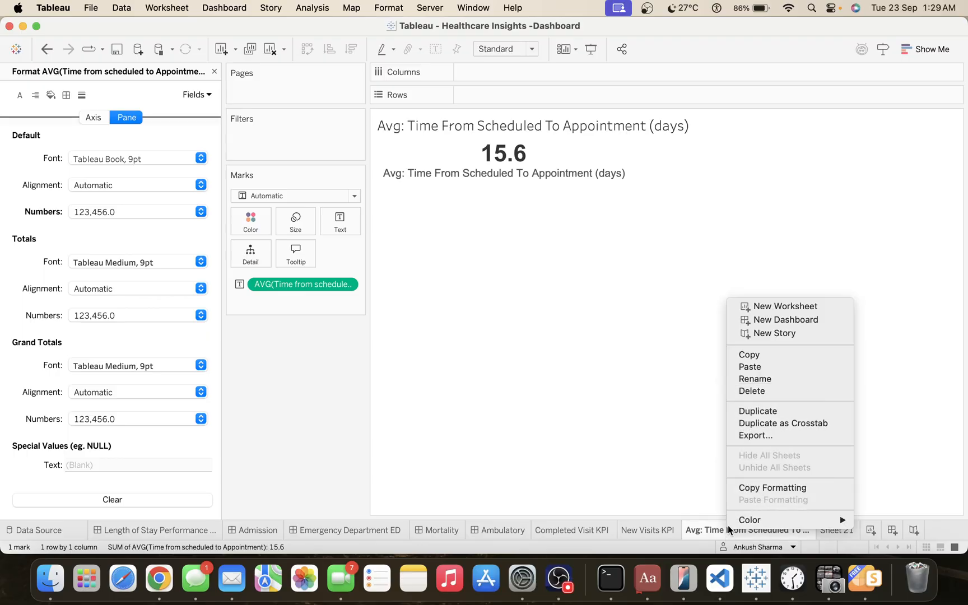
click(770, 416)
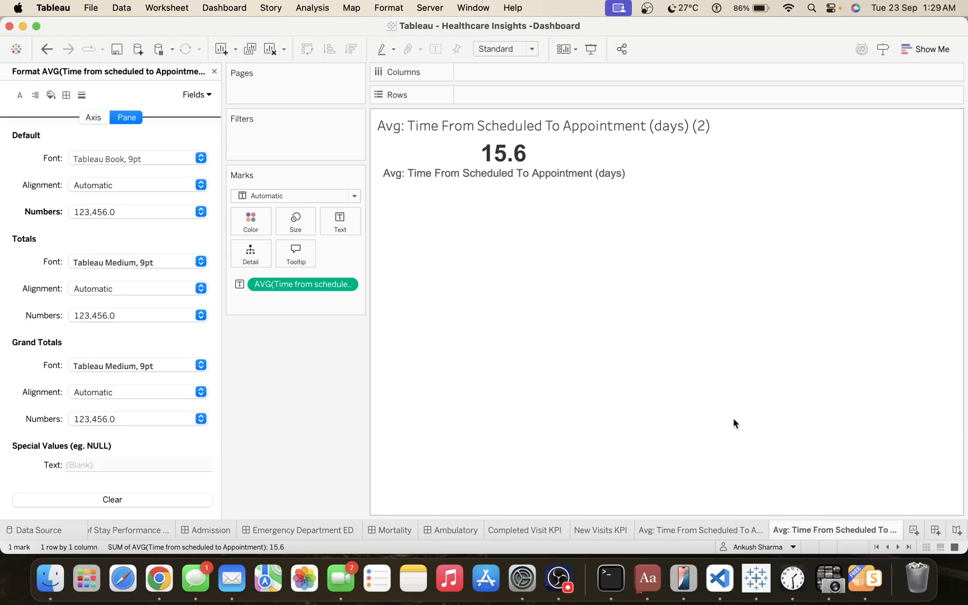
click(215, 72)
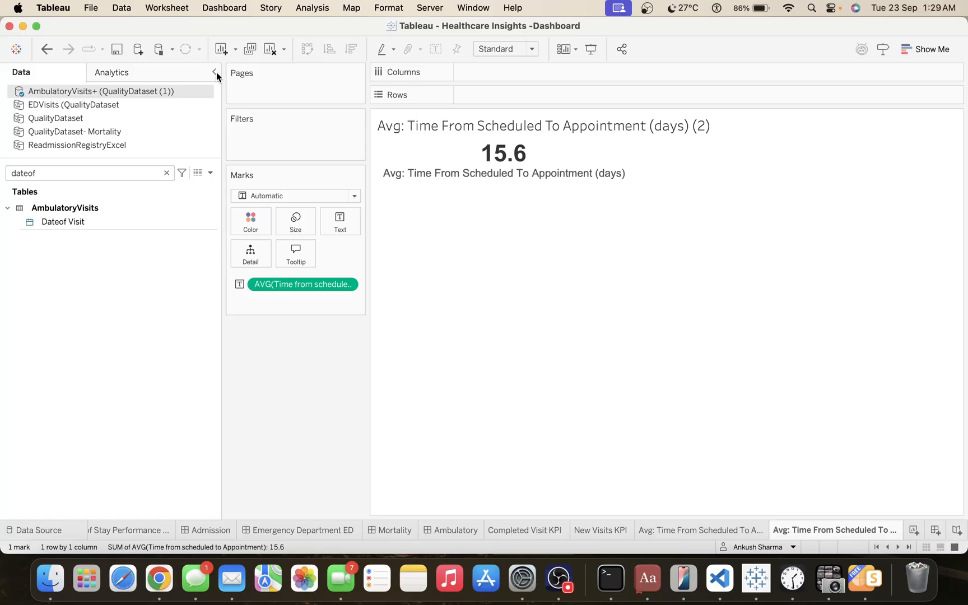
Create a calculated field named "No Show Rate" in the AmbulatoryVisits+ data source.
click(210, 172)
click(186, 185)
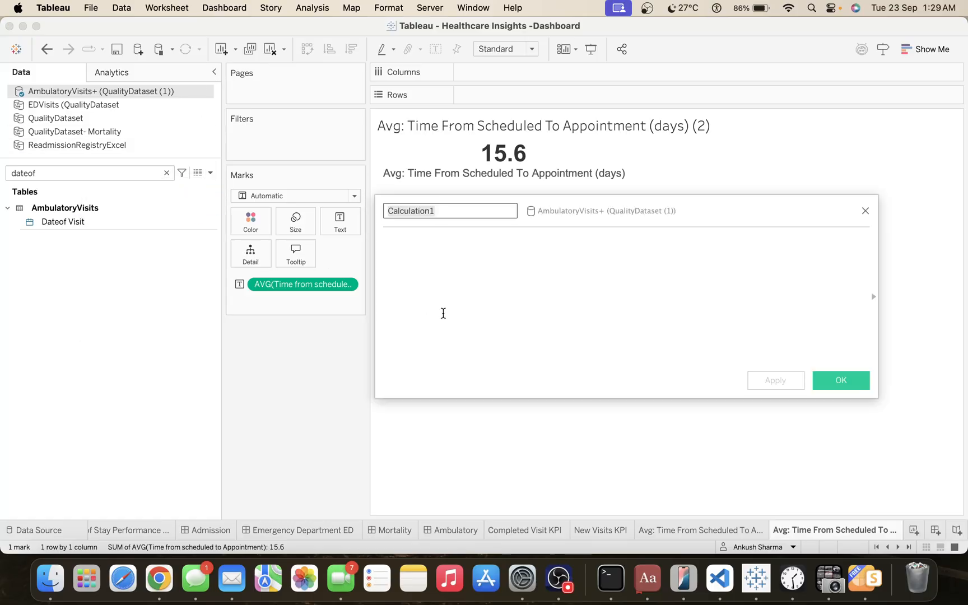
text(No S)
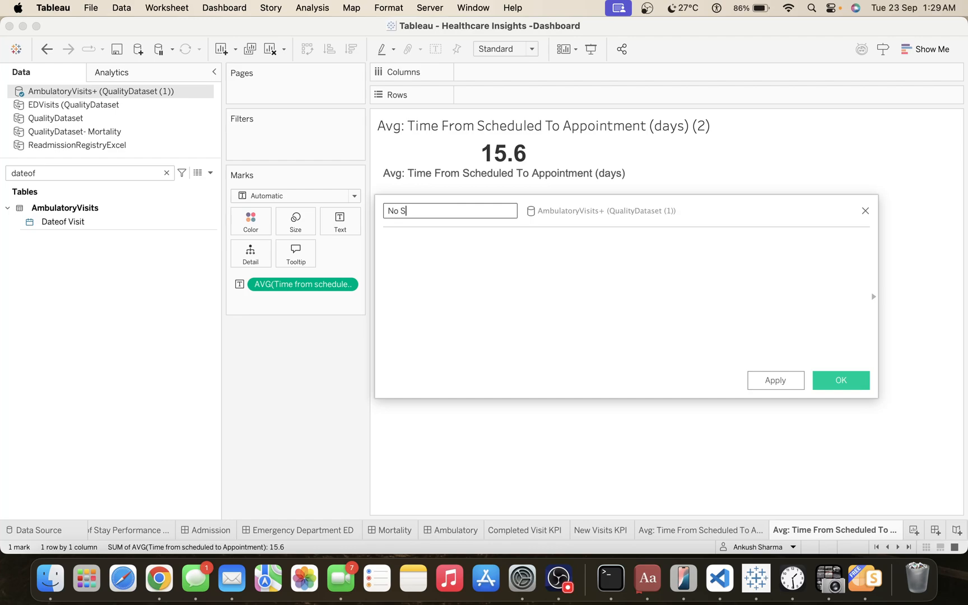
text(how Rate)
Begin the No Show Rate formula with IF CONTAINS([Visit Type],""), leaving the substring quotes empty.
click(385, 241)
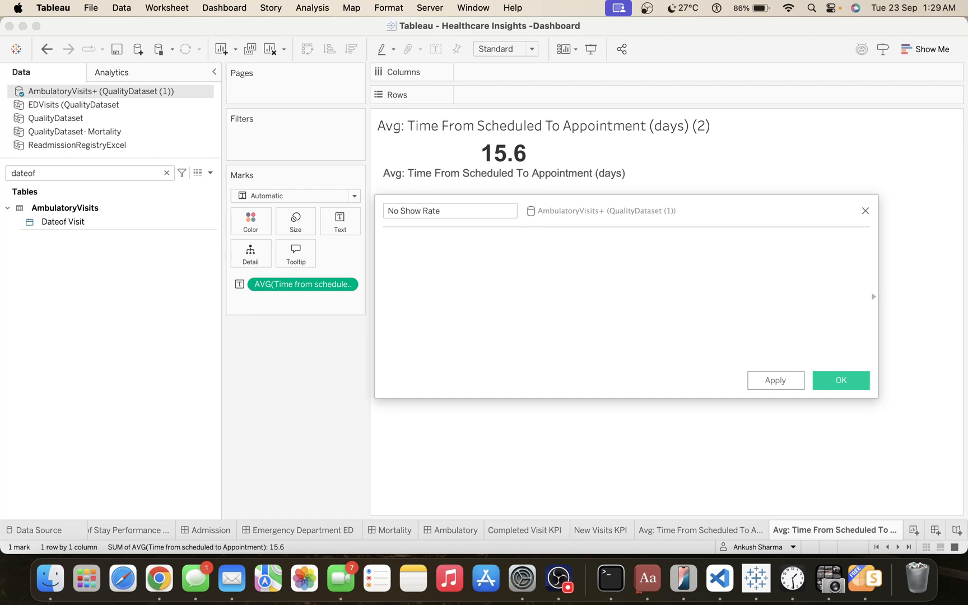
text(if con)
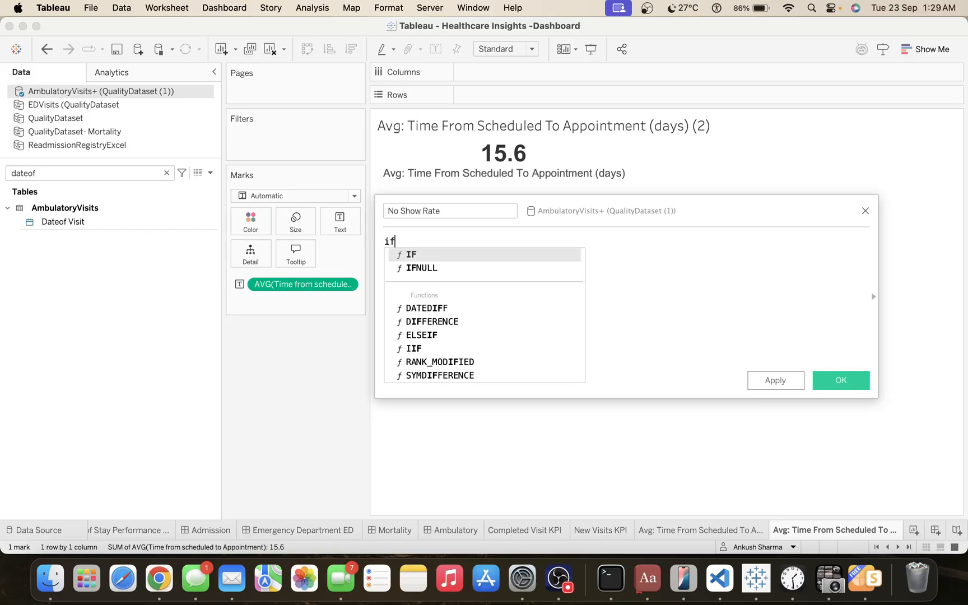
key(Return)
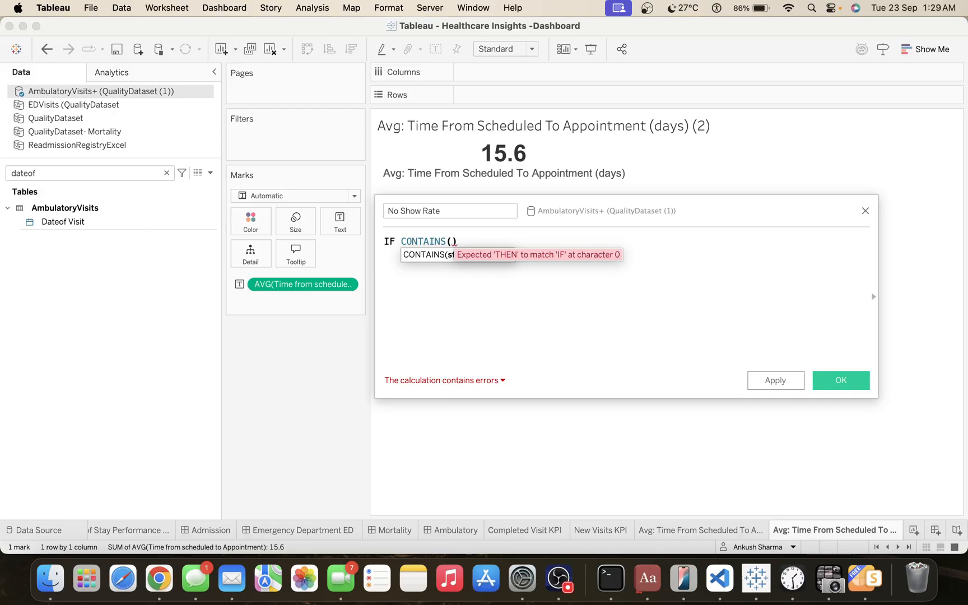
text("")
key(BackSpace)
key(BackSpace)
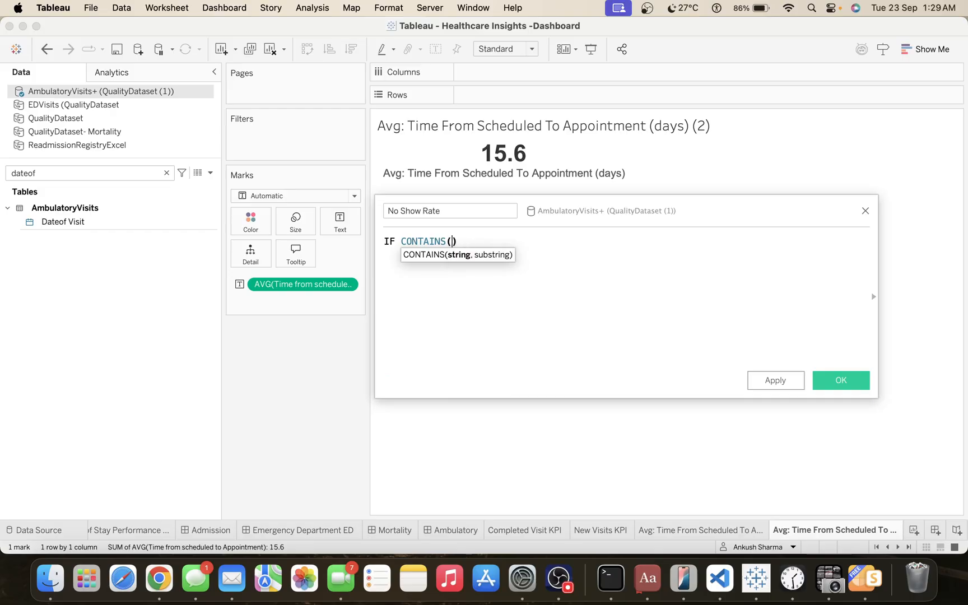
text(vis)
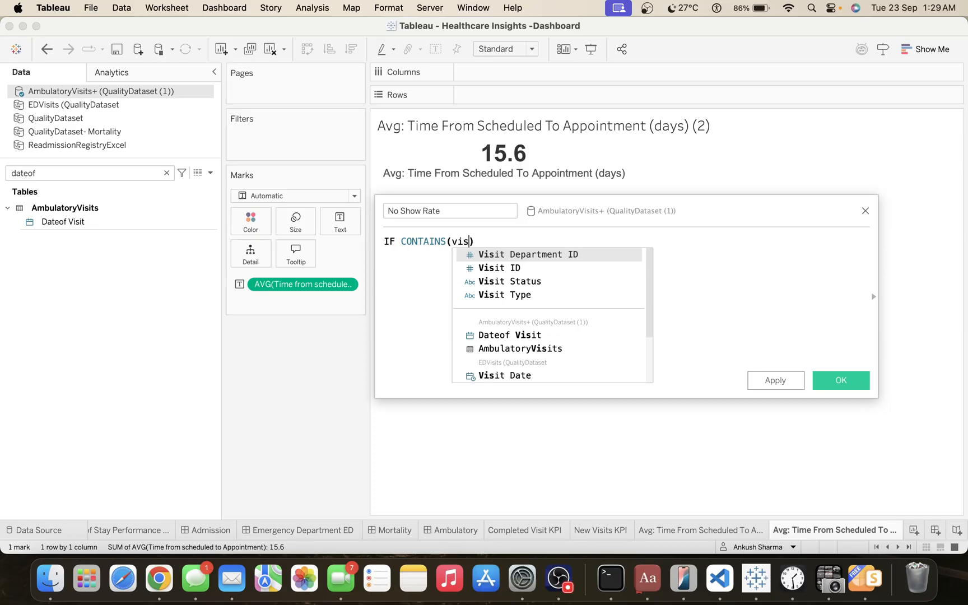
key(Down)
key(Down)
key(Down)
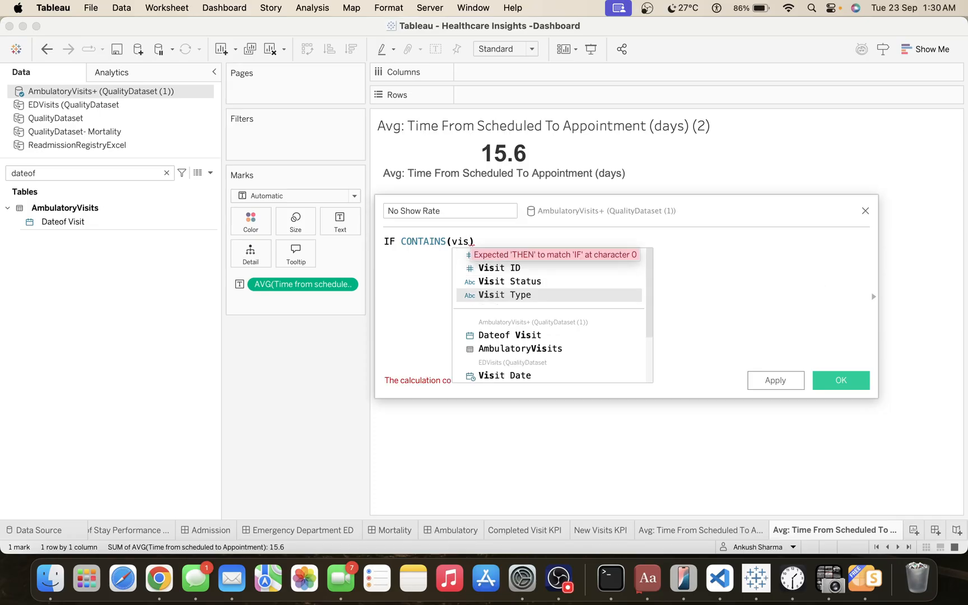
key(Return)
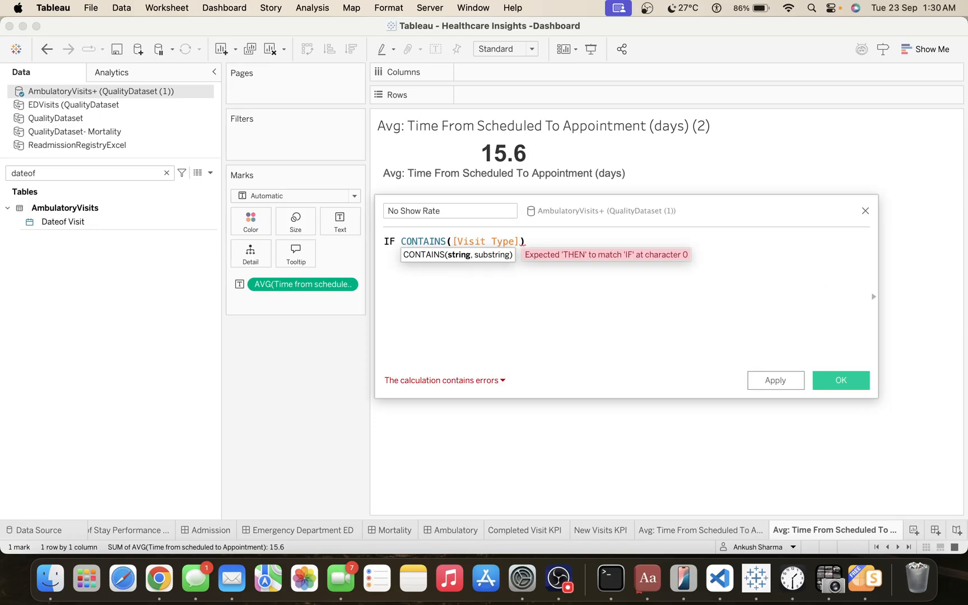
text(,"")
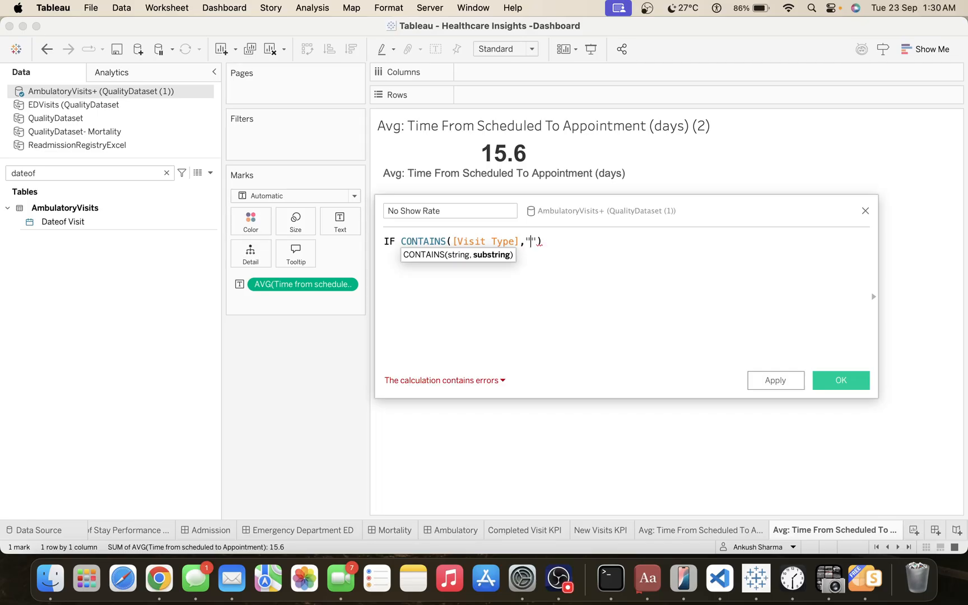
Filter the data fields by "vis" and examine the Visit Type field's description for its domain members.
click(94, 168)
text(vis)
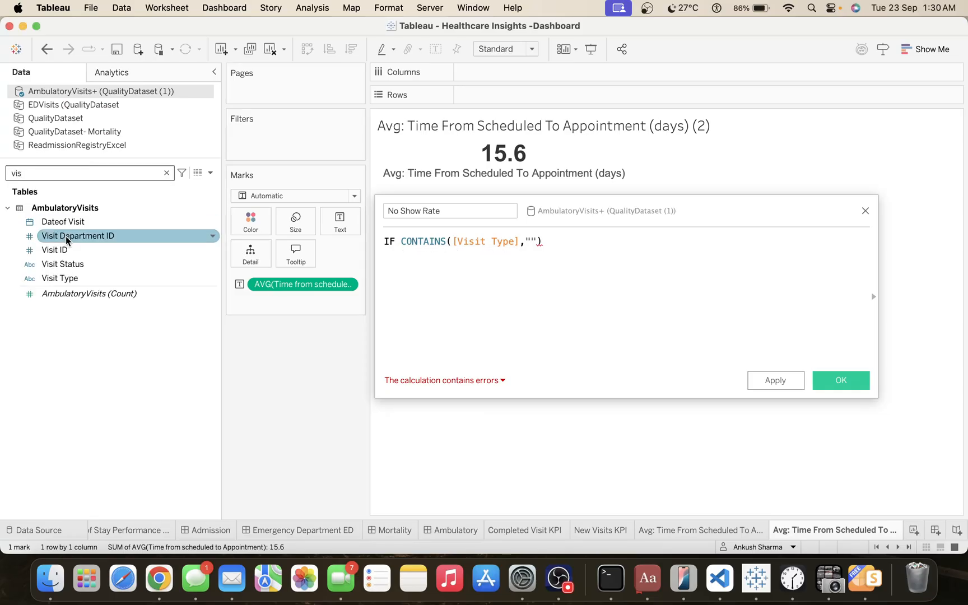
right_click(88, 280)
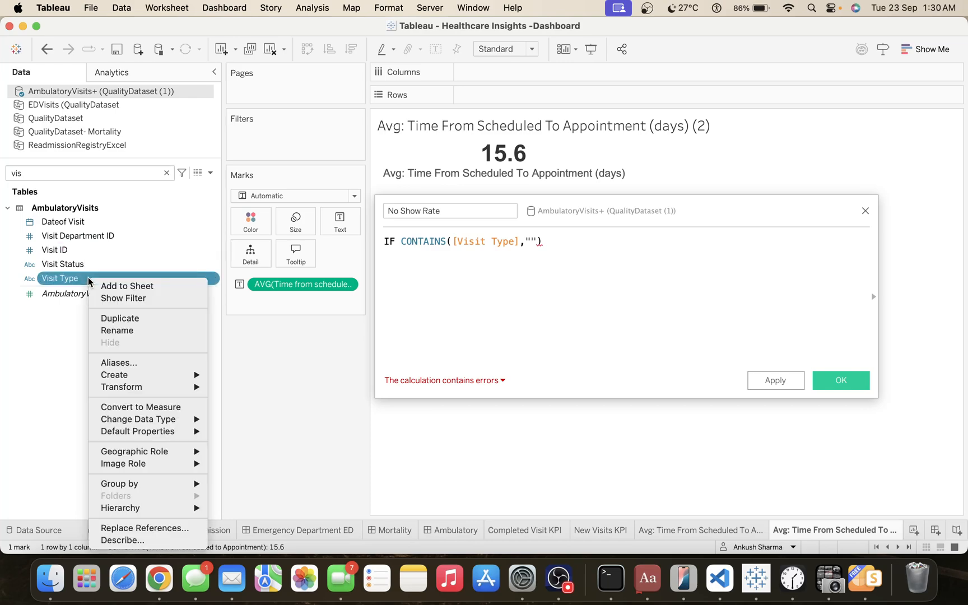
click(128, 540)
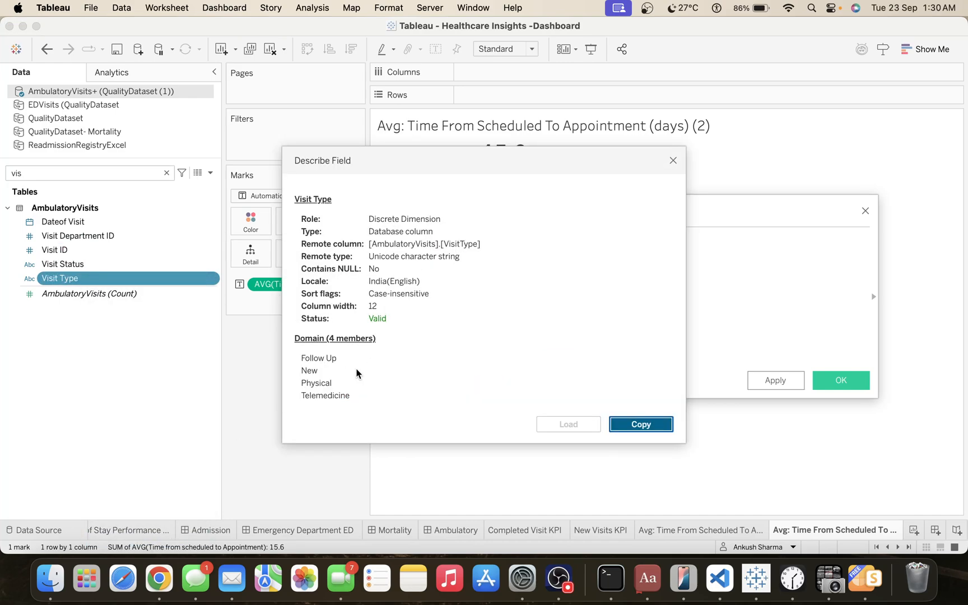
click(672, 161)
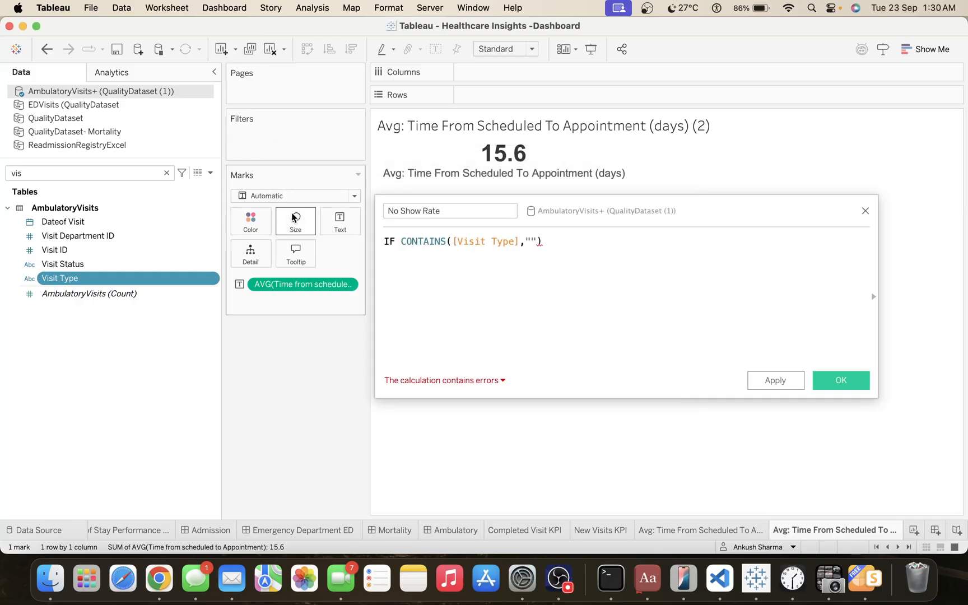
Copy "No Show" from the Visit Status field's described members and insert it as the CONTAINS substring in the formula.
right_click(100, 268)
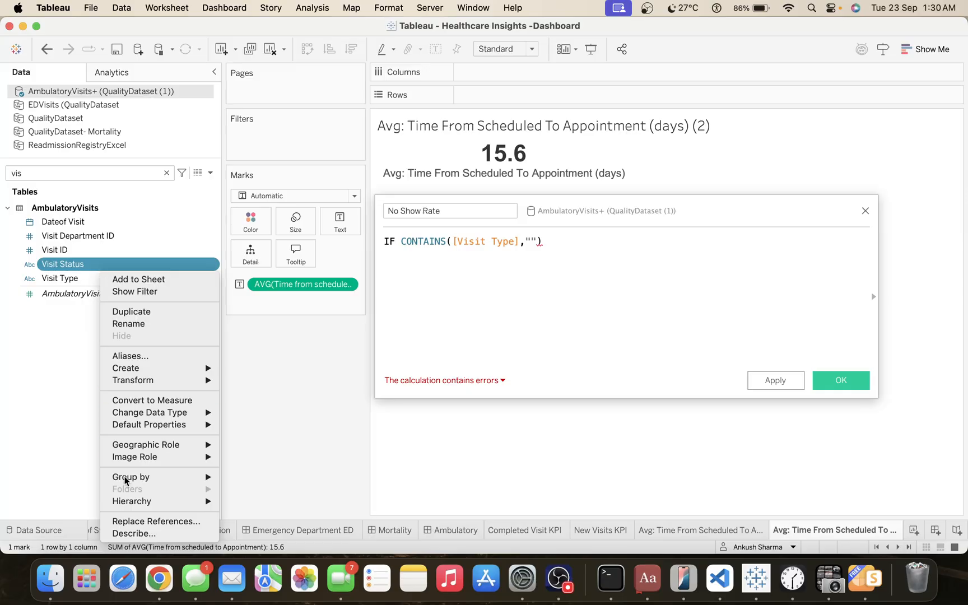
click(130, 533)
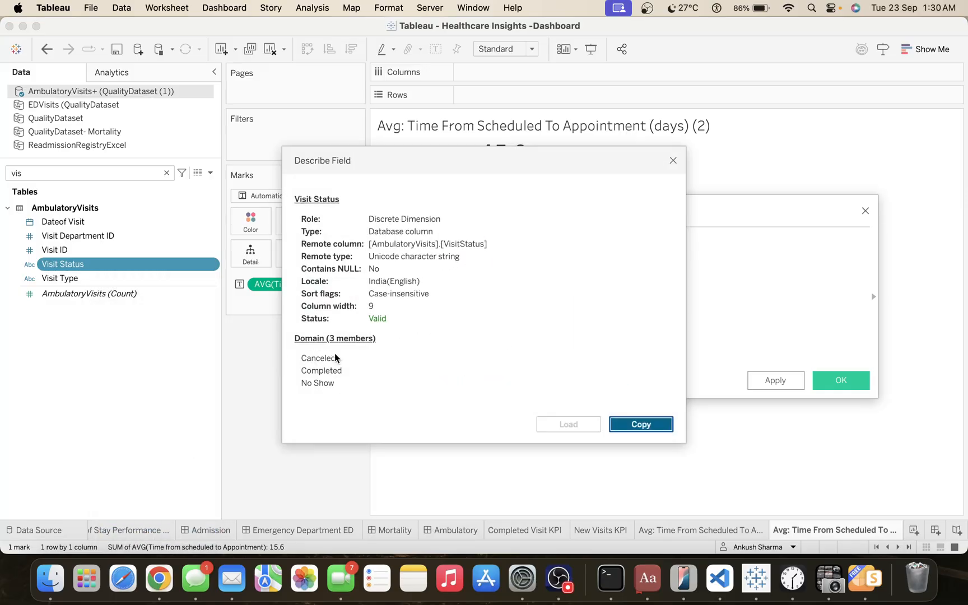
double_click(325, 383)
click(673, 160)
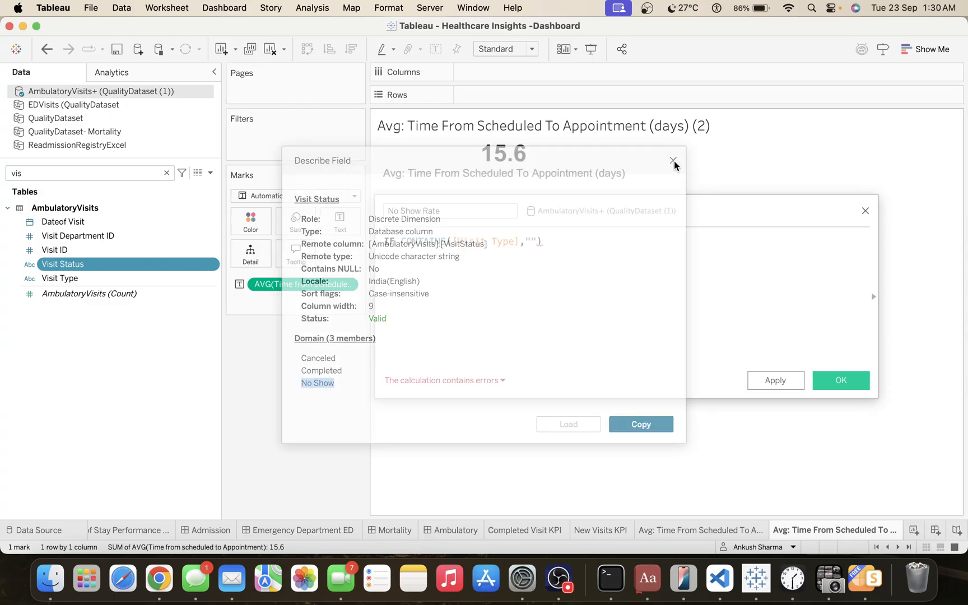
click(532, 240)
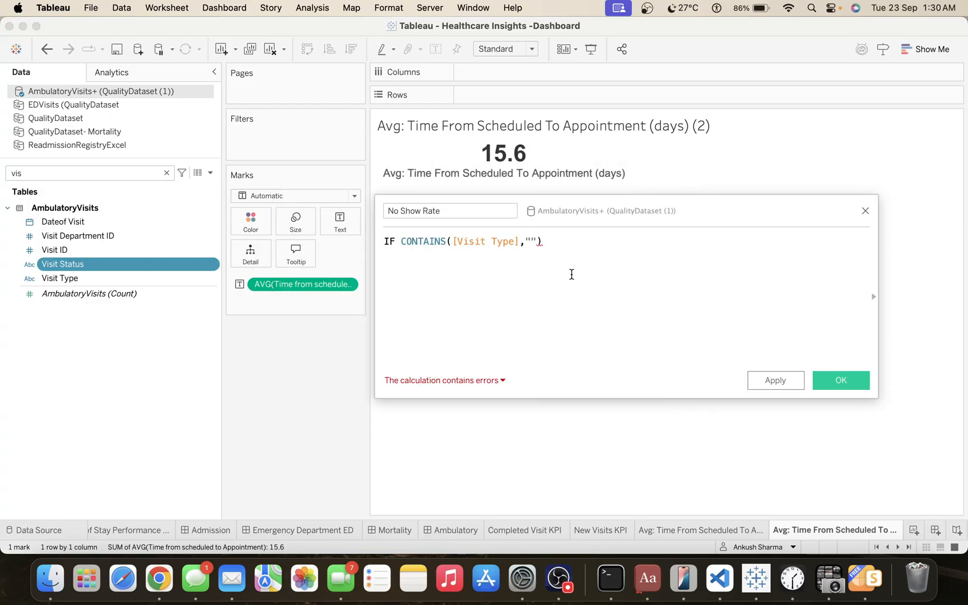
key(super+v)
key(Right)
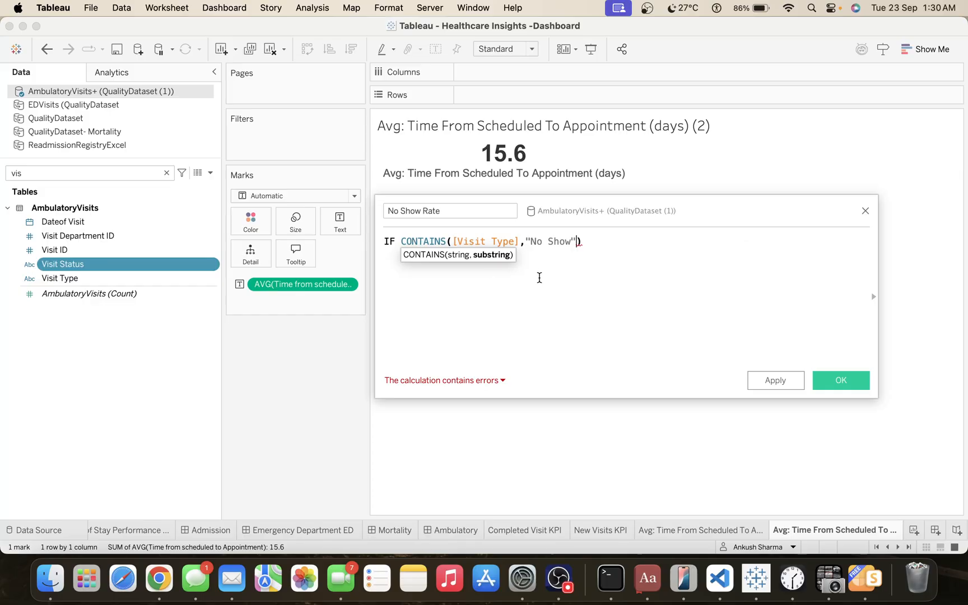
Complete the condition after the CONTAINS function with THEN 1 ELSE 0 END.
key(Right)
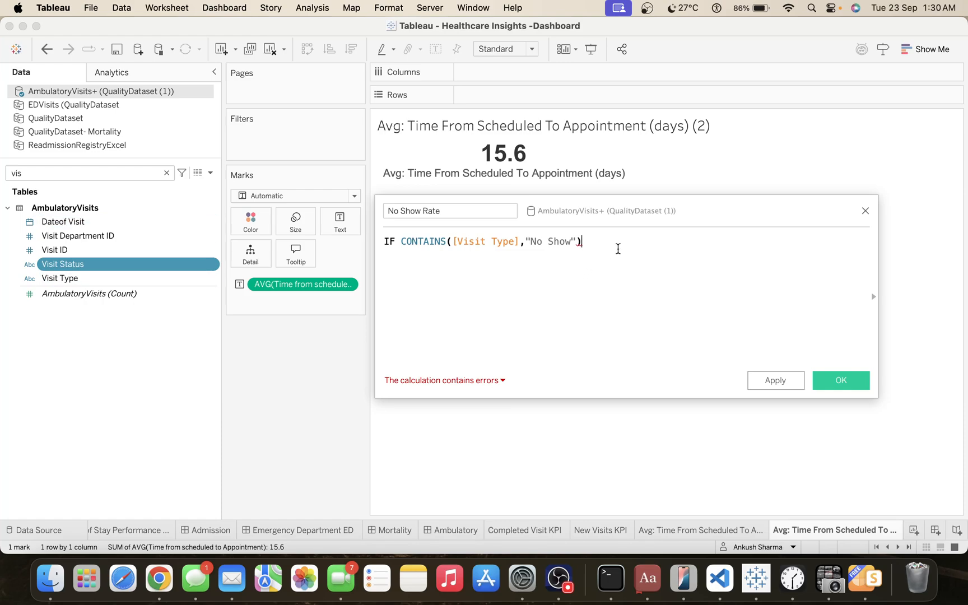
text(THEN )
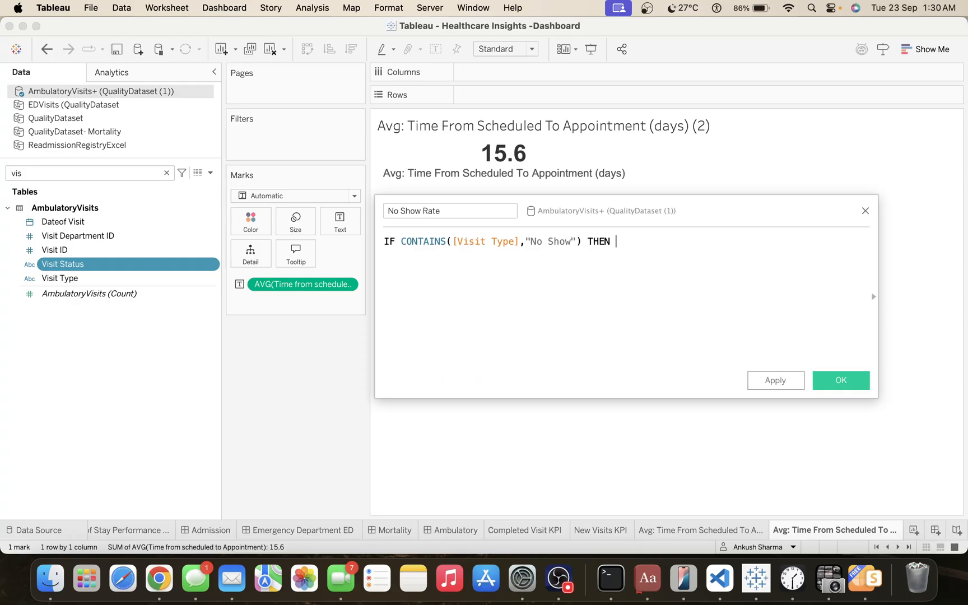
text(1 ELSE)
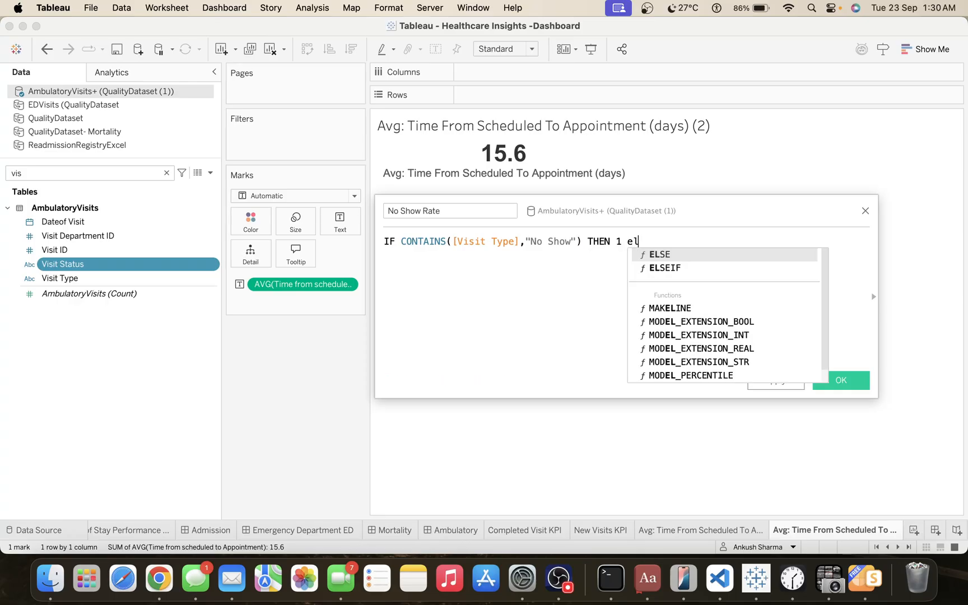
text( 0 END)
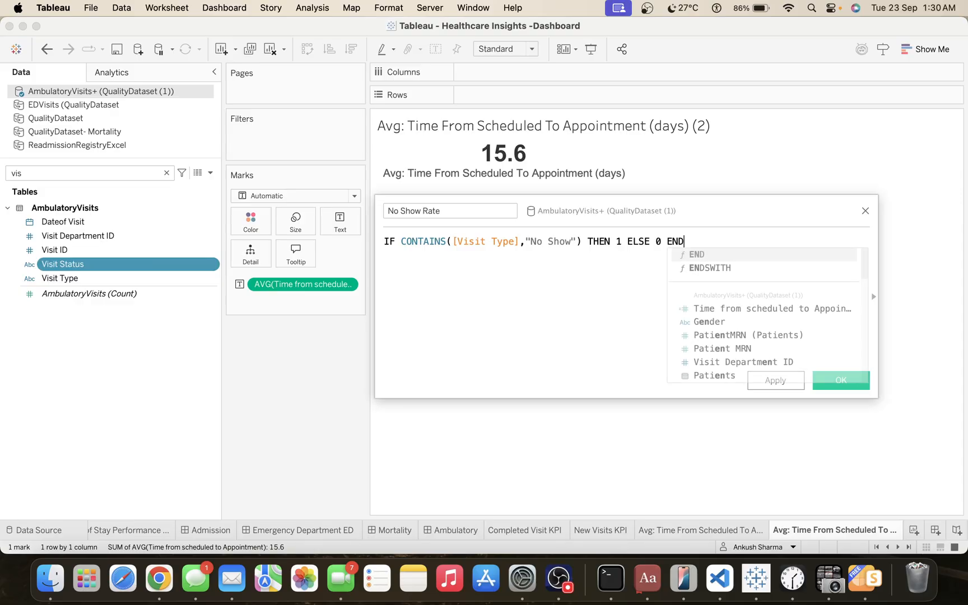
Wrap the whole IF expression in a sum() function.
click(384, 241)
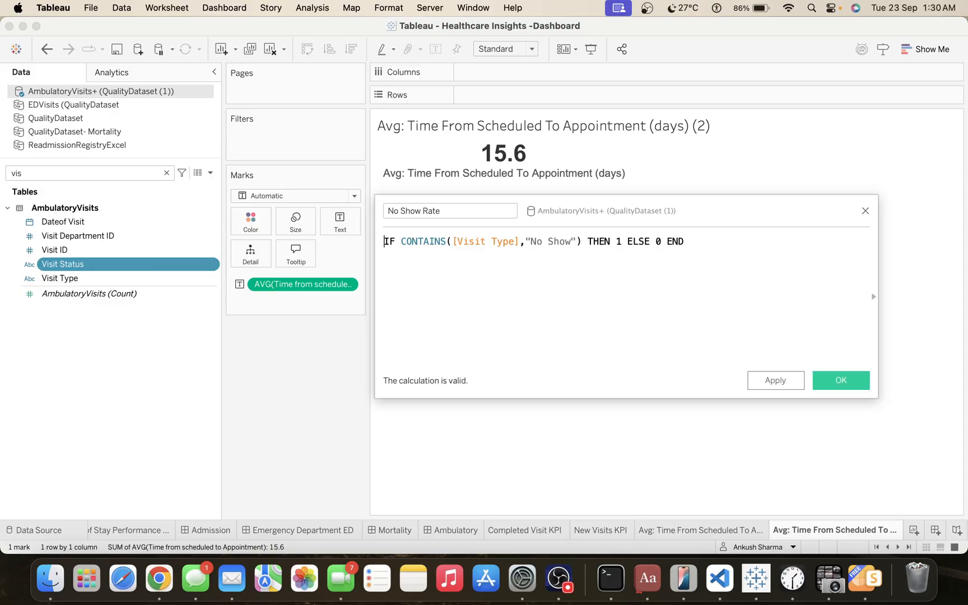
key(Left)
text(sum()
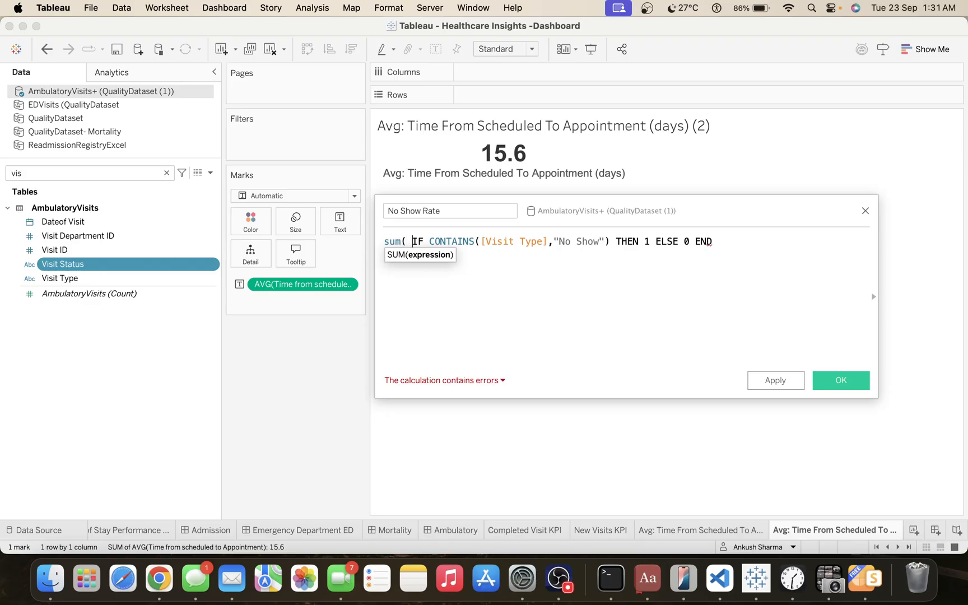
key(BackSpace)
click(732, 244)
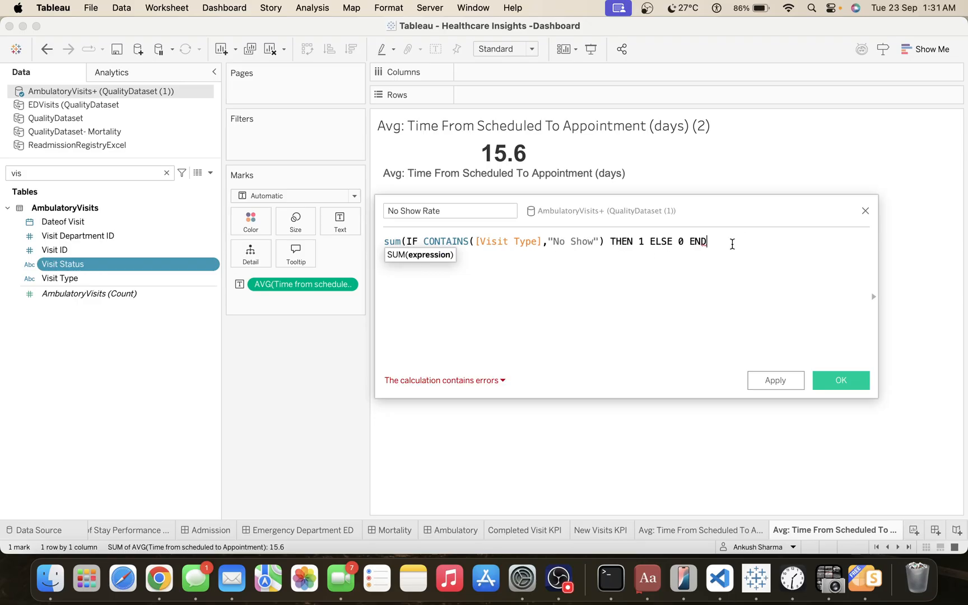
text())
Divide the sum by COUNTD([Visit ID]) on new lines and save the No Show Rate calculation.
key(Return)
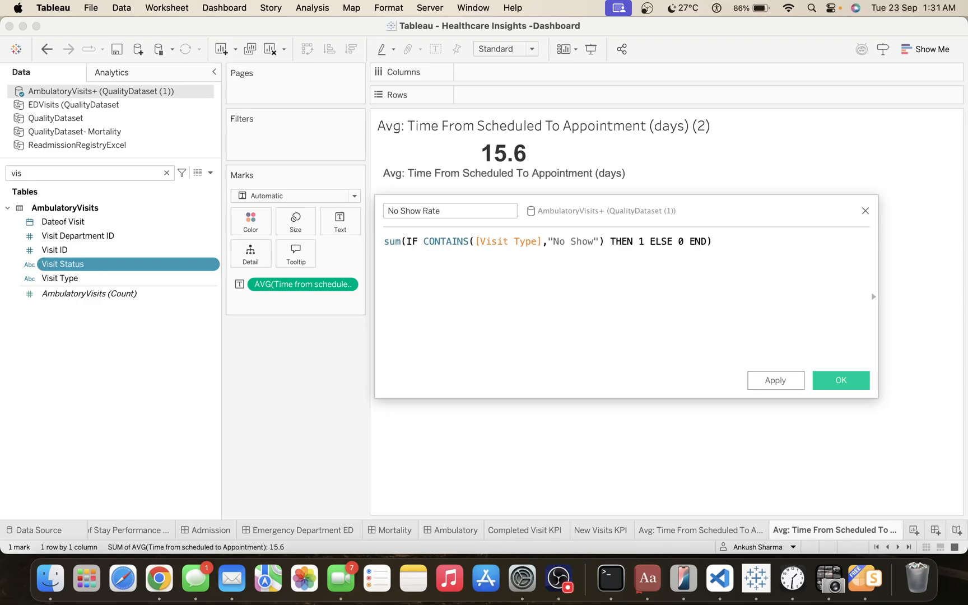
text(/ )
text(cou)
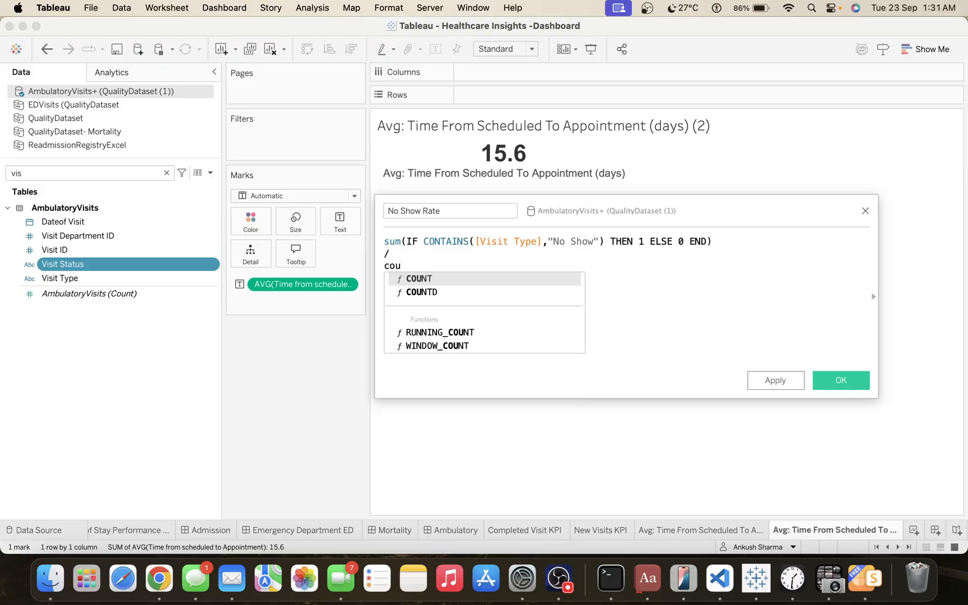
key(Down)
key(Return)
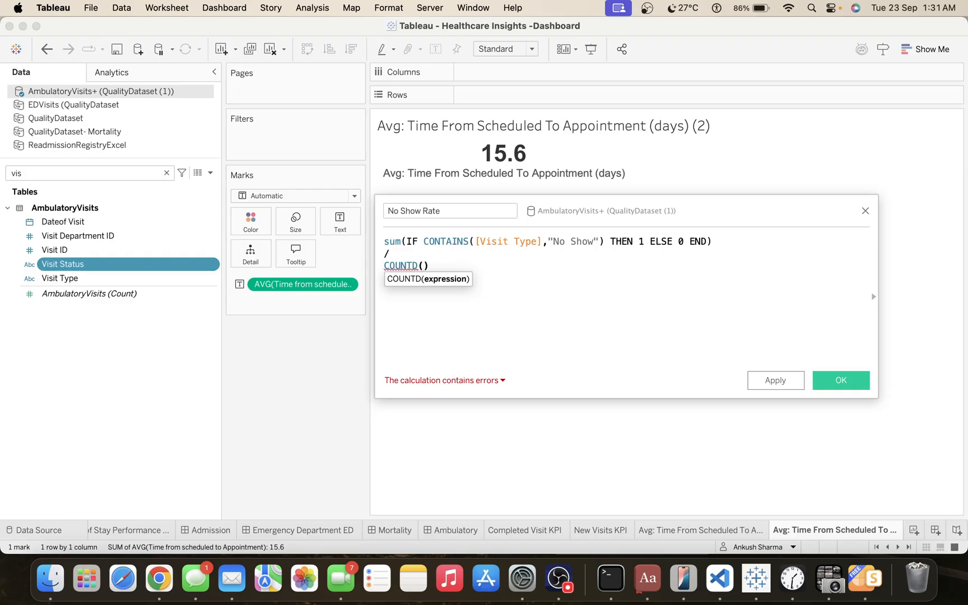
text([vis)
key(Down)
key(Return)
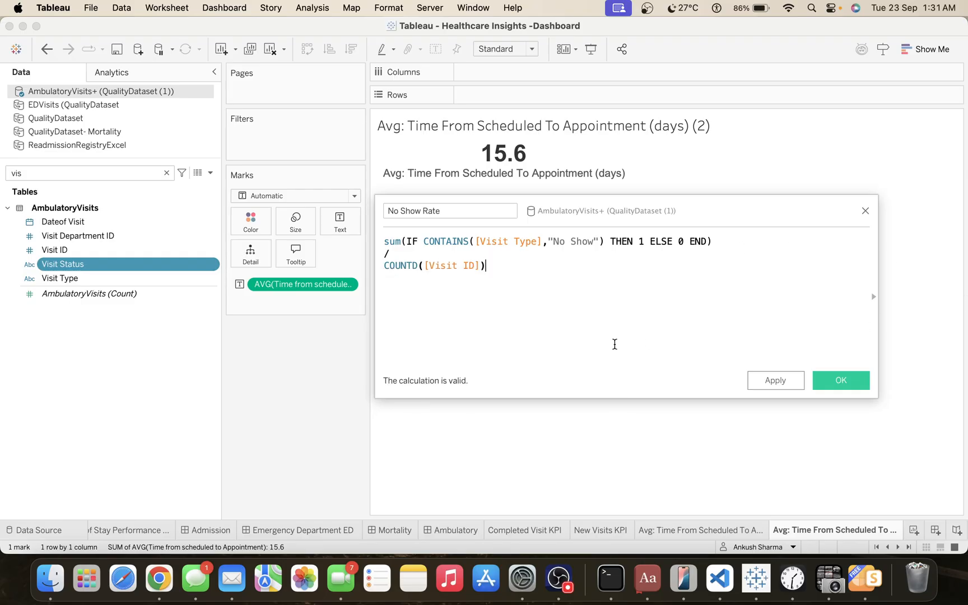
click(777, 383)
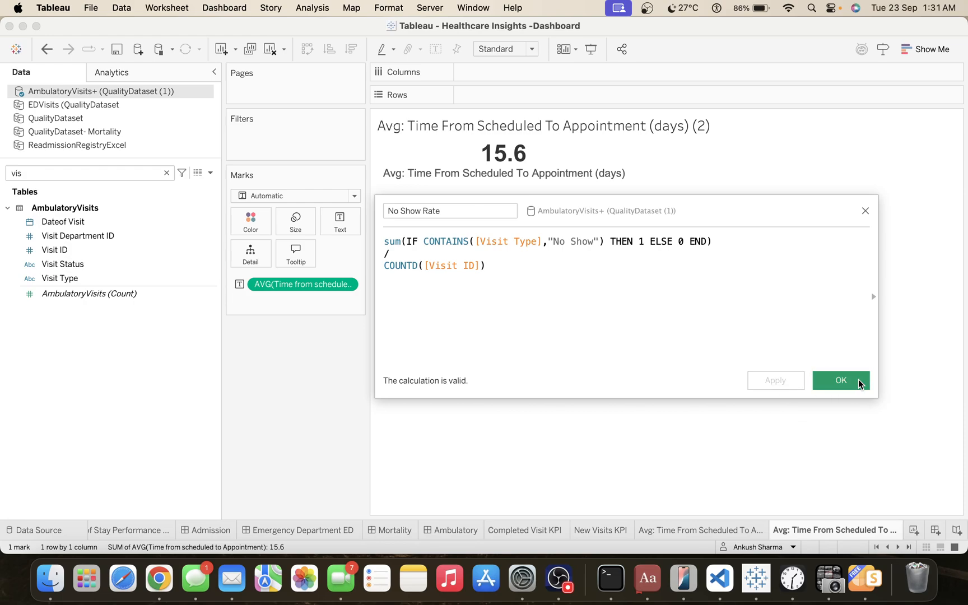
click(858, 383)
Find the No Show Rate field and replace the average Time from scheduled to Appointment text mark with it.
click(167, 173)
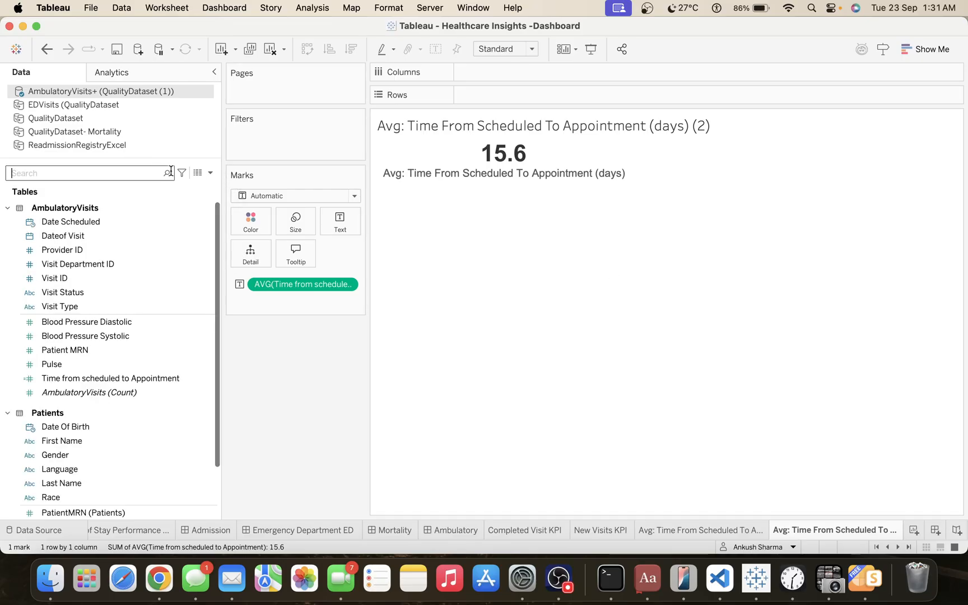
text(no)
click(69, 216)
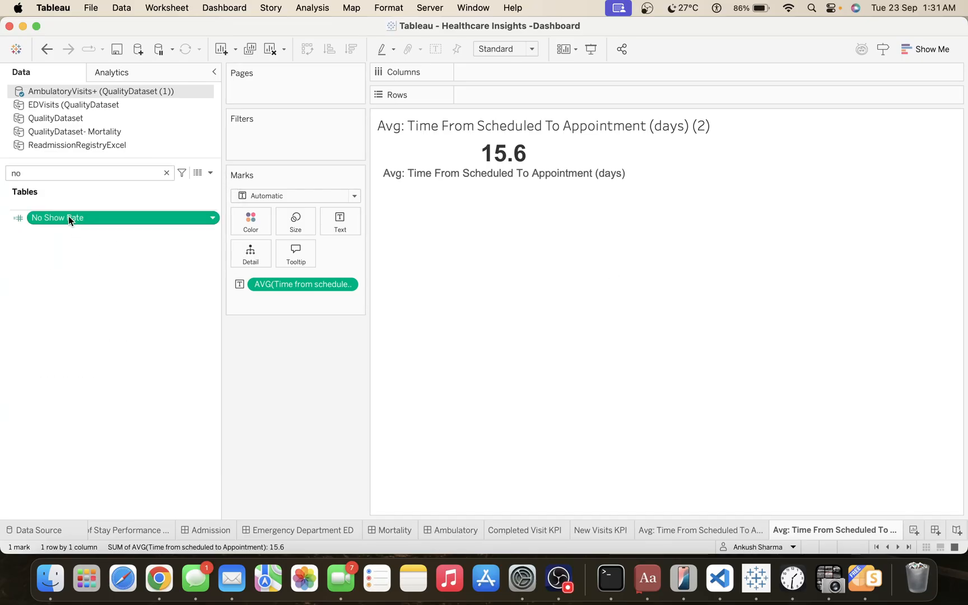
drag(69, 218, 301, 285)
Format the No Show Rate text mark as a percentage with one decimal place.
right_click(300, 284)
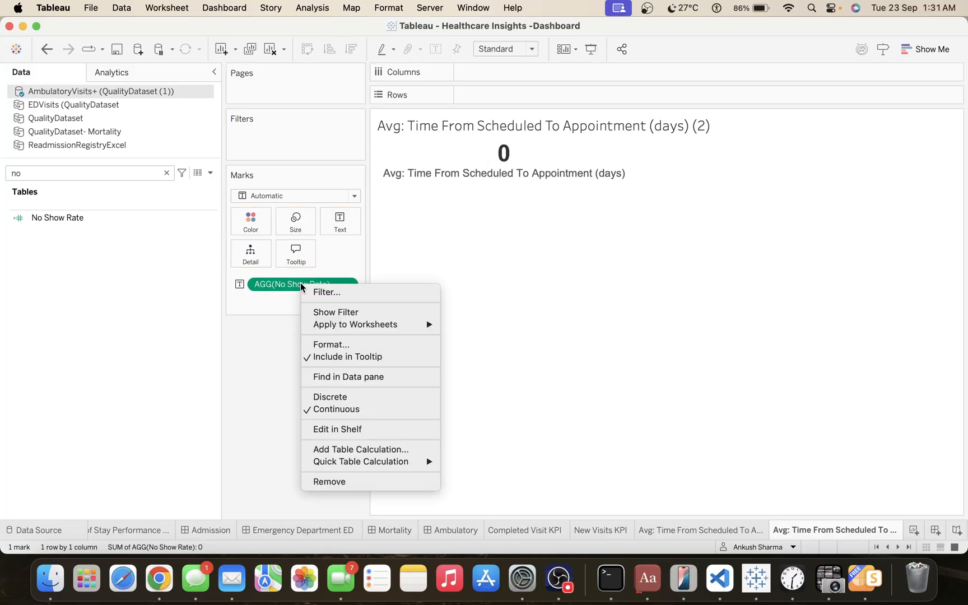
click(348, 344)
click(126, 212)
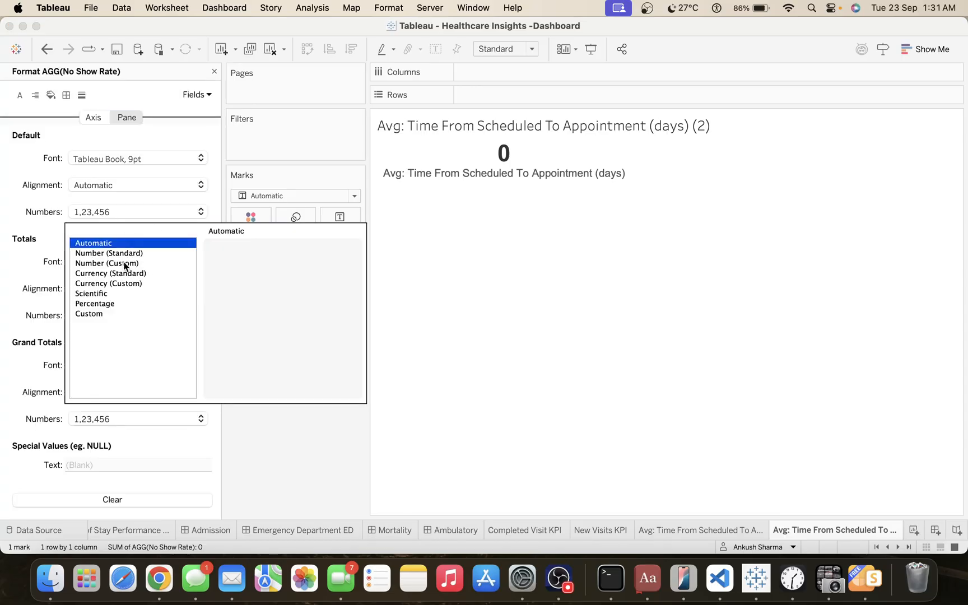
click(126, 303)
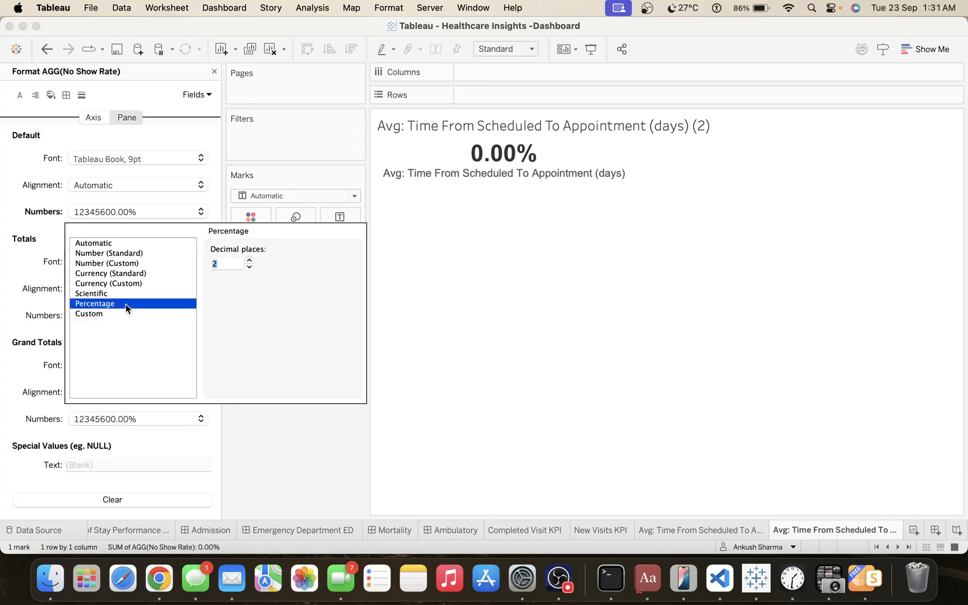
click(249, 268)
click(308, 434)
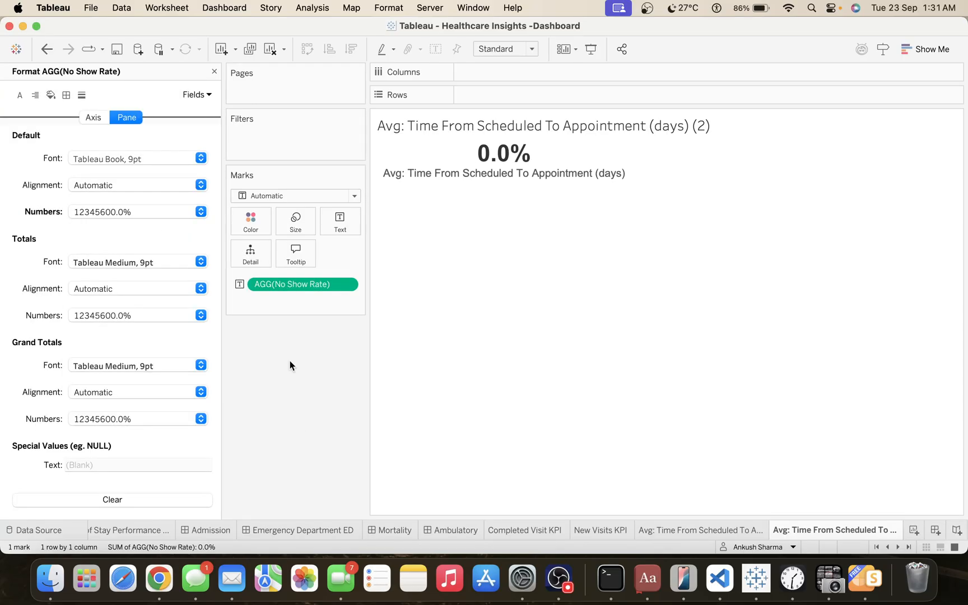
click(214, 71)
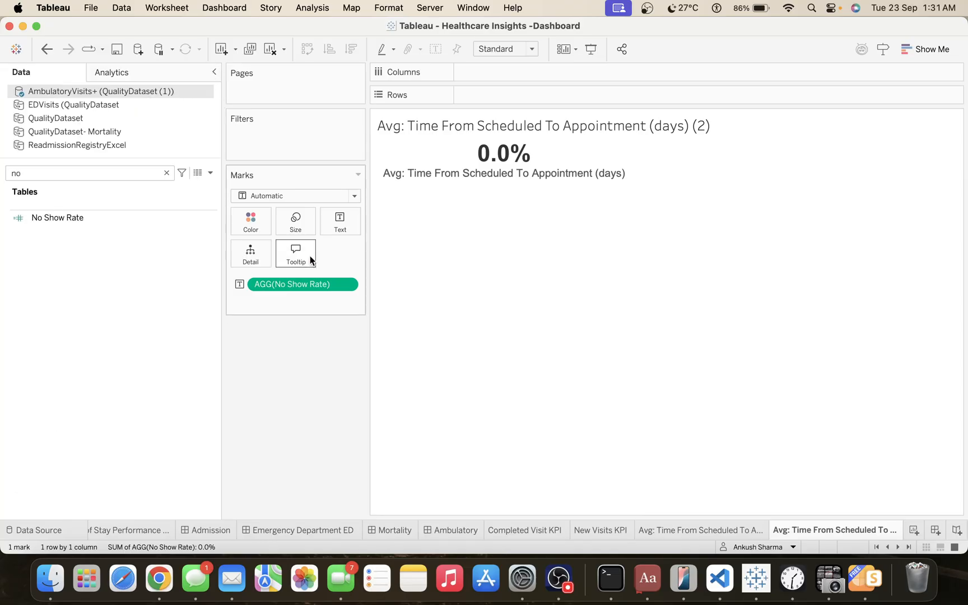
Edit the No Show Rate calculation so CONTAINS checks [Visit Status] instead of [Visit Type], and save it.
click(79, 217)
click(77, 219)
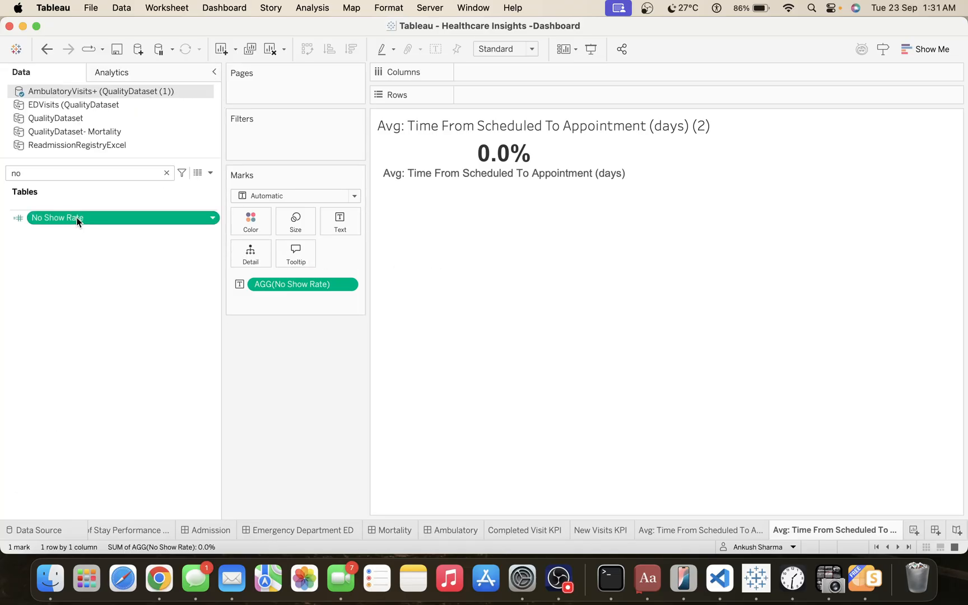
right_click(78, 218)
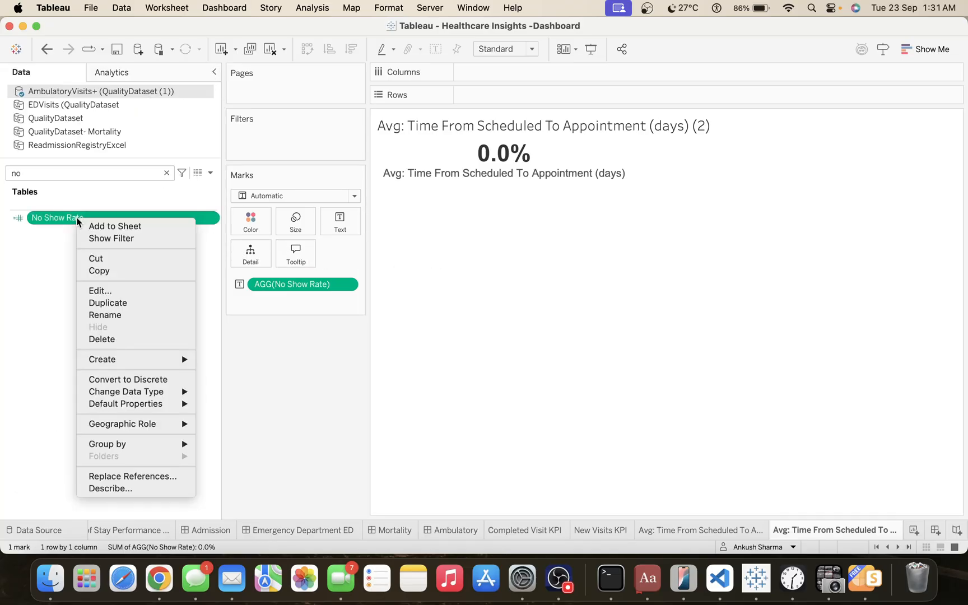
click(96, 295)
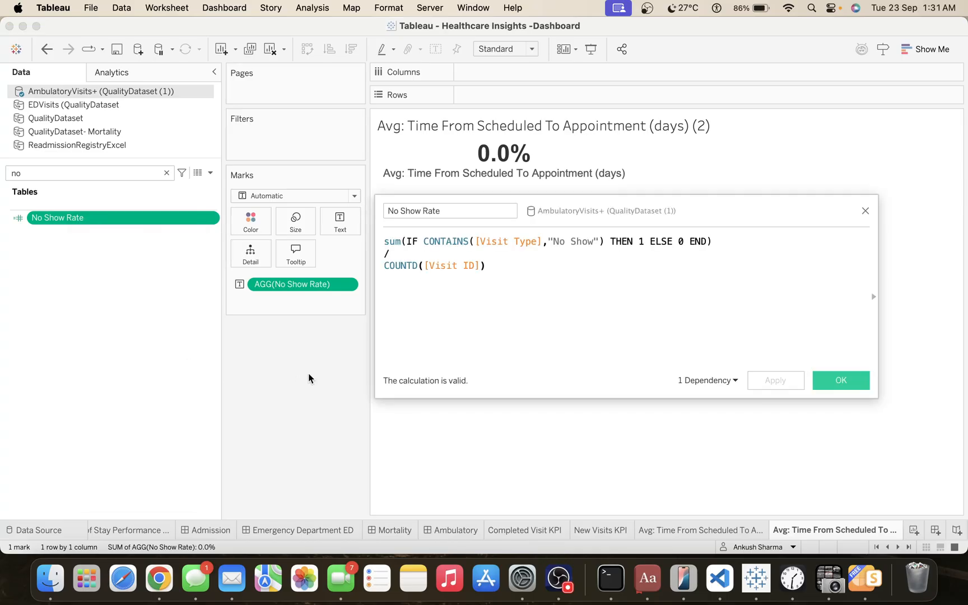
click(395, 242)
double_click(527, 242)
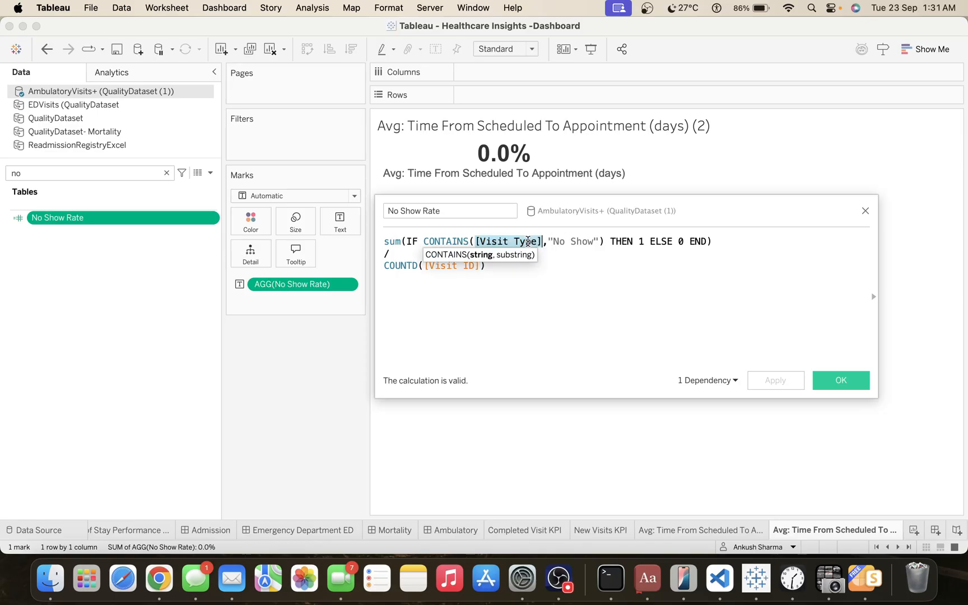
text(vis)
key(Down)
key(Down)
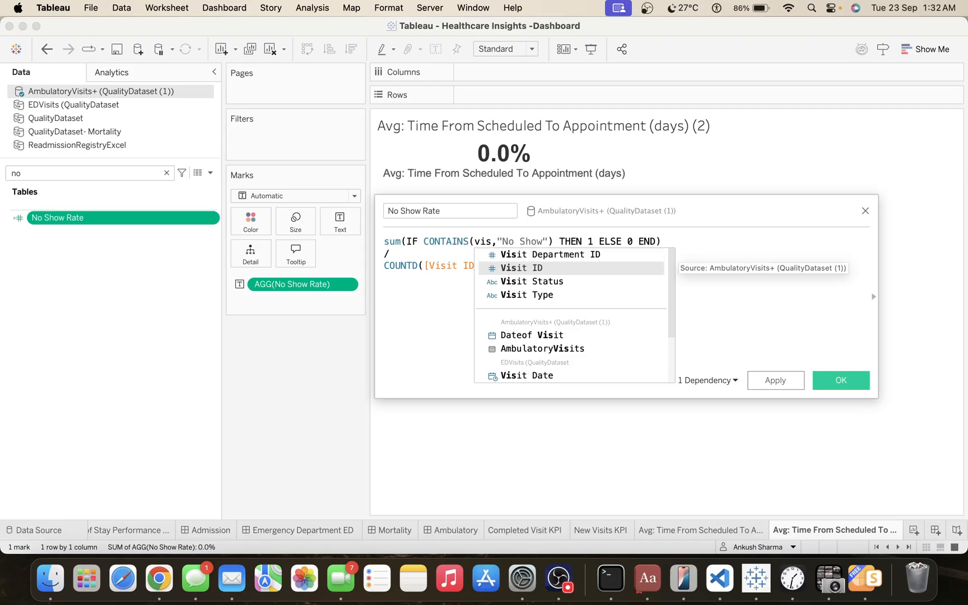
key(Return)
click(840, 379)
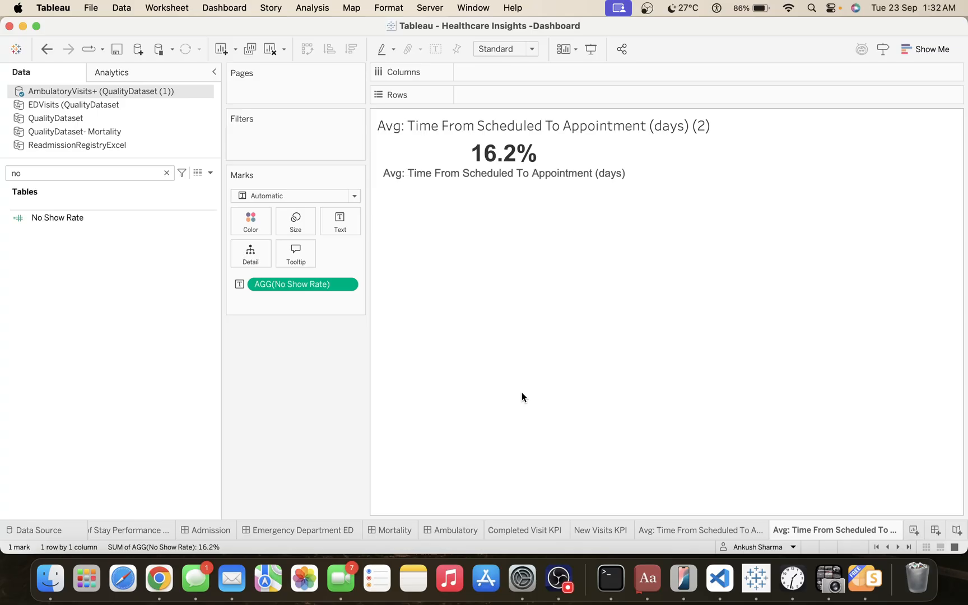
Find the Visit Status field and add it as a filter that excludes Canceled.
double_click(34, 170)
key(BackSpace)
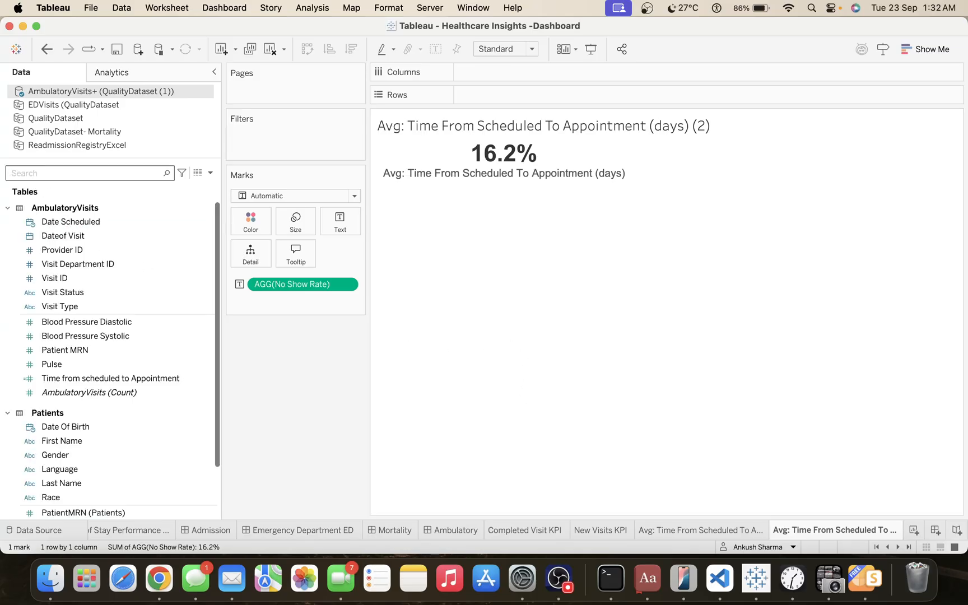
text(vis)
click(54, 267)
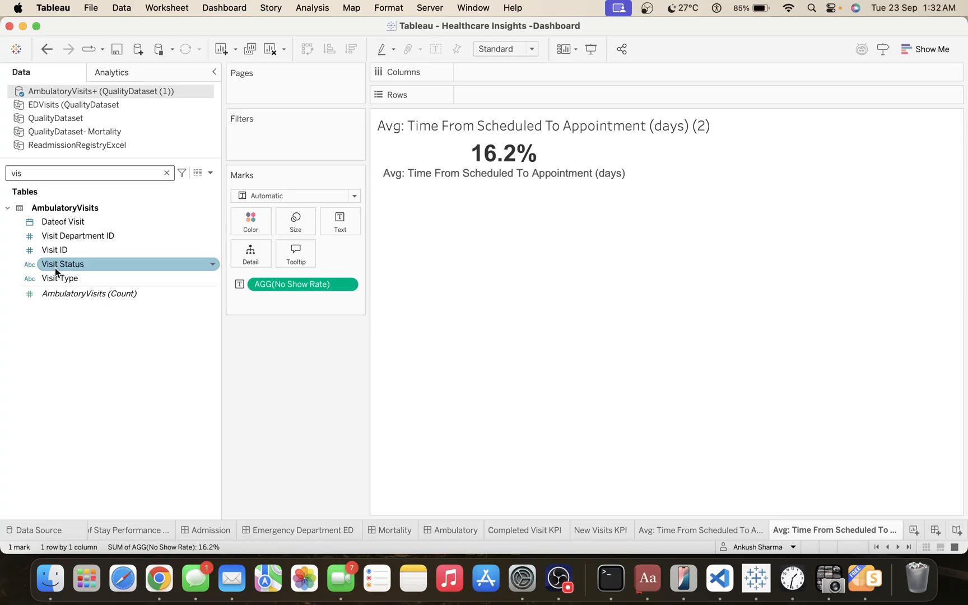
drag(55, 267, 264, 138)
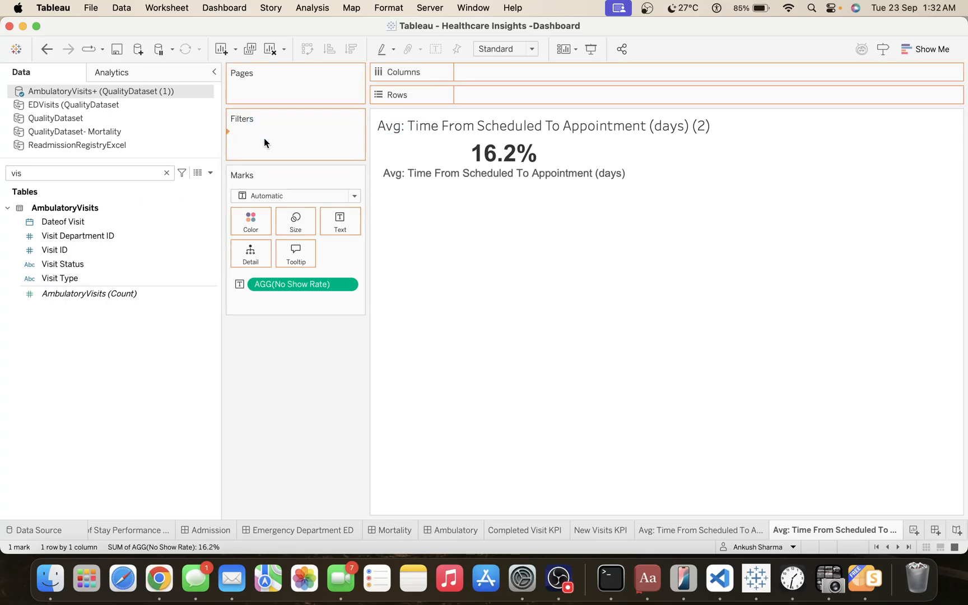
click(352, 177)
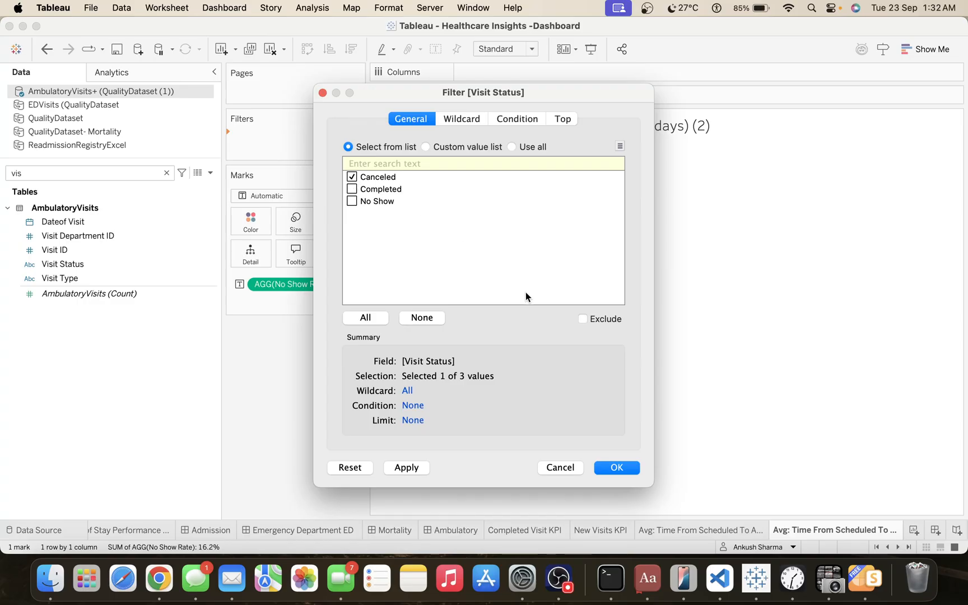
click(583, 319)
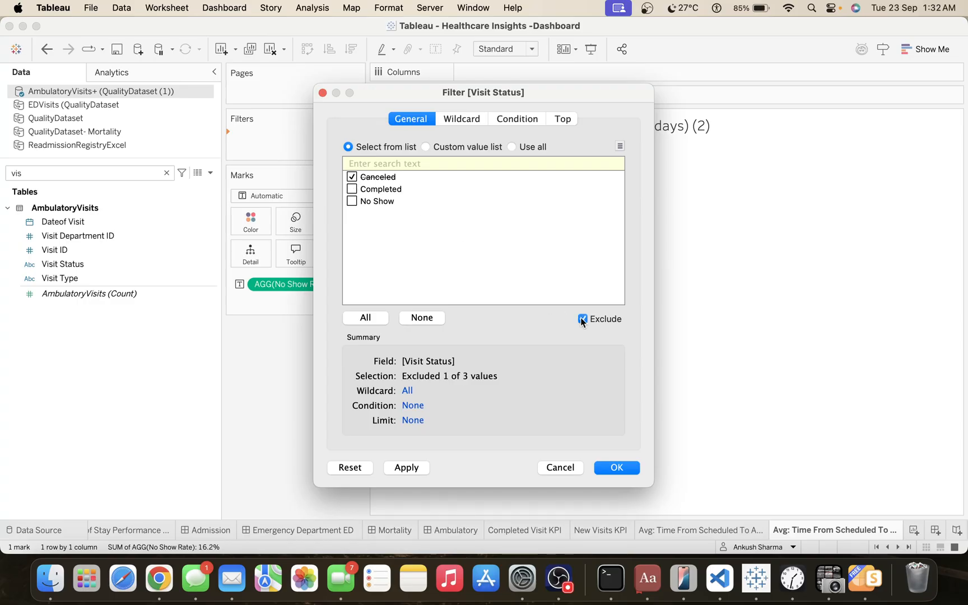
click(409, 472)
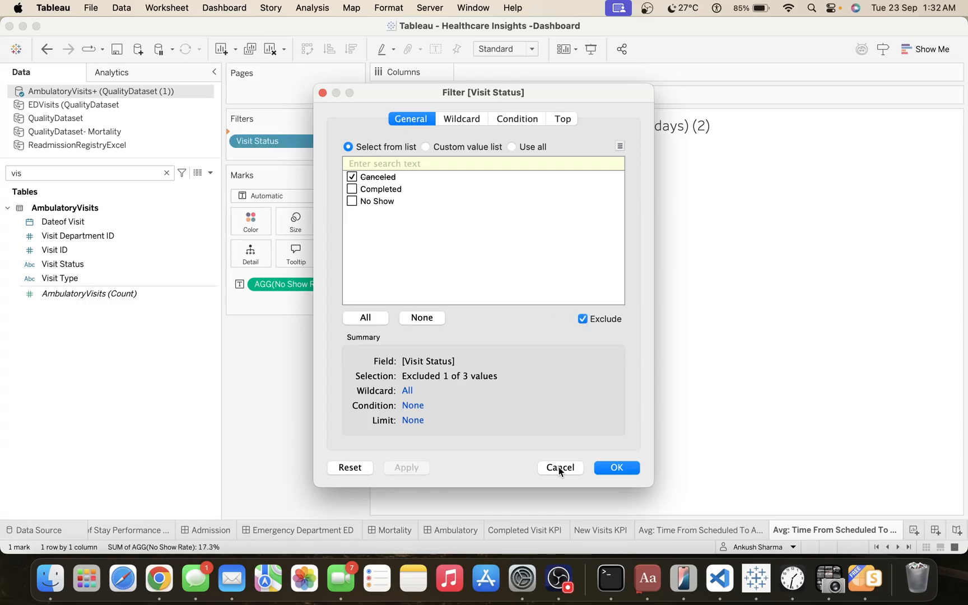
click(625, 469)
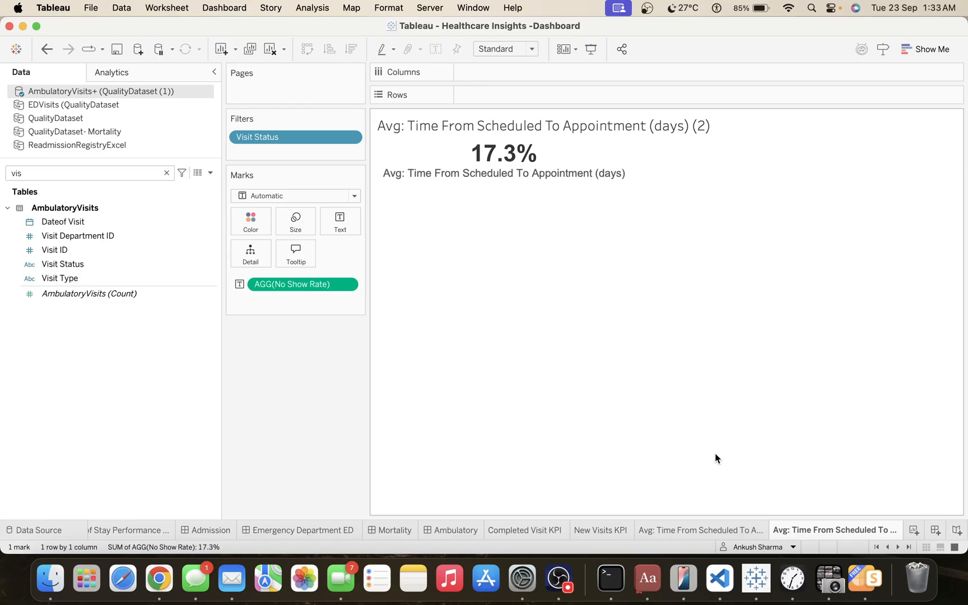
click(526, 529)
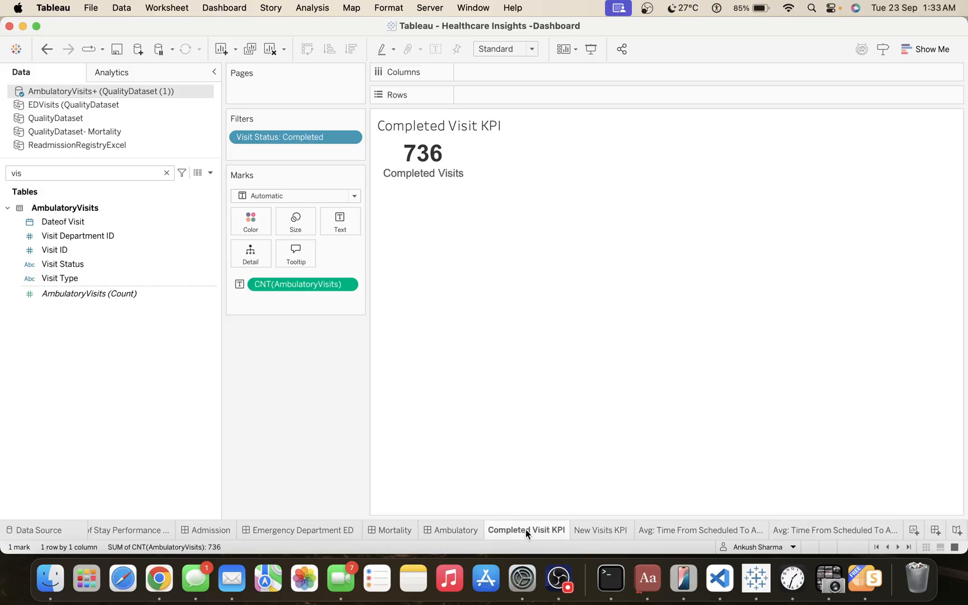
mouse_move(530, 528)
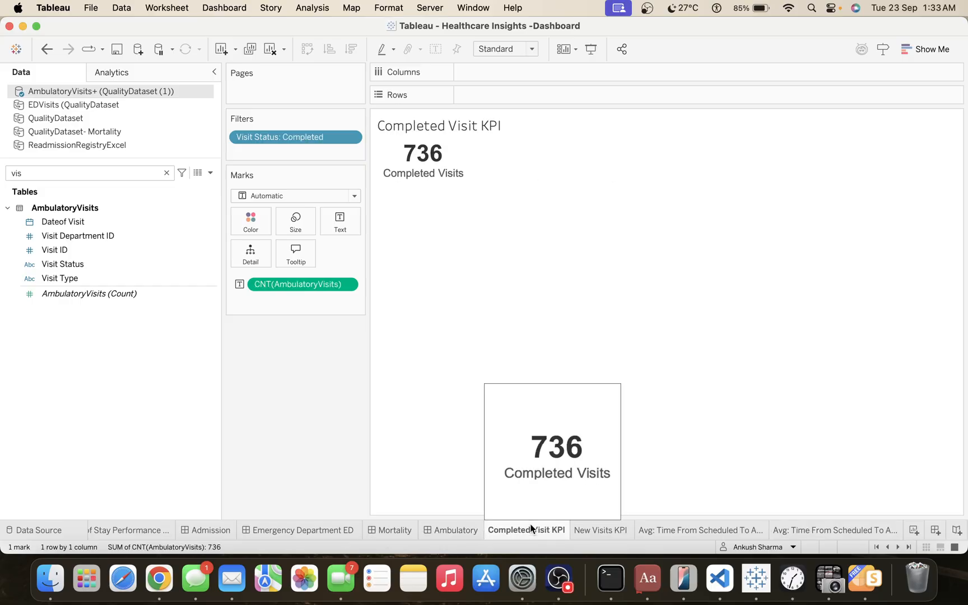
click(585, 537)
click(665, 533)
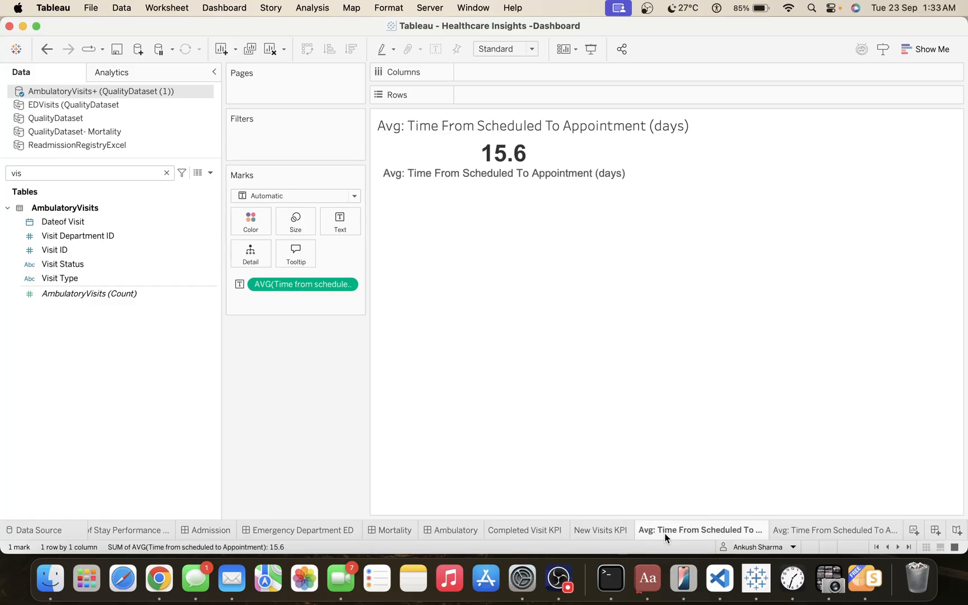
click(797, 532)
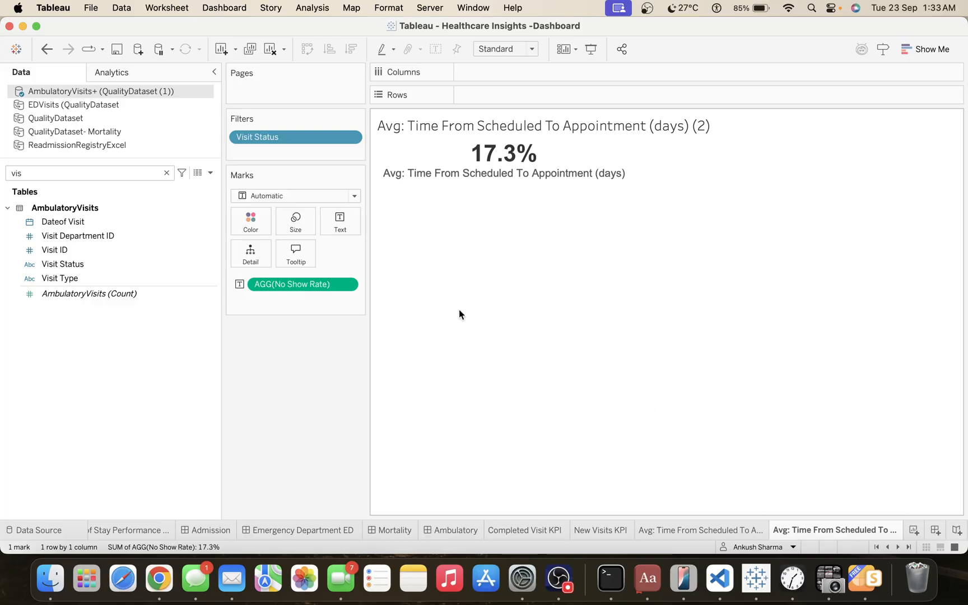
Replace the caption line below the value in the text mark's label with "No Show Rate".
click(348, 221)
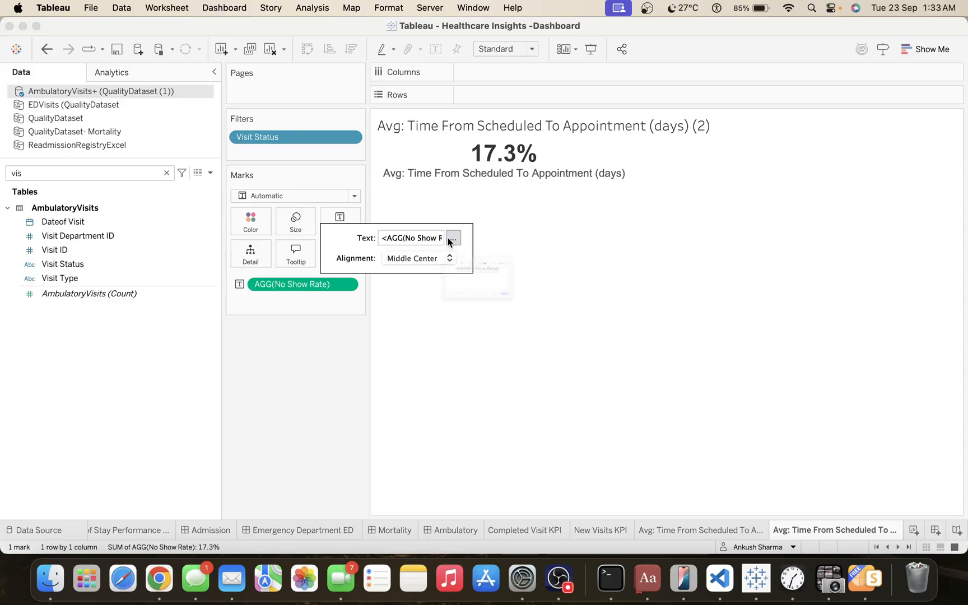
click(452, 242)
triple_click(502, 254)
text(N)
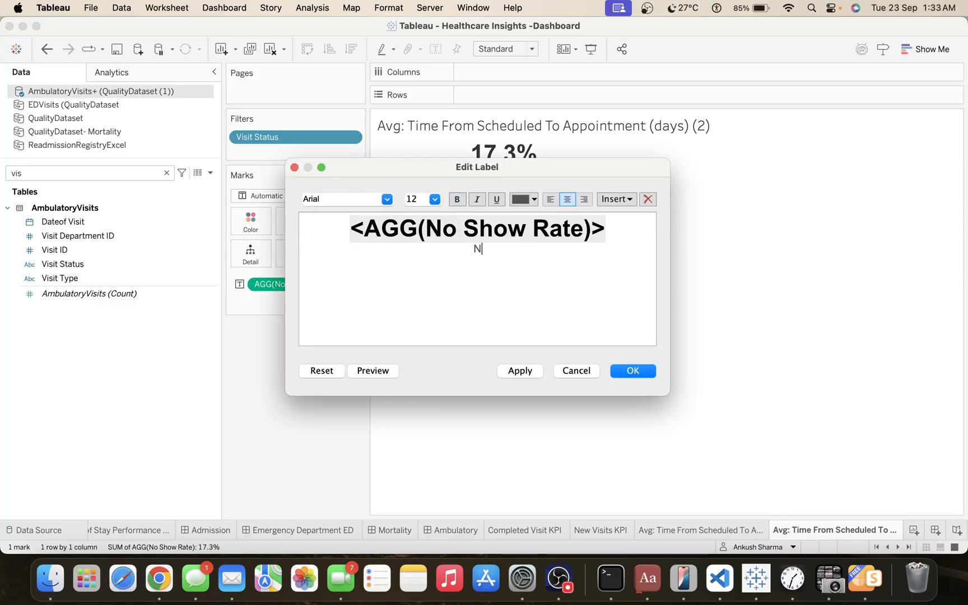
text(o Show Rate)
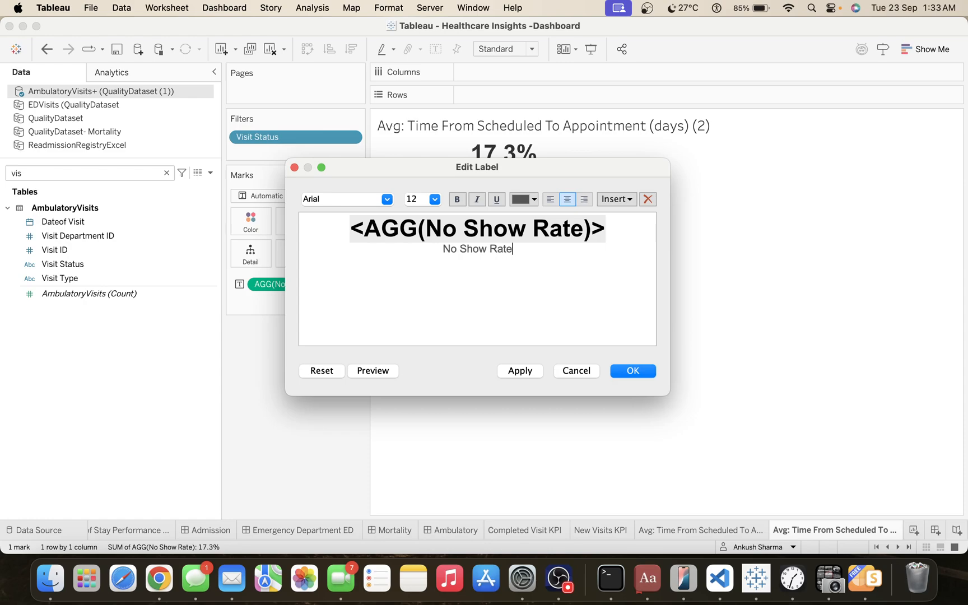
click(635, 371)
Rename the duplicated average-time sheet as No Show Rate.
double_click(803, 531)
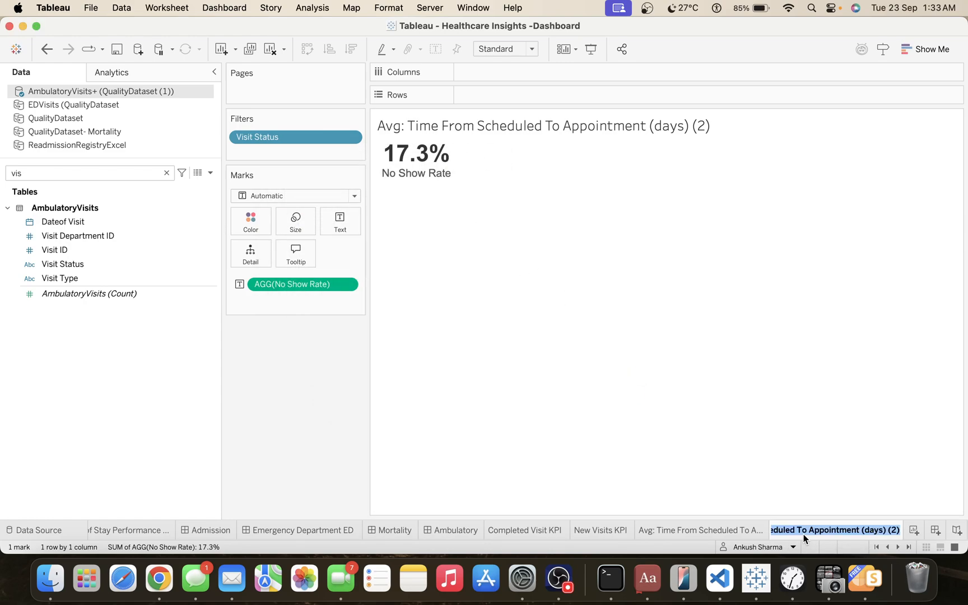
text(No Show )
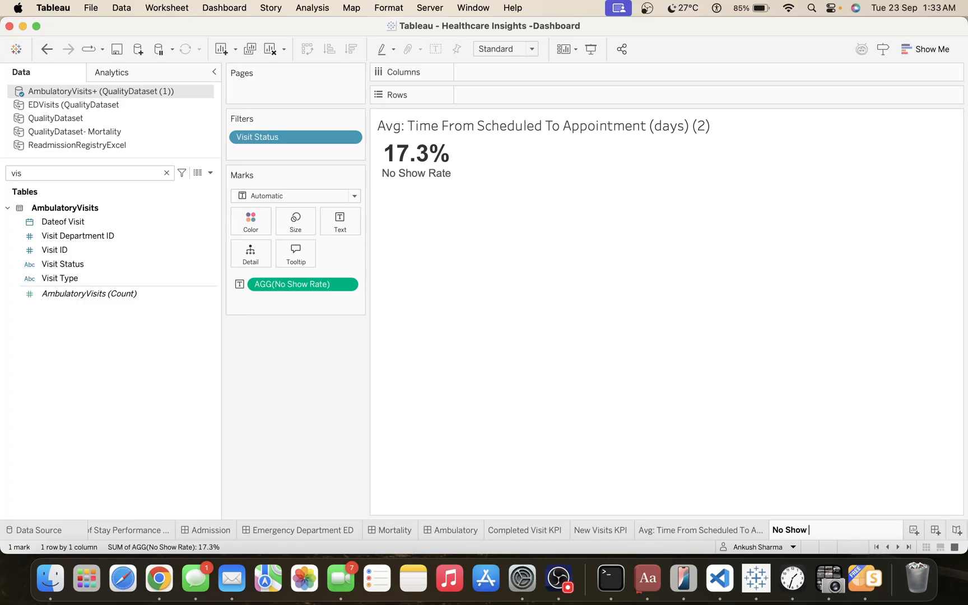
text(Rate)
key(Return)
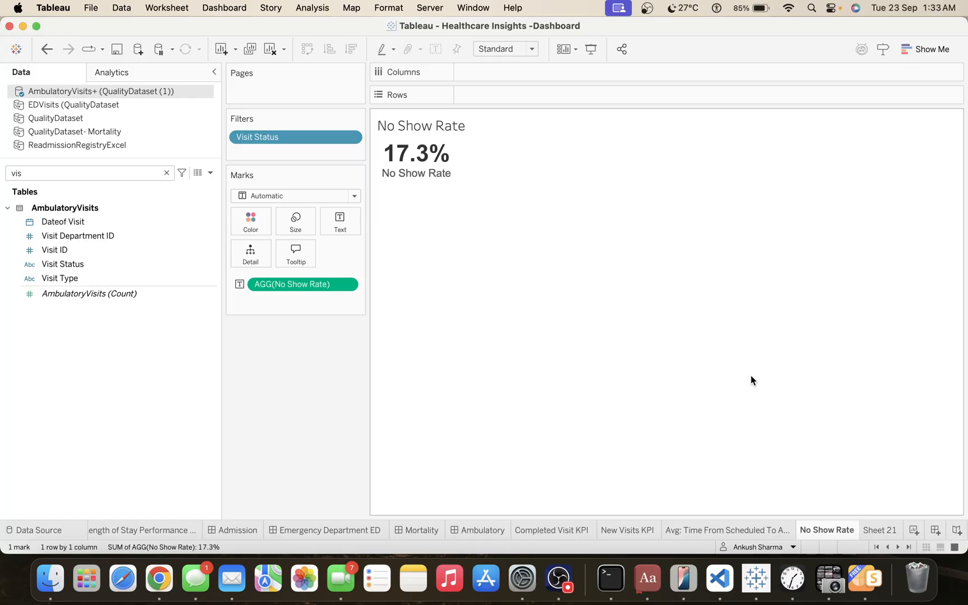
On the Ambulatory dashboard, delete the layout container holding the Mortality O:E and Mortality Trend by Month items.
click(474, 531)
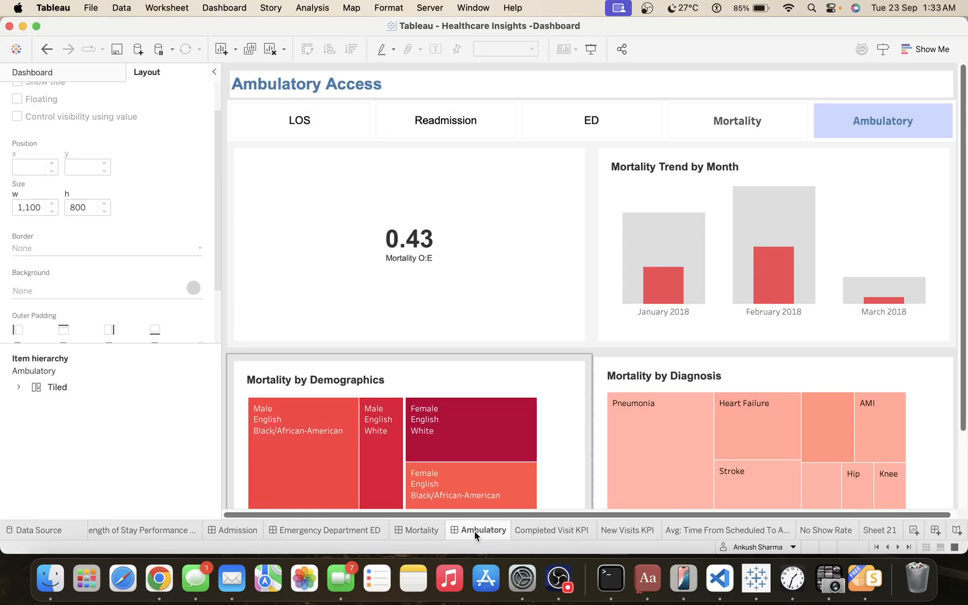
click(413, 528)
right_click(414, 529)
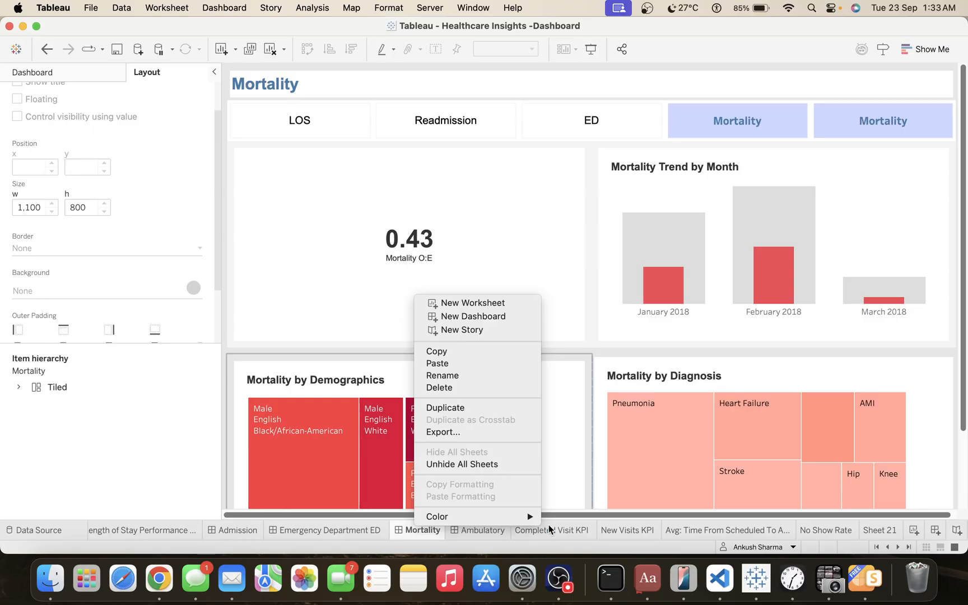
click(485, 529)
click(486, 529)
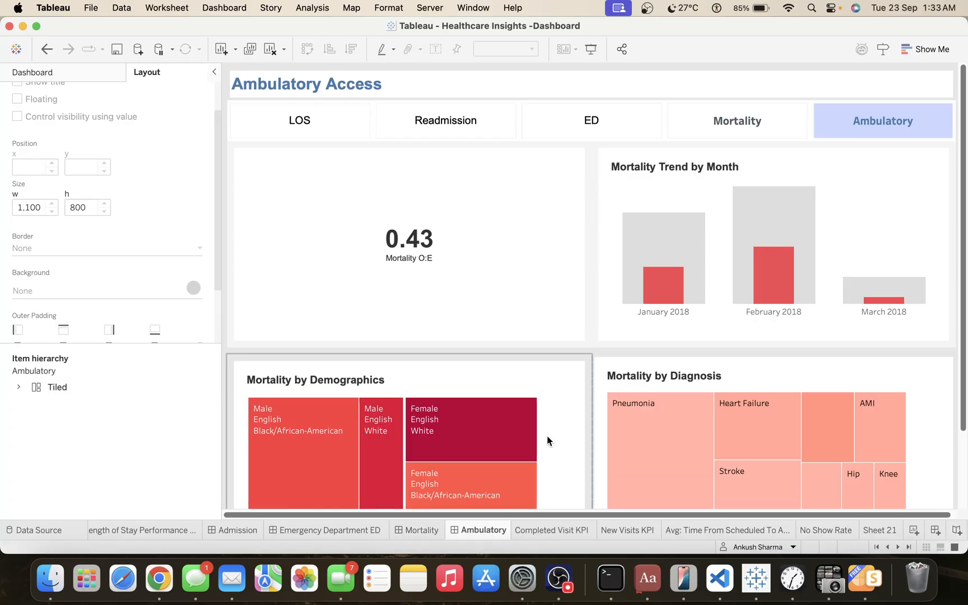
click(456, 150)
double_click(419, 135)
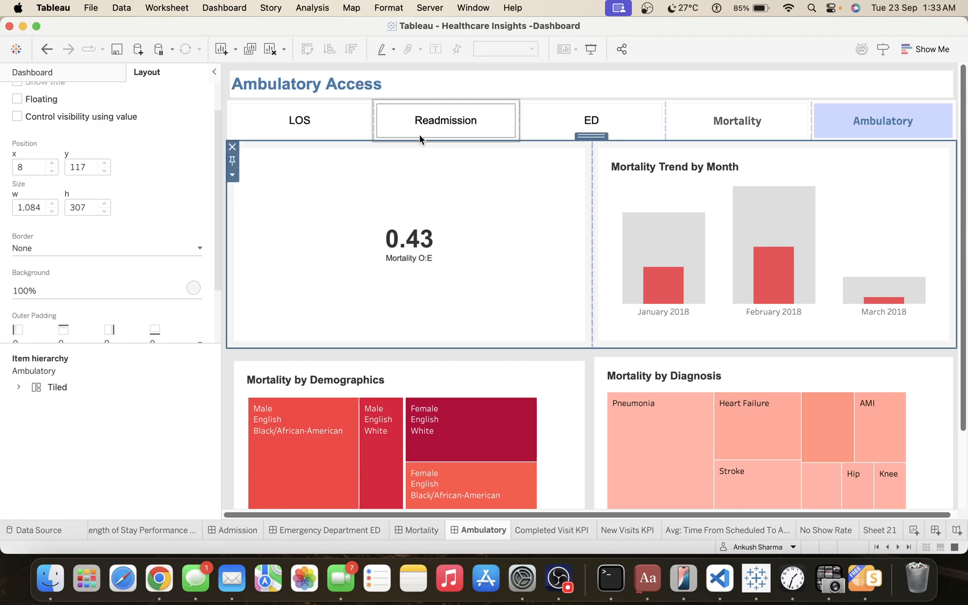
click(232, 147)
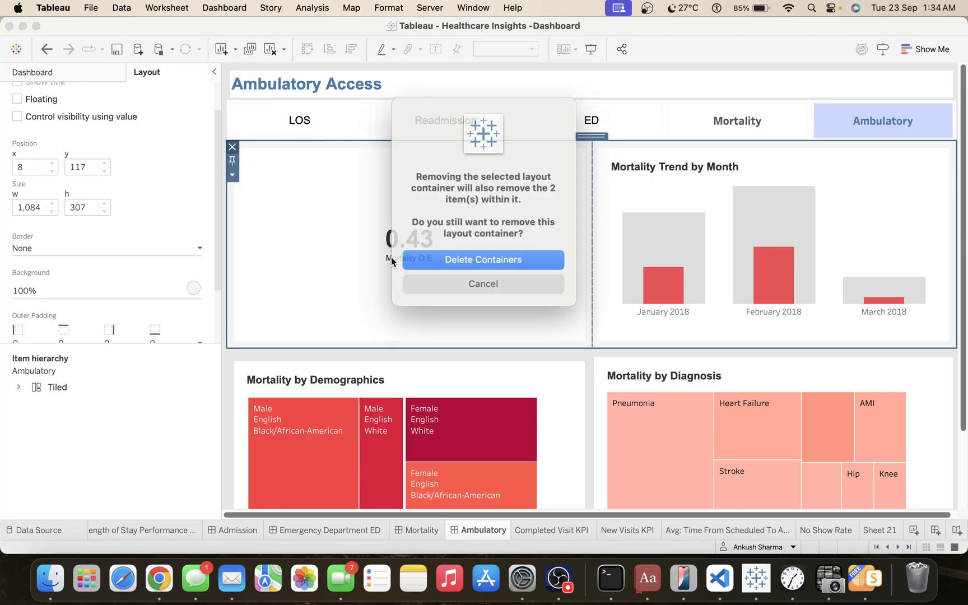
click(512, 259)
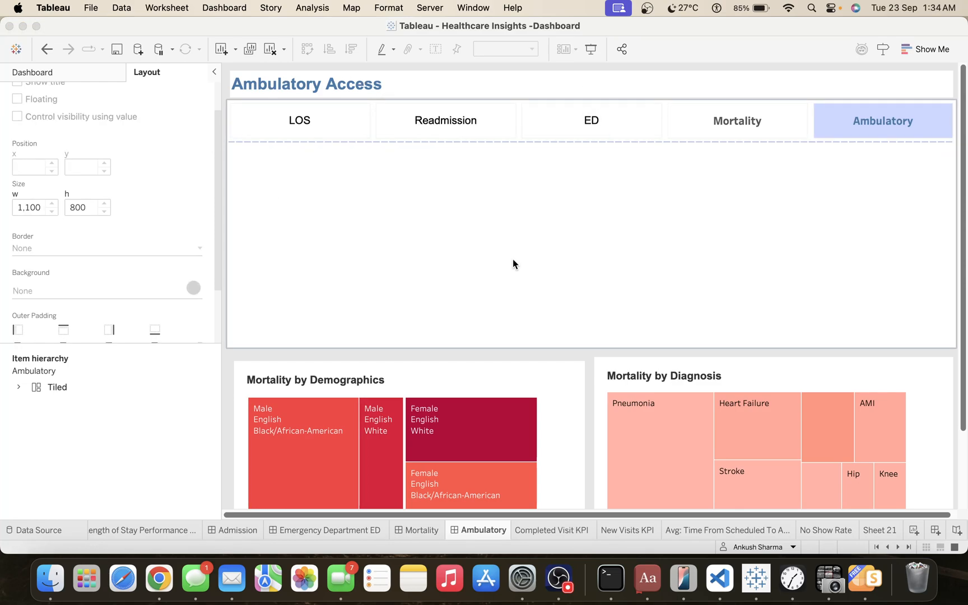
Delete the layout container holding the Mortality by Demographics and Mortality by Diagnosis items from the Ambulatory dashboard.
click(503, 373)
double_click(421, 350)
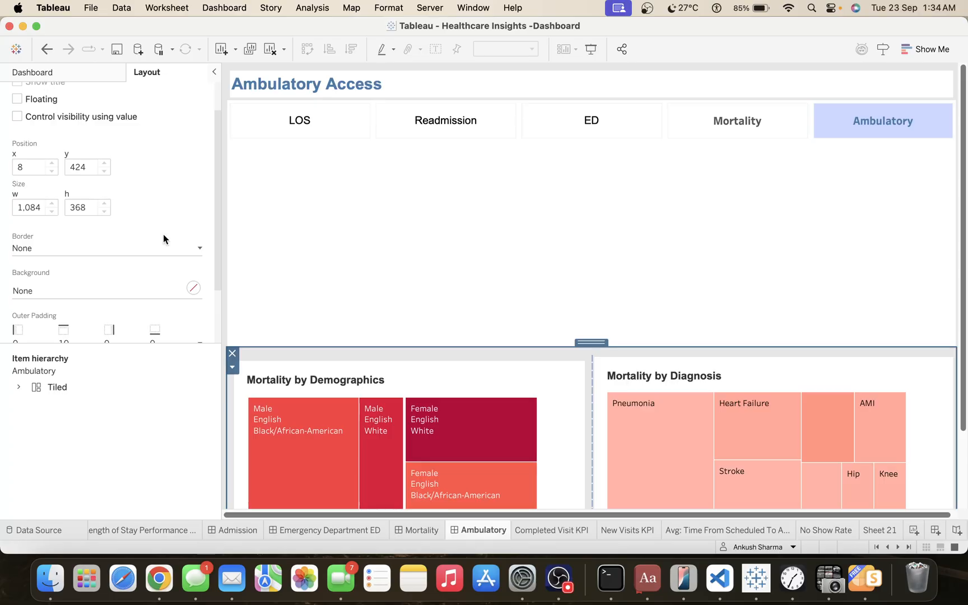
click(233, 353)
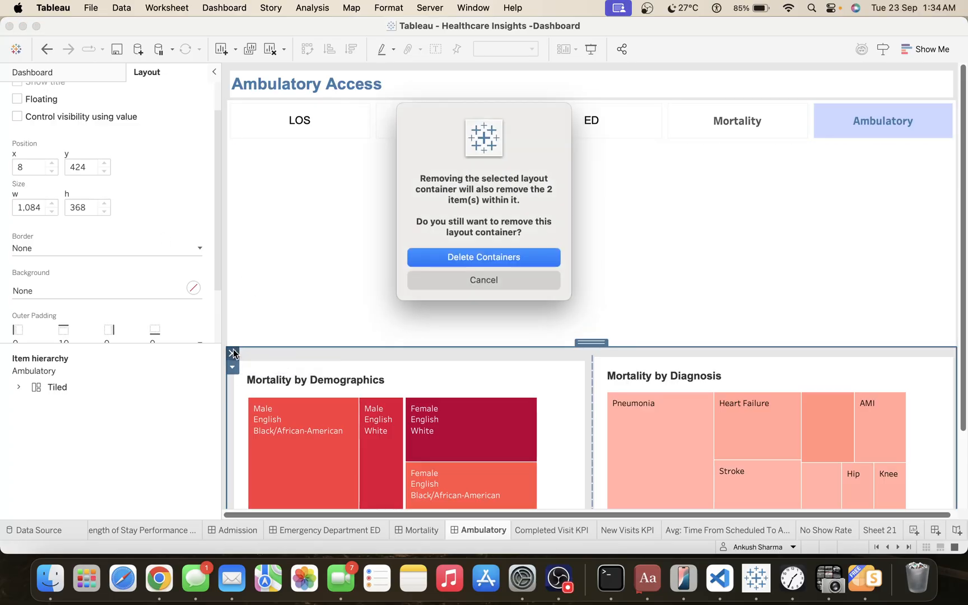
click(502, 259)
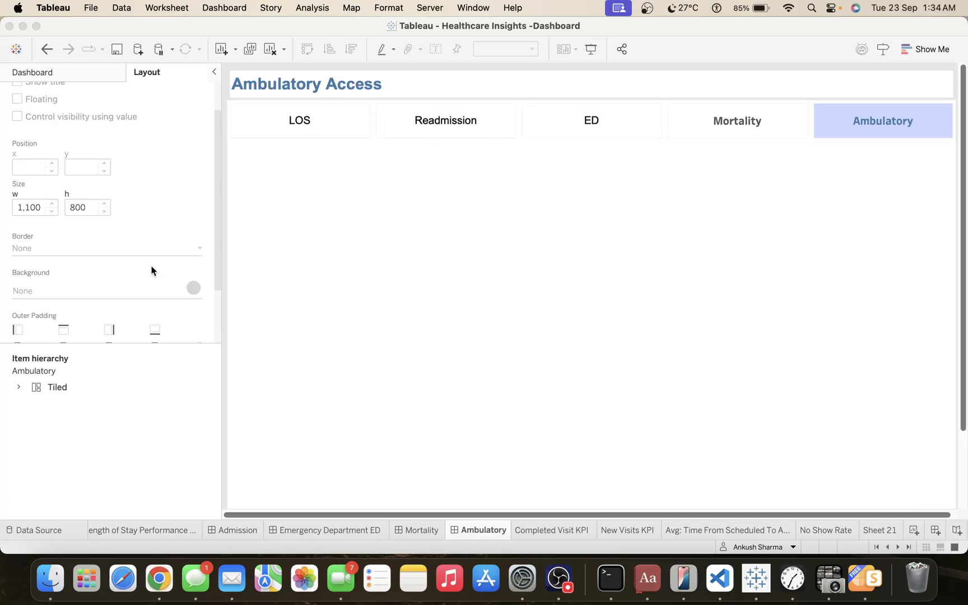
Add a tiled horizontal container along the right half of the Ambulatory dashboard, below the title.
click(51, 73)
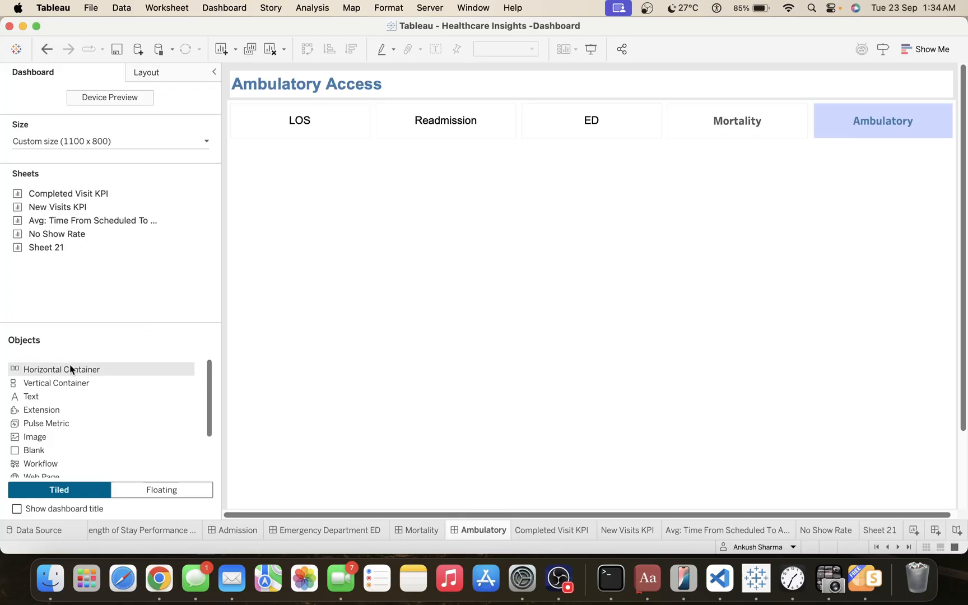
drag(210, 364, 332, 363)
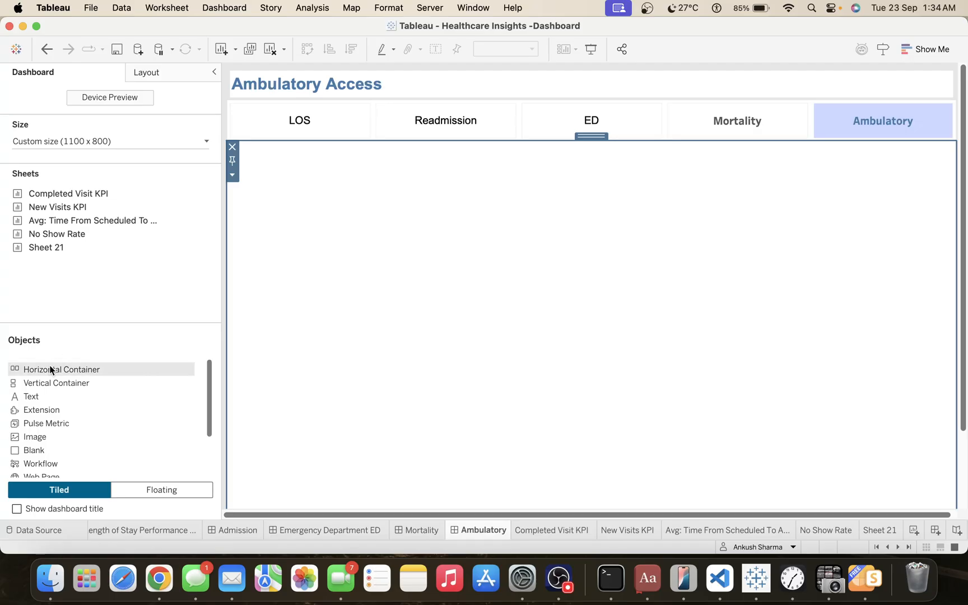
drag(50, 369, 776, 338)
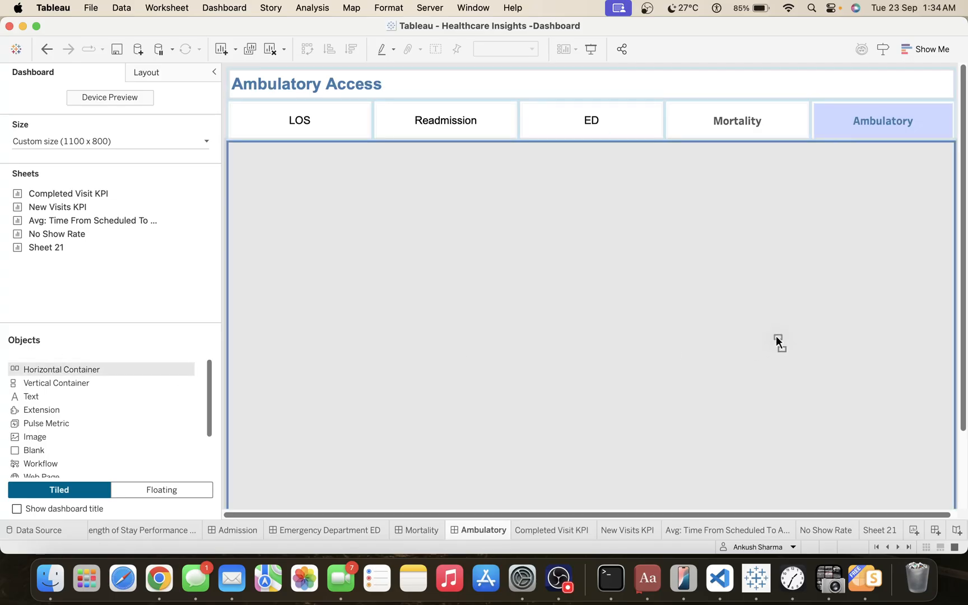
drag(918, 330, 939, 327)
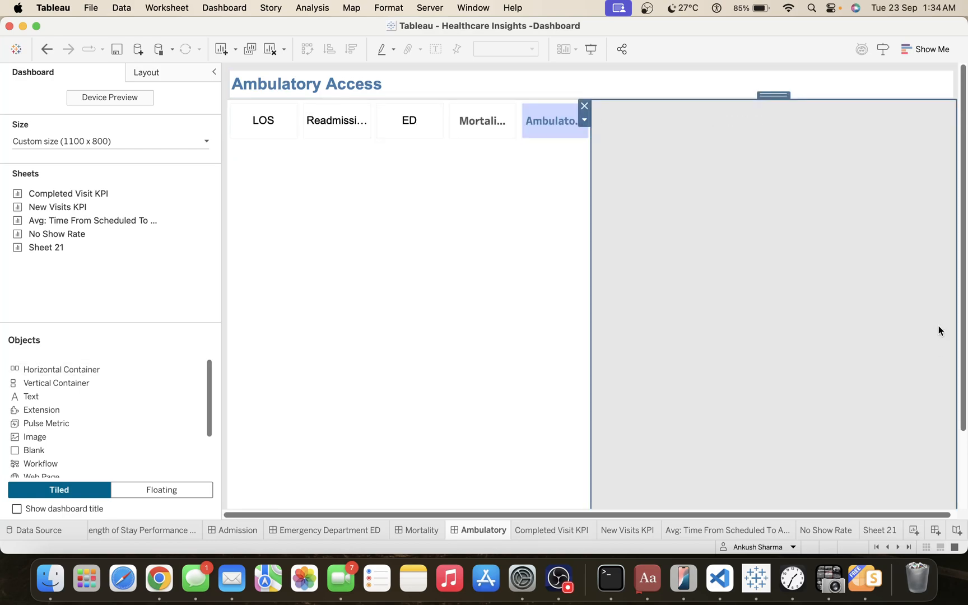
Move the navigation button container so it spans the full dashboard width between the title and the two halves below.
click(418, 107)
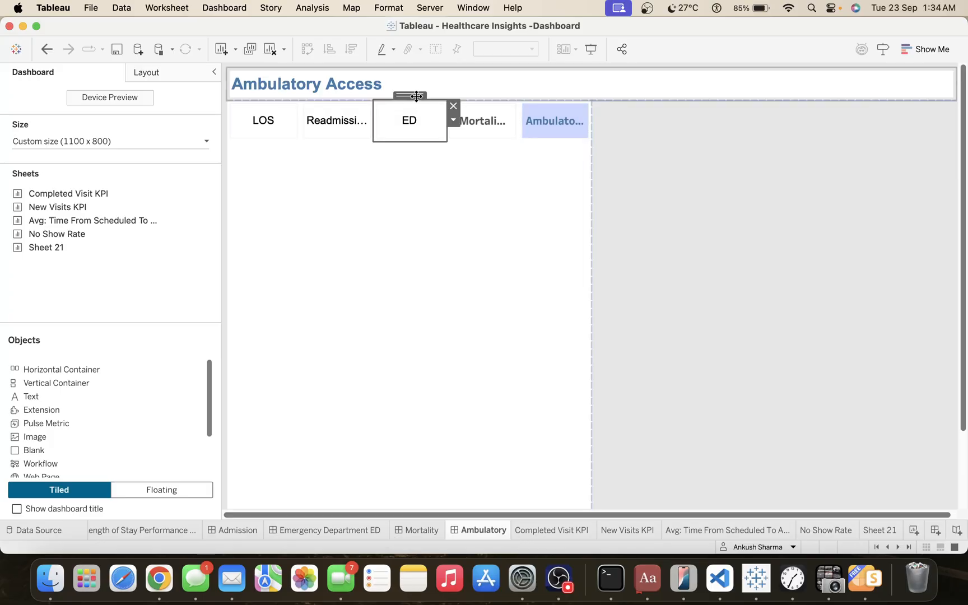
double_click(420, 95)
click(449, 111)
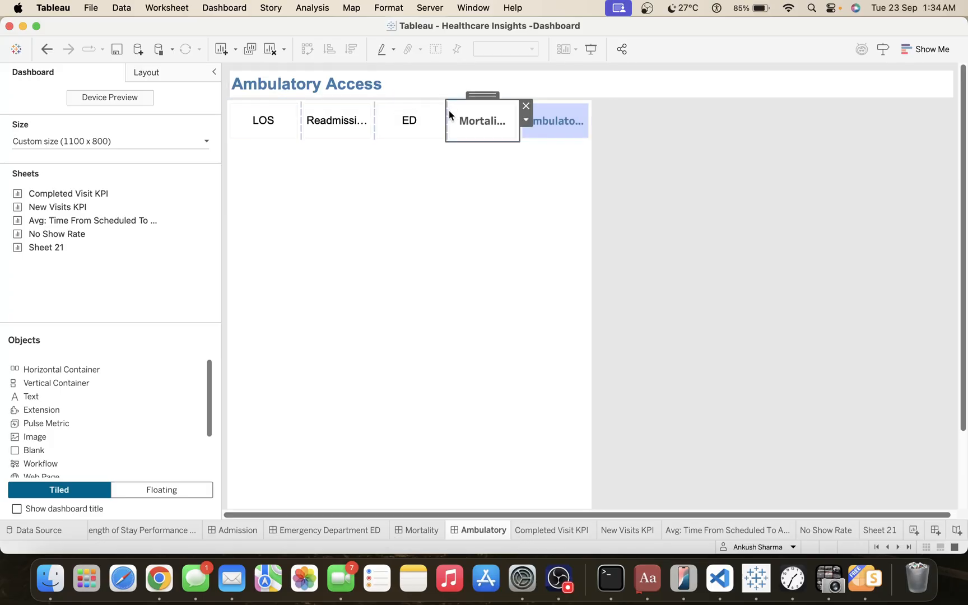
double_click(482, 98)
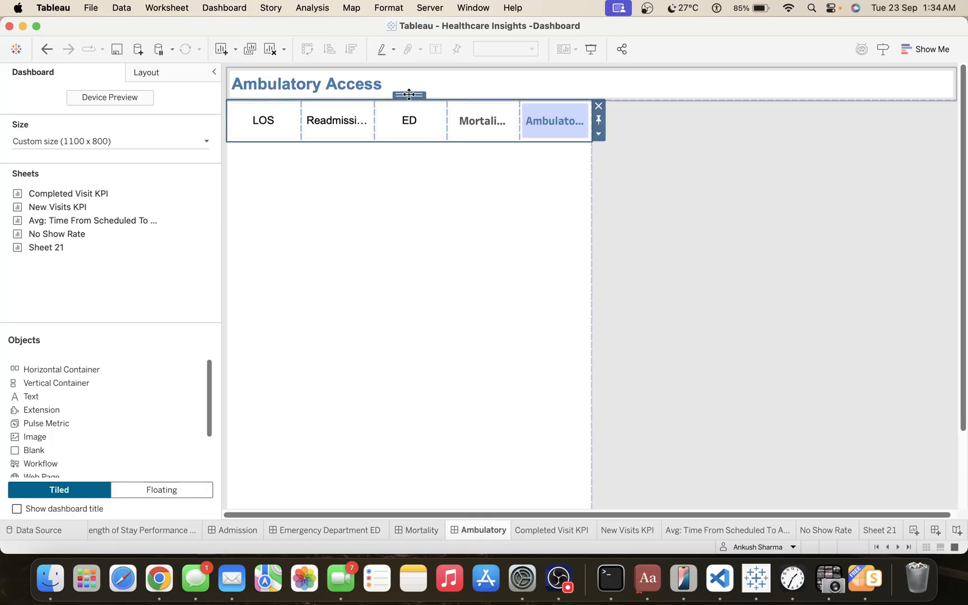
drag(409, 94, 434, 129)
drag(519, 104, 478, 130)
click(479, 247)
click(701, 279)
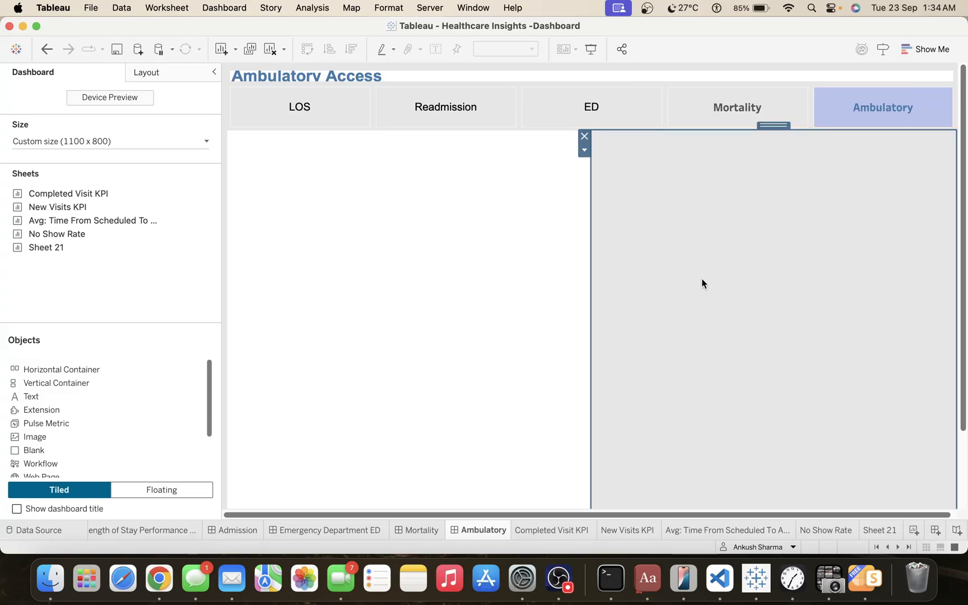
Give the navigation button container a white background and enlarge the title row so the Ambulatory Access heading fits.
click(505, 262)
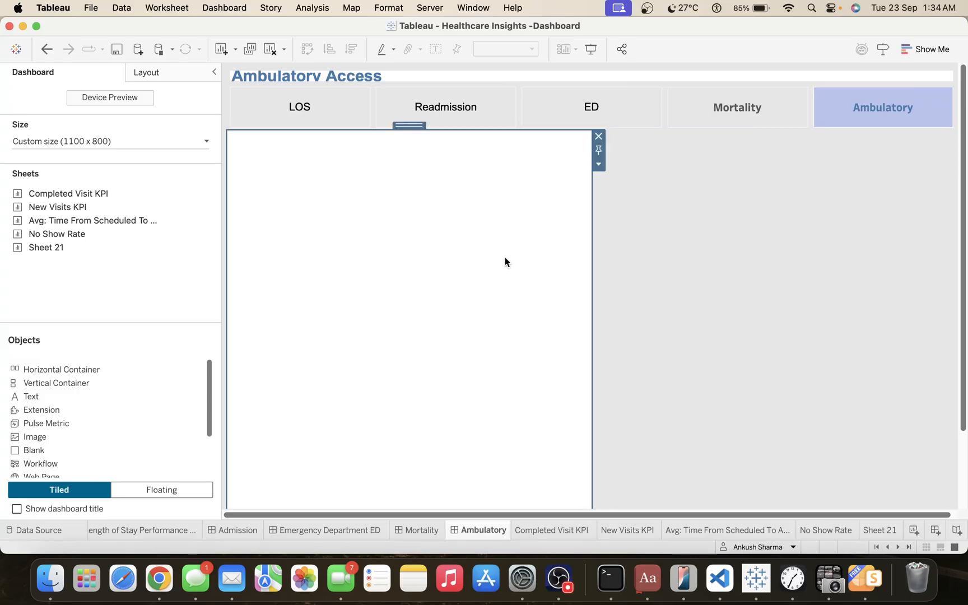
click(315, 114)
click(295, 83)
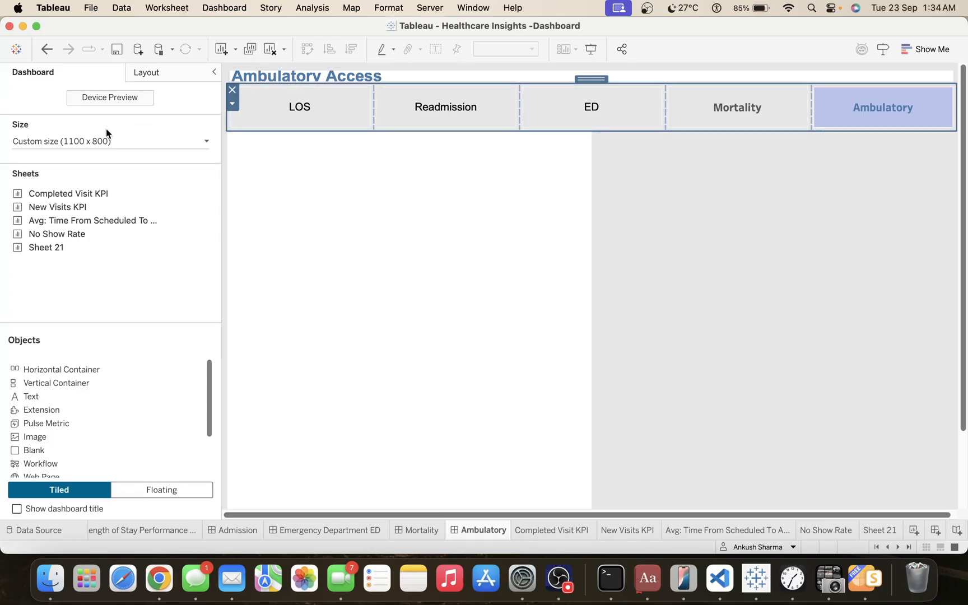
click(162, 71)
click(51, 291)
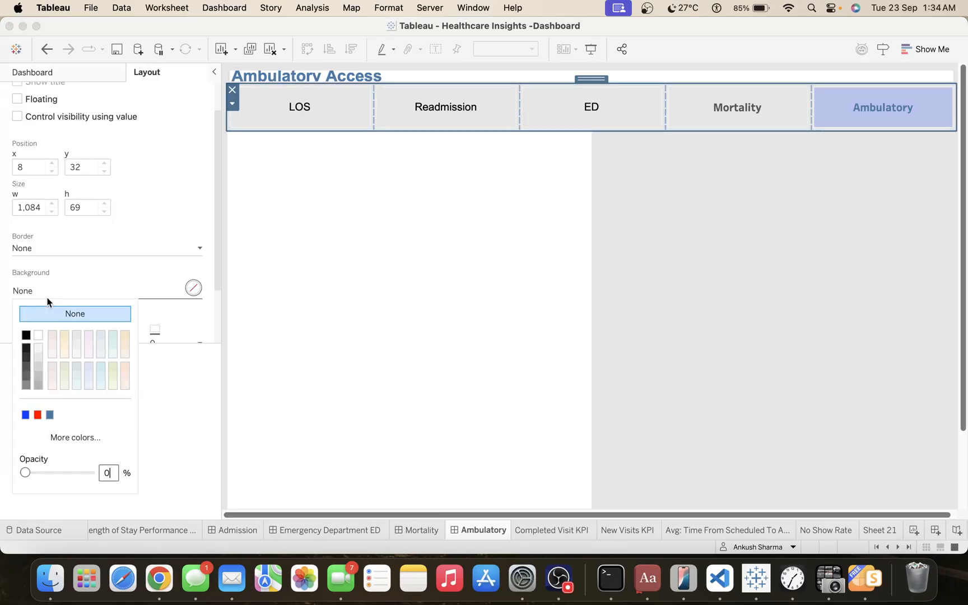
click(40, 330)
click(363, 297)
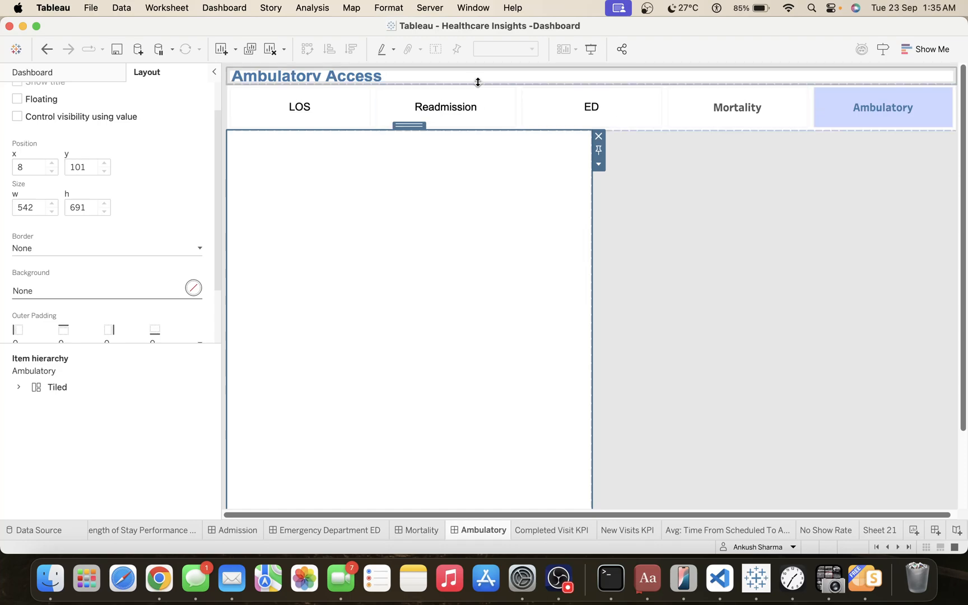
drag(478, 83, 480, 99)
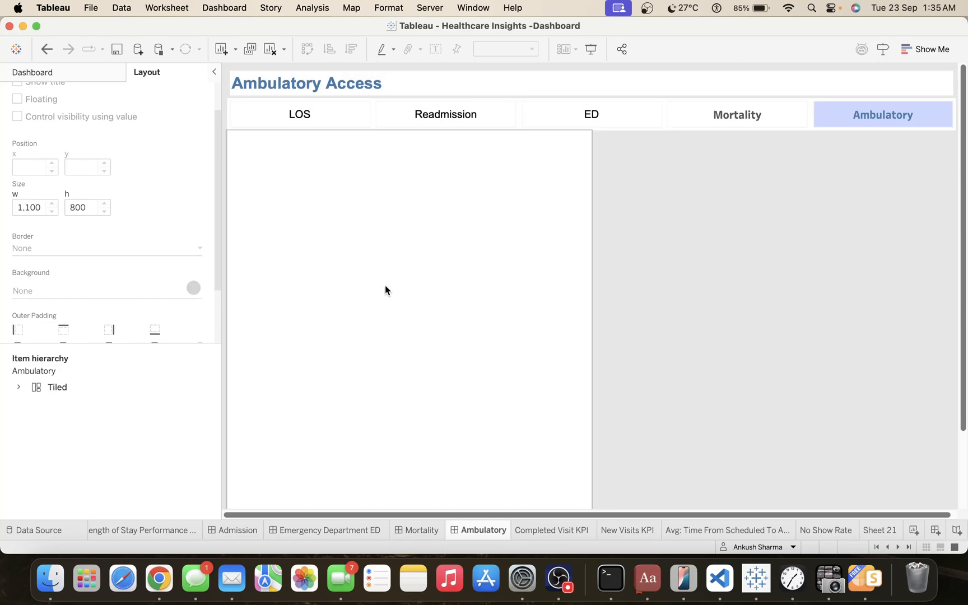
Place the Completed Visit KPI sheet in the left half of the dashboard with the New Visits KPI sheet beneath it.
click(35, 72)
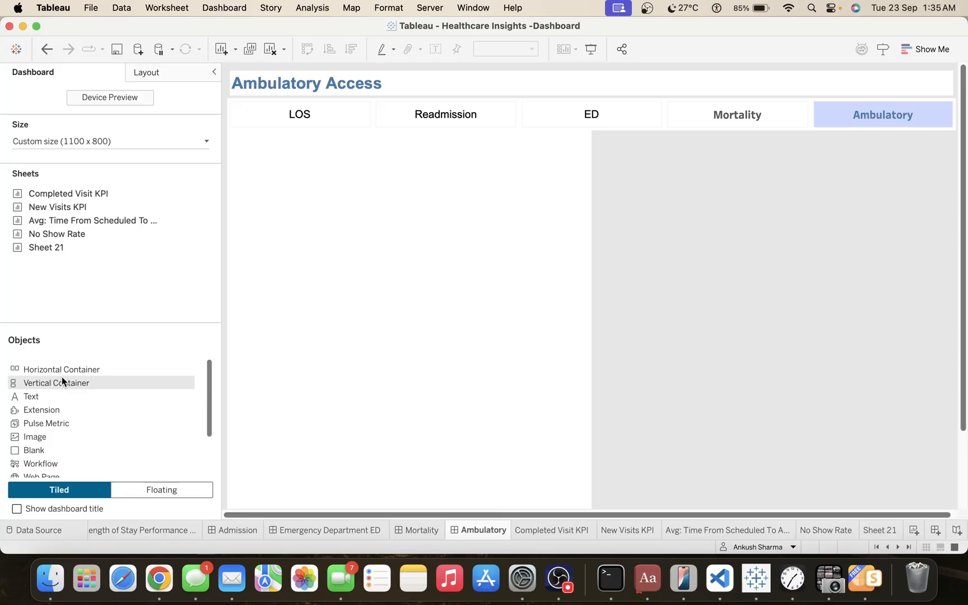
double_click(107, 193)
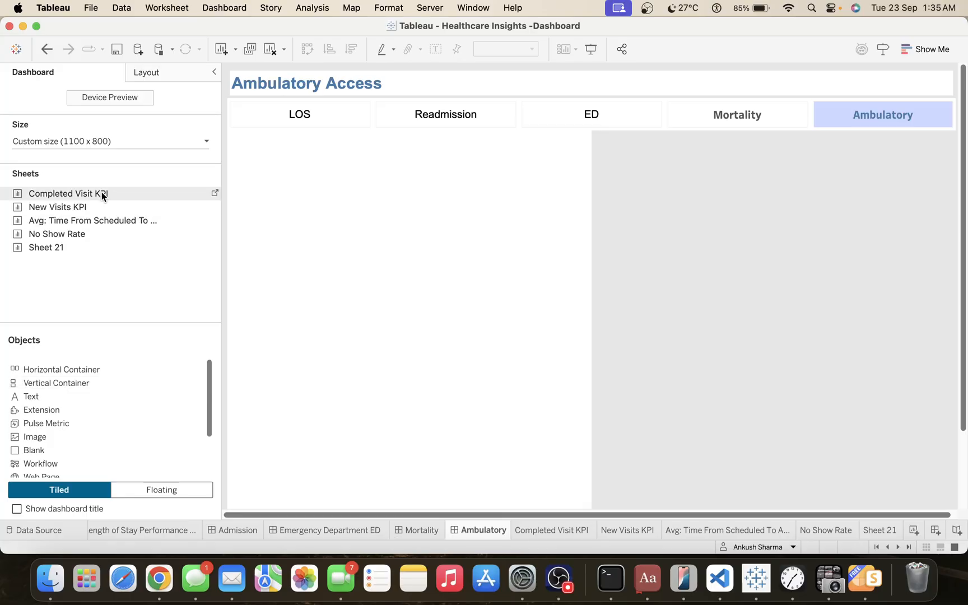
drag(103, 194, 338, 218)
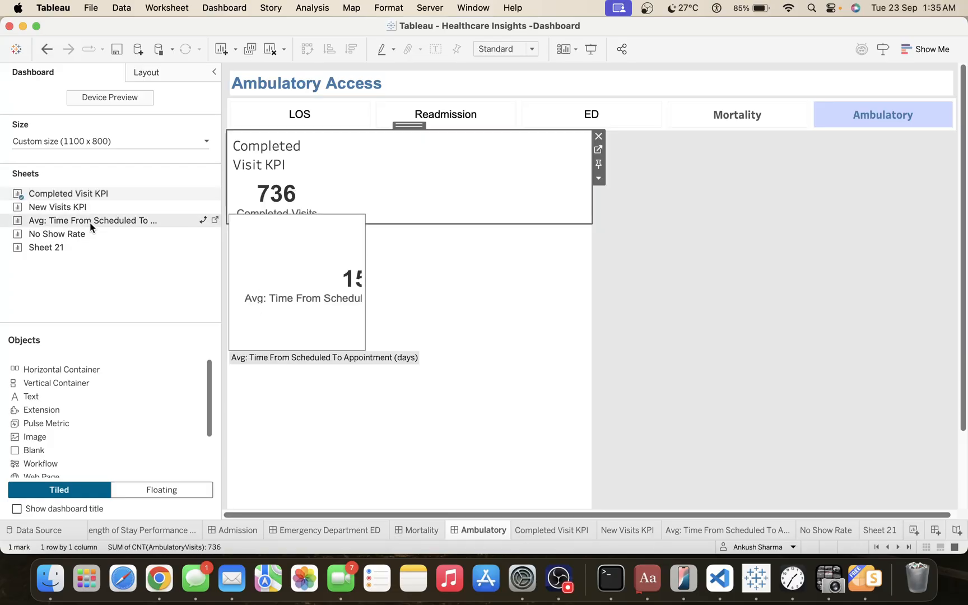
drag(69, 206, 337, 219)
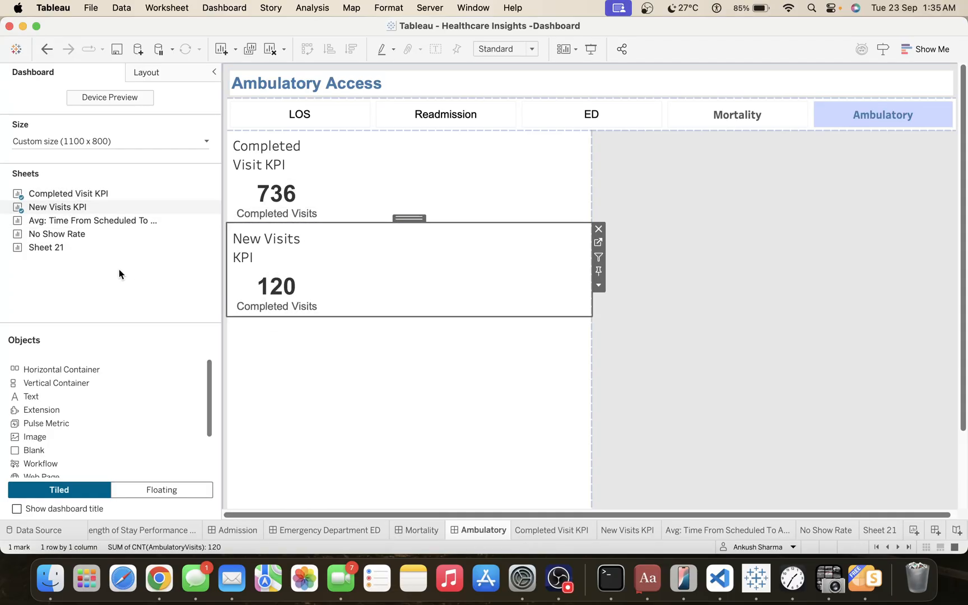
Add the Avg: Time From Scheduled To Appointment (days) and No Show Rate sheets below New Visits KPI in the same stack.
drag(77, 251, 216, 312)
mouse_move(108, 251)
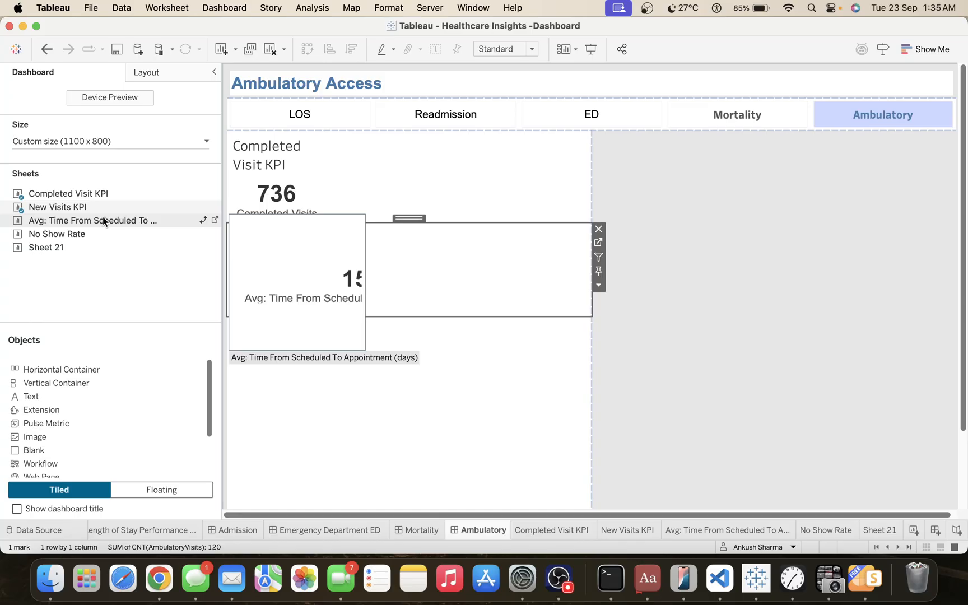
drag(101, 234, 332, 320)
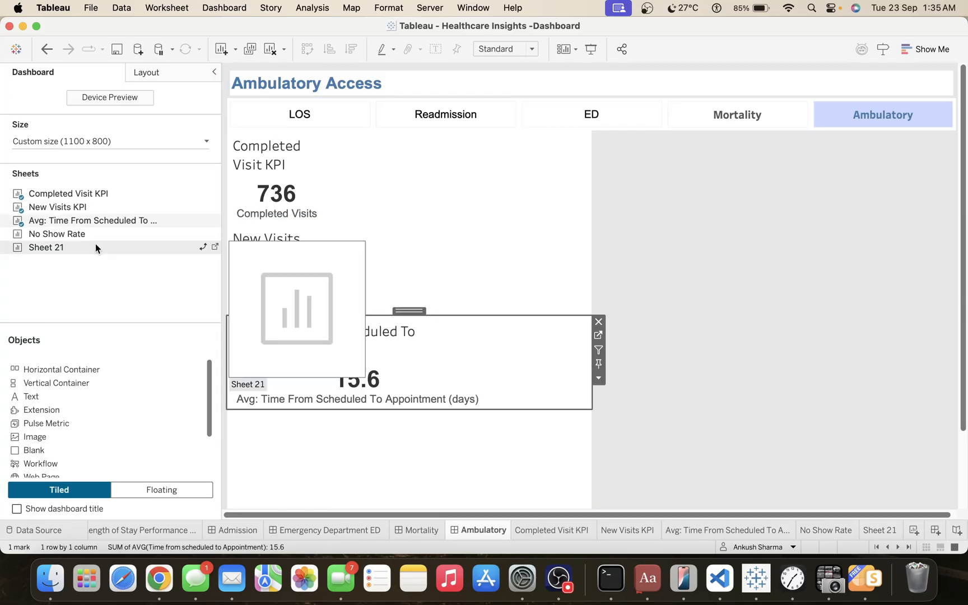
mouse_move(69, 236)
drag(59, 248, 278, 374)
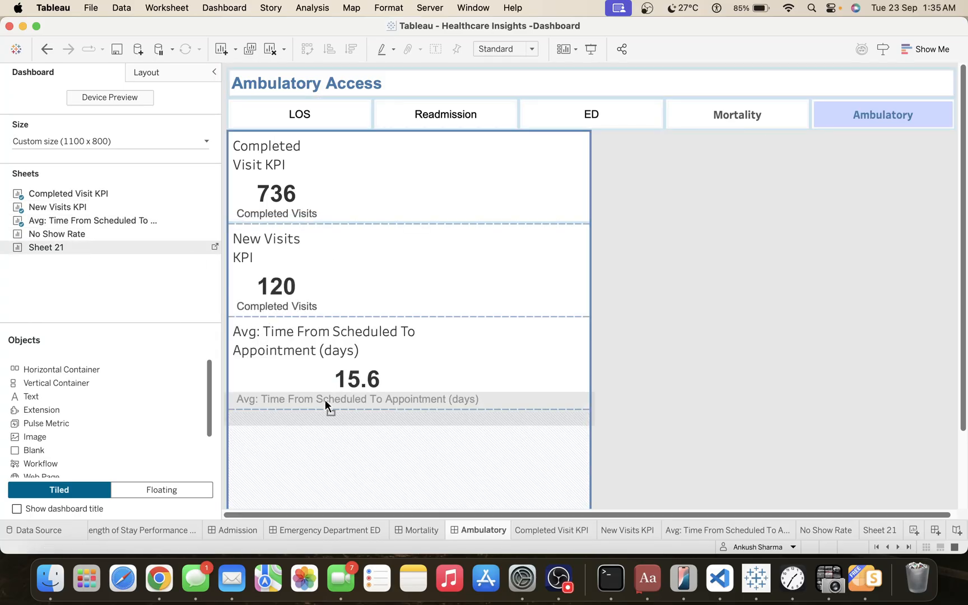
drag(325, 399, 327, 403)
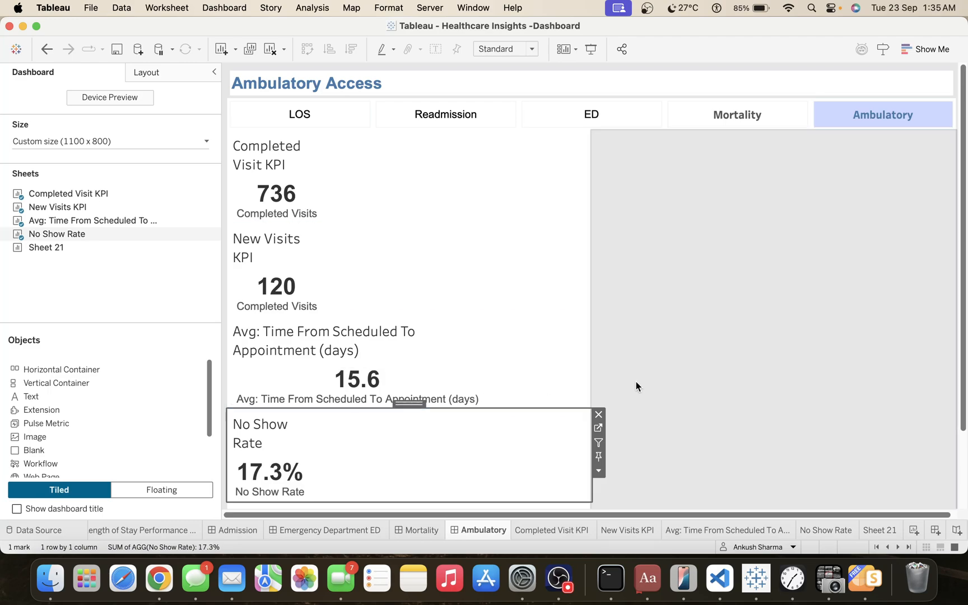
Distribute the contents of the container holding the four KPI sheets evenly.
double_click(401, 405)
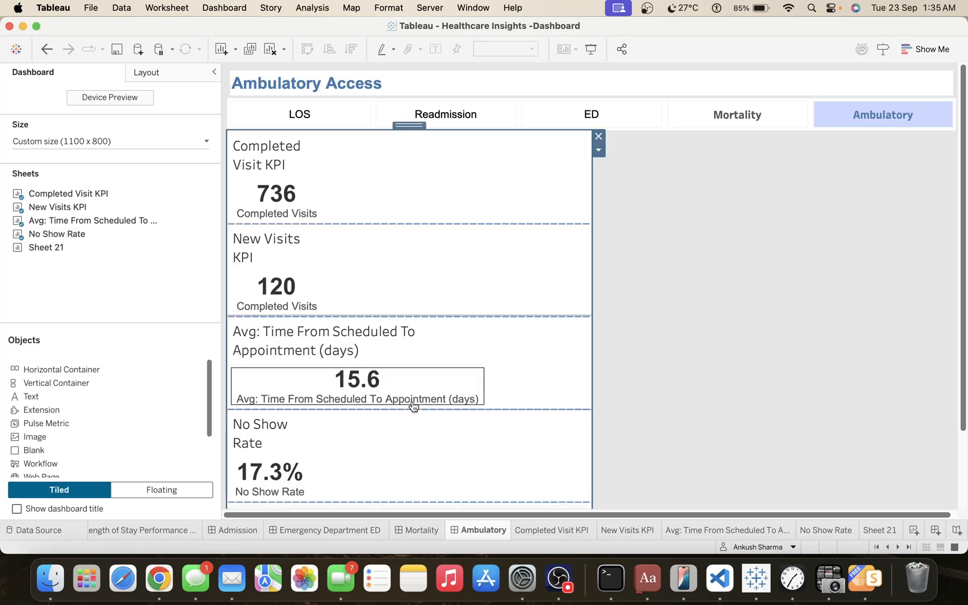
click(598, 150)
click(627, 178)
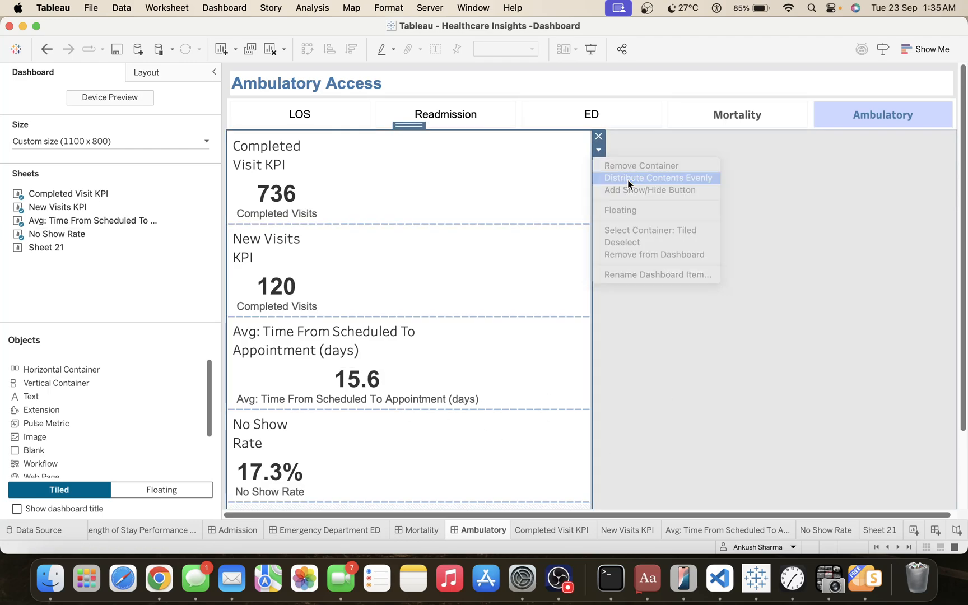
Hide the titles of the Completed Visit KPI and New Visits KPI sheets on the dashboard.
right_click(269, 157)
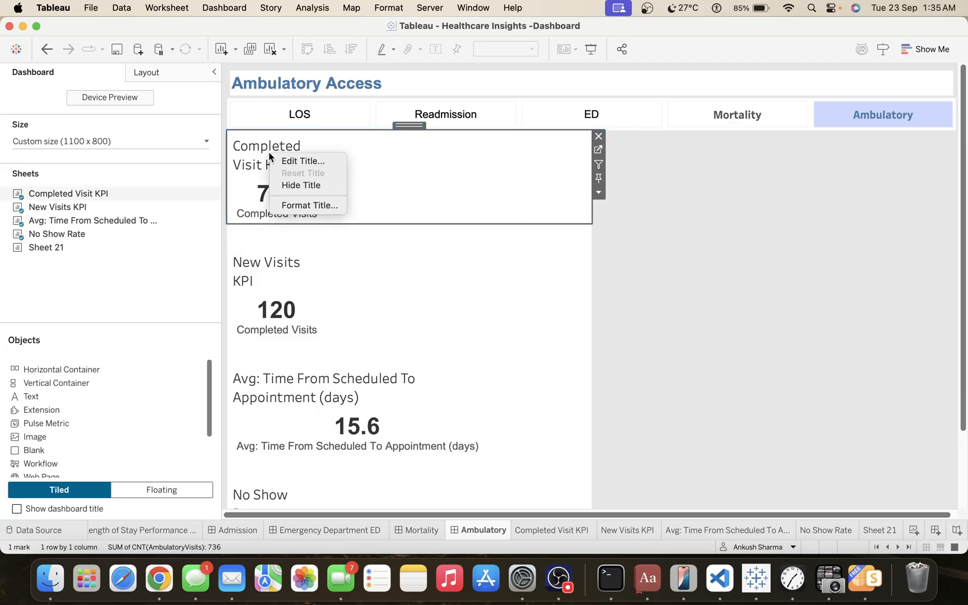
click(296, 182)
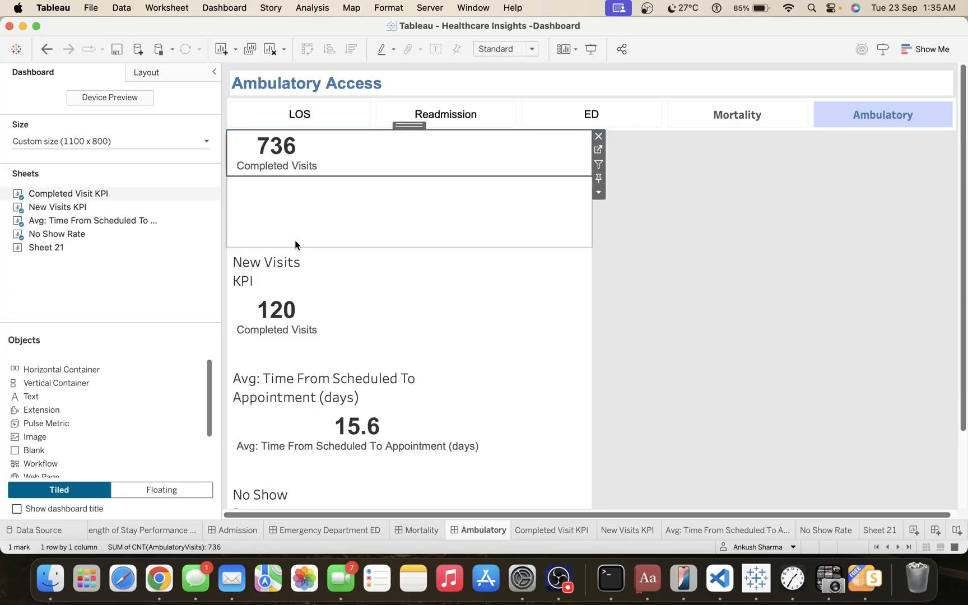
right_click(266, 261)
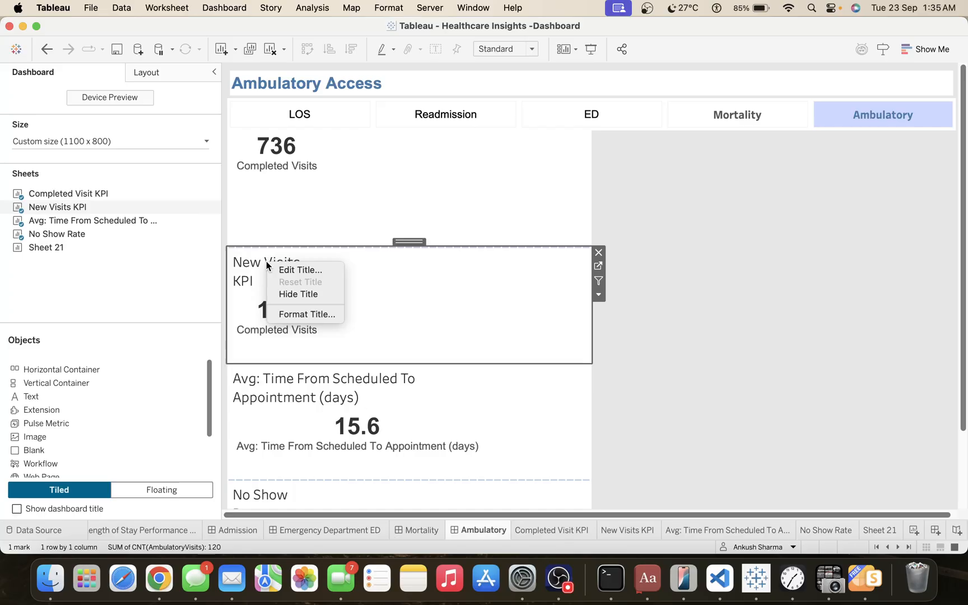
click(296, 291)
Set the Completed Visit KPI and New Visits KPI sheets to fit Entire View.
click(351, 185)
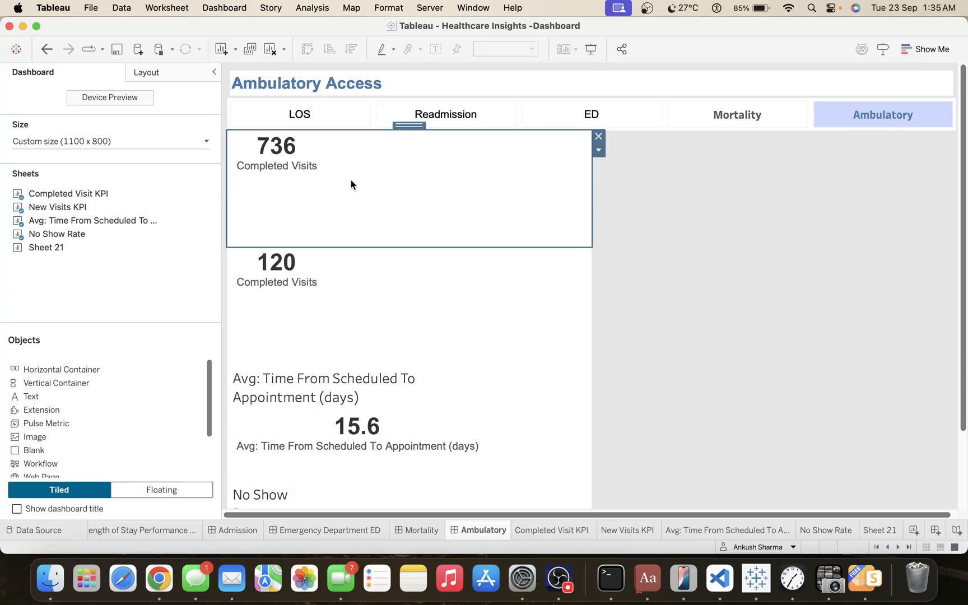
click(501, 50)
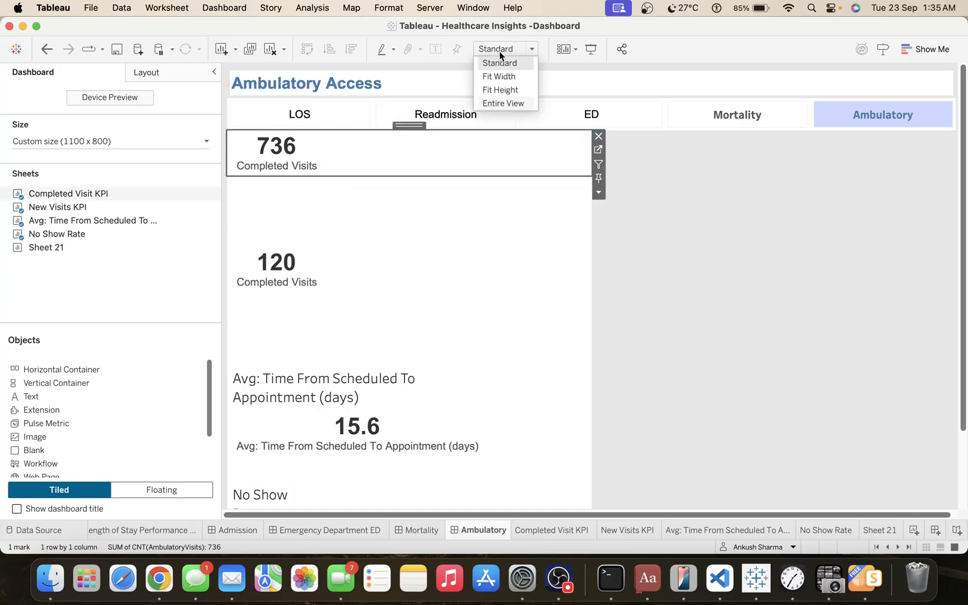
click(501, 103)
click(348, 263)
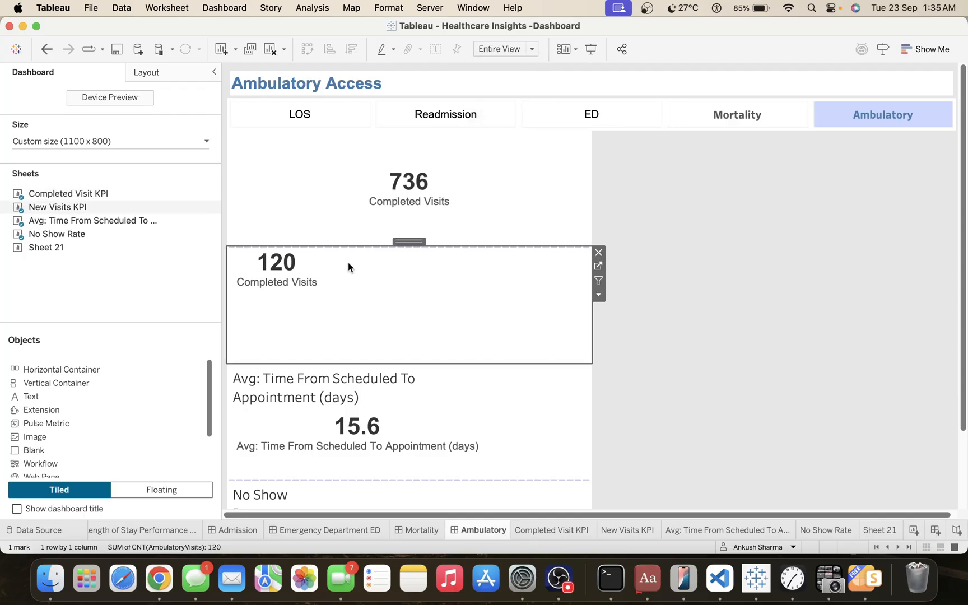
click(287, 263)
click(504, 49)
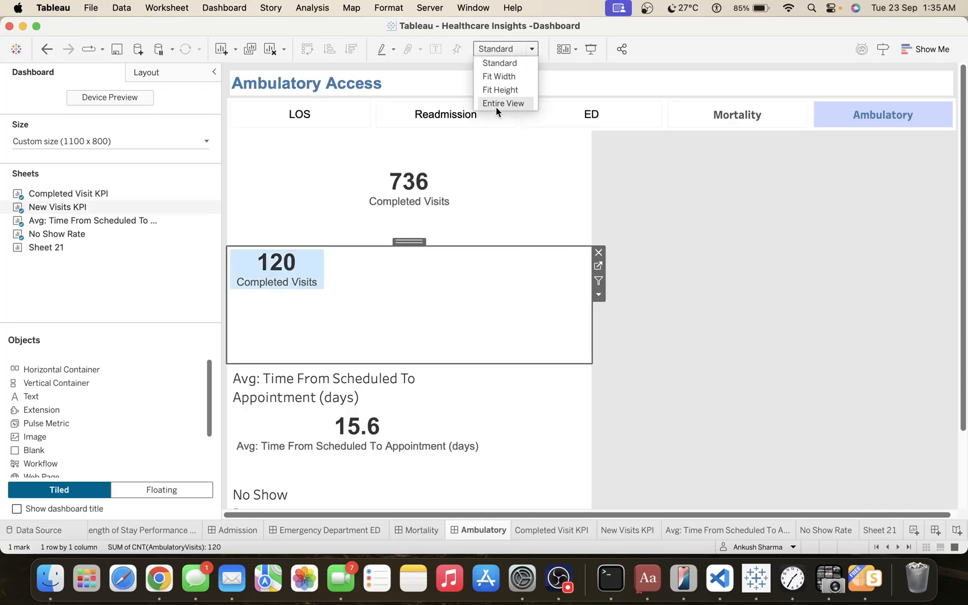
click(496, 106)
click(373, 271)
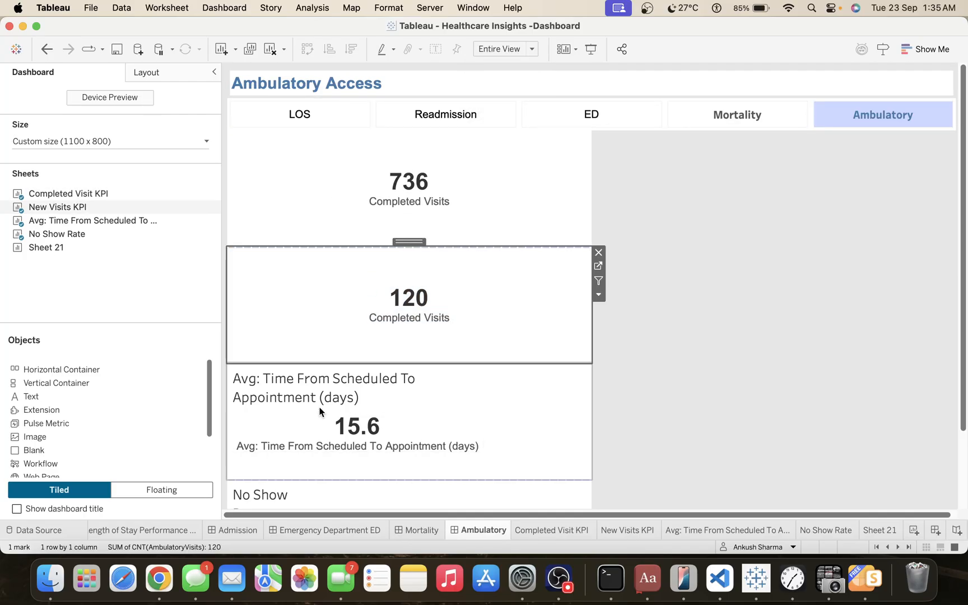
Hide the title of the Avg: Time From Scheduled To Appointment (days) sheet on the dashboard.
click(303, 395)
right_click(303, 395)
click(327, 424)
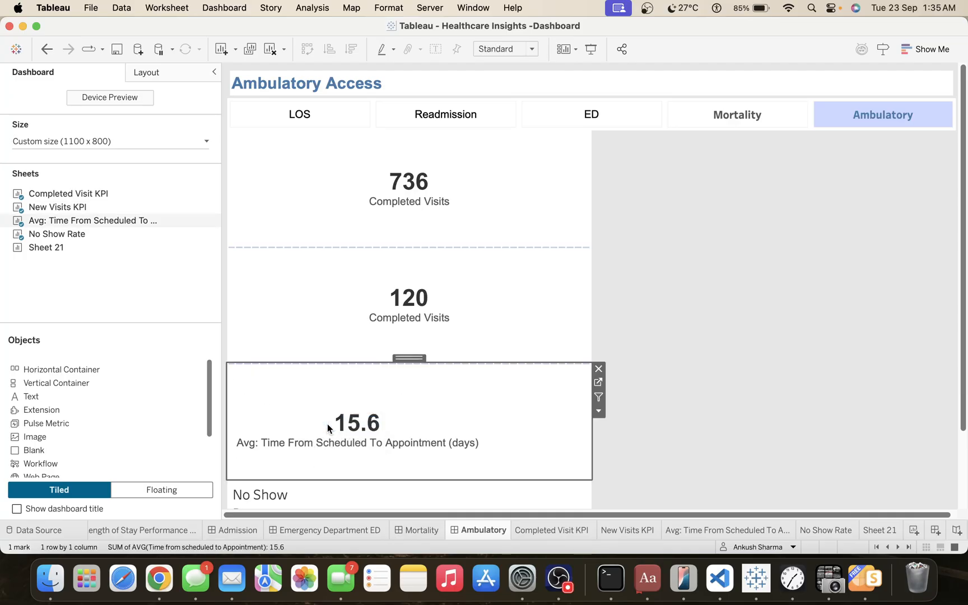
Set the Avg: Time From Scheduled To Appointment (days) sheet to fit Entire View.
click(488, 50)
click(496, 101)
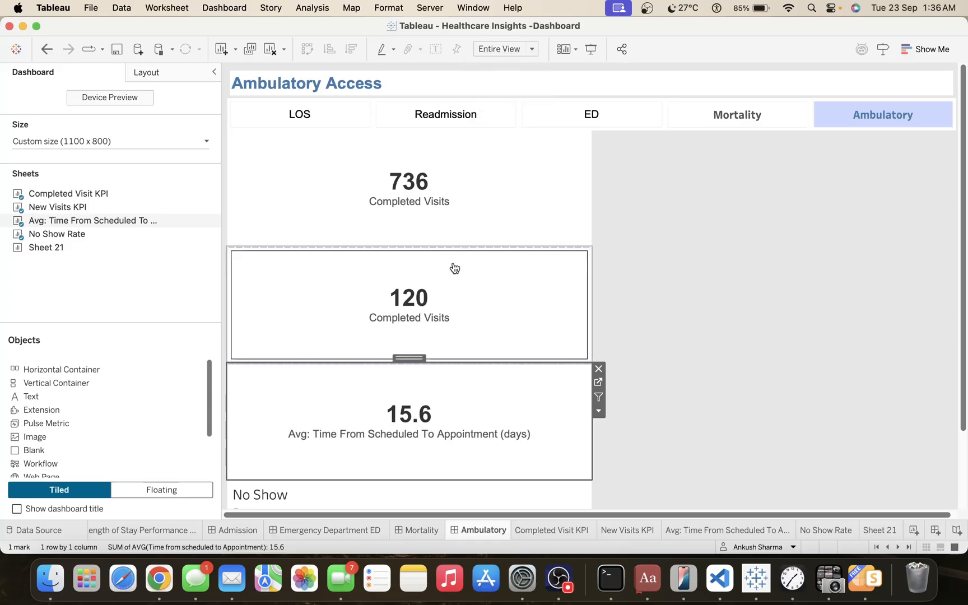
click(297, 490)
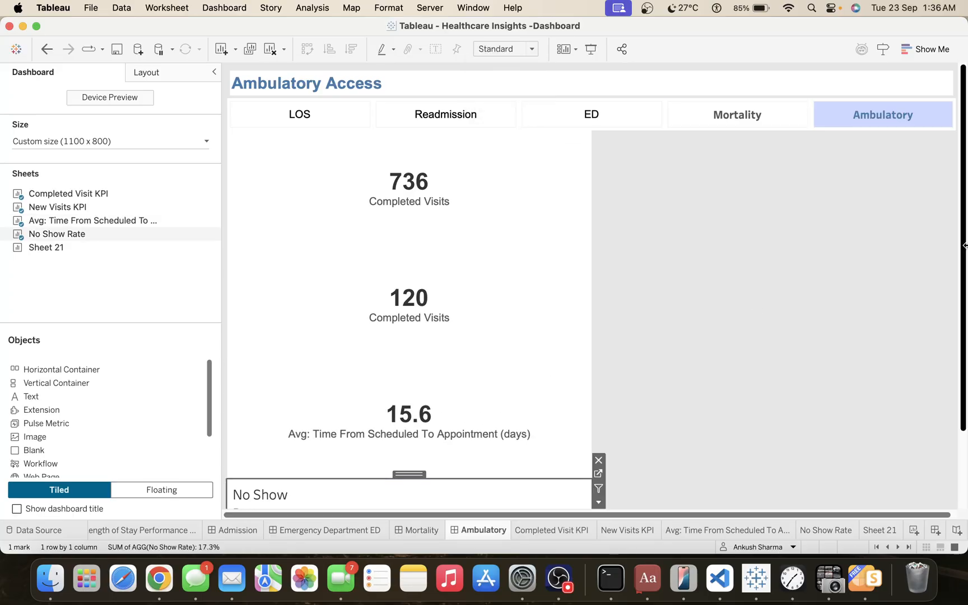
Set the dashboard's fixed custom size to 1400 px wide and 900 px high.
click(25, 143)
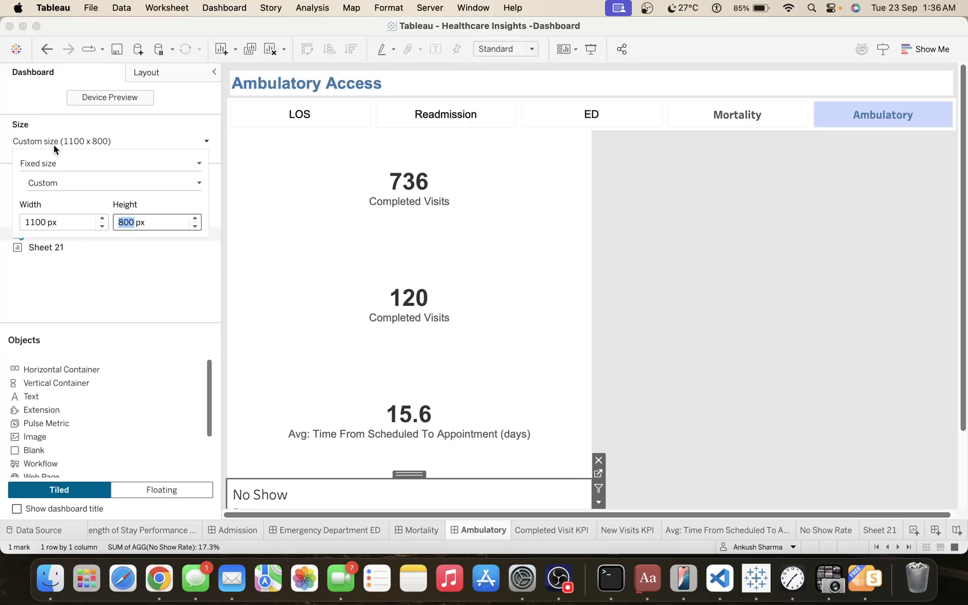
click(102, 218)
click(102, 218)
click(102, 218)
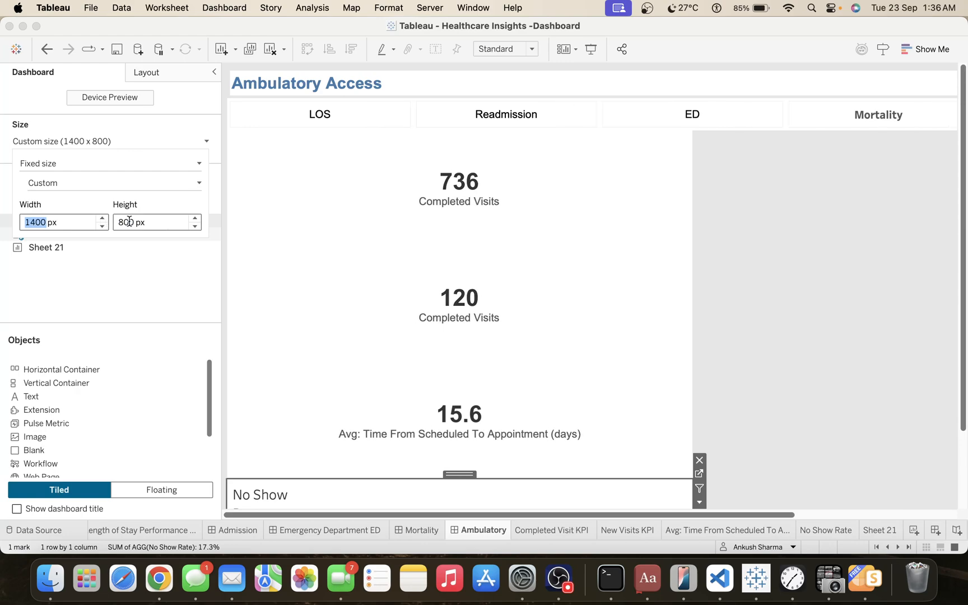
click(195, 218)
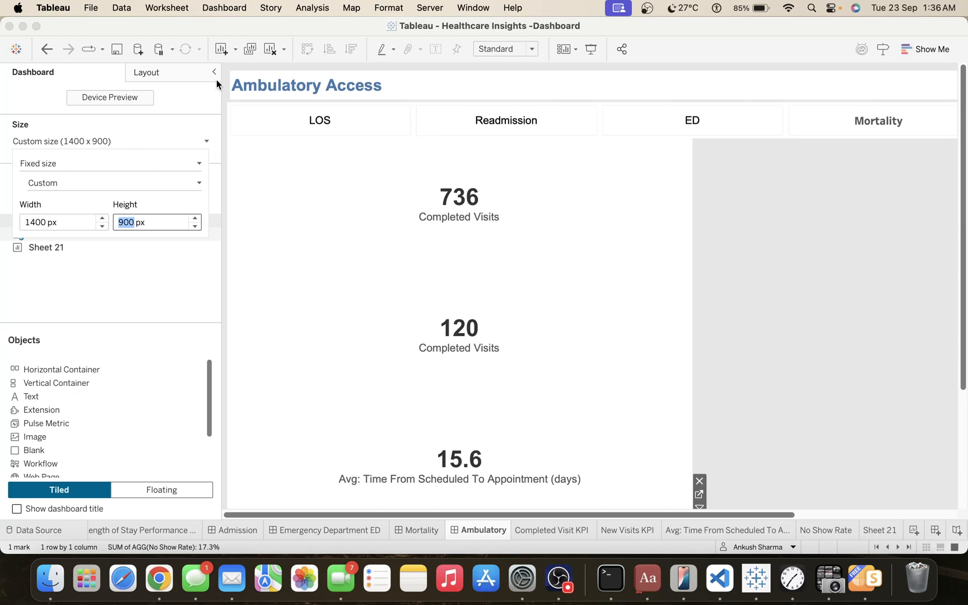
Hide the title of the No Show Rate sheet and set it to fit Entire View.
scroll(646, 329, down, 3)
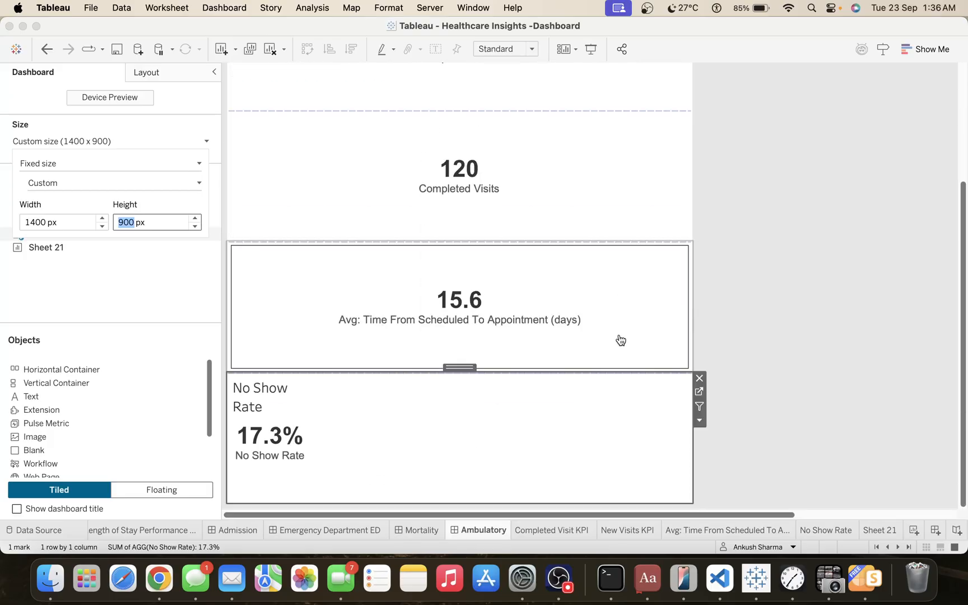
click(242, 407)
right_click(250, 398)
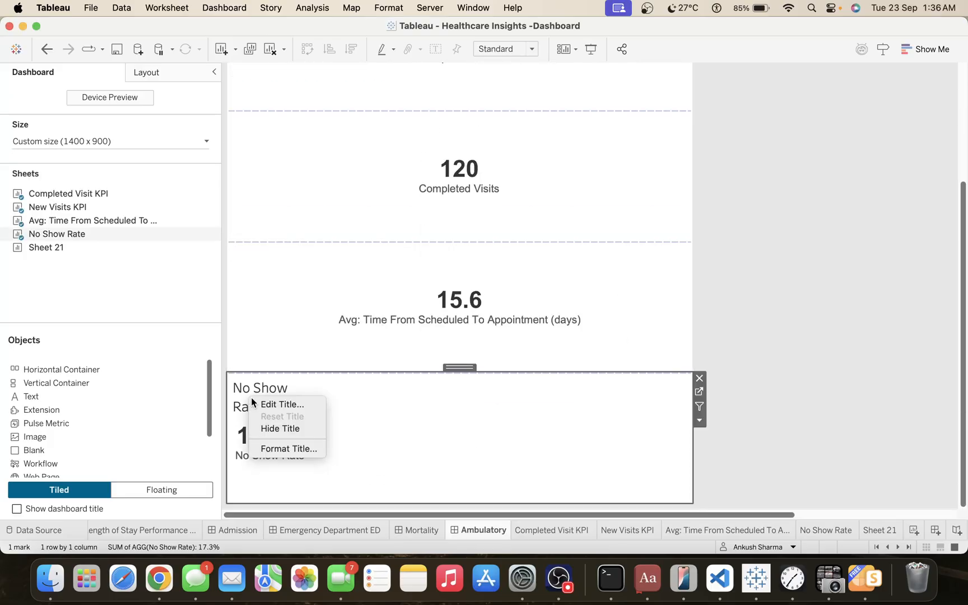
click(274, 428)
click(503, 49)
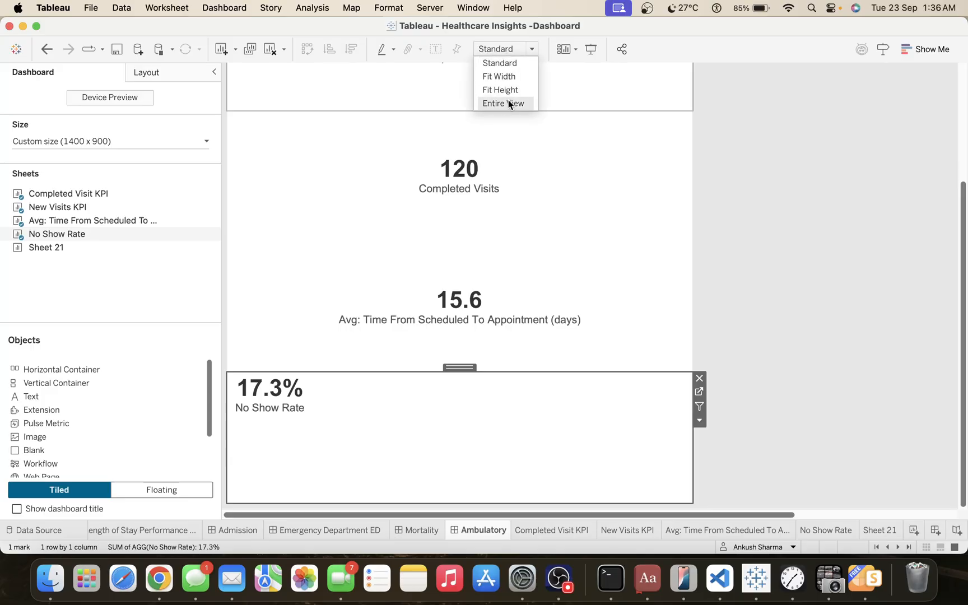
click(508, 104)
Narrow the container of the four KPI sheets to roughly the width of the LOS navigation button.
scroll(834, 272, up, 3)
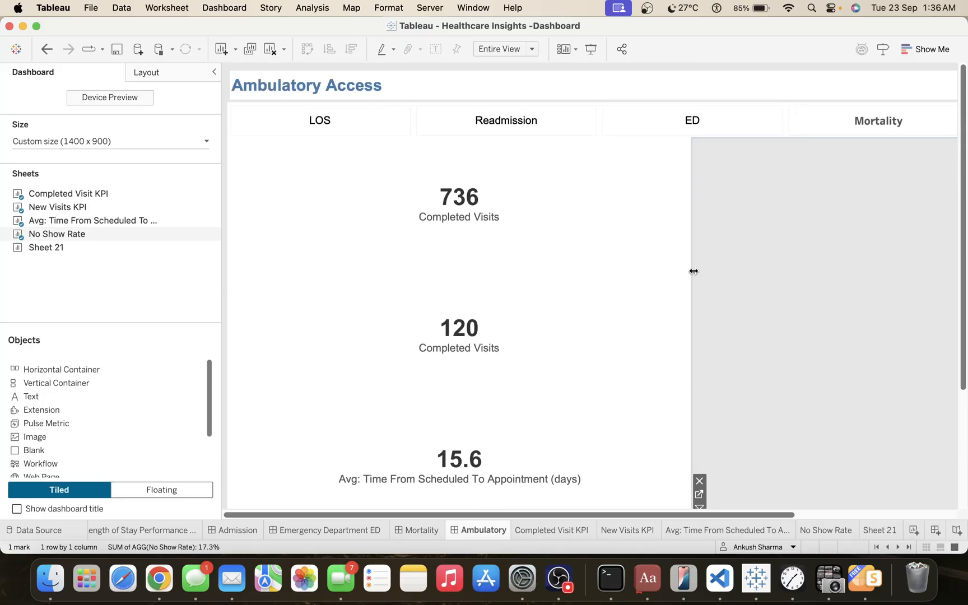
drag(693, 271, 420, 257)
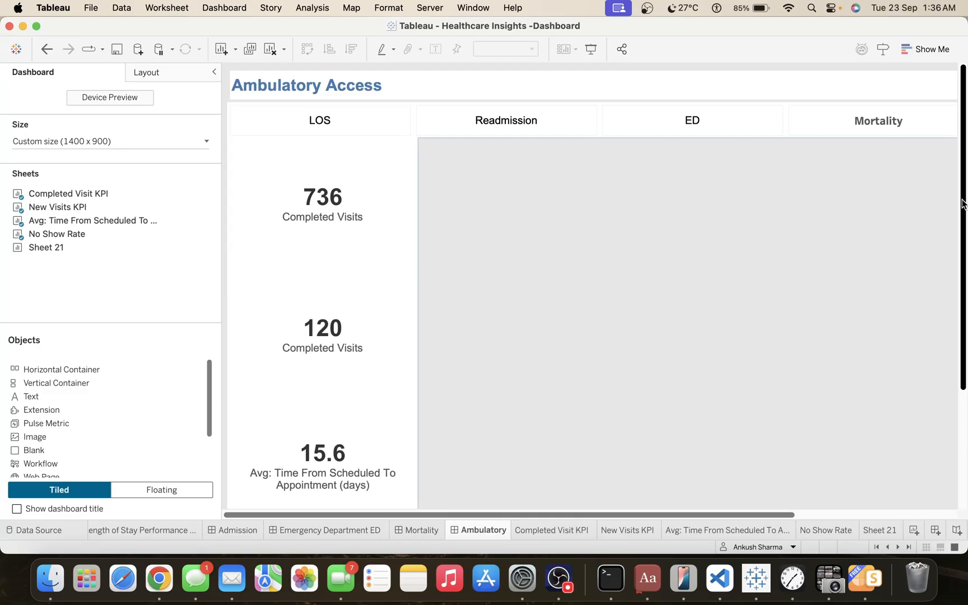
drag(963, 204, 964, 156)
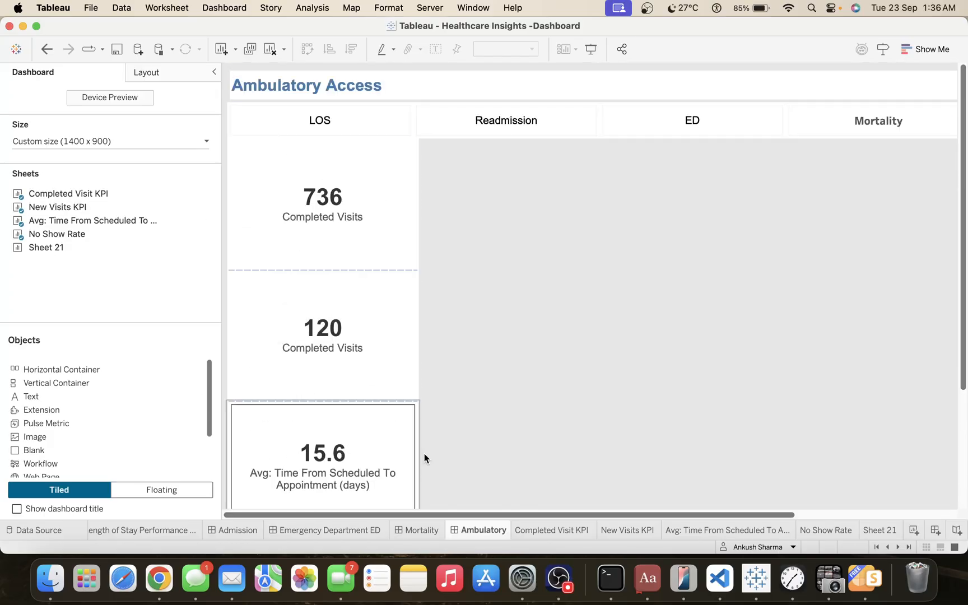
Hide all worksheets used in the Ambulatory dashboard.
mouse_move(484, 529)
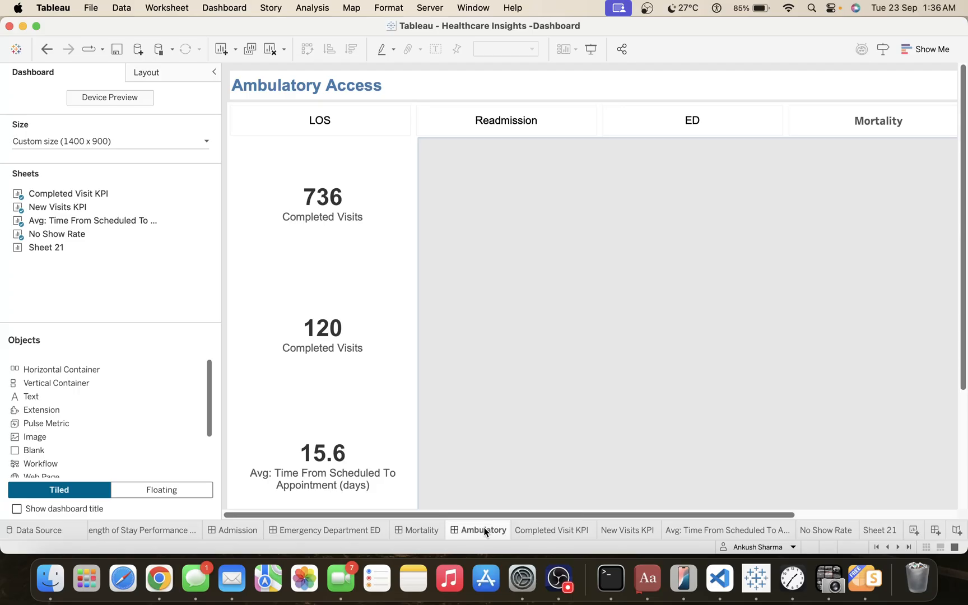
right_click(484, 529)
click(539, 453)
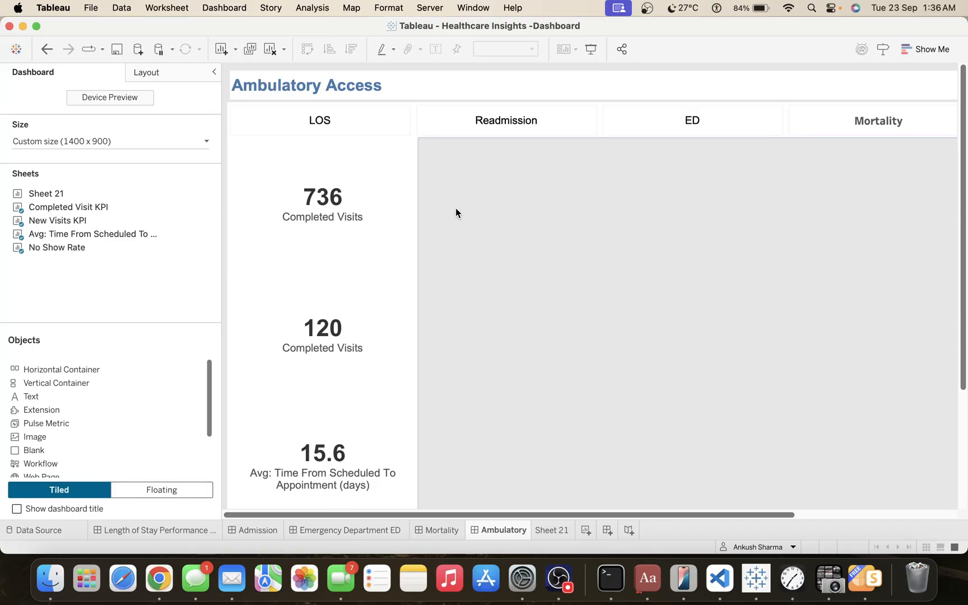
Go to the Completed Visit KPI sheet from the dashboard and duplicate it.
click(398, 191)
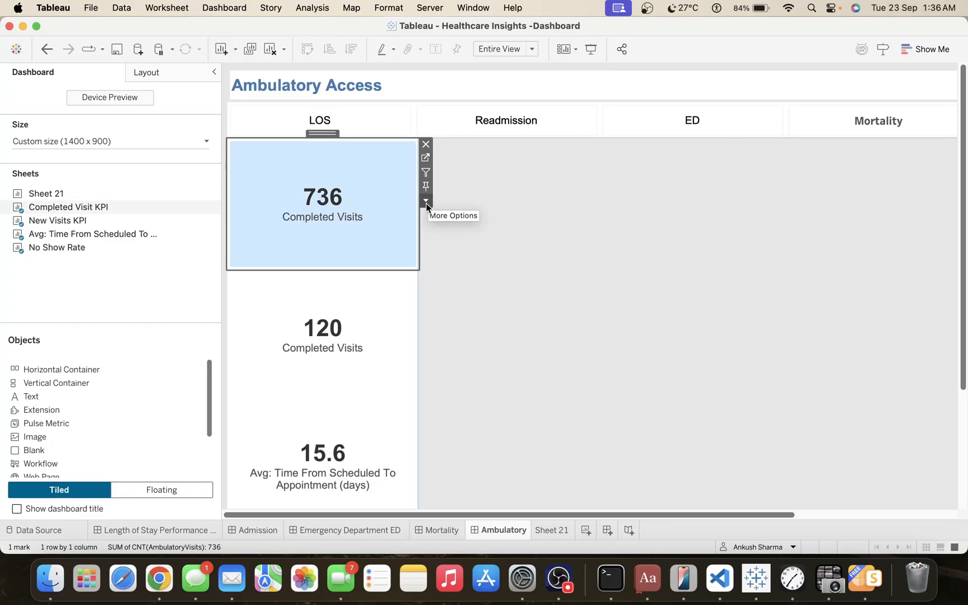
click(425, 200)
click(474, 230)
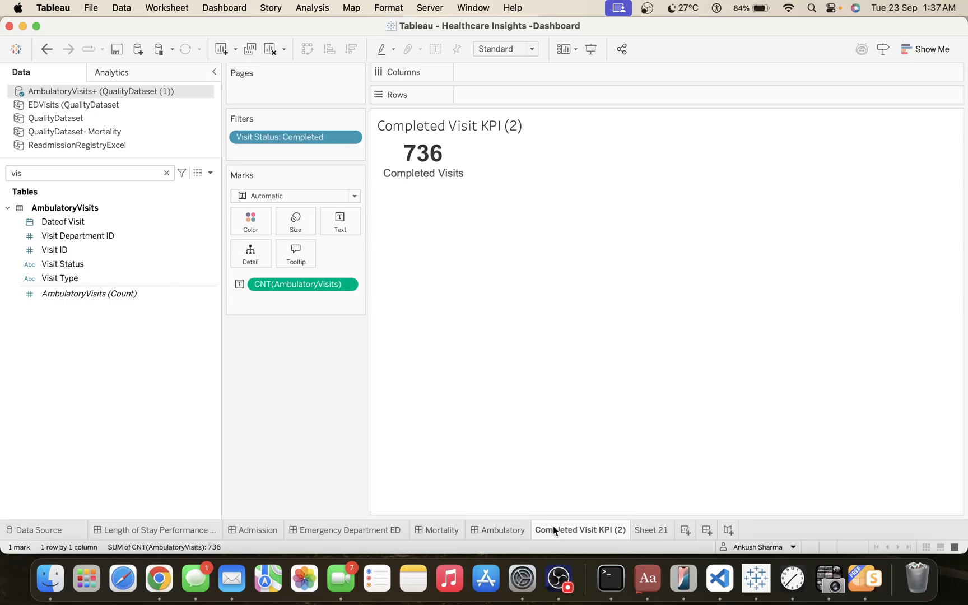
Rename the duplicated Completed Visit KPI sheet as Completed Visit Trend.
double_click(553, 529)
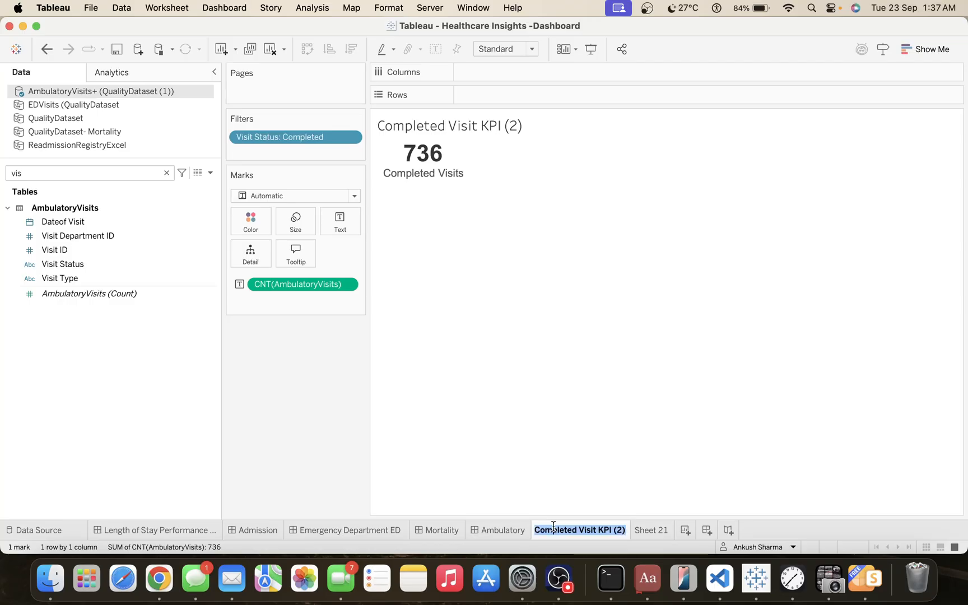
key(Right)
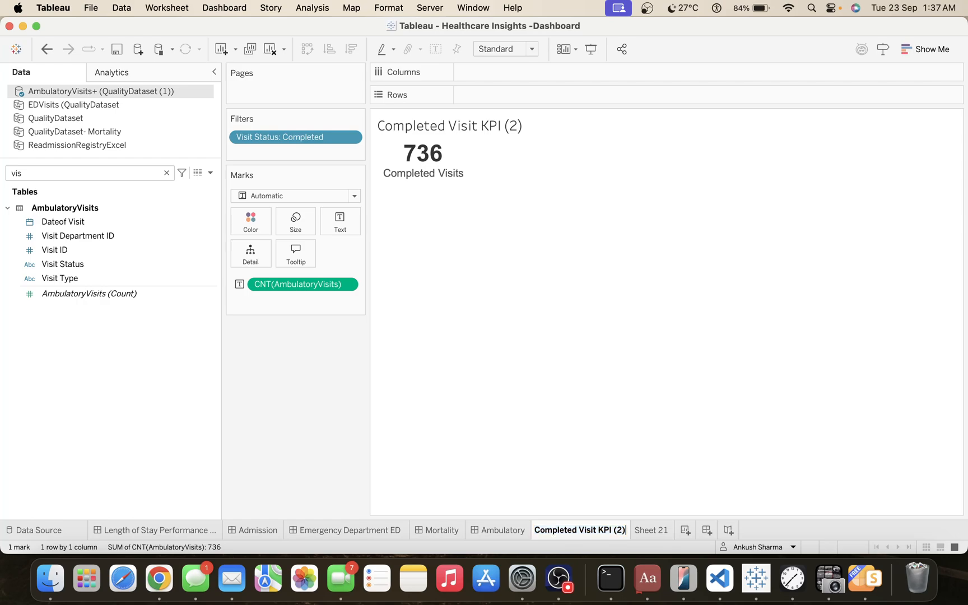
key(BackSpace)
key(BackSpace)
key(BackSpace)
key(BackSpace)
key(BackSpace)
key(BackSpace)
key(BackSpace)
text(Trend)
key(Return)
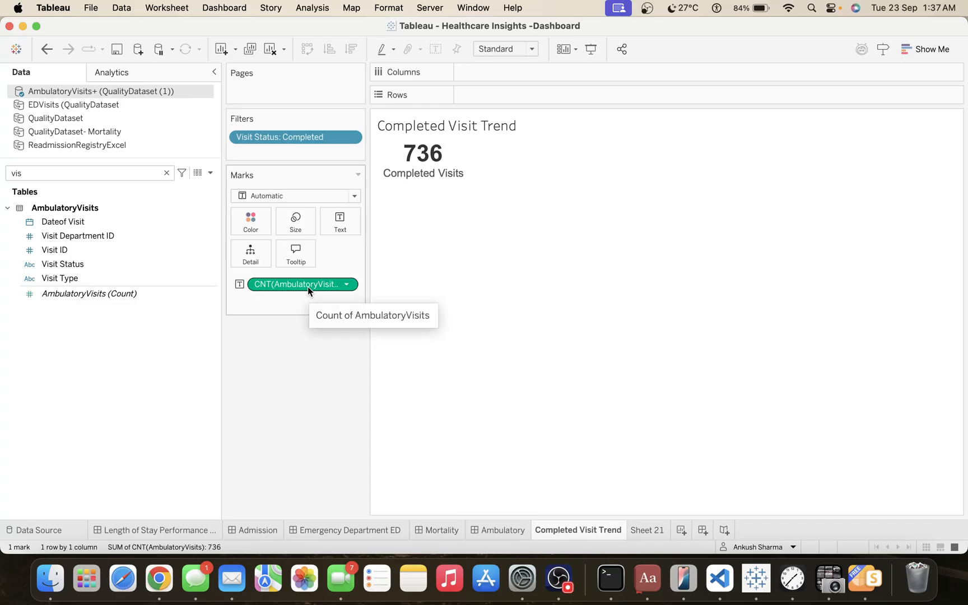
Plot the count of AmbulatoryVisits on Rows against Dateof Visit on Columns, grouped by Week Number.
drag(308, 284, 514, 97)
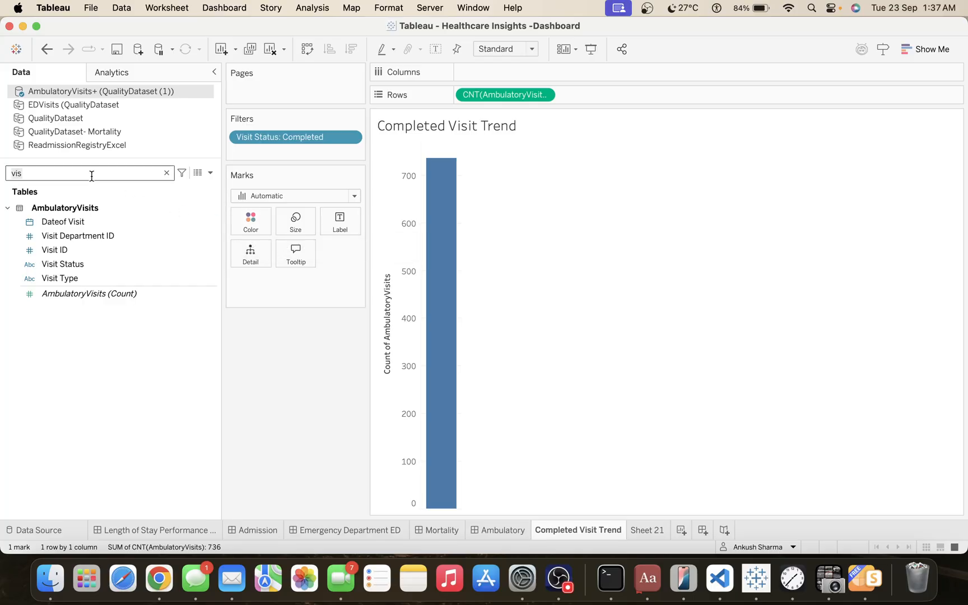
text(da)
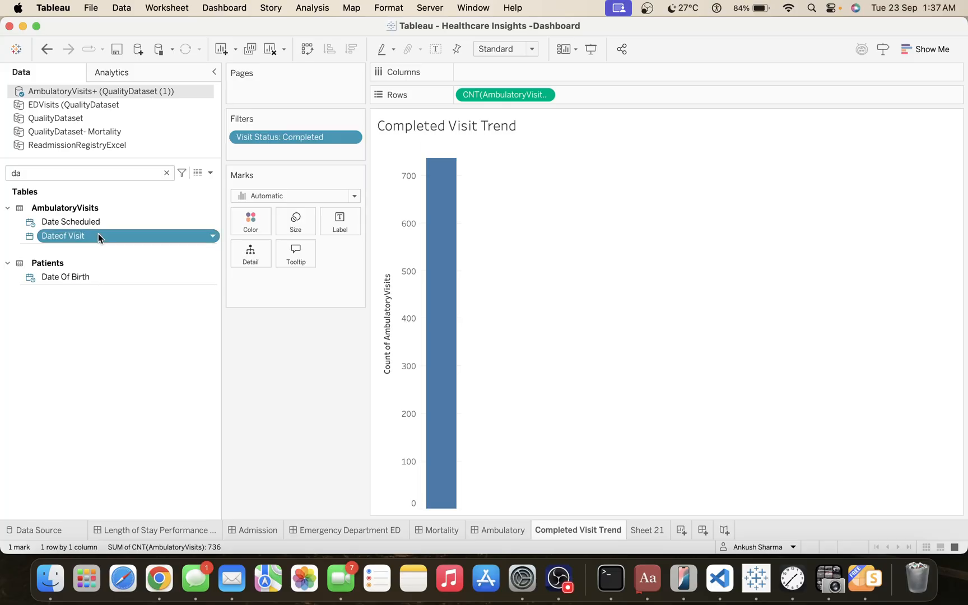
drag(99, 235, 552, 73)
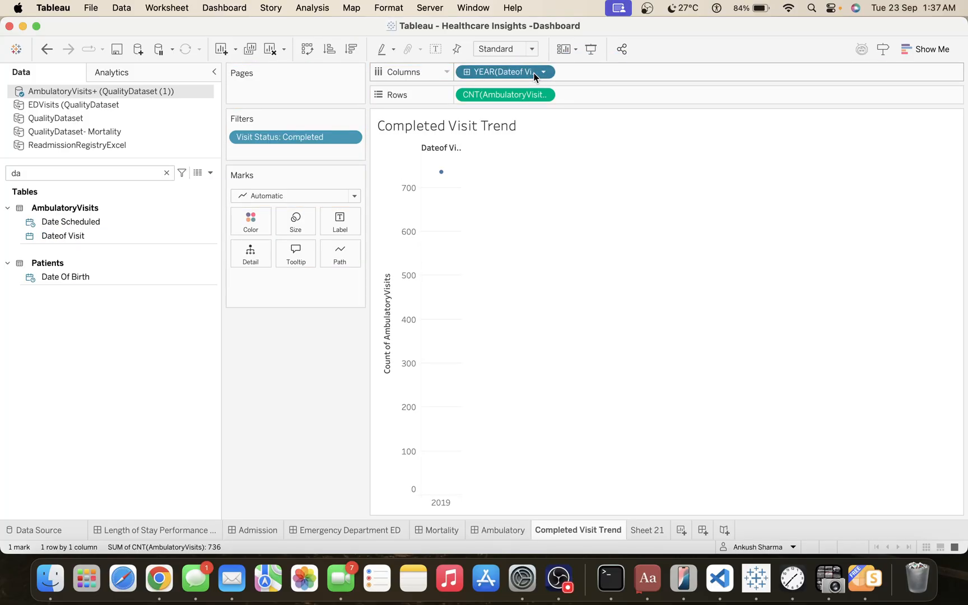
click(535, 75)
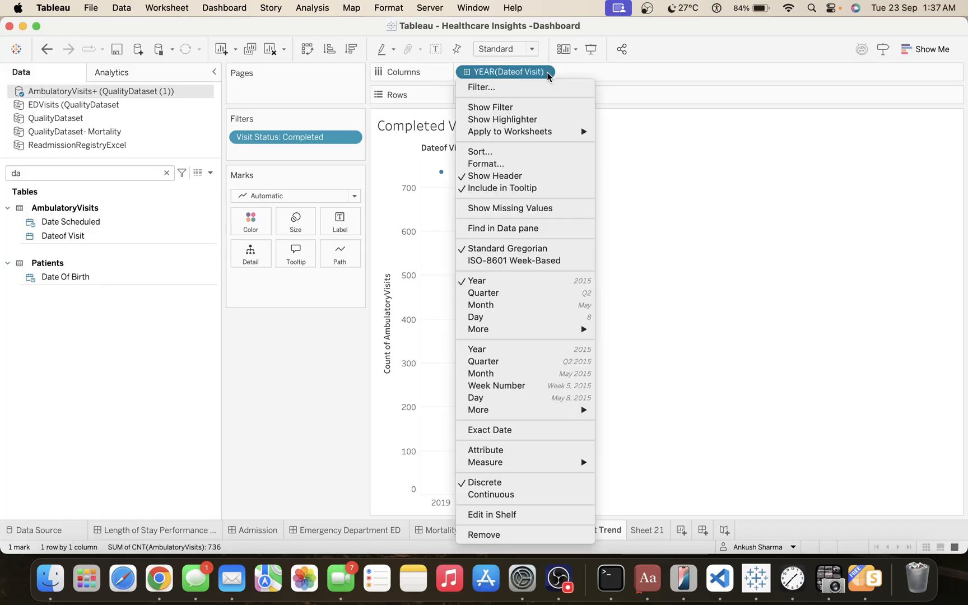
click(512, 385)
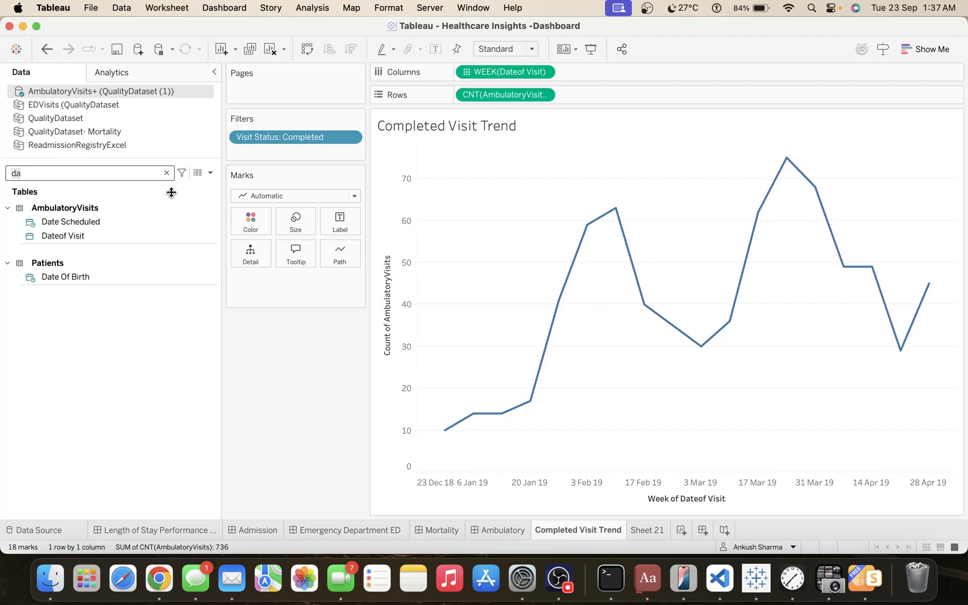
Change the mark type to Bar and color the bars by Visit Type.
click(262, 196)
click(272, 225)
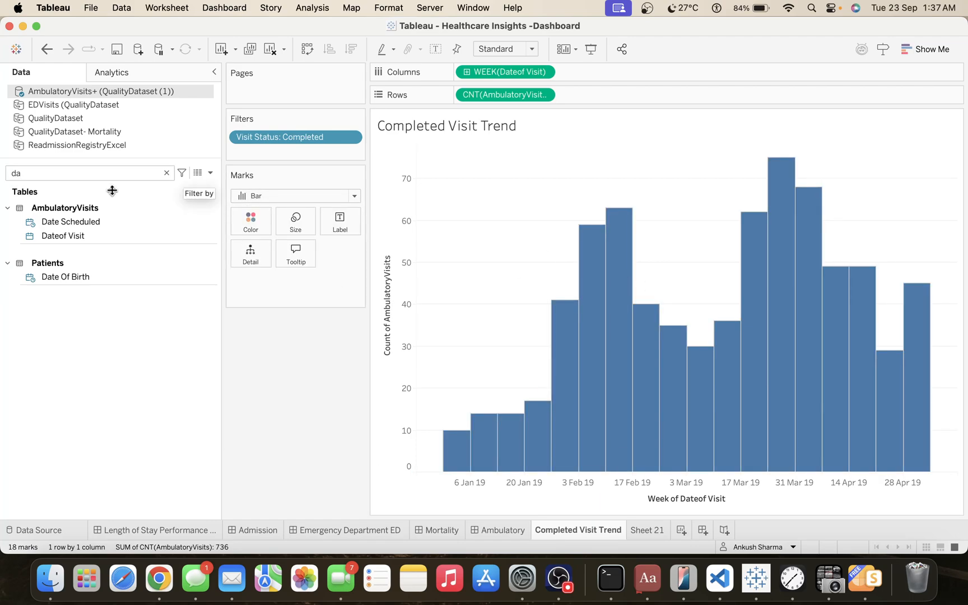
text(vis)
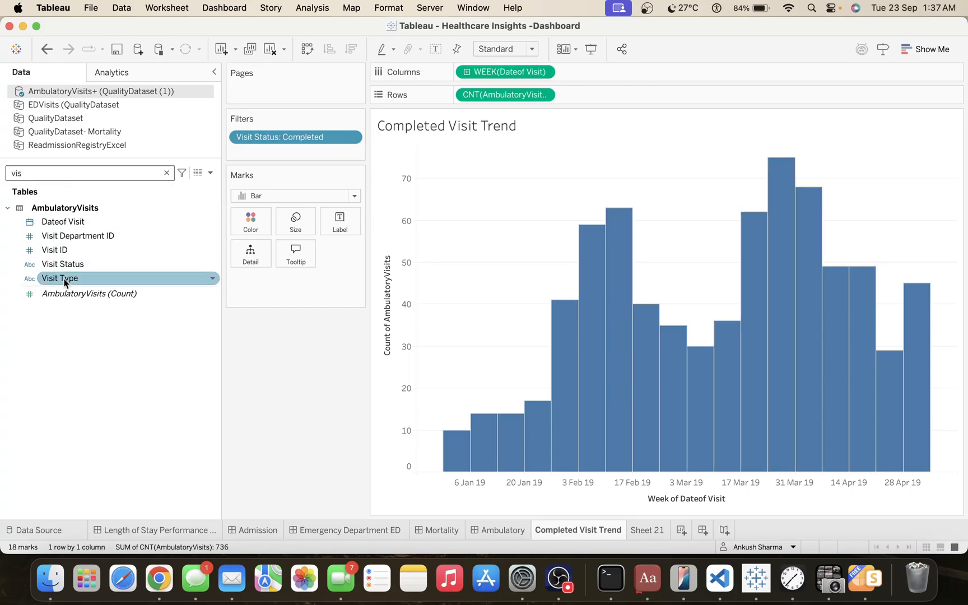
drag(64, 282, 251, 222)
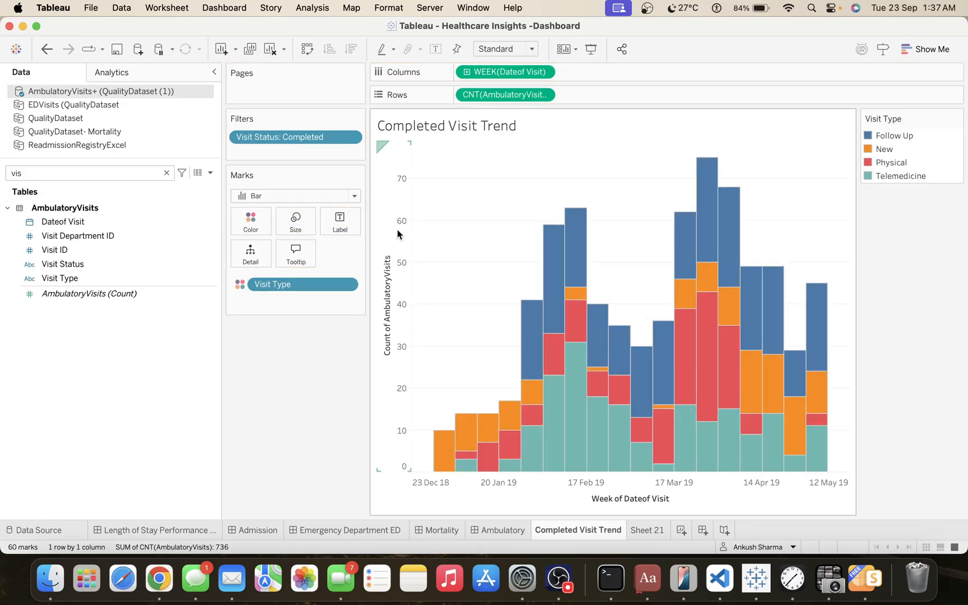
Hide the header of the Count of AmbulatoryVisits axis.
click(397, 230)
right_click(397, 229)
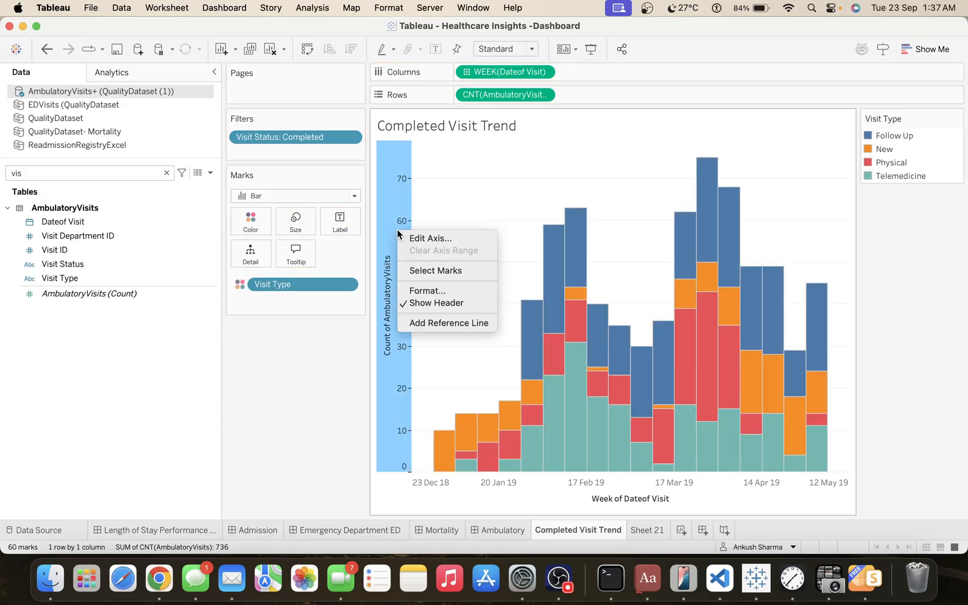
click(429, 303)
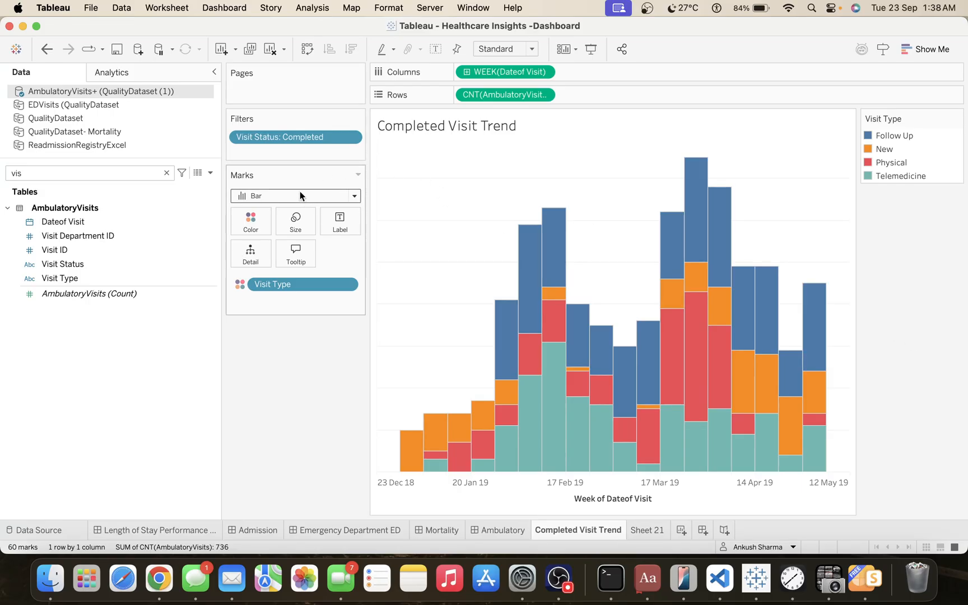
Narrow the data pane and show mark labels on the bars of the Completed Visit Trend chart.
drag(219, 315, 160, 314)
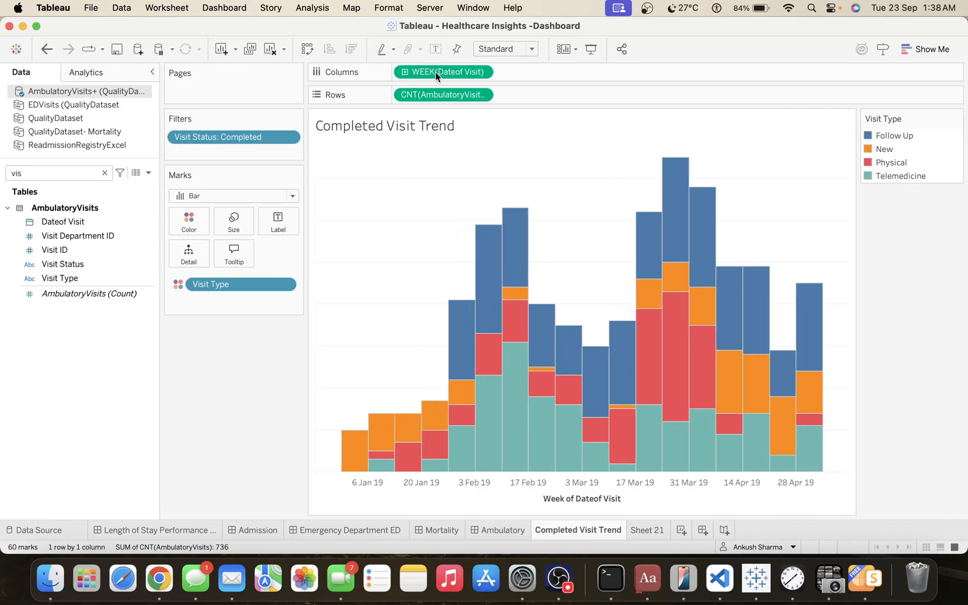
click(436, 51)
click(278, 222)
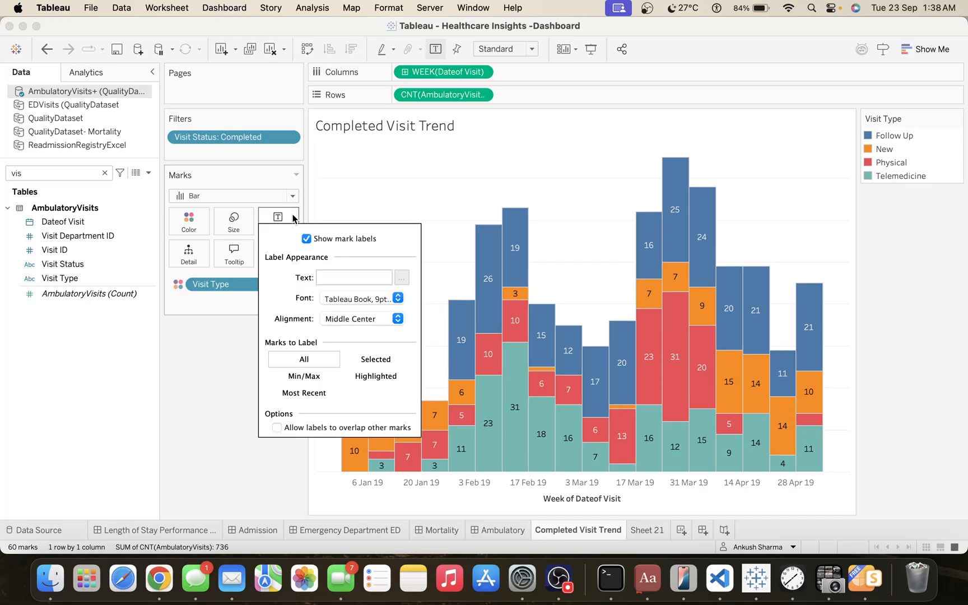
click(345, 323)
click(215, 490)
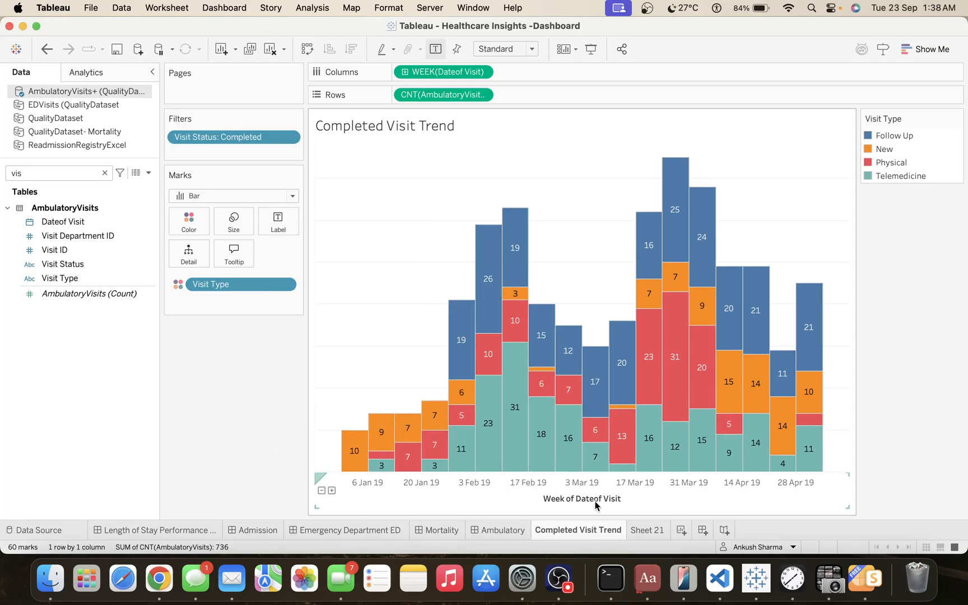
Clear the title of the Week of Dateof Visit axis.
triple_click(540, 419)
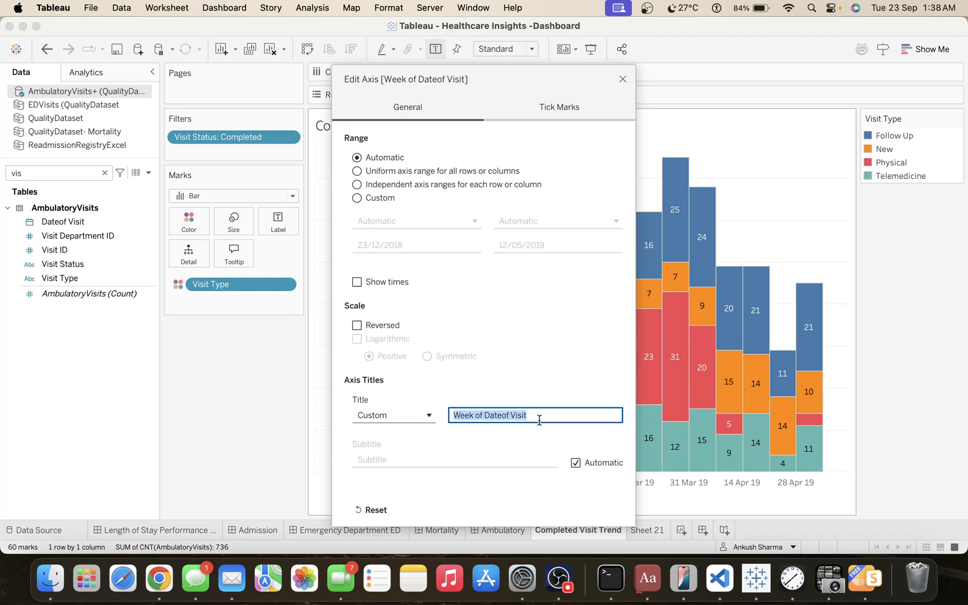
key(BackSpace)
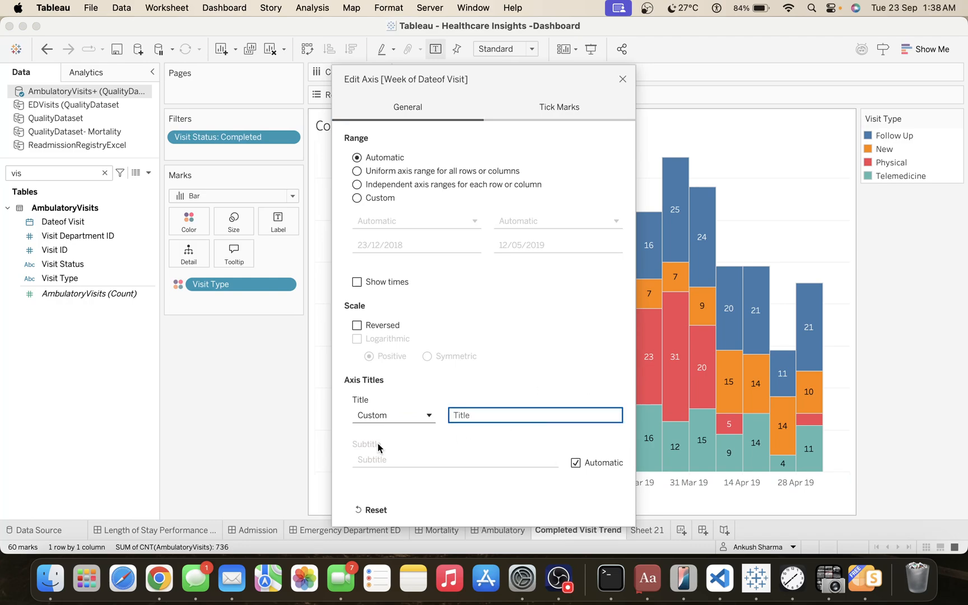
click(621, 79)
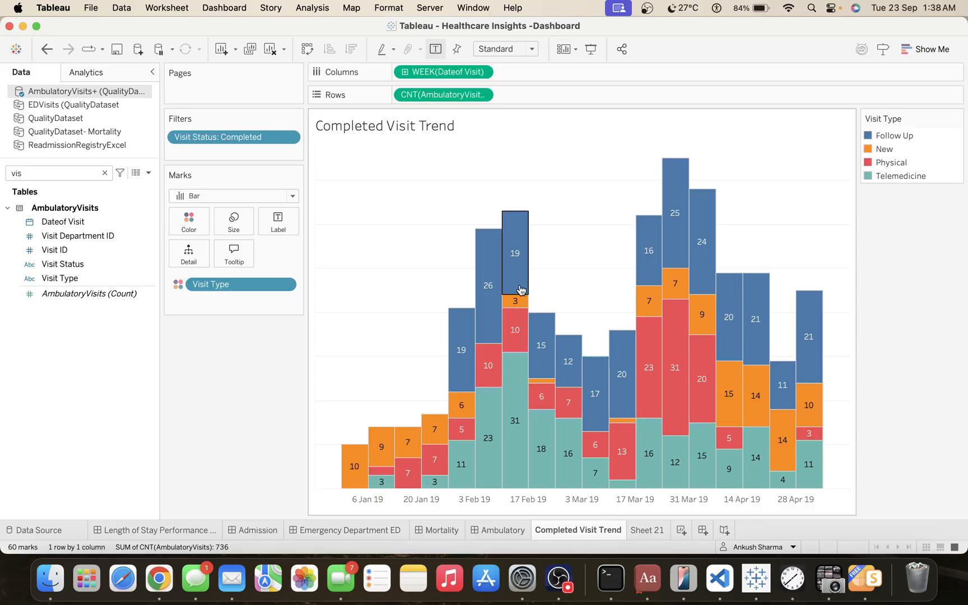
Try manual sizing for the bars at the widest setting.
click(234, 220)
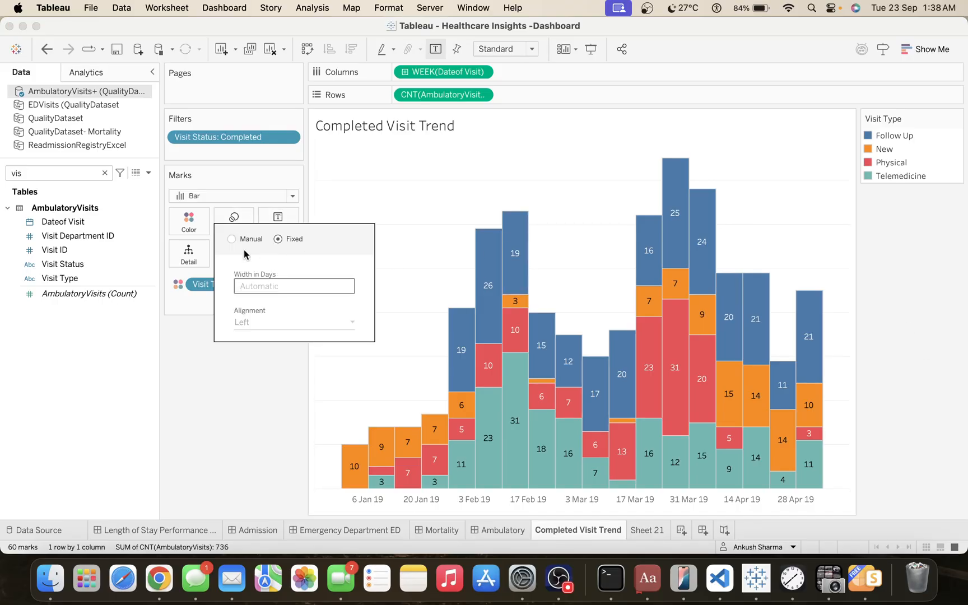
click(232, 239)
drag(268, 304, 374, 302)
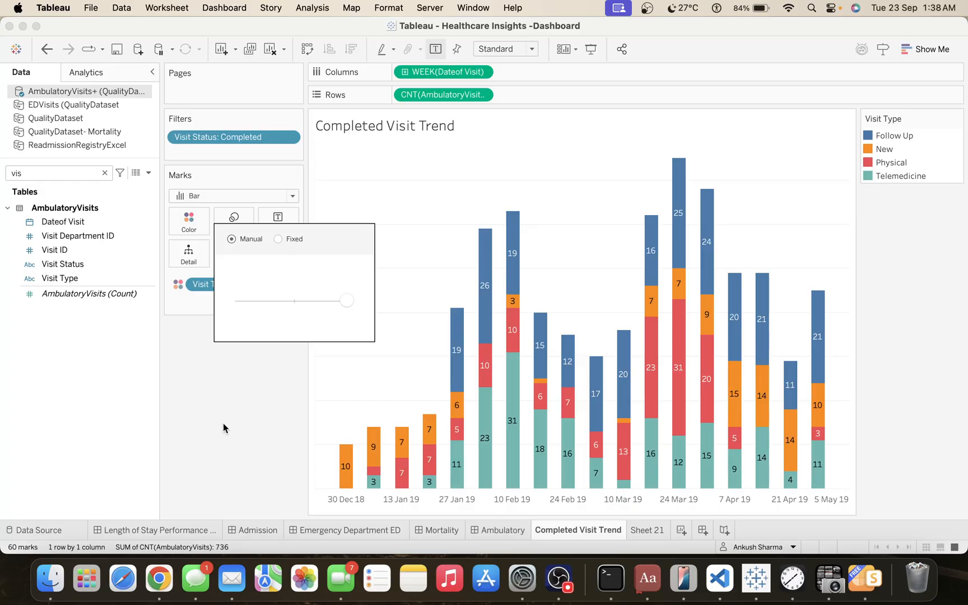
Give the bars of the Completed Visit Trend chart a fixed width of 6 days.
click(280, 239)
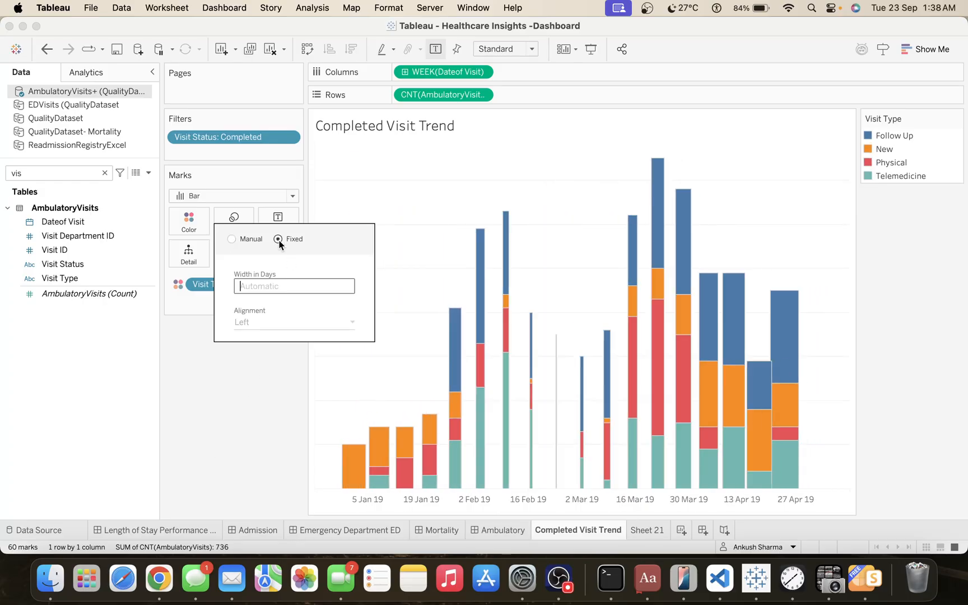
text(6)
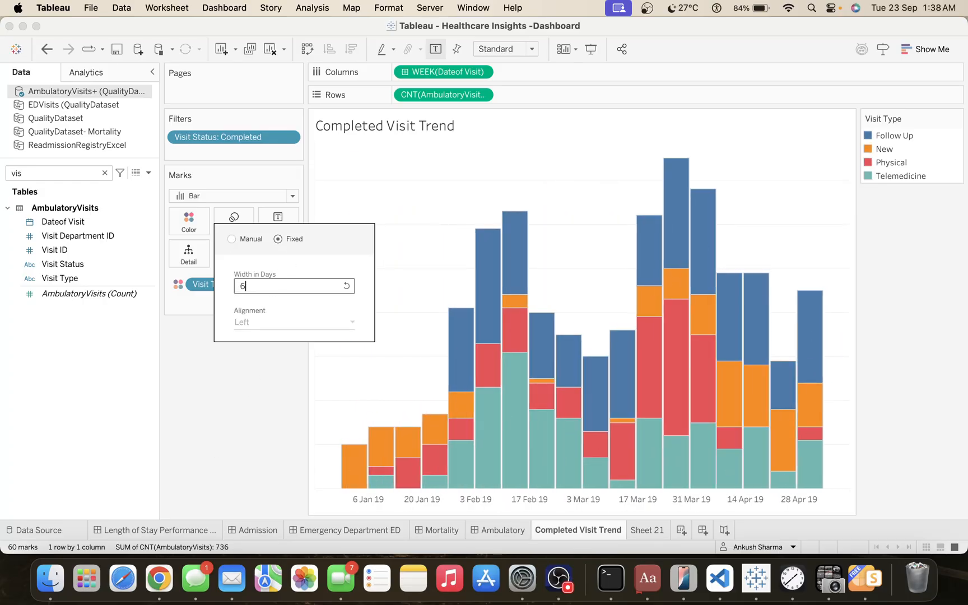
click(230, 461)
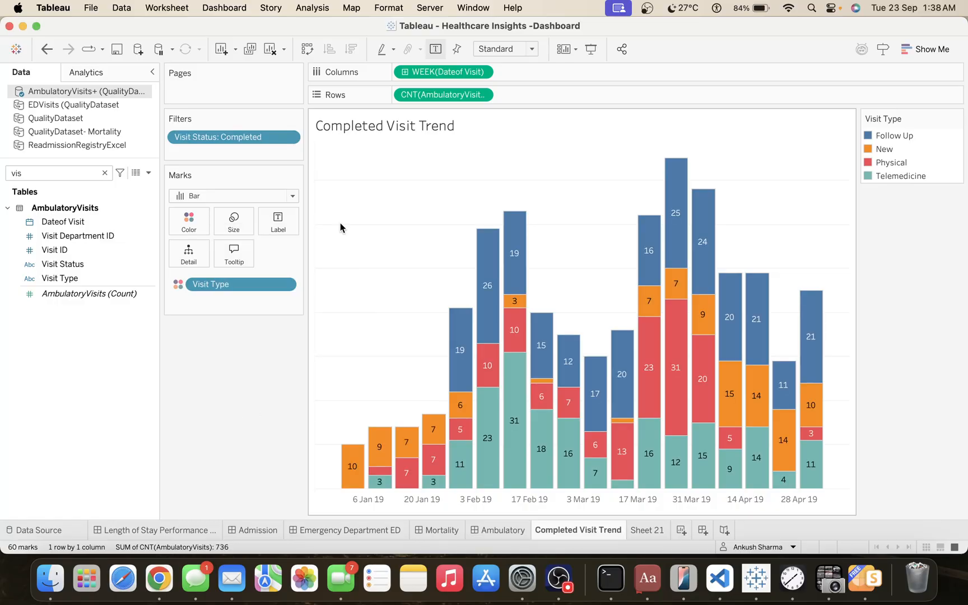
click(228, 227)
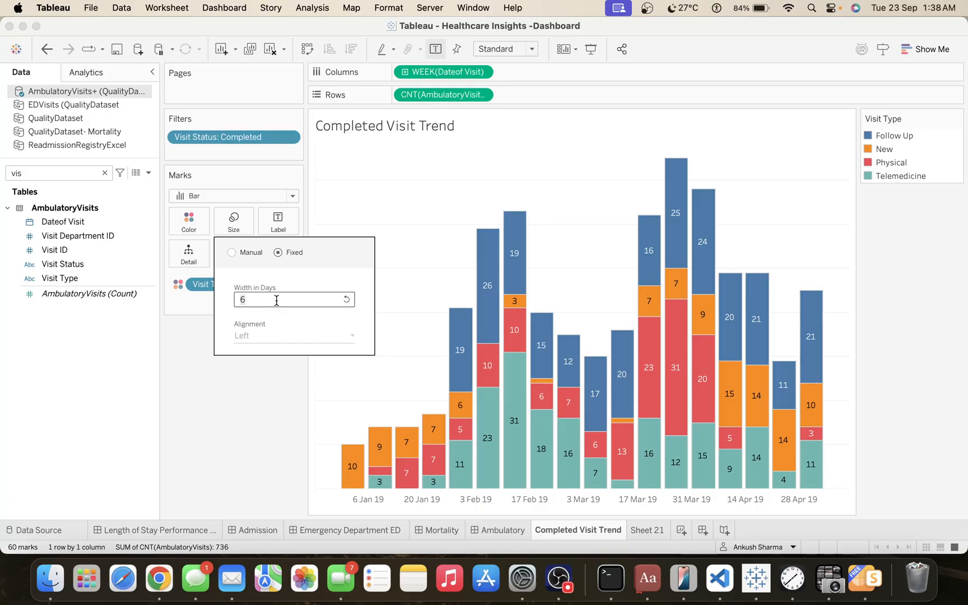
click(260, 440)
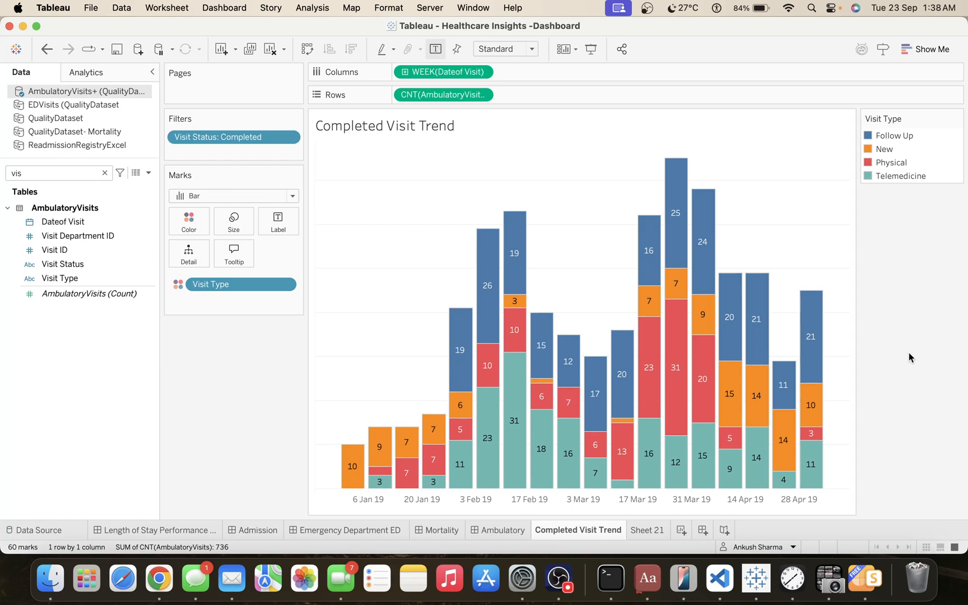
Set the column zero lines, axis rulers and axis ticks of the Completed Visit Trend chart to None.
right_click(396, 311)
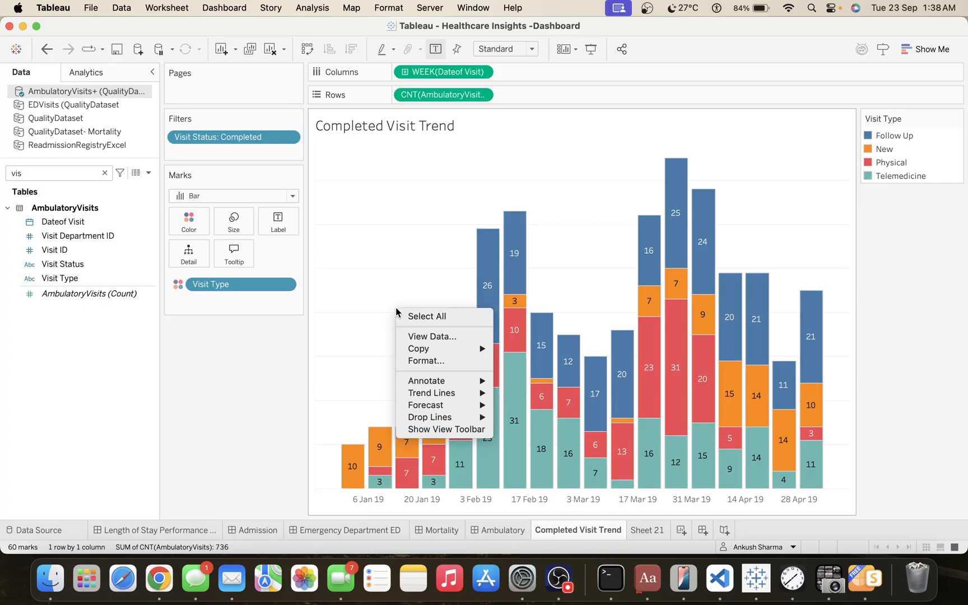
click(421, 360)
click(66, 94)
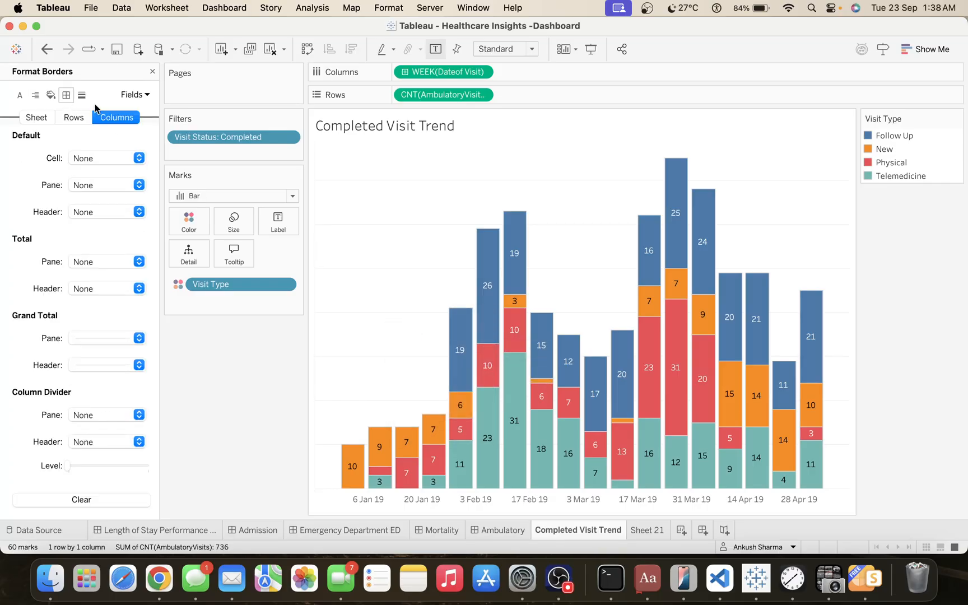
click(81, 94)
click(93, 185)
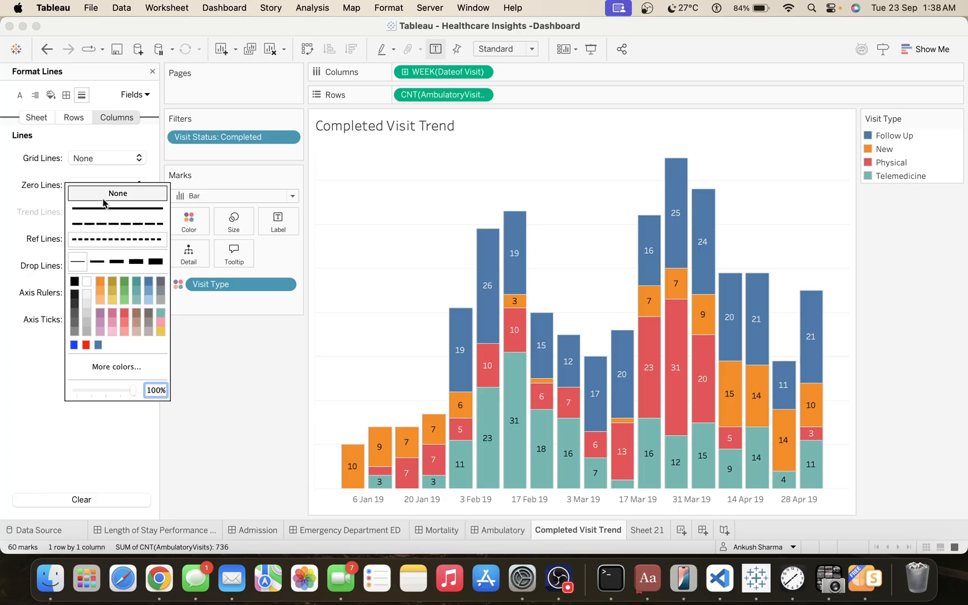
click(68, 143)
click(91, 293)
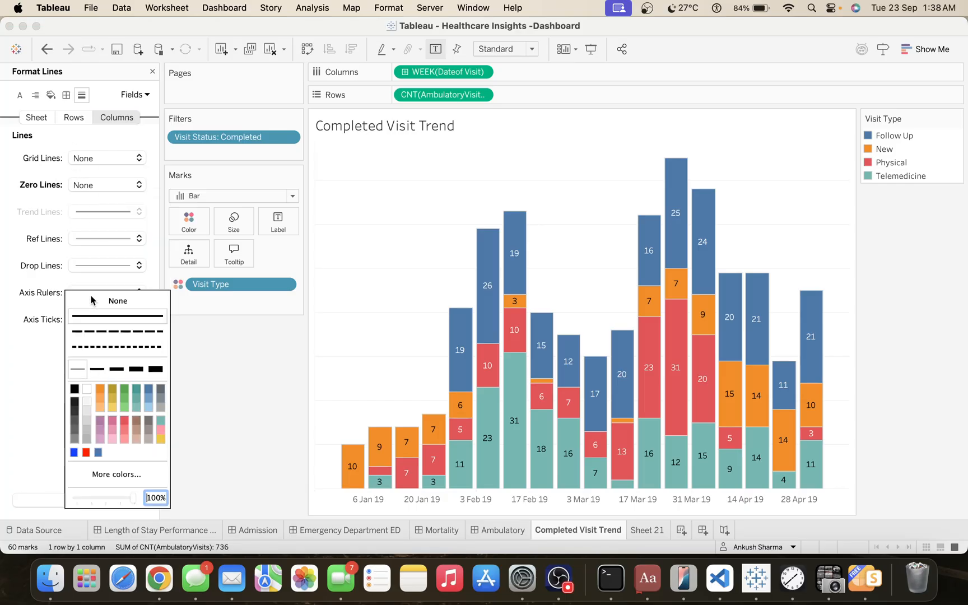
click(88, 307)
click(86, 319)
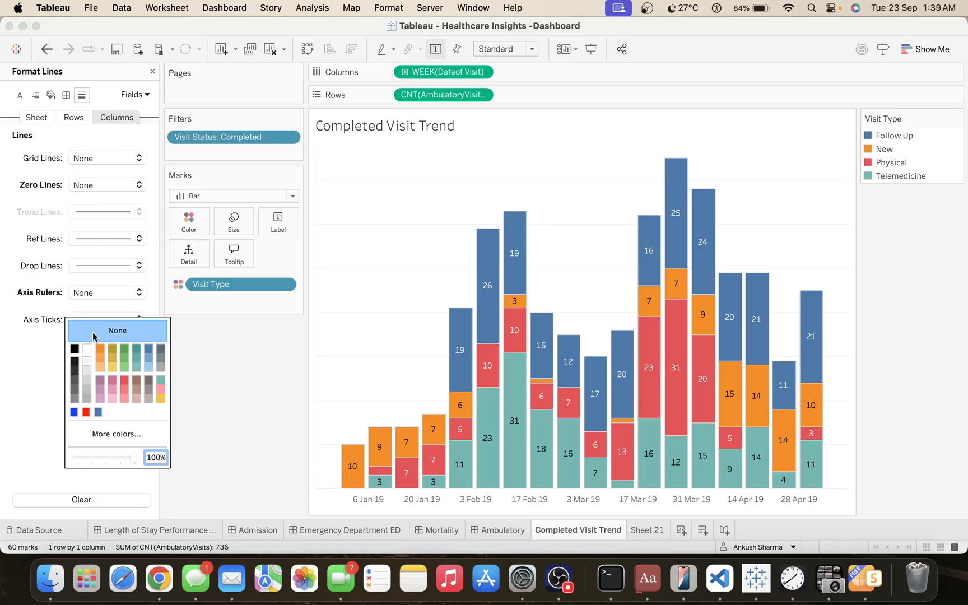
click(56, 289)
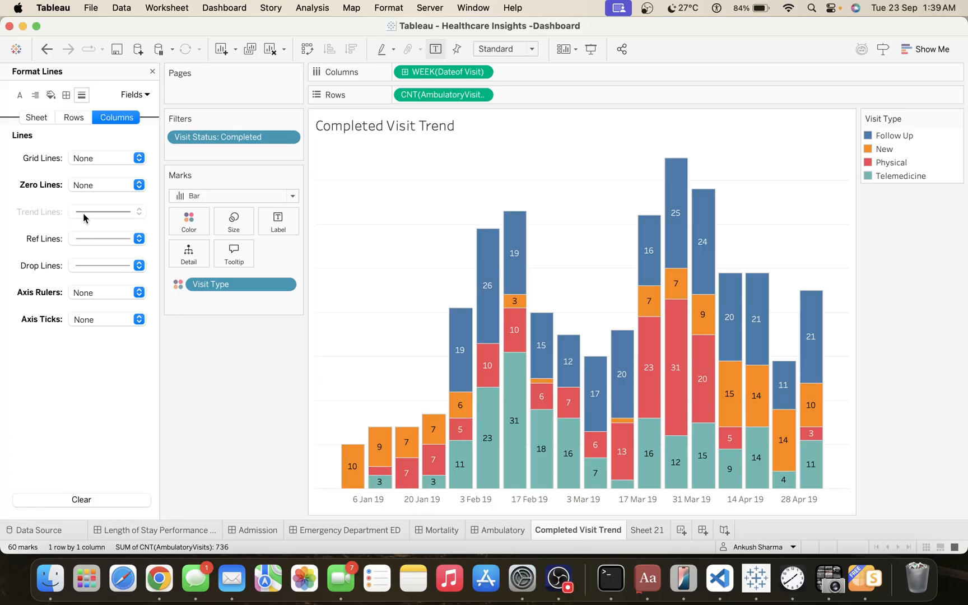
Set the row grid lines, axis rulers and axis ticks of the chart to None.
click(73, 117)
click(91, 159)
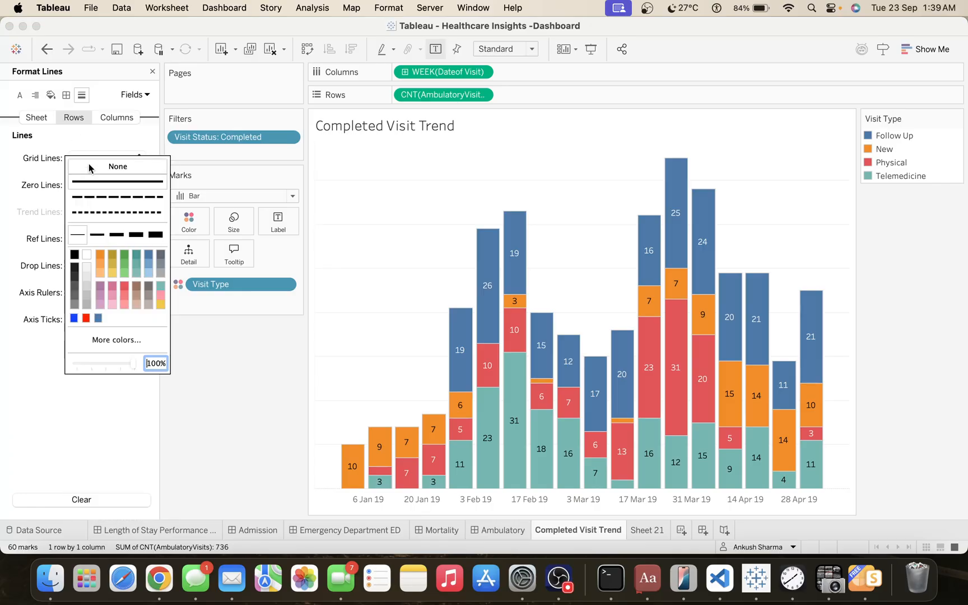
click(63, 176)
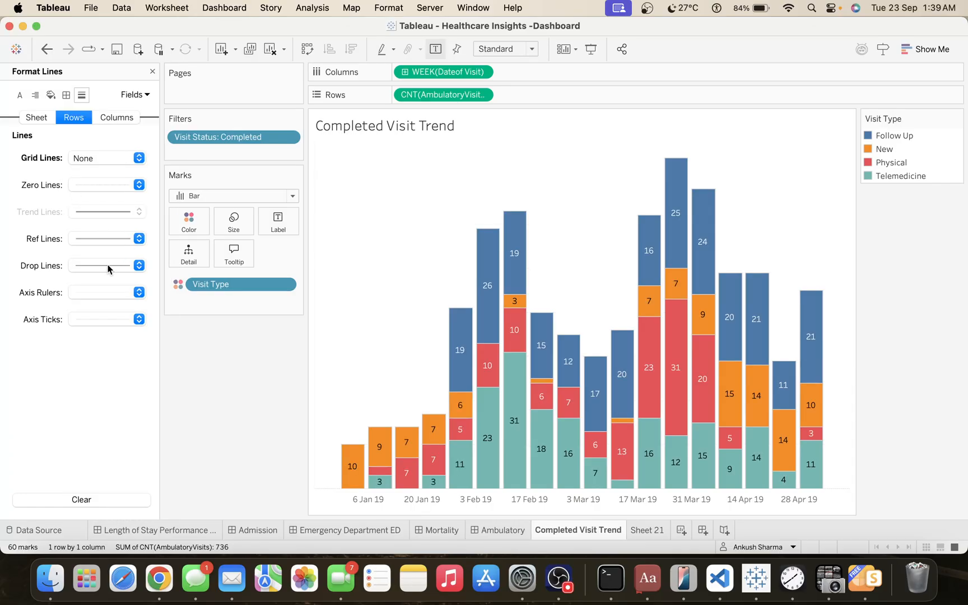
click(99, 293)
click(43, 323)
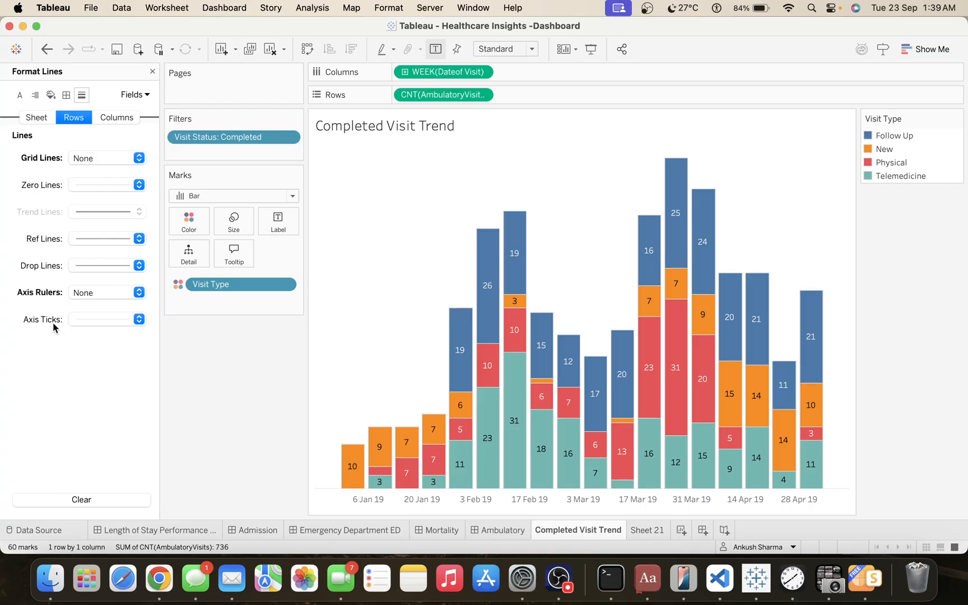
click(87, 325)
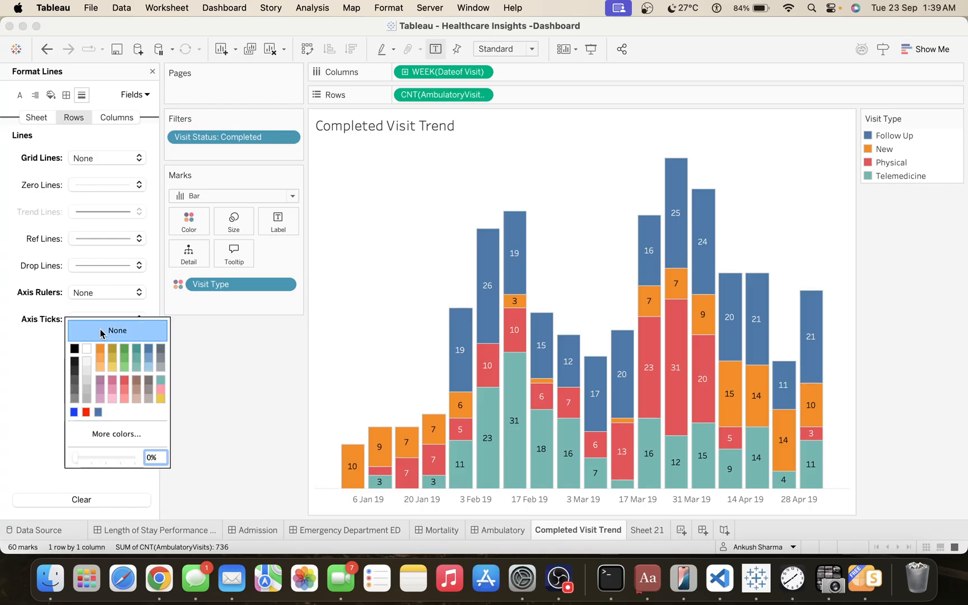
click(50, 329)
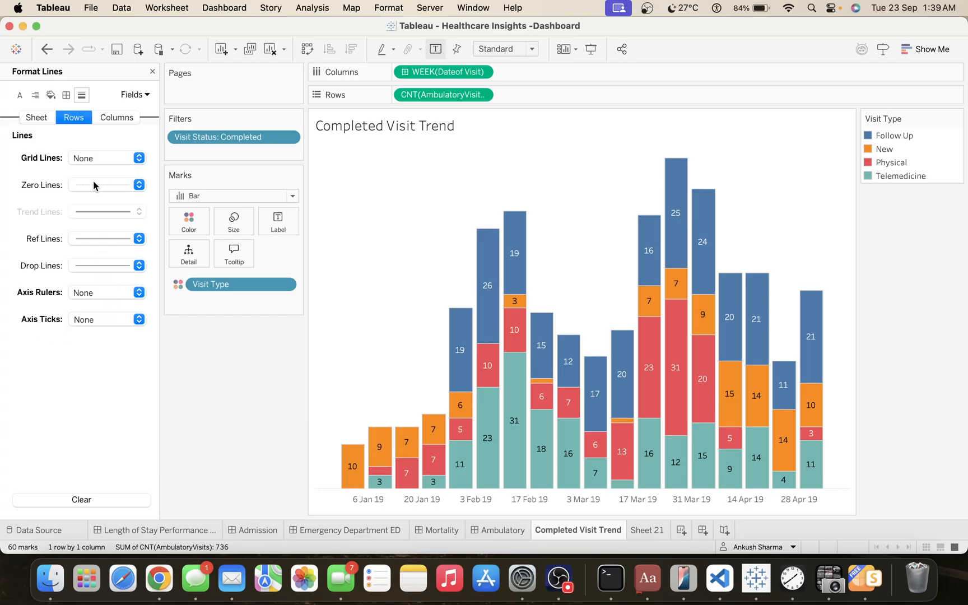
Set the zero lines of the whole sheet to None and close the formatting options.
click(66, 94)
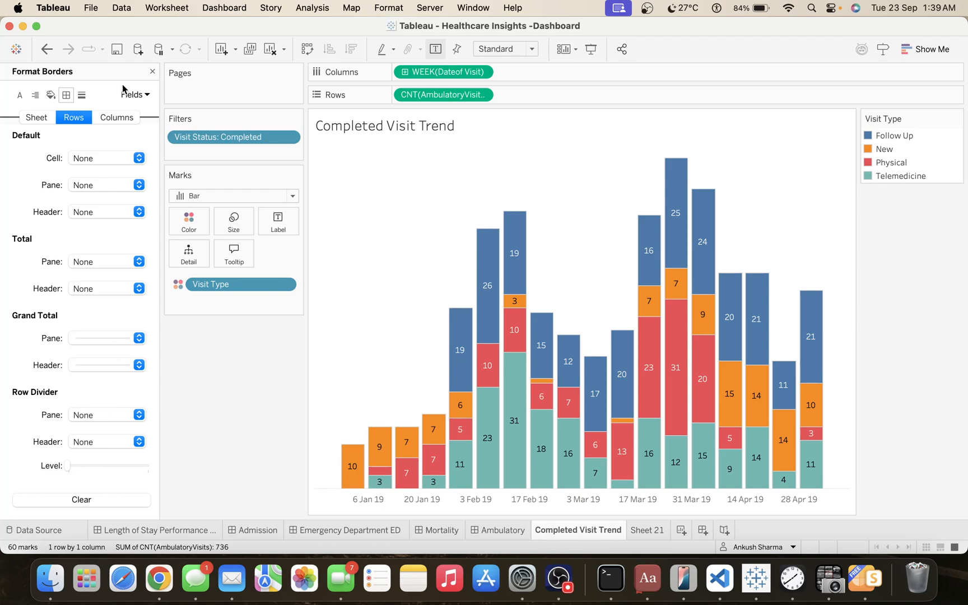
click(116, 118)
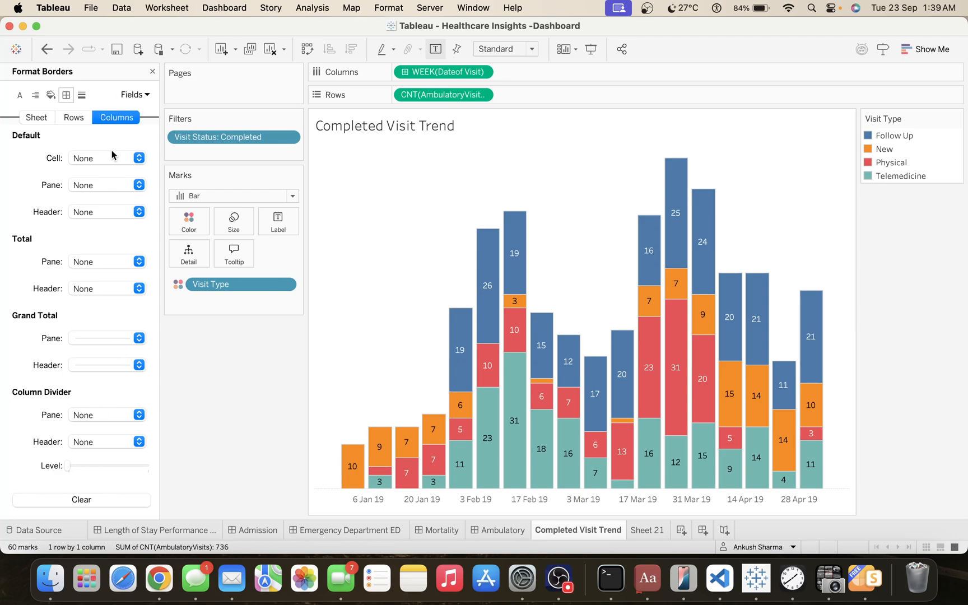
scroll(90, 318, down, 1)
click(47, 117)
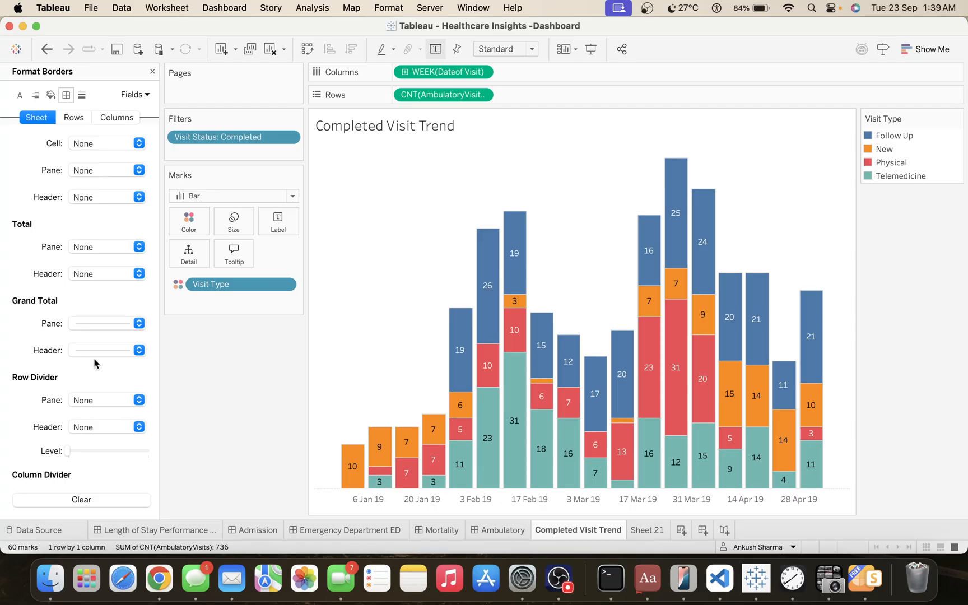
click(81, 95)
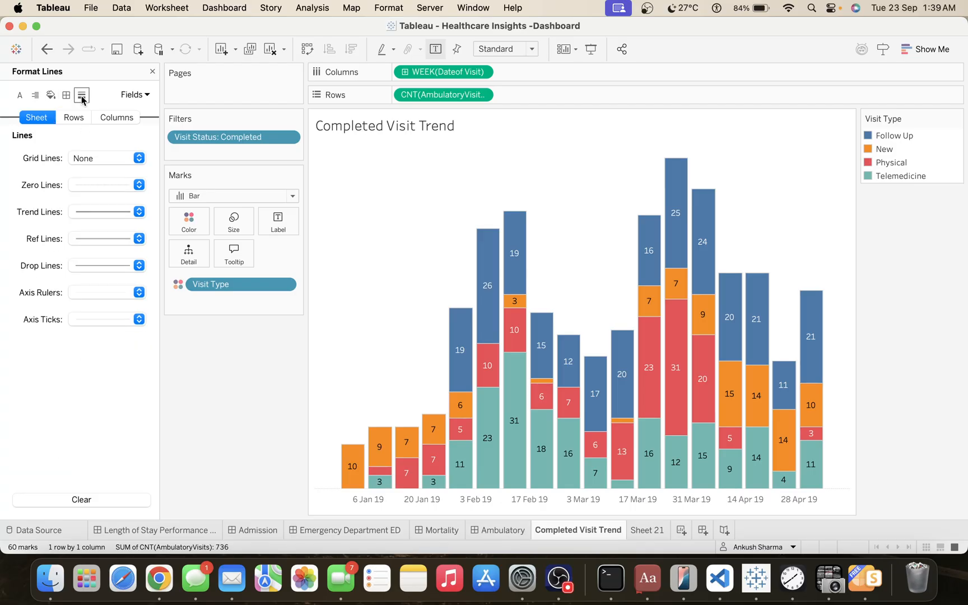
click(93, 185)
click(94, 192)
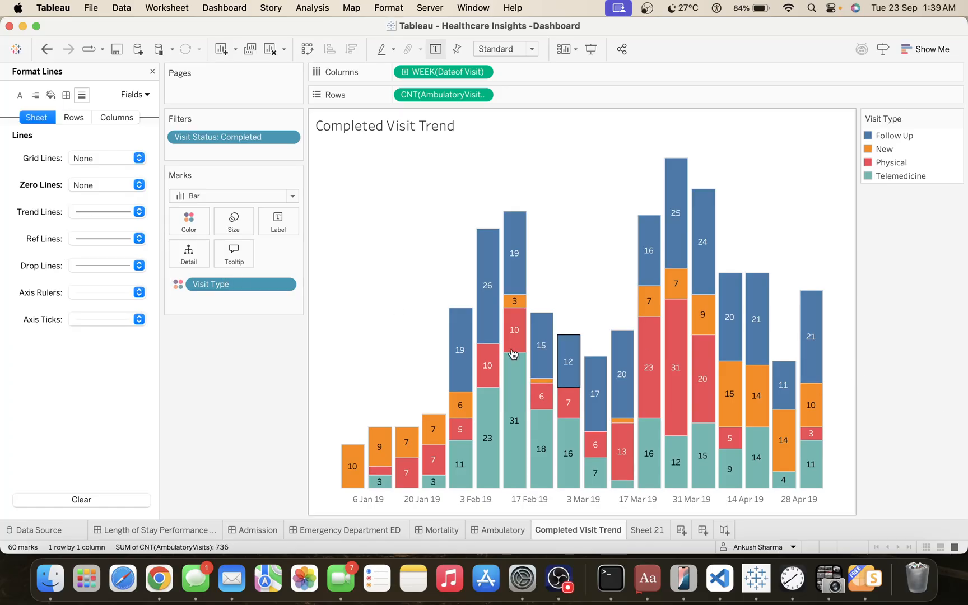
click(152, 71)
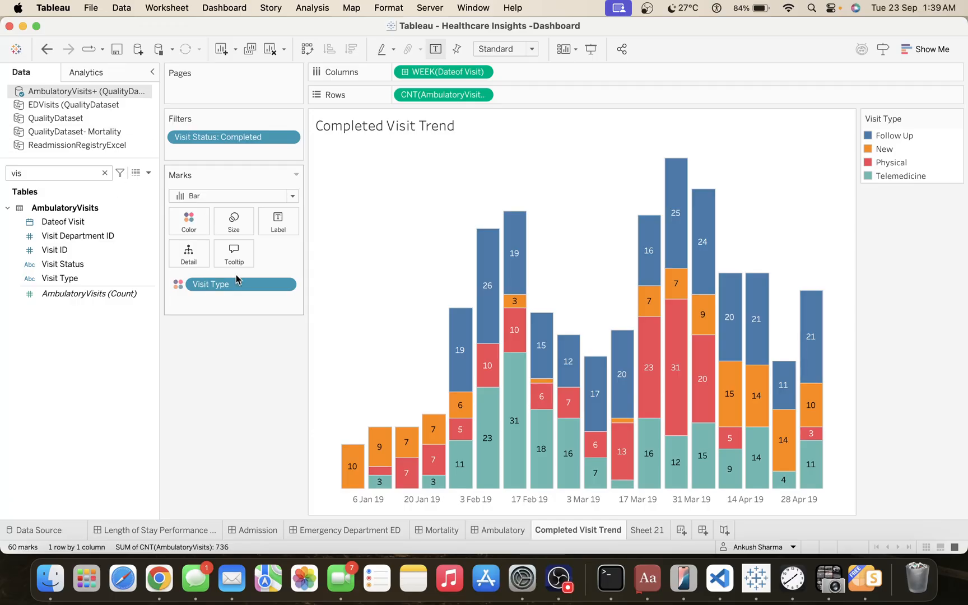
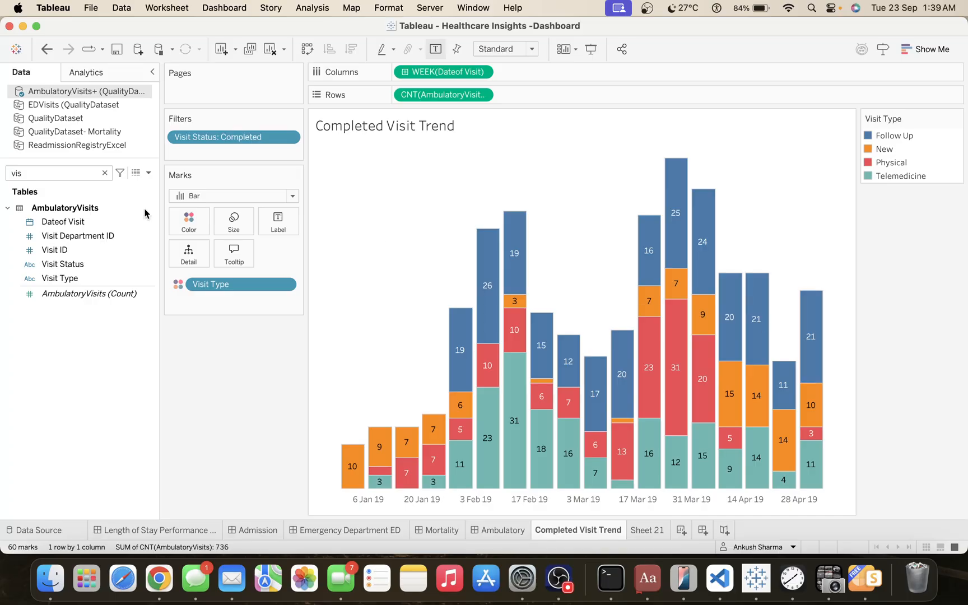
Try a per-cell reference line on the visit count set to Total and Sum, and remove it from the chart.
click(104, 76)
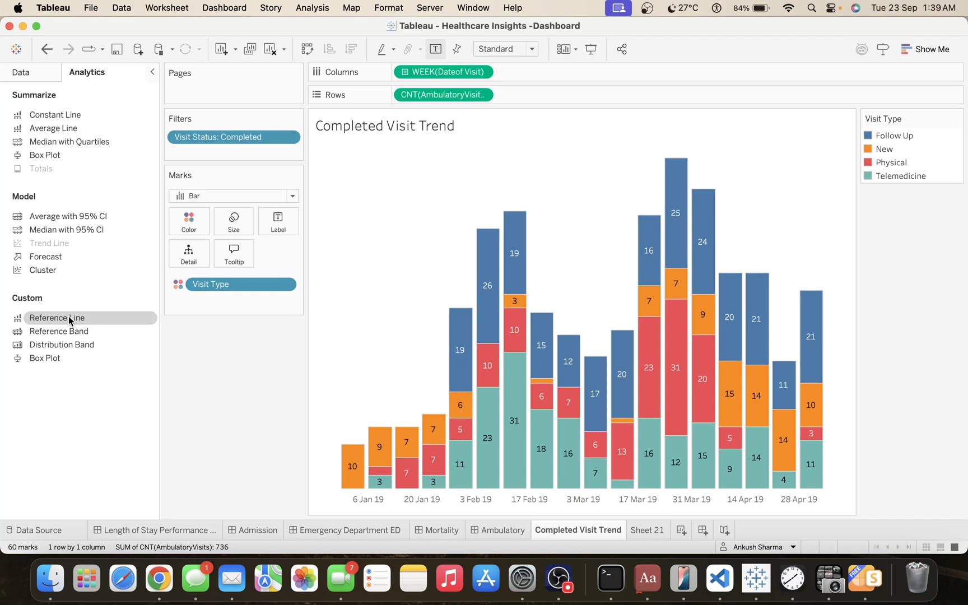
drag(70, 320, 521, 226)
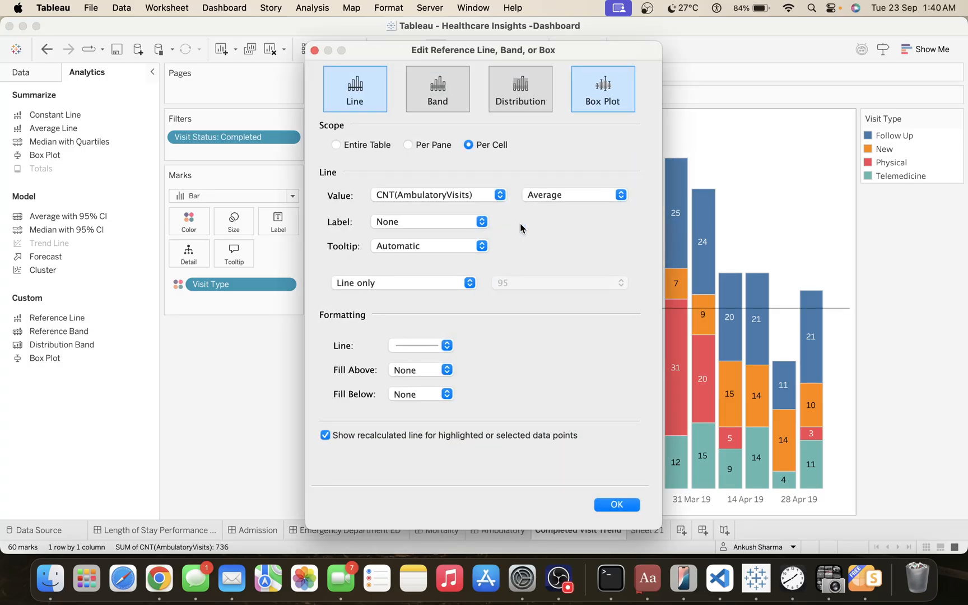
click(546, 194)
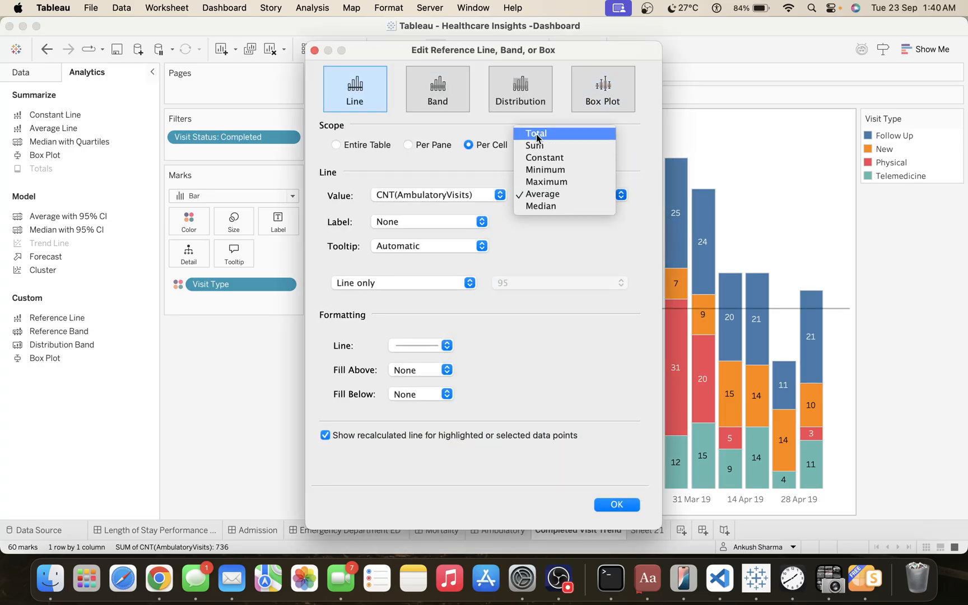
click(535, 133)
click(541, 194)
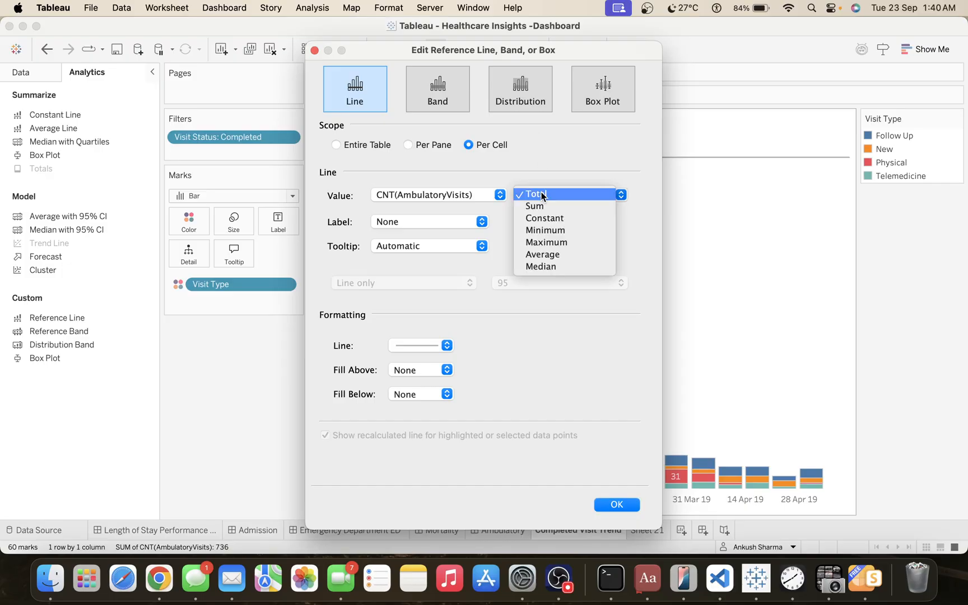
click(544, 207)
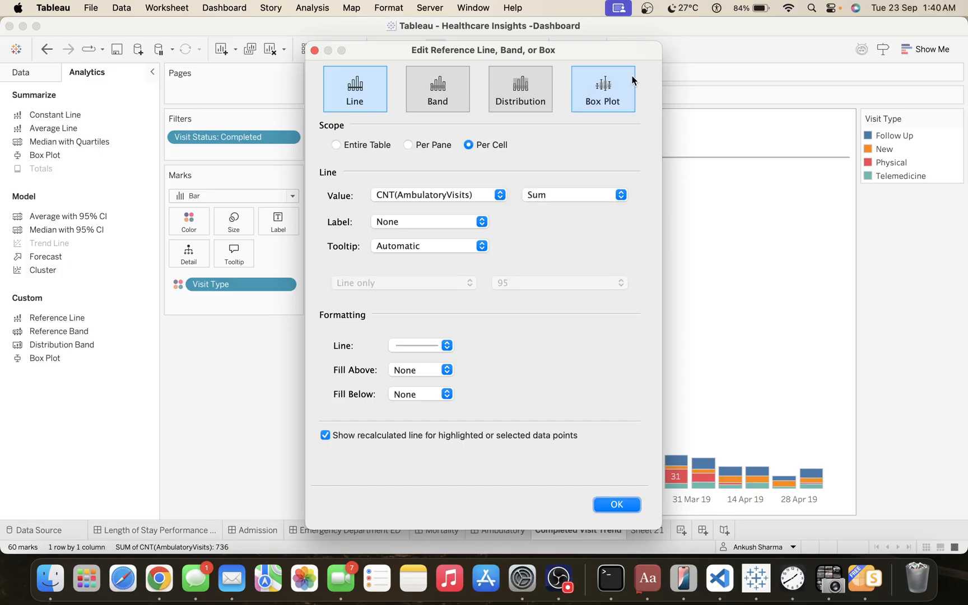
click(620, 507)
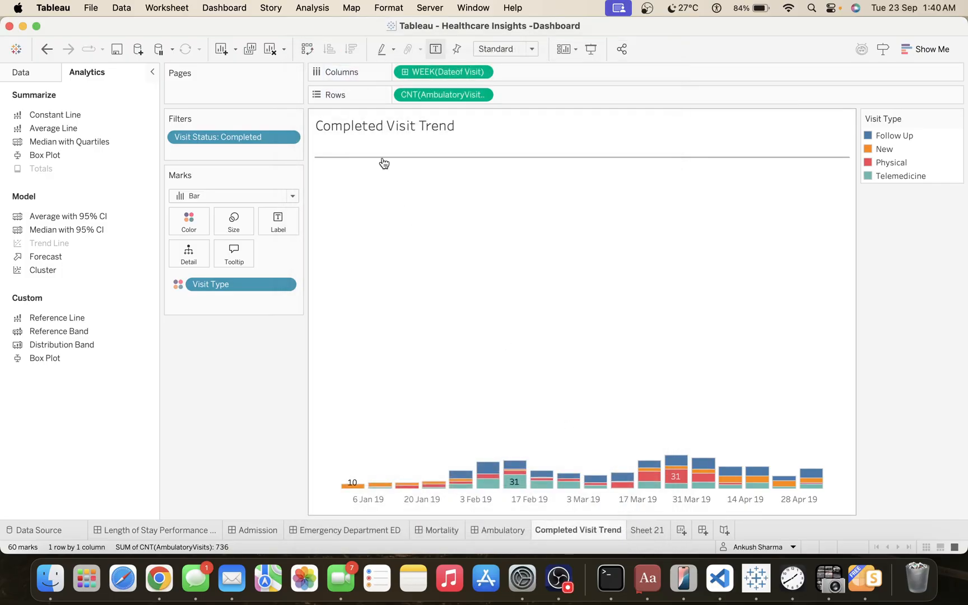
drag(354, 163, 253, 376)
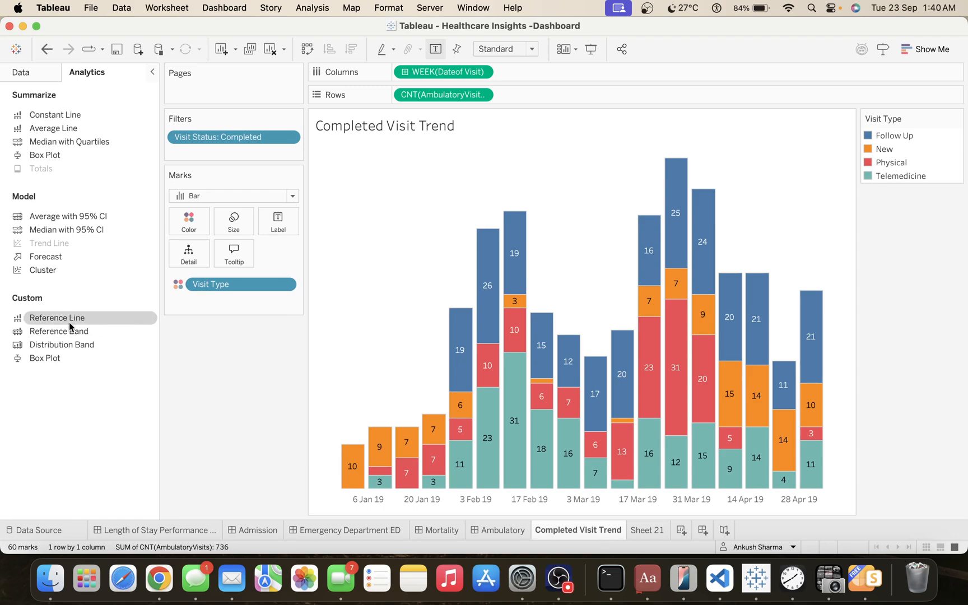
drag(70, 327, 526, 217)
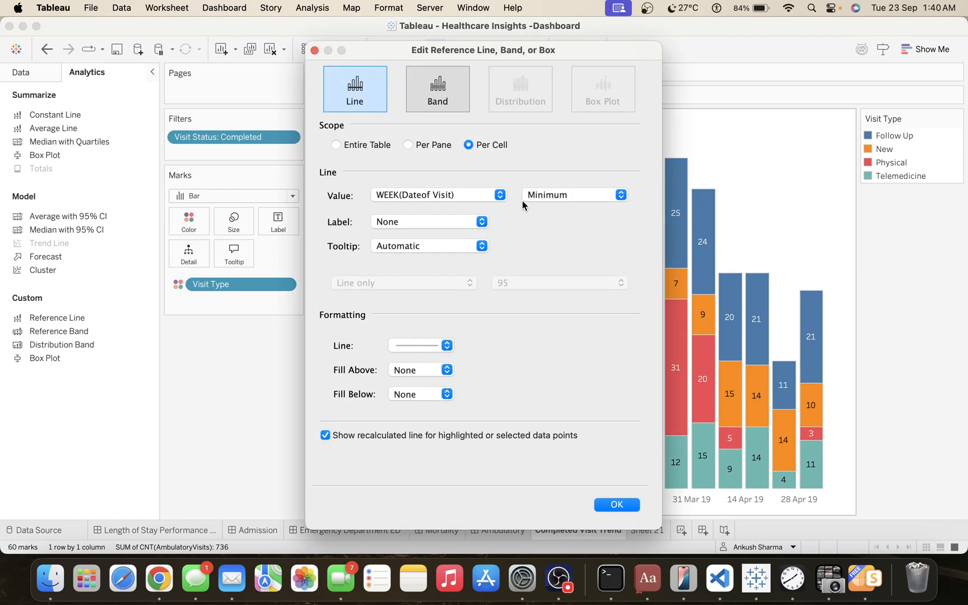
click(541, 194)
click(563, 297)
click(314, 50)
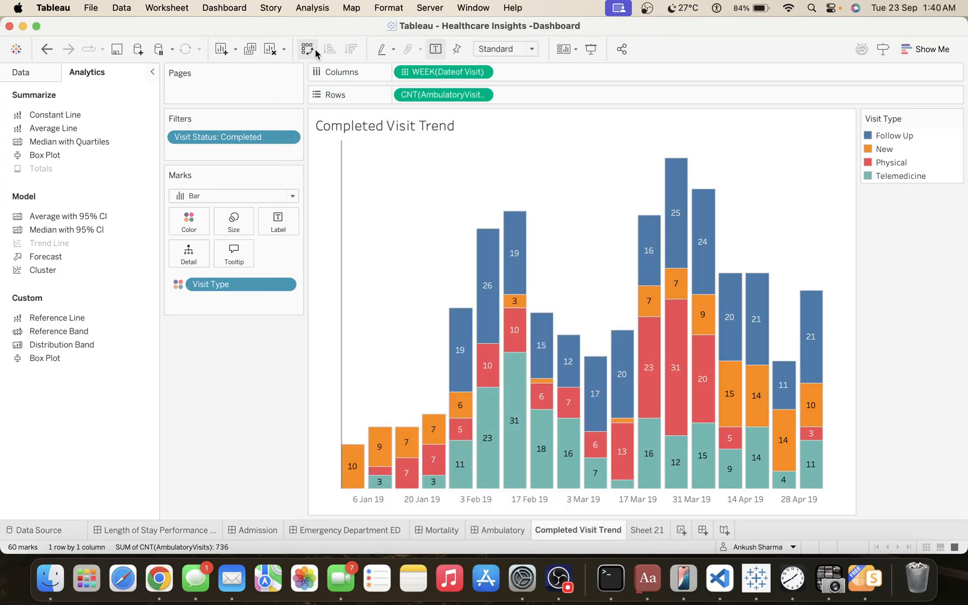
drag(342, 215, 251, 345)
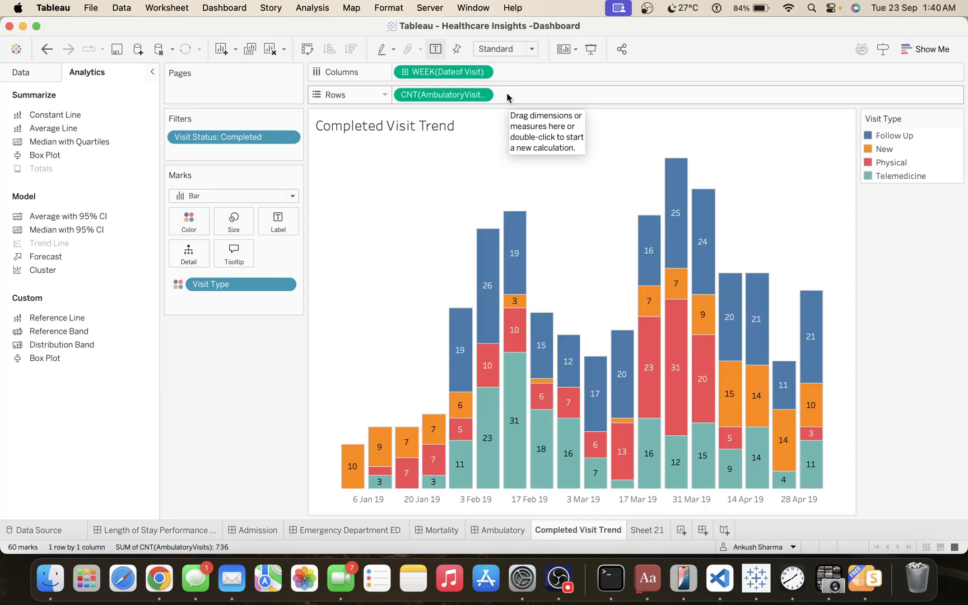
Add a second copy of the AmbulatoryVisits count to Rows, without Visit Type and with the Shape mark type.
drag(471, 99, 583, 92)
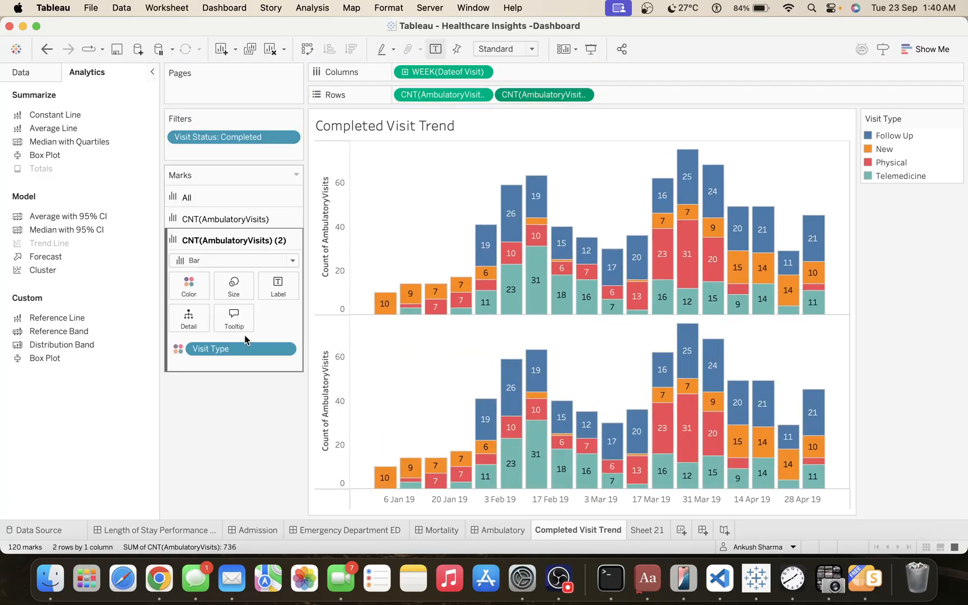
drag(235, 348, 230, 408)
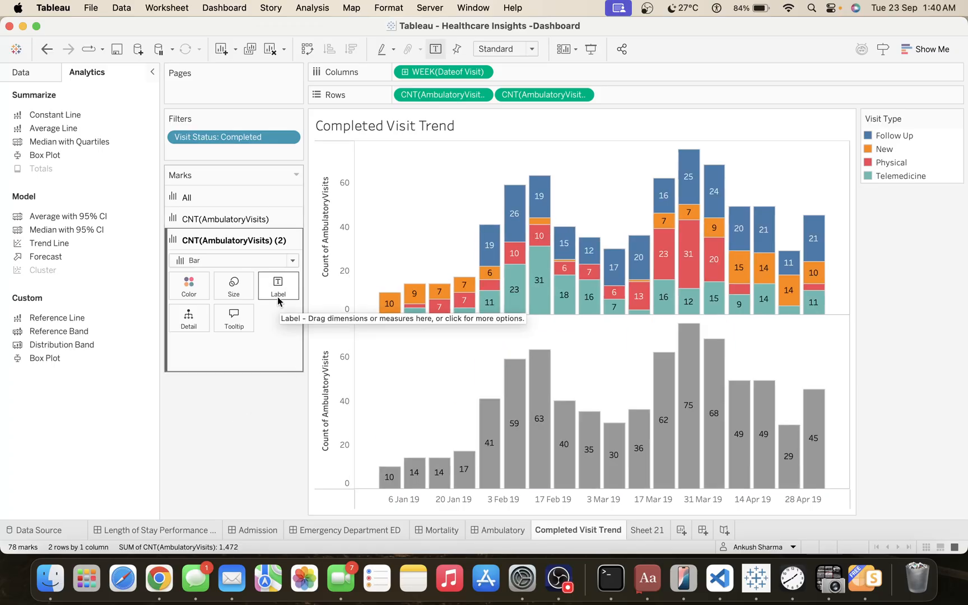
click(190, 262)
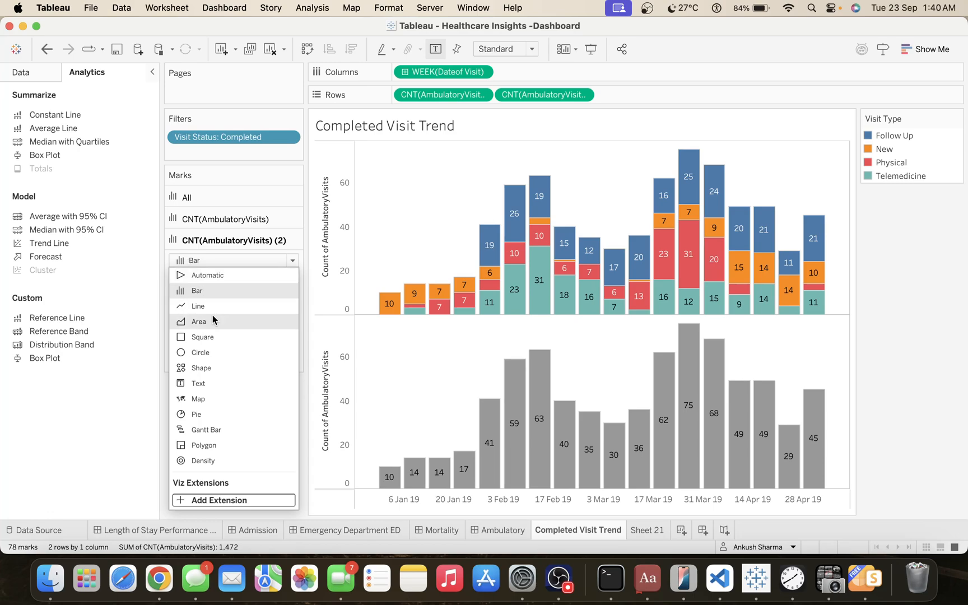
click(207, 366)
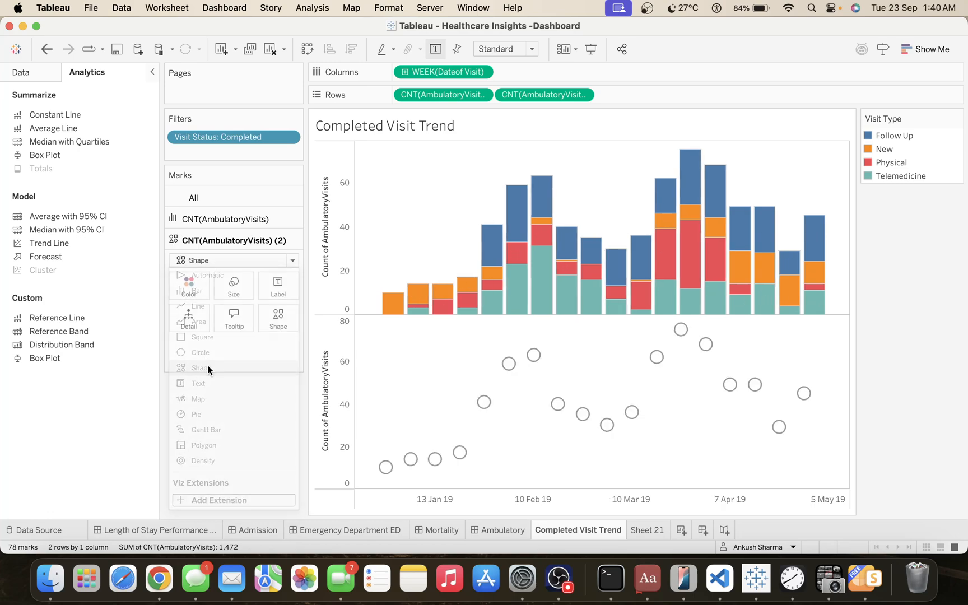
Set the opacity of the second visit count's shape marks to 0%.
click(286, 316)
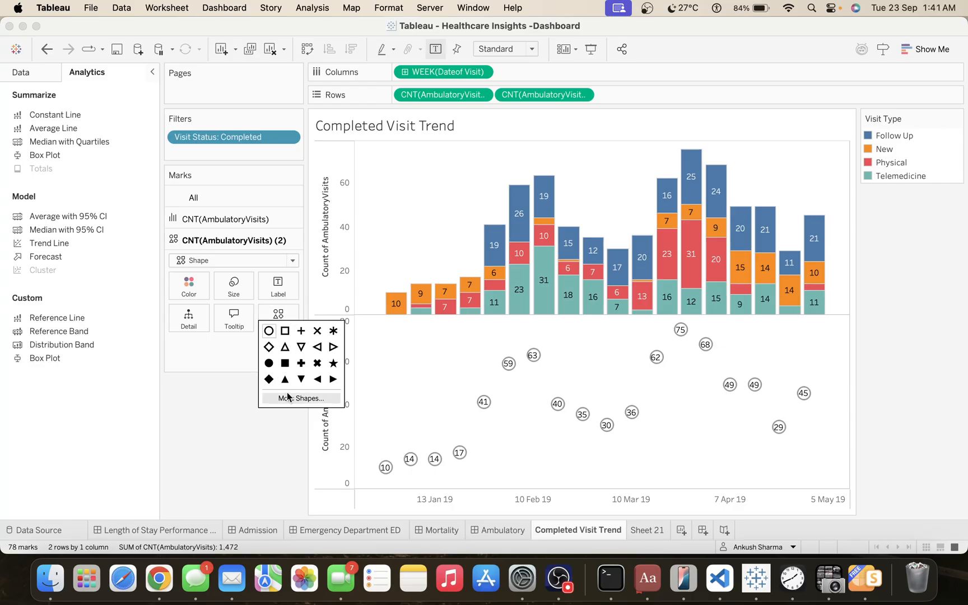
click(189, 284)
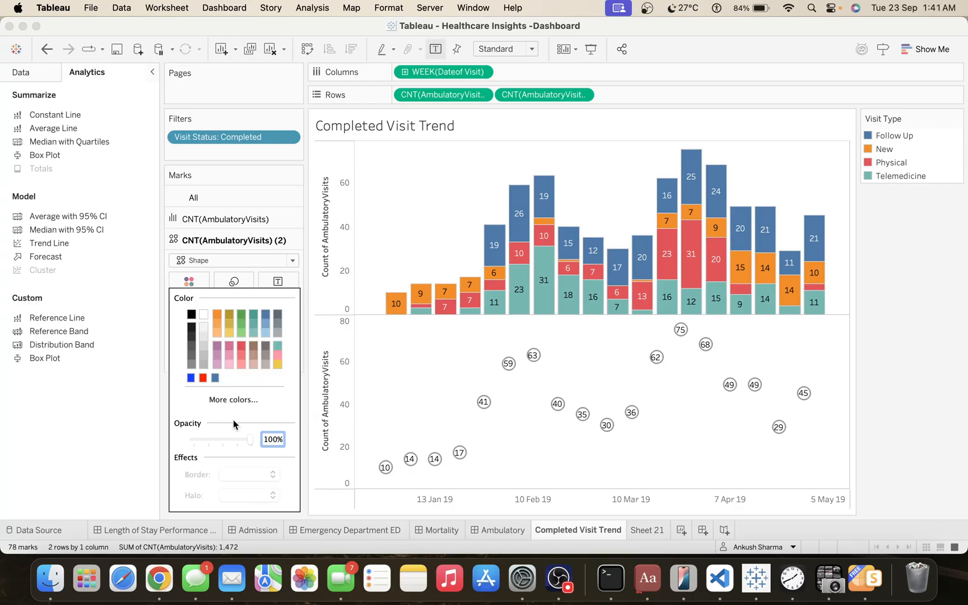
drag(249, 440, 159, 443)
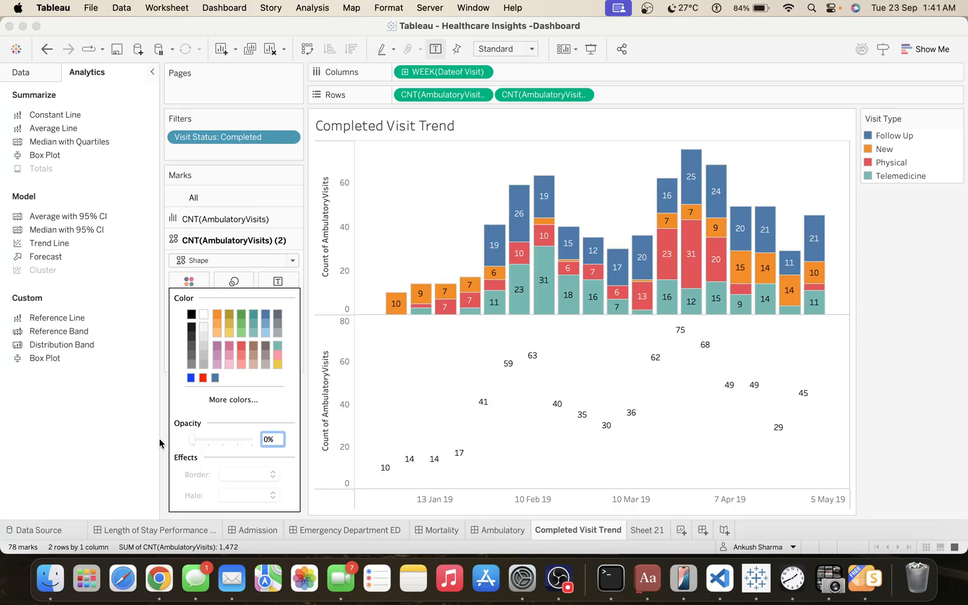
click(894, 346)
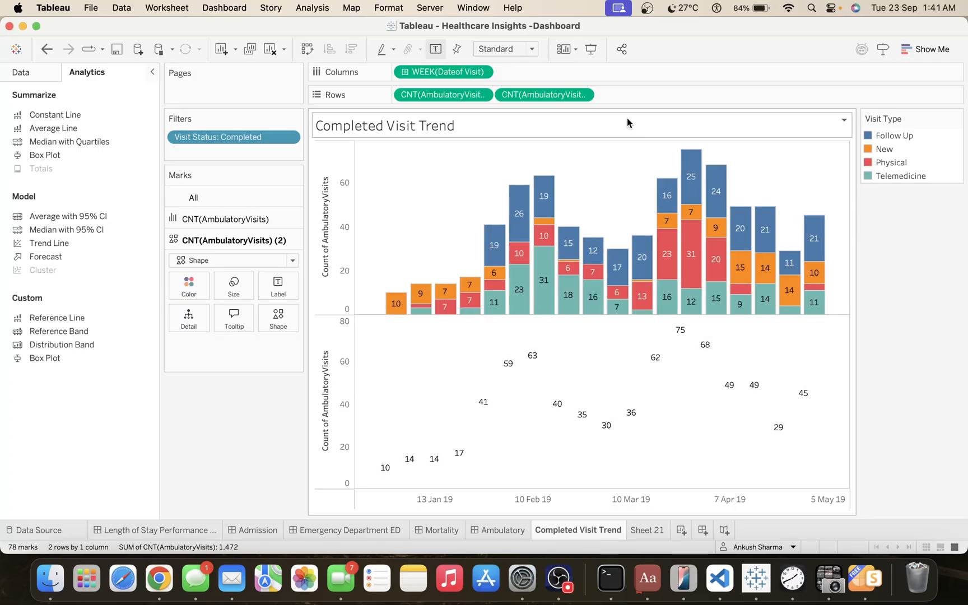
Overlay the second visit count on the stacked bars as a dual axis.
right_click(570, 94)
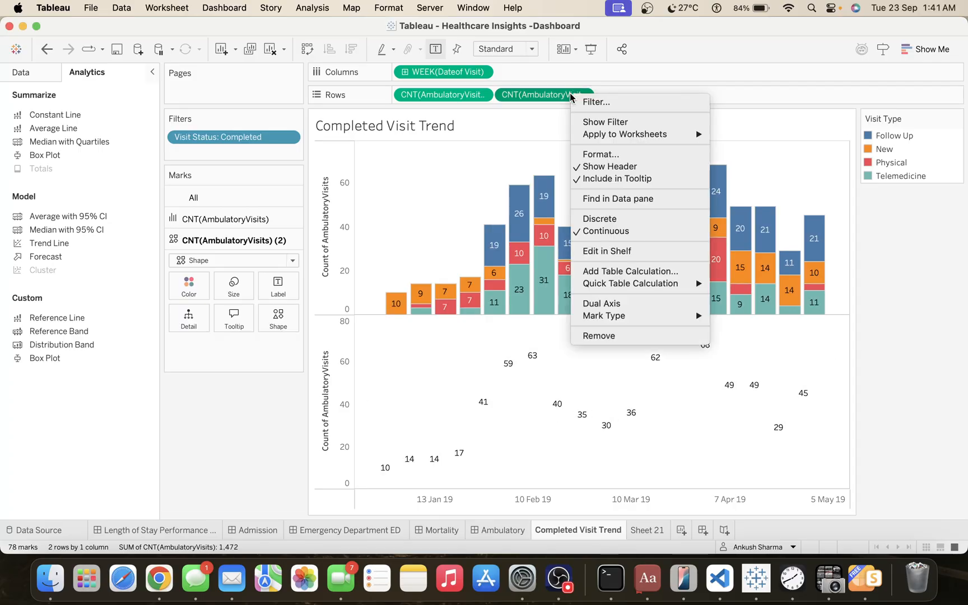
click(611, 303)
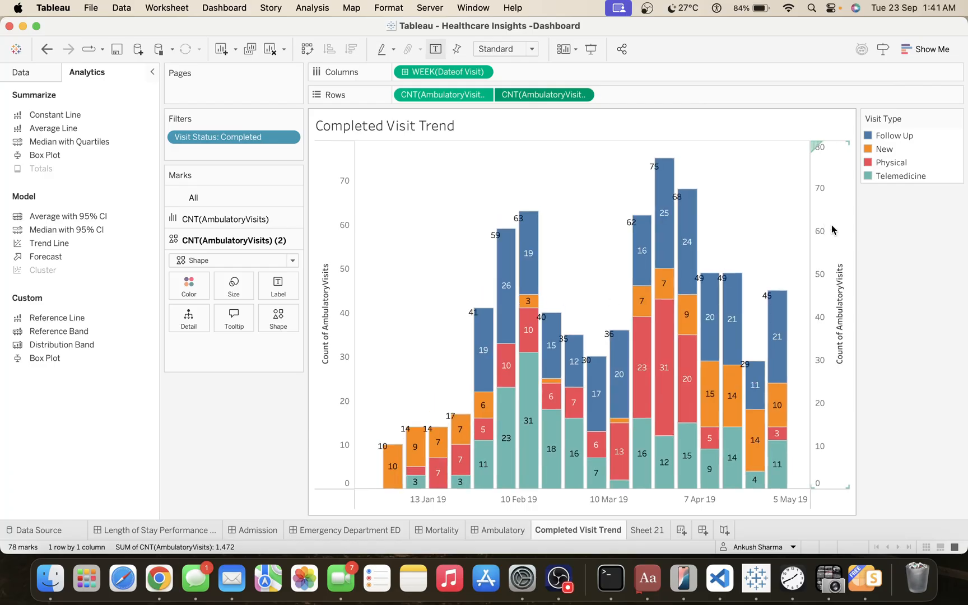
Synchronize the secondary count axis with the primary one and hide its header.
click(833, 230)
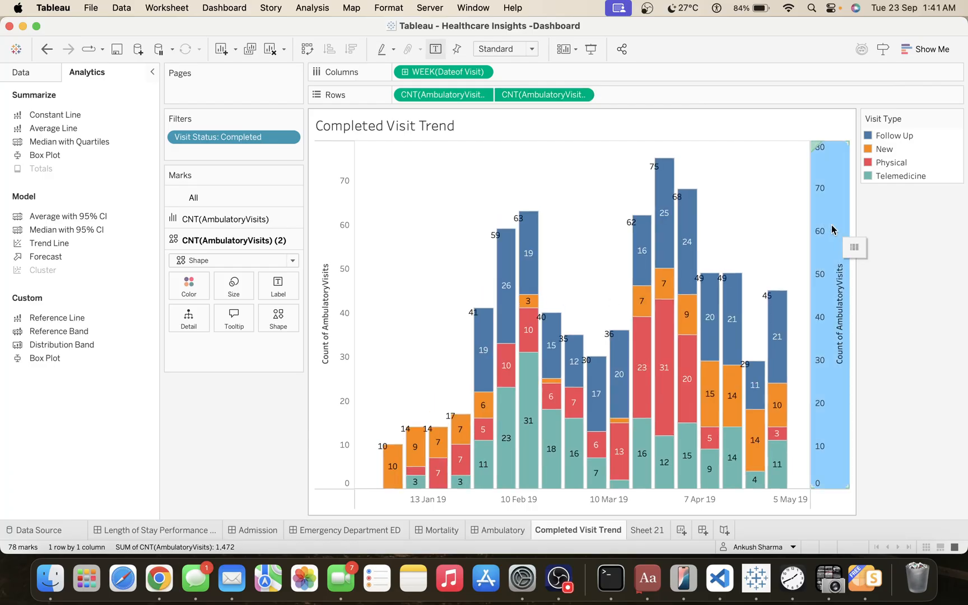
right_click(832, 229)
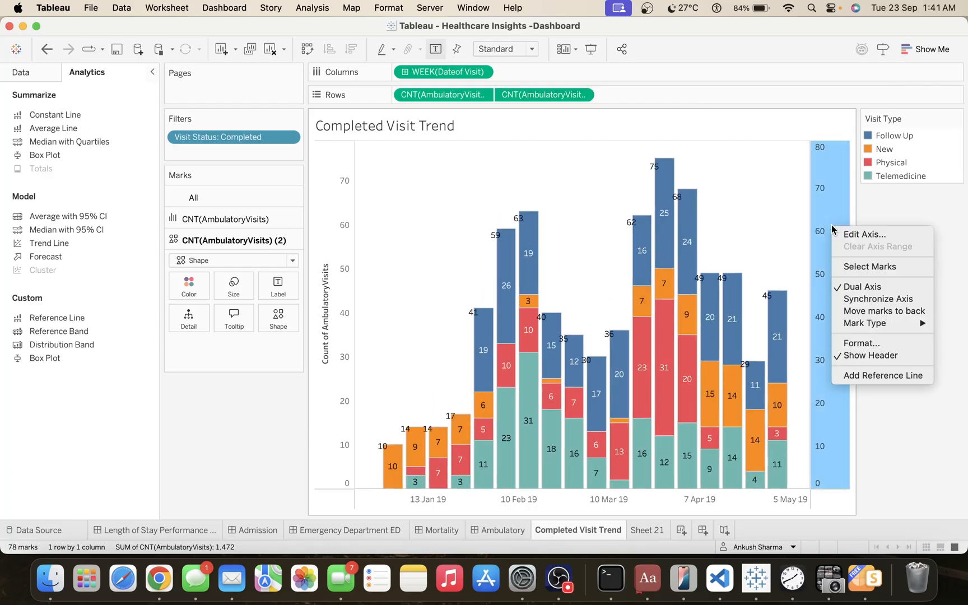
click(877, 300)
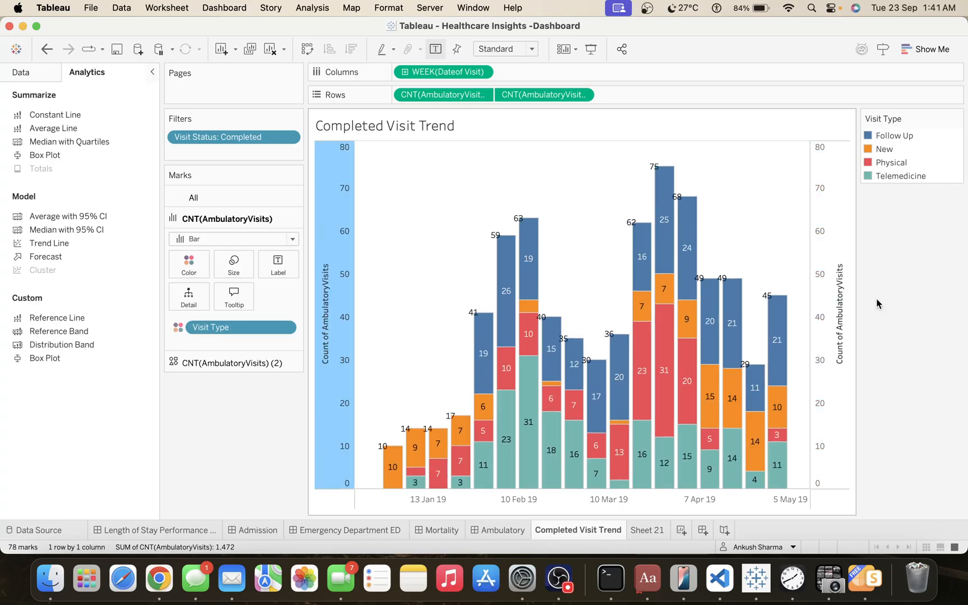
right_click(833, 266)
click(869, 392)
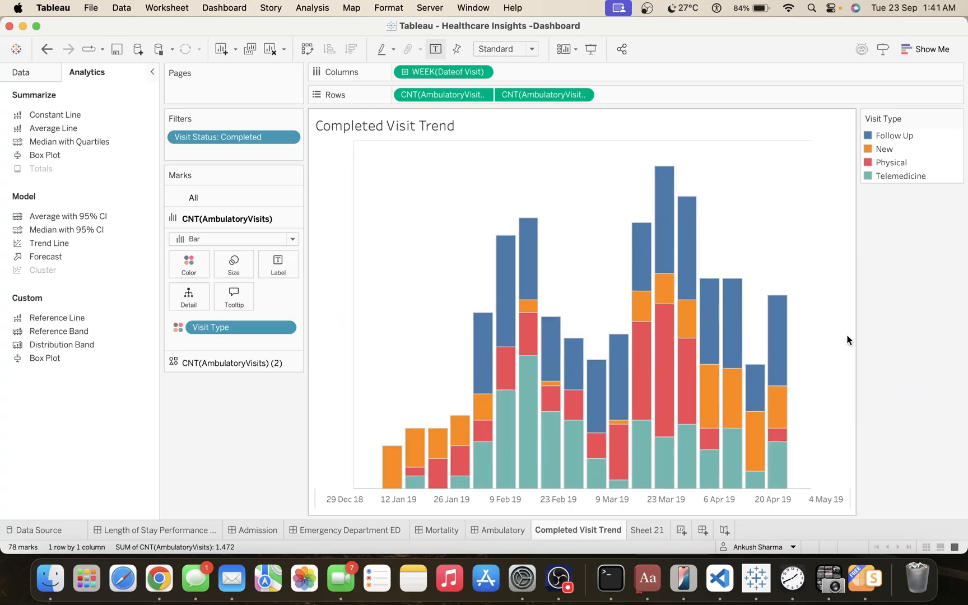
Align the second visit count's total labels to the top vertically and to the right horizontally.
click(539, 94)
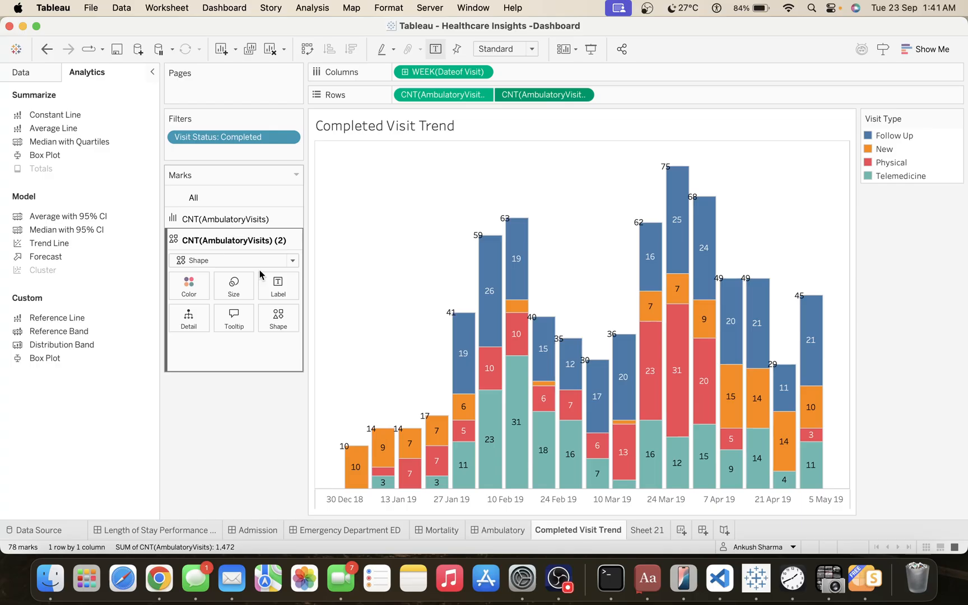
click(285, 286)
click(350, 387)
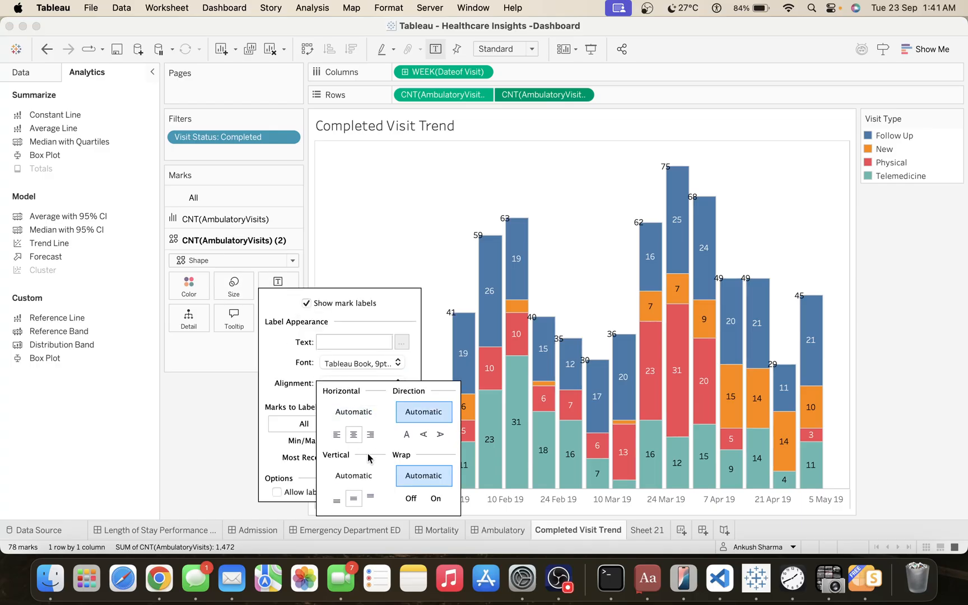
click(373, 498)
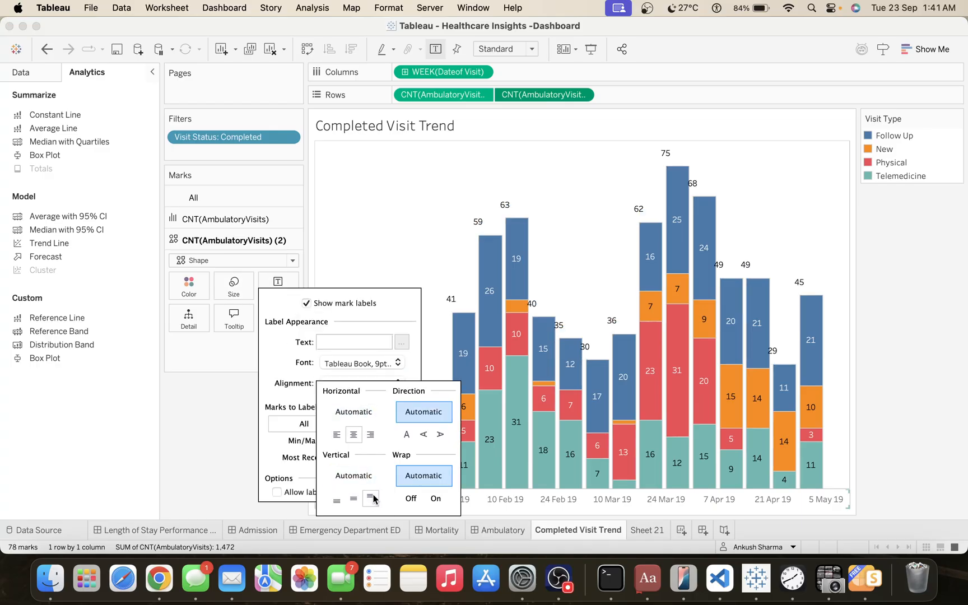
click(369, 436)
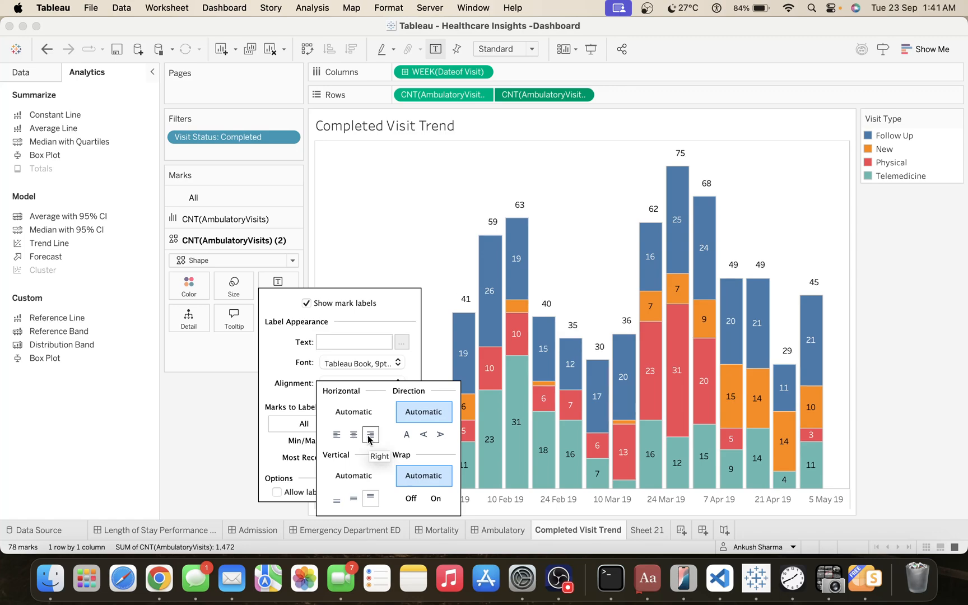
click(223, 440)
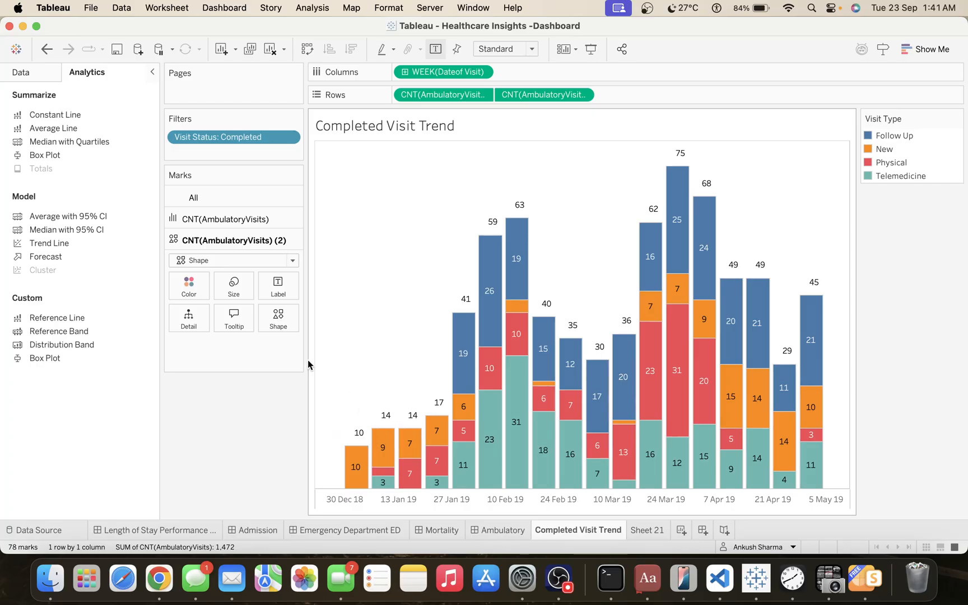
Reduce the size of the second visit count's invisible shape marks so the total labels sit close above the bars.
click(240, 296)
click(244, 308)
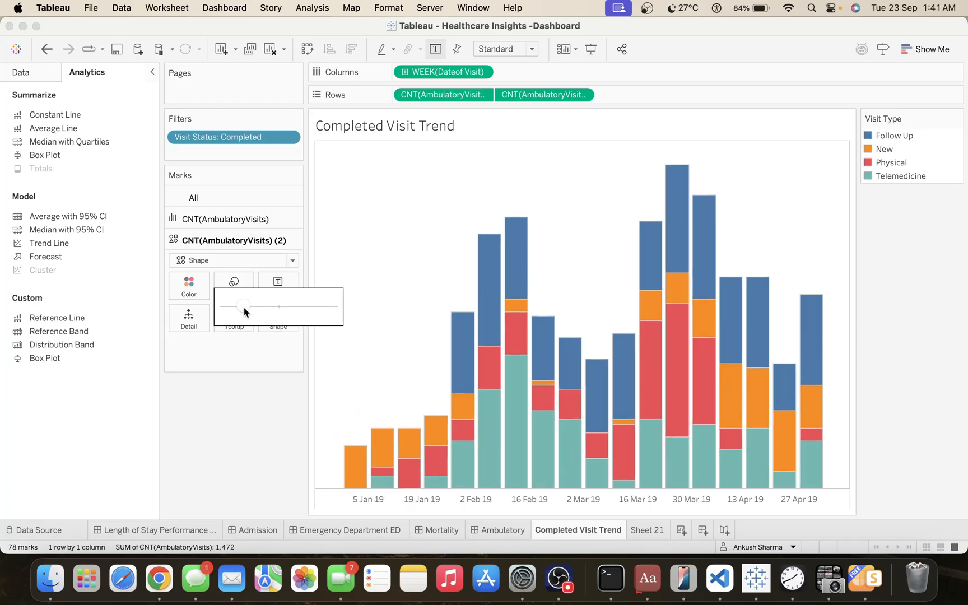
drag(244, 312, 234, 311)
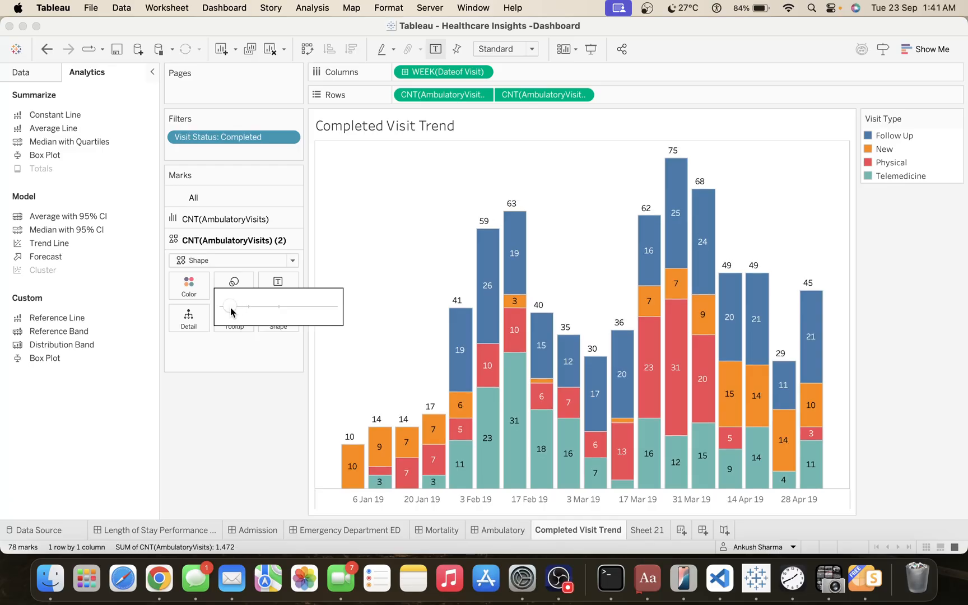
drag(233, 312, 229, 312)
click(242, 395)
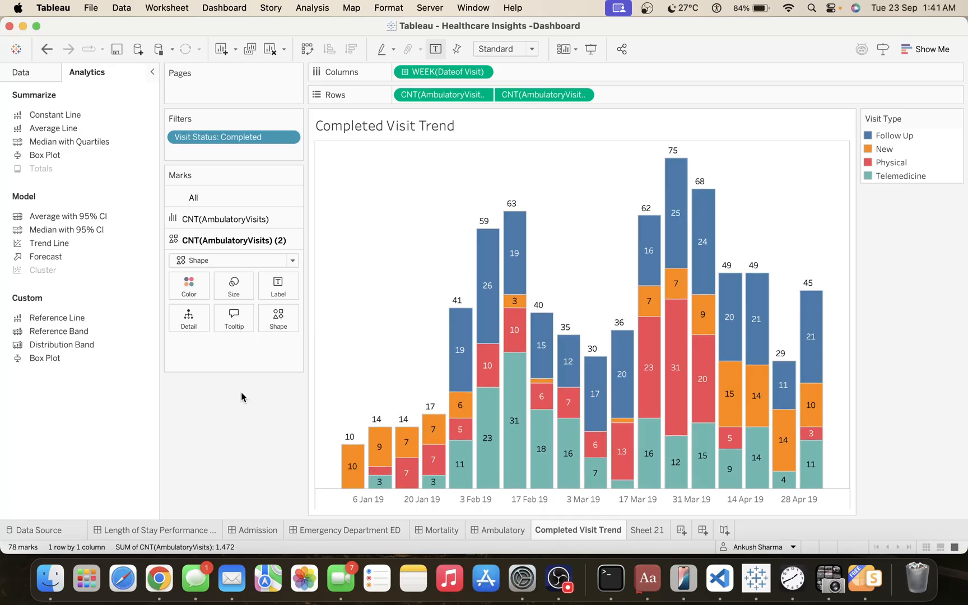
Try horizontally centred and vertically middle alignments for the second visit count's total labels, ending back at top right.
click(280, 288)
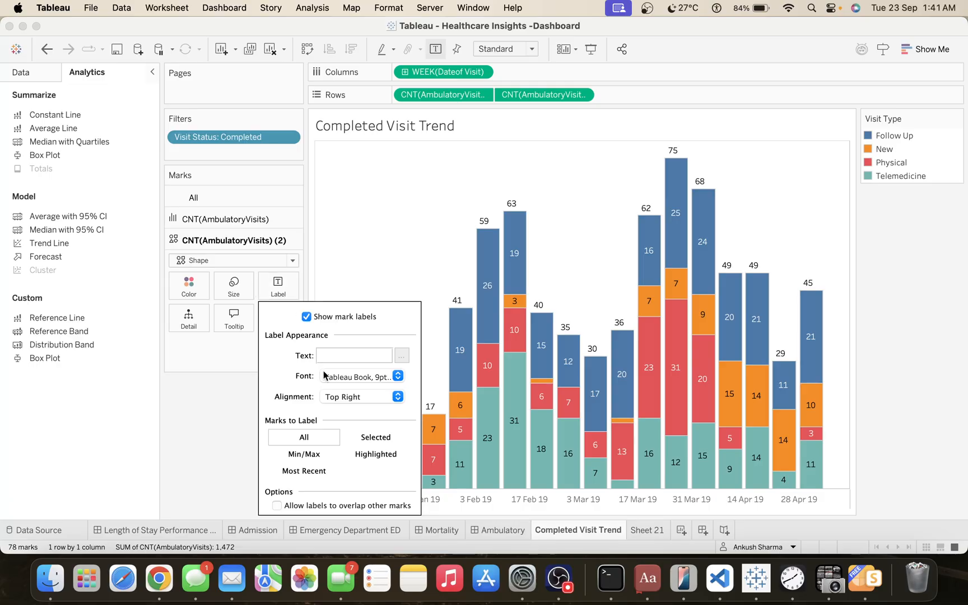
click(355, 401)
click(353, 448)
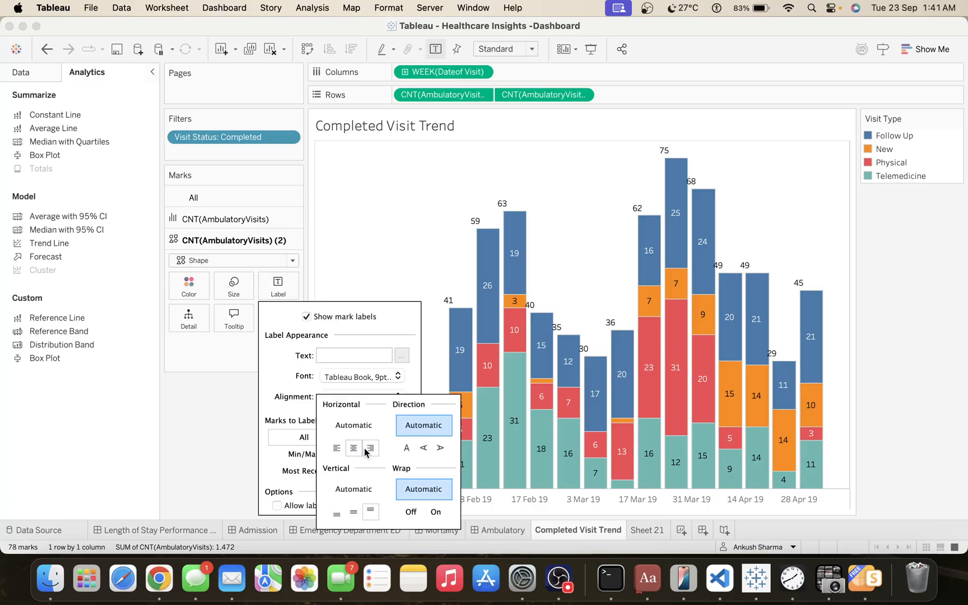
click(353, 511)
click(370, 452)
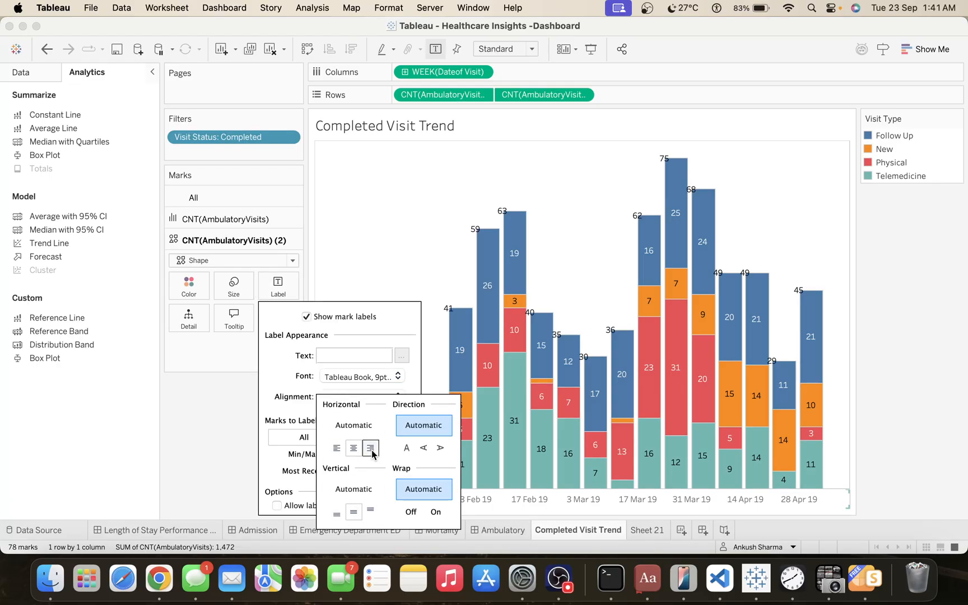
click(354, 448)
click(370, 448)
click(371, 511)
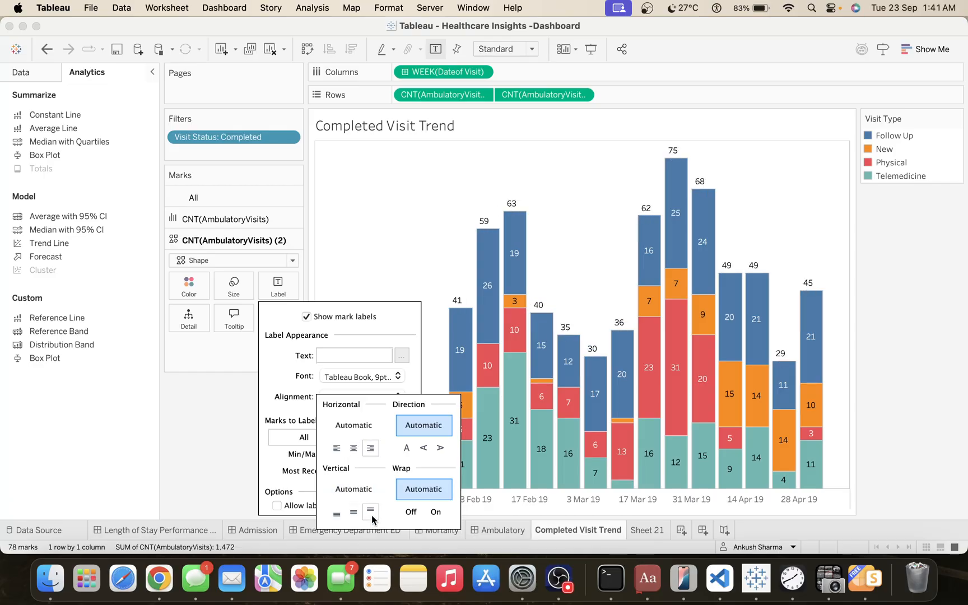
click(225, 485)
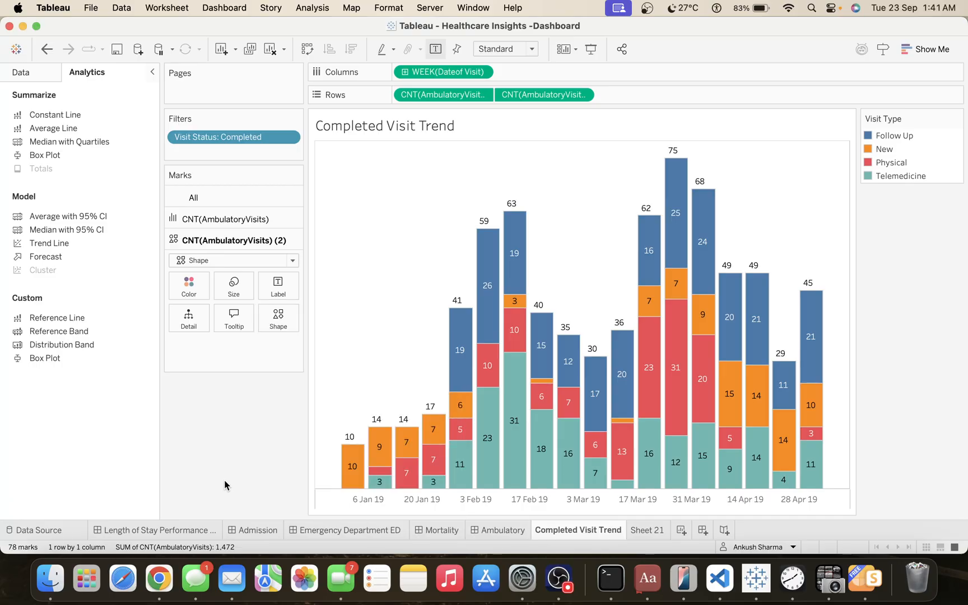
click(279, 286)
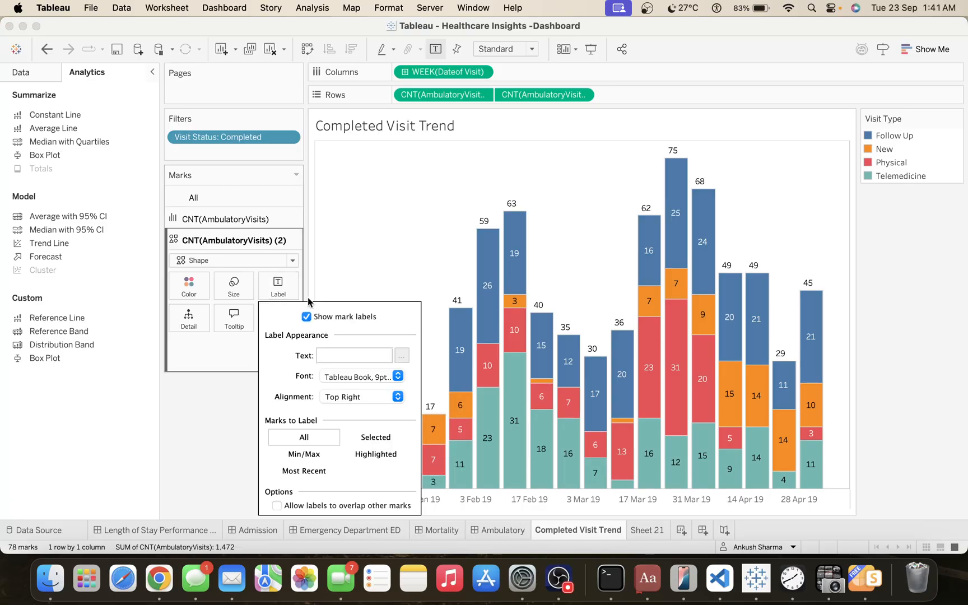
click(210, 394)
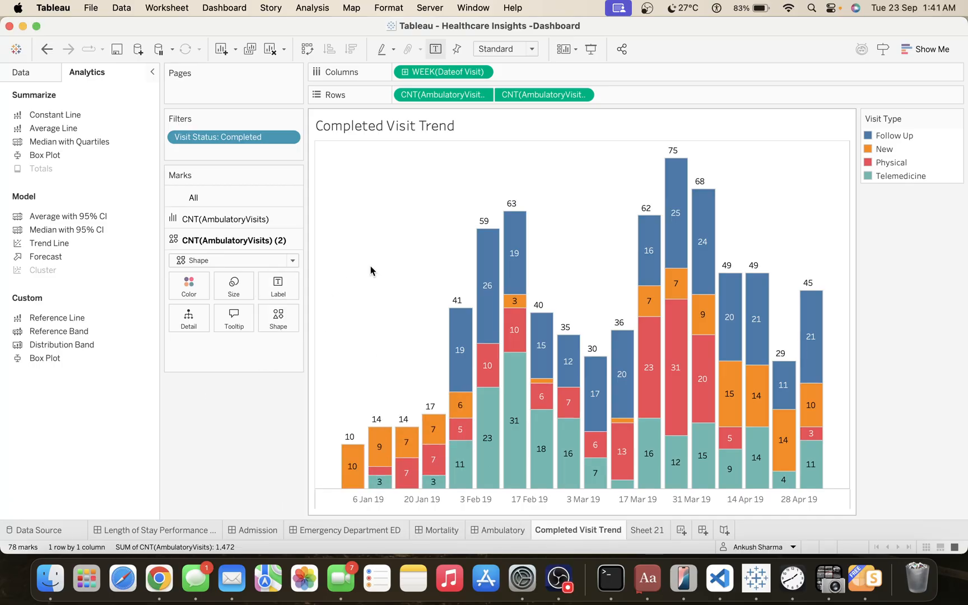
Add the visit count to the second count's label and set that label's font to Arial.
drag(530, 96, 280, 297)
click(278, 285)
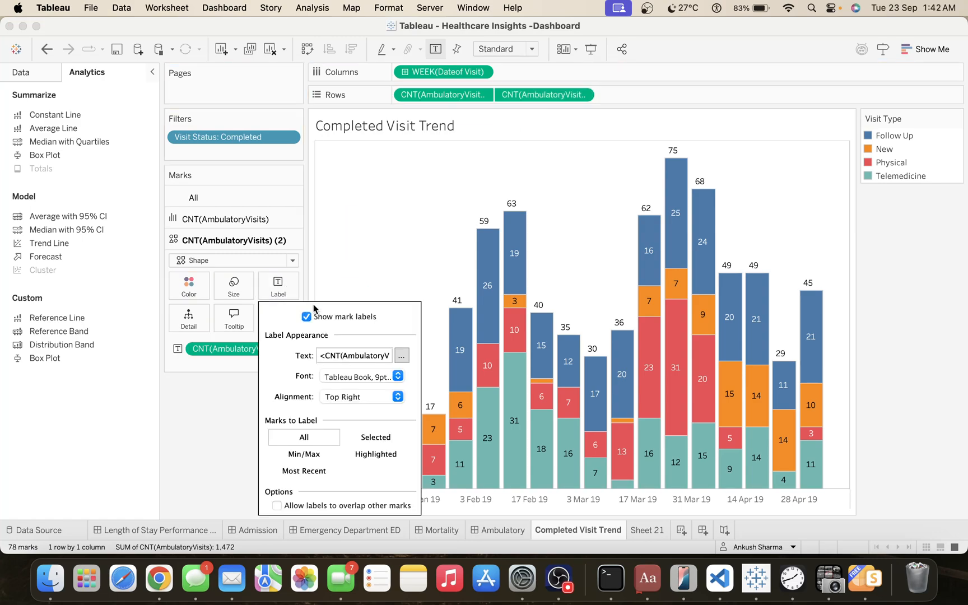
click(402, 354)
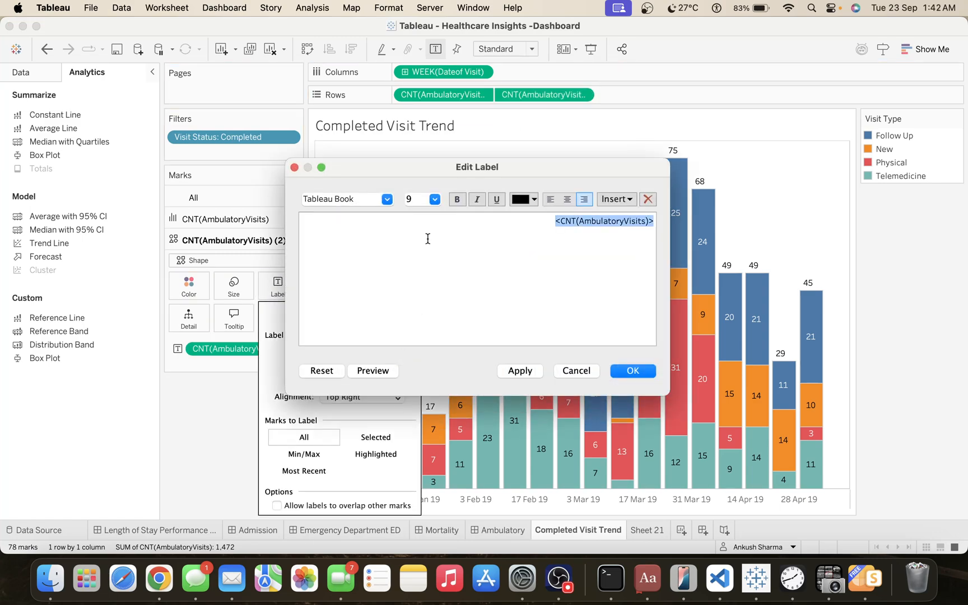
click(389, 202)
text(arial)
key(Return)
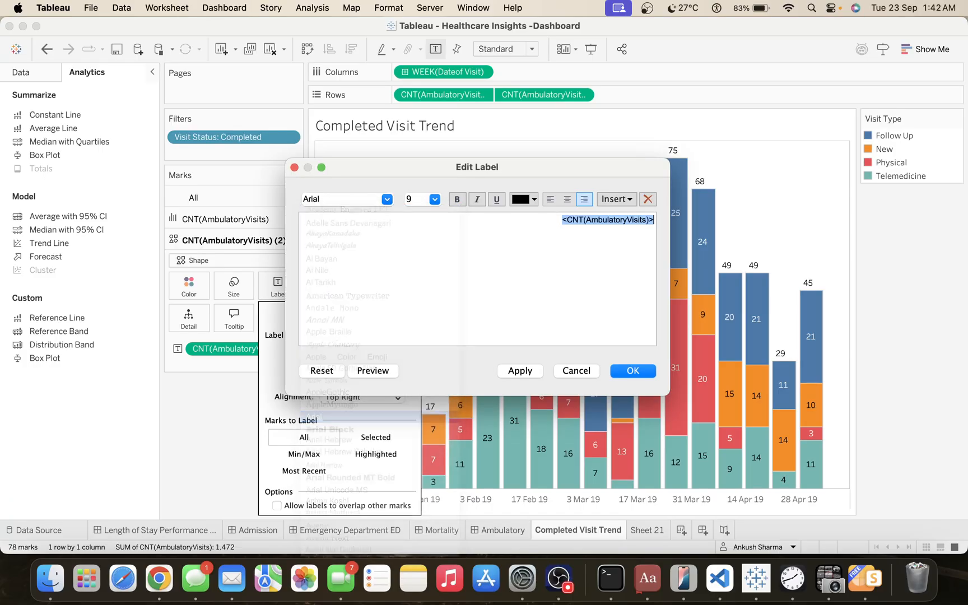
click(627, 374)
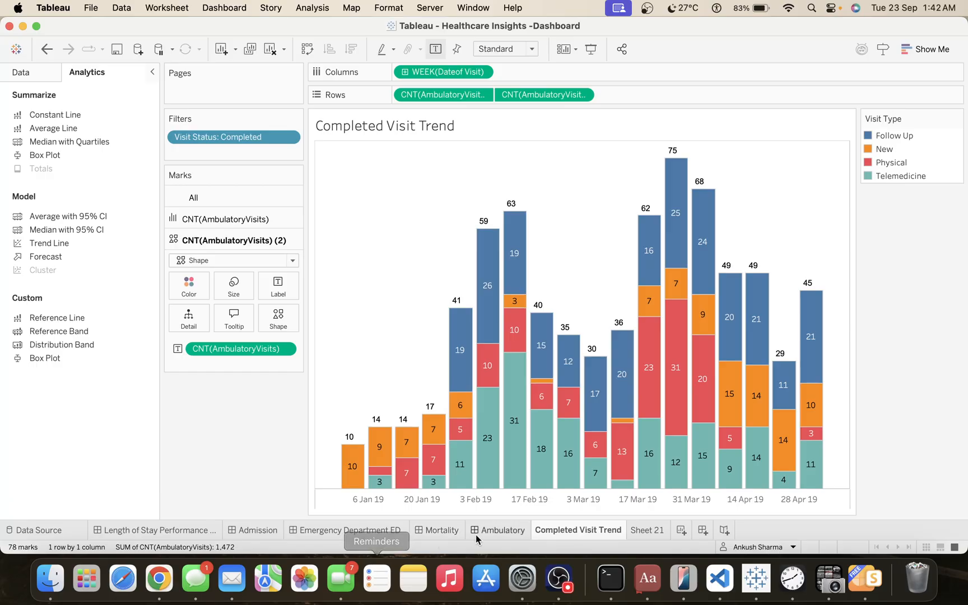
Assign the Seattle Grays palette to the visit types in the completed-visit bars.
click(489, 530)
click(556, 530)
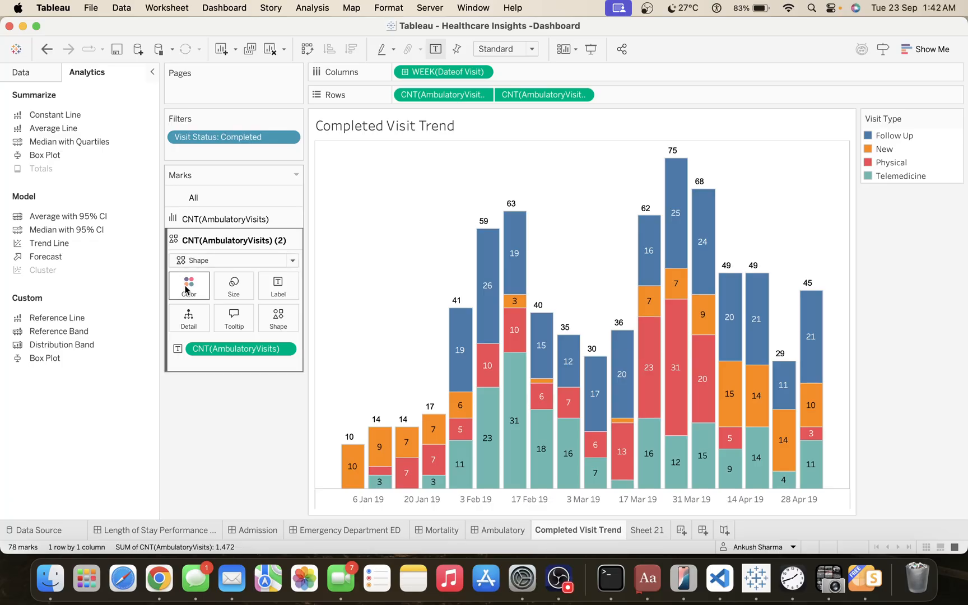
click(224, 216)
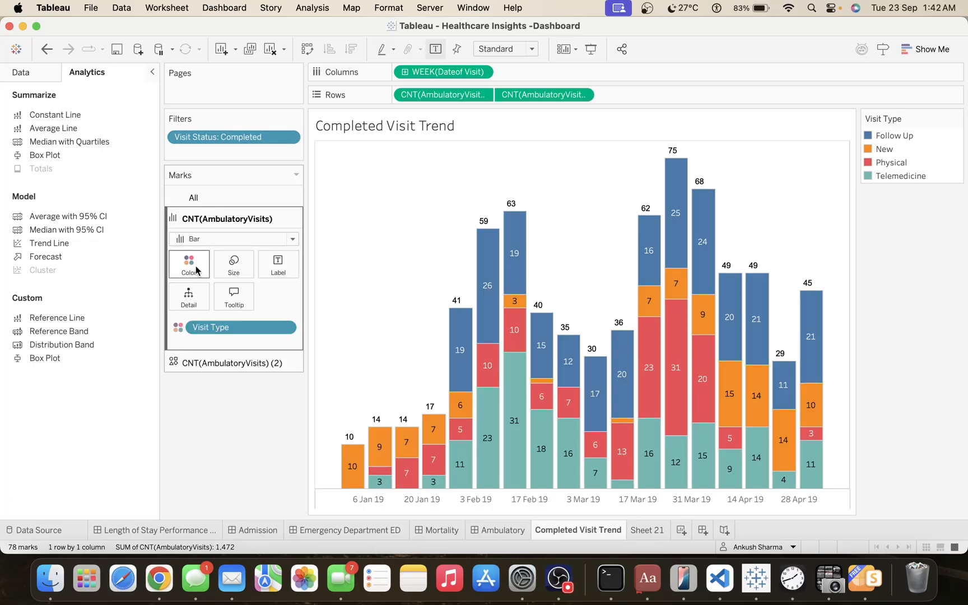
click(196, 272)
click(230, 296)
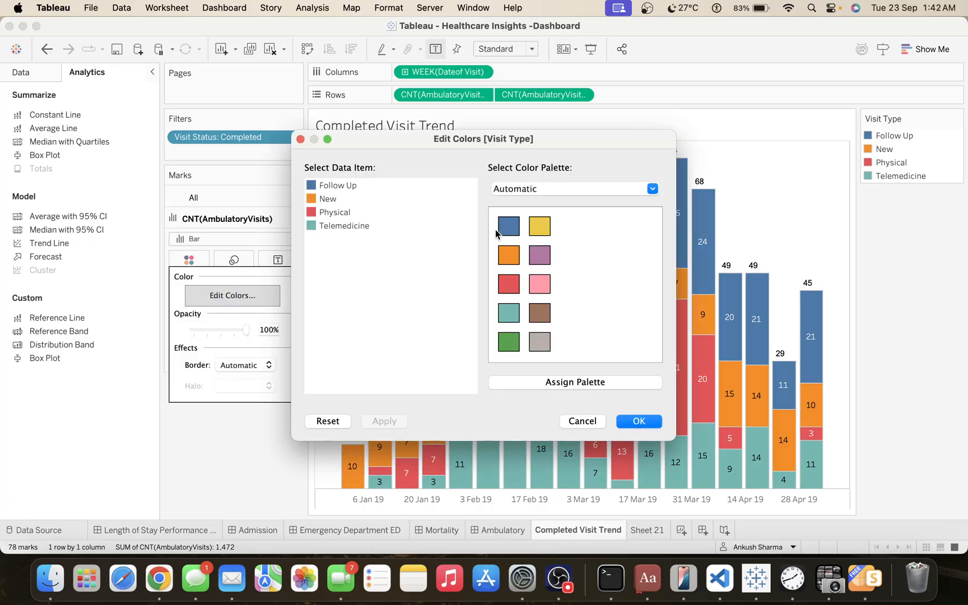
click(559, 193)
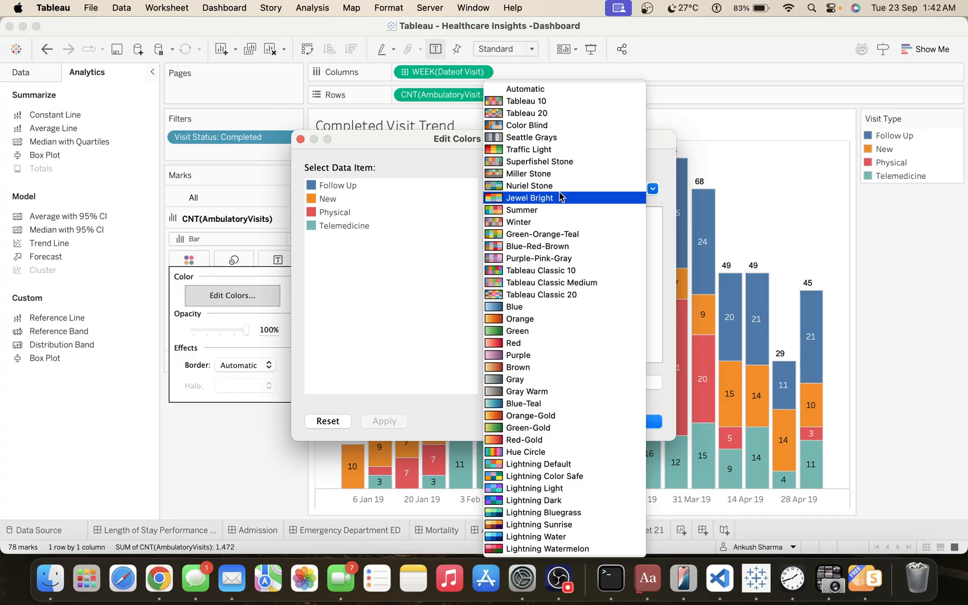
click(544, 140)
click(570, 383)
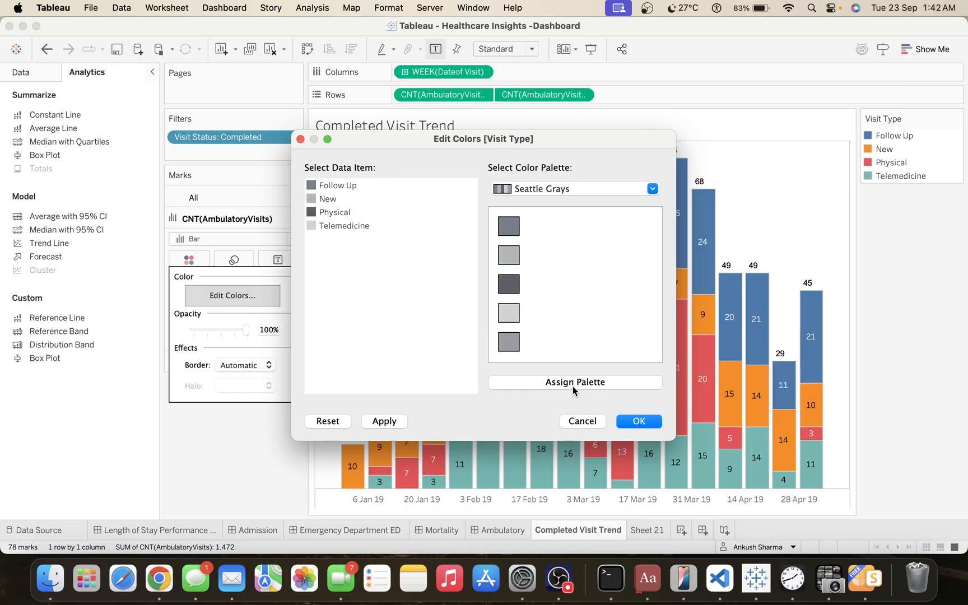
click(640, 420)
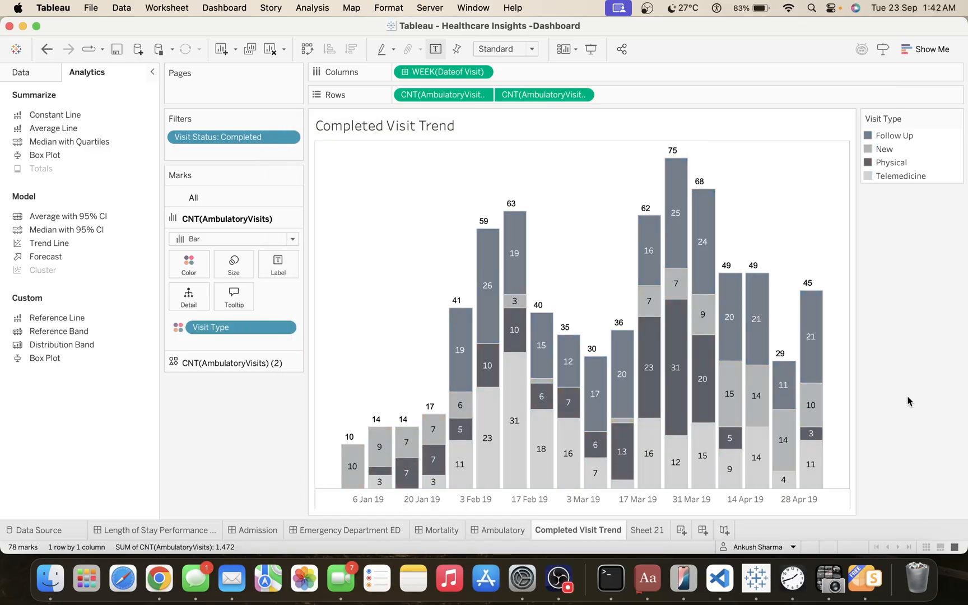
Assign the Color Blind palette to the visit types in the completed-visit bars.
click(188, 274)
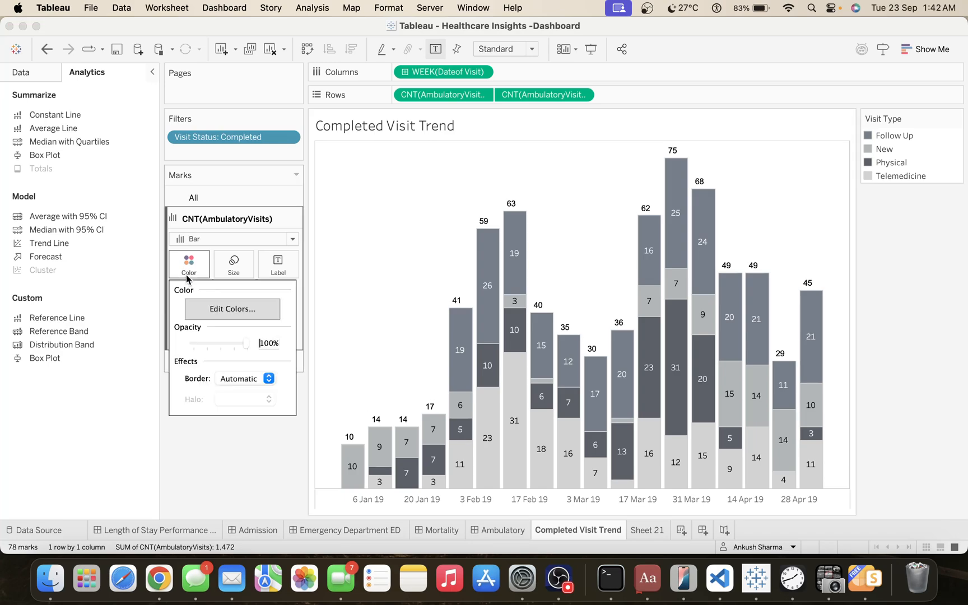
click(232, 309)
click(551, 192)
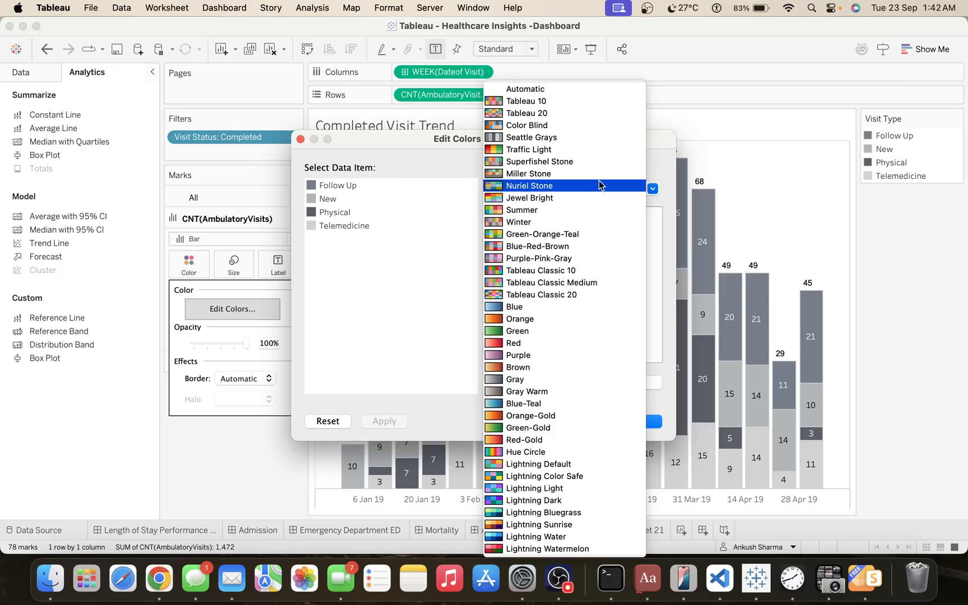
click(566, 126)
click(575, 381)
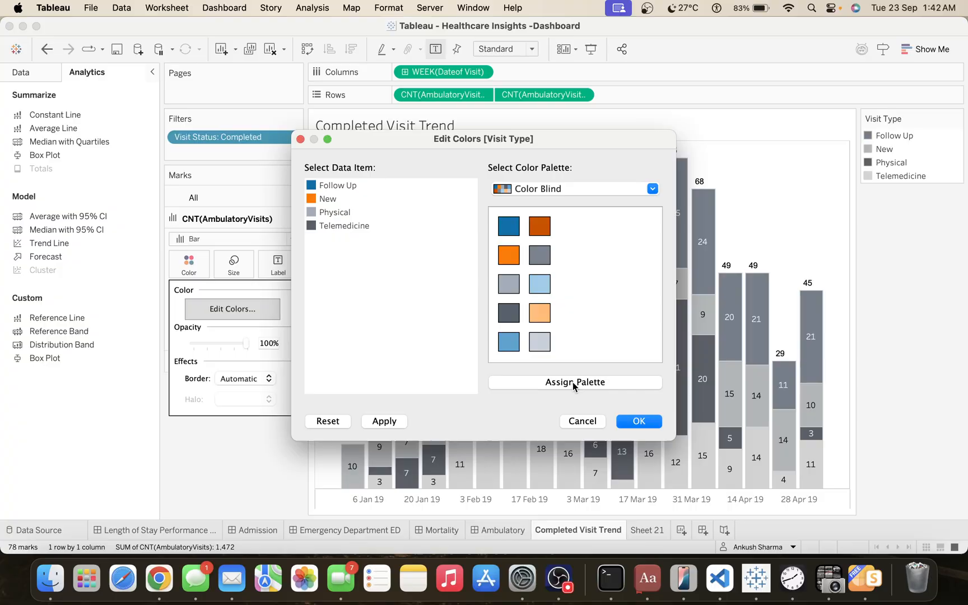
click(631, 421)
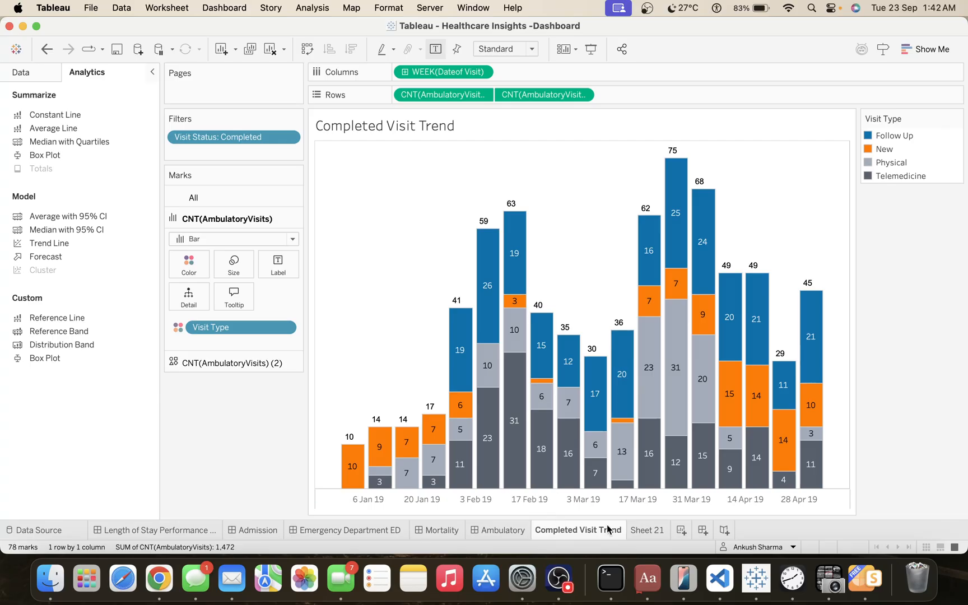
Duplicate the New Visits KPI sheet from the Ambulatory dashboard.
mouse_move(503, 535)
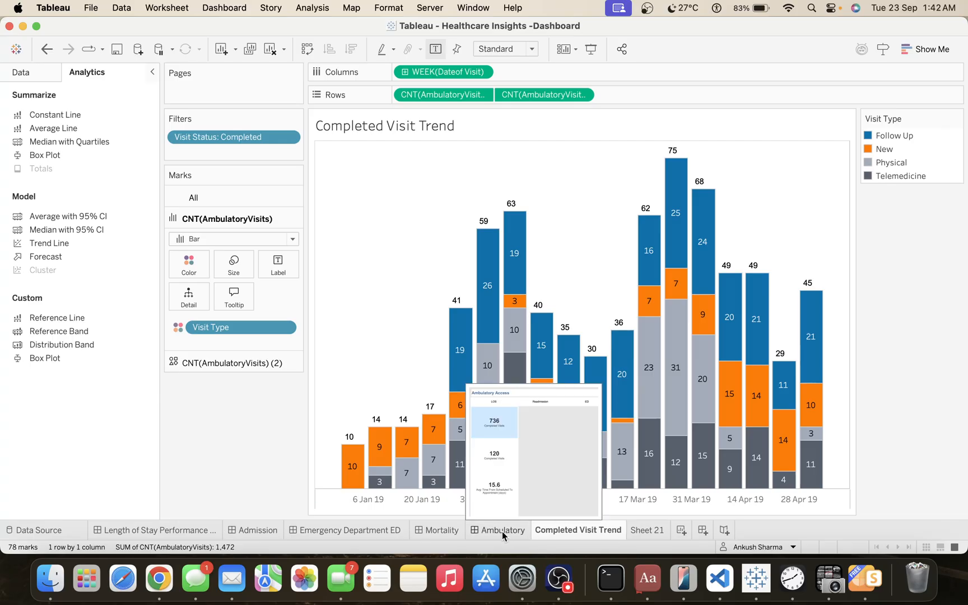
click(502, 531)
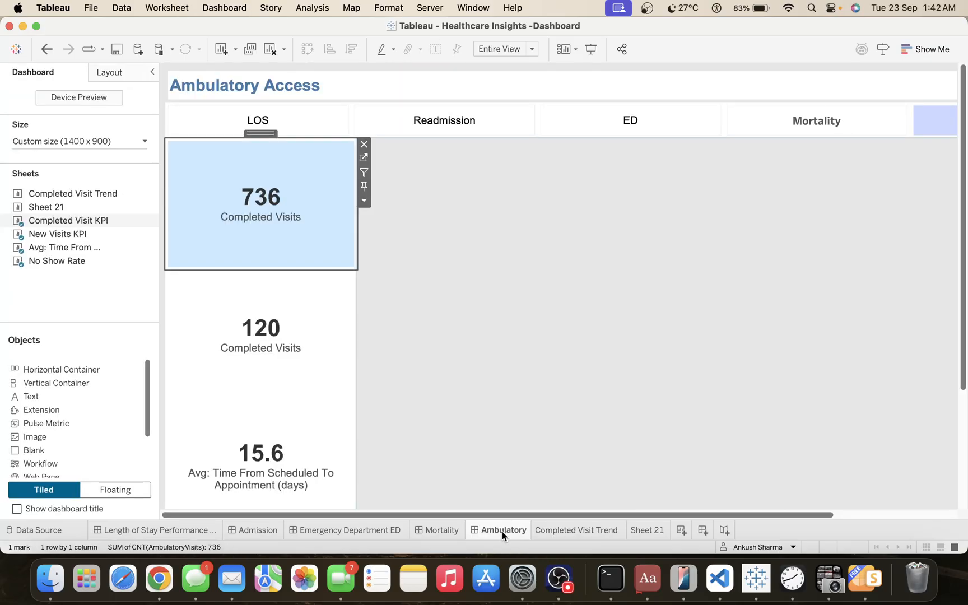
click(315, 313)
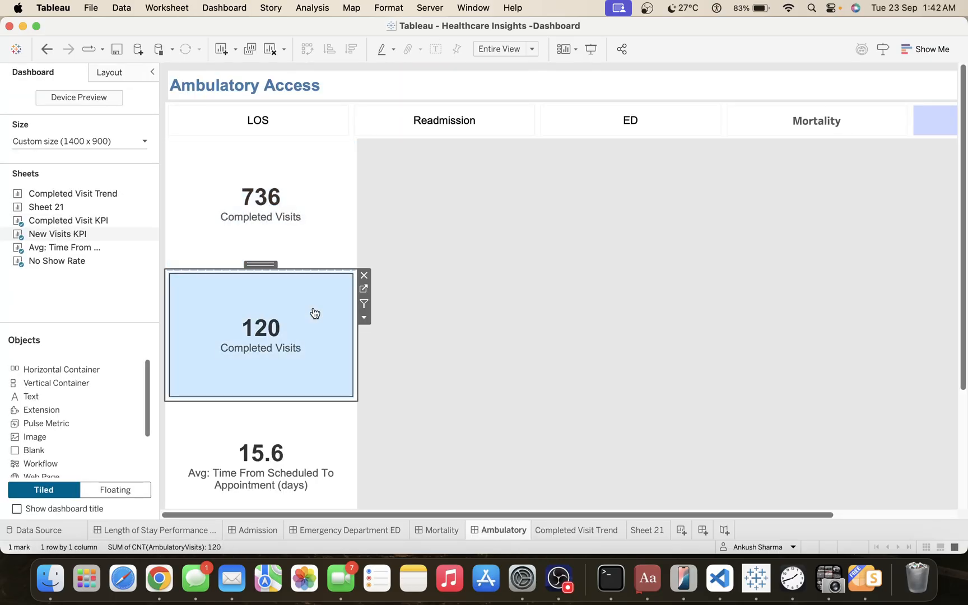
click(362, 321)
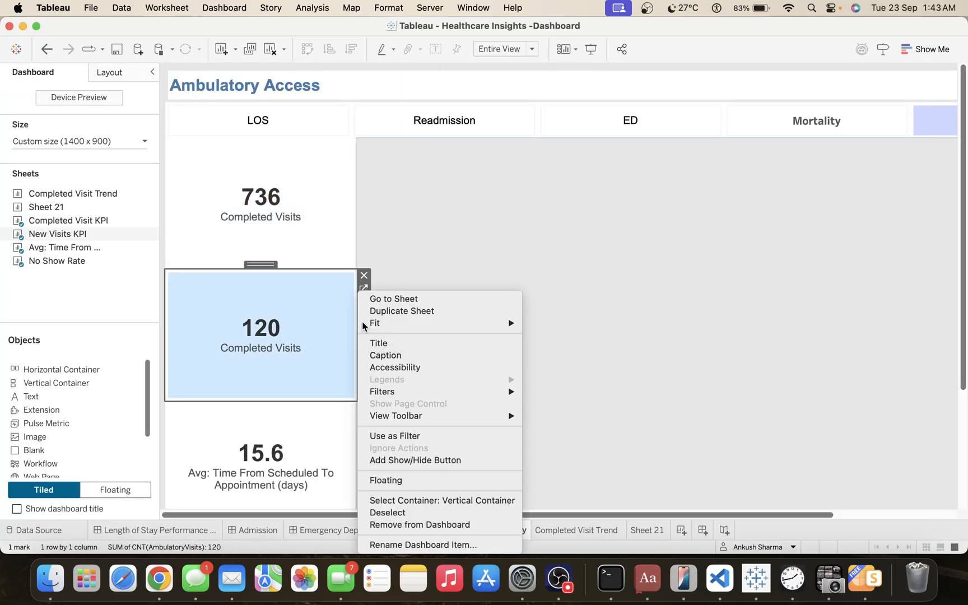
click(411, 311)
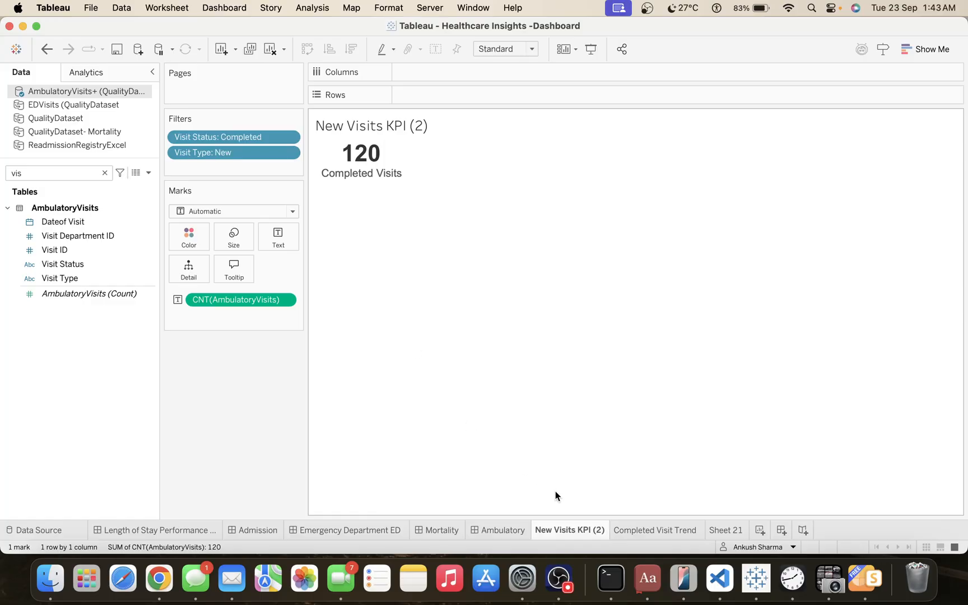
Rename the duplicated KPI sheet as New Visits Trend.
double_click(559, 530)
key(Right)
key(BackSpace)
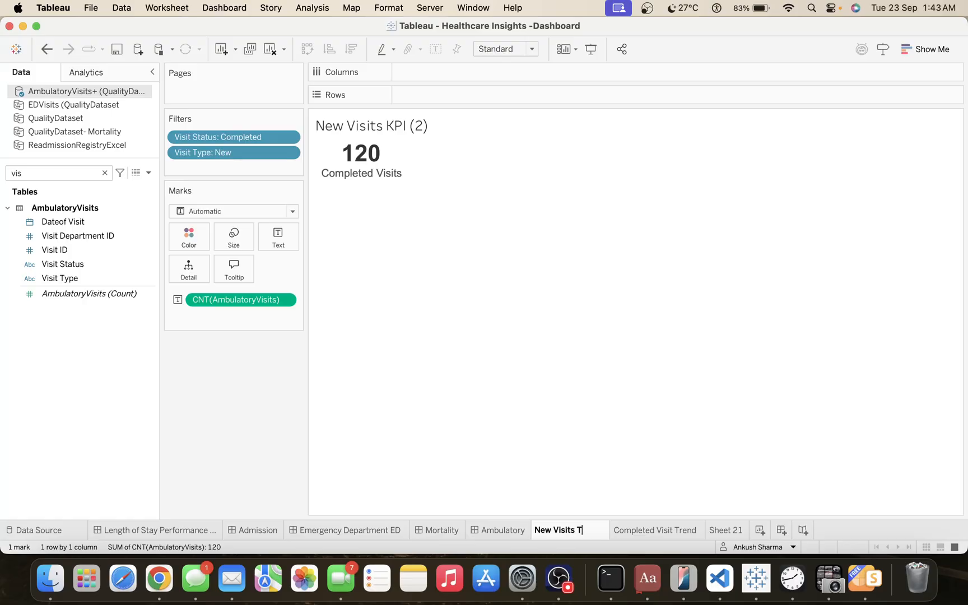
text(Trend)
key(Return)
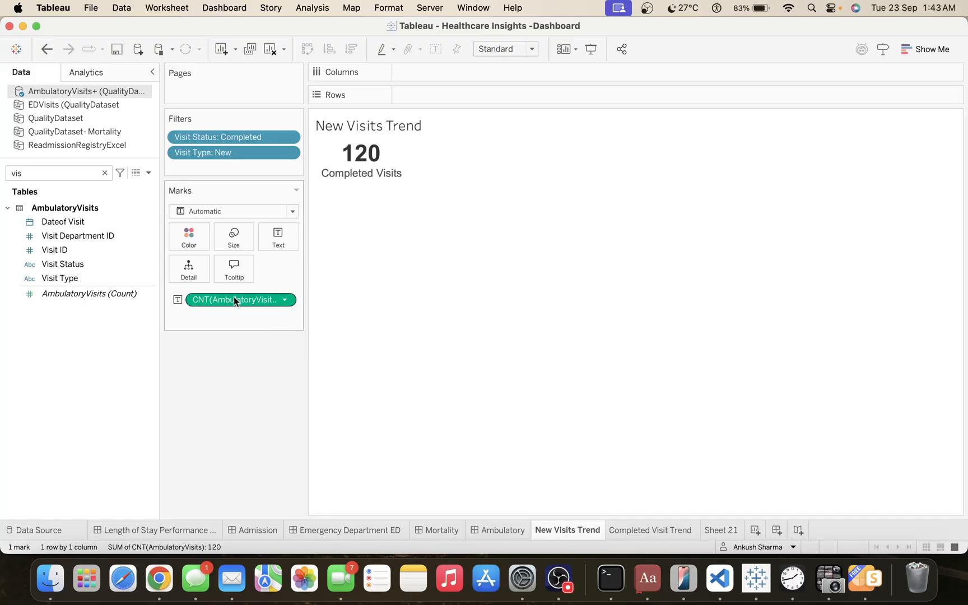
Build a bar chart with the ambulatory visit count as rows and Visit Type as columns.
drag(234, 298, 466, 90)
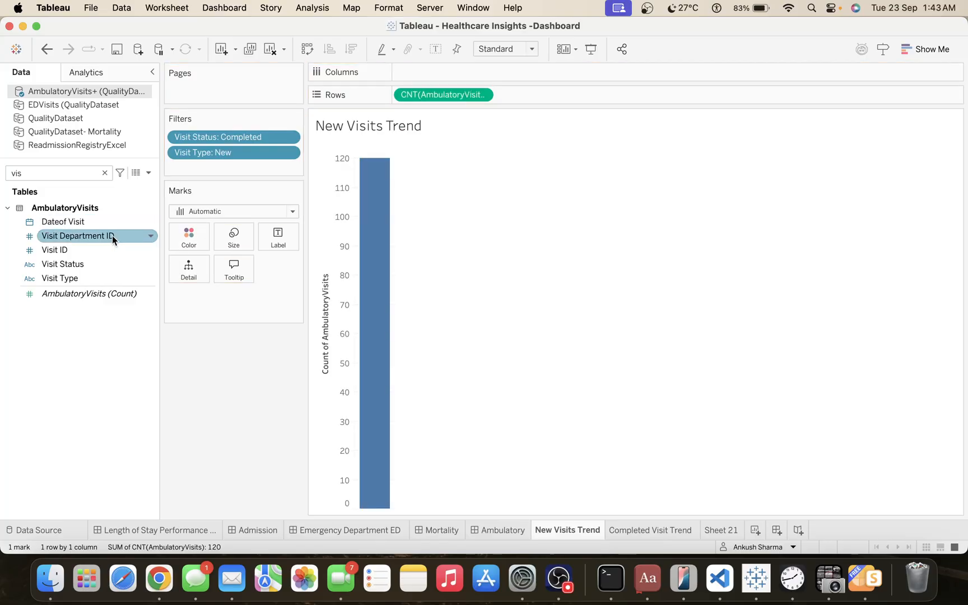
drag(78, 221, 445, 73)
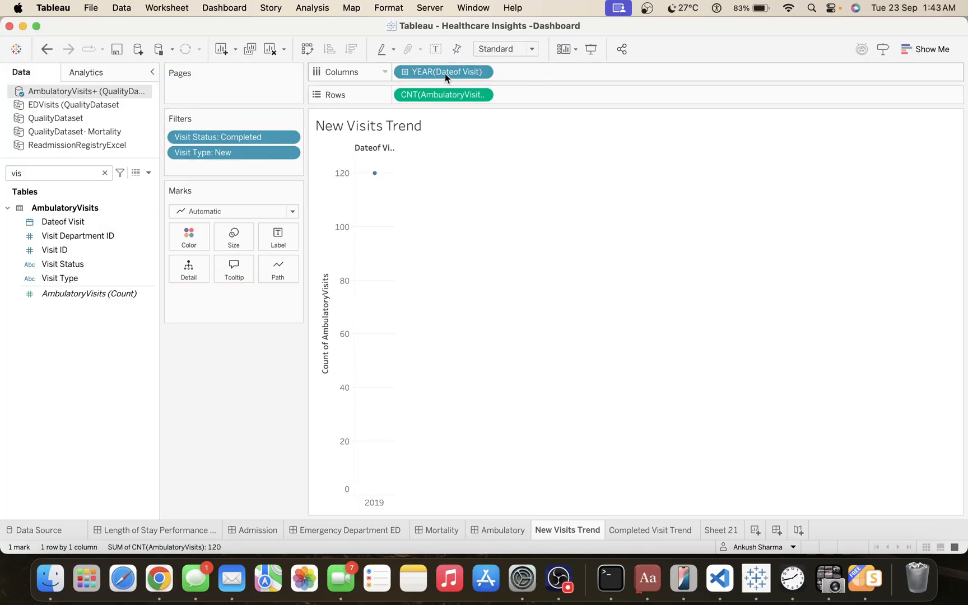
key(super+z)
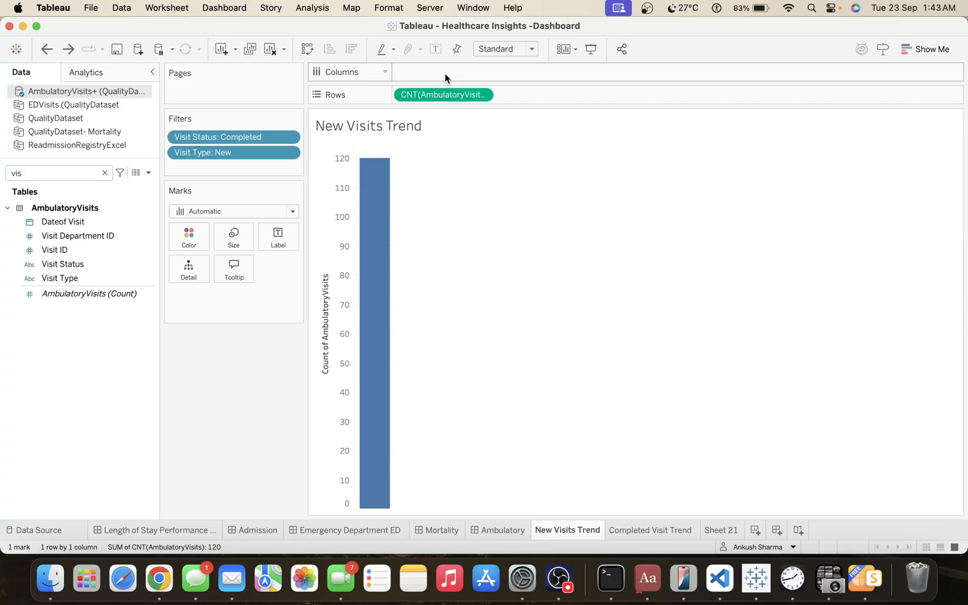
click(46, 177)
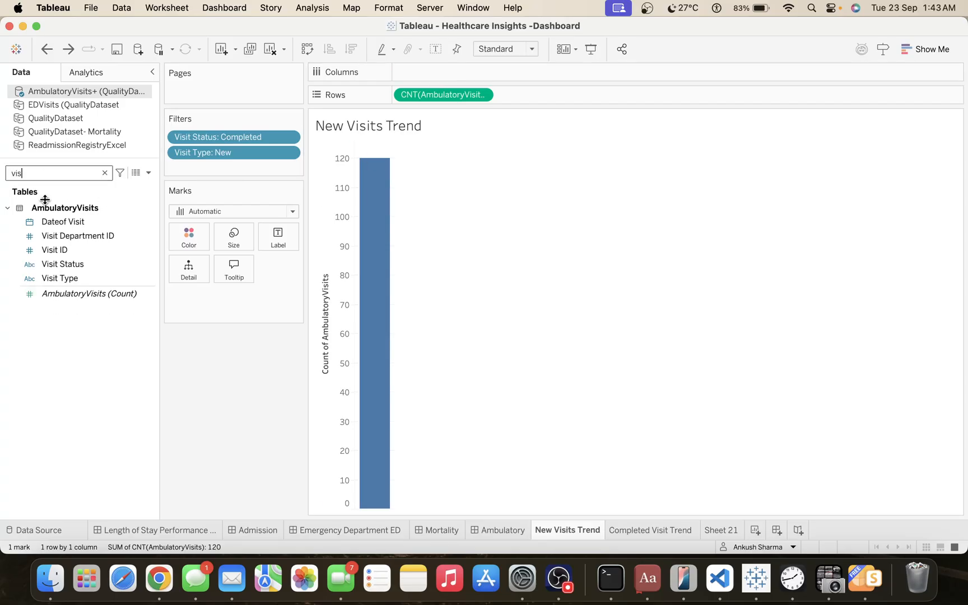
drag(78, 275, 445, 71)
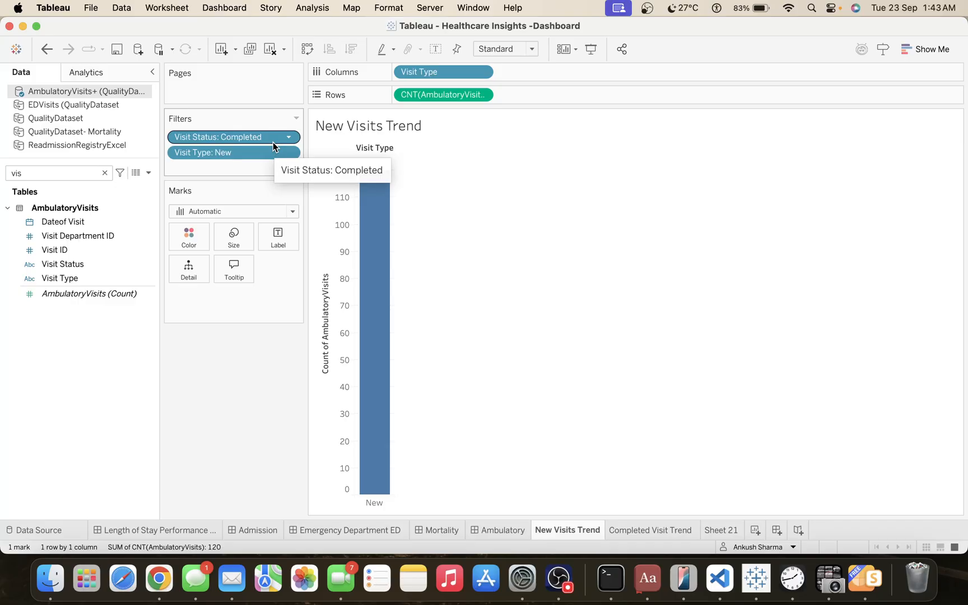
Remove the Visit Type filter from New Visits Trend and fit the chart to Entire View.
right_click(248, 149)
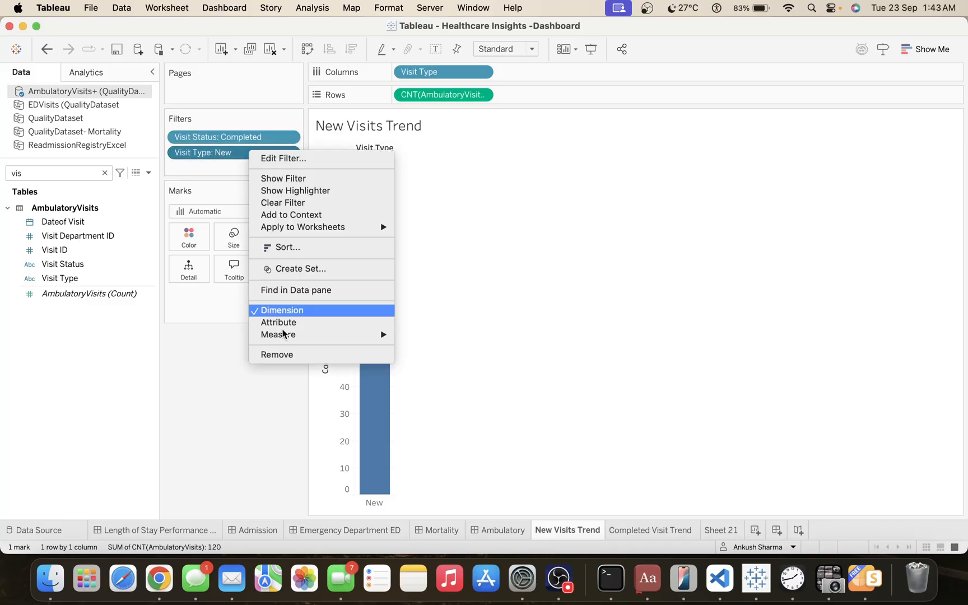
click(293, 353)
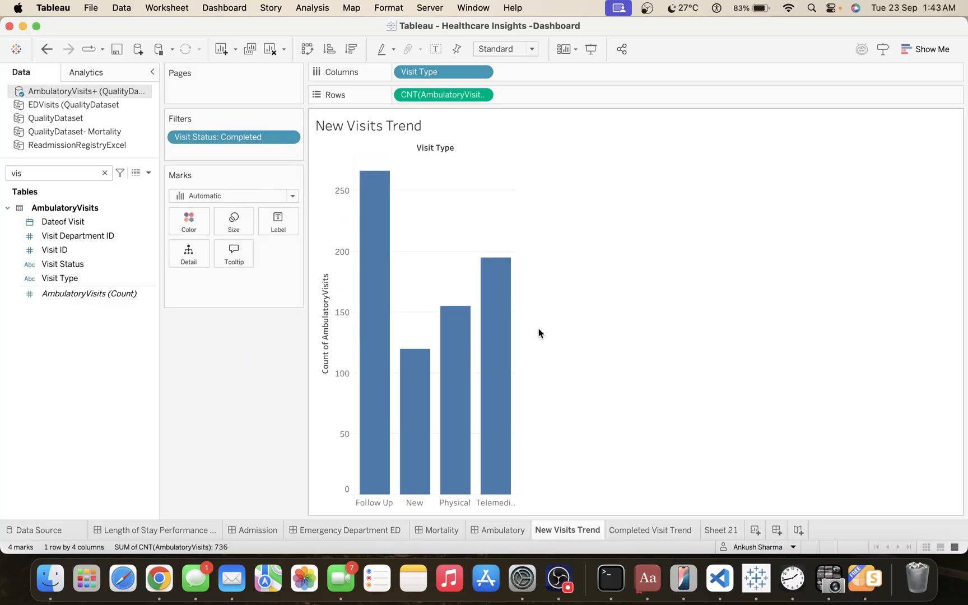
click(502, 49)
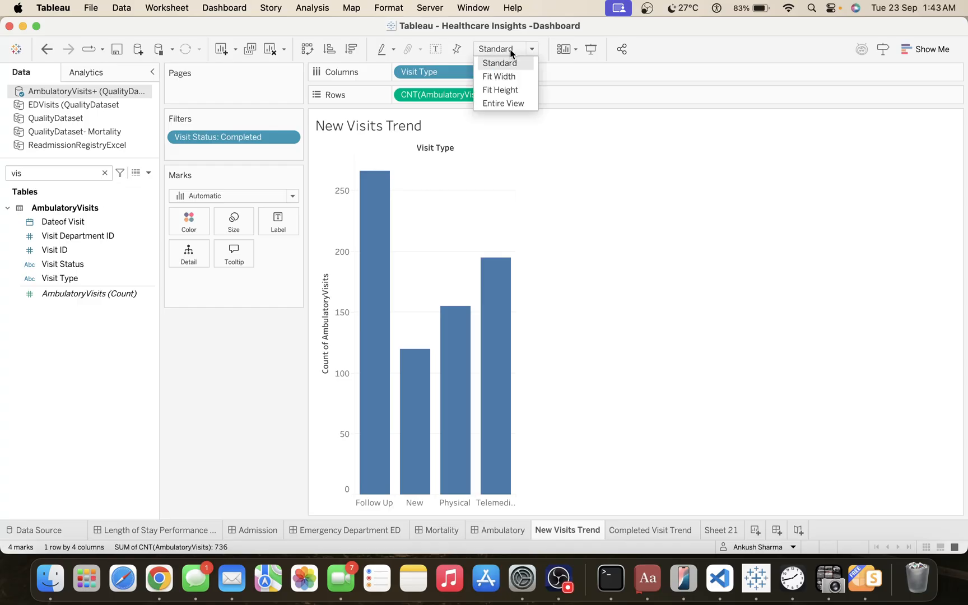
click(514, 104)
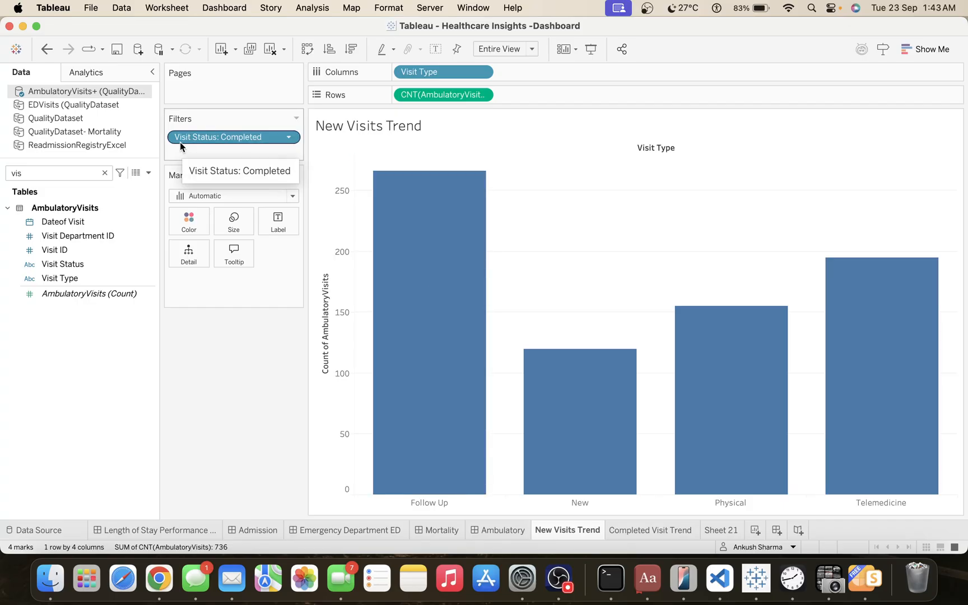
Show mark labels on the bars and sort the visit types in descending order of visit count.
click(435, 49)
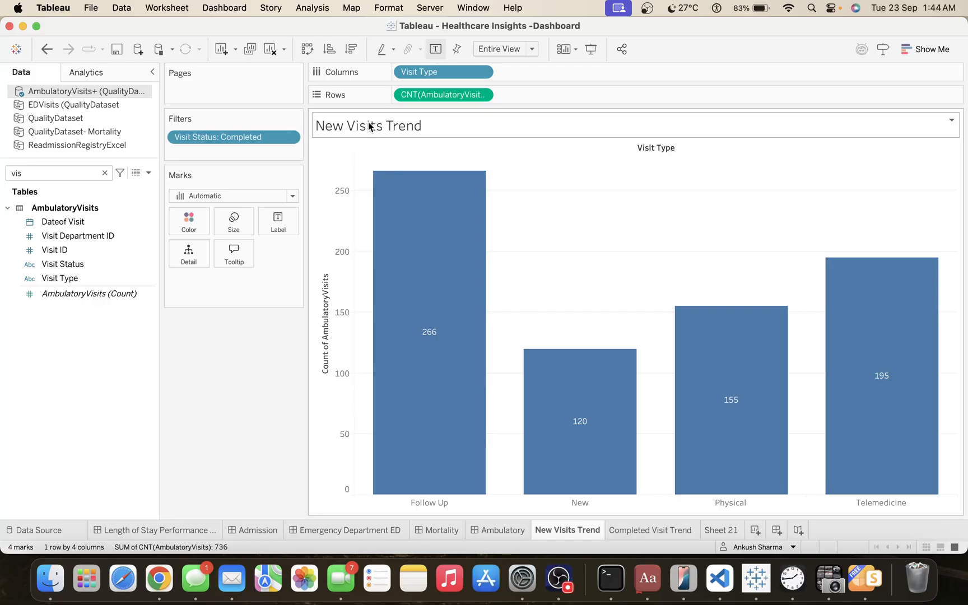
click(328, 50)
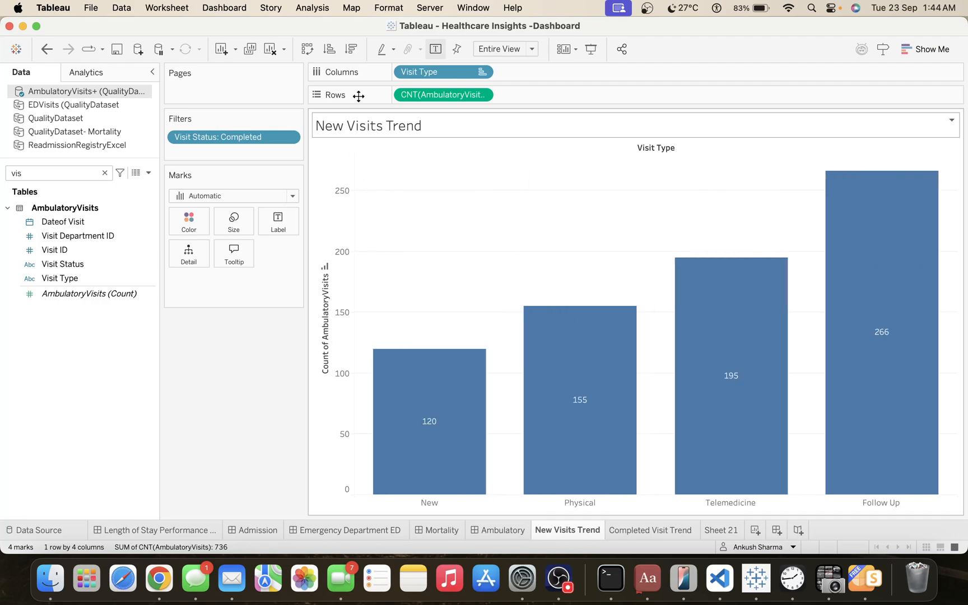
click(358, 47)
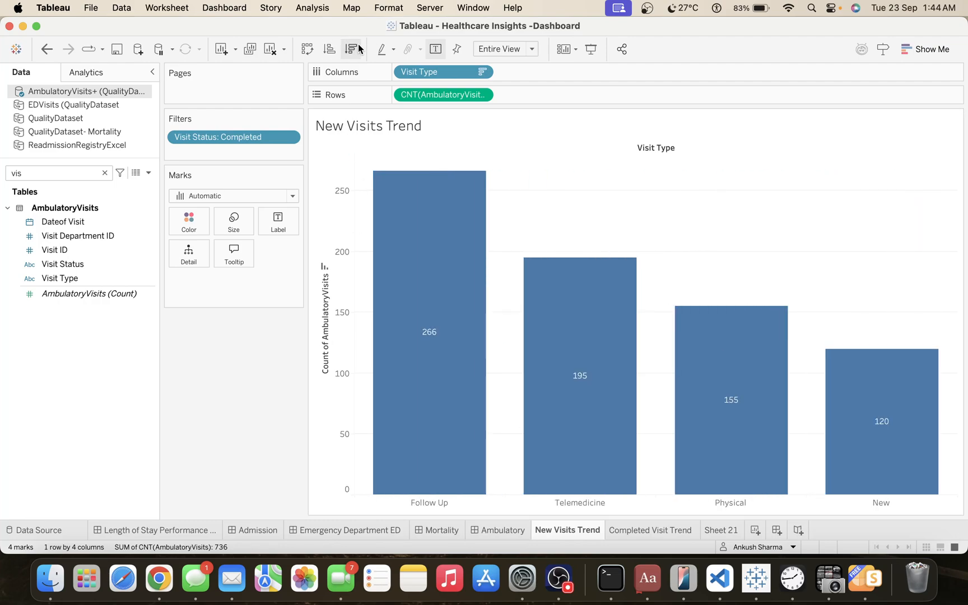
Hide the header of the Count of AmbulatoryVisits axis.
right_click(341, 298)
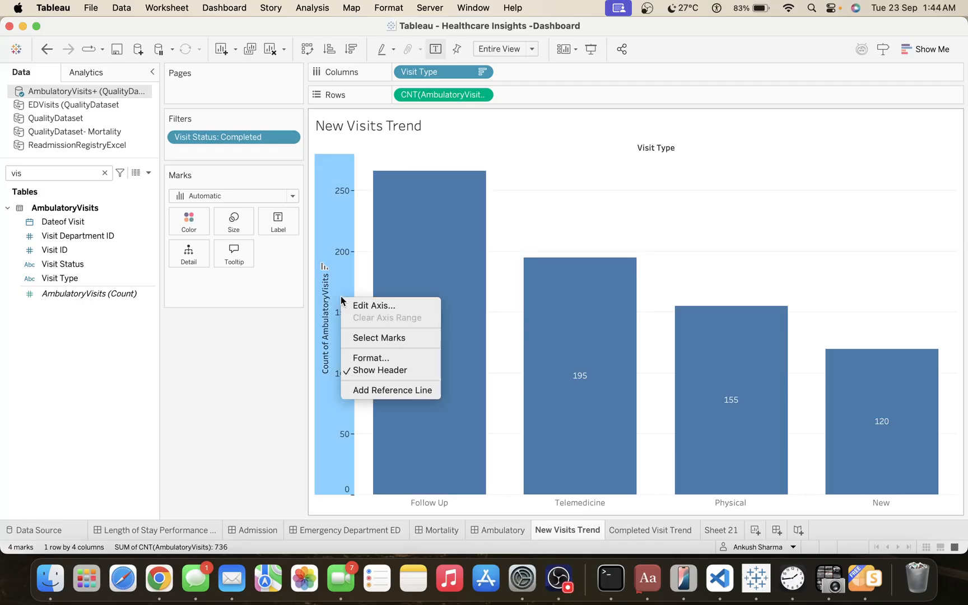
click(354, 370)
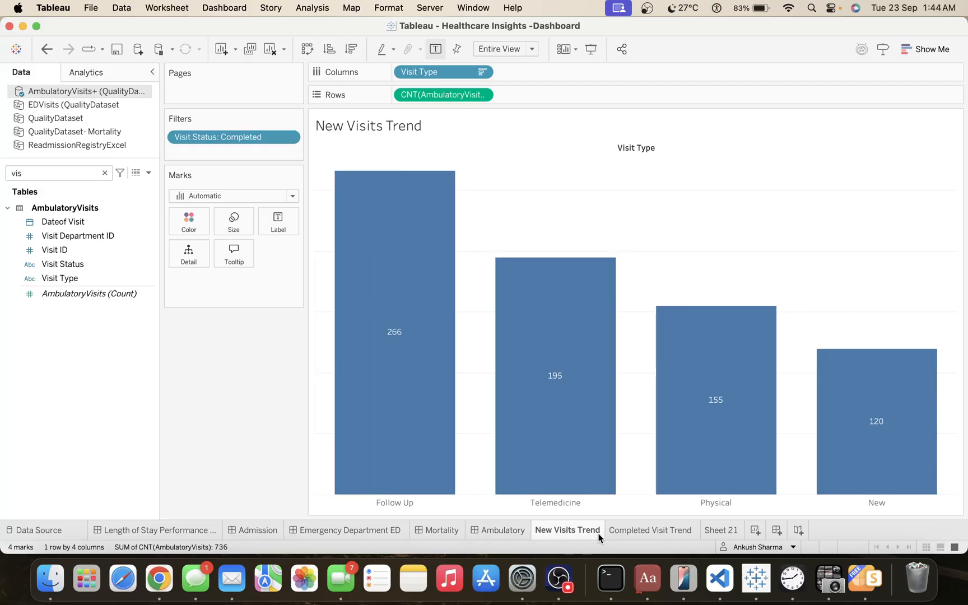
Copy the Completed Visit Trend sheet's formatting onto New Visits Trend and hide the Visit Type field label above the bars.
click(631, 530)
right_click(631, 529)
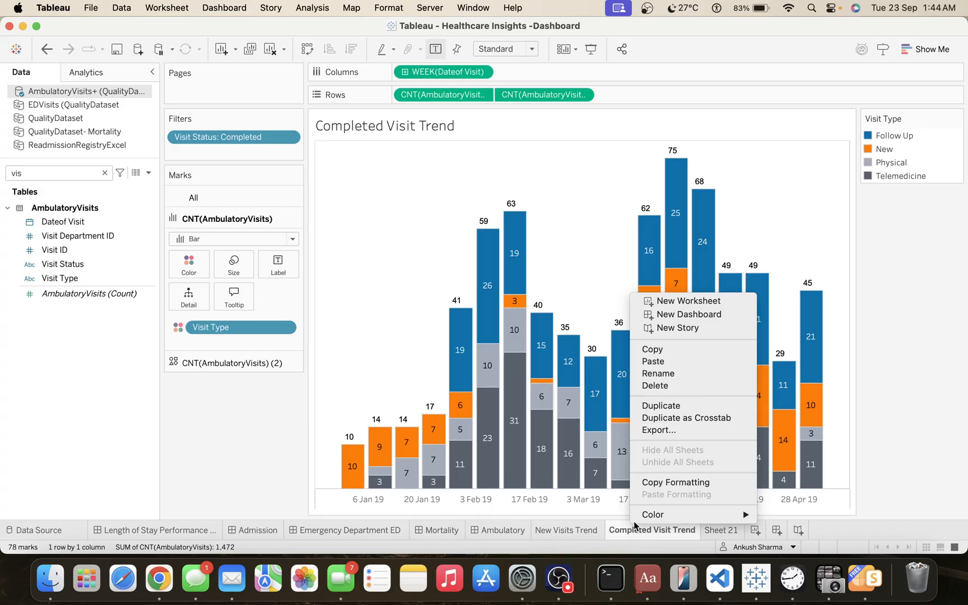
click(667, 485)
click(578, 532)
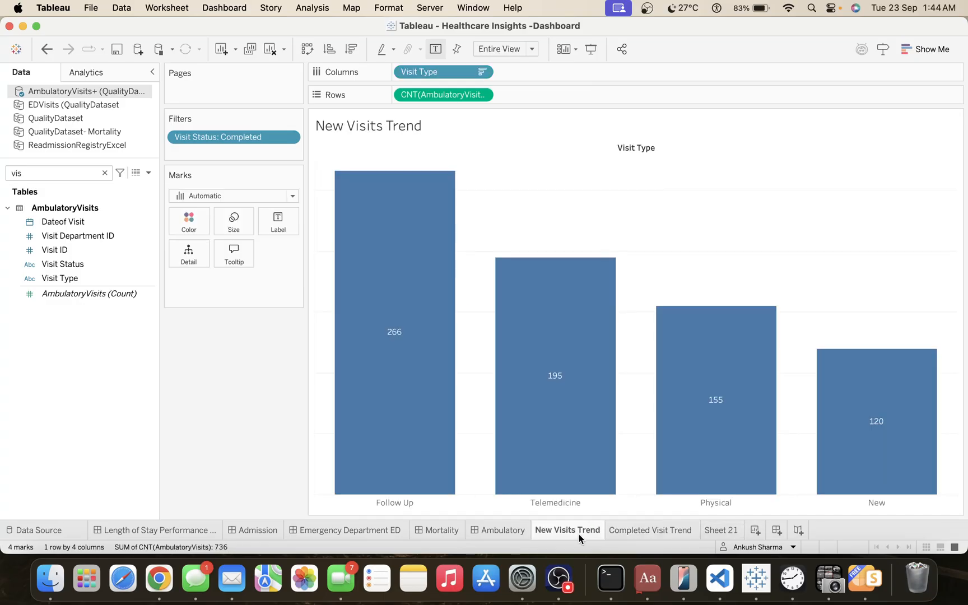
right_click(579, 532)
click(623, 500)
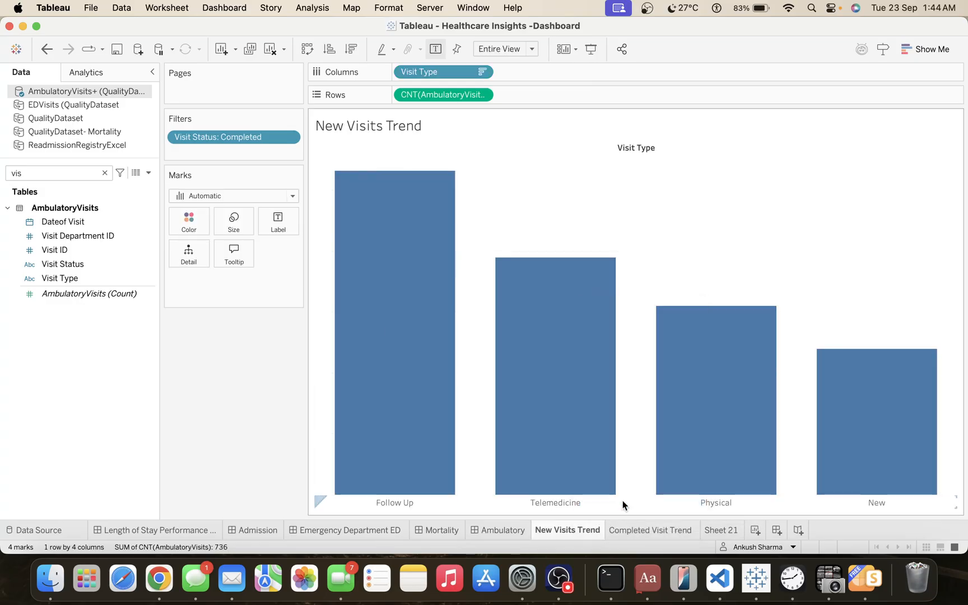
right_click(648, 149)
click(670, 201)
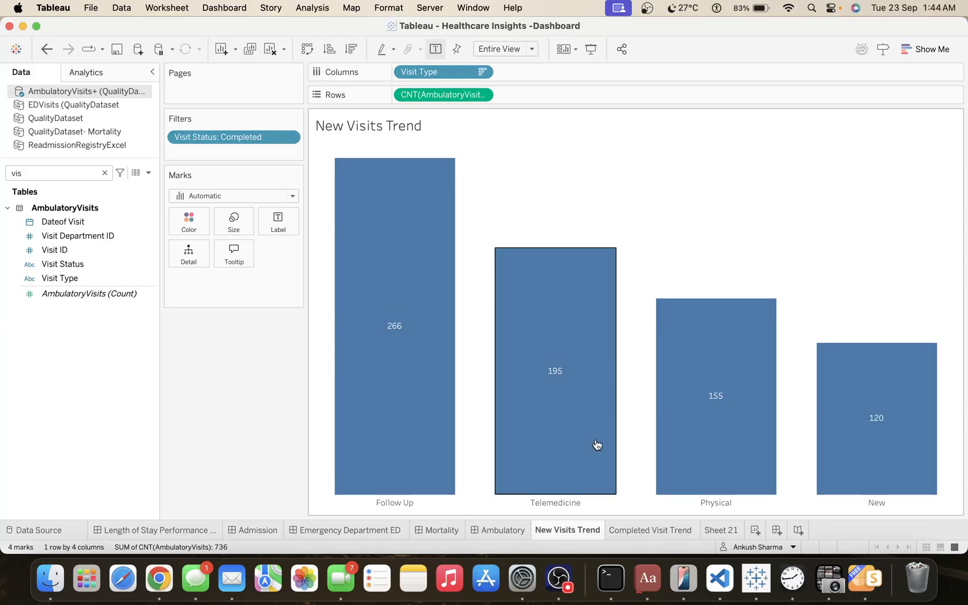
Color the New Visits Trend bars by Visit Type, keeping the Color Blind palette.
mouse_move(628, 537)
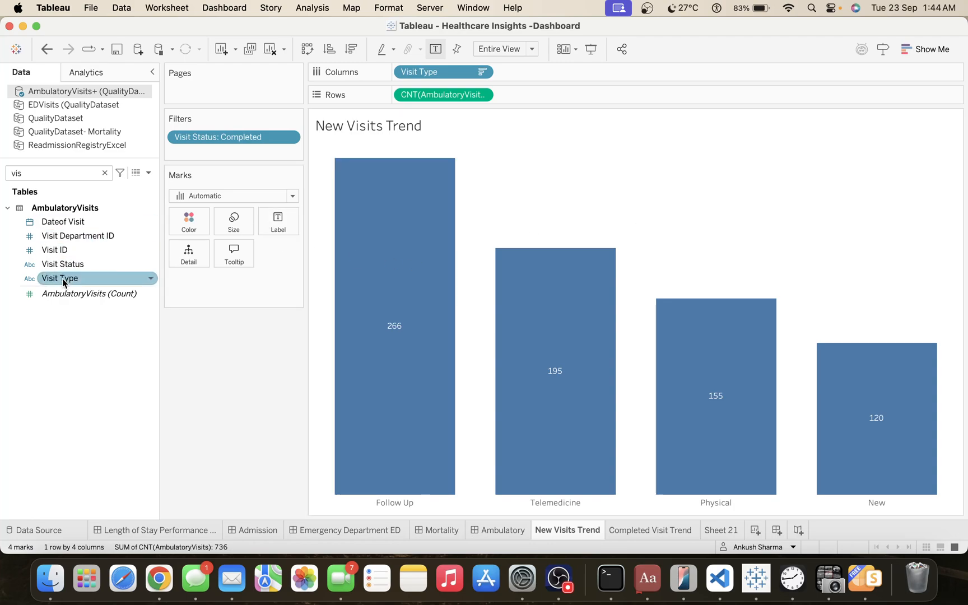
drag(62, 278, 183, 222)
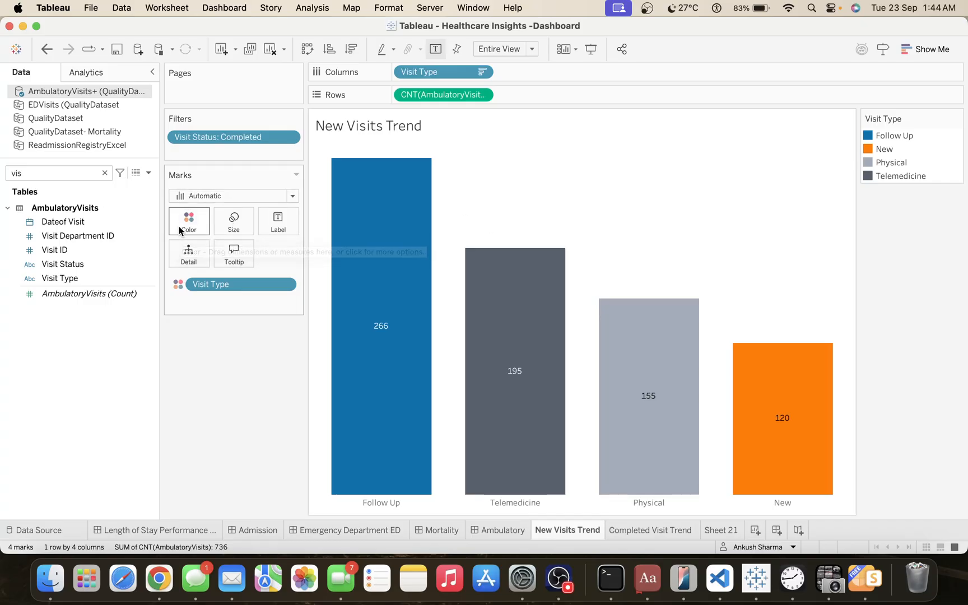
click(179, 227)
click(267, 254)
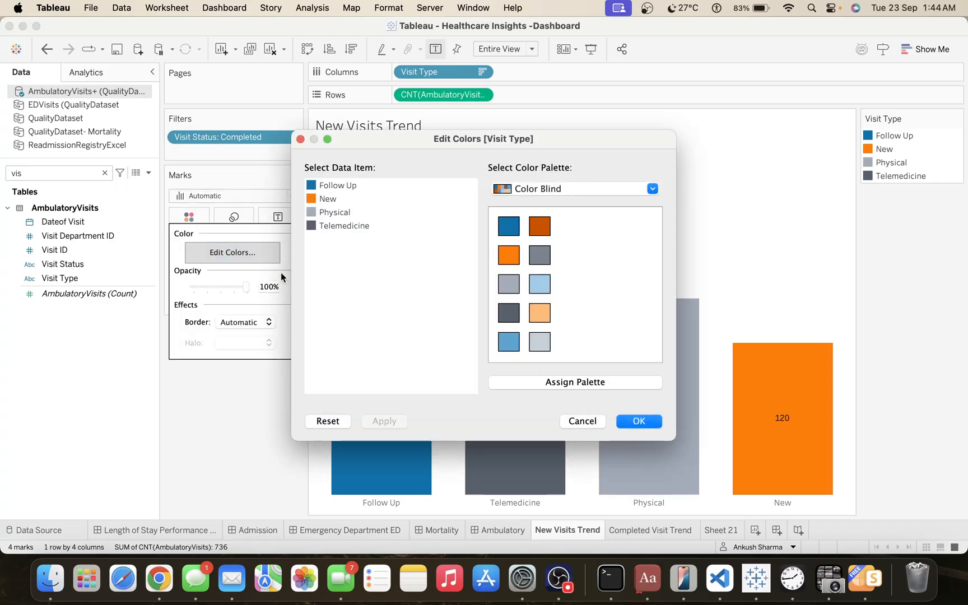
click(637, 421)
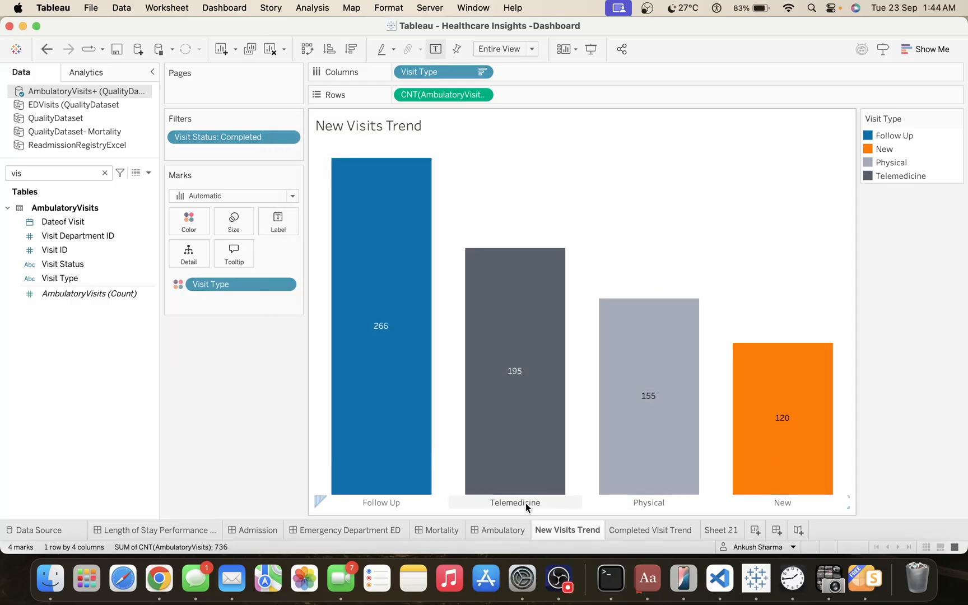
Duplicate the average time from scheduled to appointment KPI sheet from the Ambulatory dashboard.
click(509, 529)
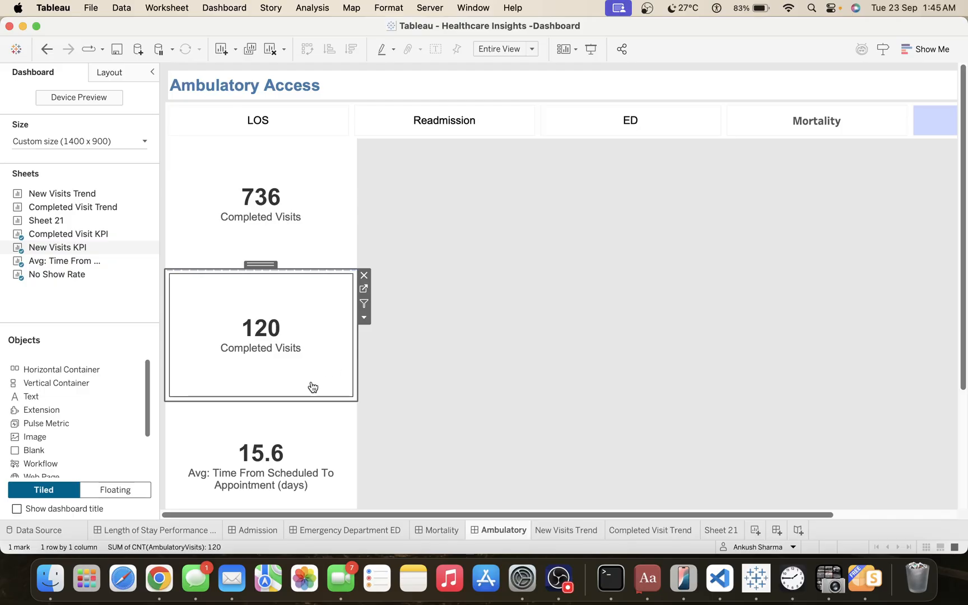
click(308, 420)
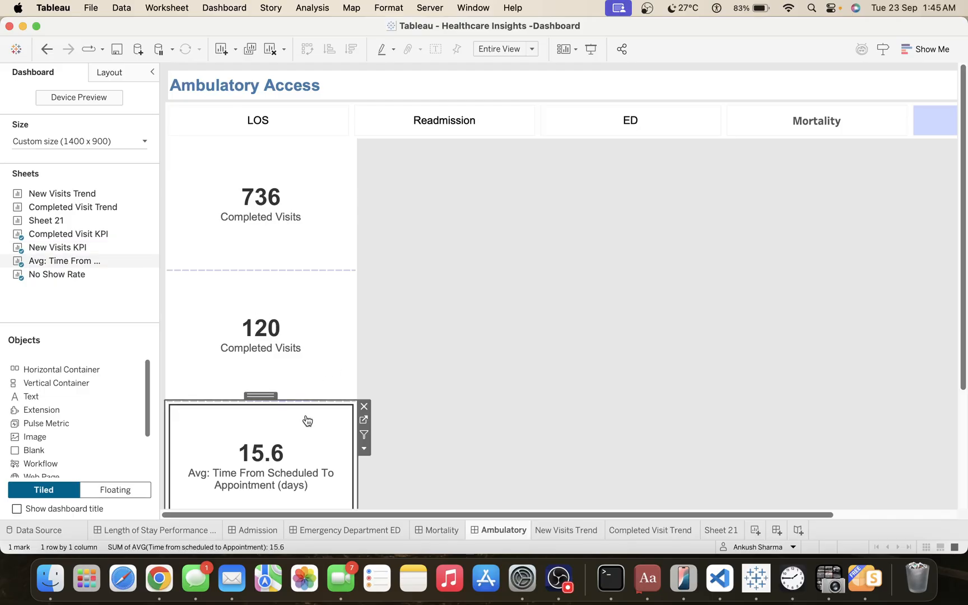
click(367, 449)
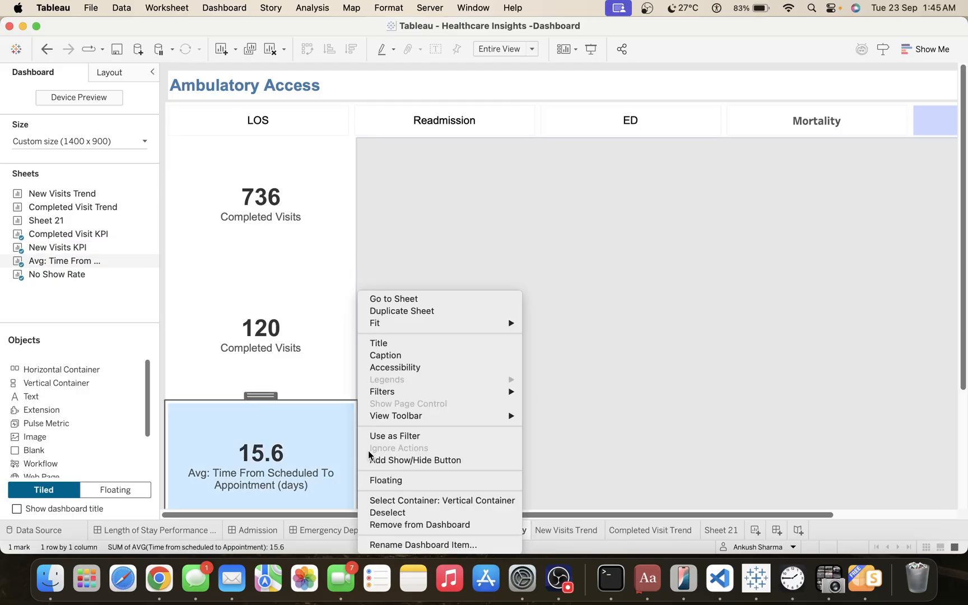
click(495, 315)
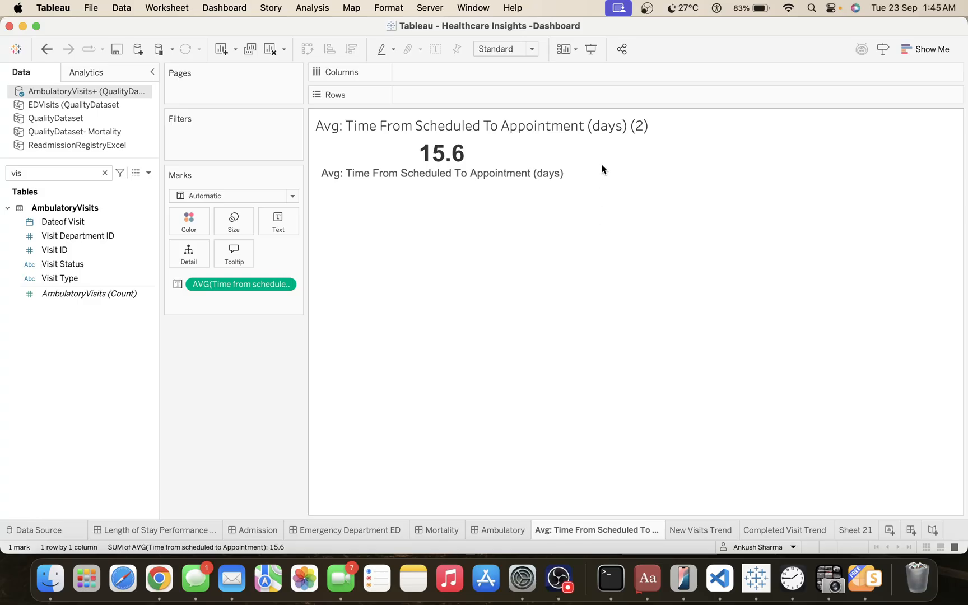
Rename the duplicated sheet as Avg: Time From Scheduled To Appointment (days) Trend.
double_click(605, 529)
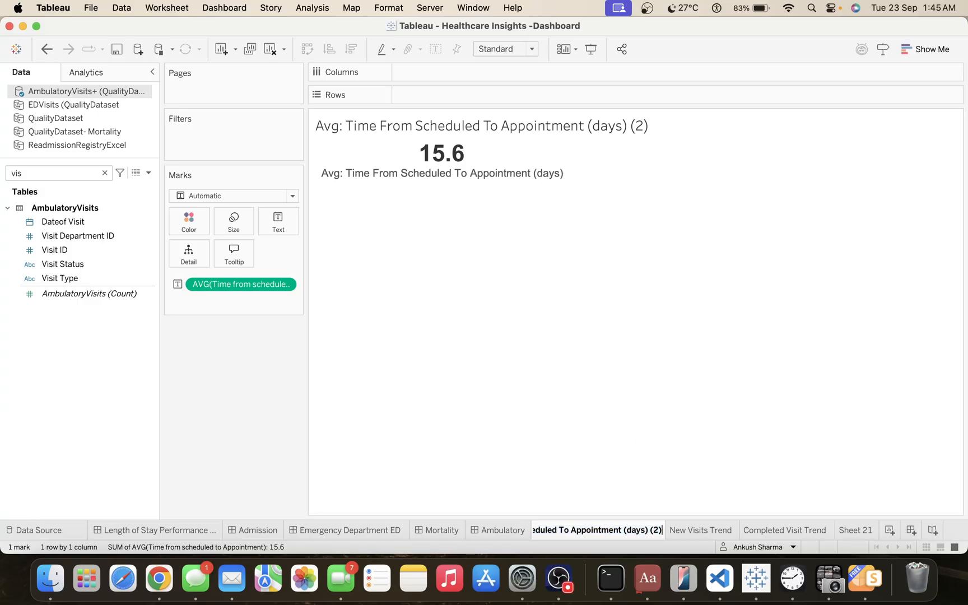
key(BackSpace)
key(BackSpace)
key(BackSpace)
text(Trned)
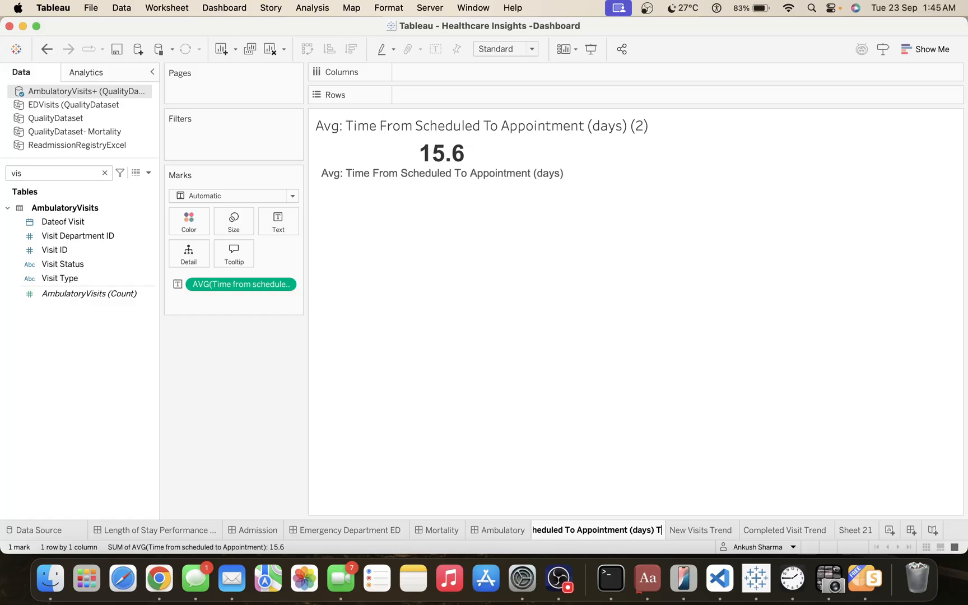
key(BackSpace)
key(BackSpace)
key(BackSpace)
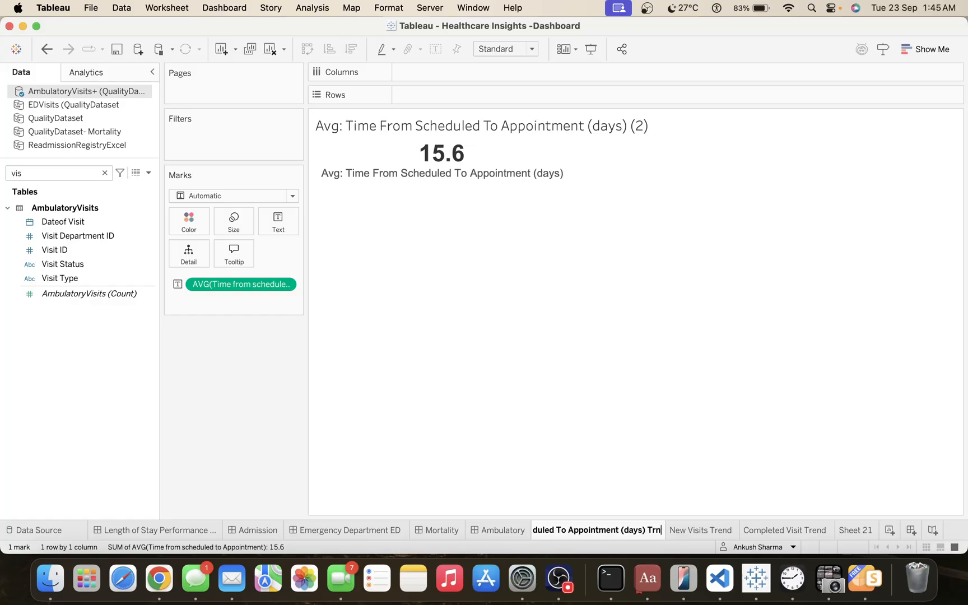
text(end)
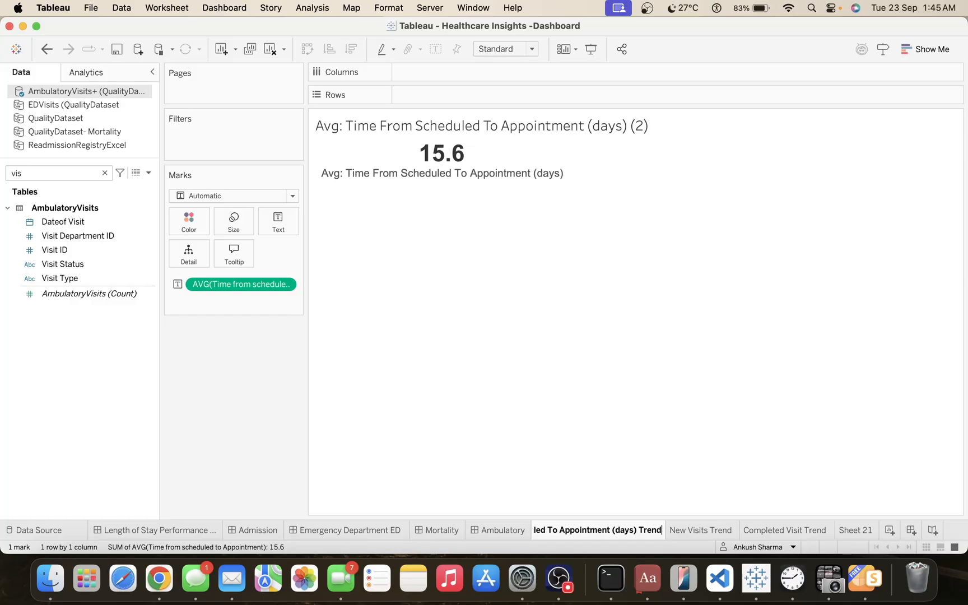
key(Return)
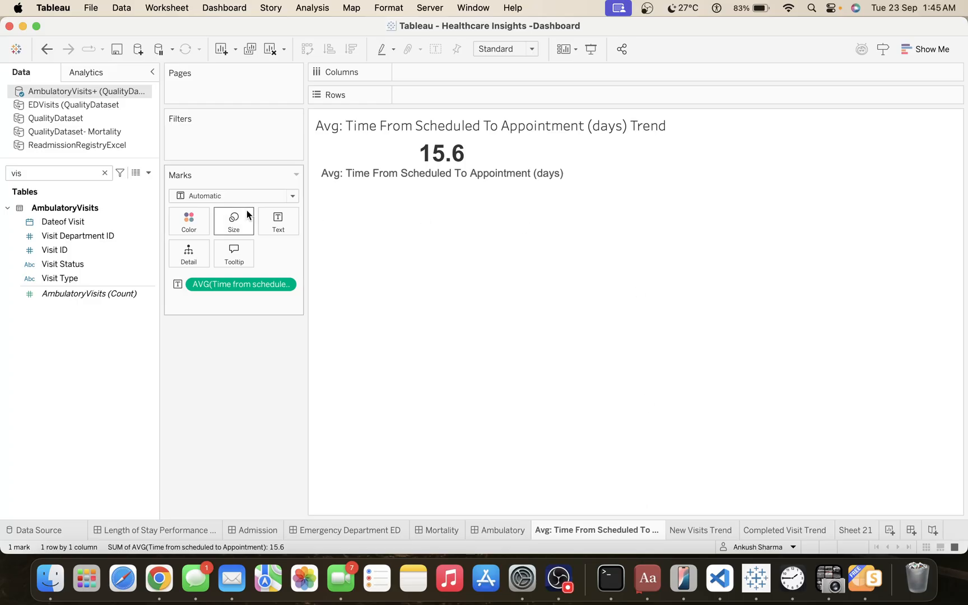
Plot the average time from scheduled to appointment as rows against Dateof Visit by continuous week number as columns.
drag(231, 285, 441, 97)
double_click(62, 171)
click(99, 226)
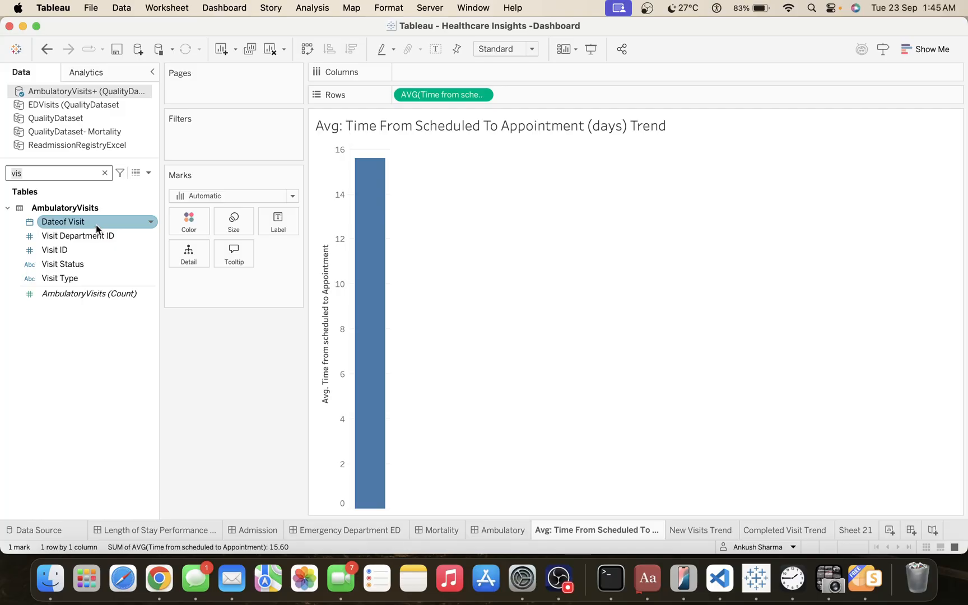
drag(96, 224, 454, 72)
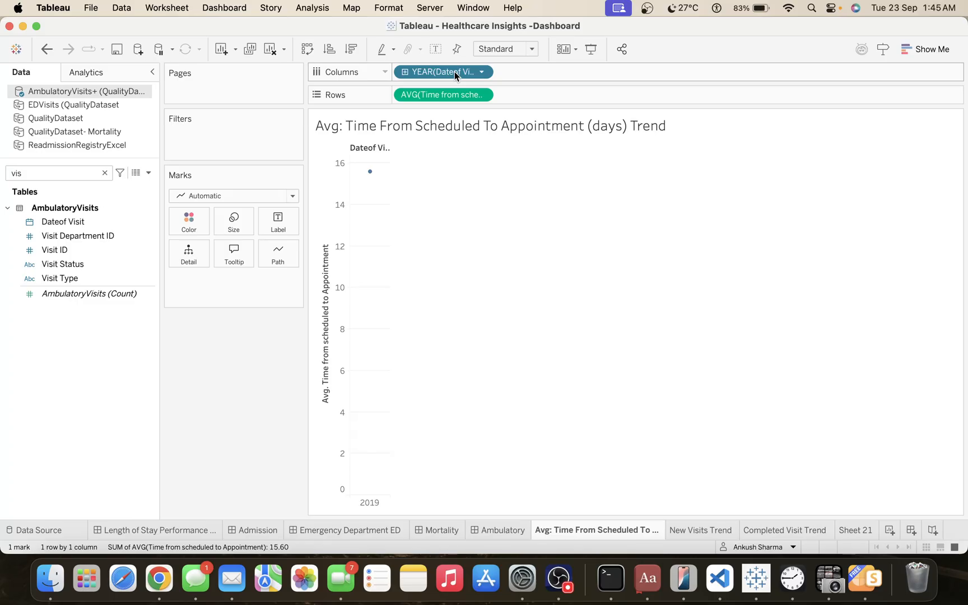
click(485, 72)
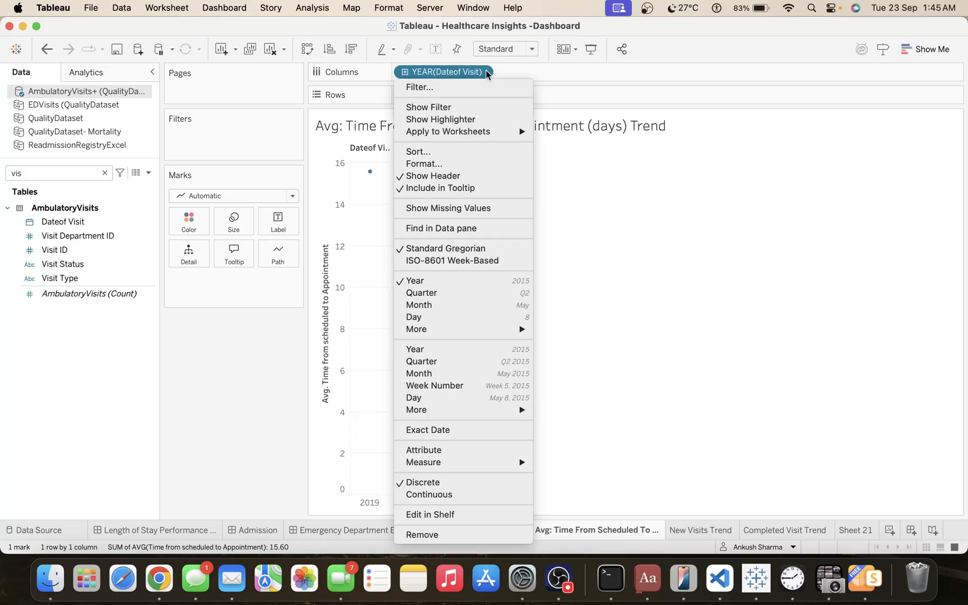
click(449, 385)
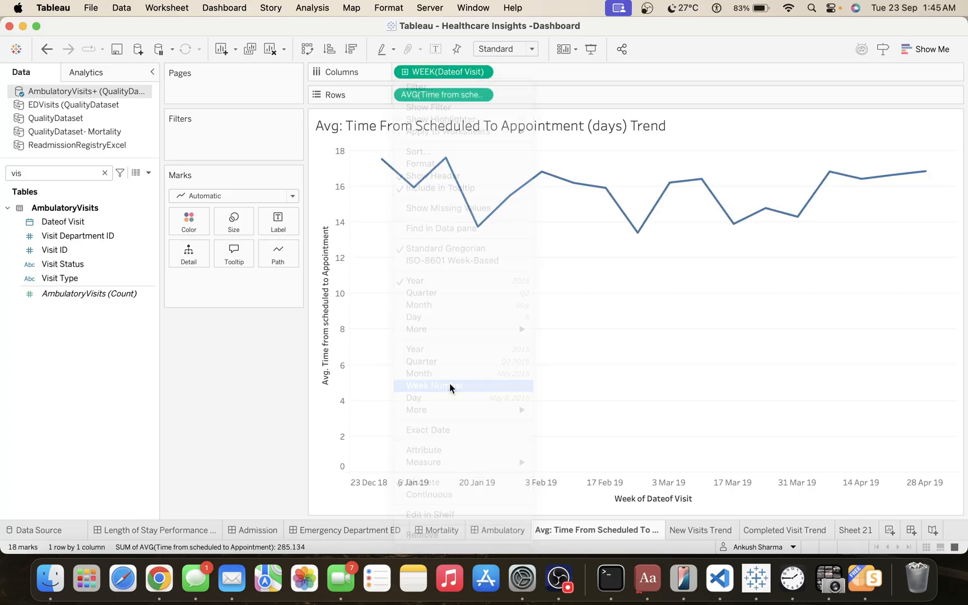
Reduce the mark size slightly so the weekly average time line is thinner.
click(241, 219)
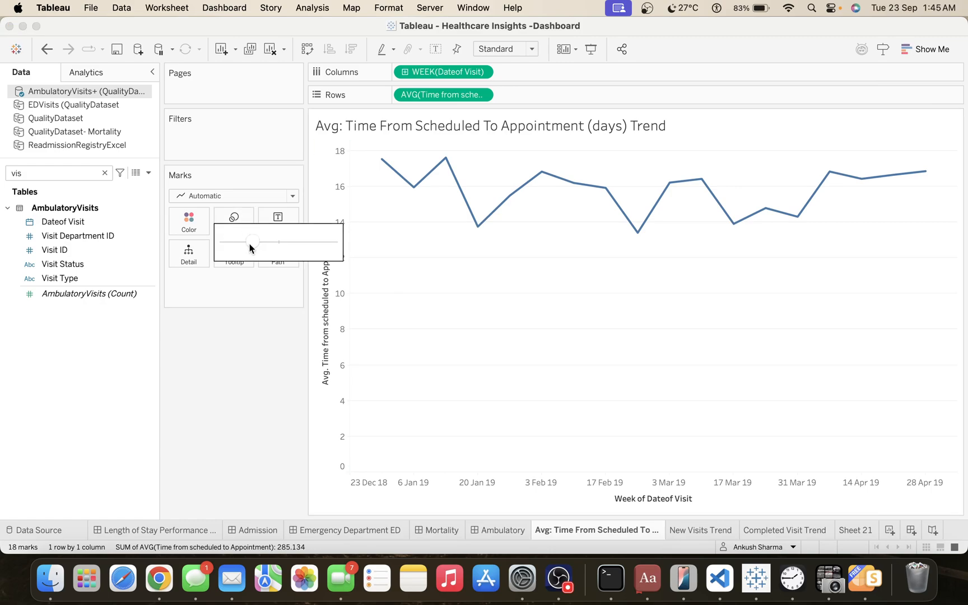
click(246, 327)
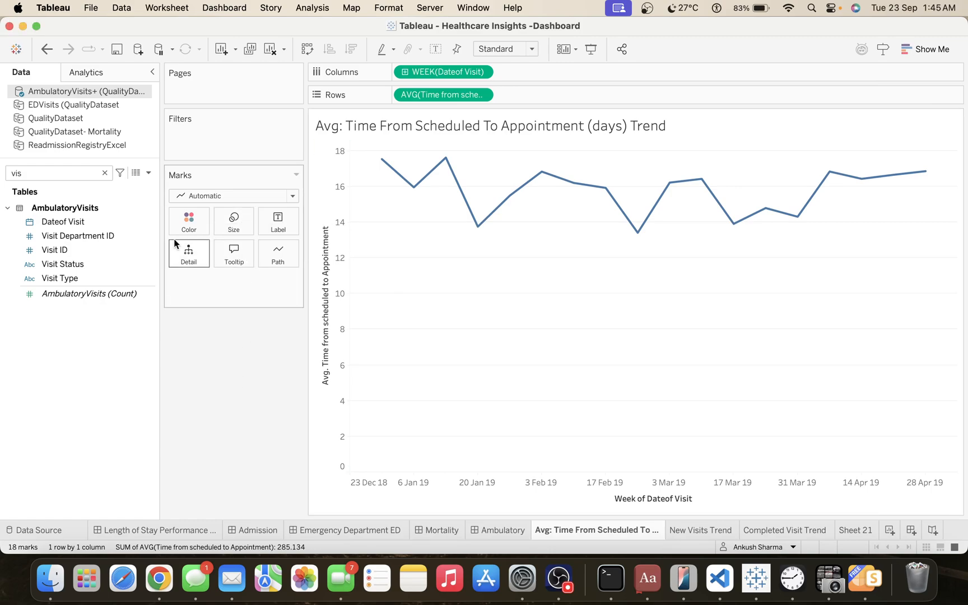
click(233, 224)
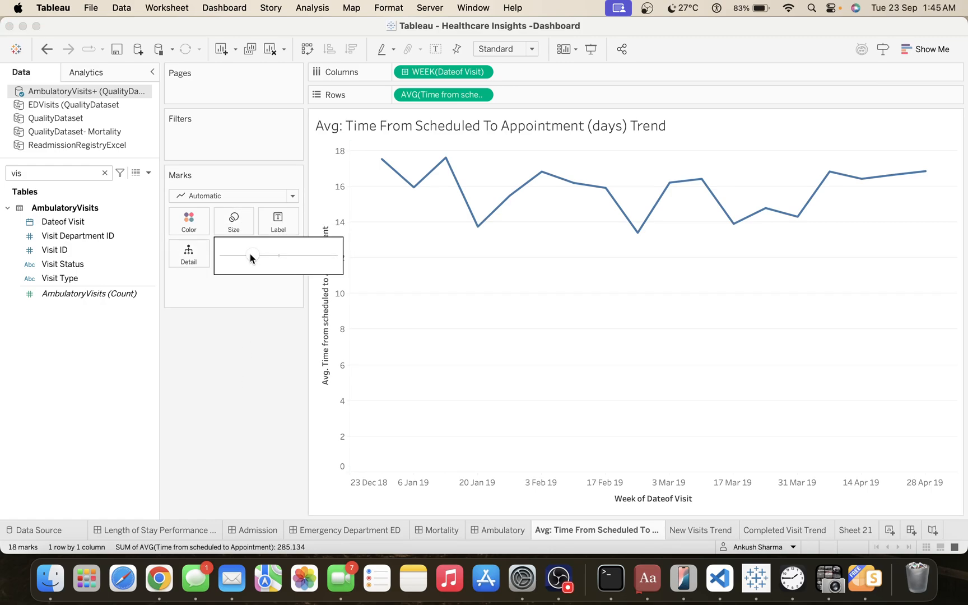
drag(250, 255, 244, 256)
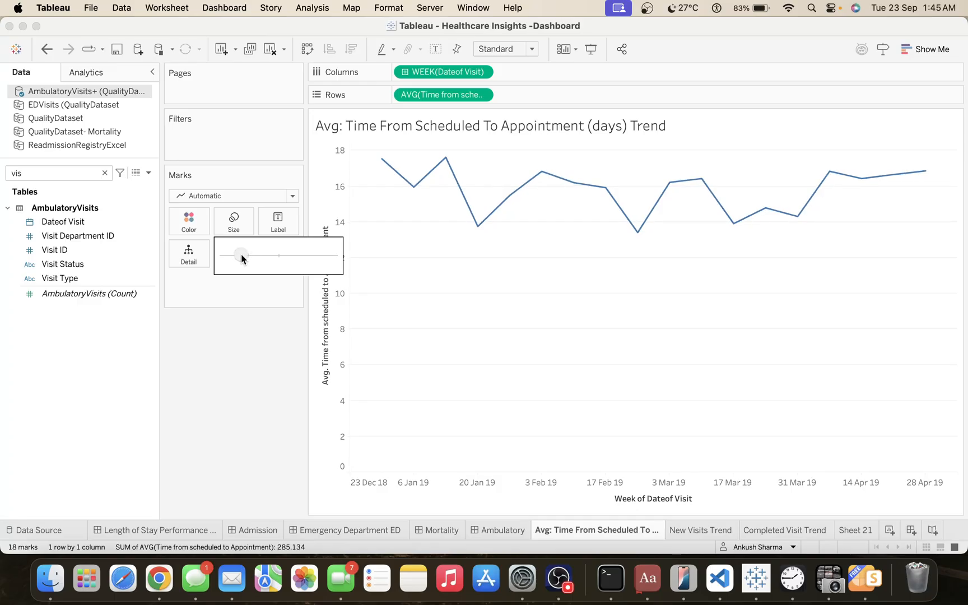
drag(243, 254, 244, 253)
Try displaying the weekly average time trend as an area chart with mark opacity reduced to 28%.
click(210, 196)
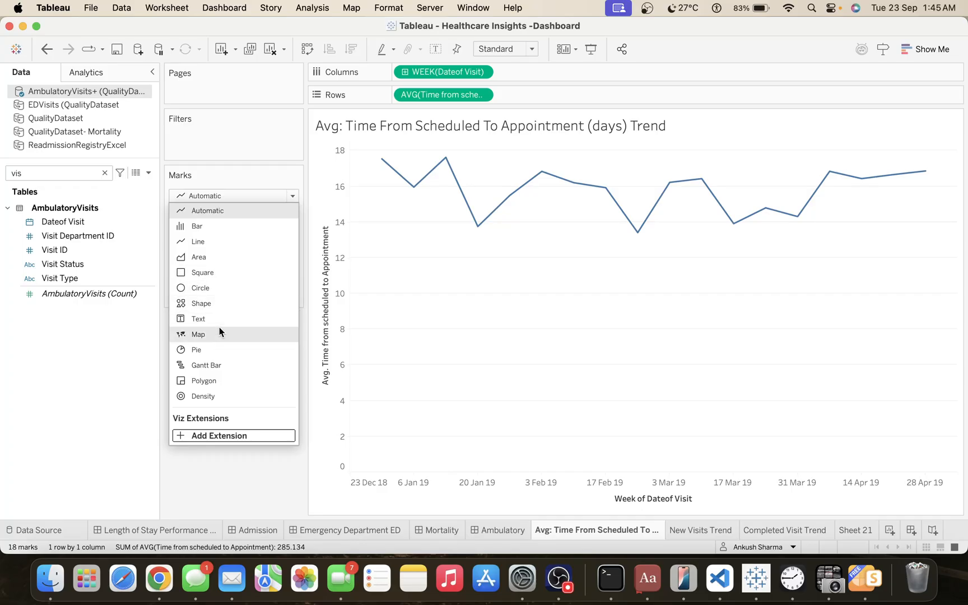
click(217, 256)
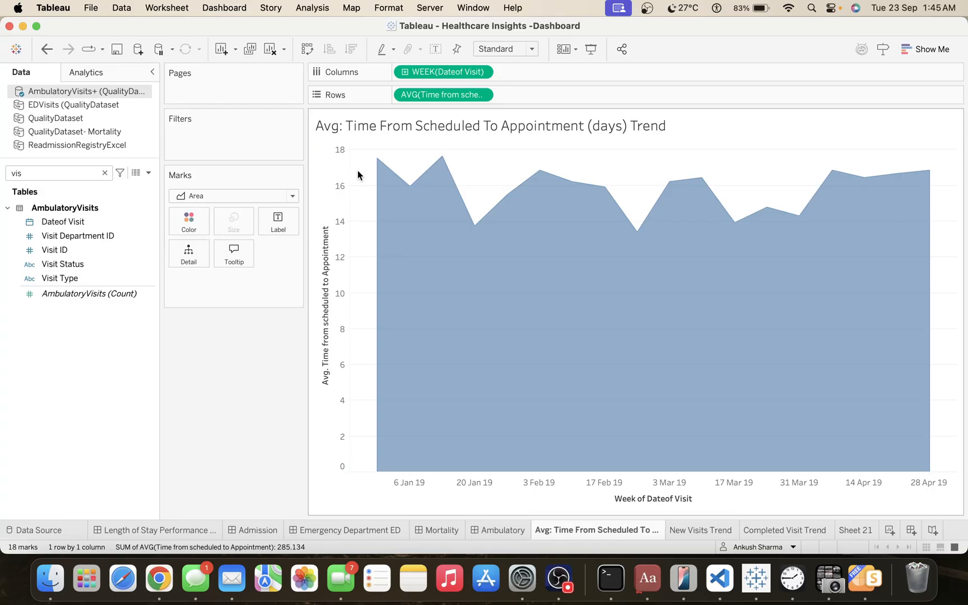
click(185, 226)
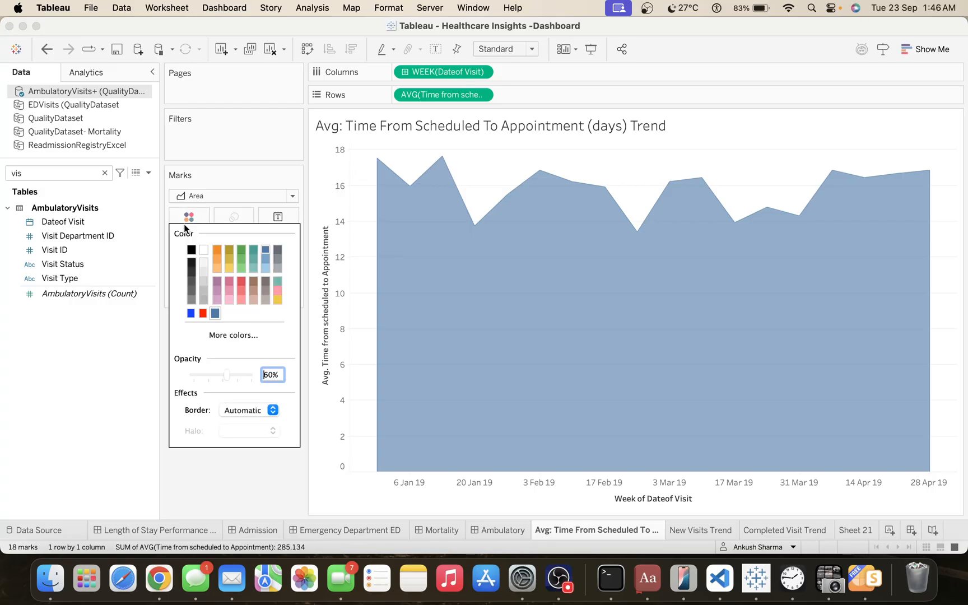
click(210, 375)
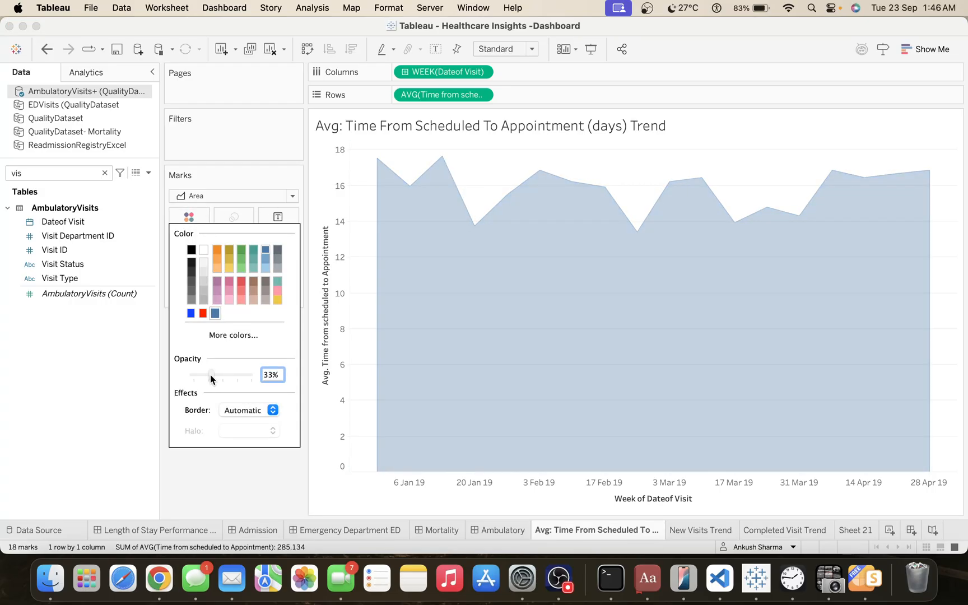
Try several border colors on the area, including black, yellow, teal and light blue, ending with dark gray.
click(243, 411)
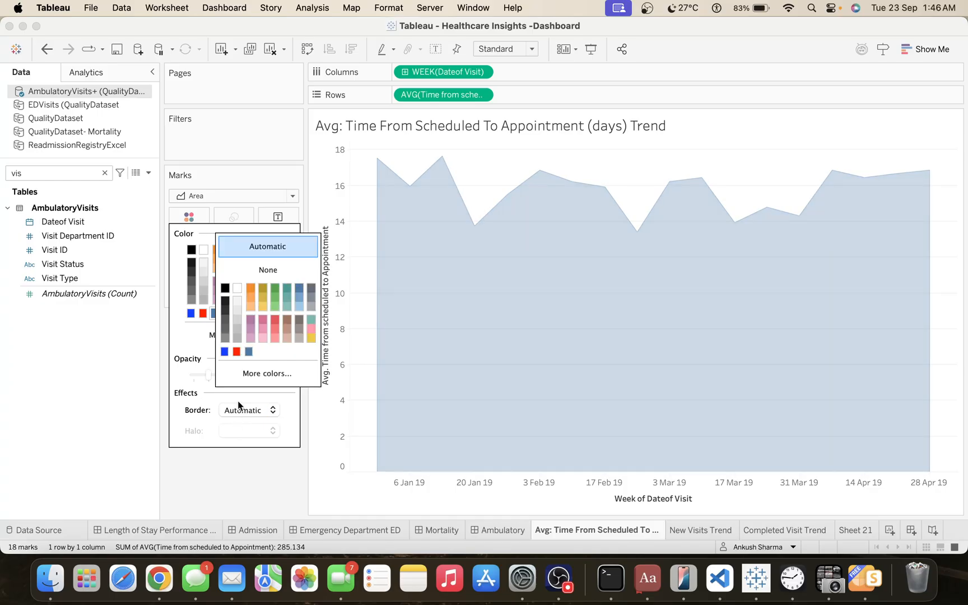
click(225, 288)
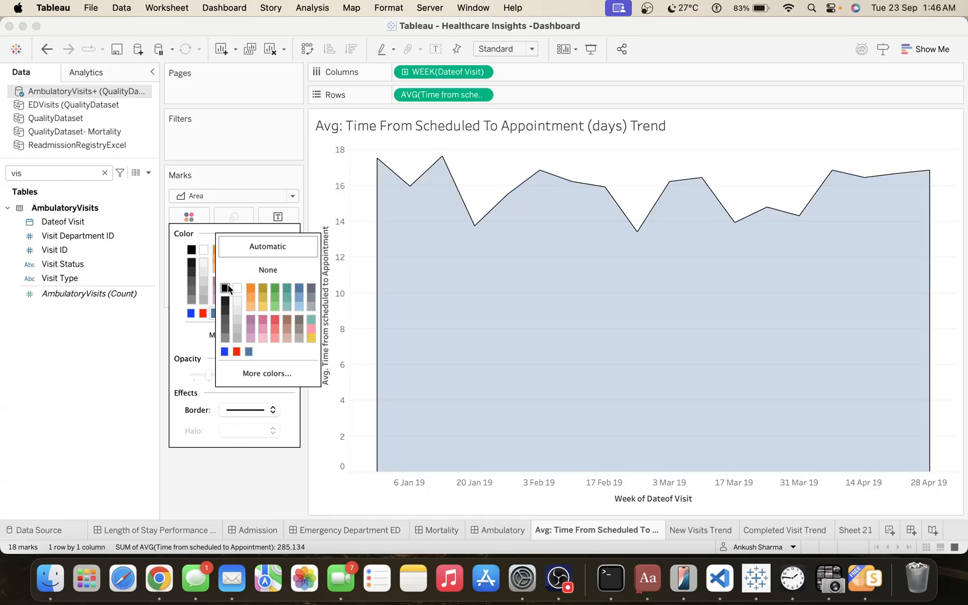
click(262, 306)
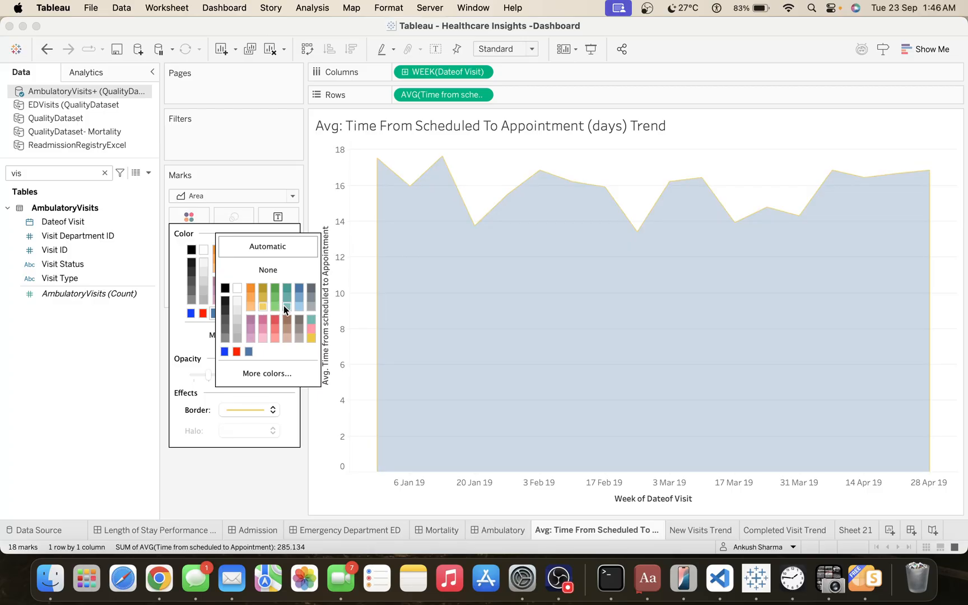
click(283, 306)
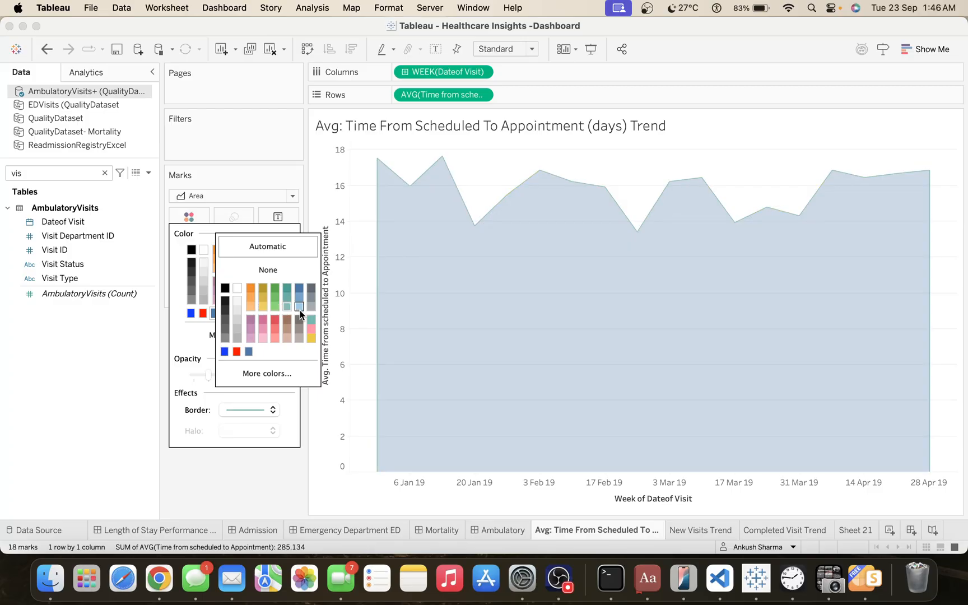
click(299, 307)
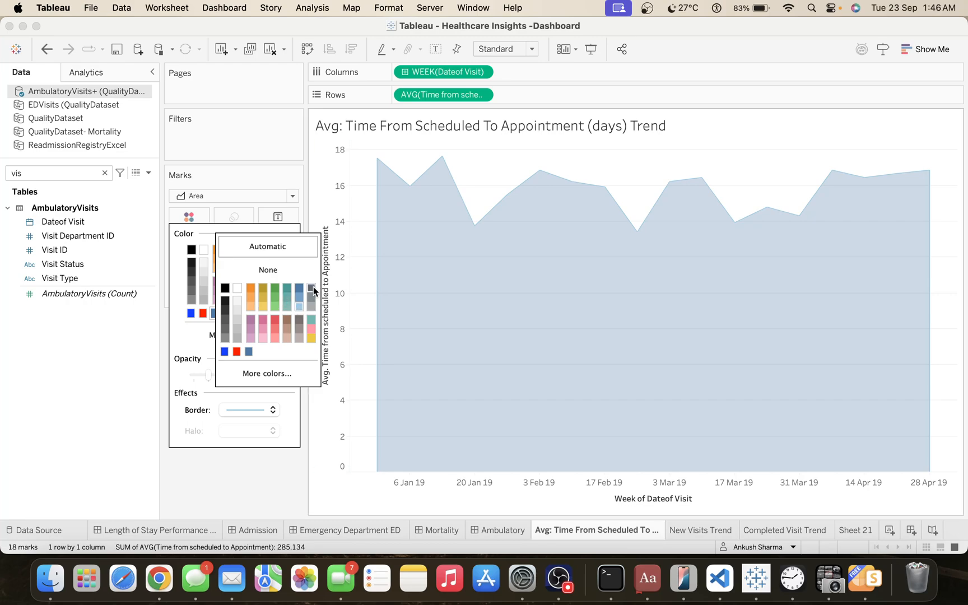
click(312, 287)
click(243, 479)
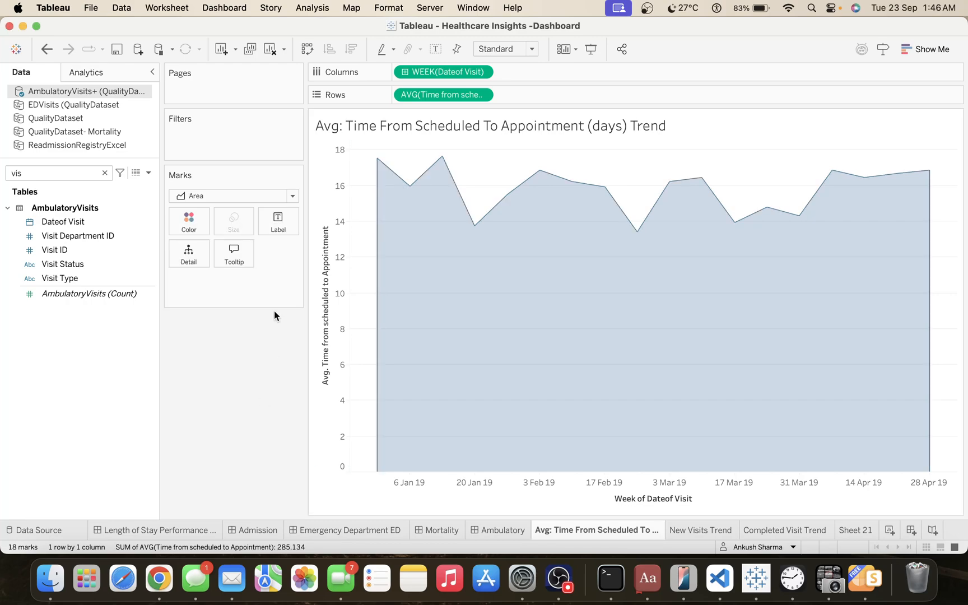
Change the mark type to Line and set the line's opacity to 100%.
click(214, 197)
click(216, 245)
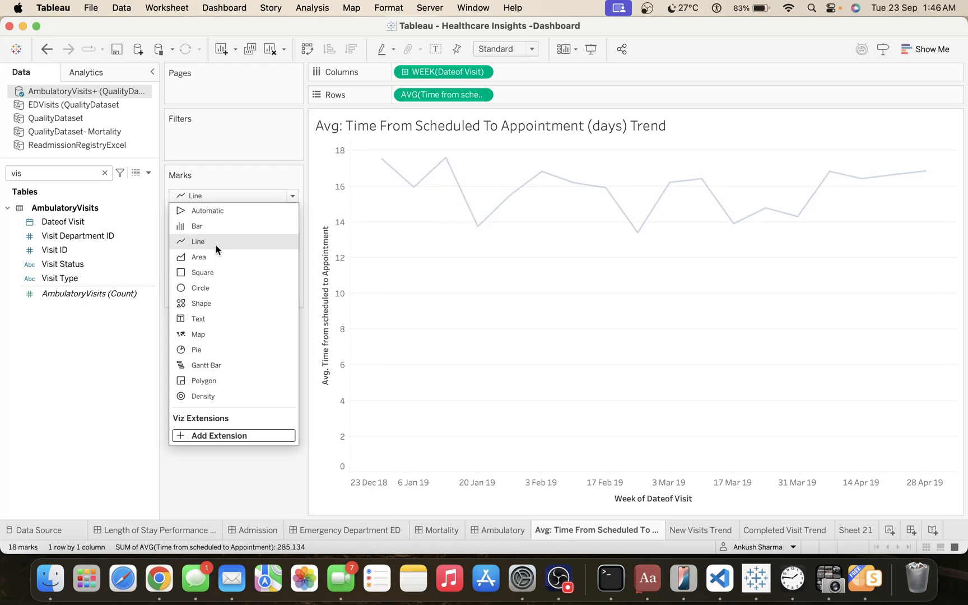
click(201, 232)
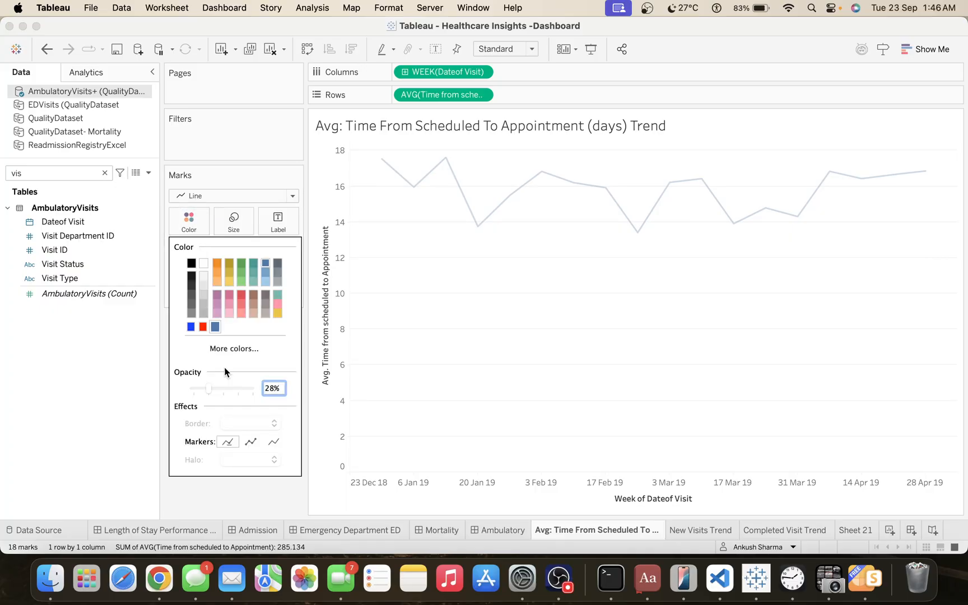
drag(210, 391, 251, 388)
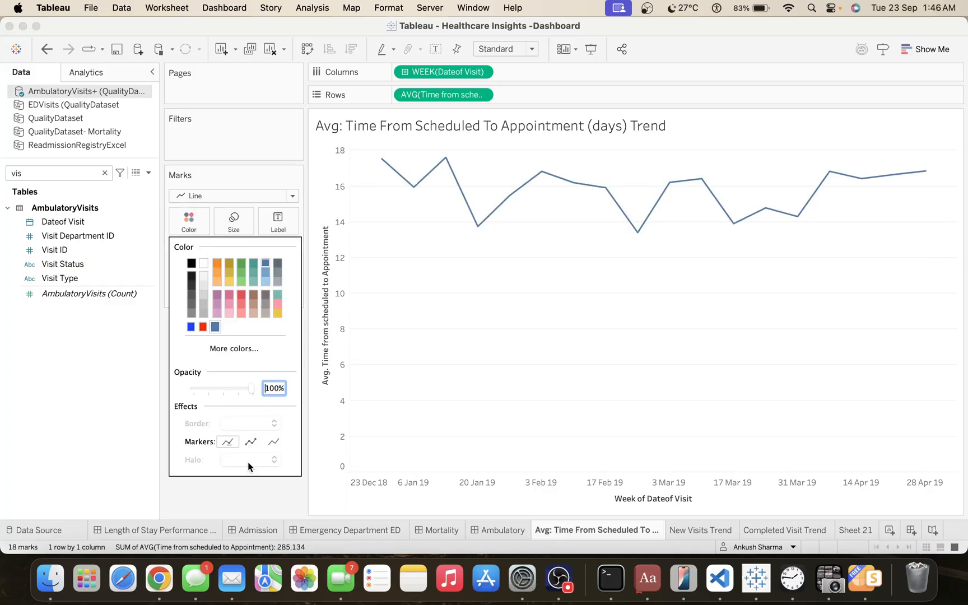
Try showing markers on all points of the line and applying the dotted line pattern.
click(250, 442)
click(249, 493)
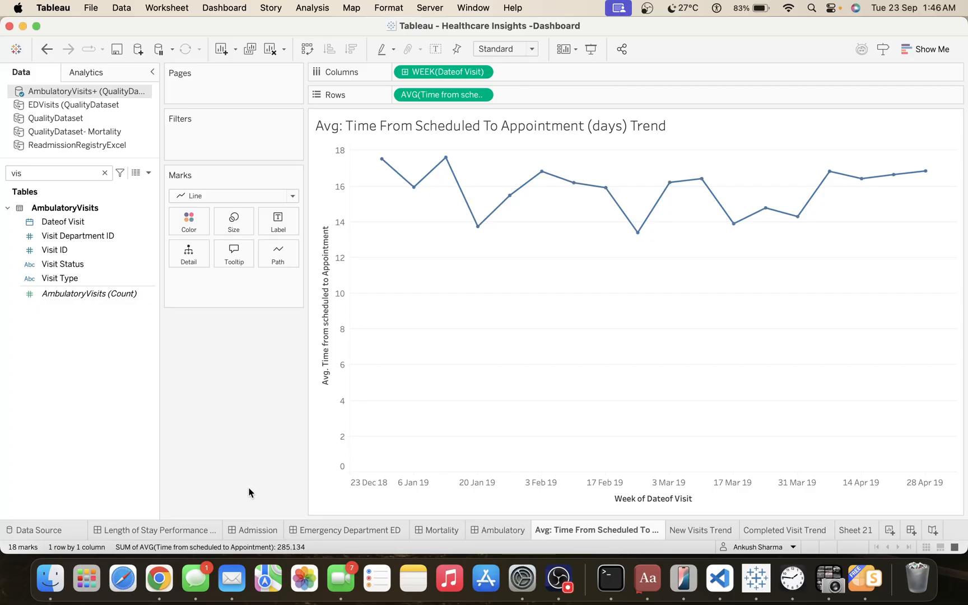
click(288, 250)
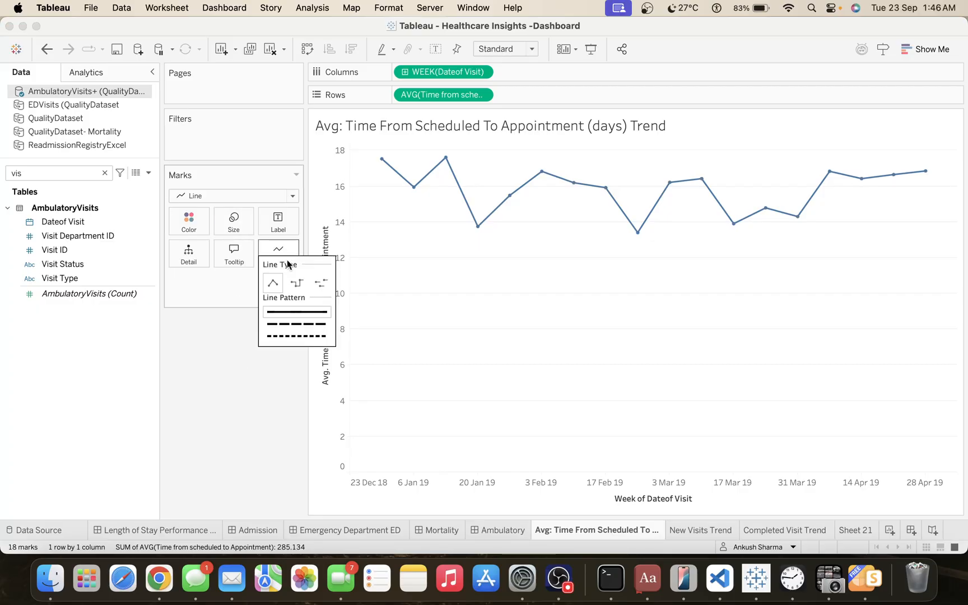
click(290, 323)
click(295, 336)
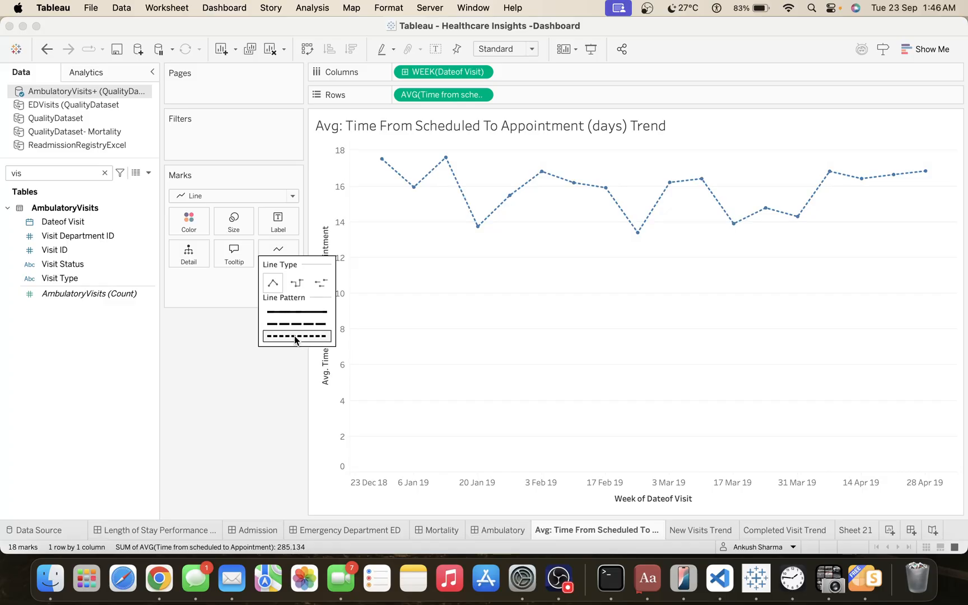
click(317, 427)
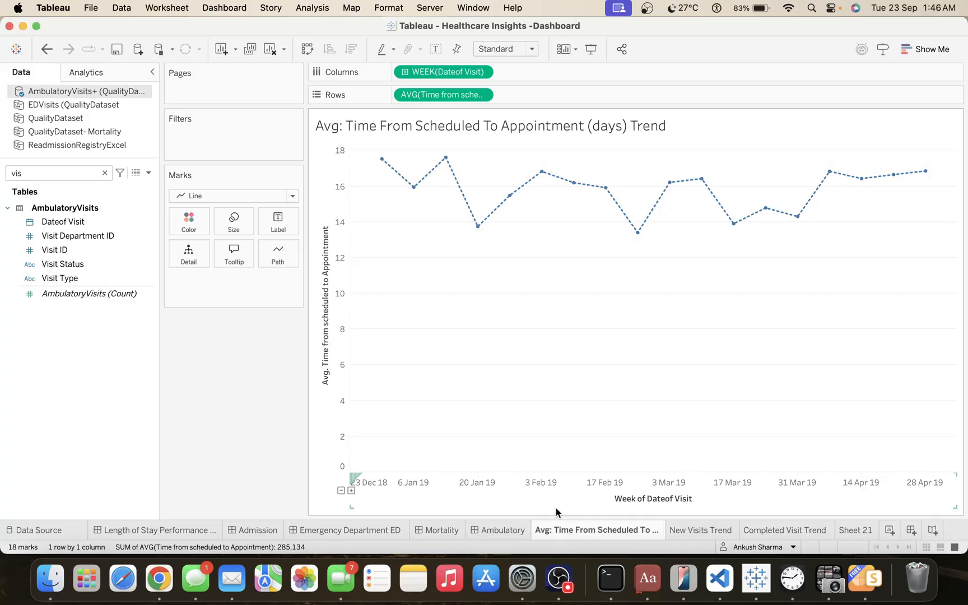
Paste the copied formatting onto the trend sheet and hide the average time axis header.
right_click(565, 527)
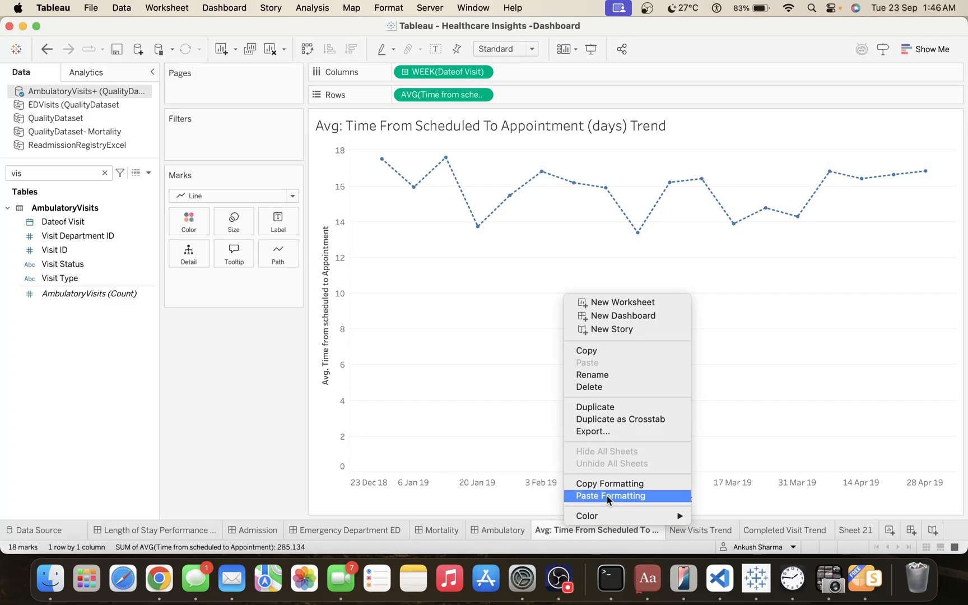
click(606, 495)
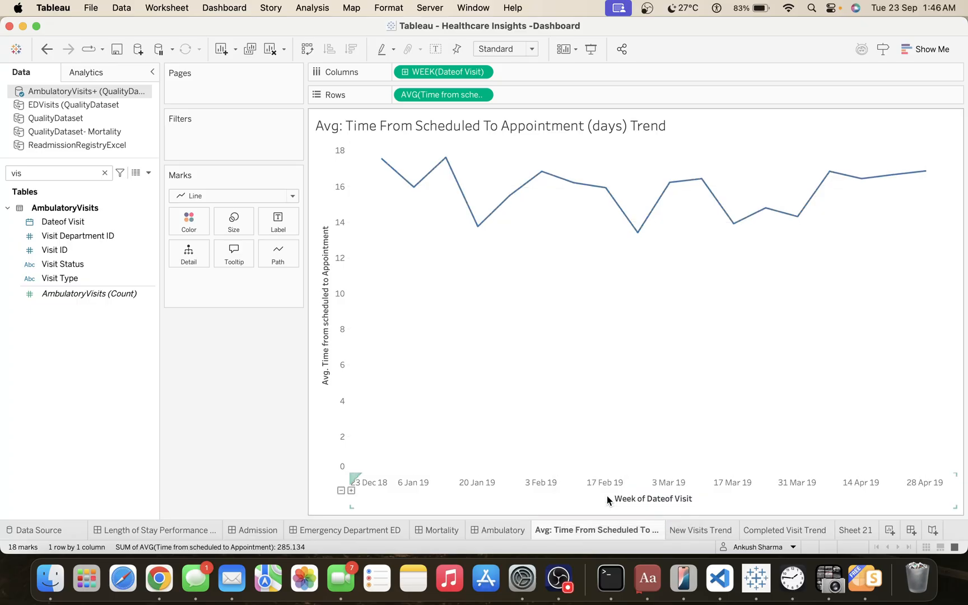
click(335, 340)
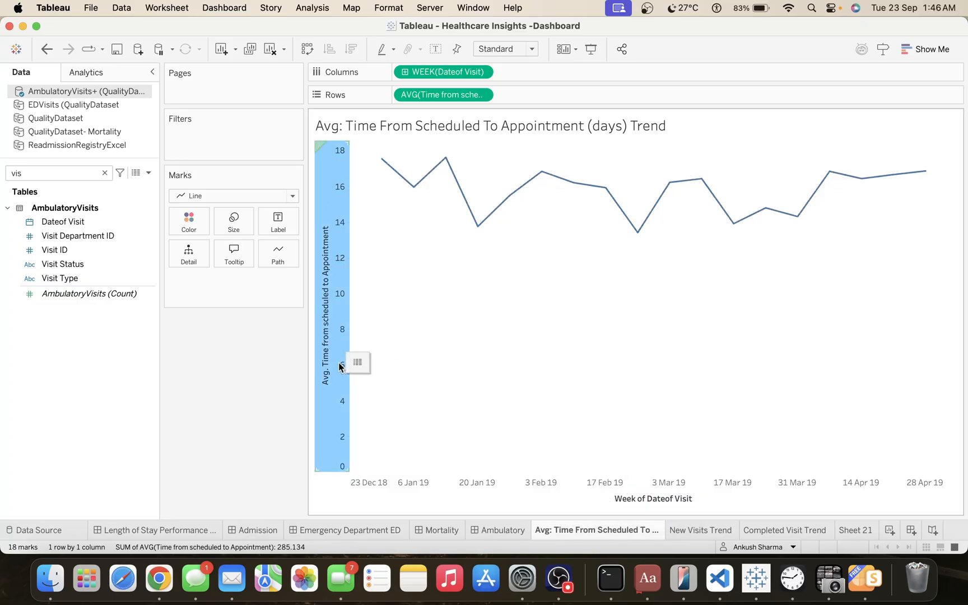
right_click(338, 362)
click(367, 437)
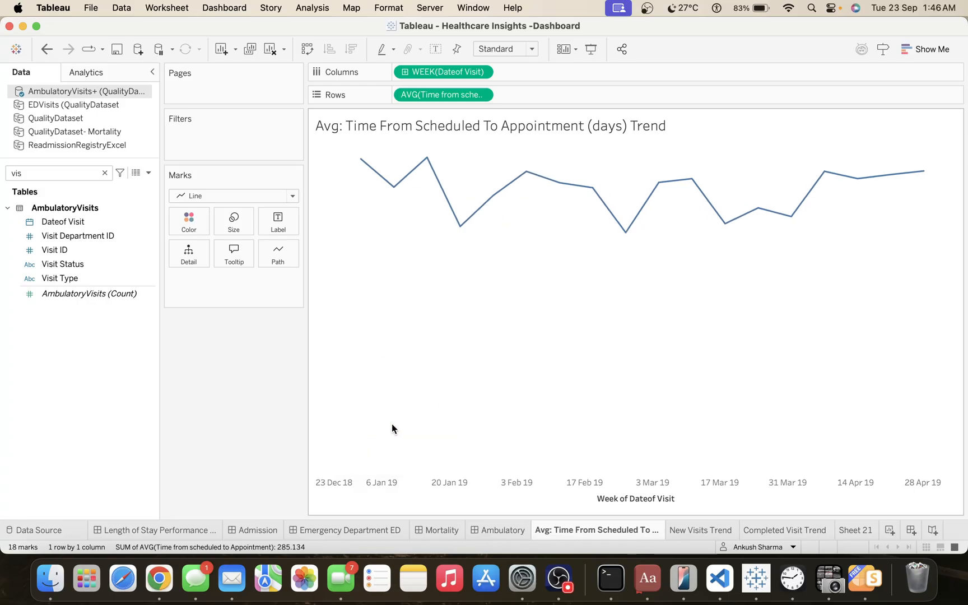
Clear the title of the Week of Dateof Visit axis.
double_click(626, 500)
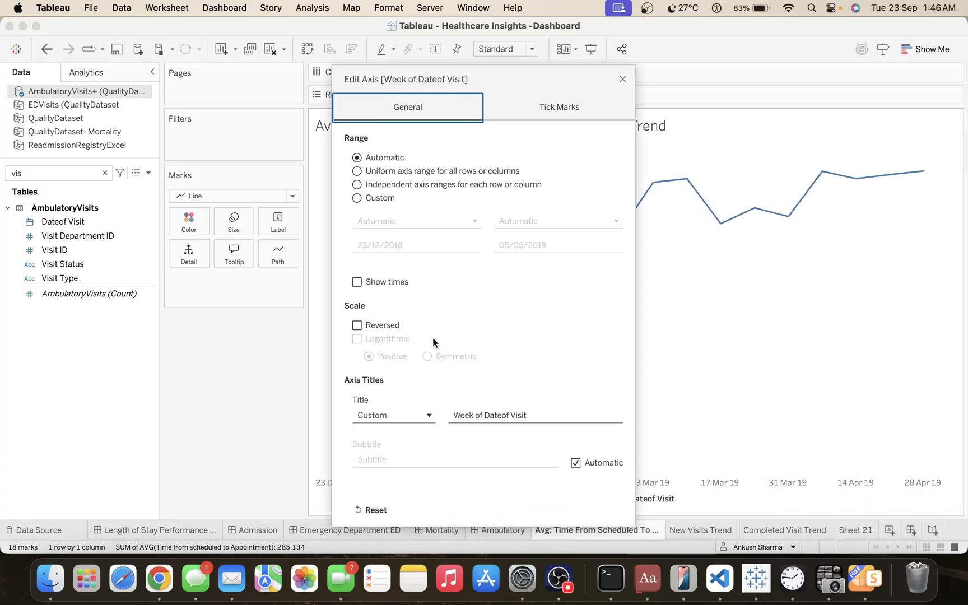
triple_click(502, 415)
key(BackSpace)
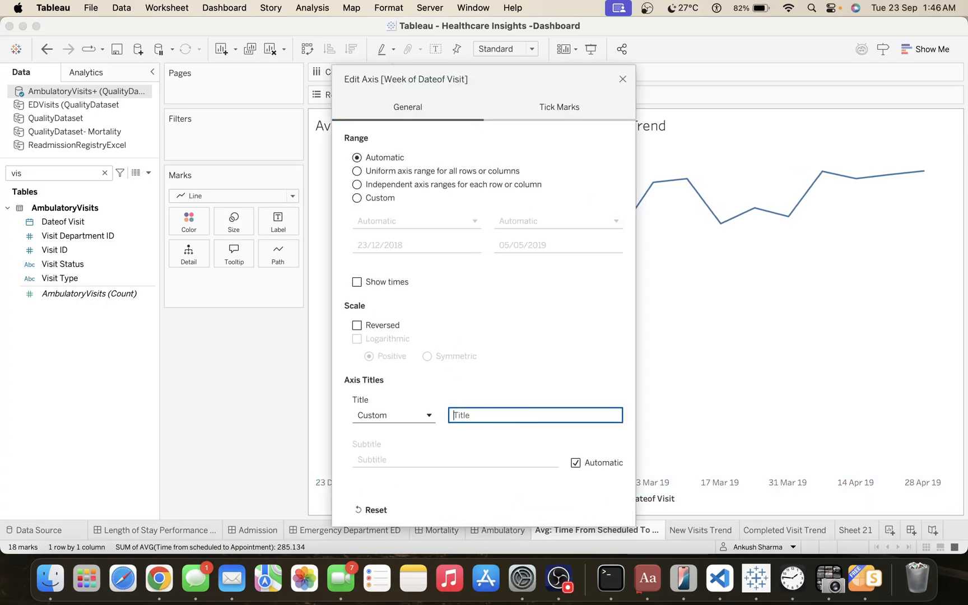
click(623, 79)
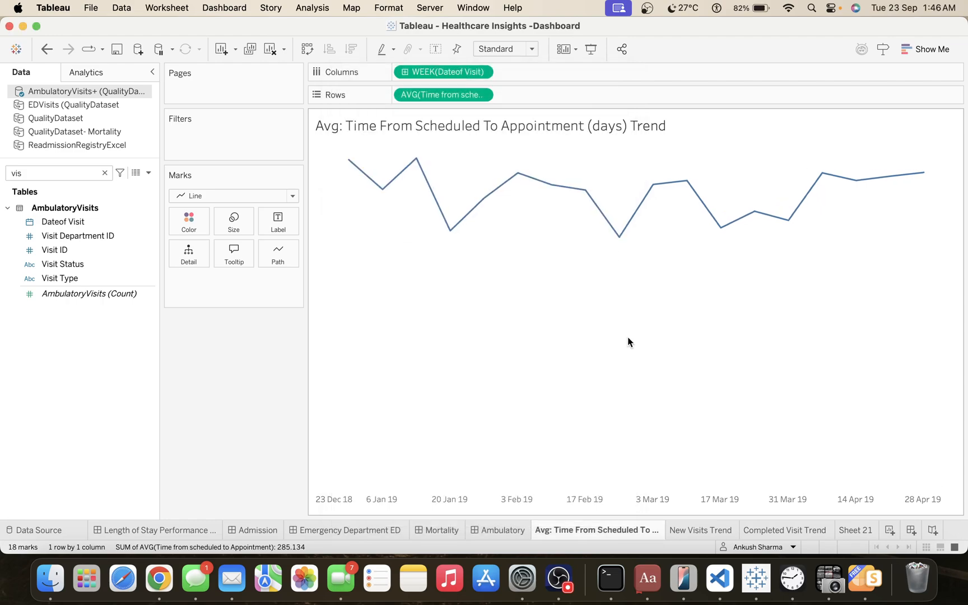
click(435, 50)
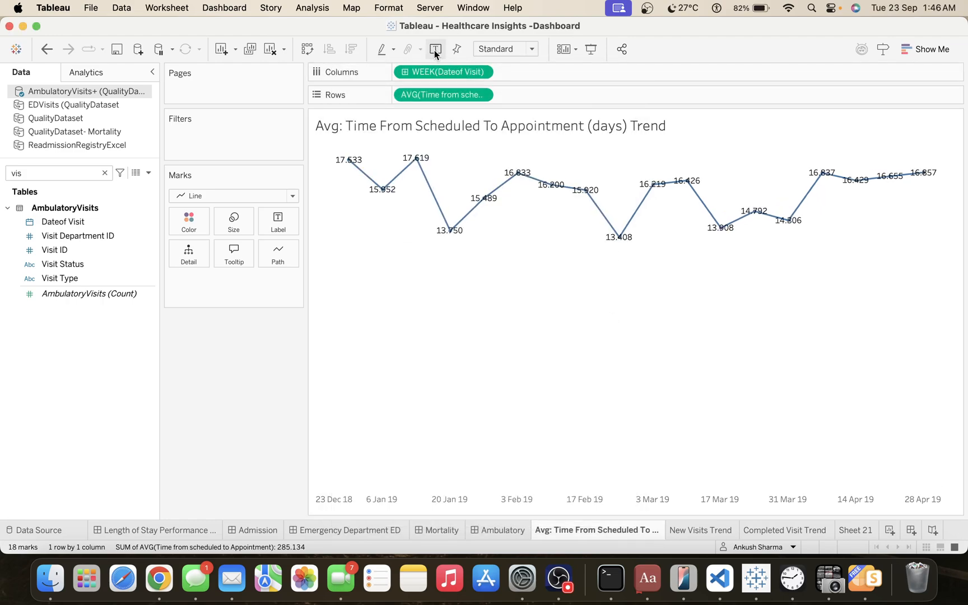
click(435, 49)
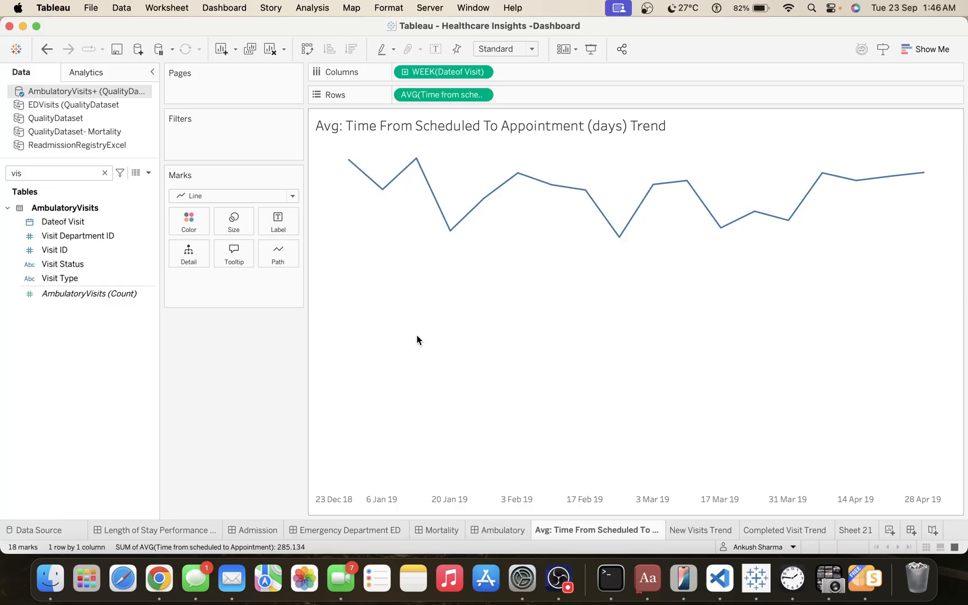
click(480, 96)
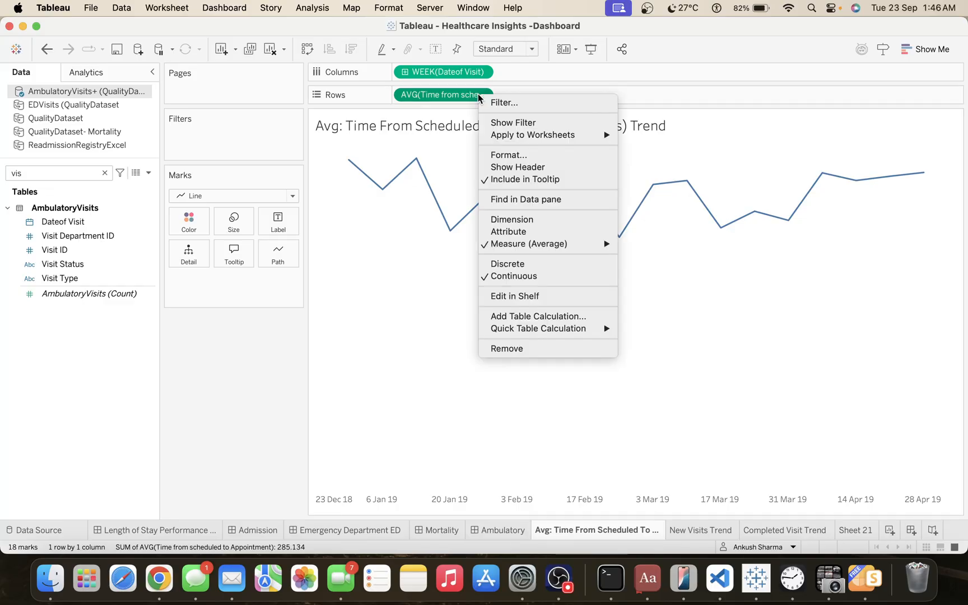
click(406, 361)
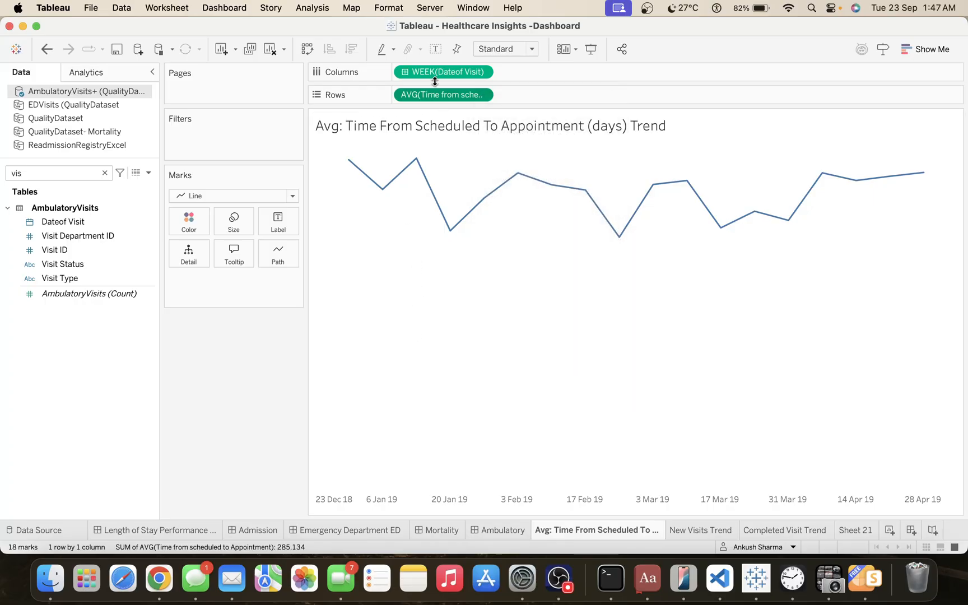
Show mark labels on the trend line and format their values as Number (Custom) with 1 decimal place.
click(436, 50)
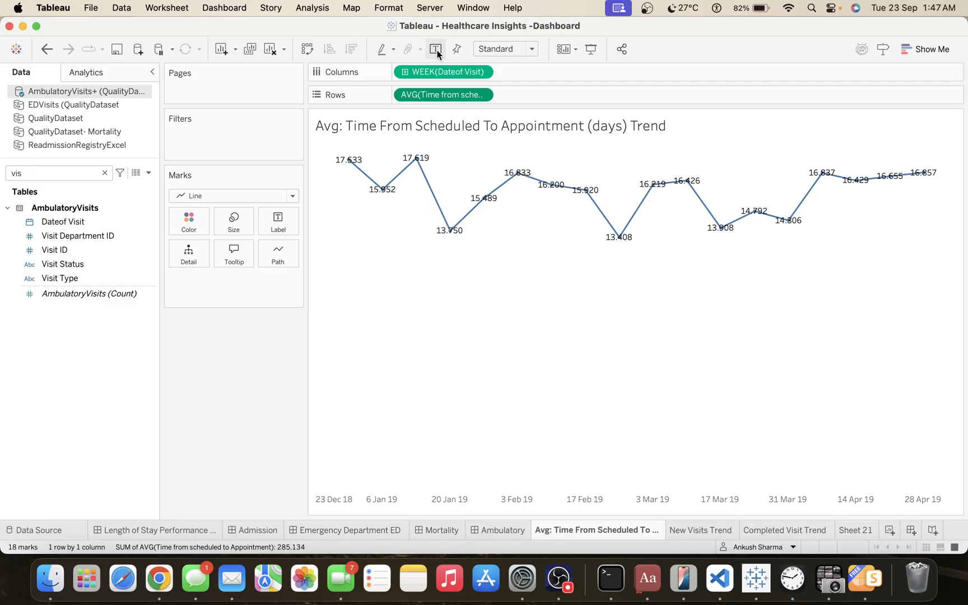
right_click(435, 94)
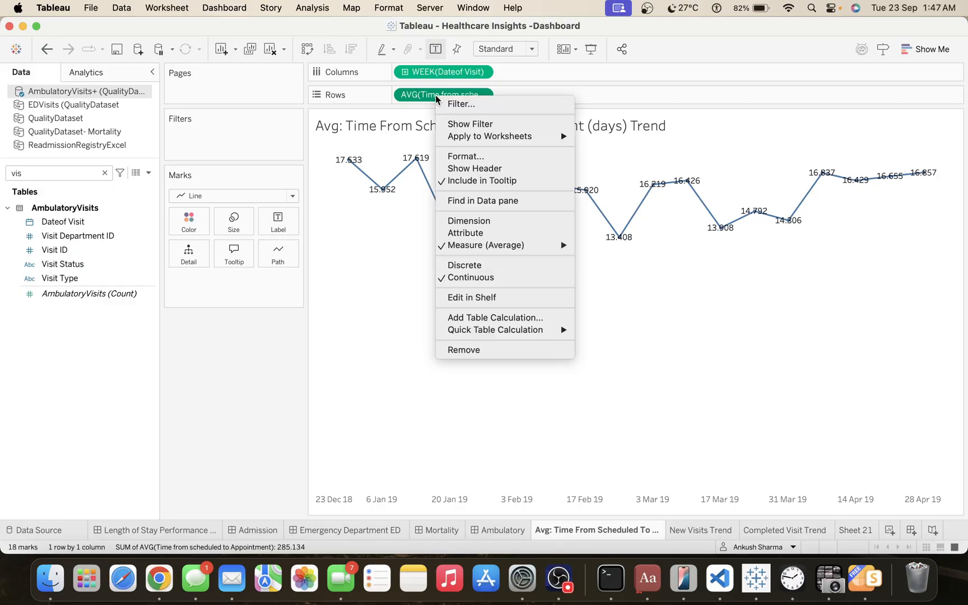
click(463, 156)
click(92, 158)
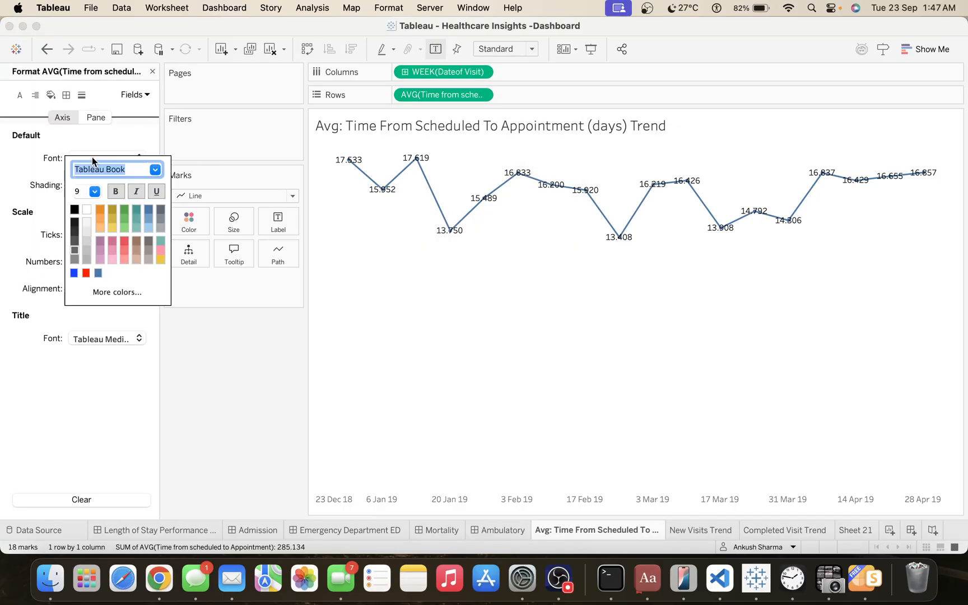
click(92, 155)
click(92, 119)
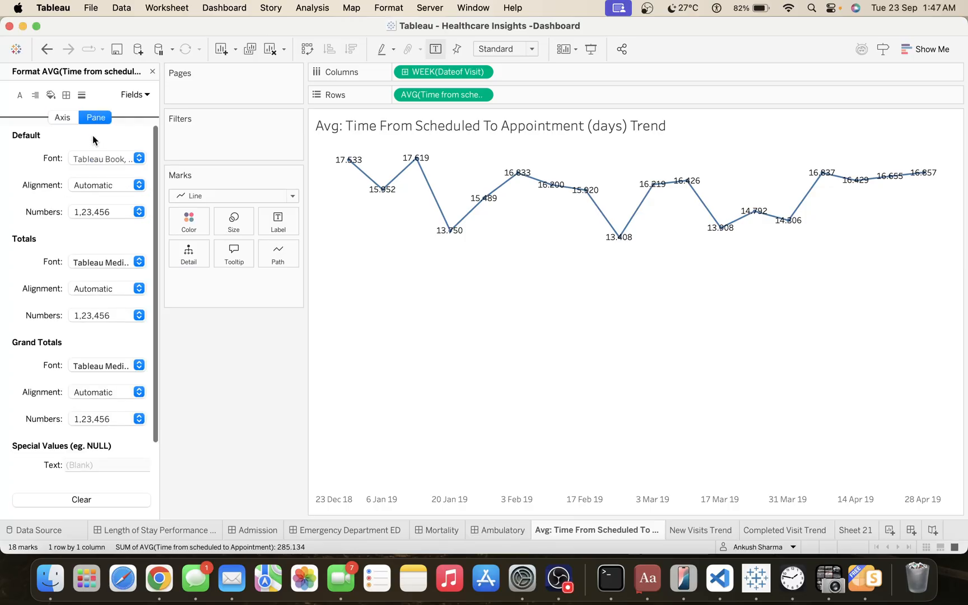
click(101, 212)
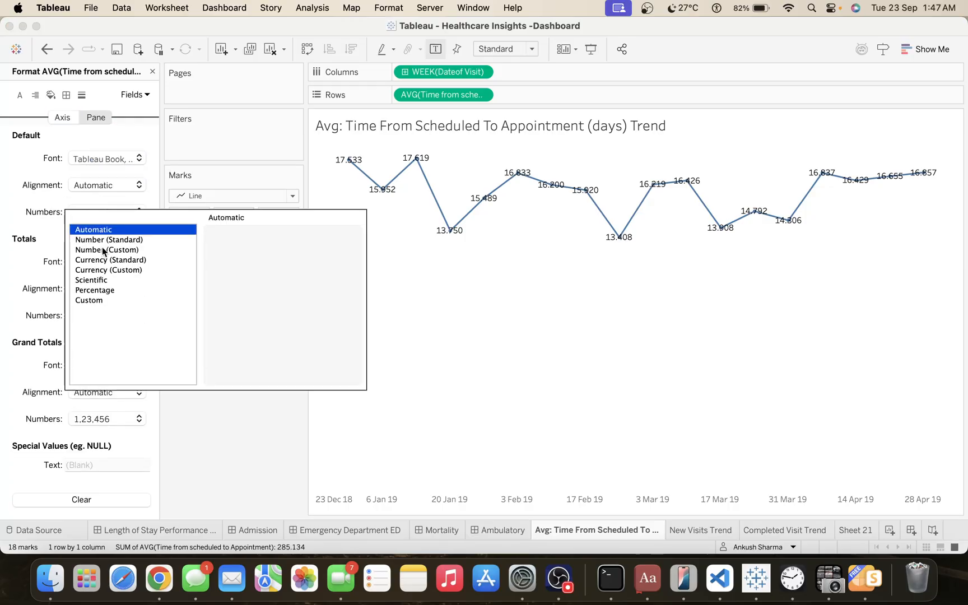
click(134, 249)
click(249, 255)
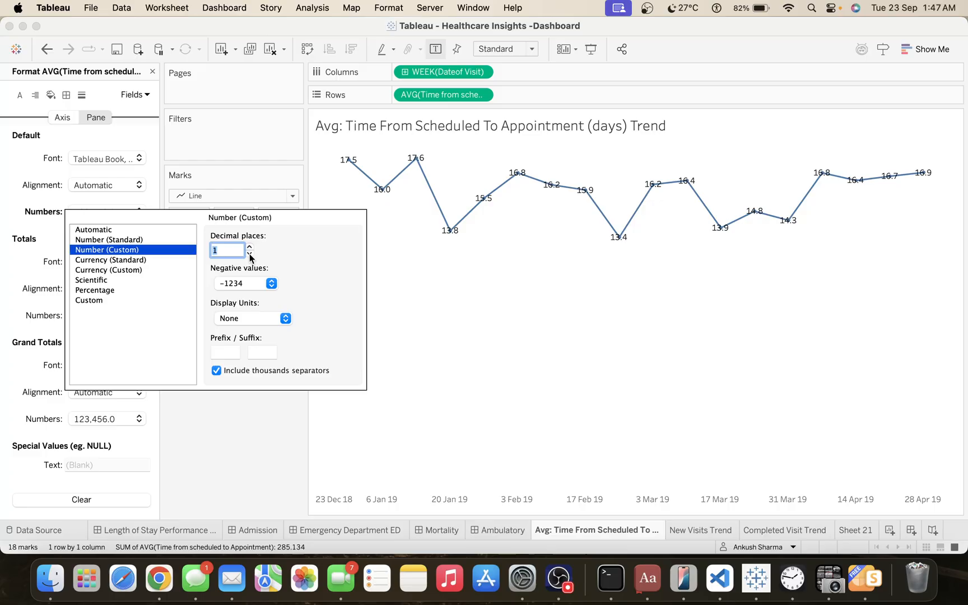
click(233, 393)
Set the trend line's mark label alignment to Automatic both horizontally and vertically.
click(277, 227)
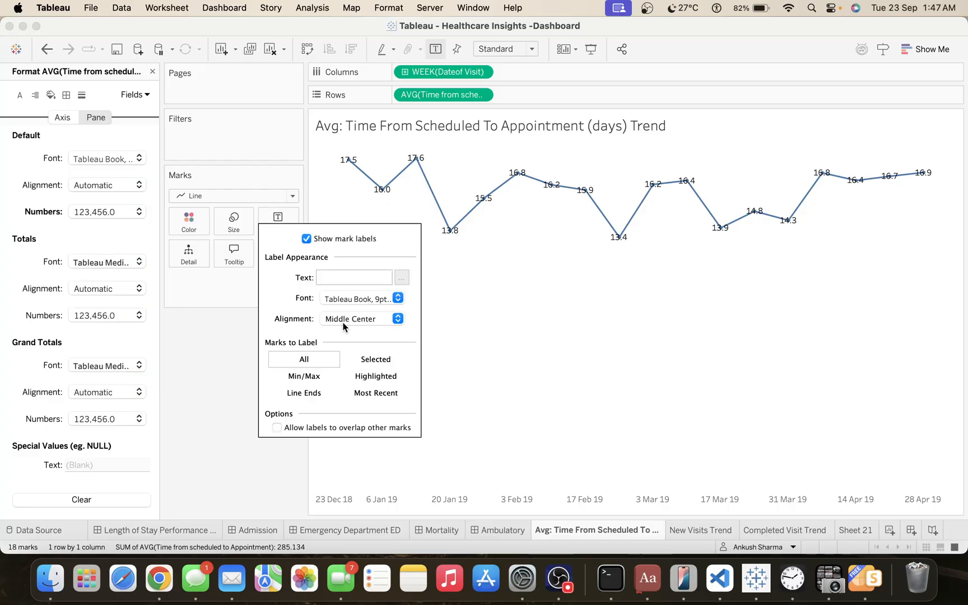
click(359, 321)
click(353, 346)
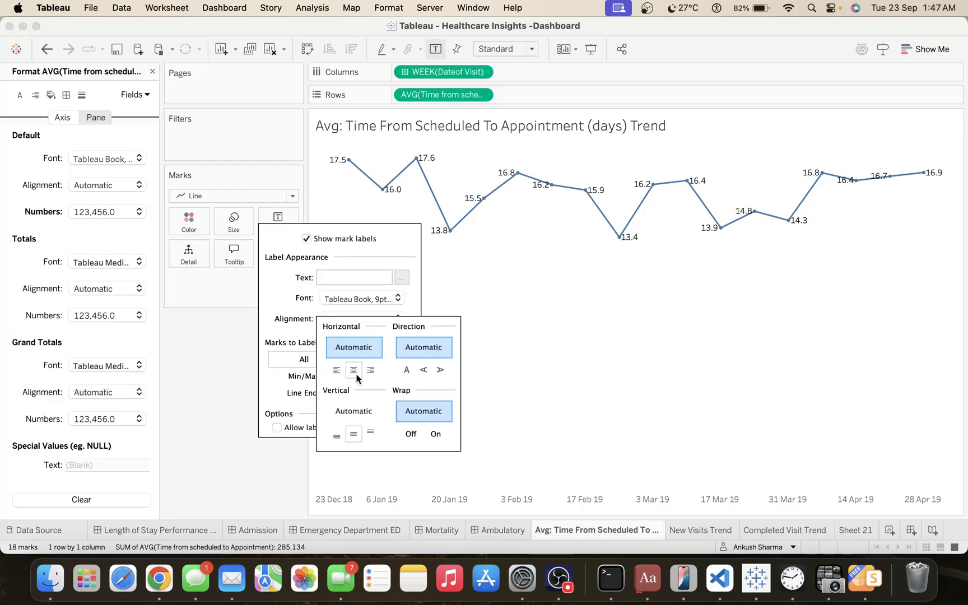
click(353, 410)
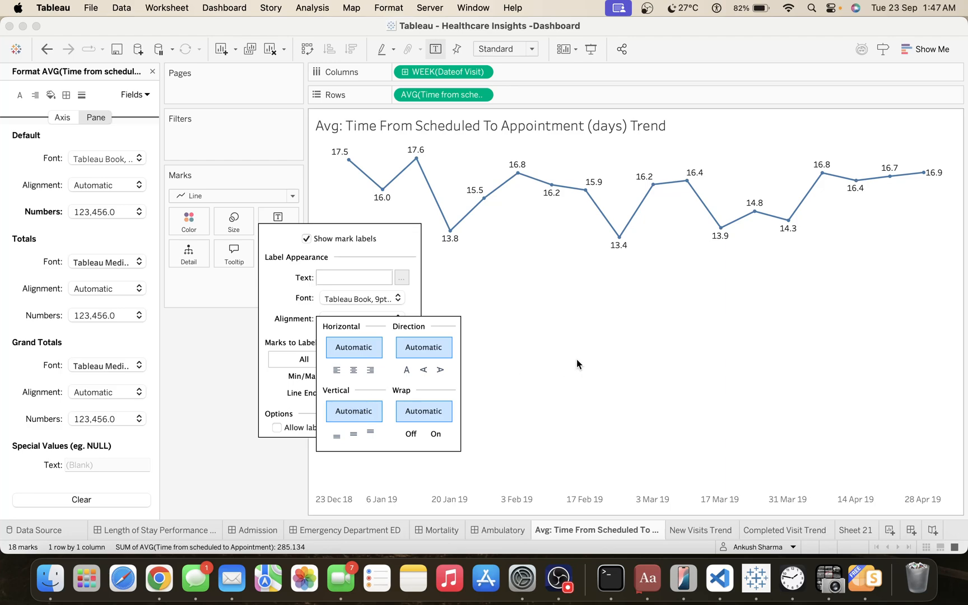
click(576, 359)
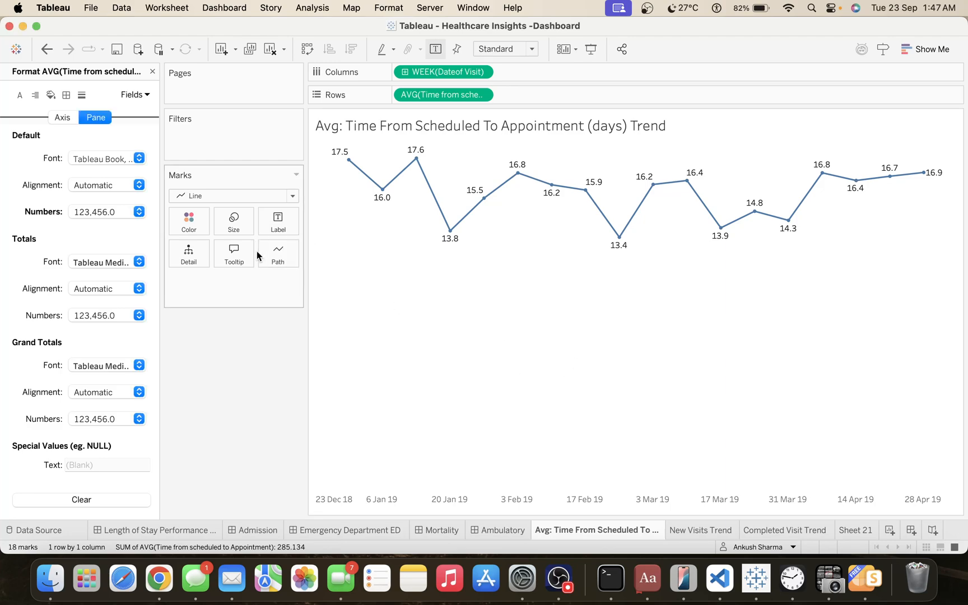
Change the default pane font of the average time labels to Arial.
click(139, 158)
click(155, 170)
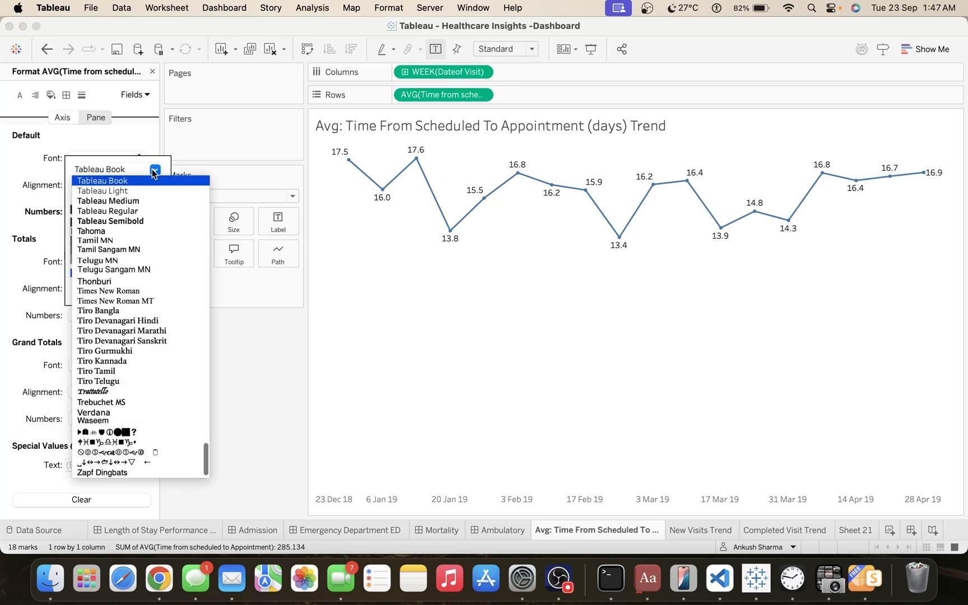
text(arial)
key(Return)
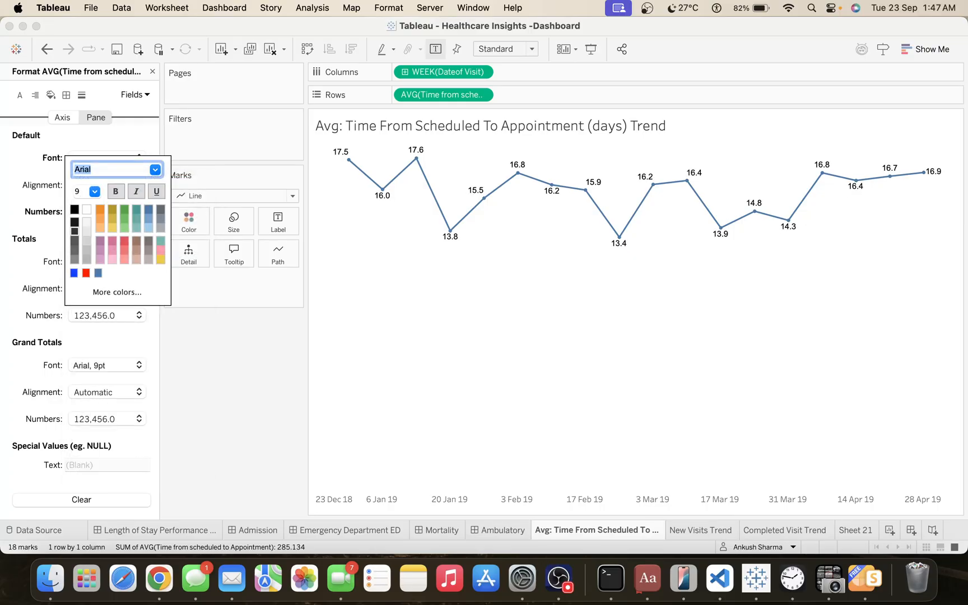
click(247, 383)
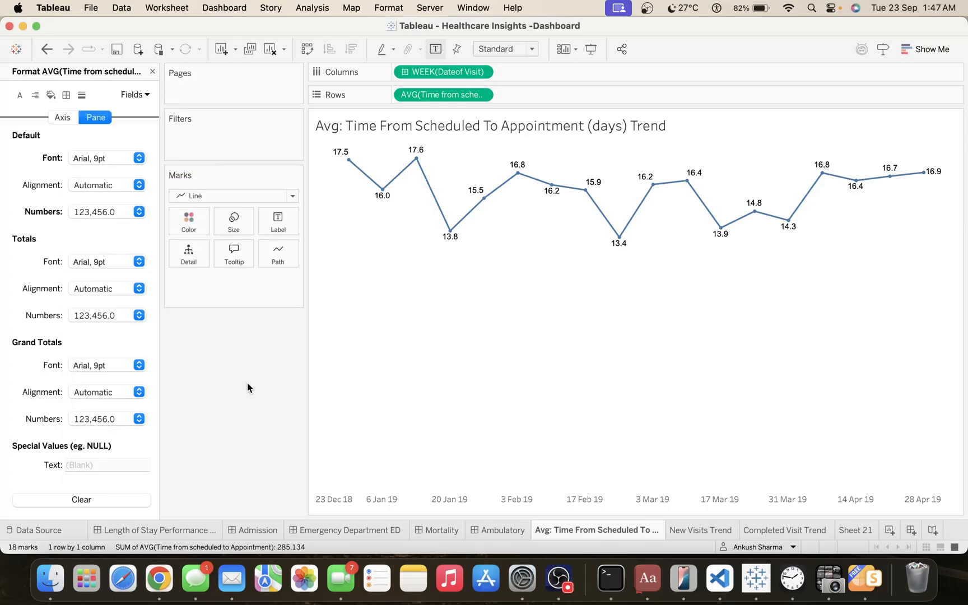
Duplicate the No Show Rate sheet from its tile on the Ambulatory dashboard.
click(502, 530)
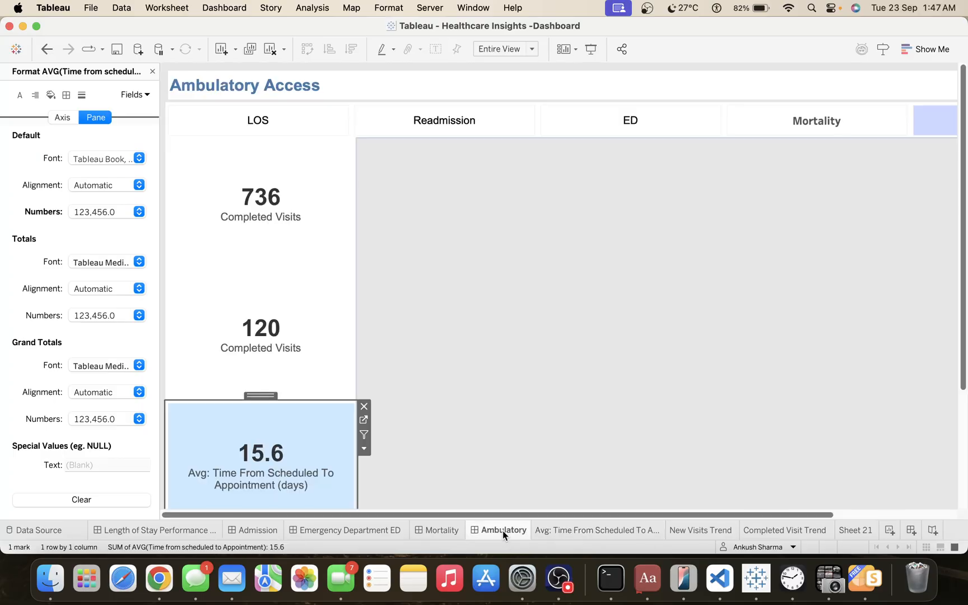
scroll(263, 436, down, 5)
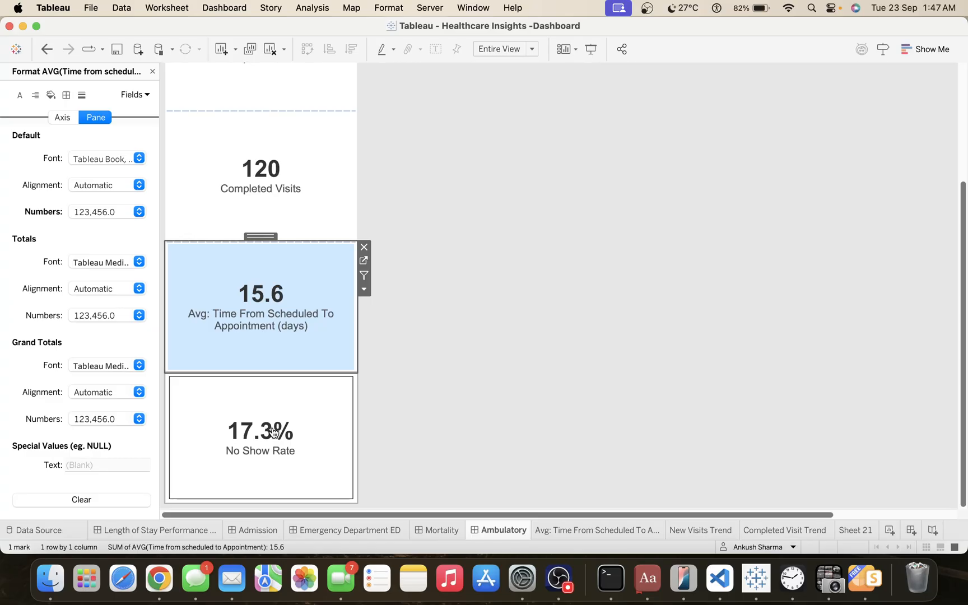
click(210, 434)
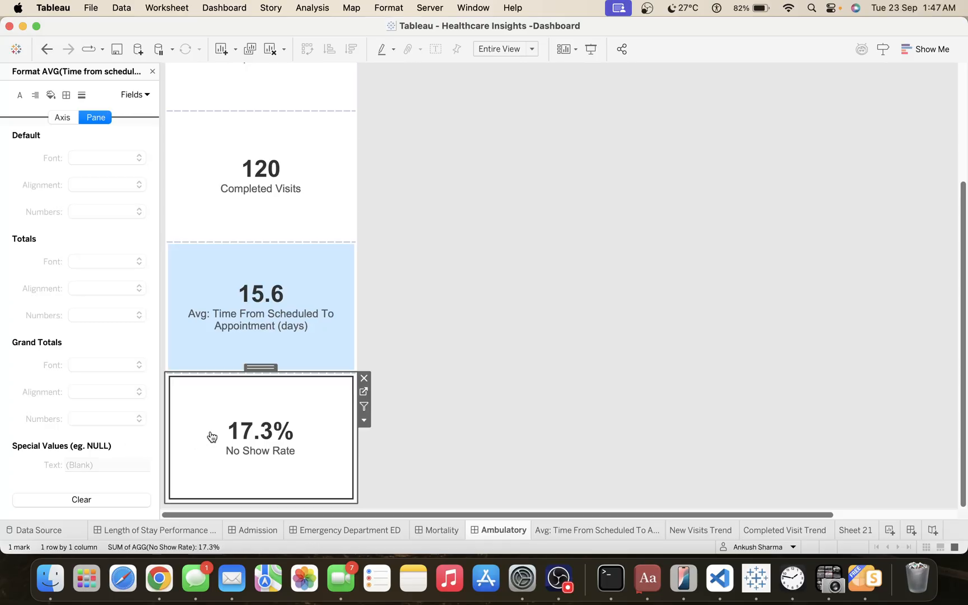
click(365, 421)
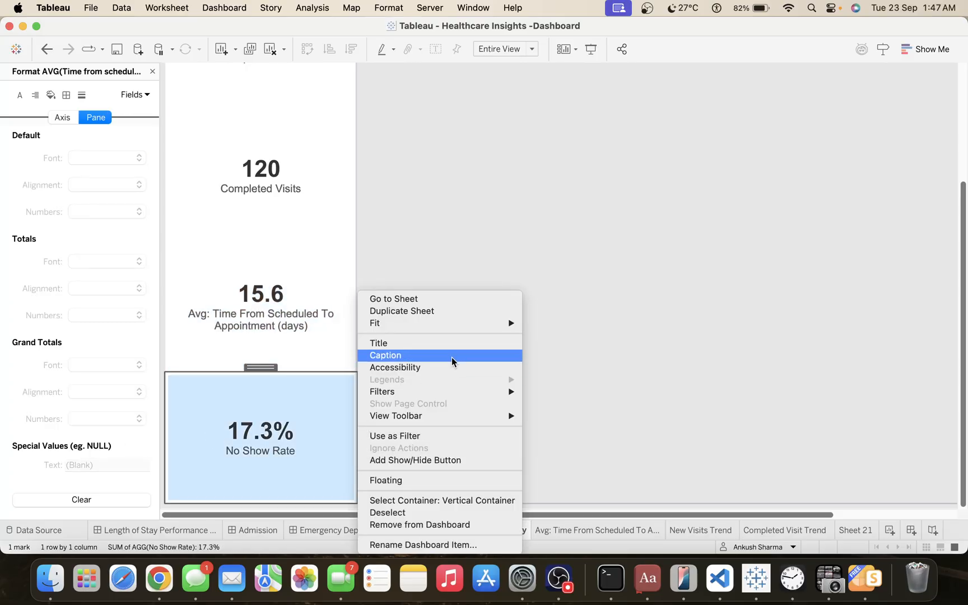
click(424, 311)
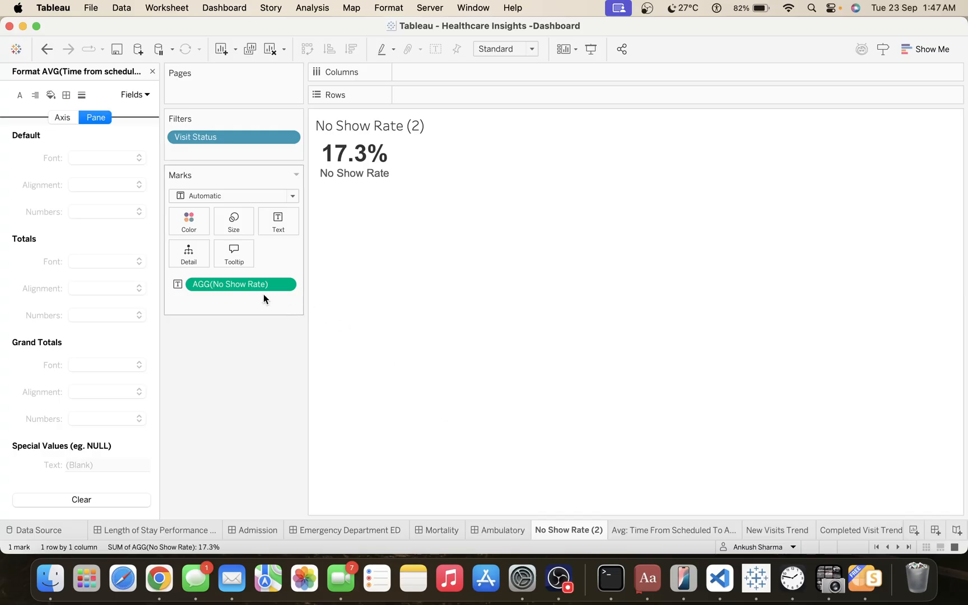
Plot No Show Rate on rows against Dateof Visit on columns as continuous Week Number.
drag(251, 286, 462, 93)
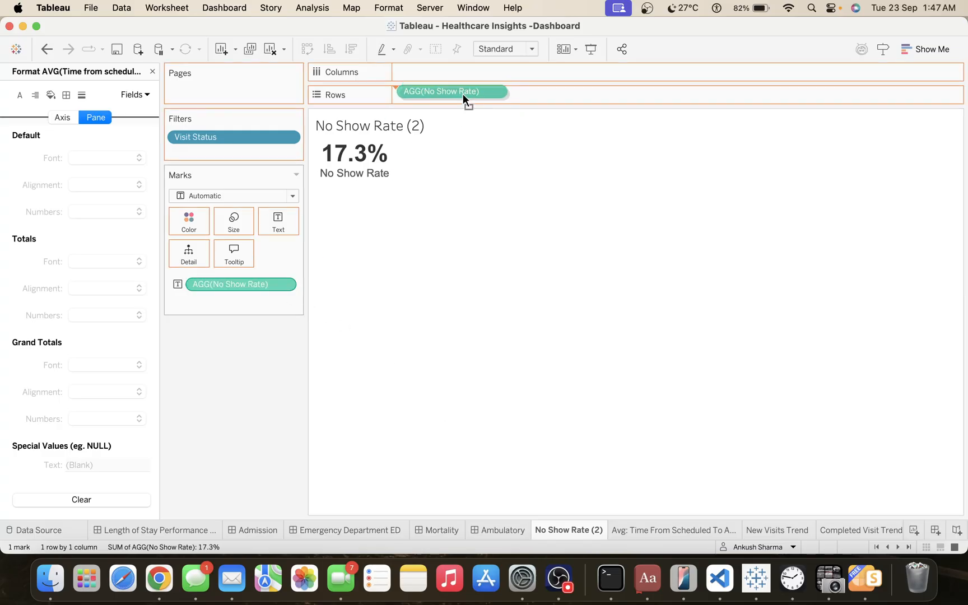
drag(160, 73, 157, 73)
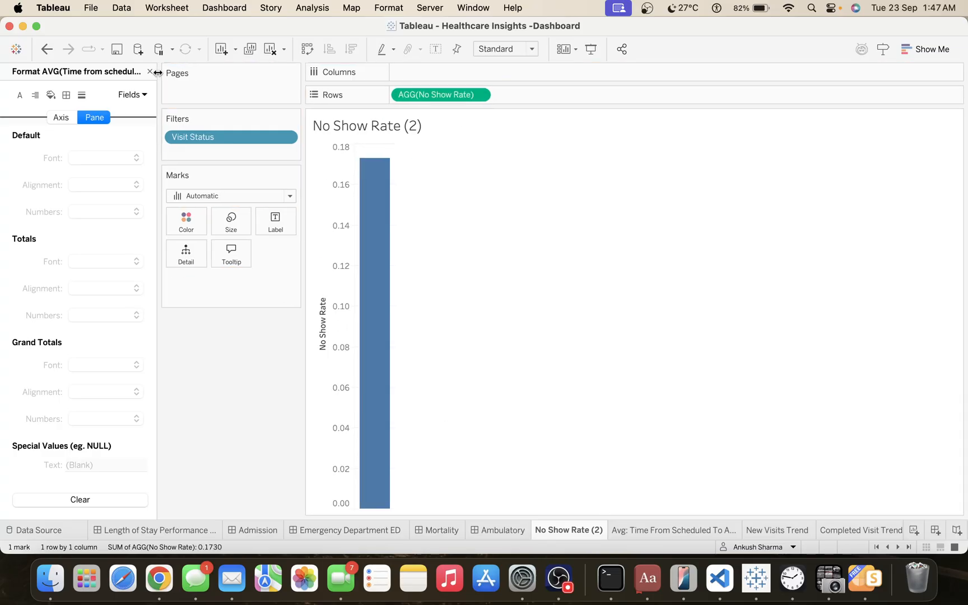
click(145, 73)
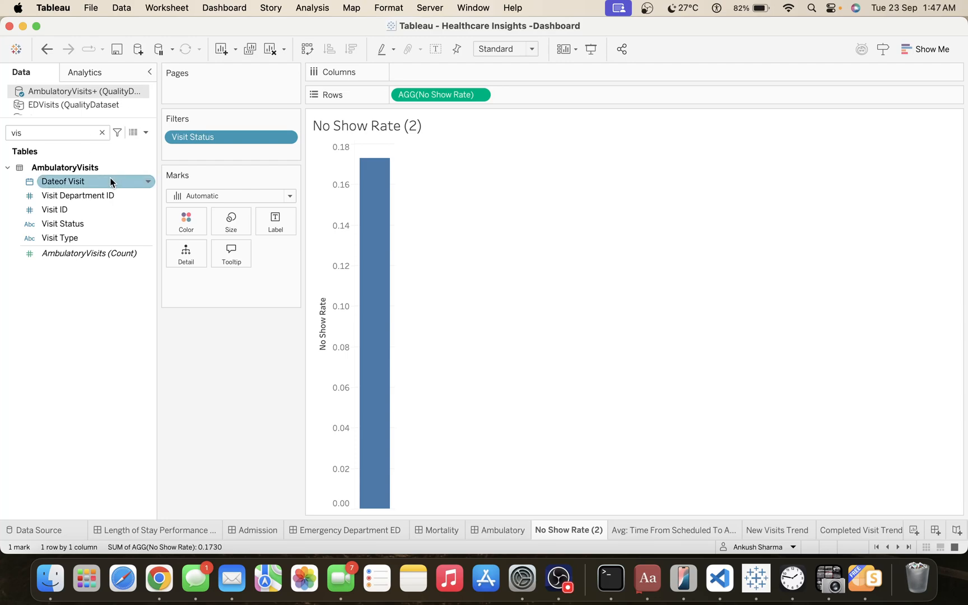
drag(113, 179, 458, 69)
right_click(458, 70)
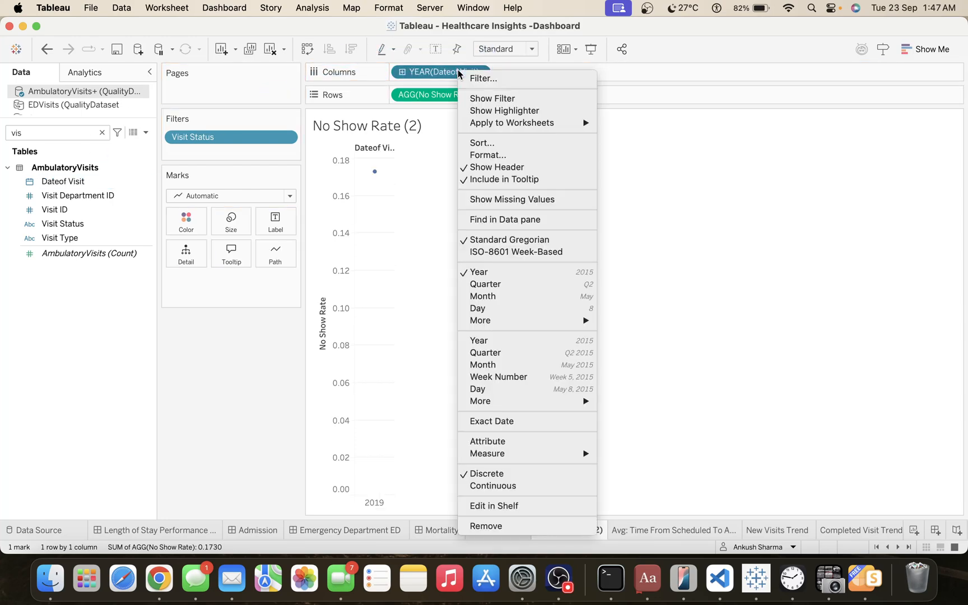
click(529, 375)
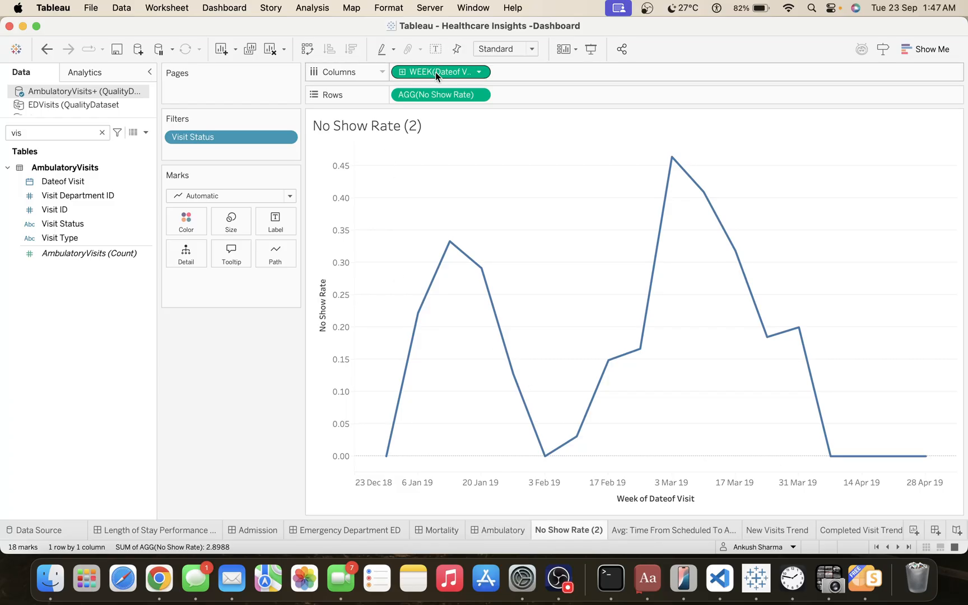
Show mark labels on the no-show line and set their vertical alignment to Automatic.
click(434, 51)
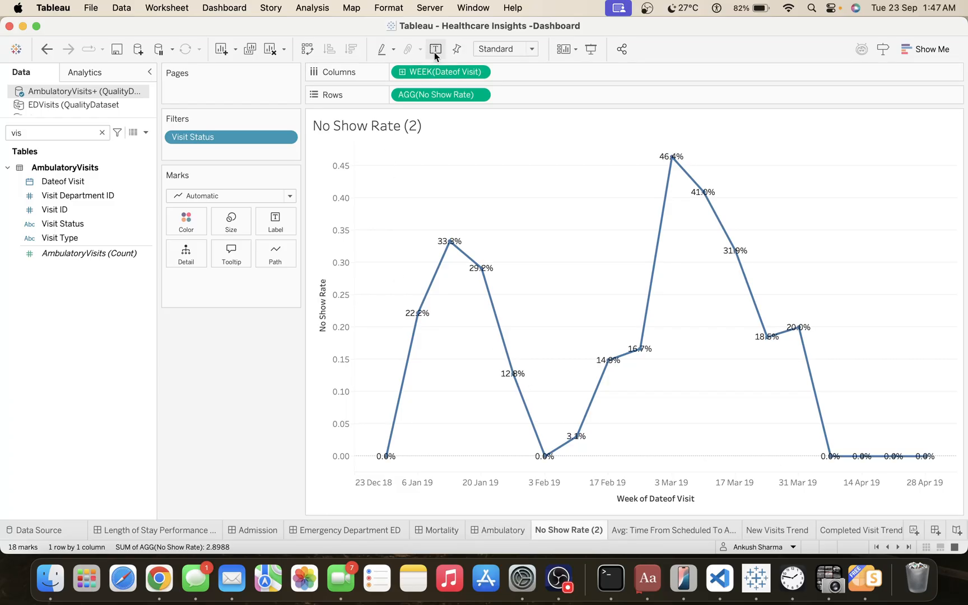
click(281, 225)
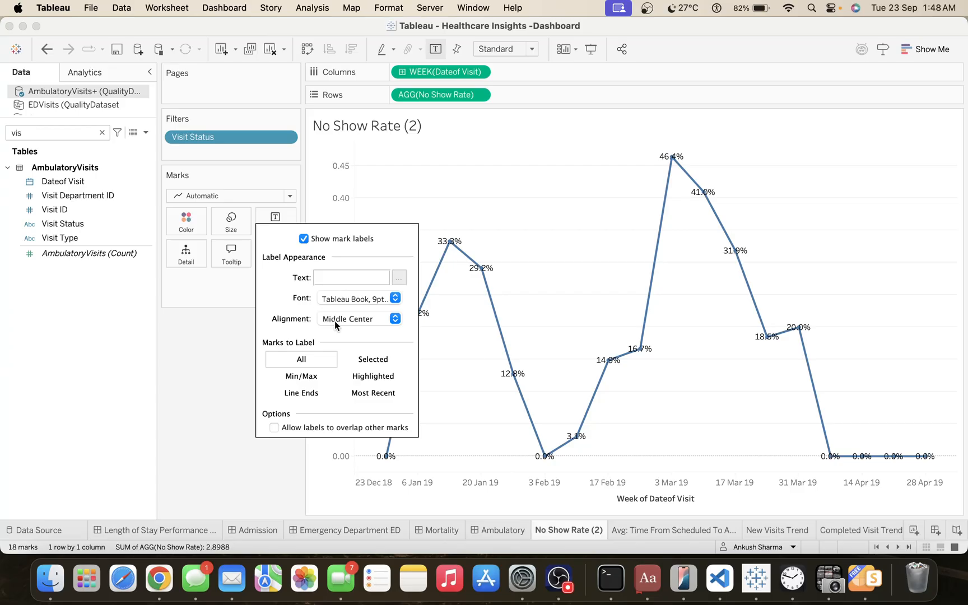
click(334, 324)
click(349, 411)
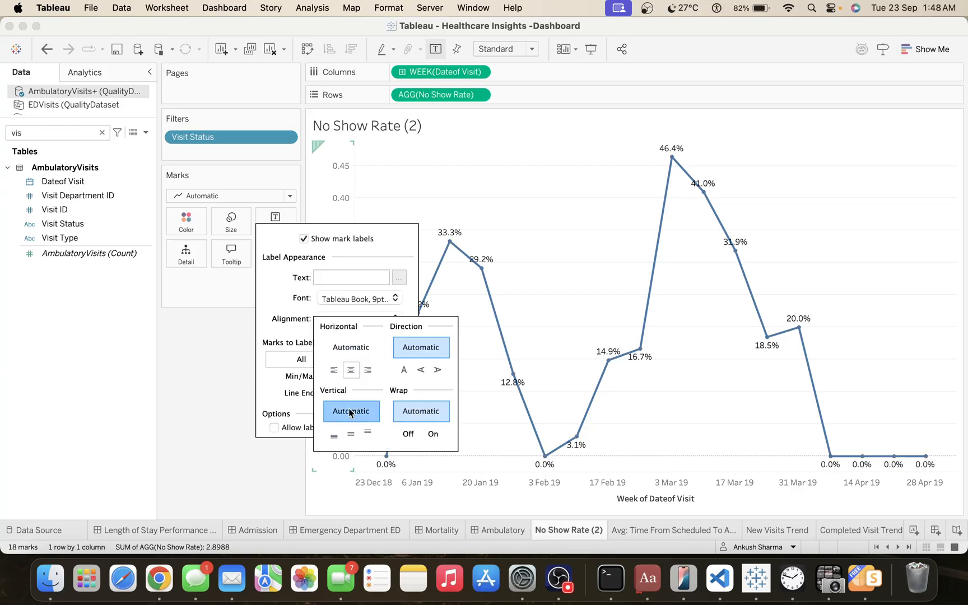
click(230, 413)
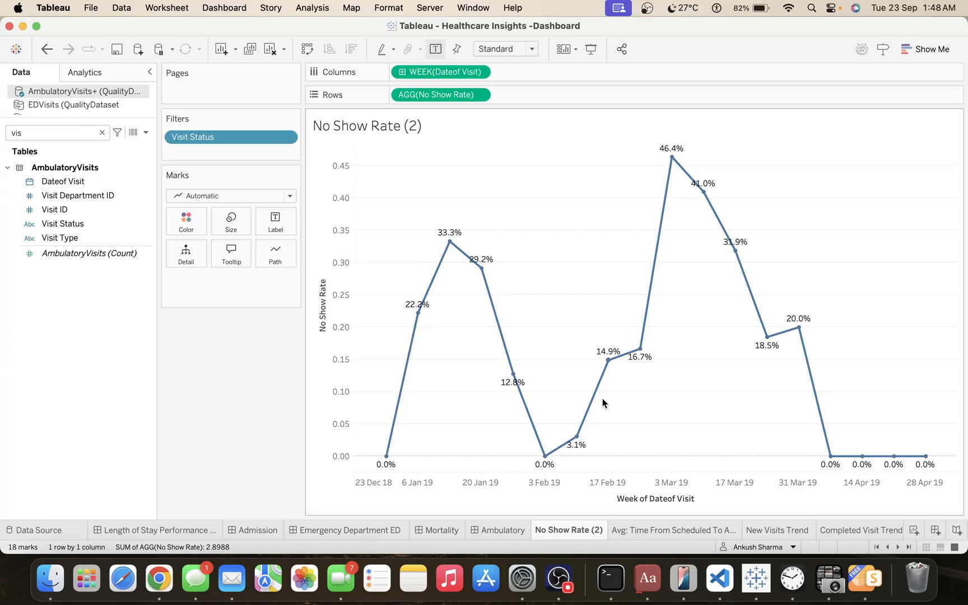
Clear the title of the Week of Dateof Visit axis on the no-show chart.
double_click(636, 492)
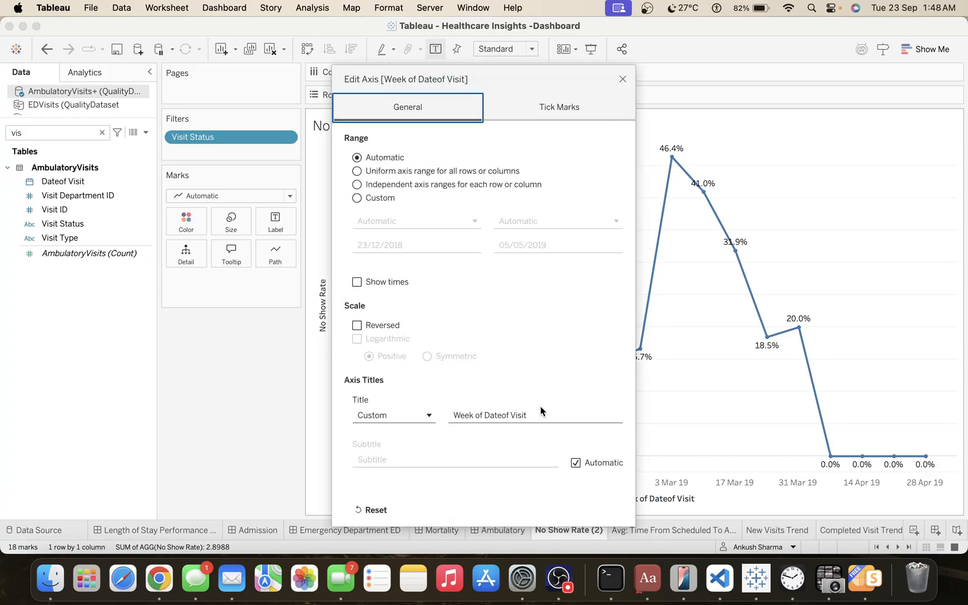
triple_click(541, 417)
key(BackSpace)
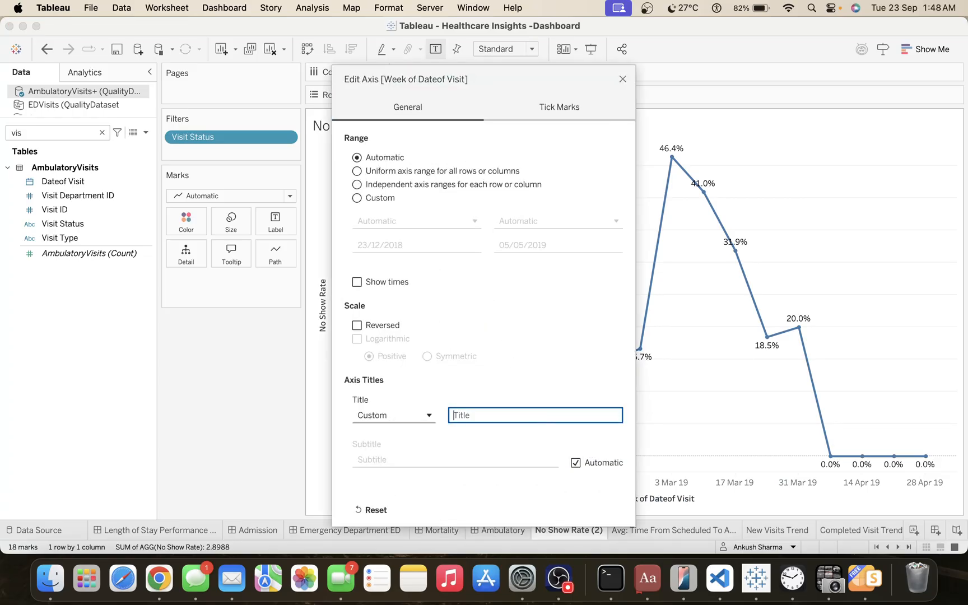
click(622, 79)
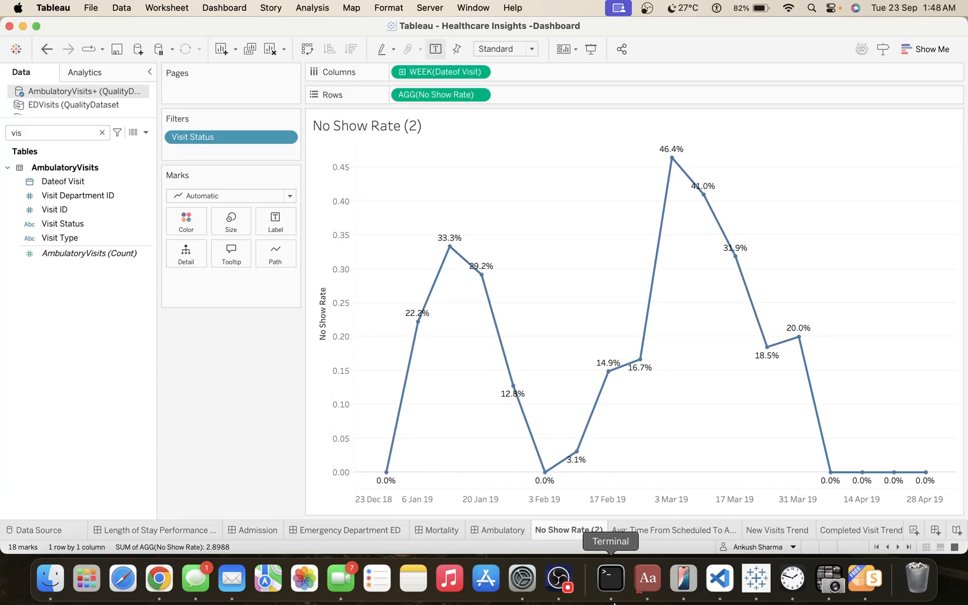
Paste the copied formatting onto the No Show Rate (2) sheet and hide the No Show Rate axis header.
right_click(567, 532)
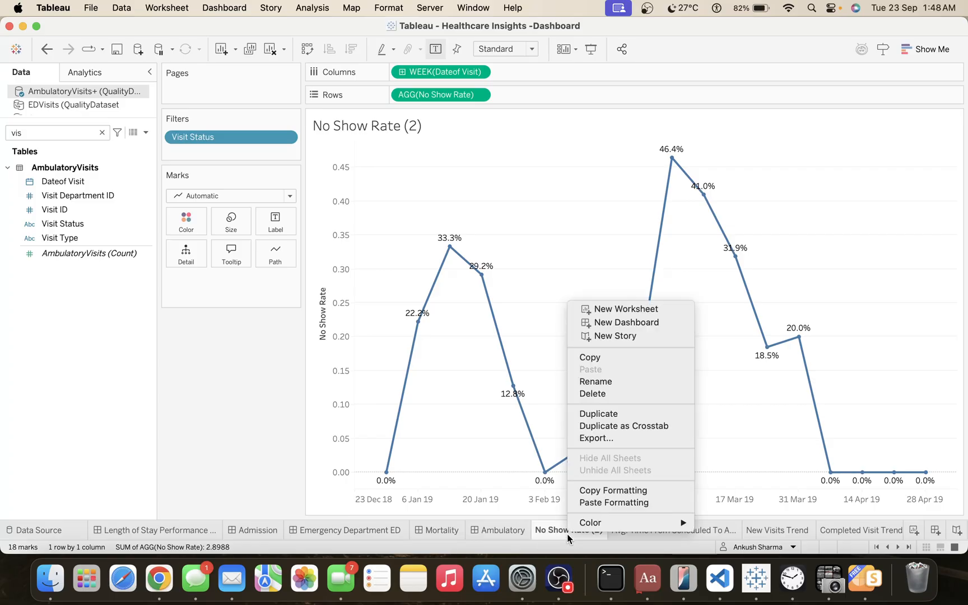
click(612, 502)
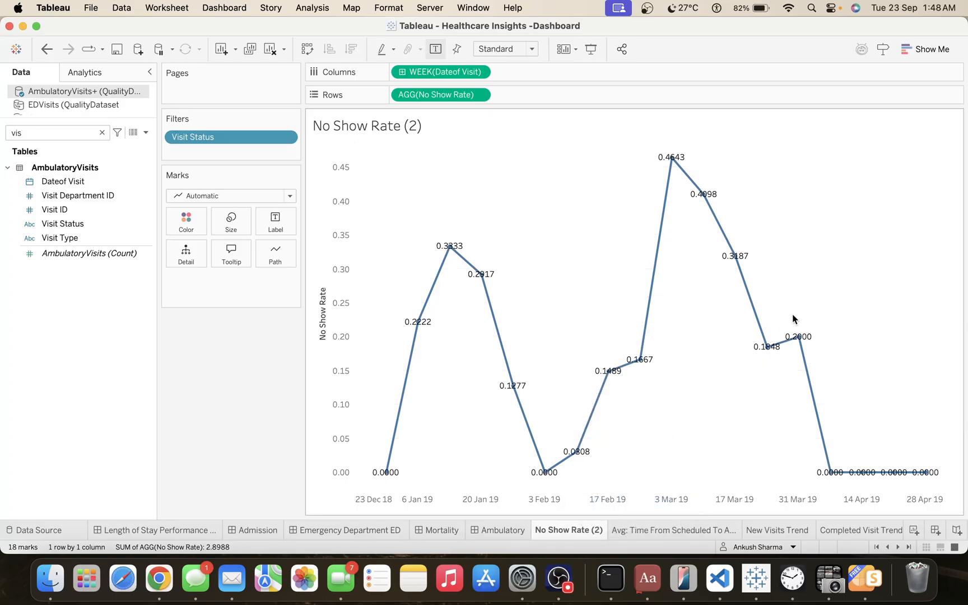
right_click(332, 241)
click(366, 316)
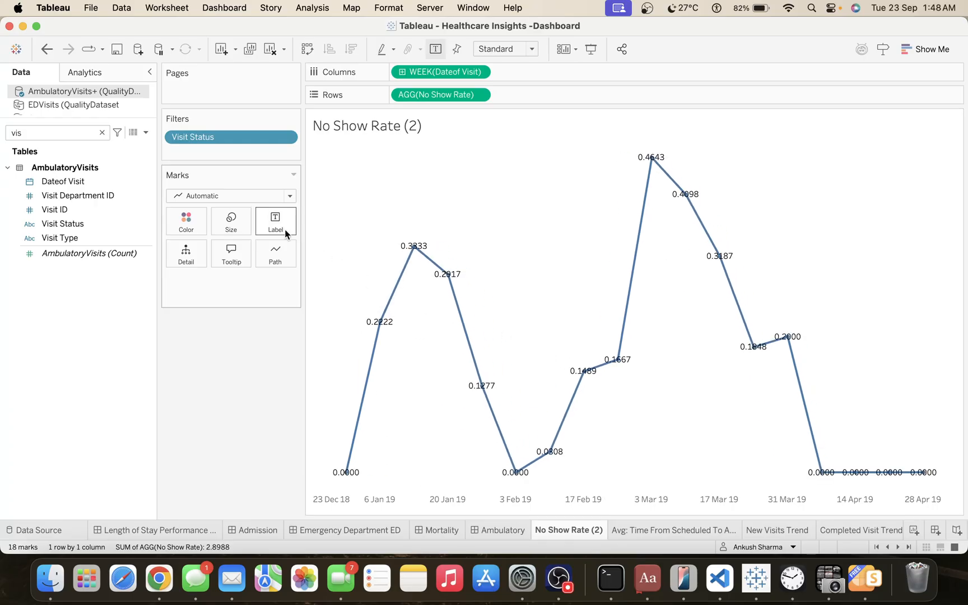
Set the no-show line's label alignment to Automatic horizontally and vertically.
click(269, 220)
click(360, 332)
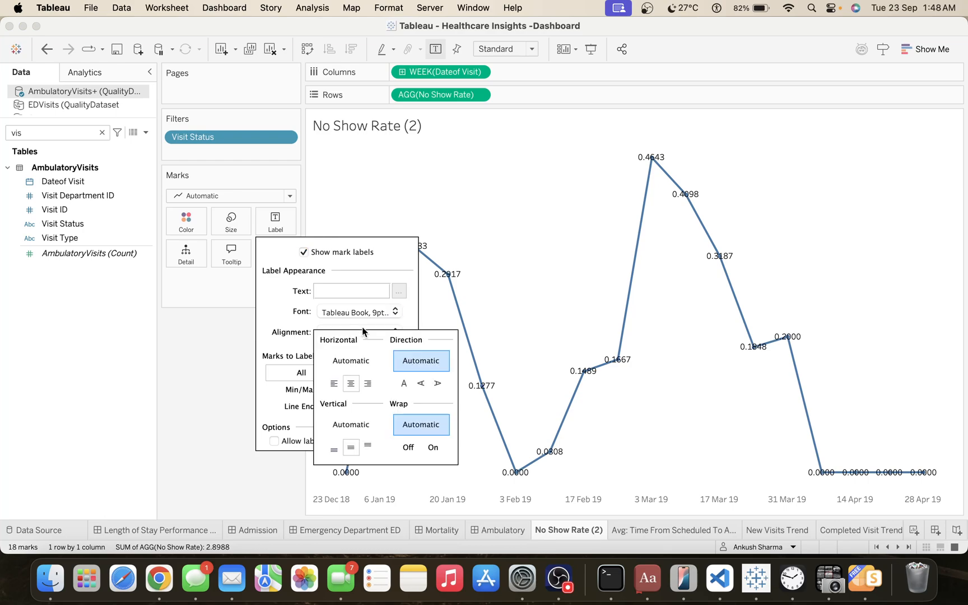
click(350, 361)
click(360, 418)
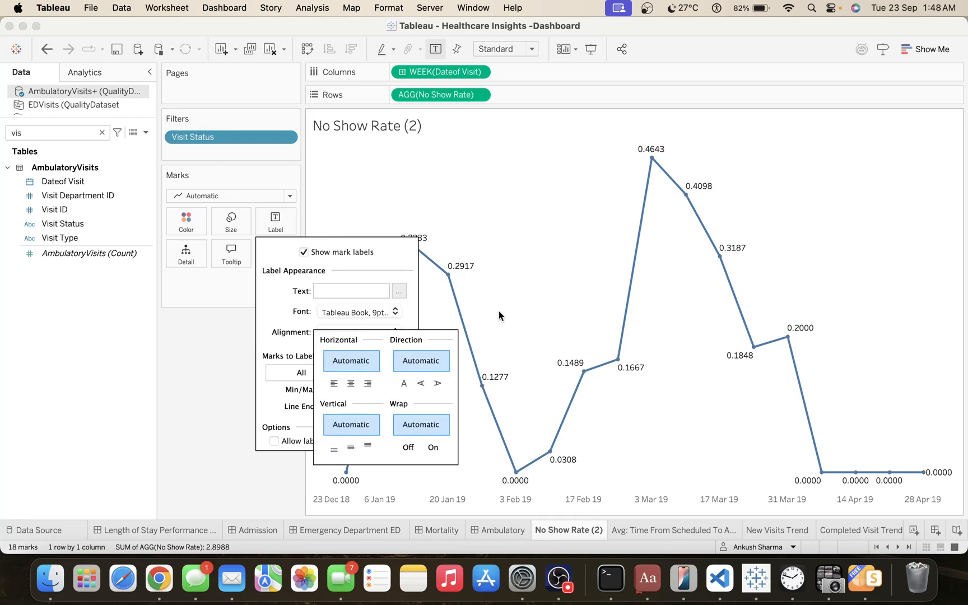
click(557, 262)
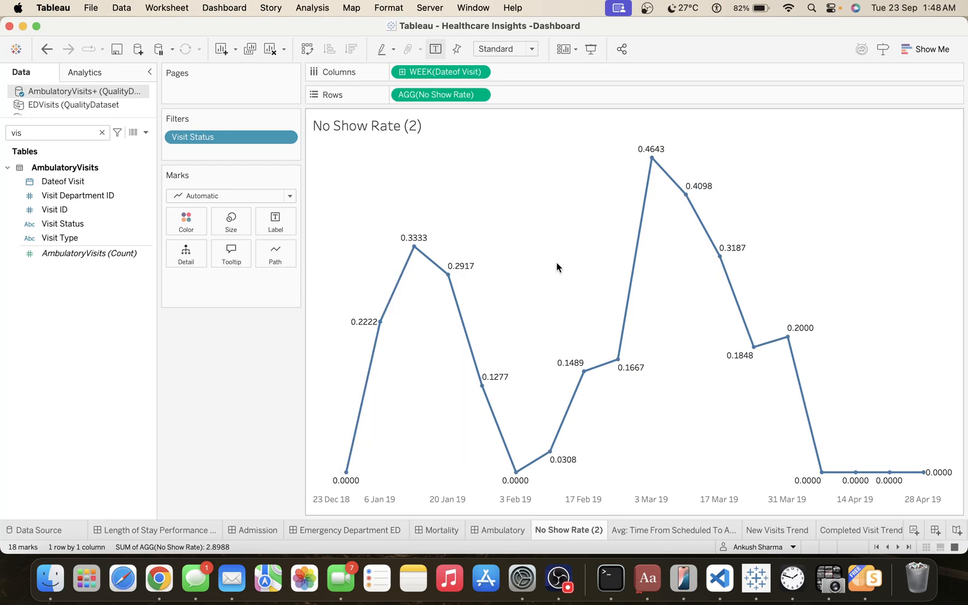
Format the No Show Rate pane numbers as Percentage with 1 decimal place.
right_click(452, 101)
click(480, 160)
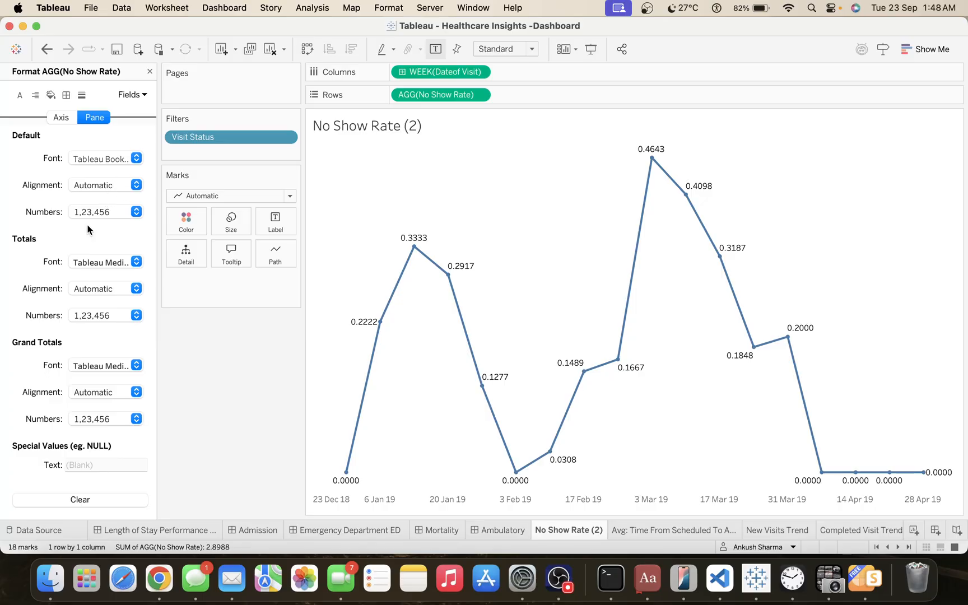
click(94, 160)
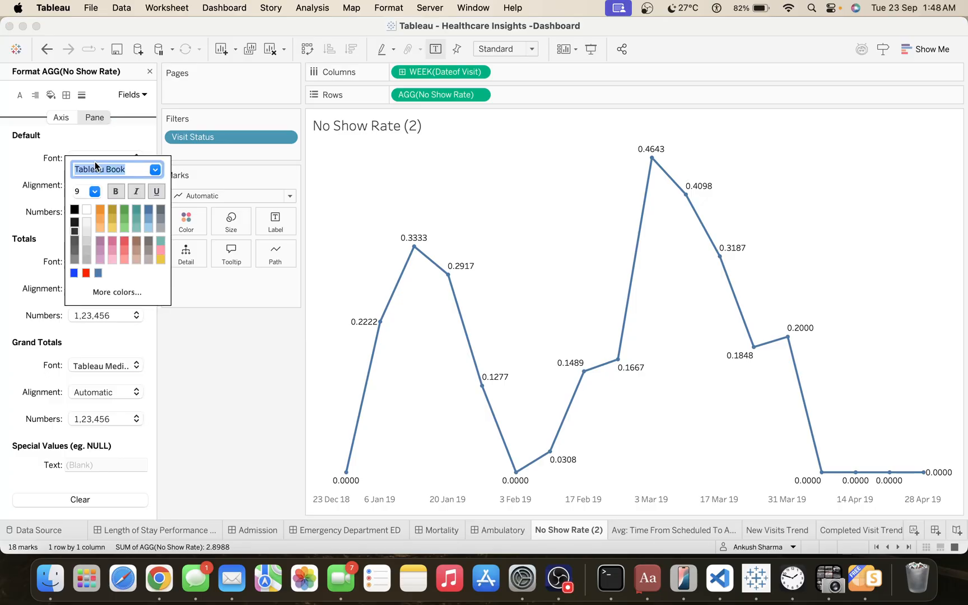
click(52, 199)
click(86, 211)
click(108, 291)
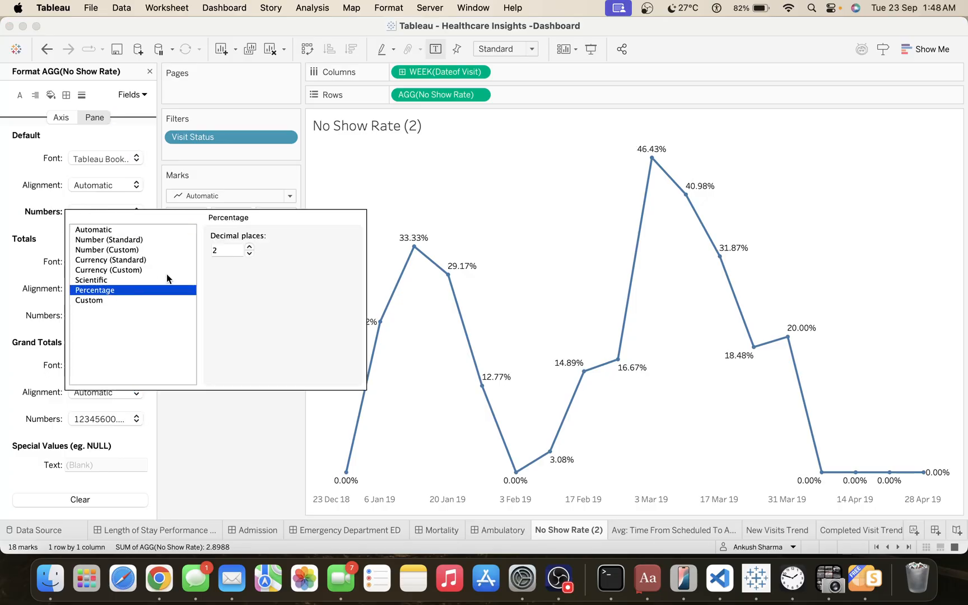
click(249, 253)
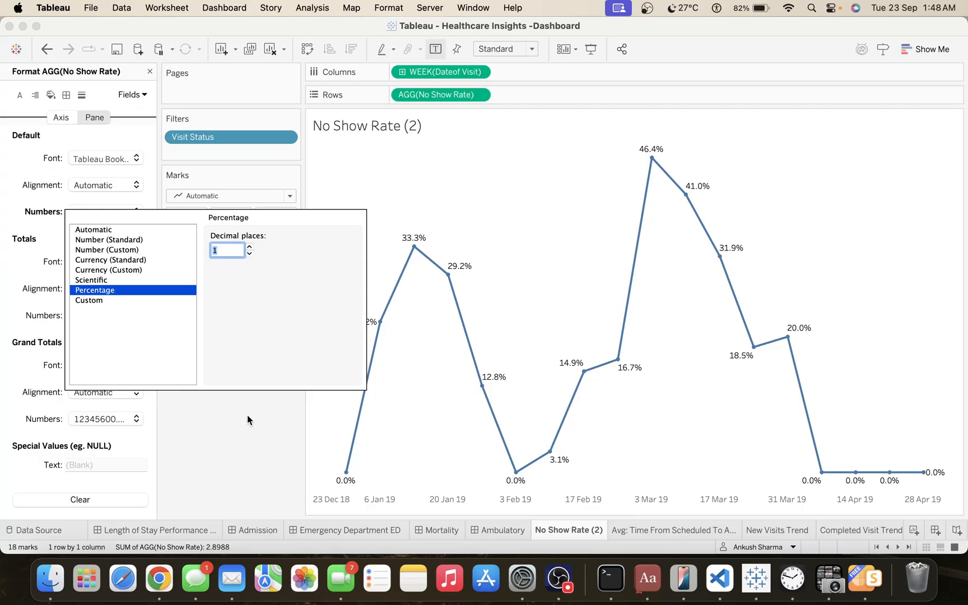
click(250, 434)
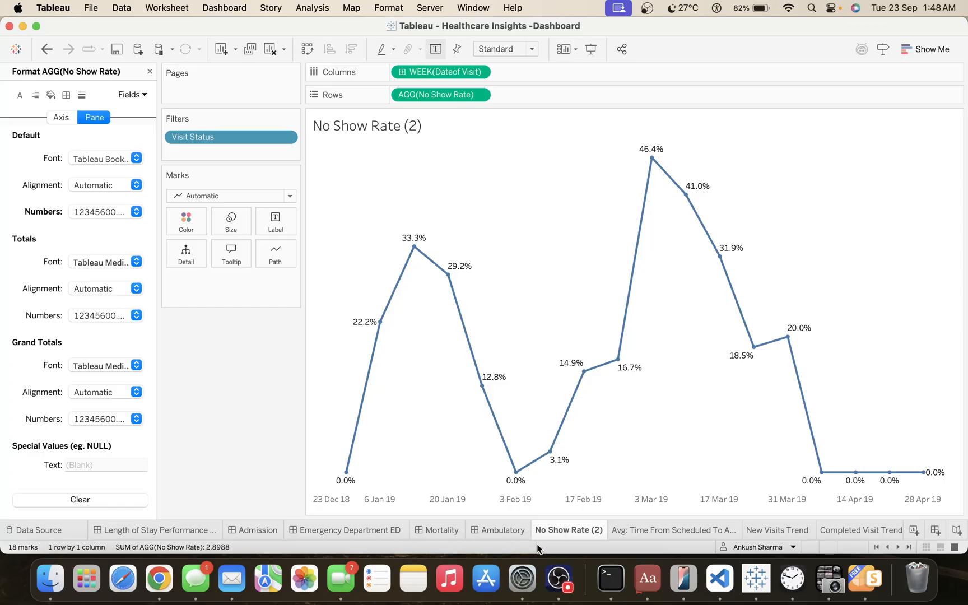
Rename the No Show Rate (2) sheet as No Show Rate Trend.
double_click(560, 530)
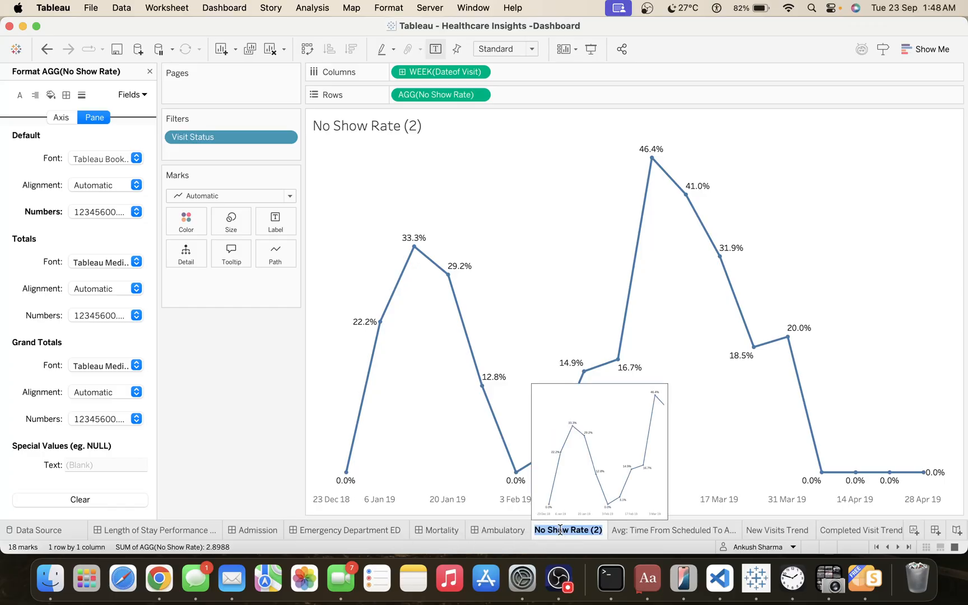
key(Right)
key(BackSpace)
text(T)
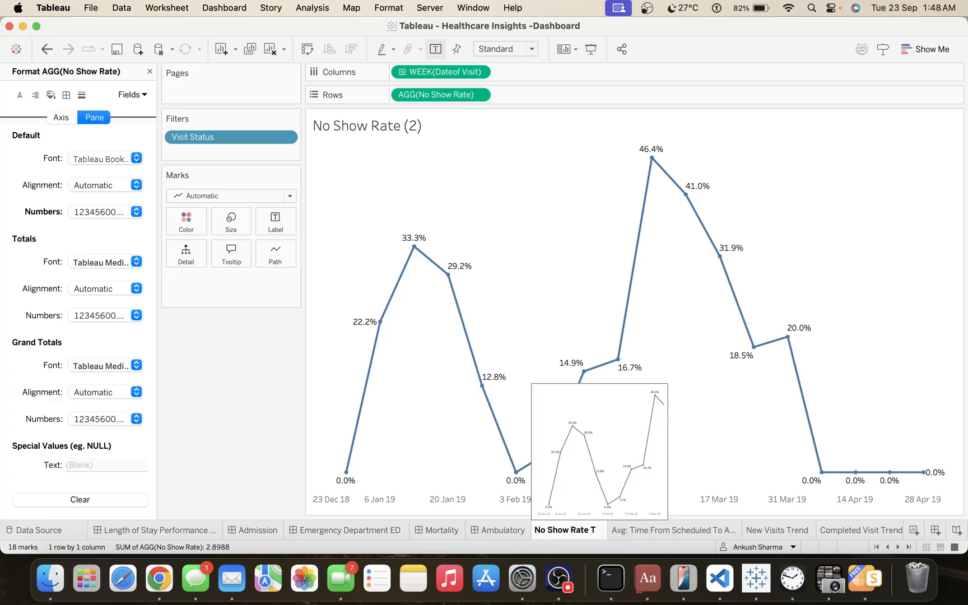
text(rne)
key(BackSpace)
key(BackSpace)
text(end)
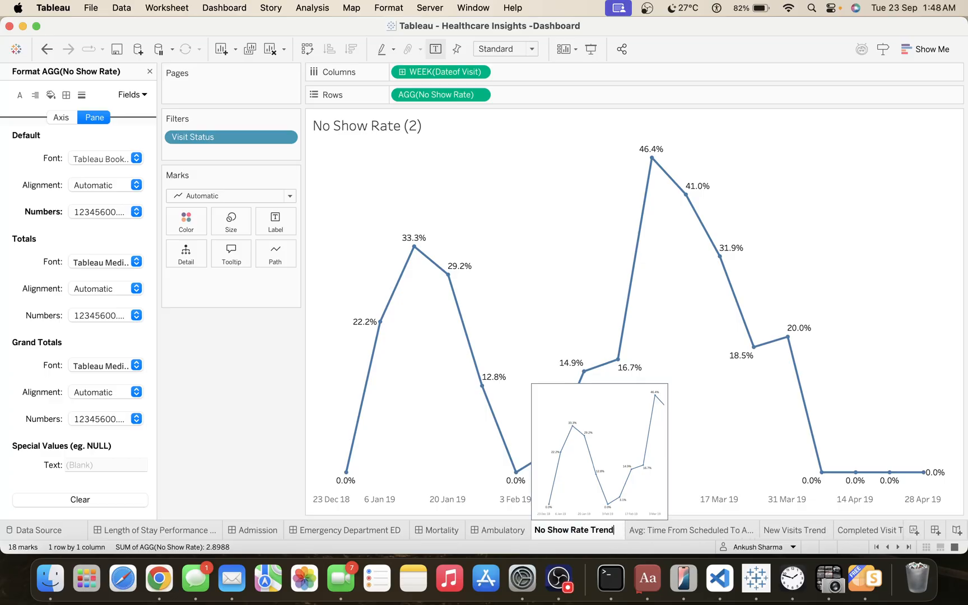
key(Return)
Add the Completed Visit Trend sheet to the empty container beside the KPIs on the Ambulatory dashboard.
click(504, 527)
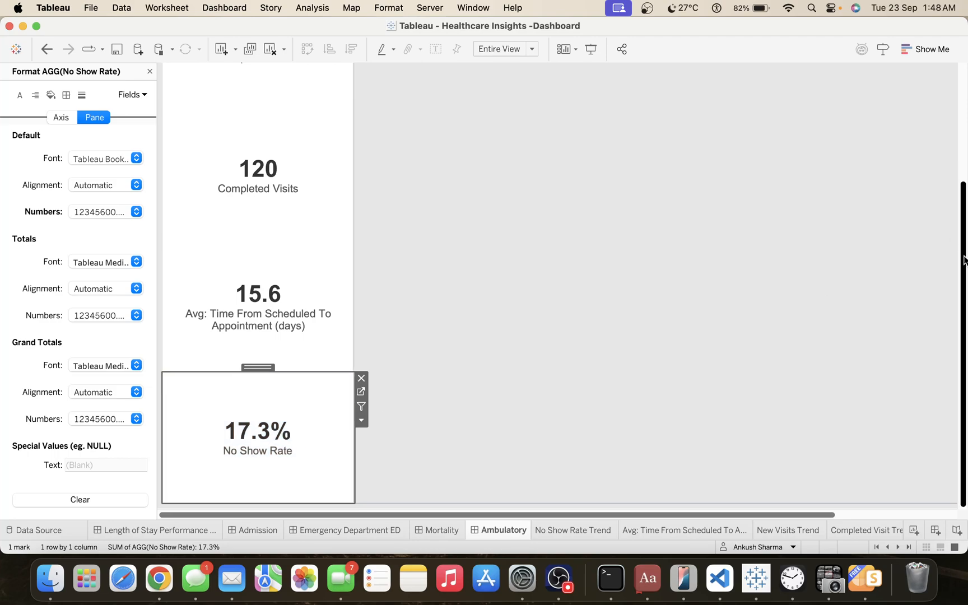
drag(964, 260, 963, 106)
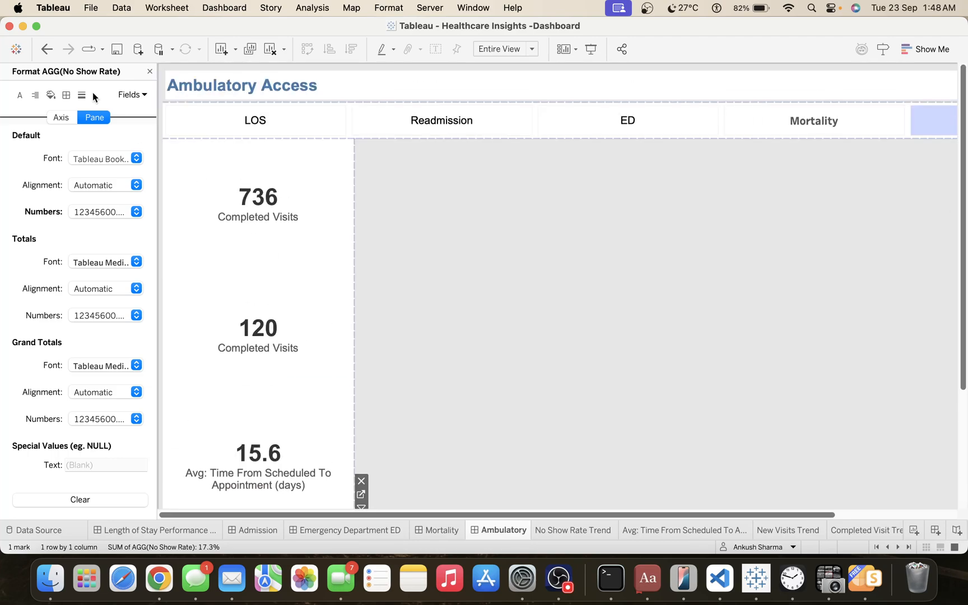
click(148, 72)
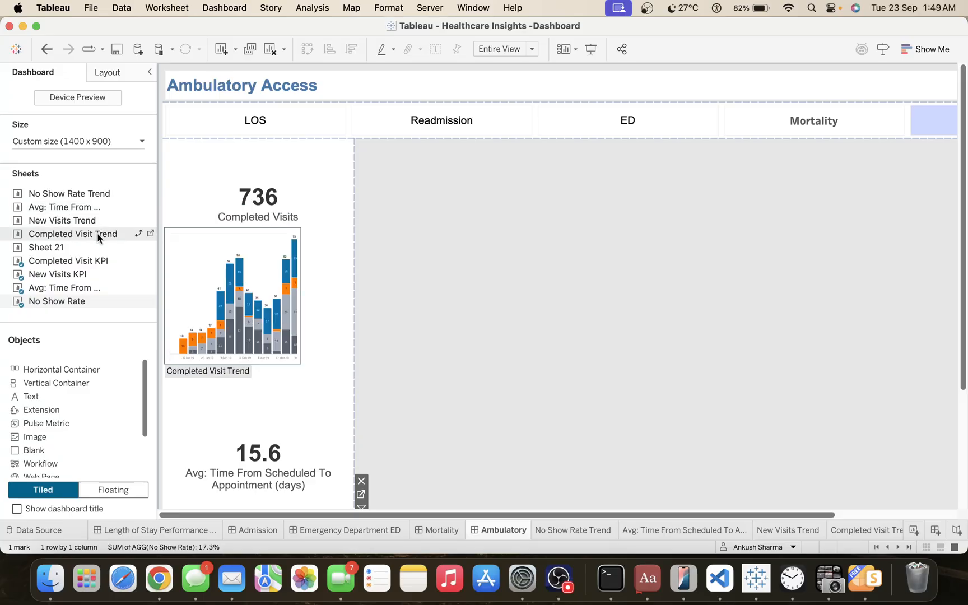
drag(97, 234, 494, 230)
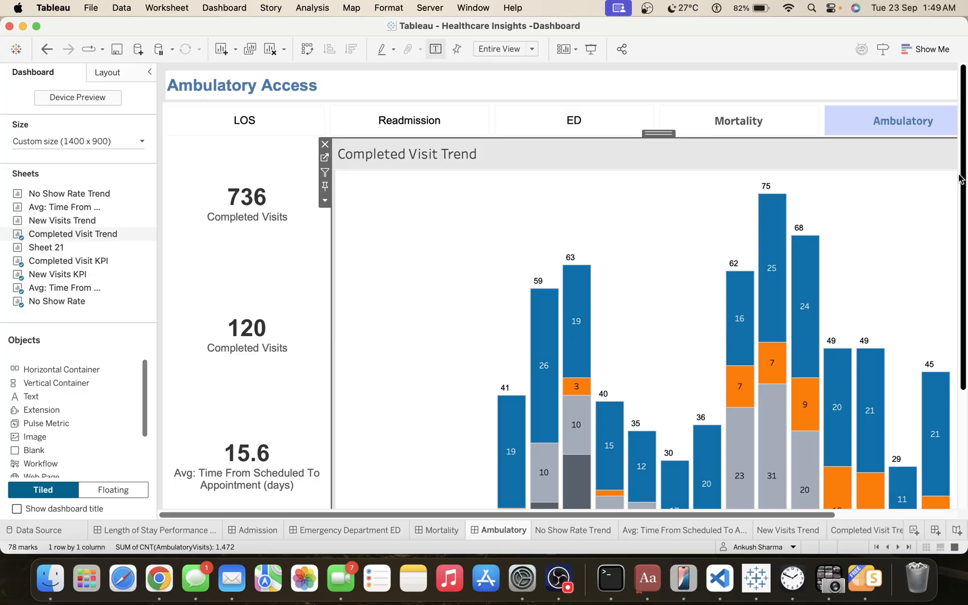
Place the New Visits Trend sheet below the Completed Visit Trend chart on the dashboard.
drag(962, 180, 966, 315)
click(288, 222)
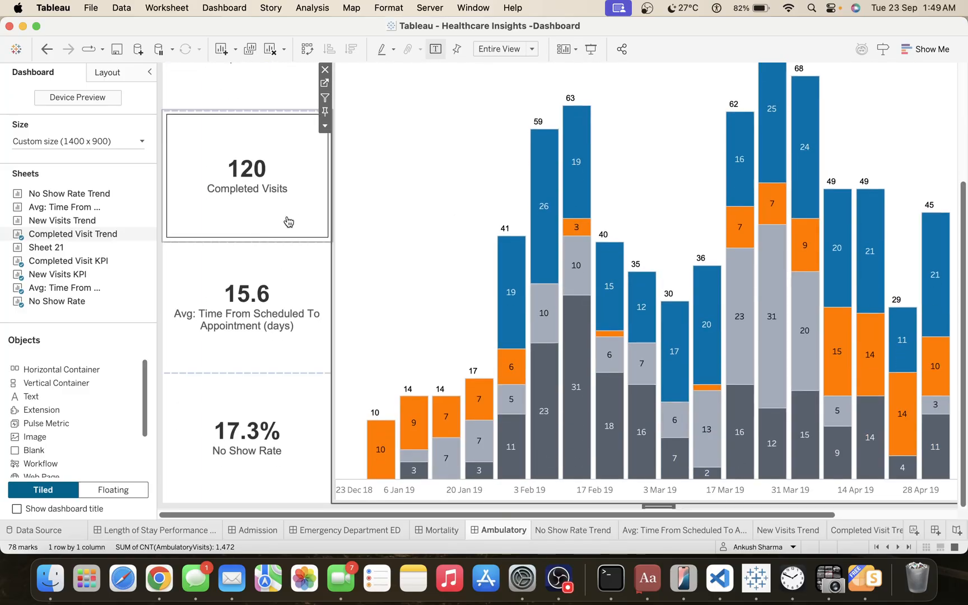
mouse_move(88, 211)
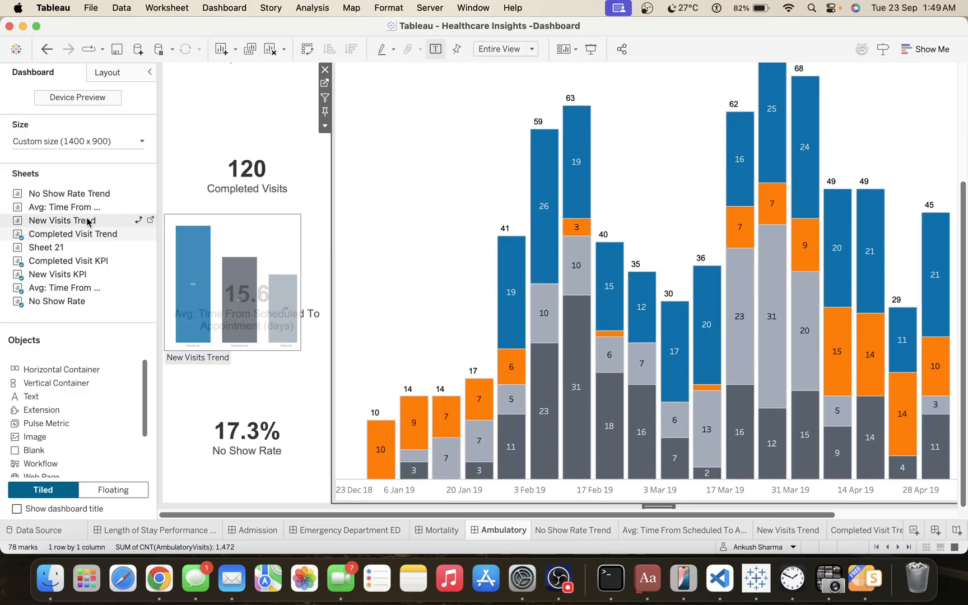
drag(88, 221, 549, 364)
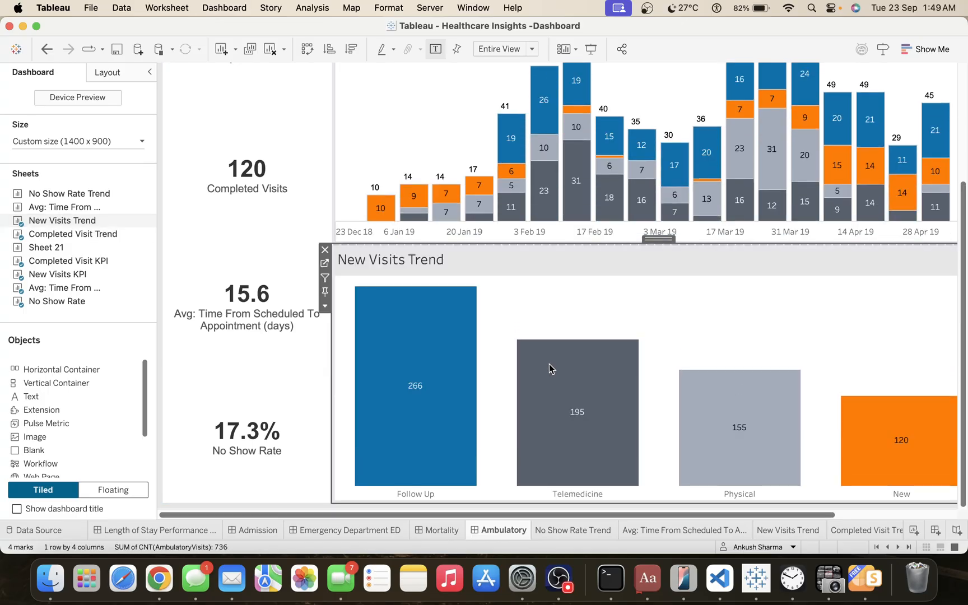
Place the Avg: Time From Scheduled To Appointment (days) Trend sheet below New Visits Trend and hide all sheets used in the Ambulatory dashboard.
mouse_move(56, 238)
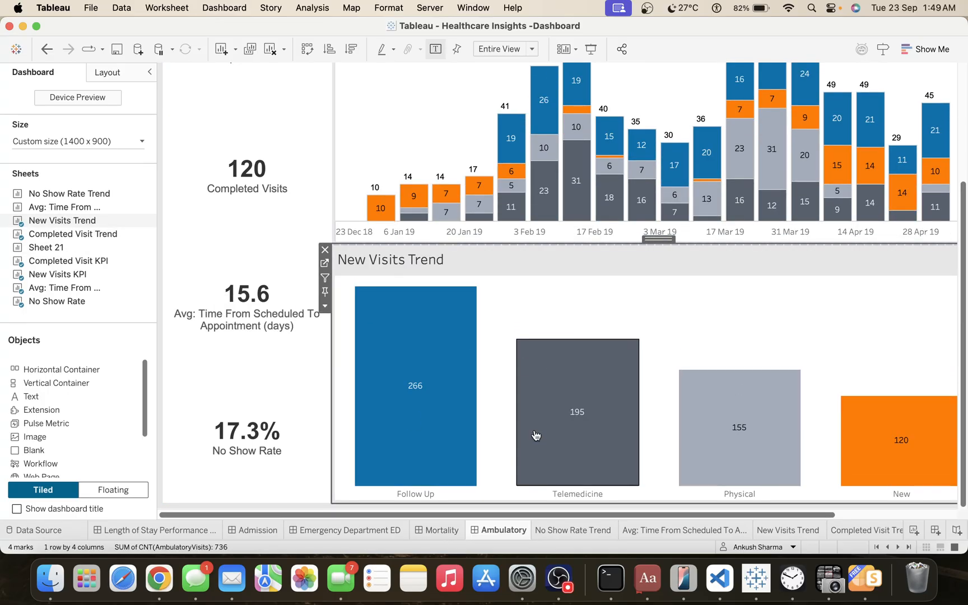
mouse_move(106, 261)
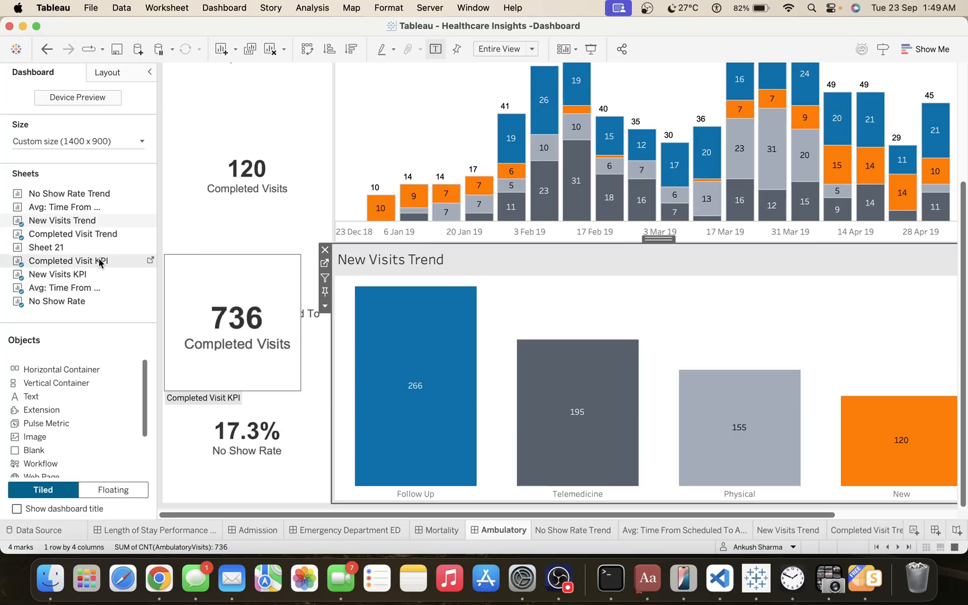
mouse_move(89, 238)
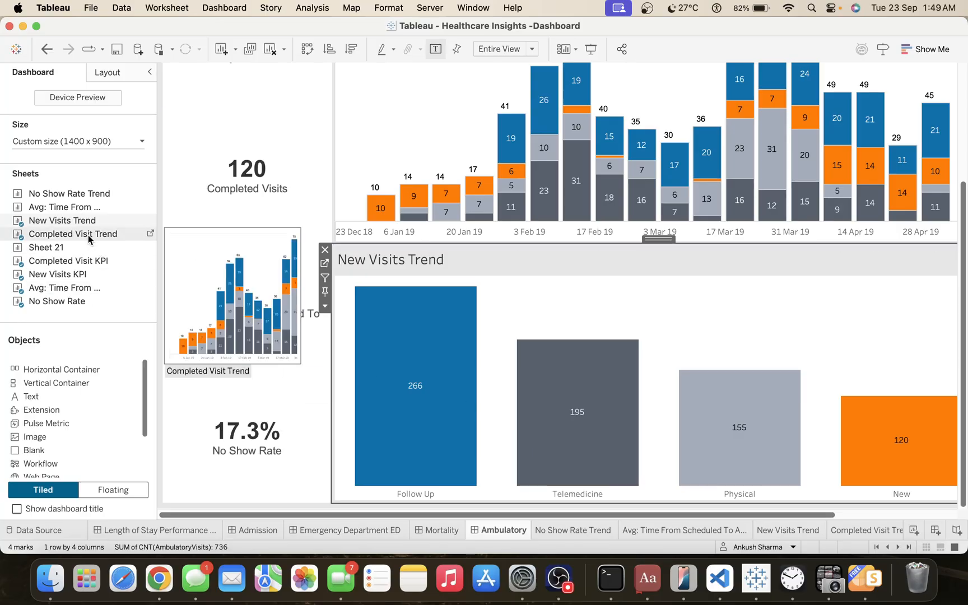
mouse_move(70, 208)
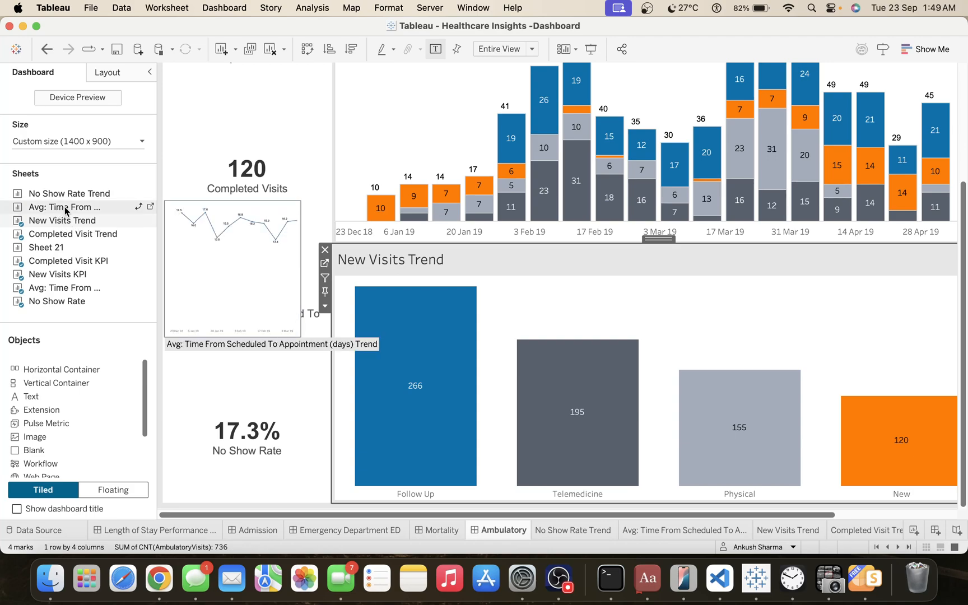
drag(65, 211, 388, 383)
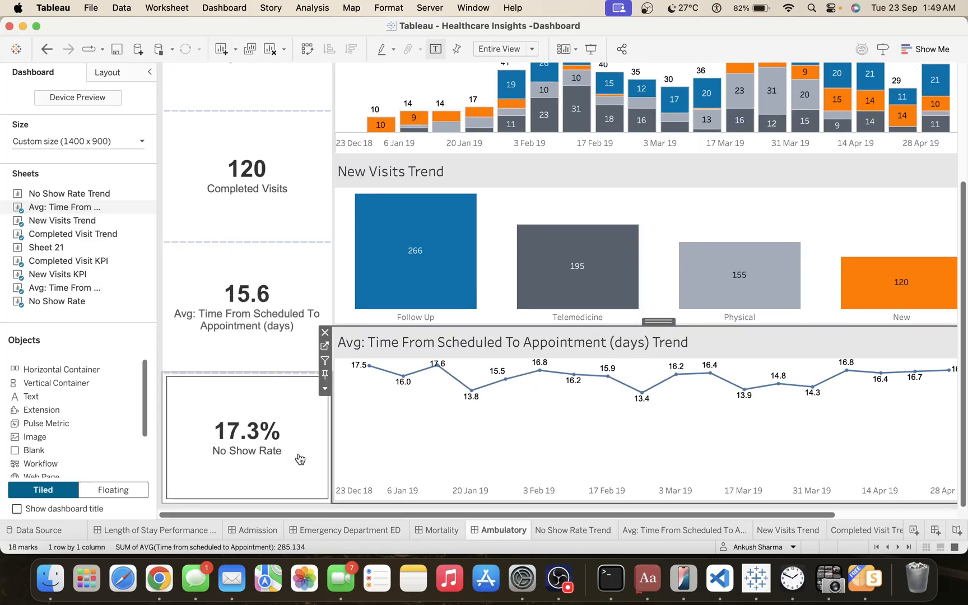
right_click(508, 532)
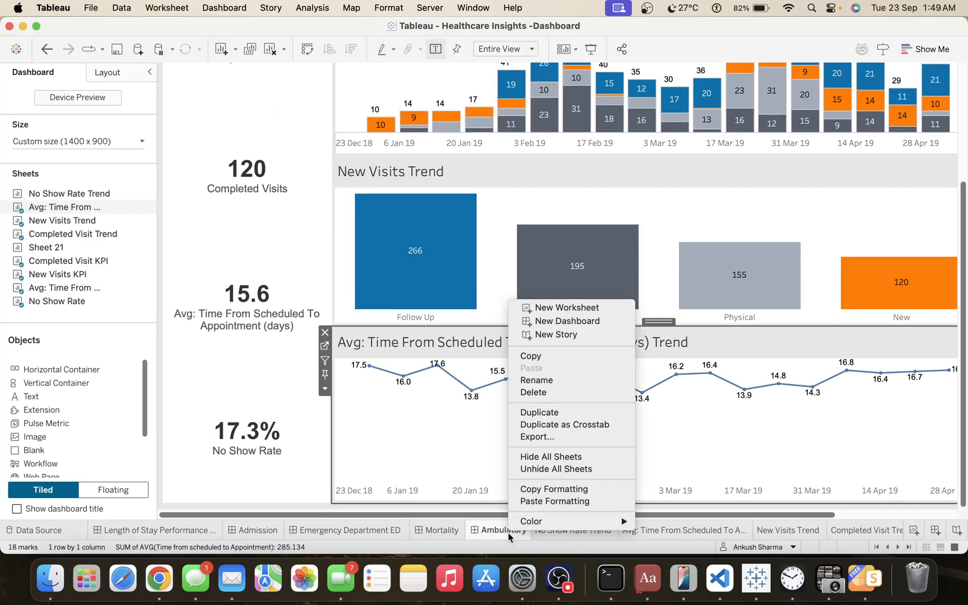
click(551, 457)
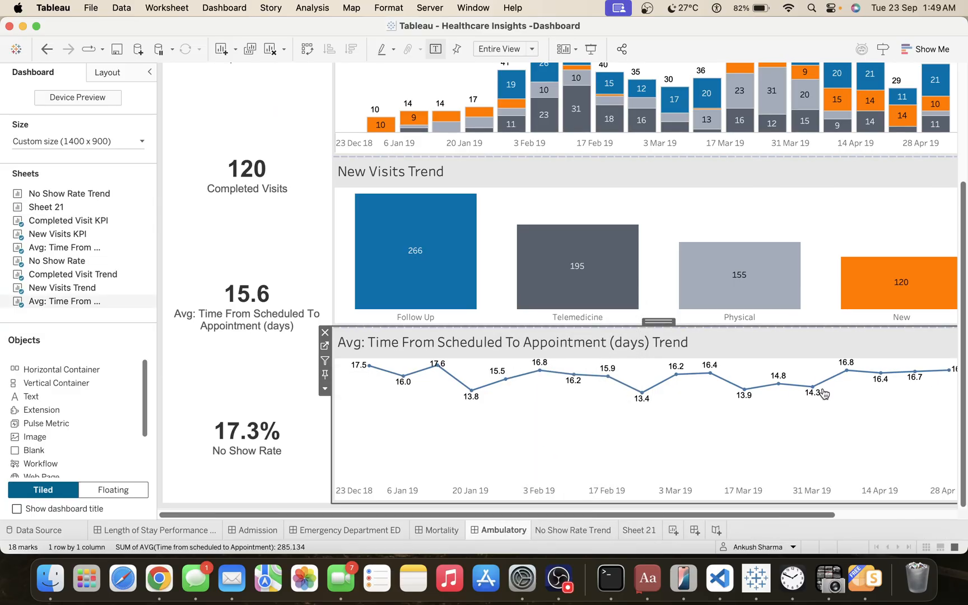
Add the No Show Rate Trend sheet at the bottom of the trend chart container.
drag(137, 234, 146, 239)
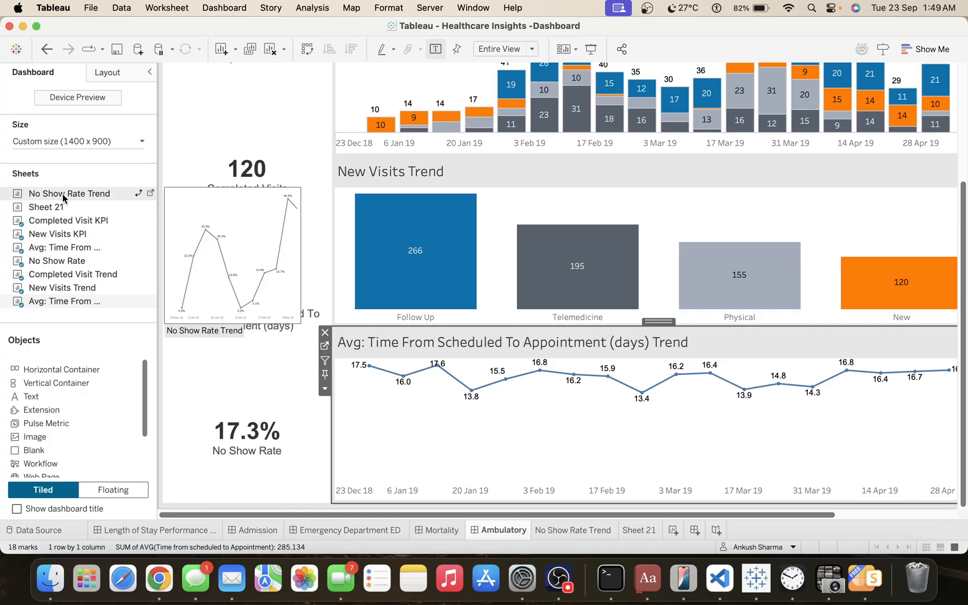
drag(62, 193, 402, 332)
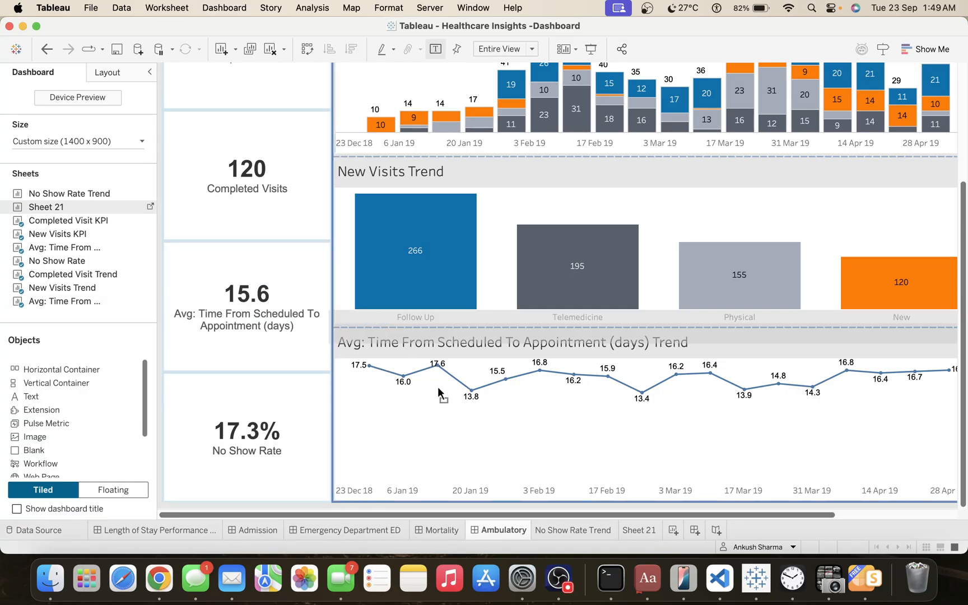
drag(438, 392, 459, 450)
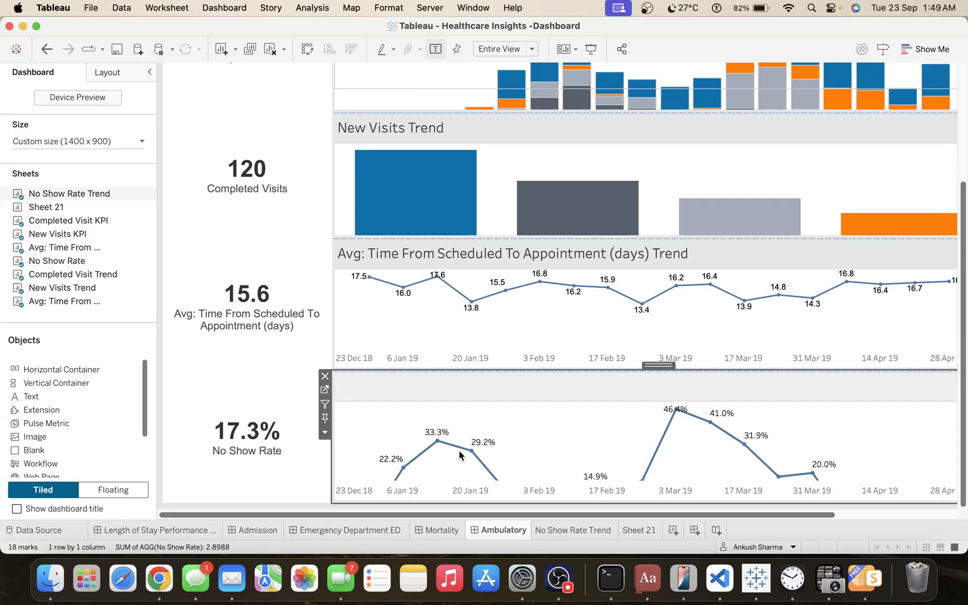
Distribute the contents of the trend chart container evenly.
double_click(658, 365)
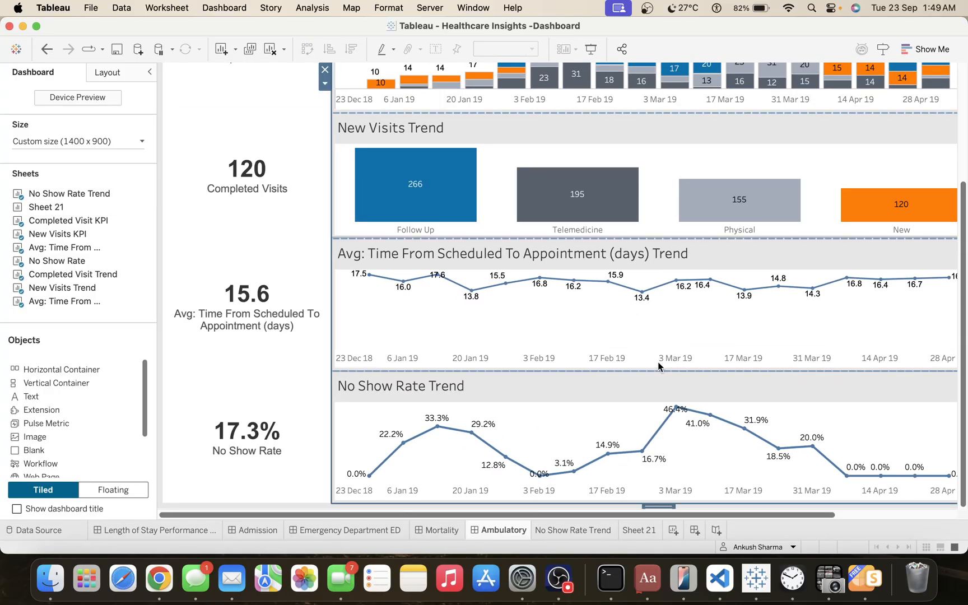
click(324, 83)
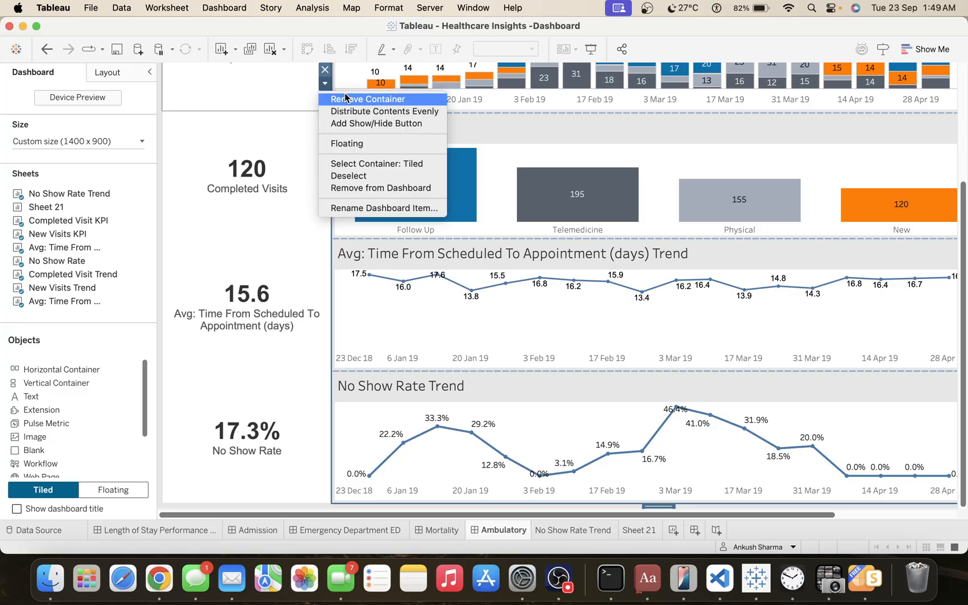
click(356, 112)
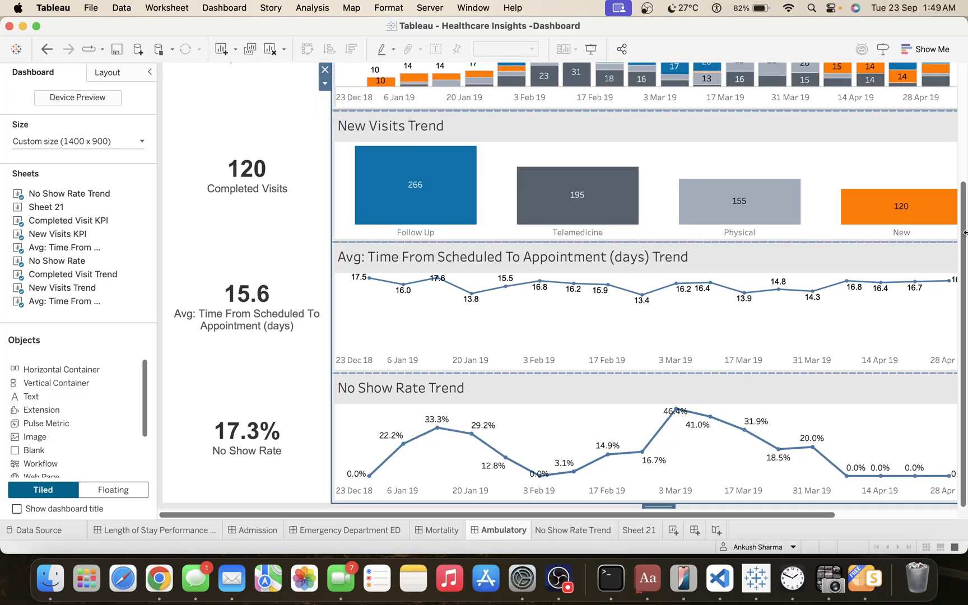
Change the dashboard's default shading to a lighter grey.
scroll(951, 168, up, 5)
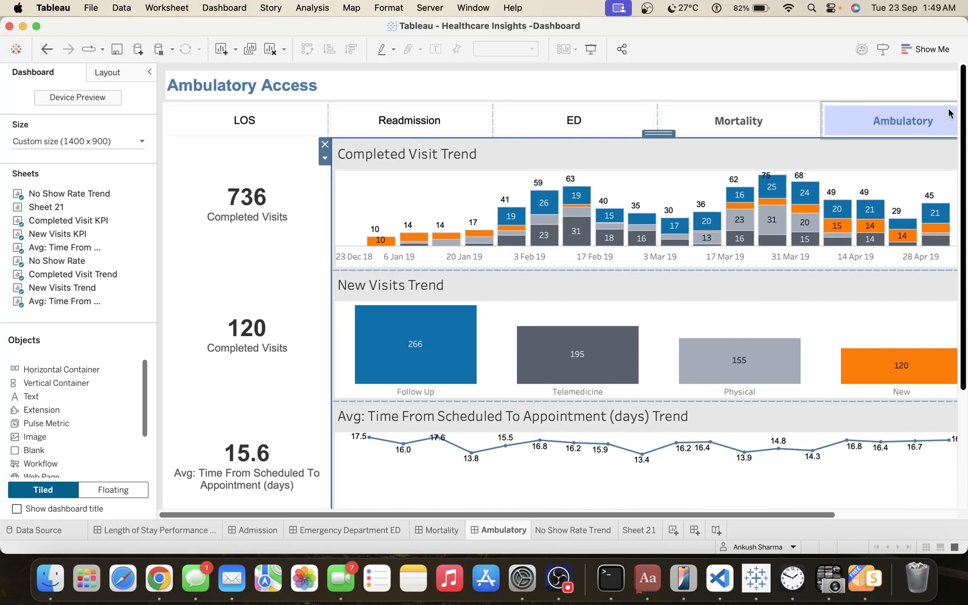
click(392, 163)
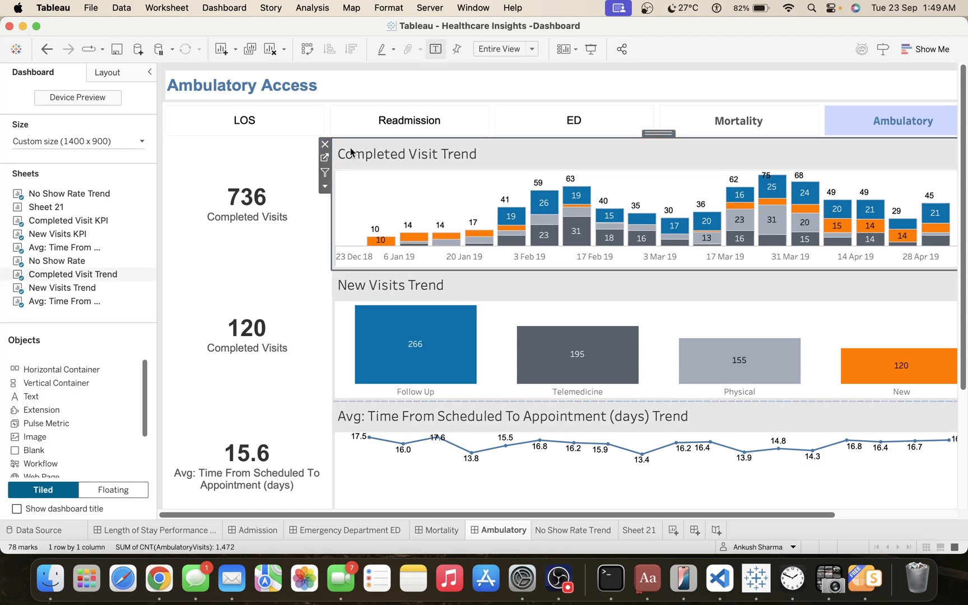
click(161, 77)
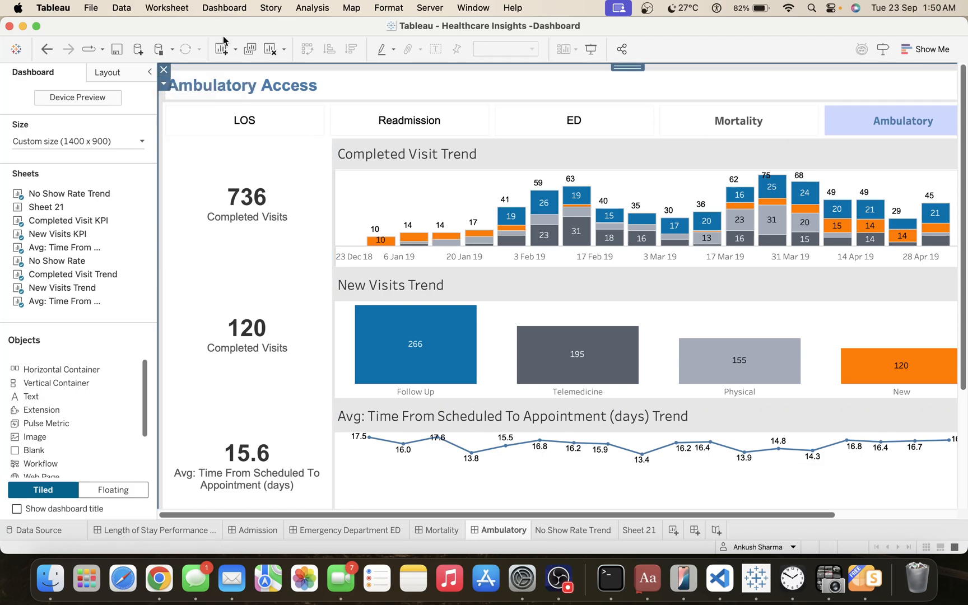
click(222, 7)
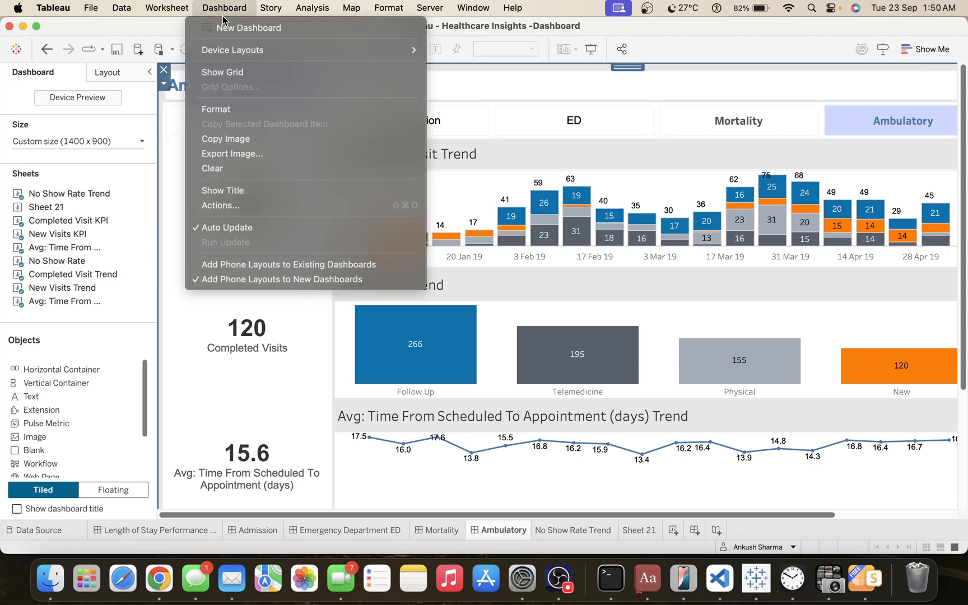
click(236, 109)
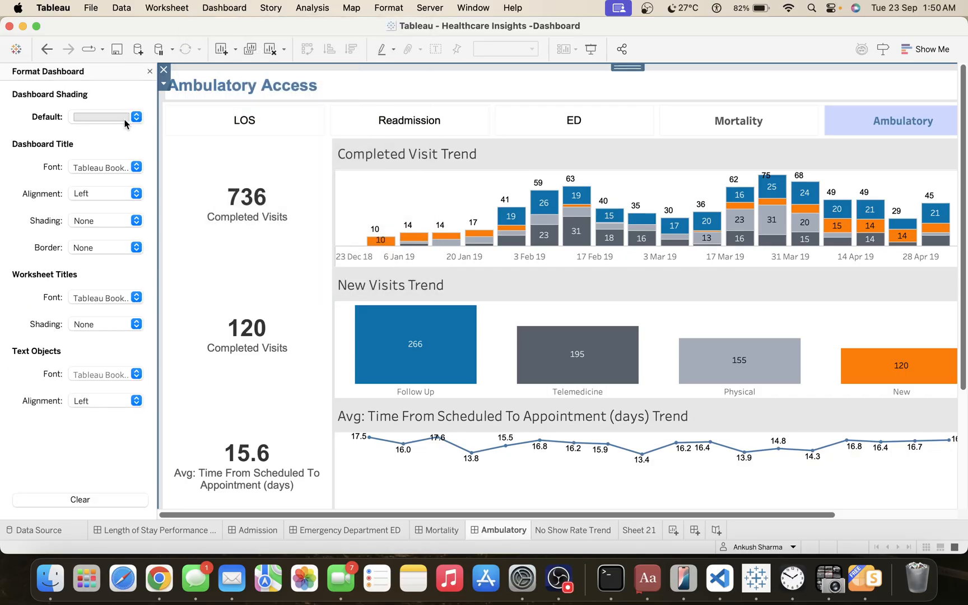
click(96, 118)
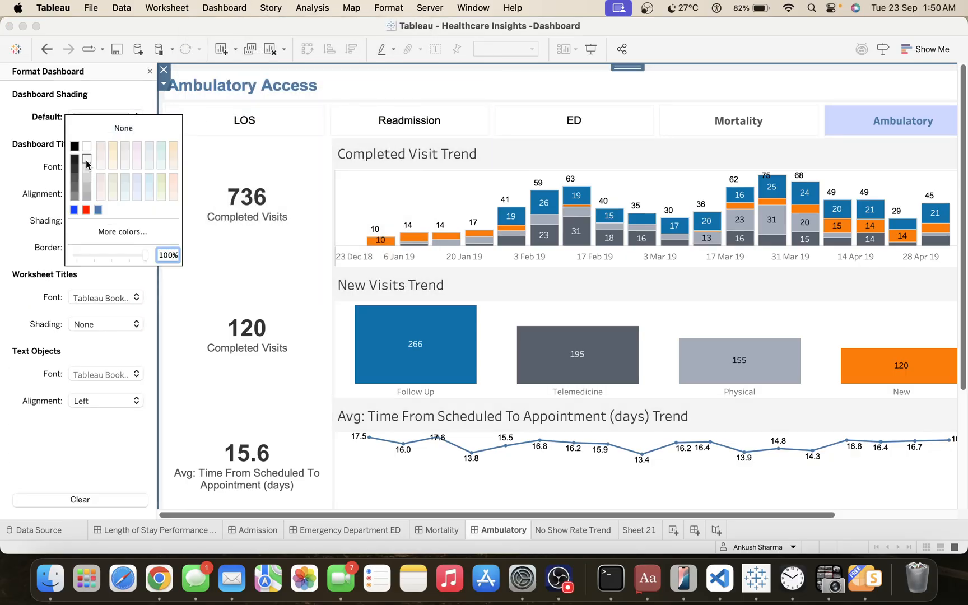
click(397, 148)
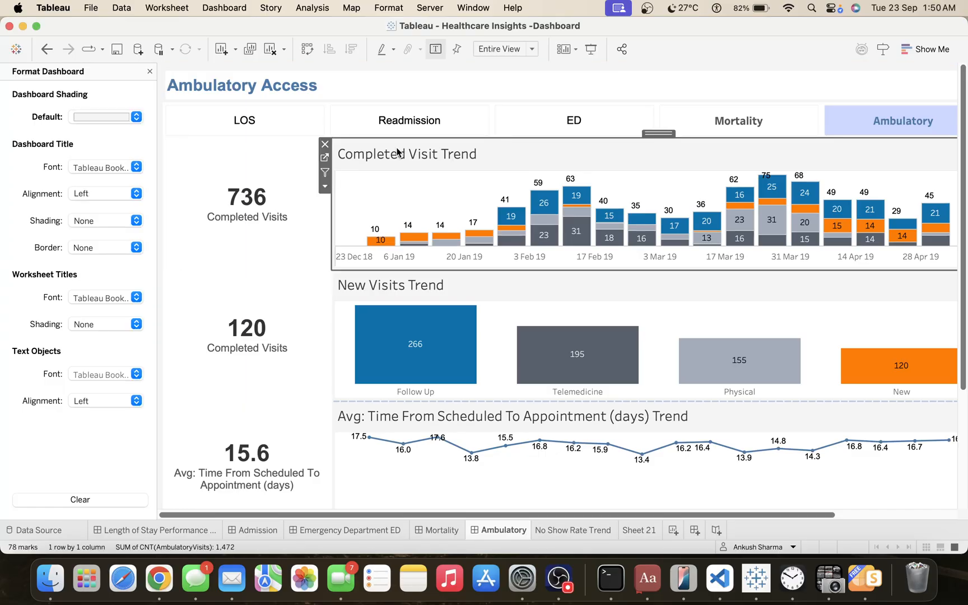
Set the outer padding of the container holding the trend charts to 10 on all sides.
click(658, 133)
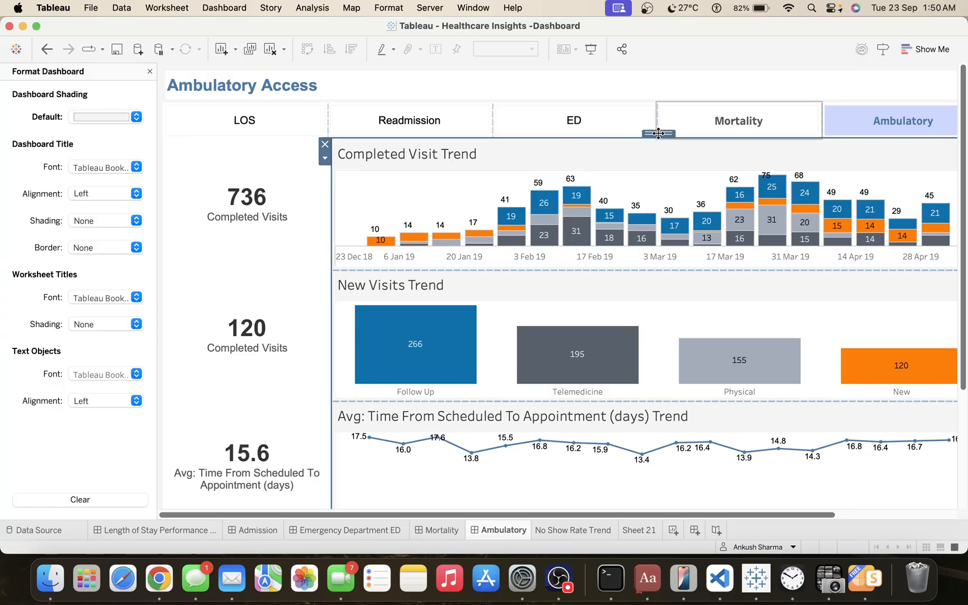
click(368, 177)
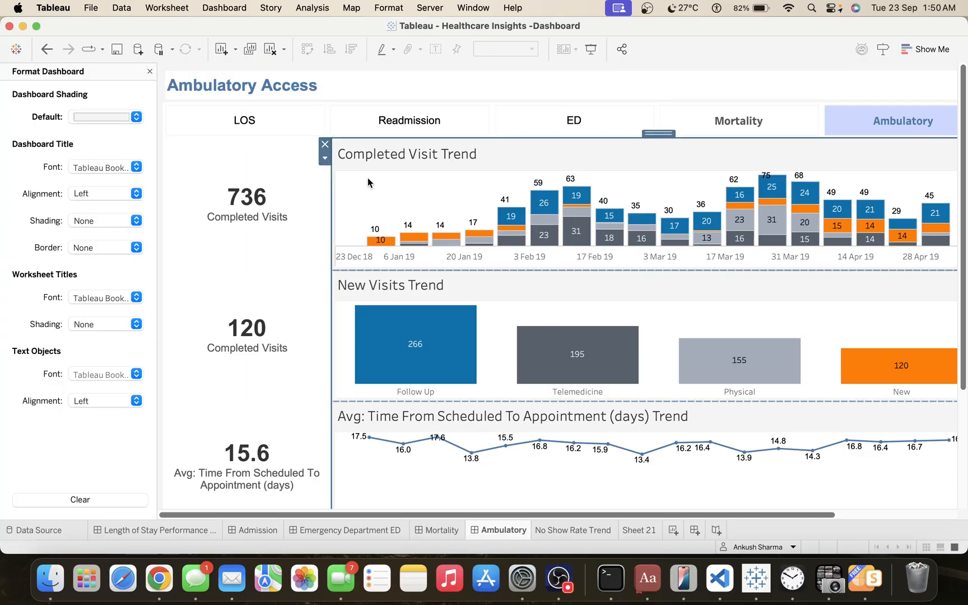
click(656, 134)
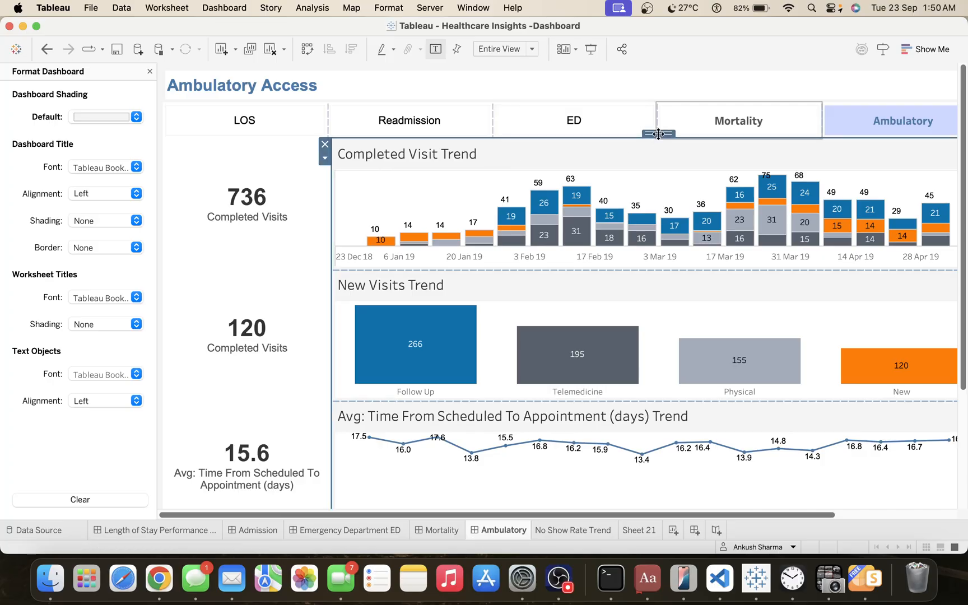
click(149, 72)
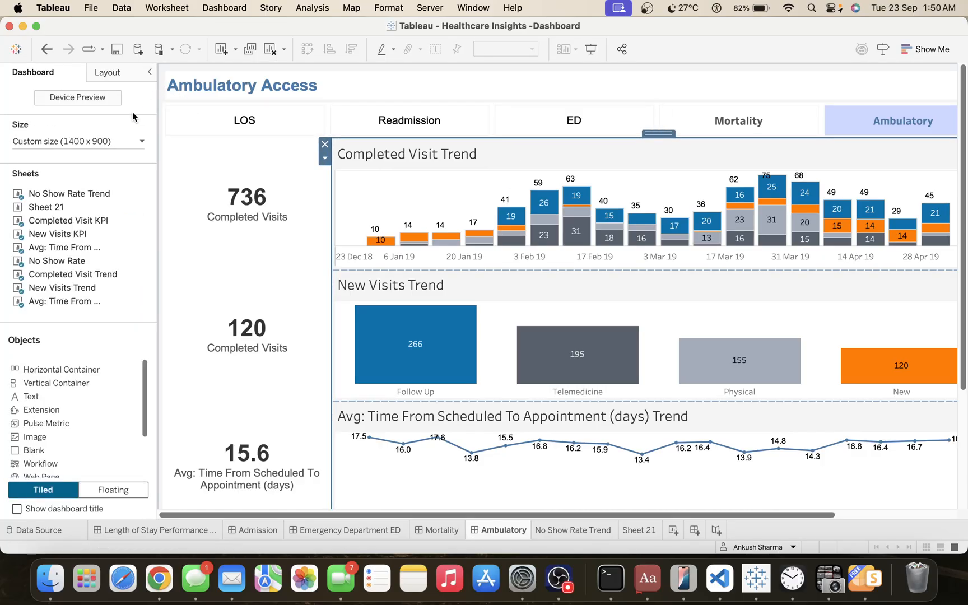
mouse_move(118, 227)
click(112, 74)
scroll(107, 244, down, 4)
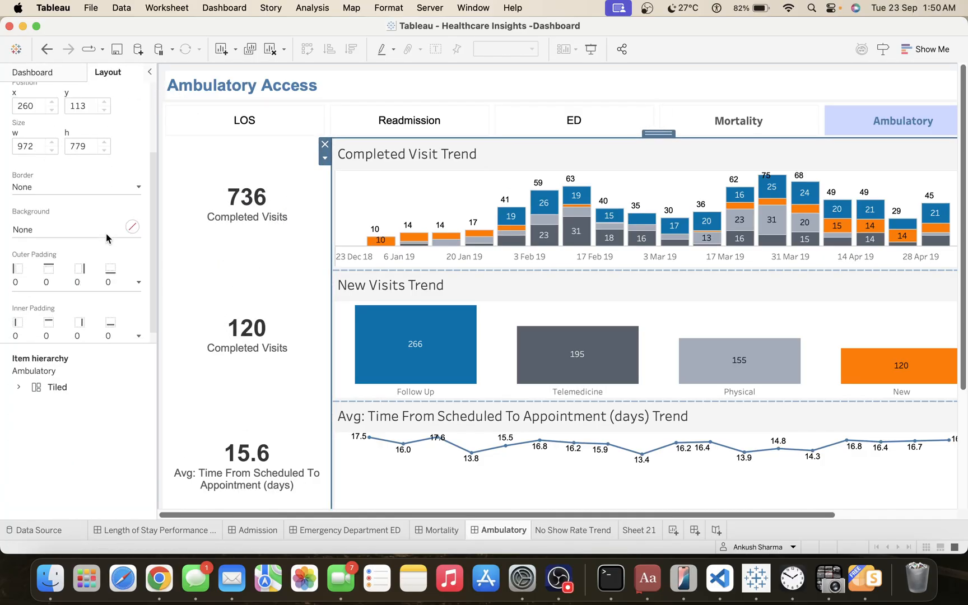
click(53, 285)
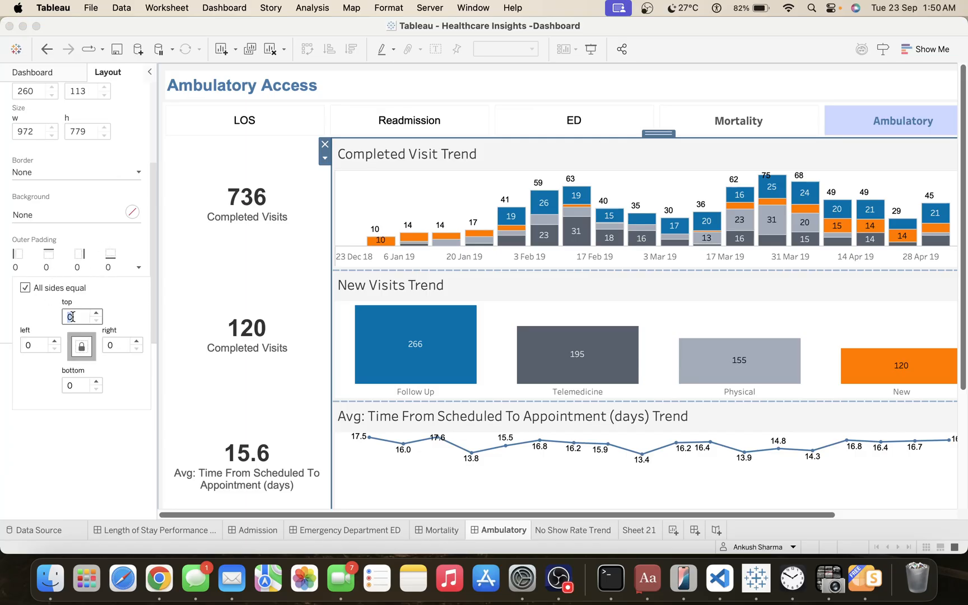
text(10)
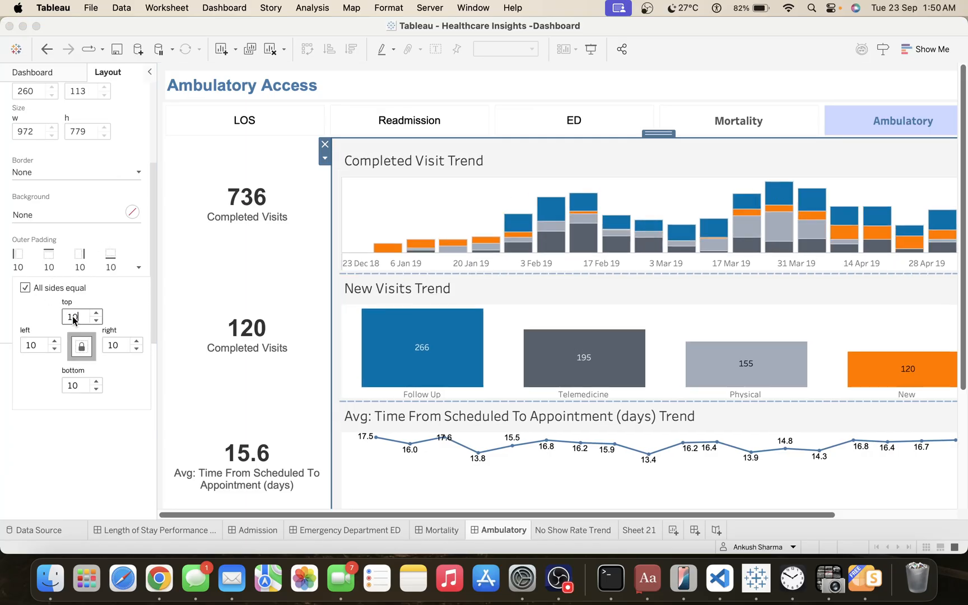
Set the inner padding of the container holding the KPIs to 10 on all sides.
click(256, 167)
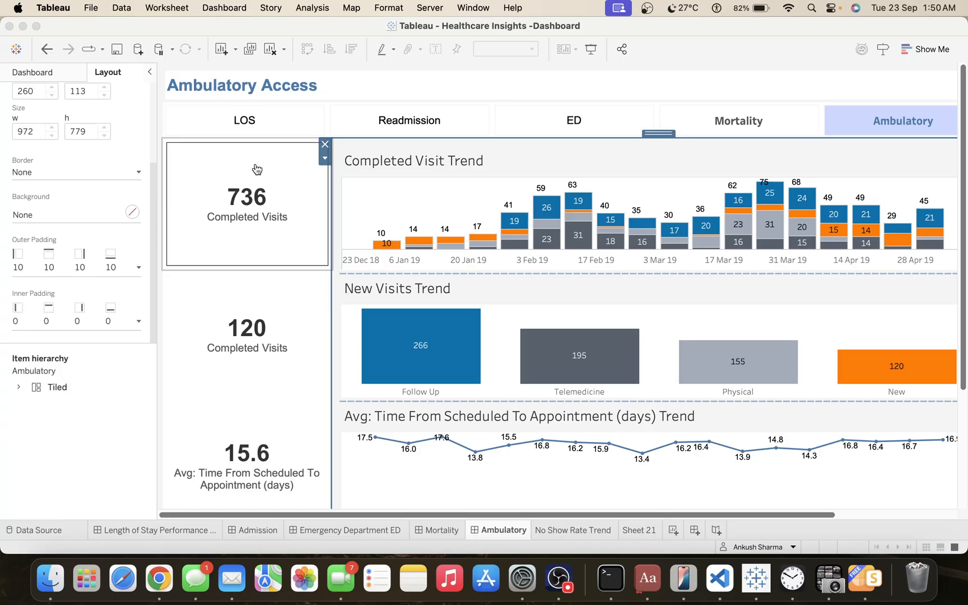
double_click(244, 134)
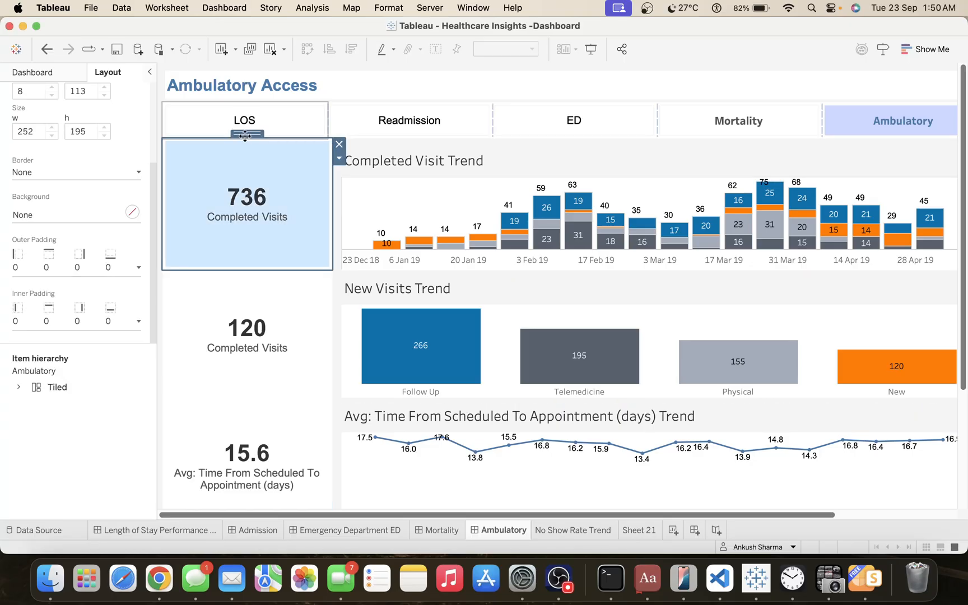
double_click(245, 133)
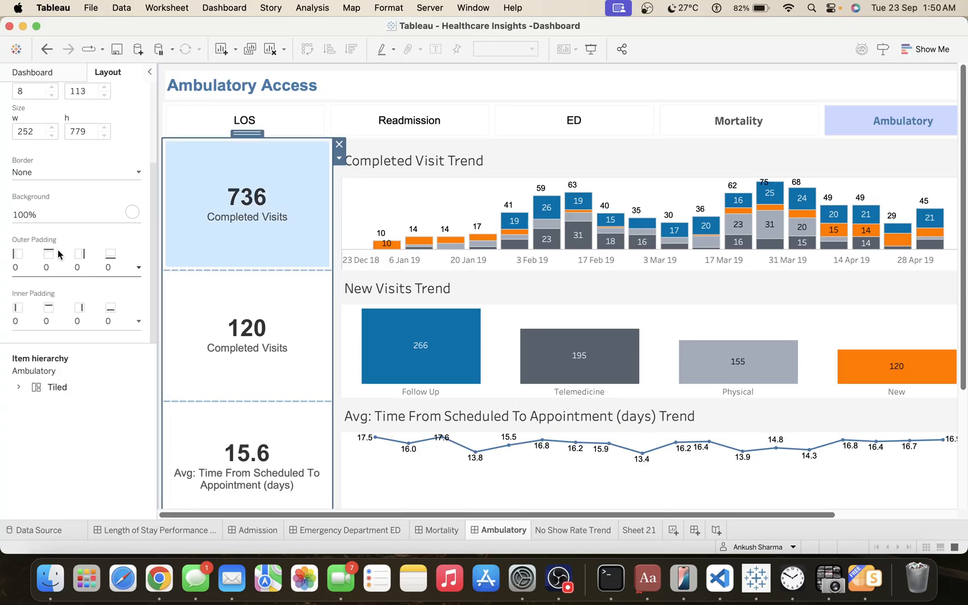
click(51, 322)
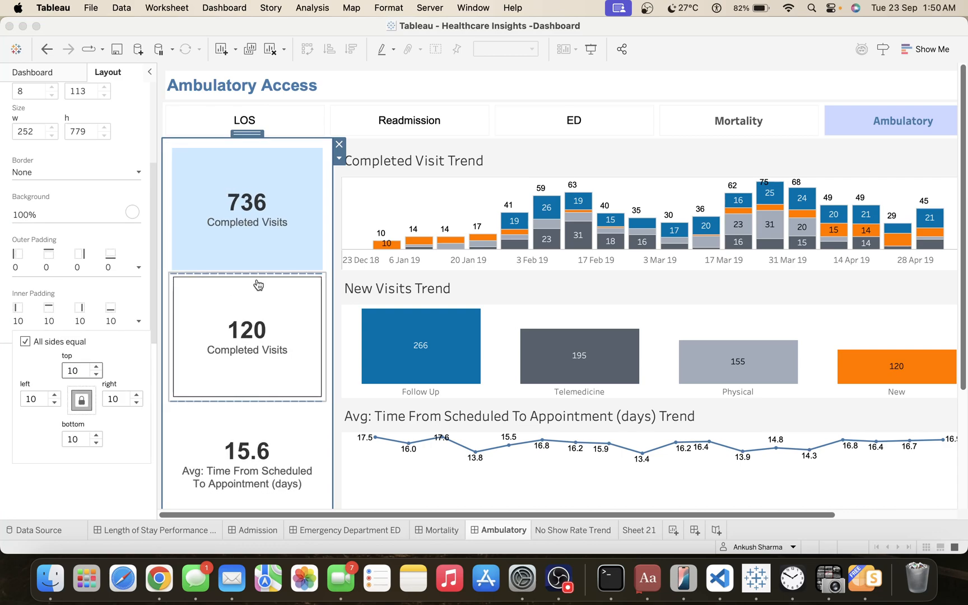
click(262, 263)
Give the Completed Visit Trend, New Visits Trend and Avg: Time From Scheduled To Appointment (days) Trend charts a white background.
click(604, 148)
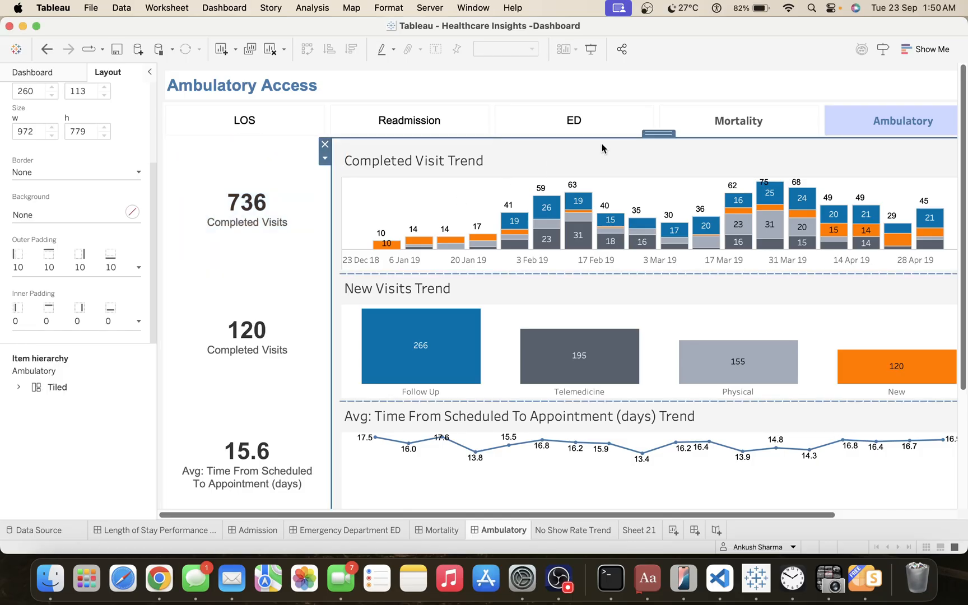
click(570, 158)
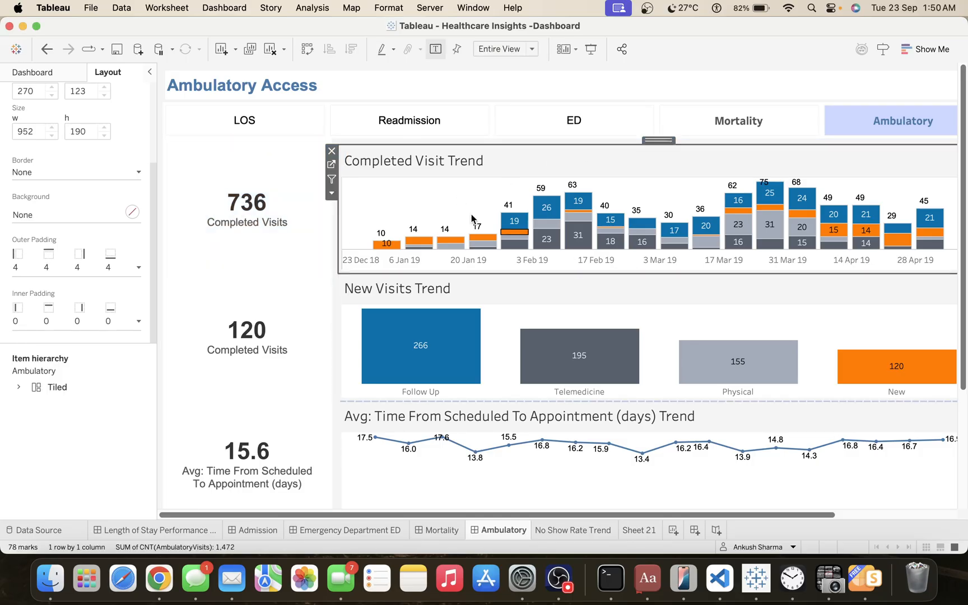
click(49, 216)
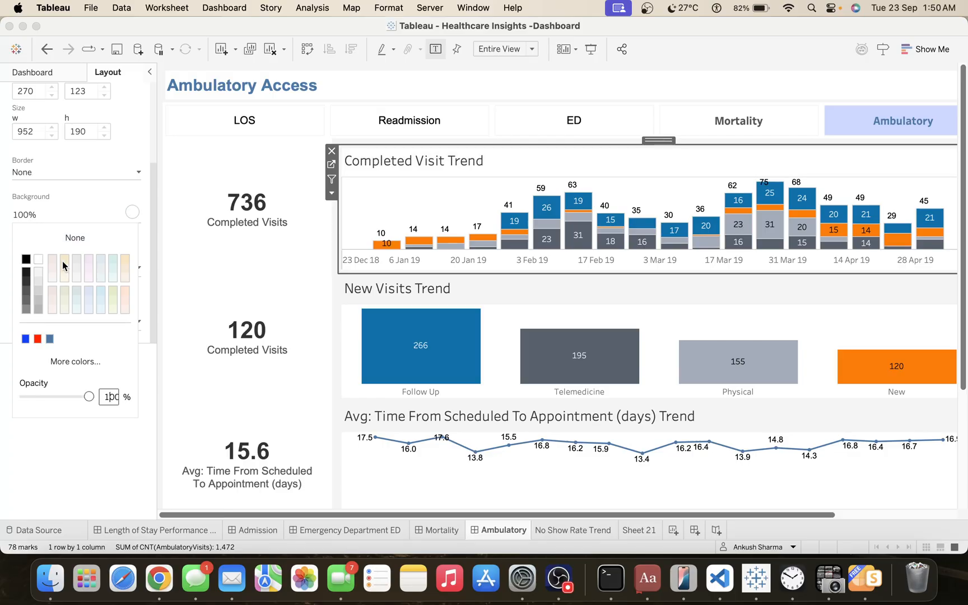
click(356, 290)
click(34, 216)
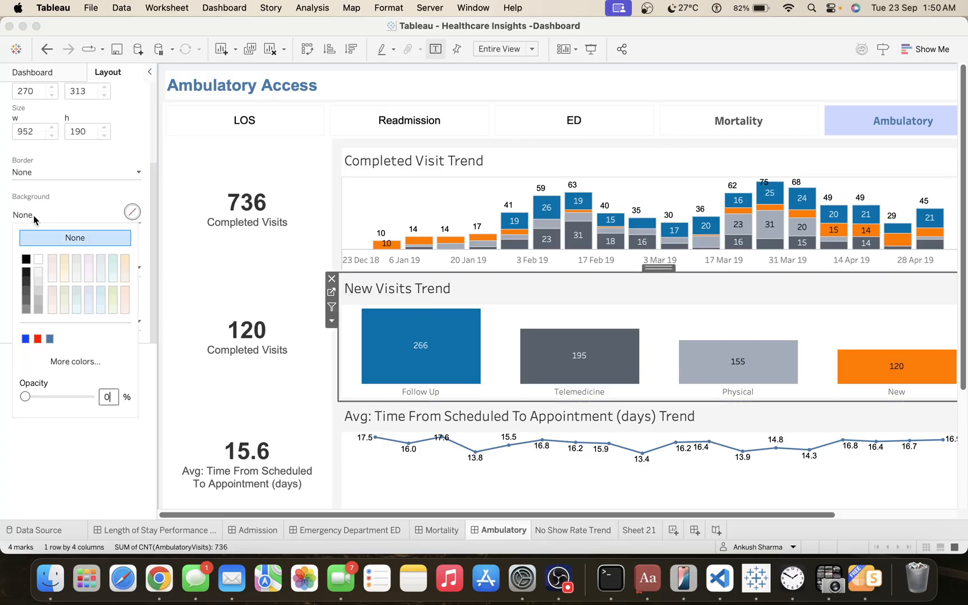
click(38, 259)
click(541, 416)
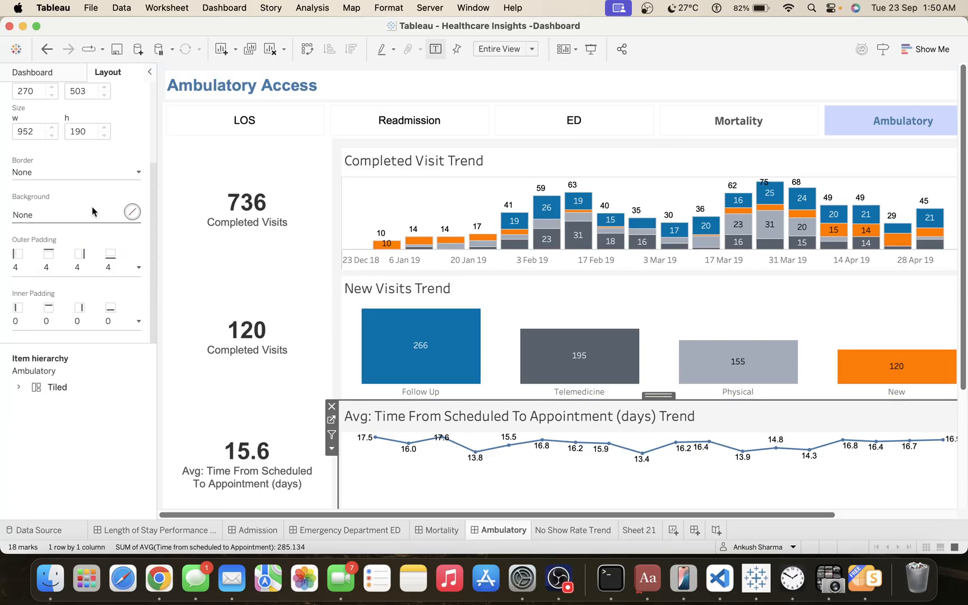
click(43, 215)
click(38, 258)
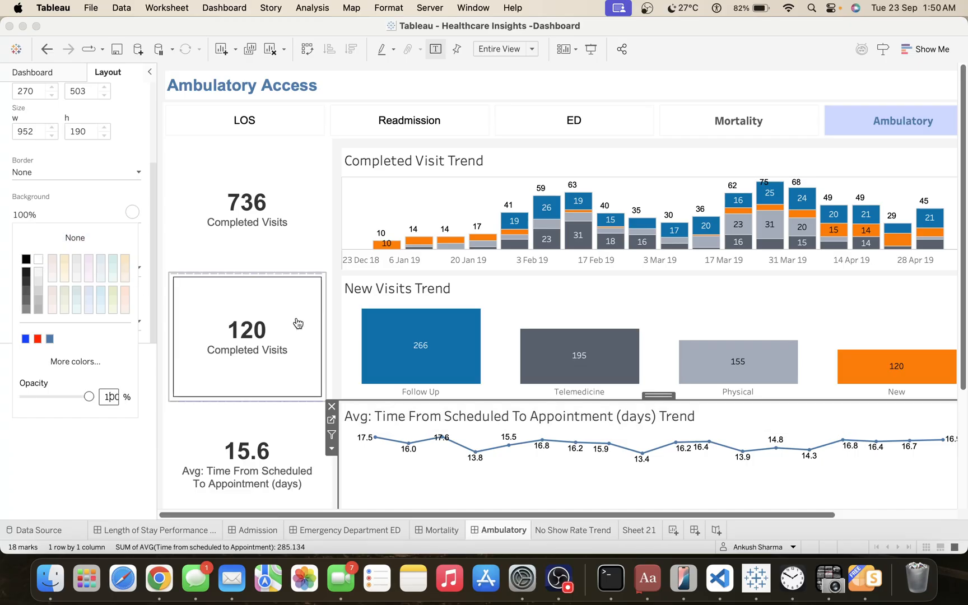
Give the No Show Rate Trend chart a white background.
drag(964, 220, 966, 336)
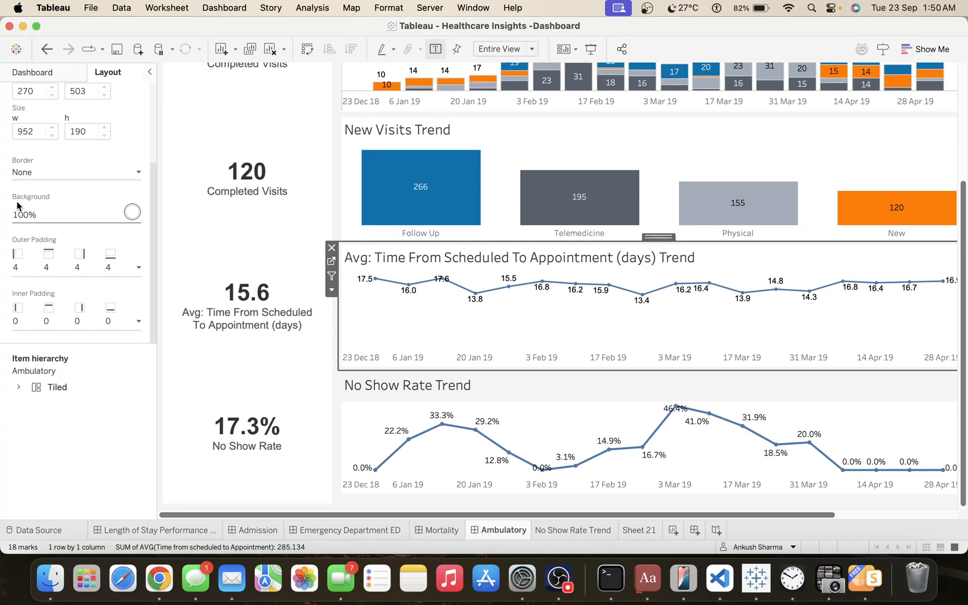
click(27, 215)
click(454, 387)
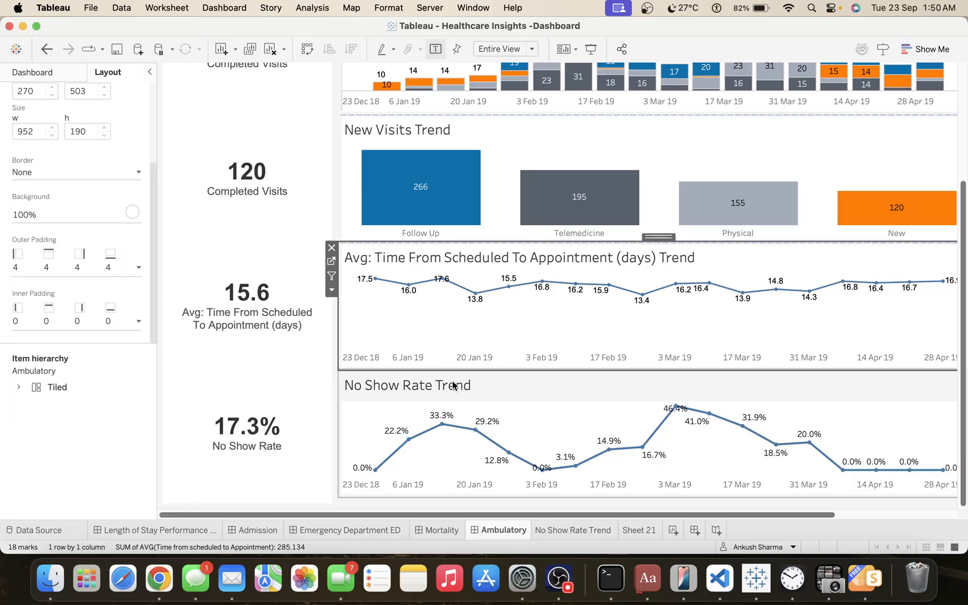
click(40, 221)
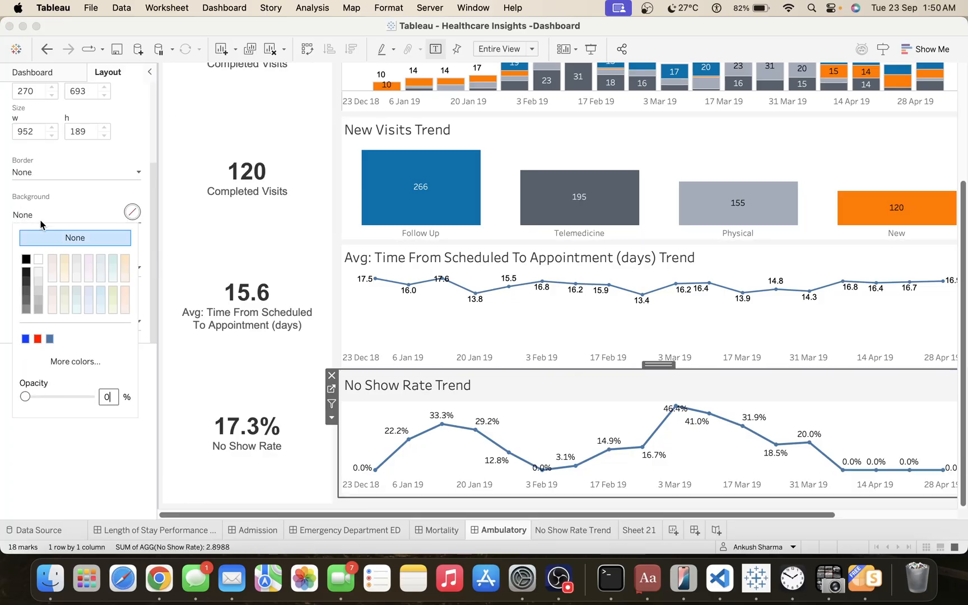
click(38, 259)
click(547, 421)
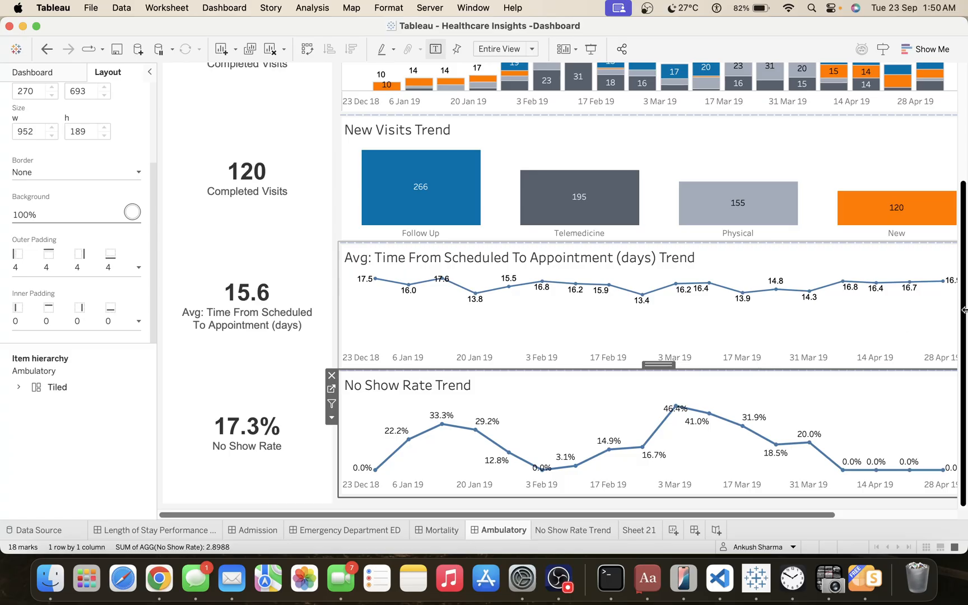
click(965, 124)
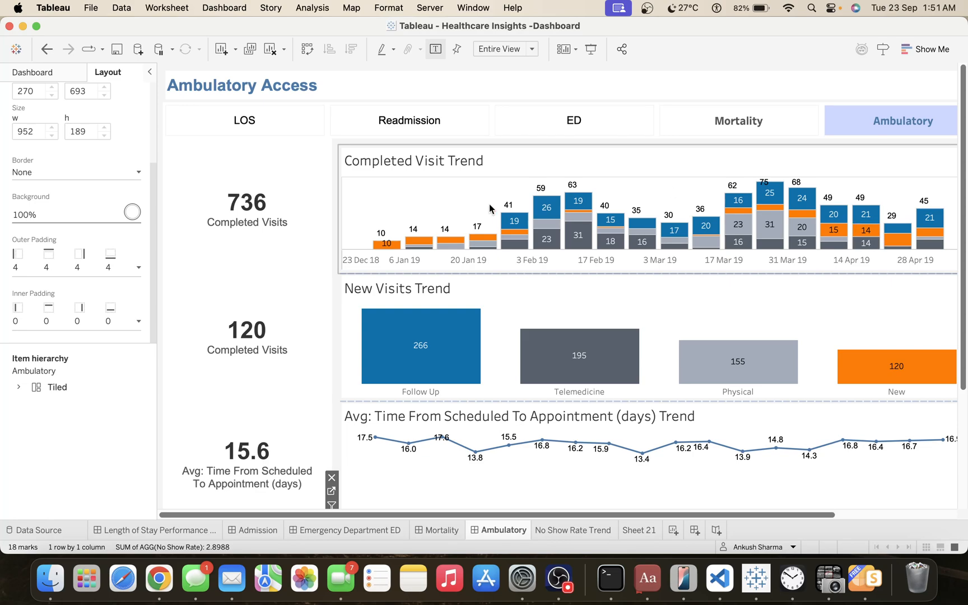
Open the Completed Visit Trend worksheet from the Ambulatory dashboard.
click(433, 166)
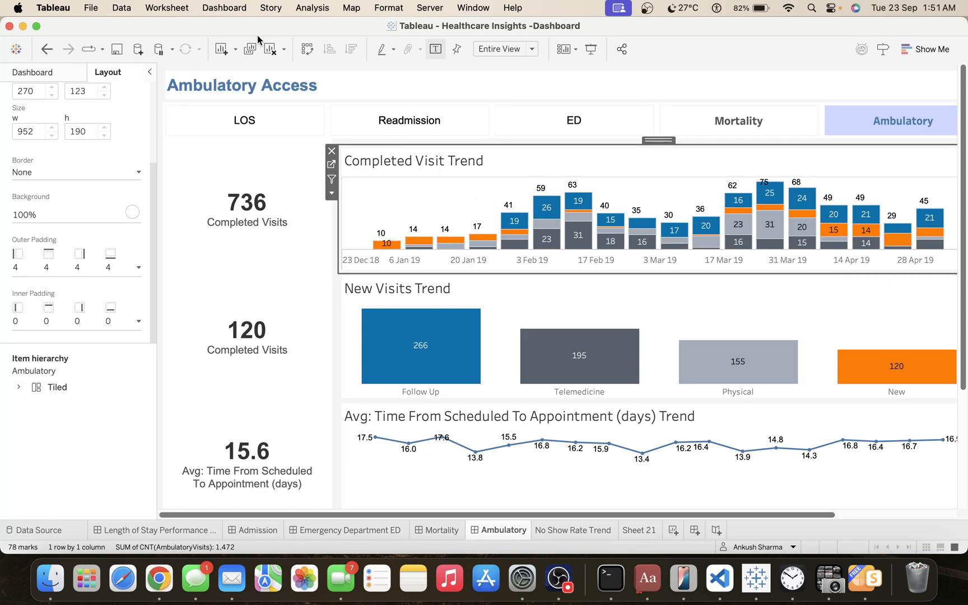
right_click(407, 168)
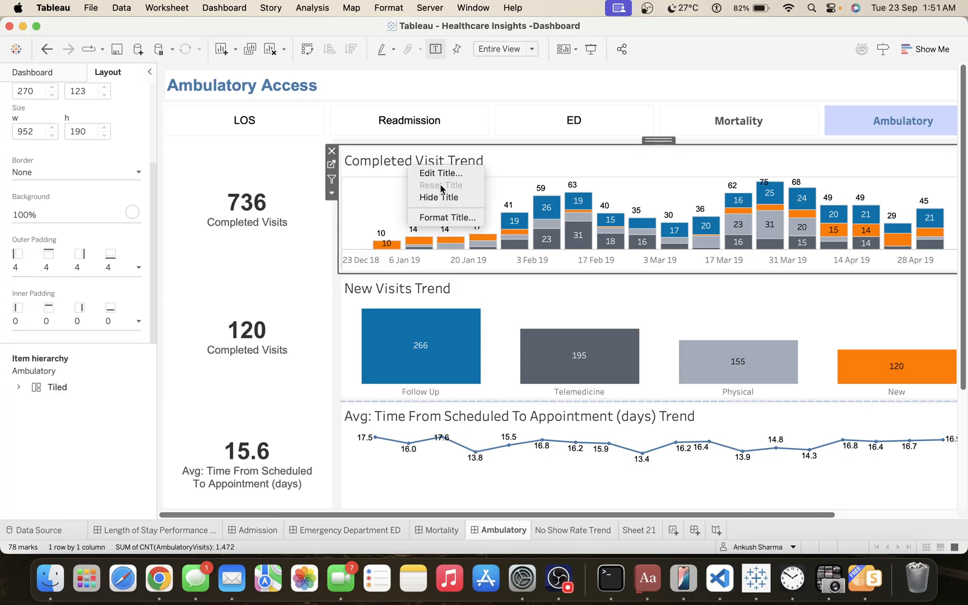
click(381, 218)
right_click(381, 218)
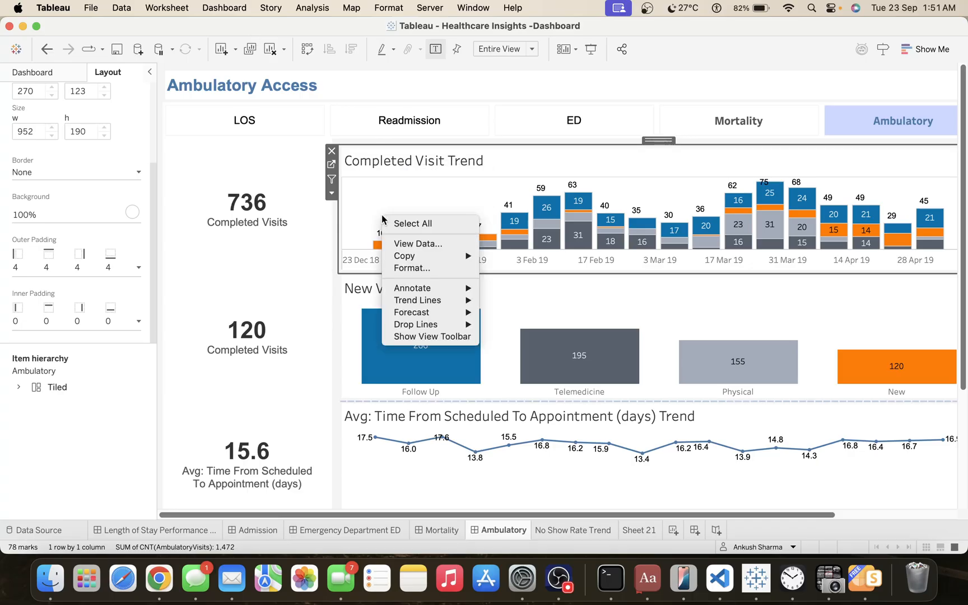
click(466, 167)
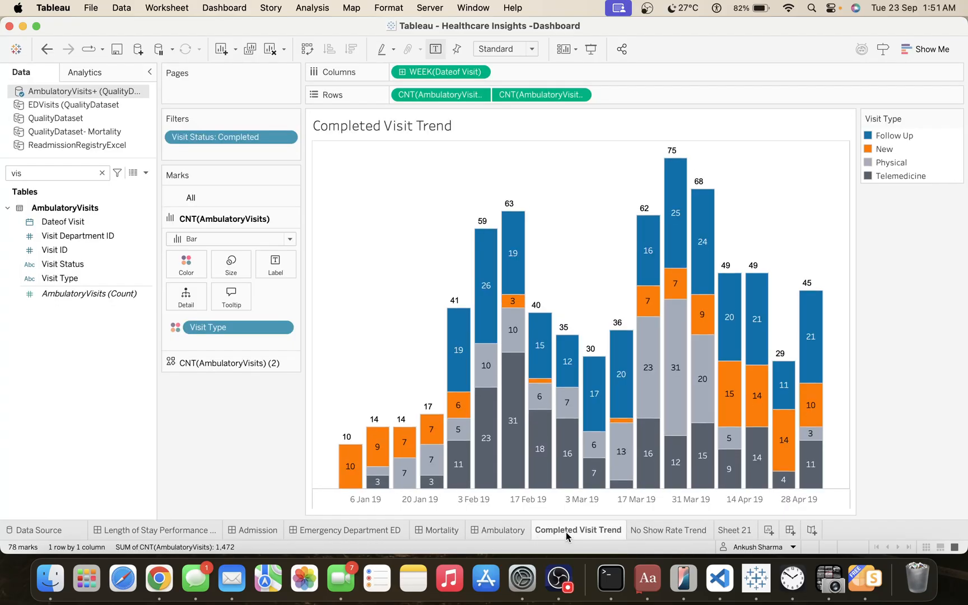
right_click(565, 532)
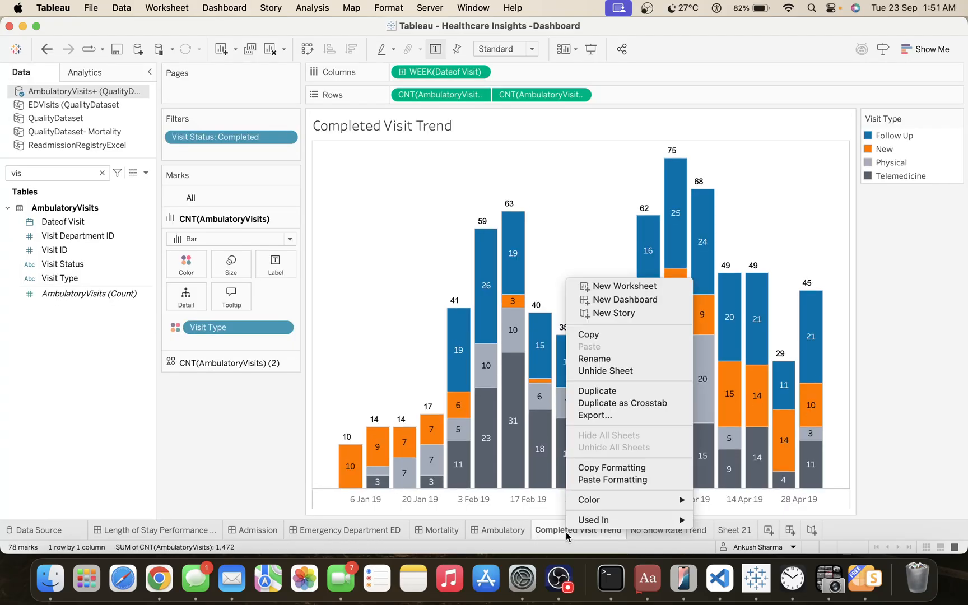
click(633, 480)
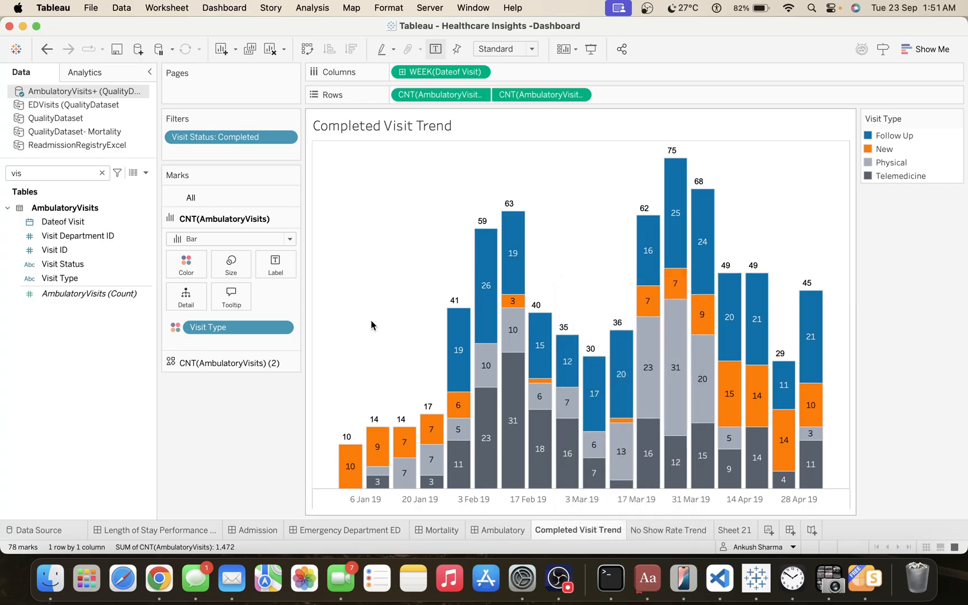
Set the axis ticks of the Completed Visit Trend worksheet to None.
right_click(384, 230)
click(417, 277)
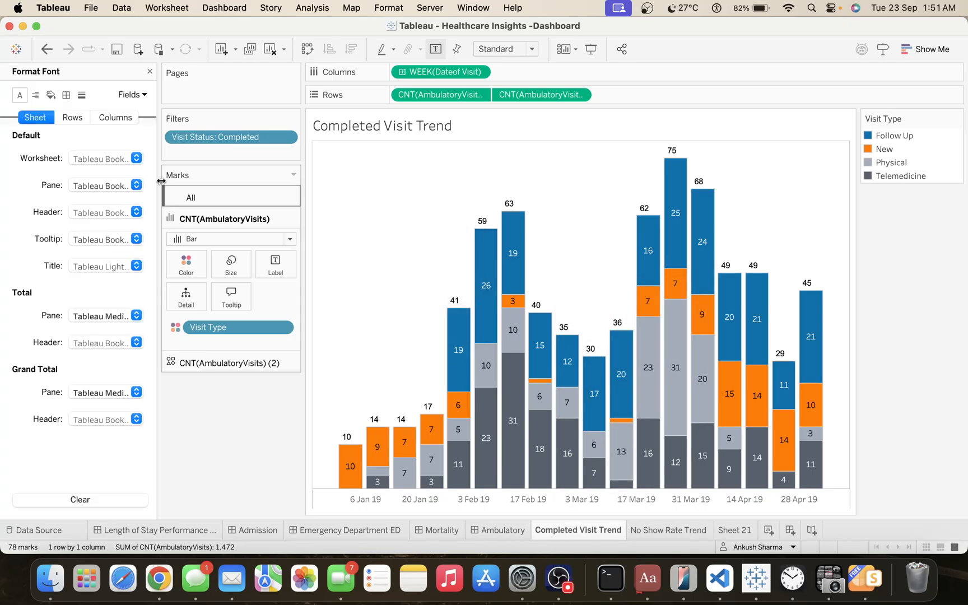
click(82, 95)
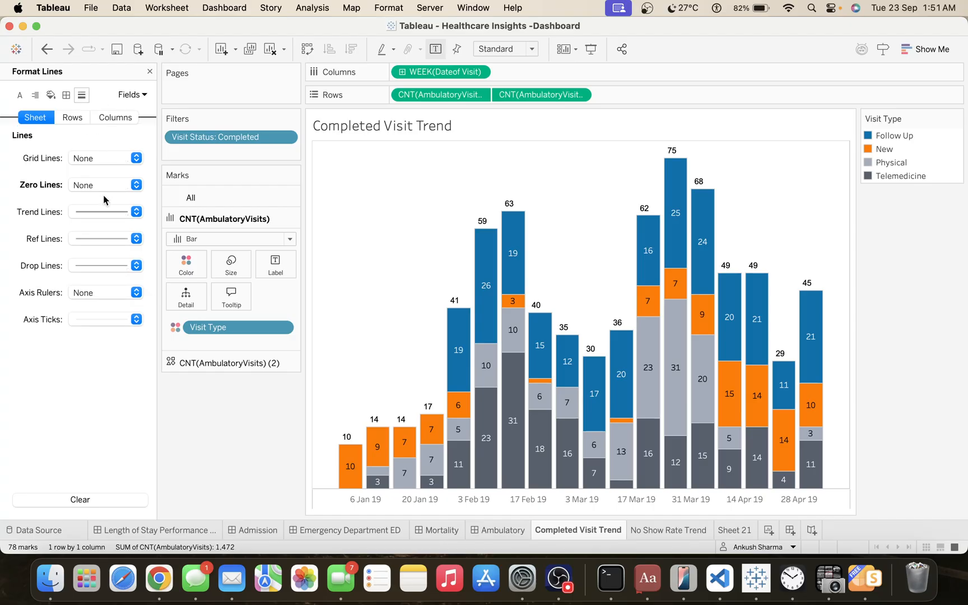
click(88, 324)
click(101, 331)
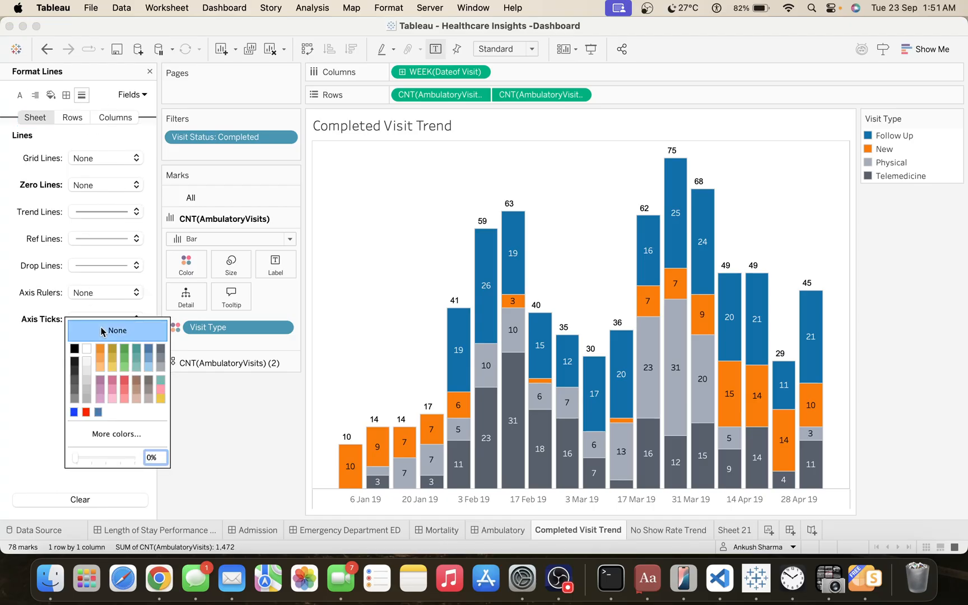
click(39, 309)
Check the column and row line settings and set the row divider's pane border to None.
click(116, 118)
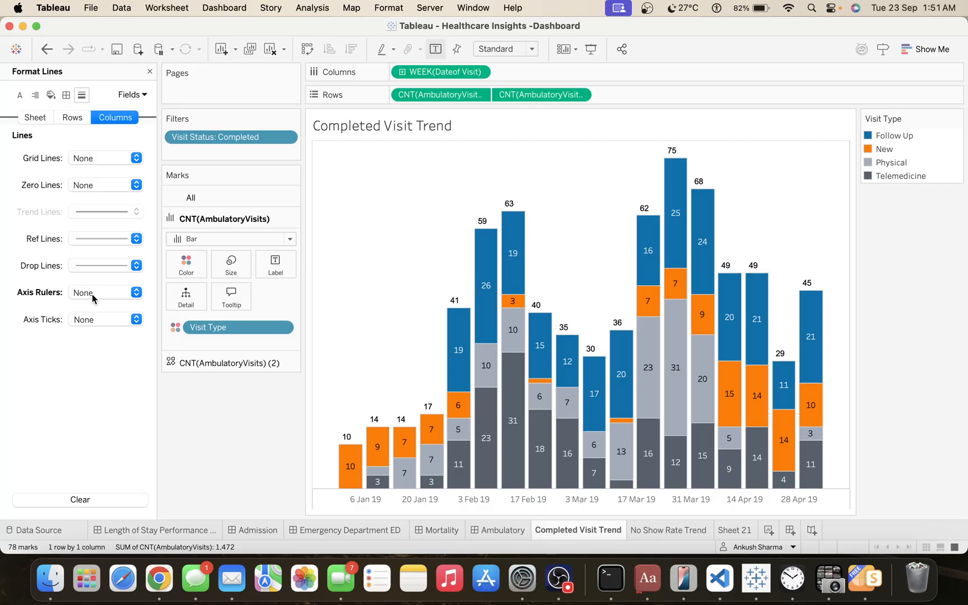
click(71, 120)
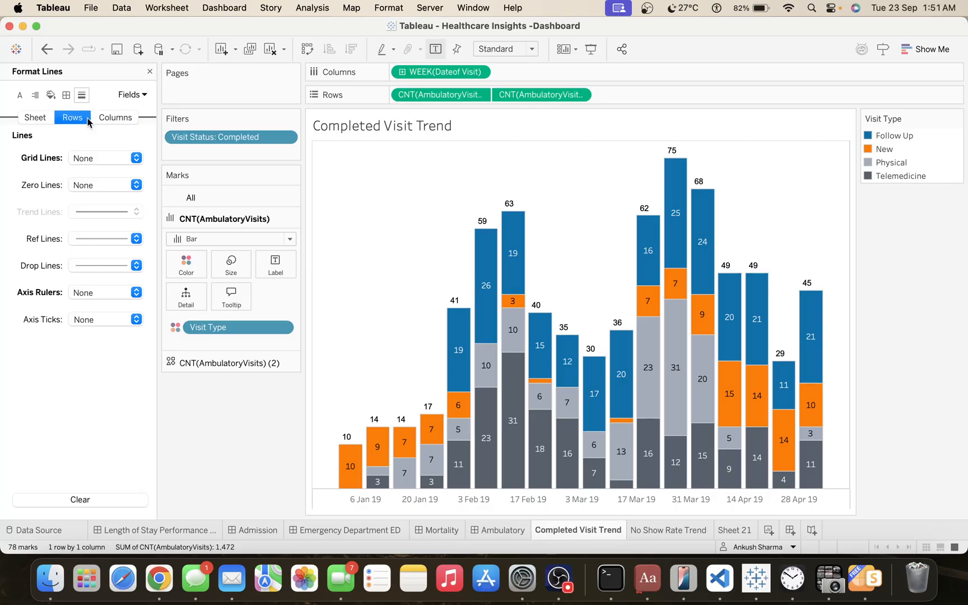
click(66, 95)
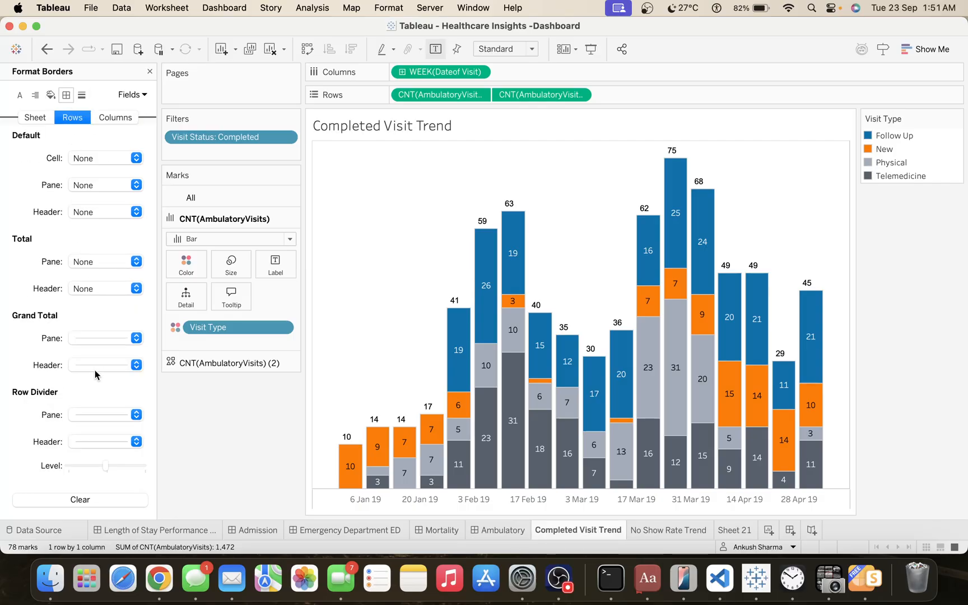
click(93, 418)
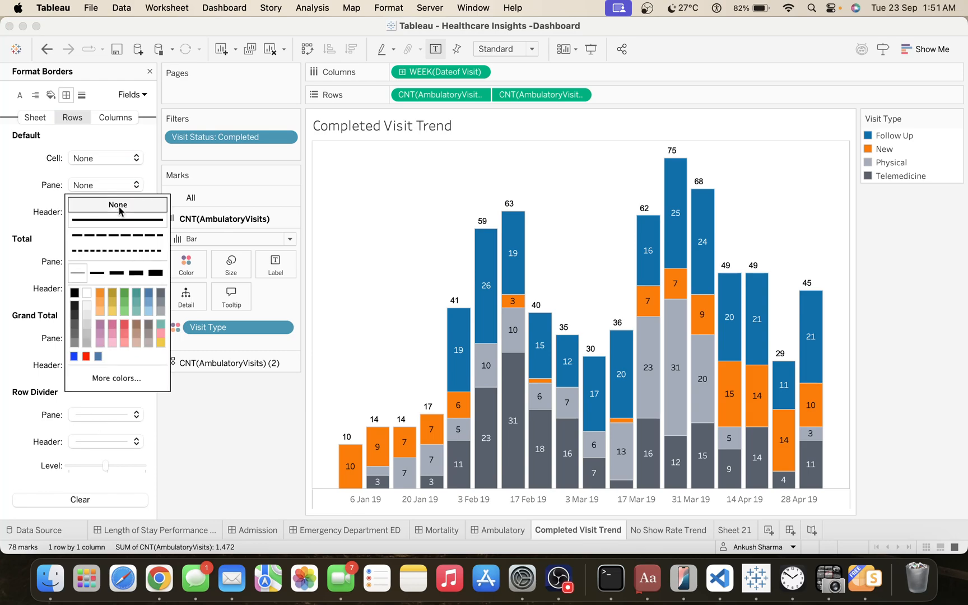
Set the column divider's pane border of the Completed Visit Trend worksheet to None.
click(30, 275)
click(106, 119)
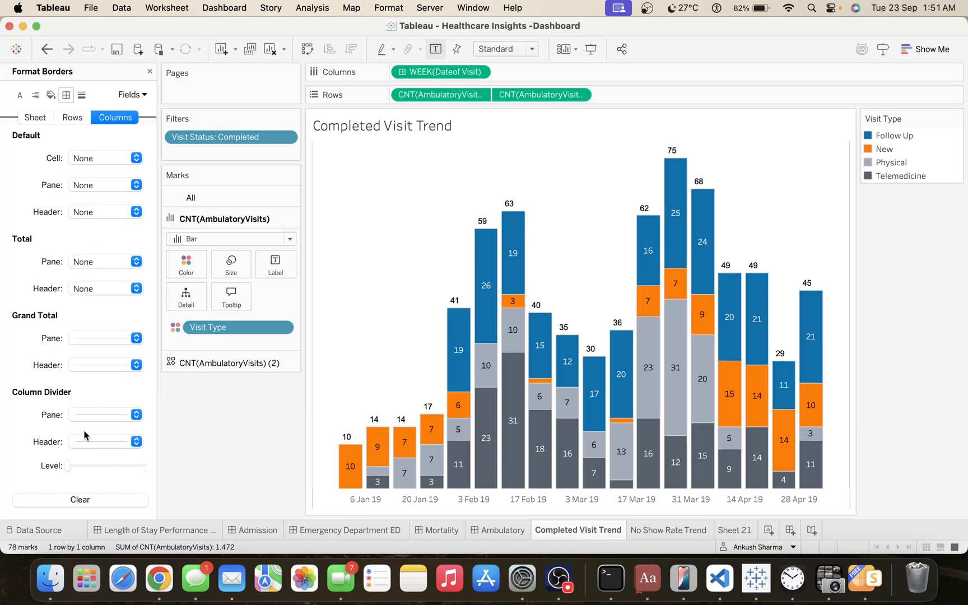
click(95, 414)
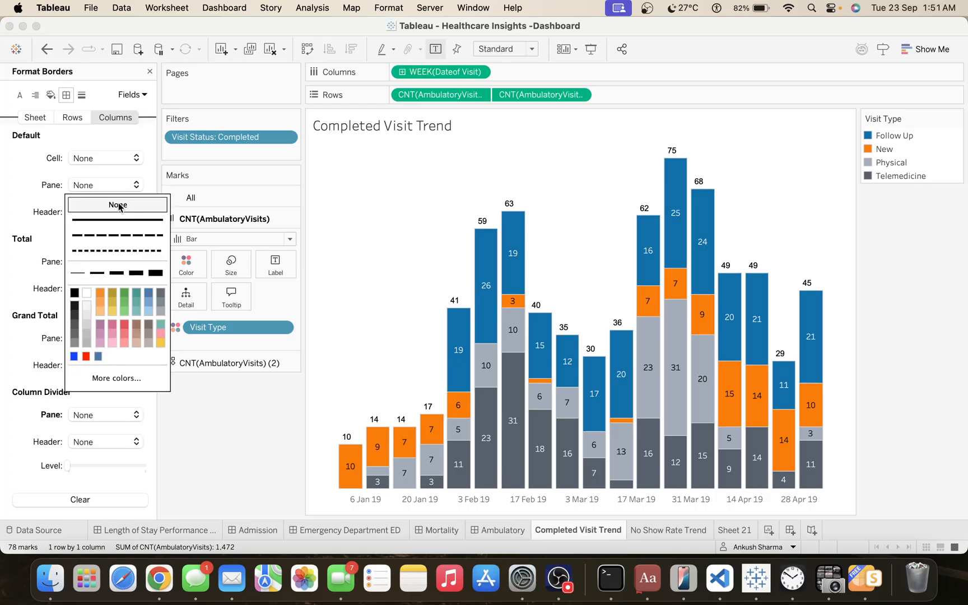
click(231, 457)
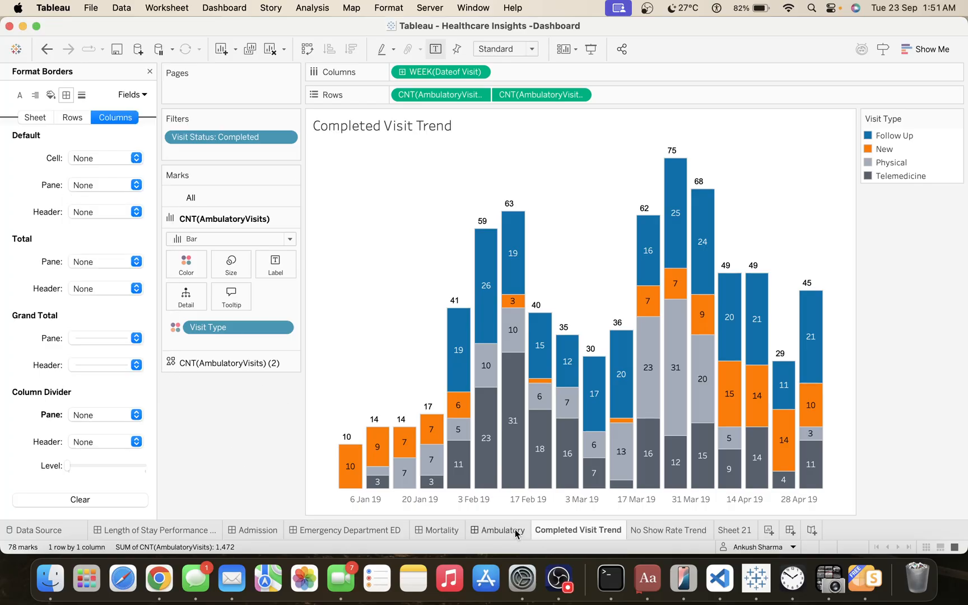
Return to the Ambulatory dashboard and close the border formatting settings.
click(514, 532)
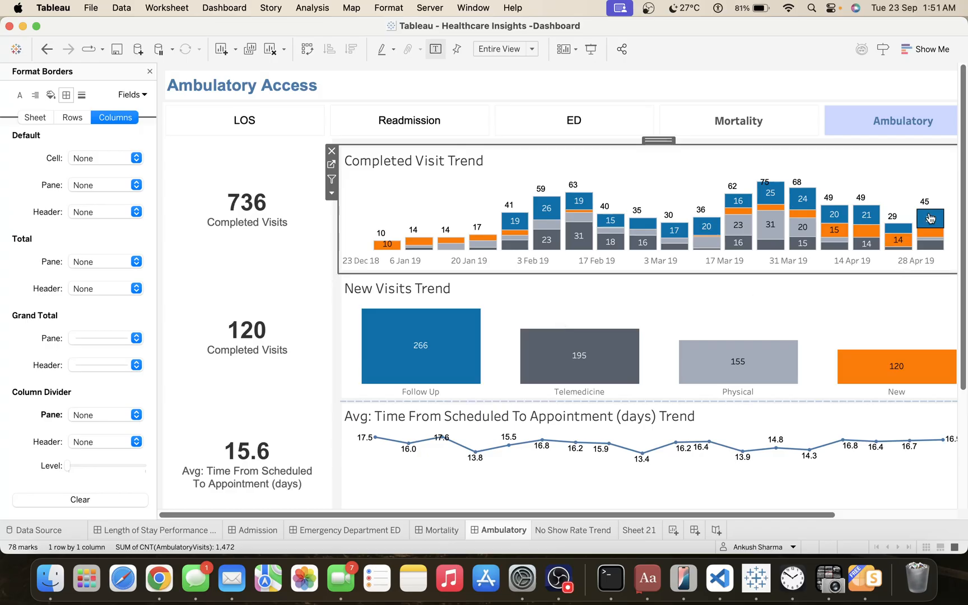
drag(962, 216, 965, 182)
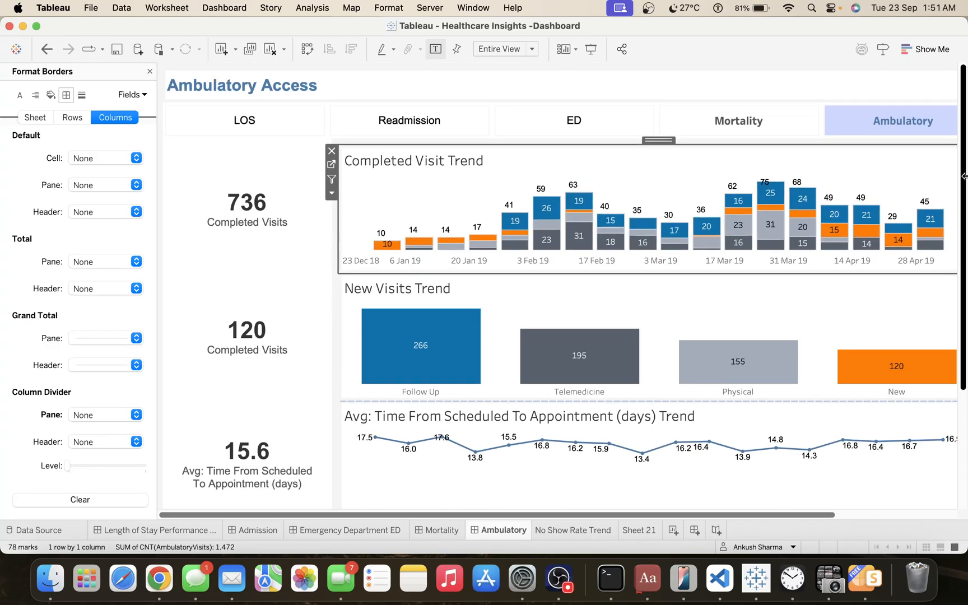
click(150, 71)
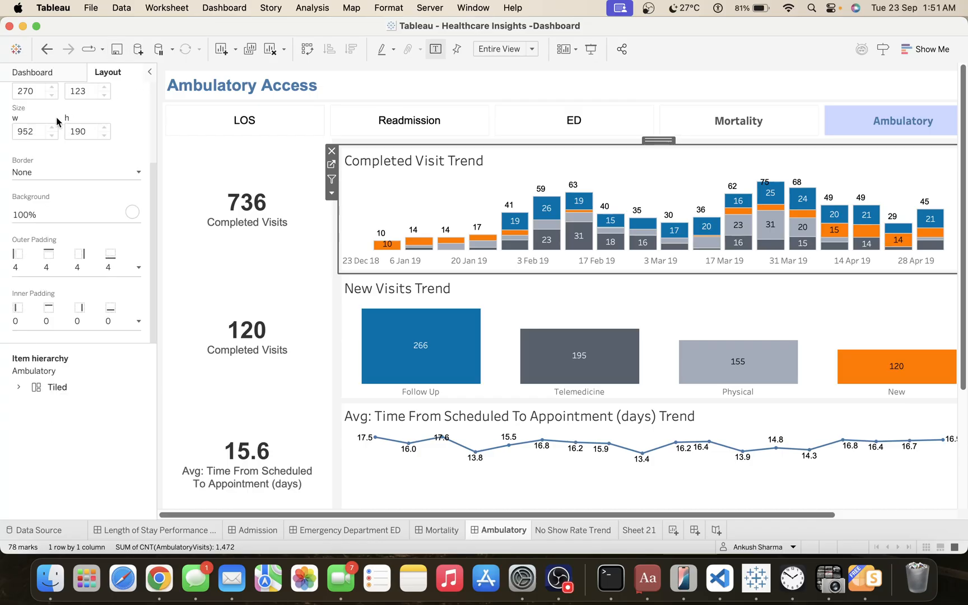
Reduce the Ambulatory dashboard's fixed width to 1200 px.
scroll(89, 132, up, 5)
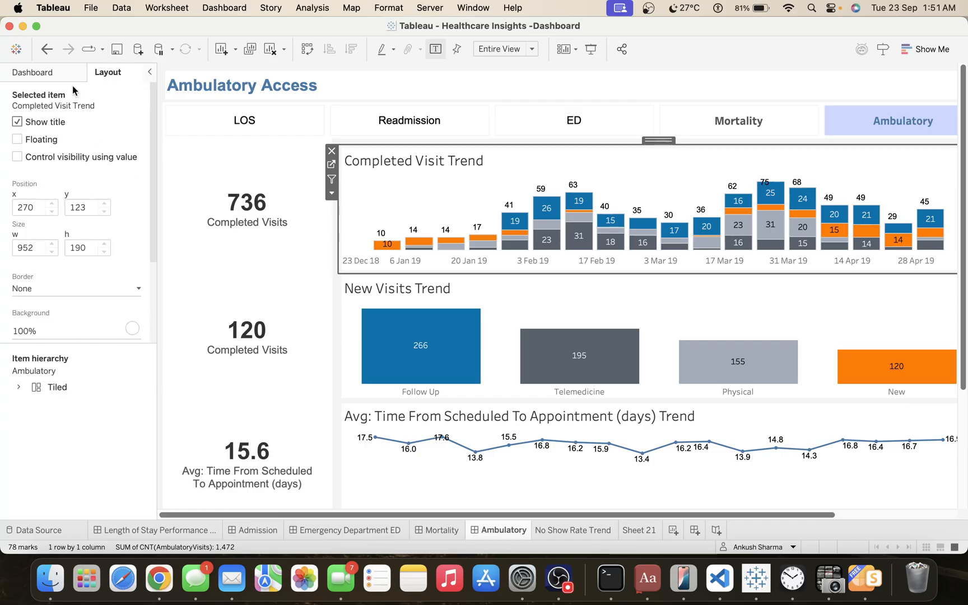
click(54, 74)
click(70, 145)
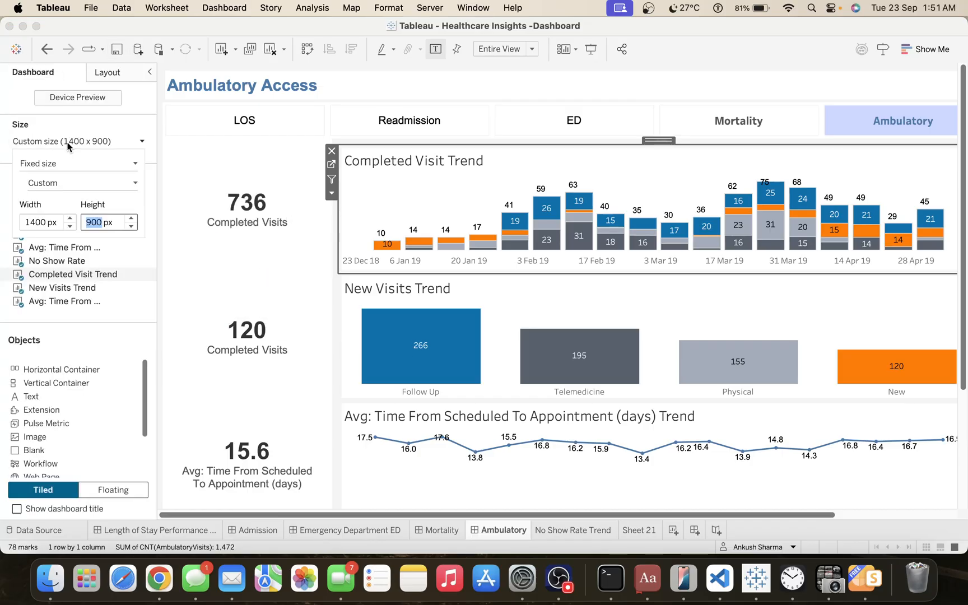
click(70, 226)
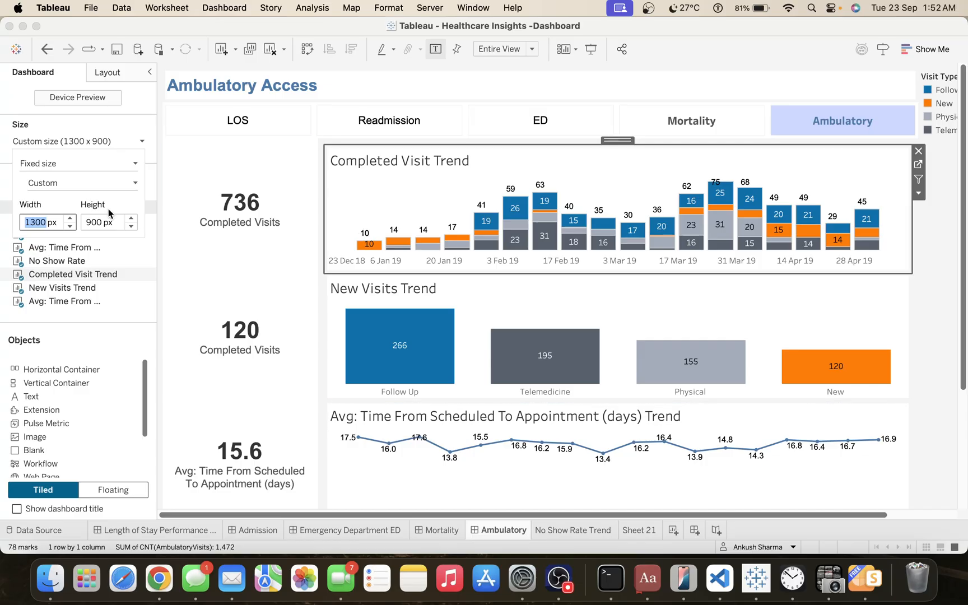
click(70, 226)
click(899, 323)
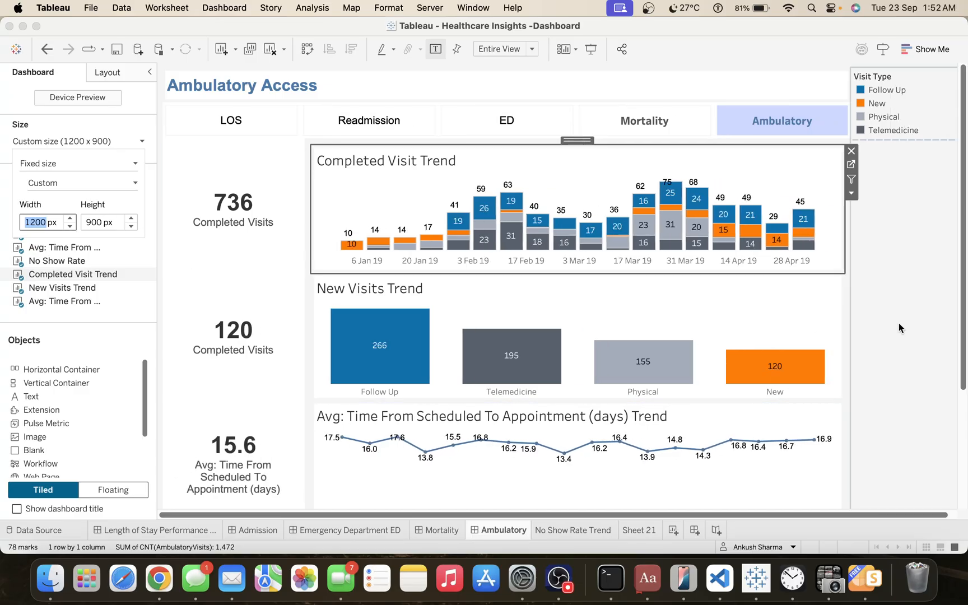
Give the Completed Visit KPI and the New Visits KPI a thin solid light grey border.
click(265, 186)
click(106, 73)
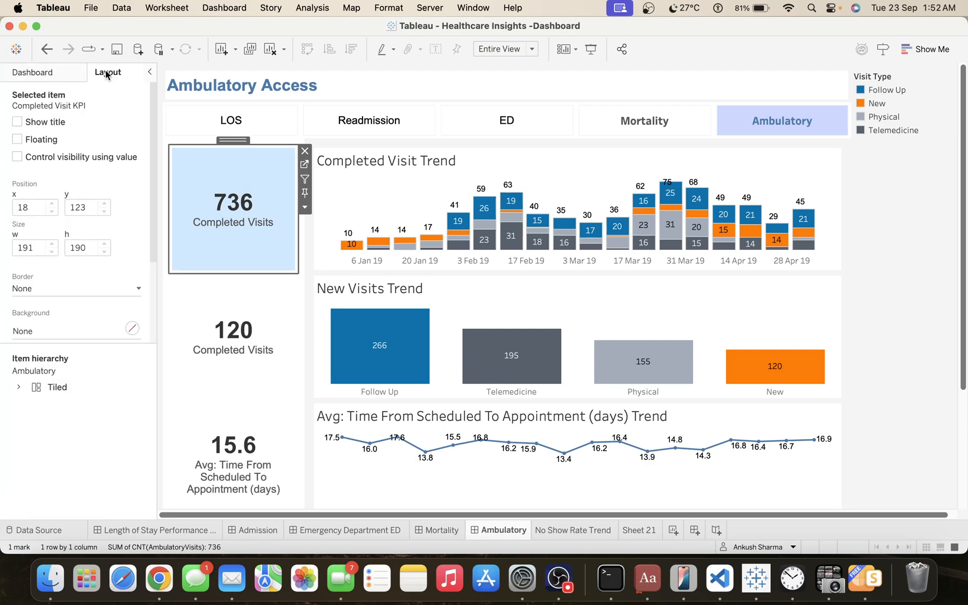
click(67, 288)
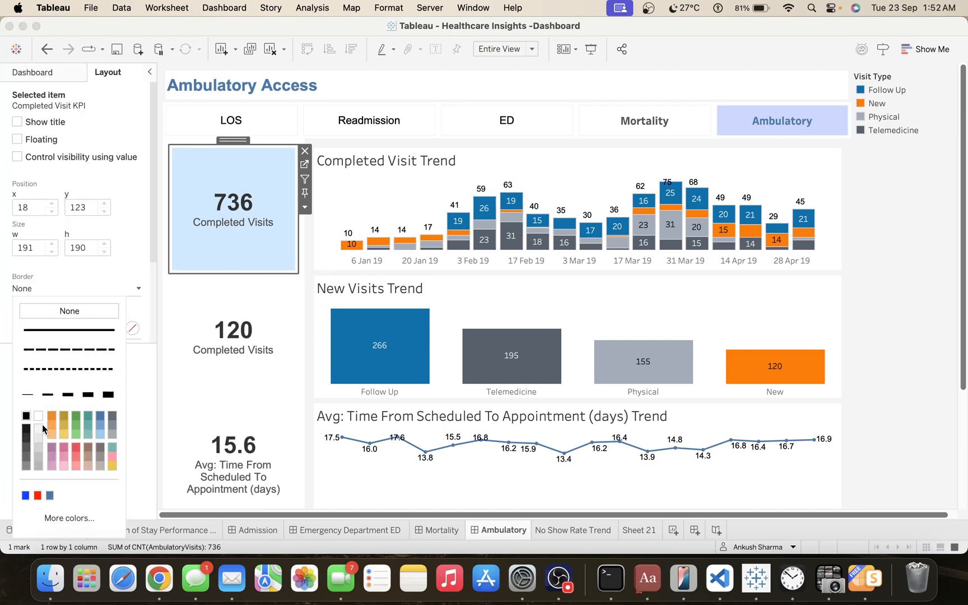
click(190, 364)
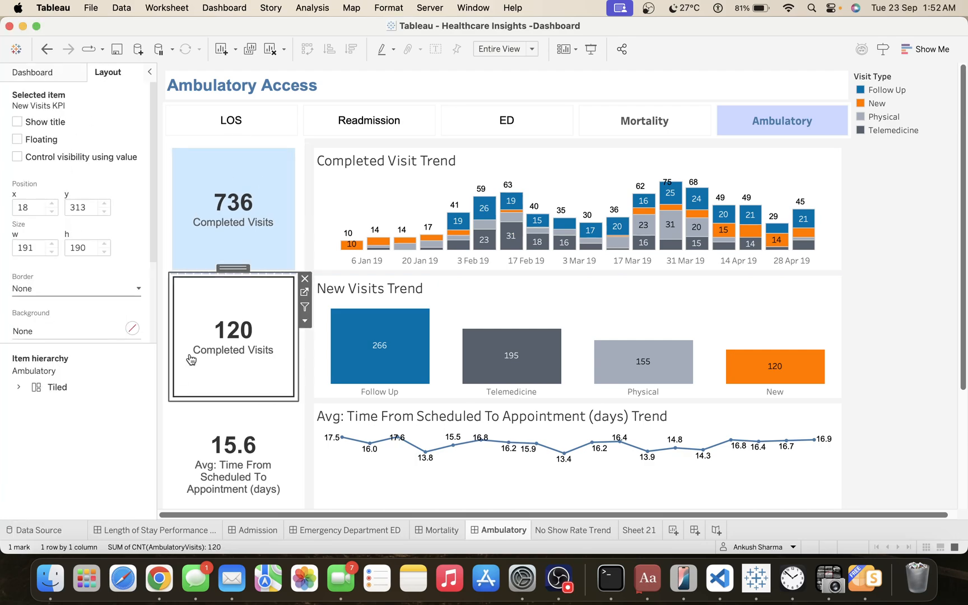
click(60, 286)
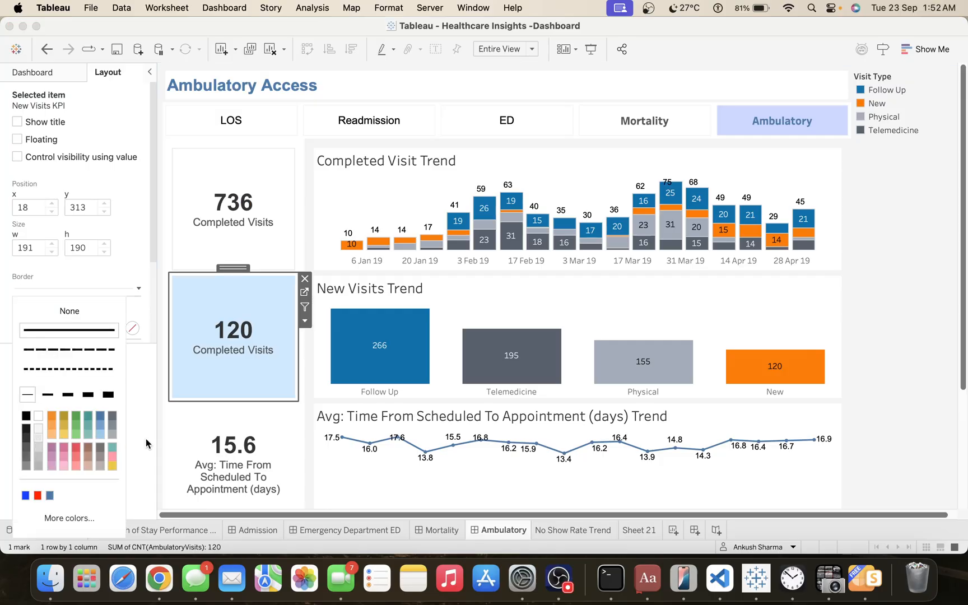
Add the same thin light grey border to the average time from scheduled to appointment KPI and the No Show Rate KPI.
click(196, 434)
click(42, 288)
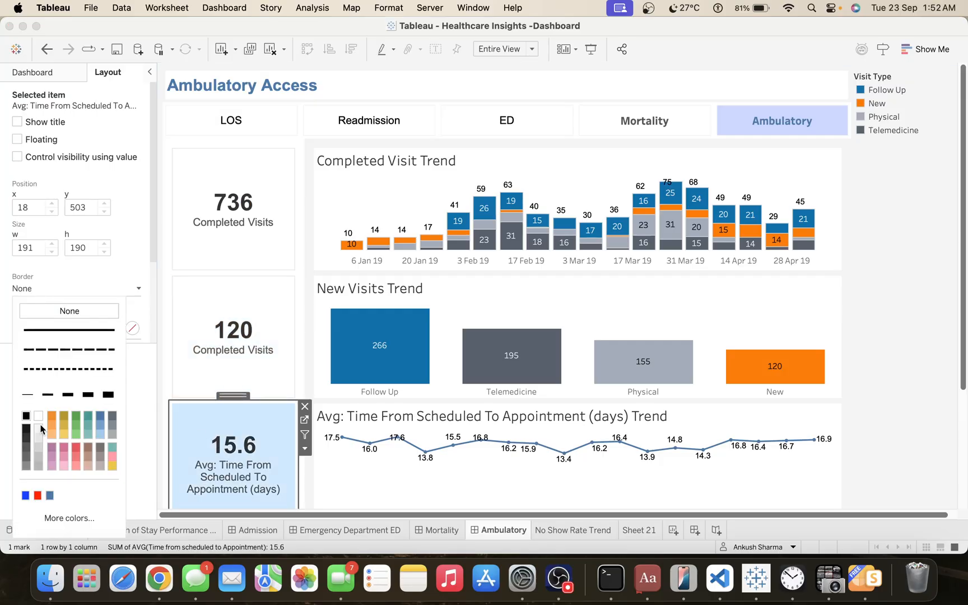
click(40, 440)
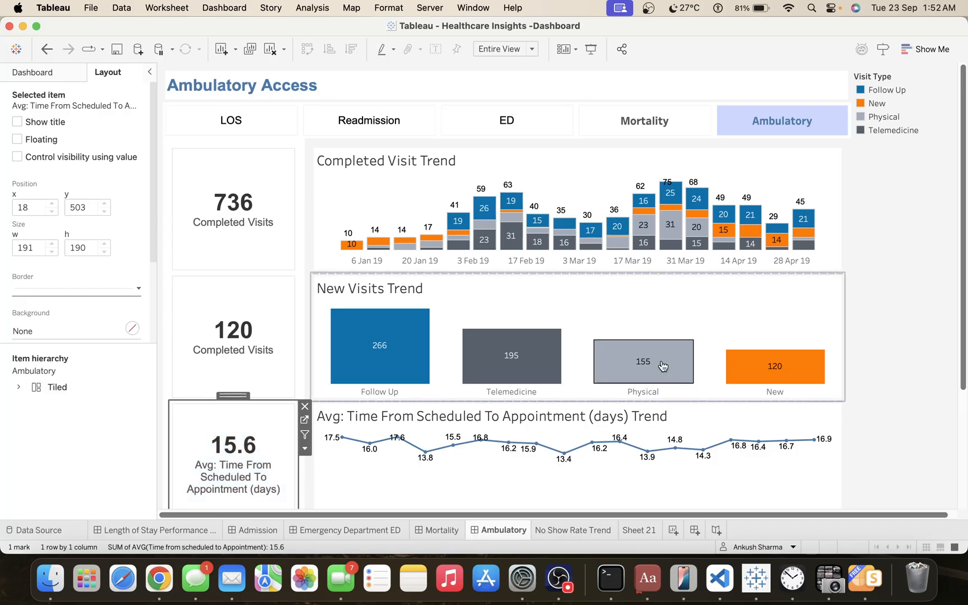
scroll(901, 322, down, 5)
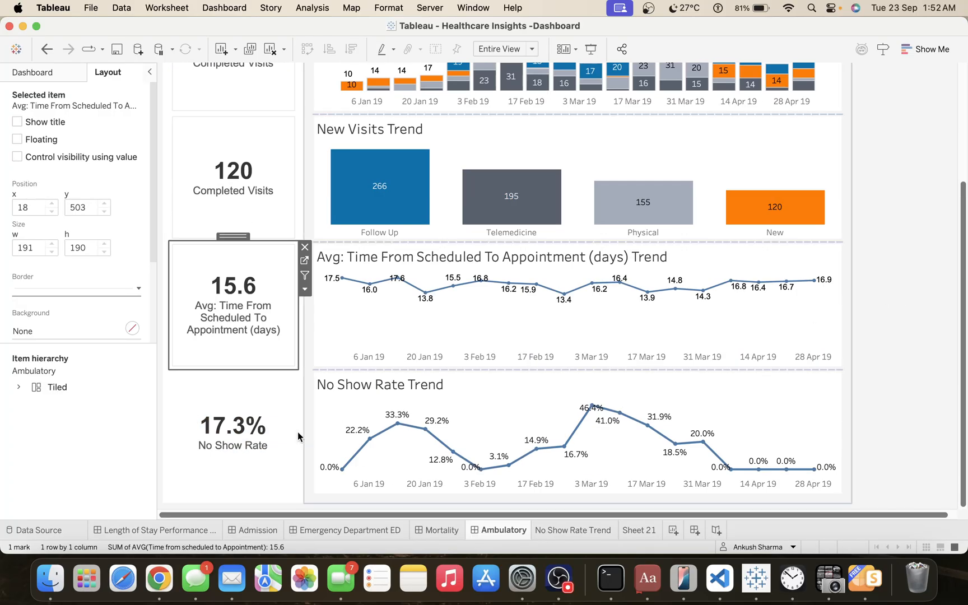
click(274, 436)
click(53, 287)
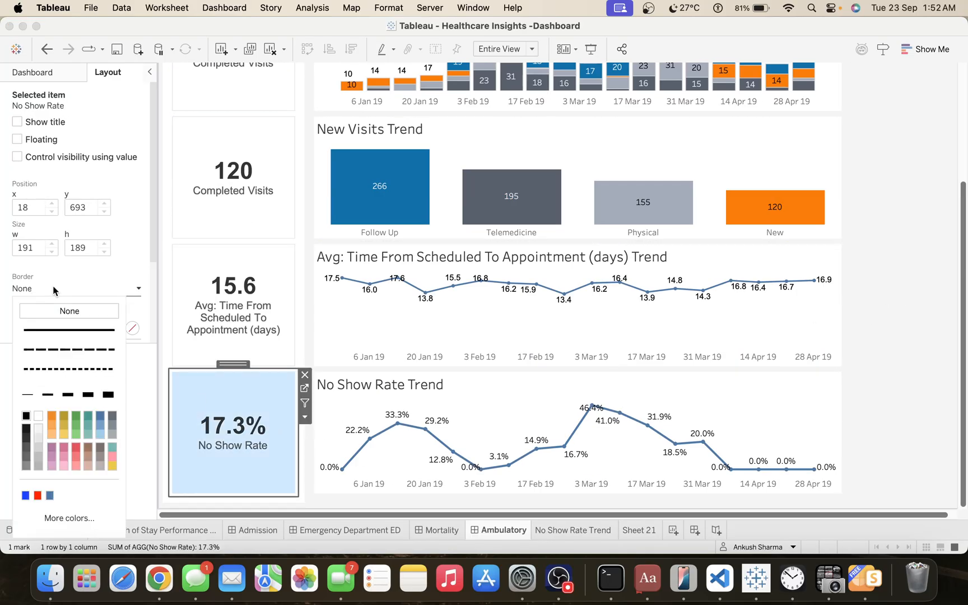
click(38, 439)
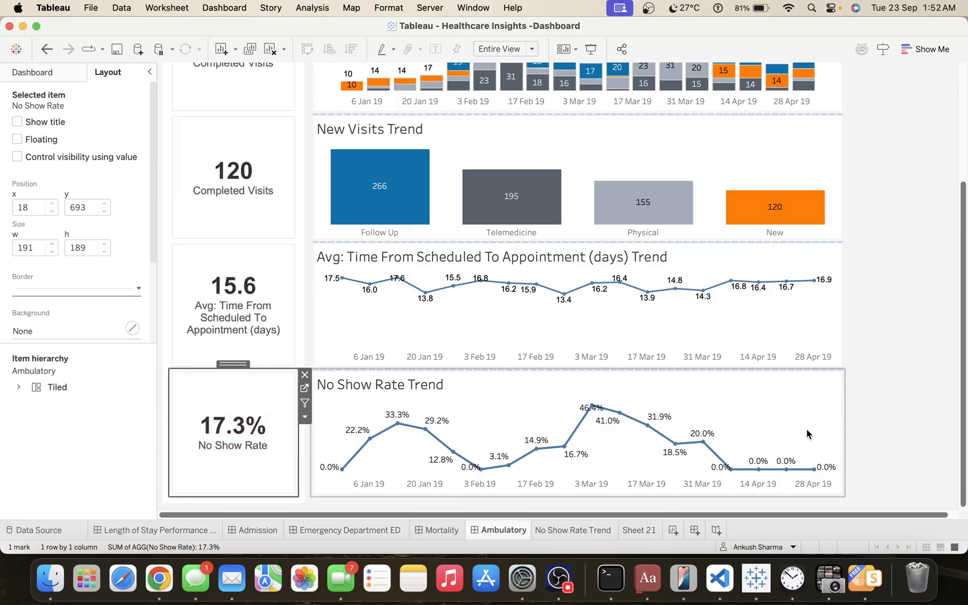
click(900, 414)
scroll(900, 414, up, 5)
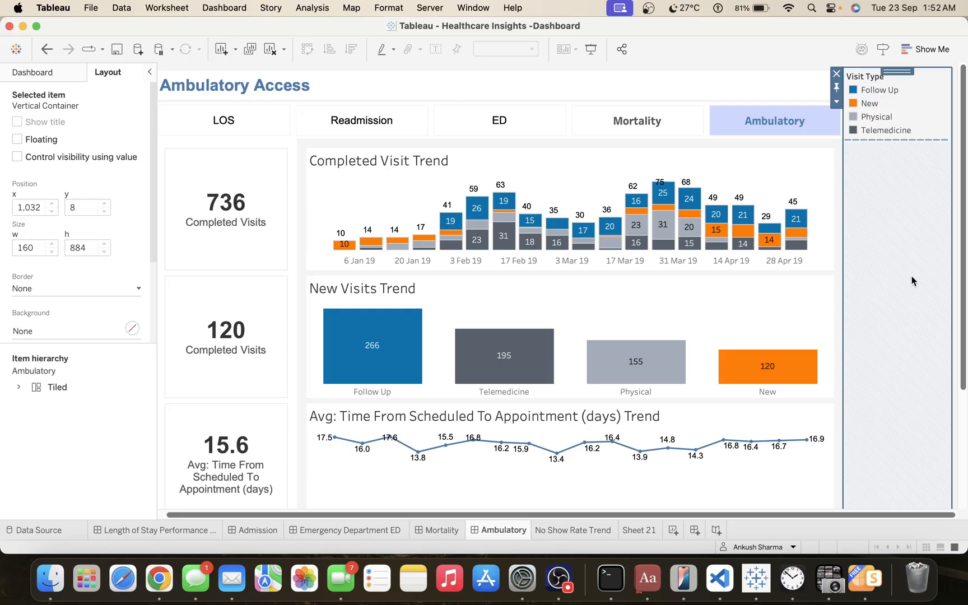
Format the Completed Visit Trend chart's title as Arial, size 12, bold.
double_click(406, 166)
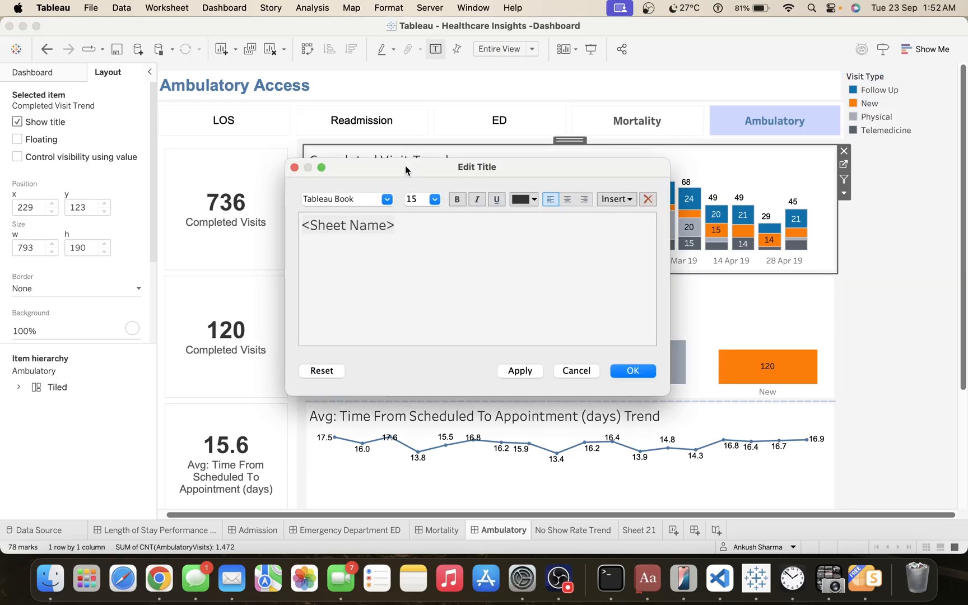
triple_click(398, 216)
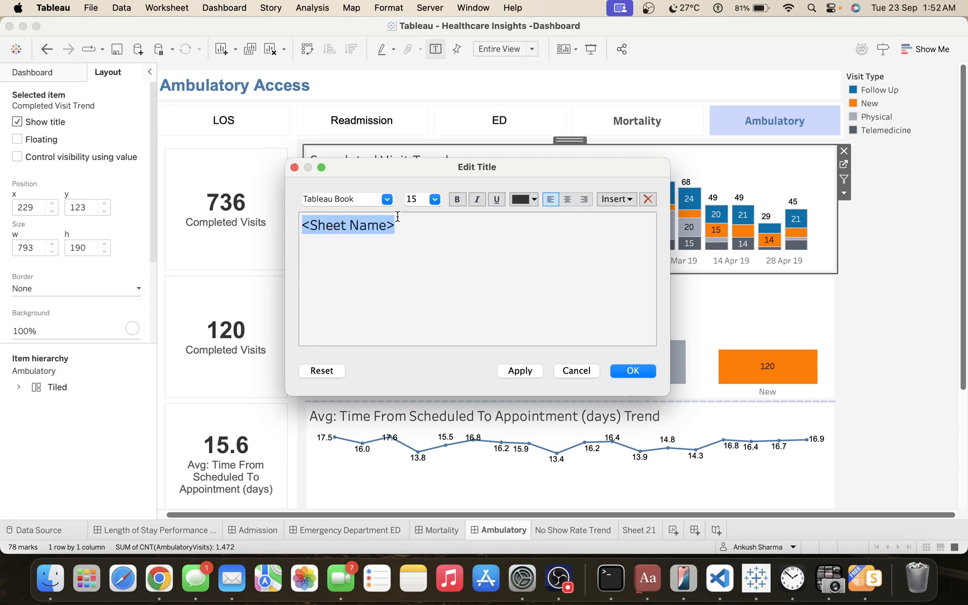
click(424, 200)
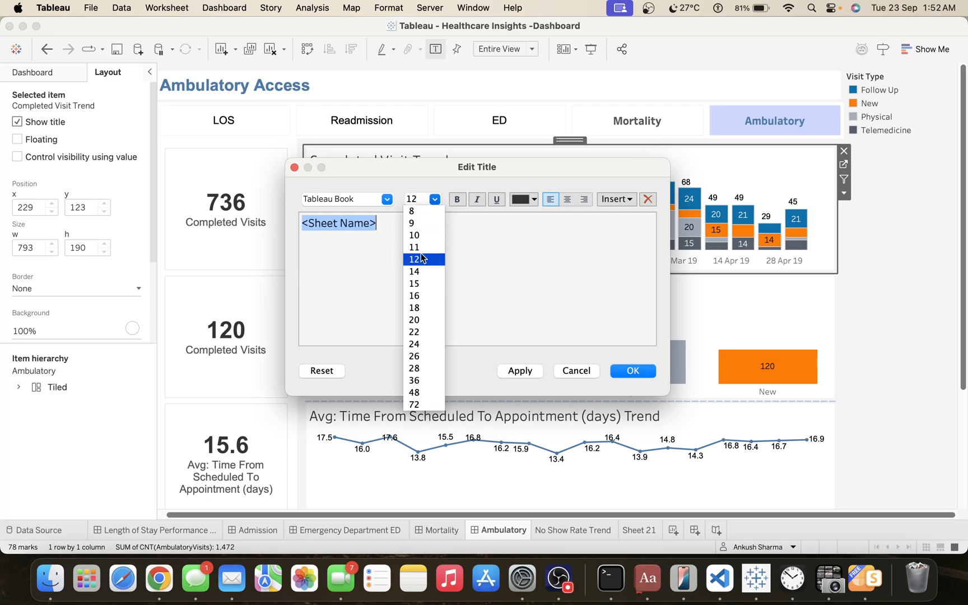
click(423, 258)
click(386, 200)
text(ar)
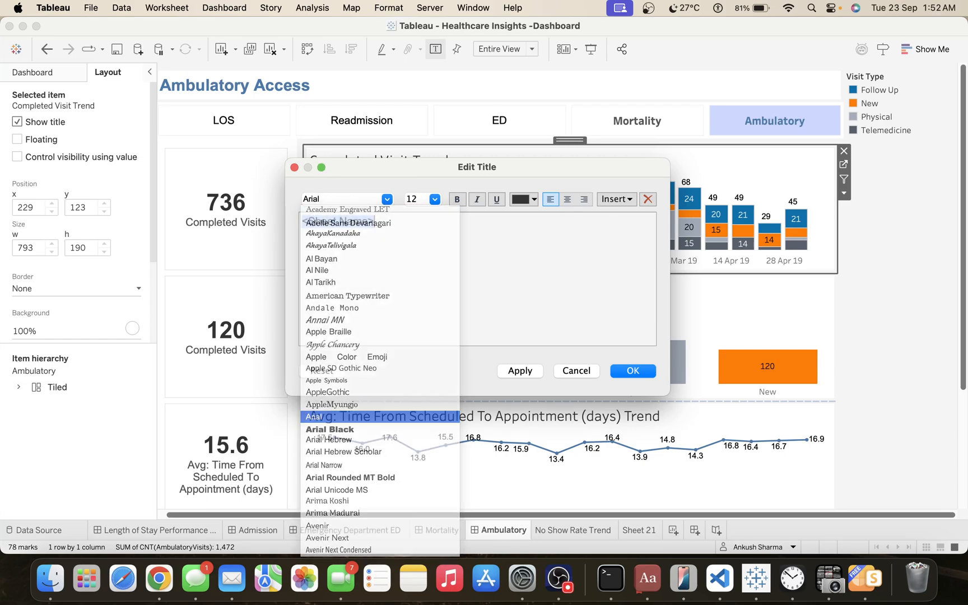
click(457, 198)
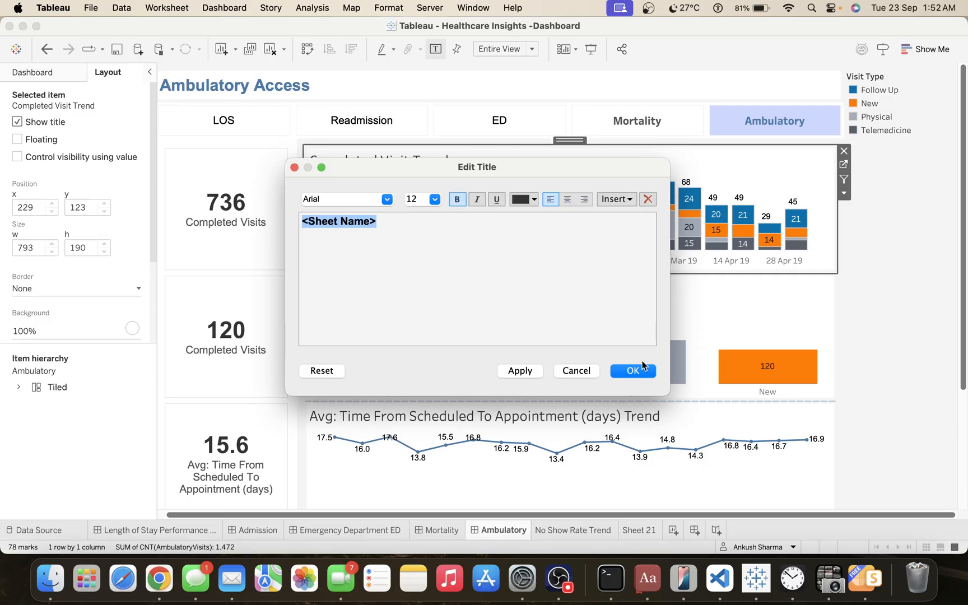
click(633, 371)
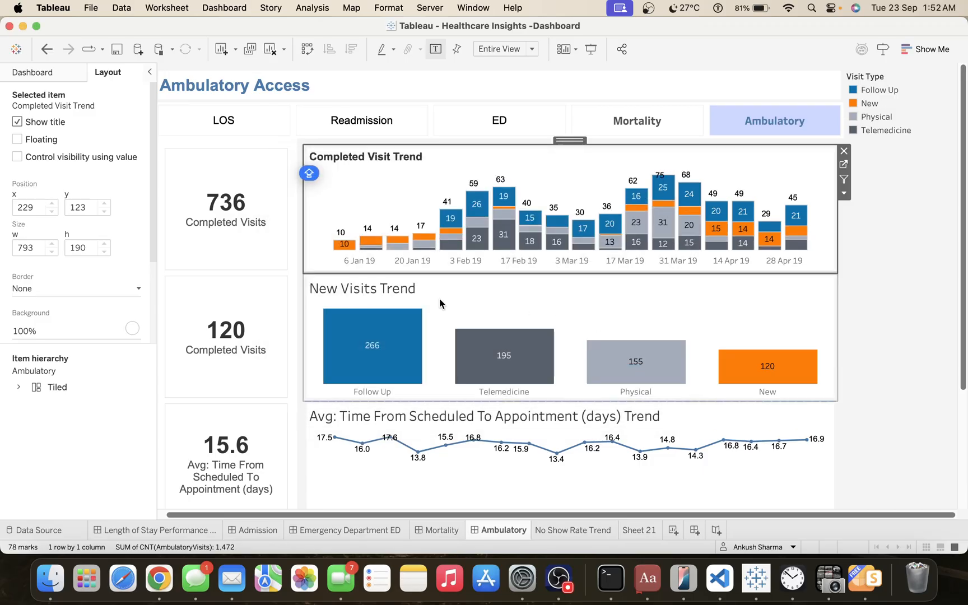
double_click(392, 293)
key(super+a)
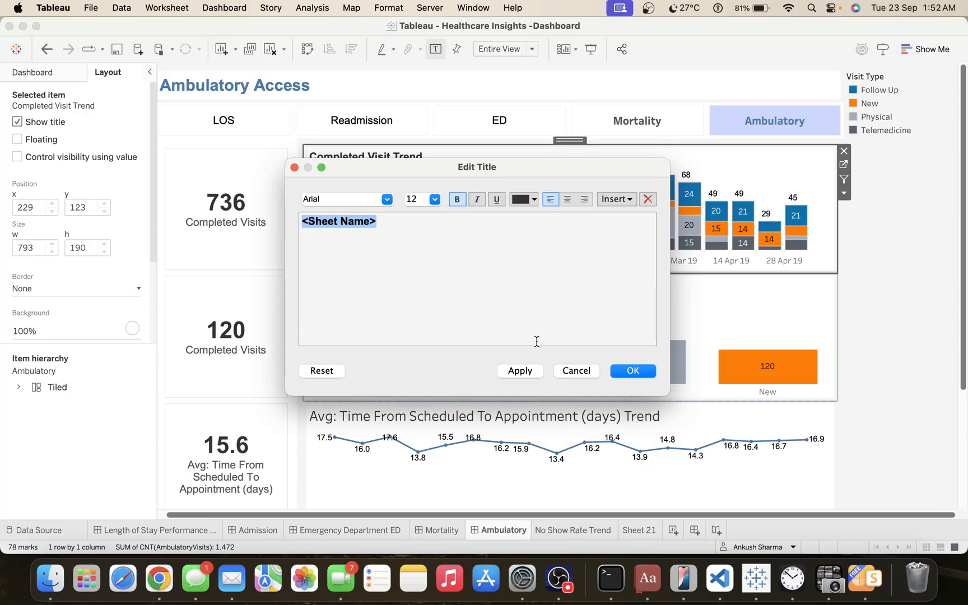
click(622, 374)
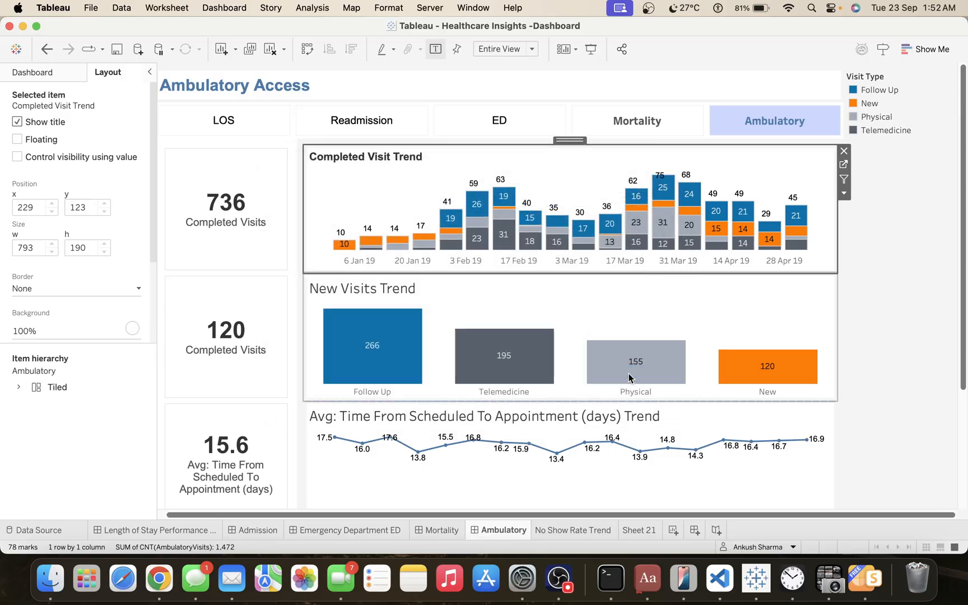
Format the New Visits Trend chart's title as Arial, size 12, bold.
double_click(386, 287)
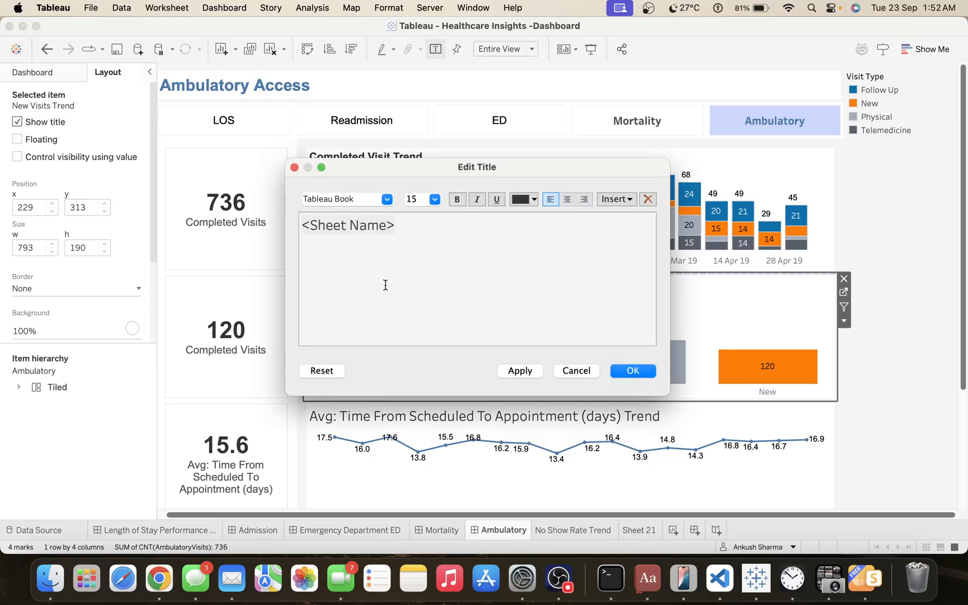
key(super+a)
click(387, 199)
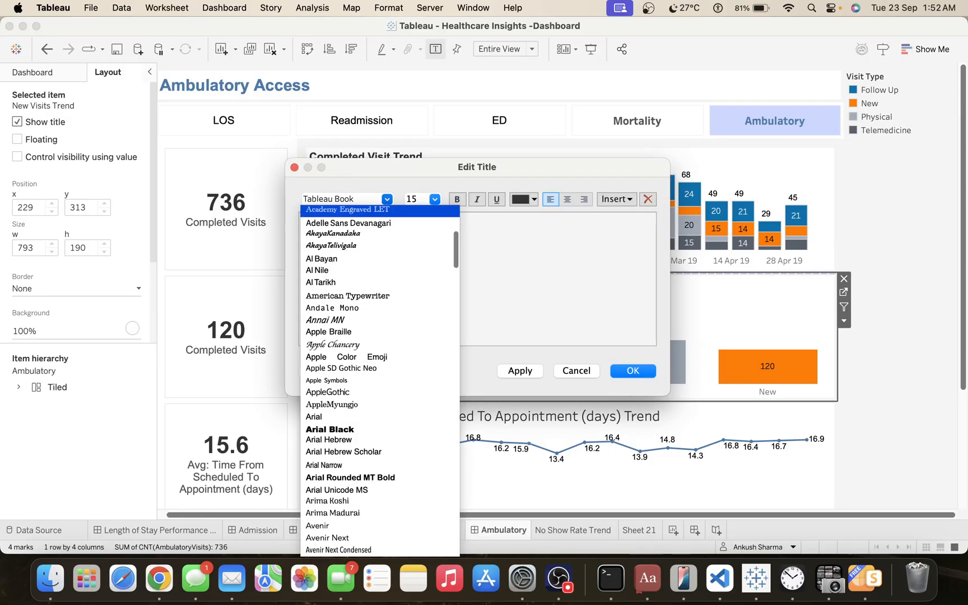
click(319, 416)
click(434, 200)
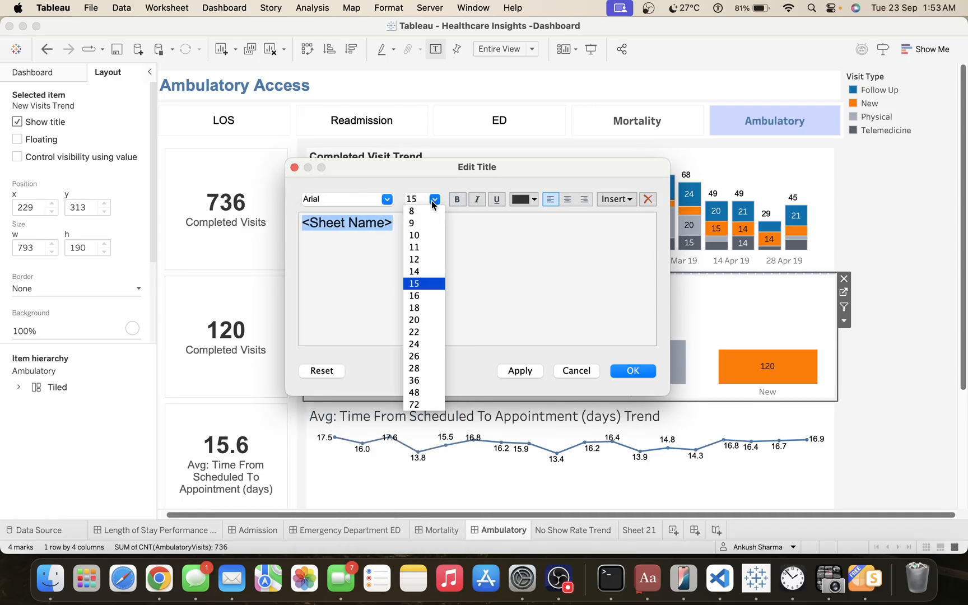
click(419, 247)
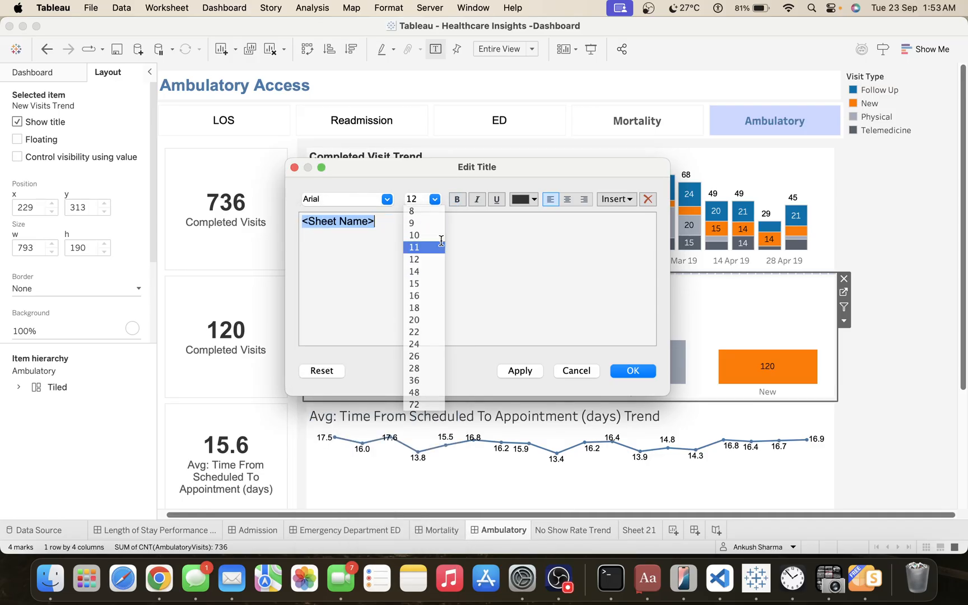
click(458, 199)
click(520, 370)
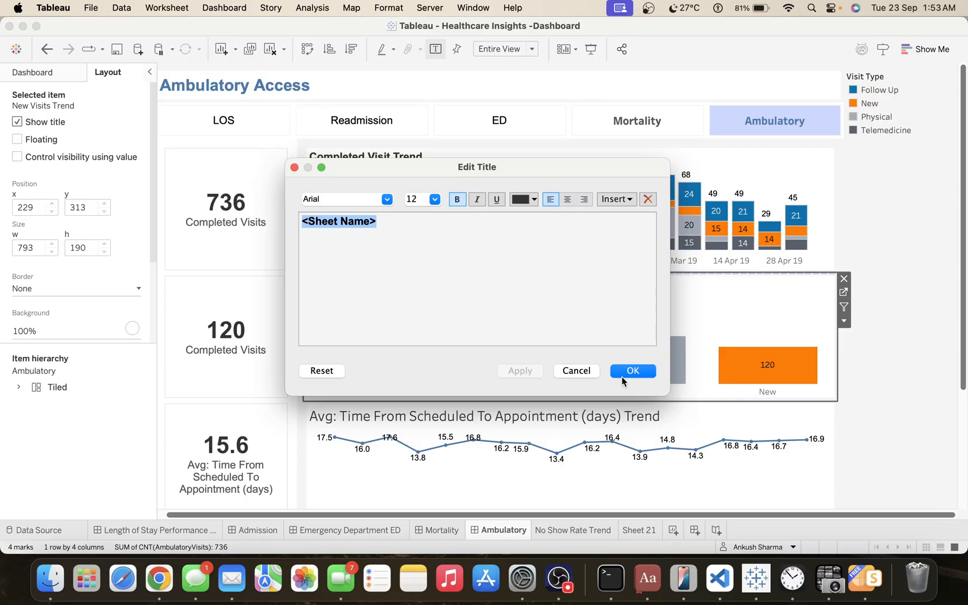
click(645, 369)
click(894, 394)
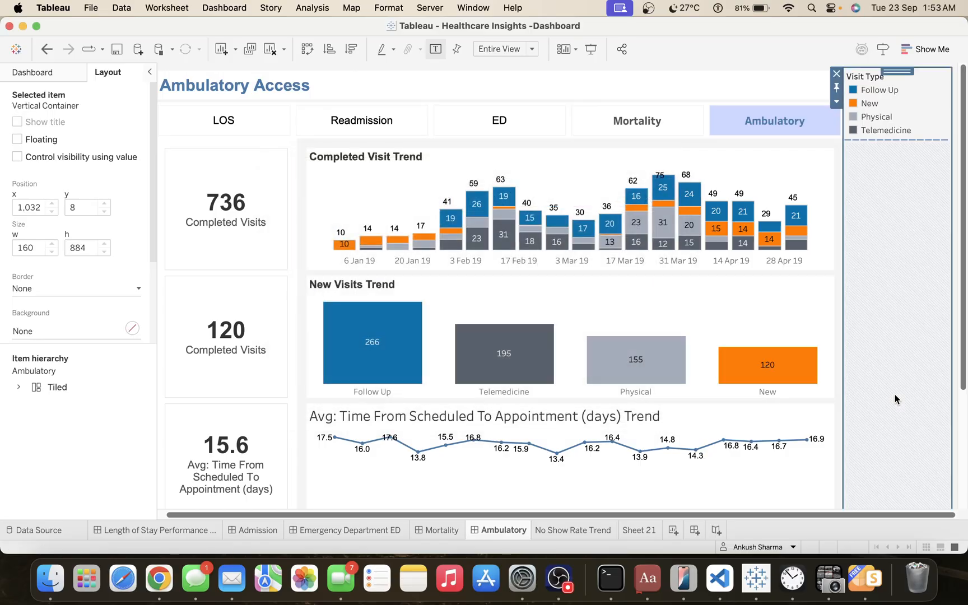
Set the title of the Avg: Time From Scheduled To Appointment (days) Trend chart to Arial, size 12.
scroll(894, 394, down, 5)
double_click(599, 262)
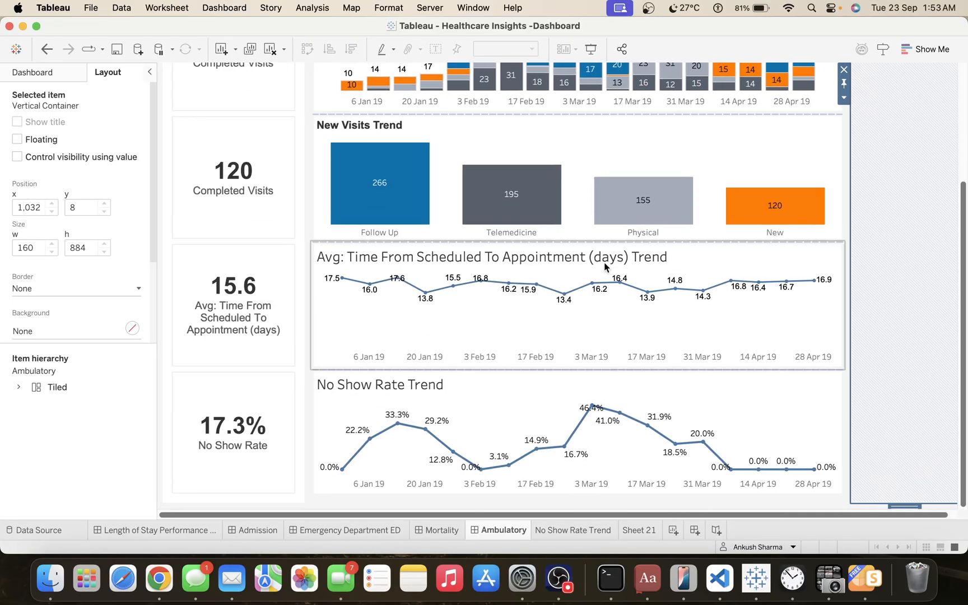
key(super+a)
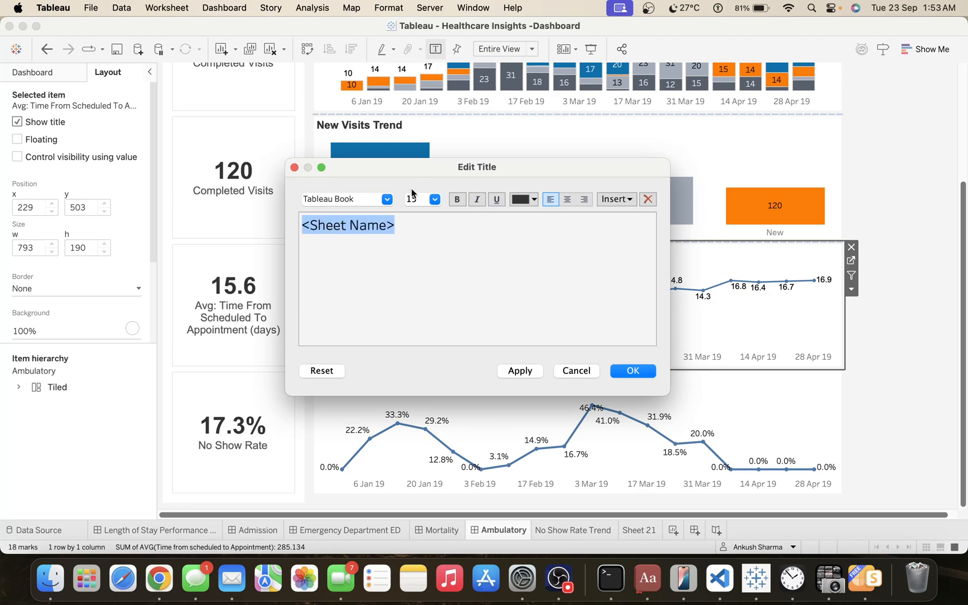
click(387, 199)
text(arial)
key(Return)
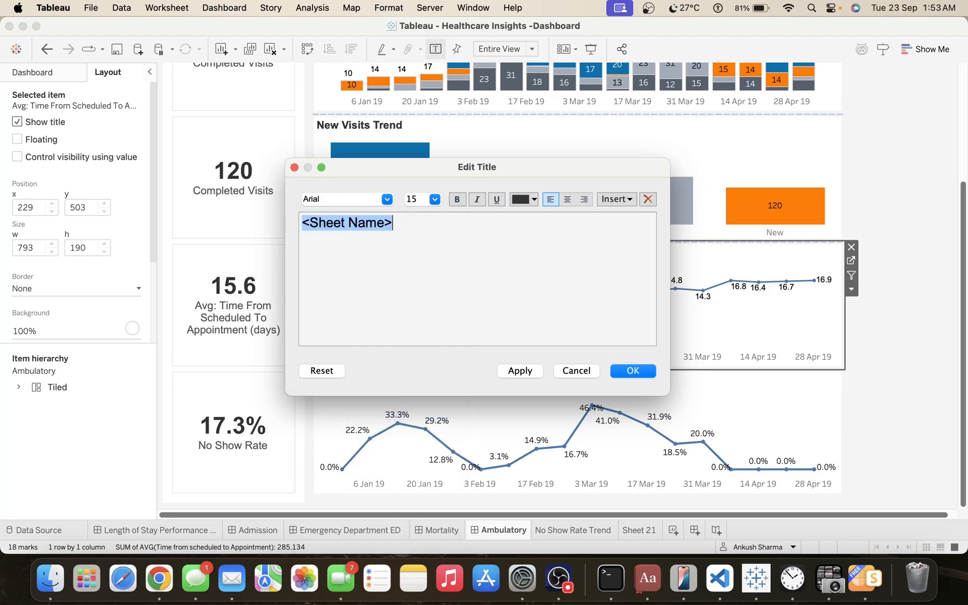
click(434, 199)
click(422, 253)
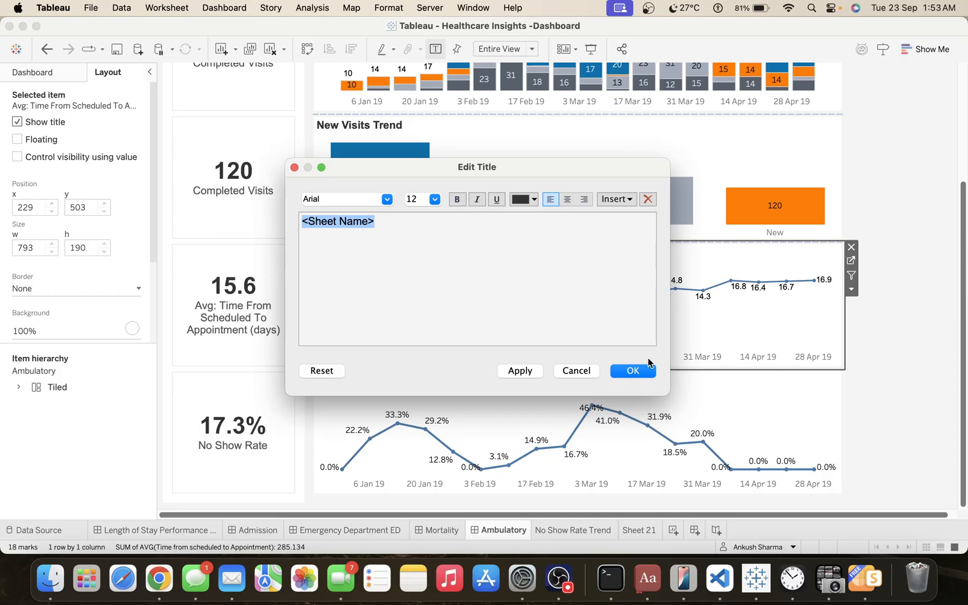
click(634, 371)
click(940, 394)
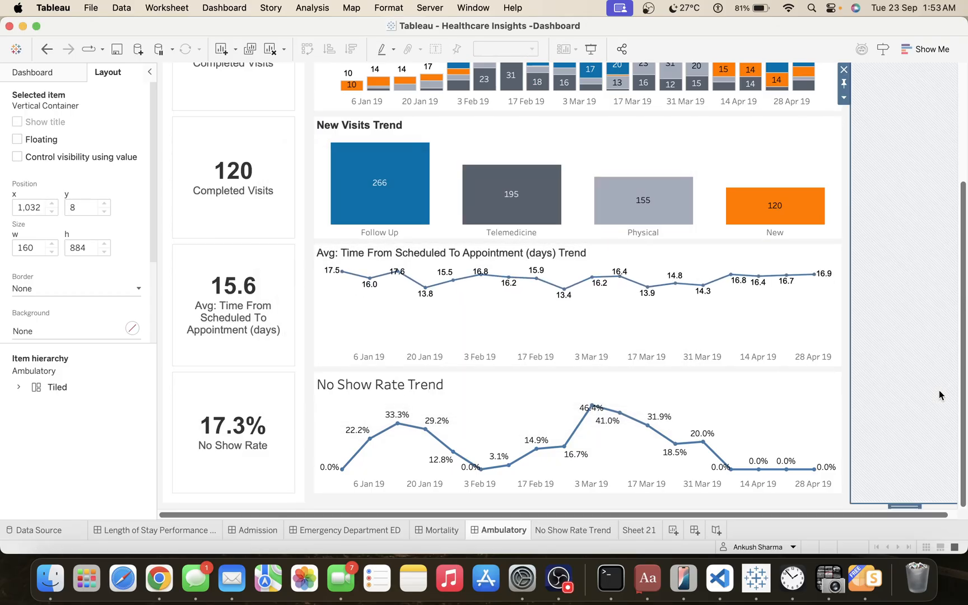
Set the No Show Rate Trend chart's title to Arial, size 12.
double_click(439, 387)
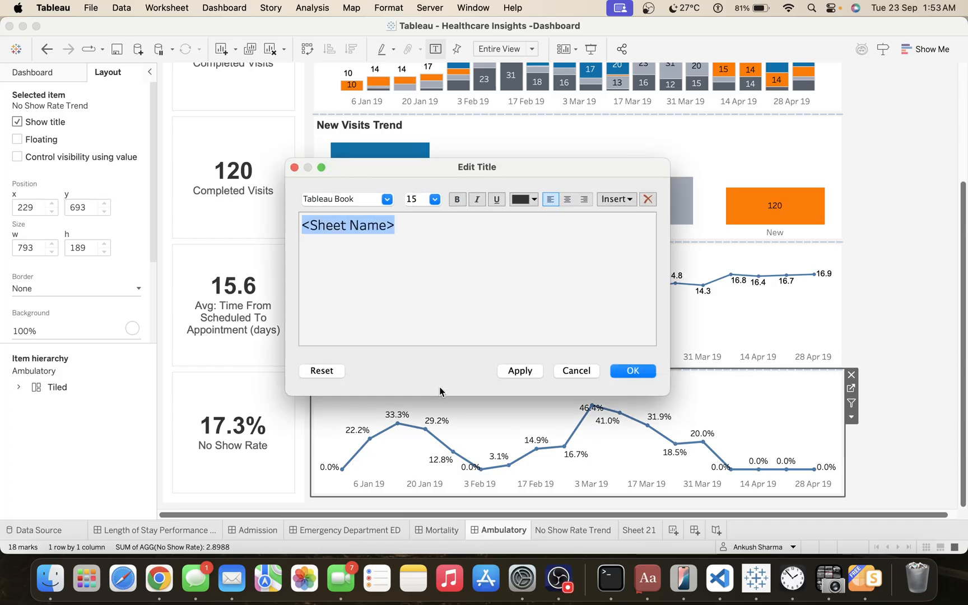
click(386, 197)
click(322, 417)
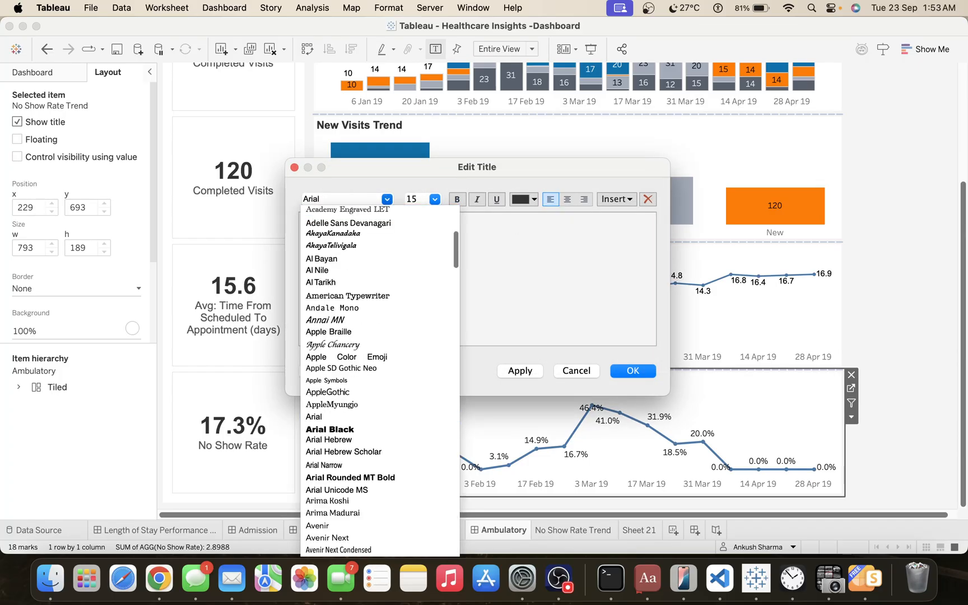
click(435, 199)
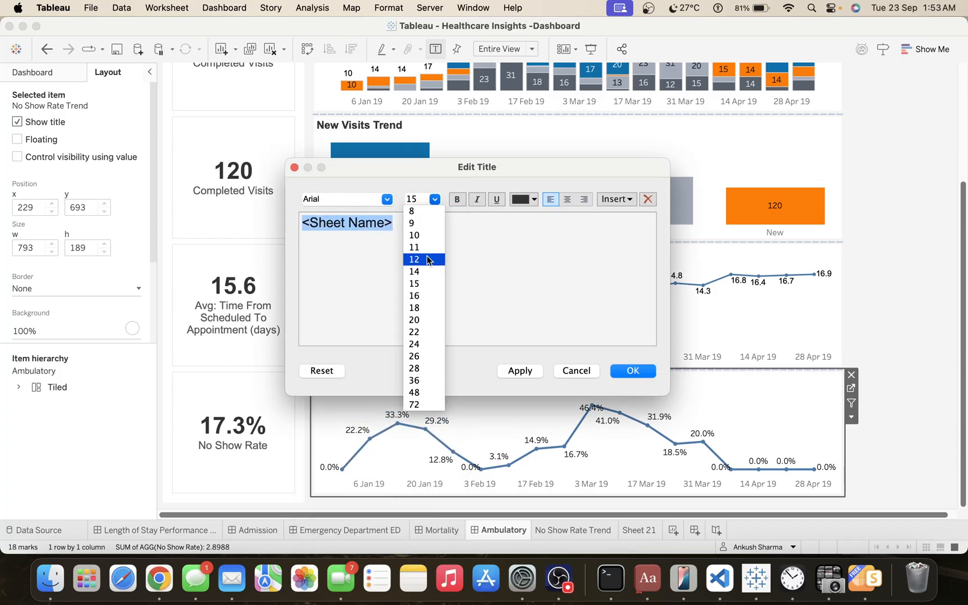
click(426, 258)
click(517, 372)
click(622, 371)
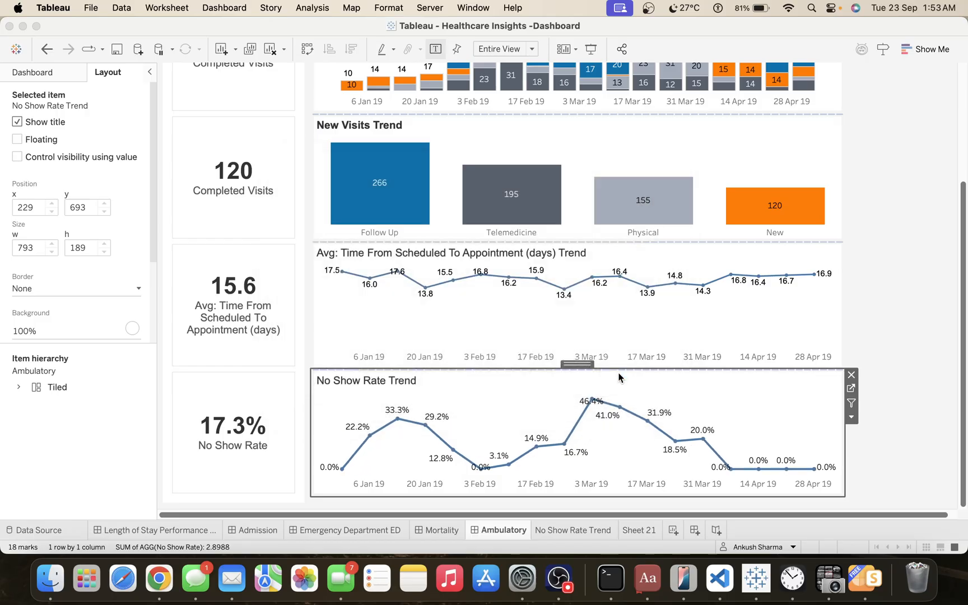
click(922, 444)
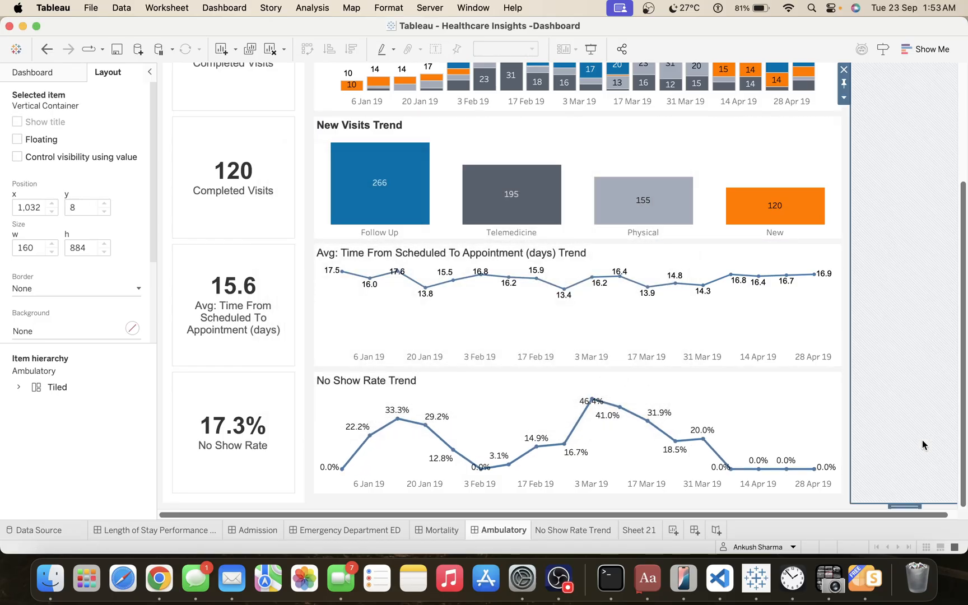
Add a vertical container above the Completed Visit Trend chart and move that chart into it.
scroll(922, 444, up, 5)
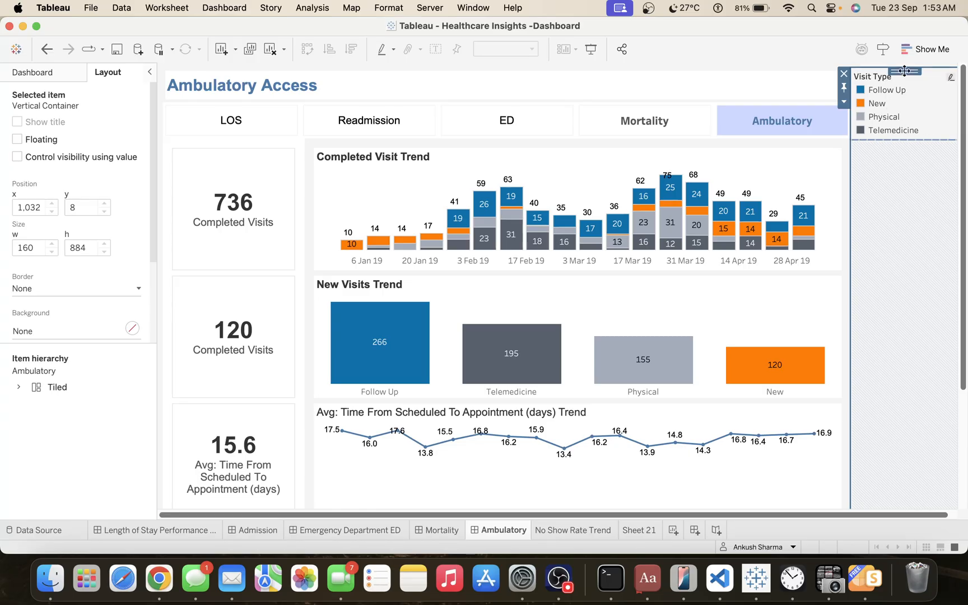
mouse_move(904, 70)
mouse_down()
mouse_move(670, 224)
mouse_move(580, 254)
mouse_move(571, 234)
mouse_move(609, 218)
mouse_move(881, 212)
mouse_up()
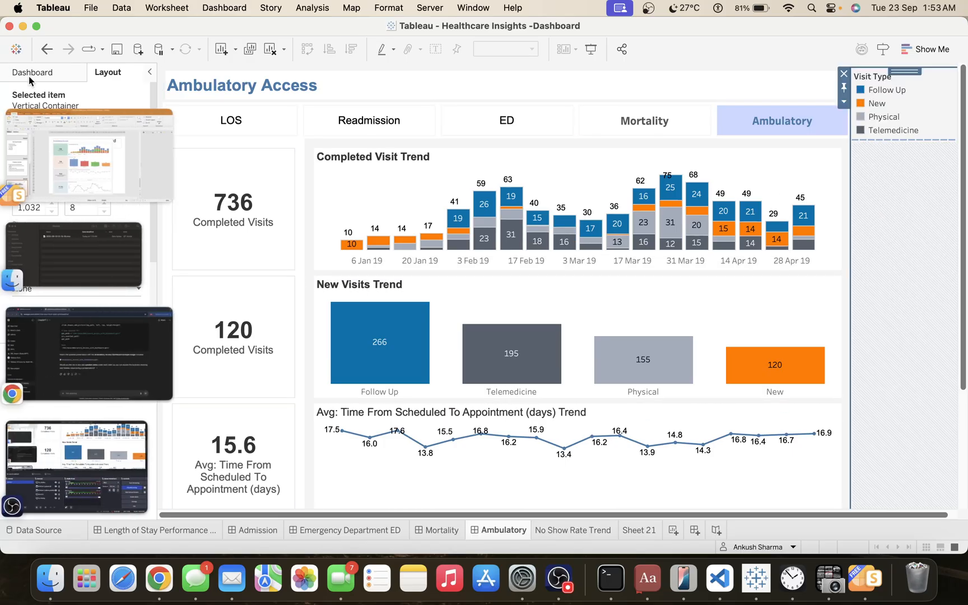
click(33, 73)
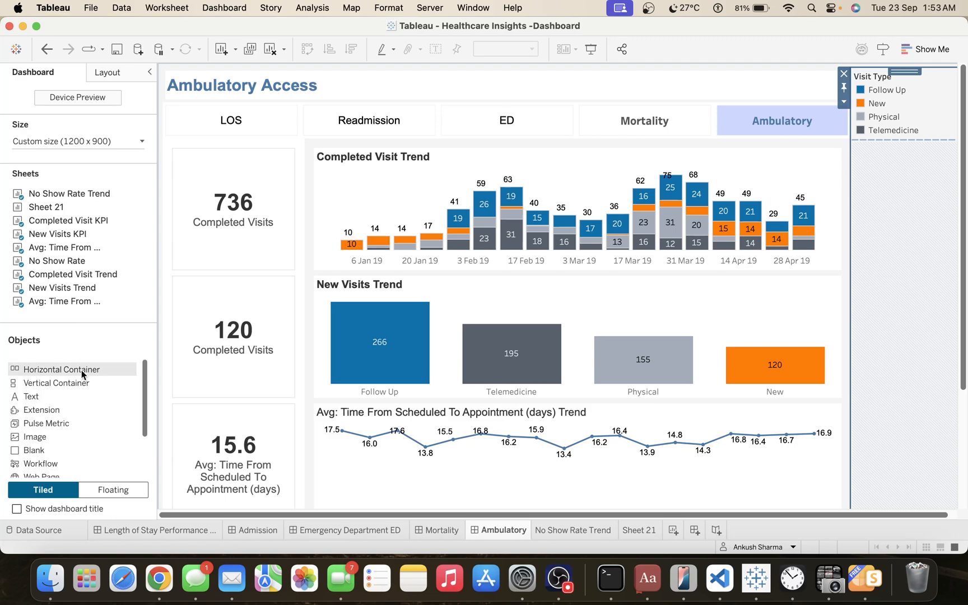
mouse_move(79, 383)
mouse_down()
mouse_move(334, 208)
mouse_move(345, 209)
mouse_move(345, 230)
mouse_move(351, 136)
mouse_move(349, 207)
mouse_move(345, 199)
mouse_up()
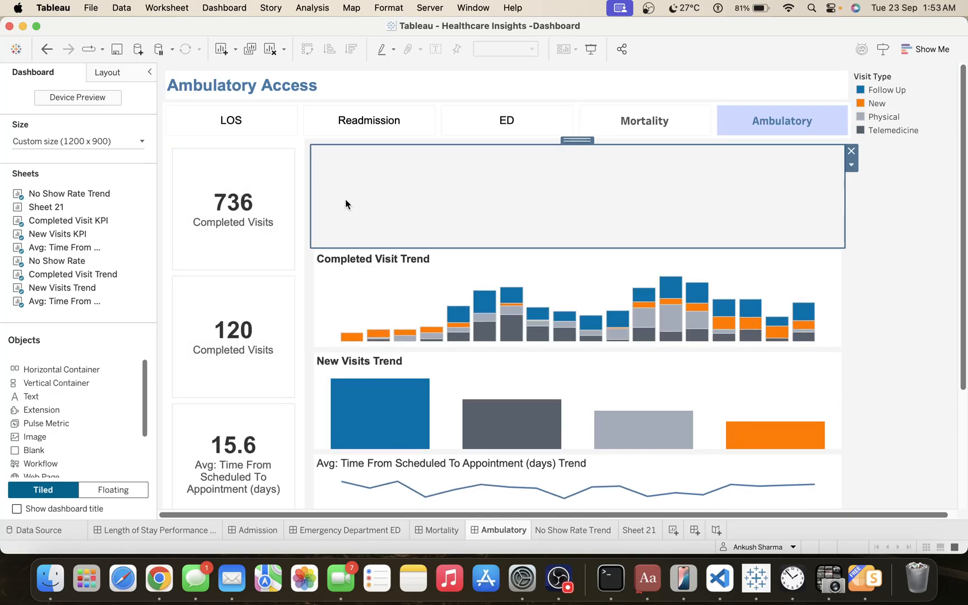
click(414, 258)
double_click(579, 243)
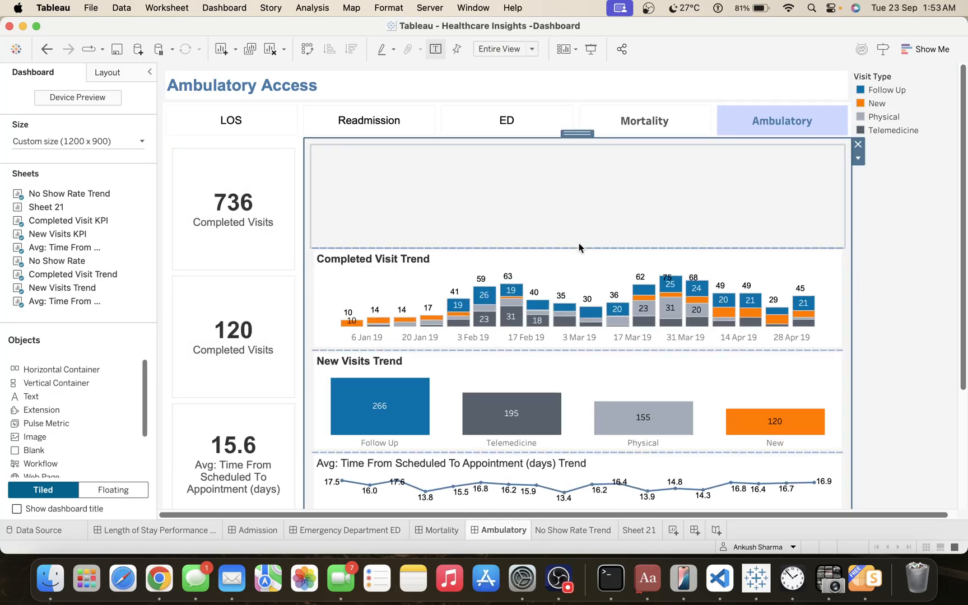
click(559, 258)
drag(578, 240, 574, 216)
Move the Visit Type colour legend into the new container, directly beneath the Completed Visit Trend chart.
click(904, 88)
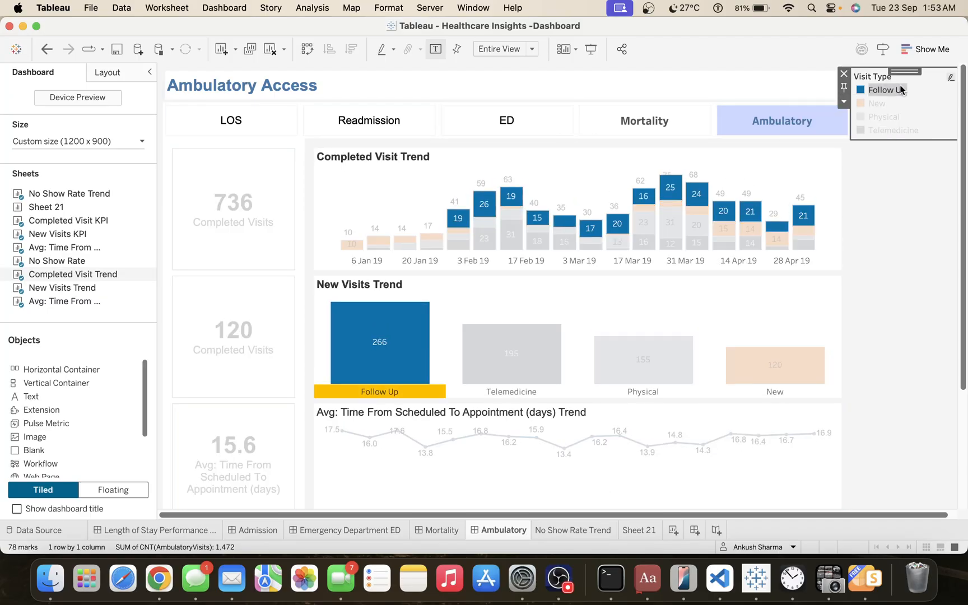
click(900, 84)
drag(898, 71, 658, 248)
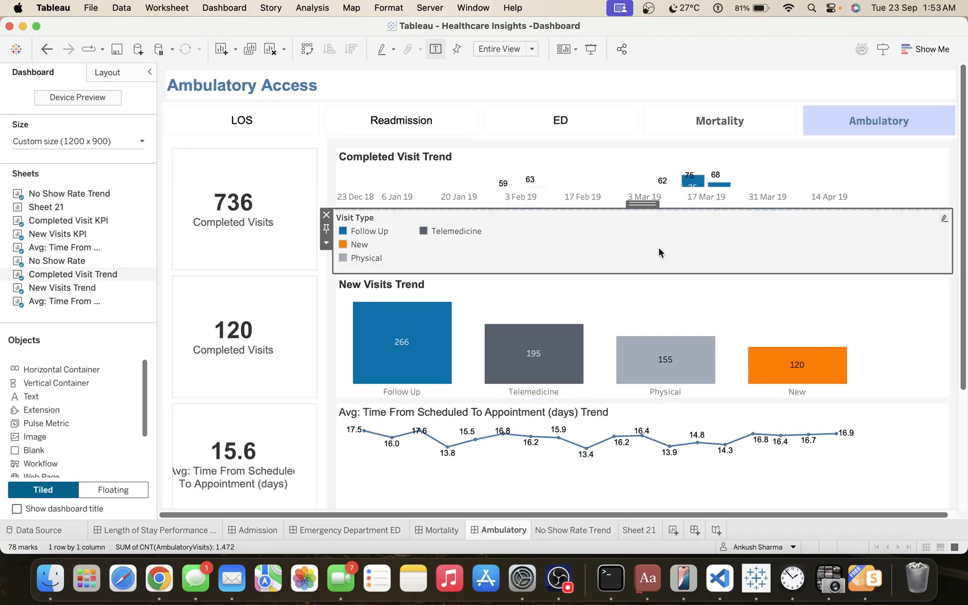
Arrange the Visit Type legend's items in a single row and hide the legend's title.
click(325, 243)
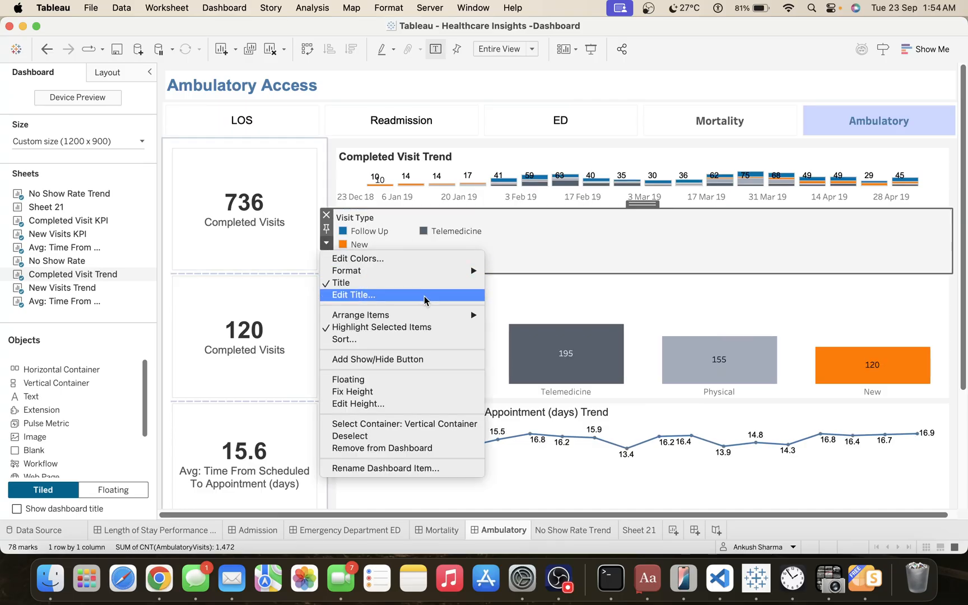
mouse_move(445, 316)
click(507, 327)
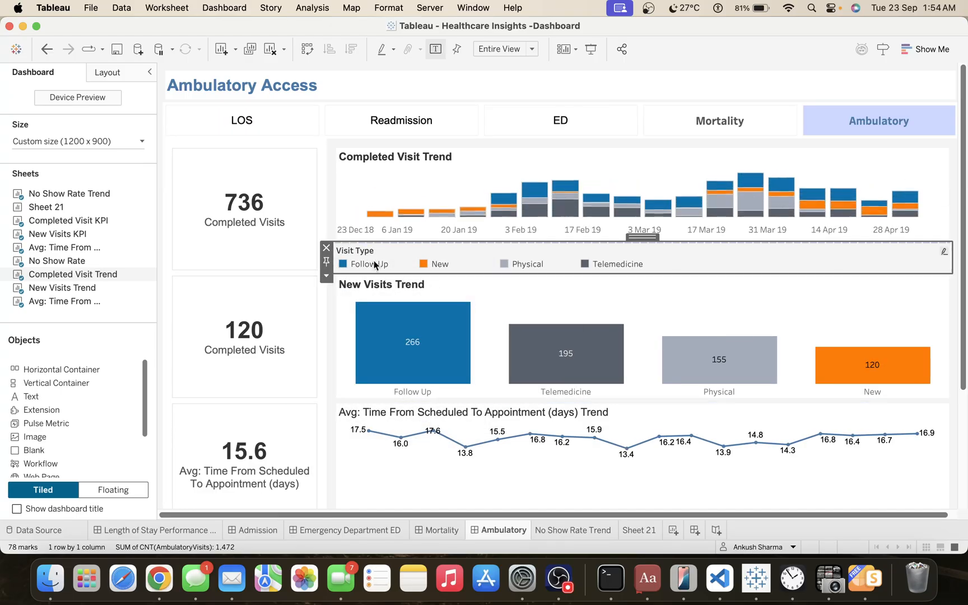
right_click(342, 248)
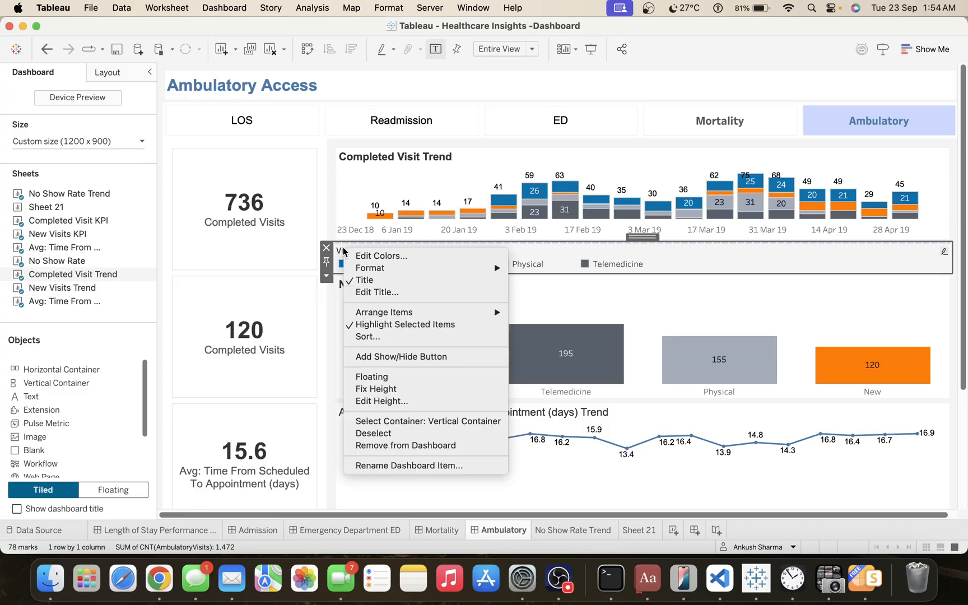
click(388, 284)
click(638, 252)
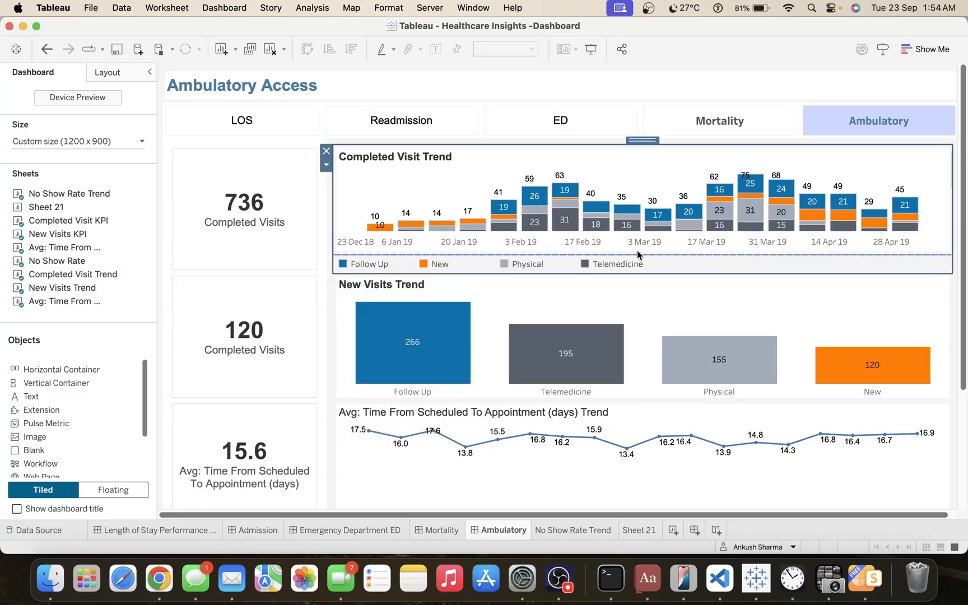
Give the vertical container holding the Completed Visit Trend chart and its legend a white background.
click(102, 74)
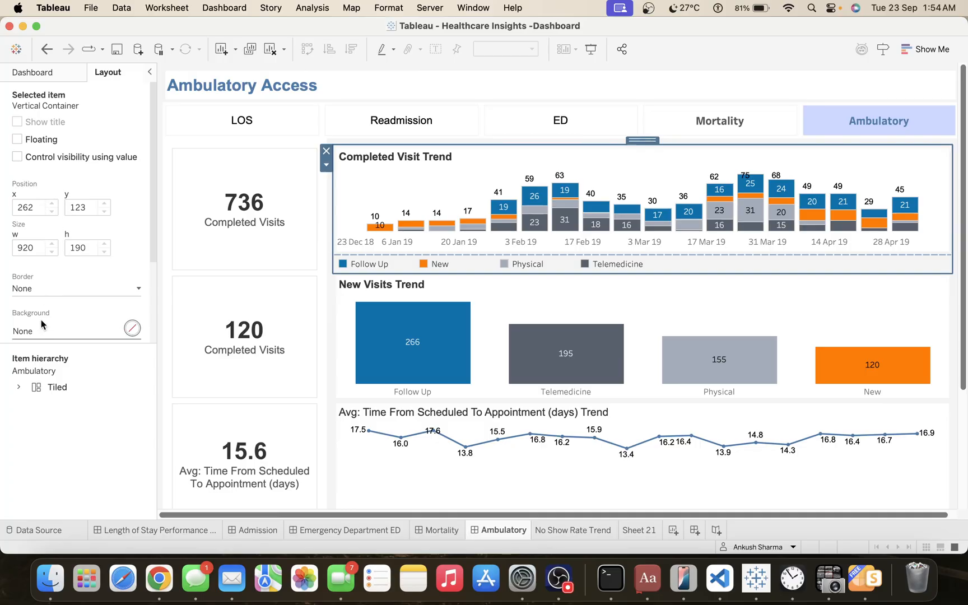
click(47, 288)
click(48, 287)
click(48, 329)
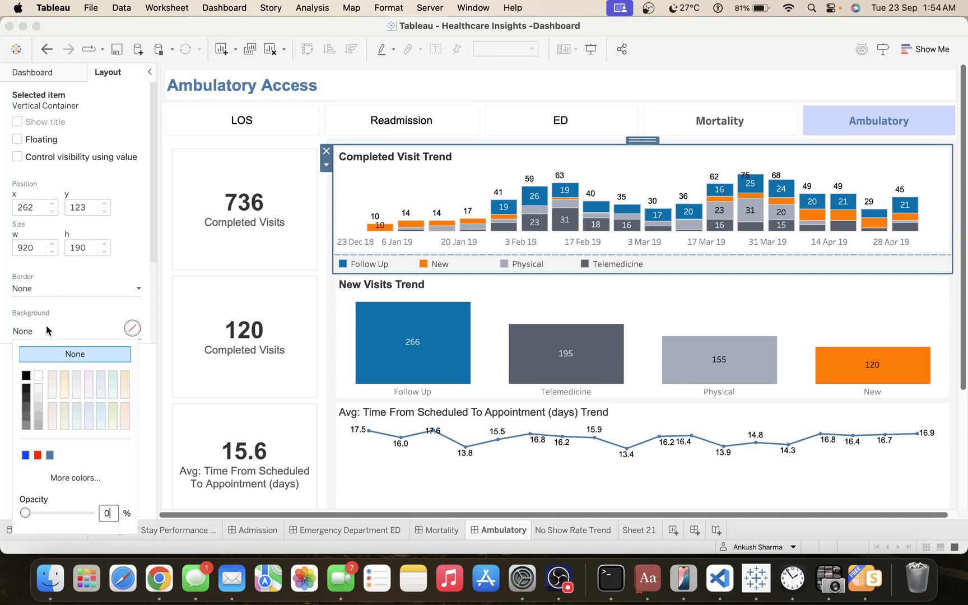
click(676, 295)
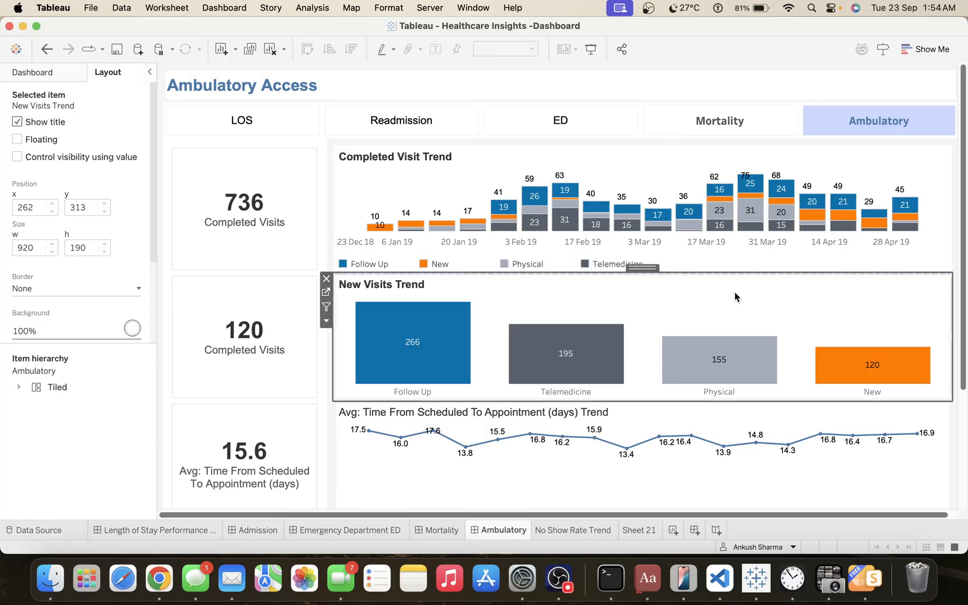
click(956, 261)
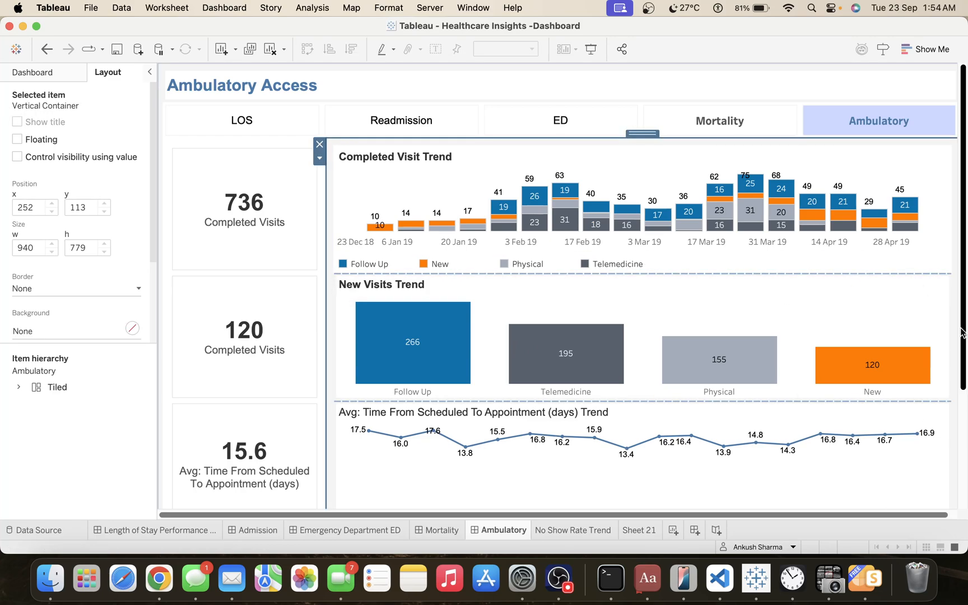
click(898, 95)
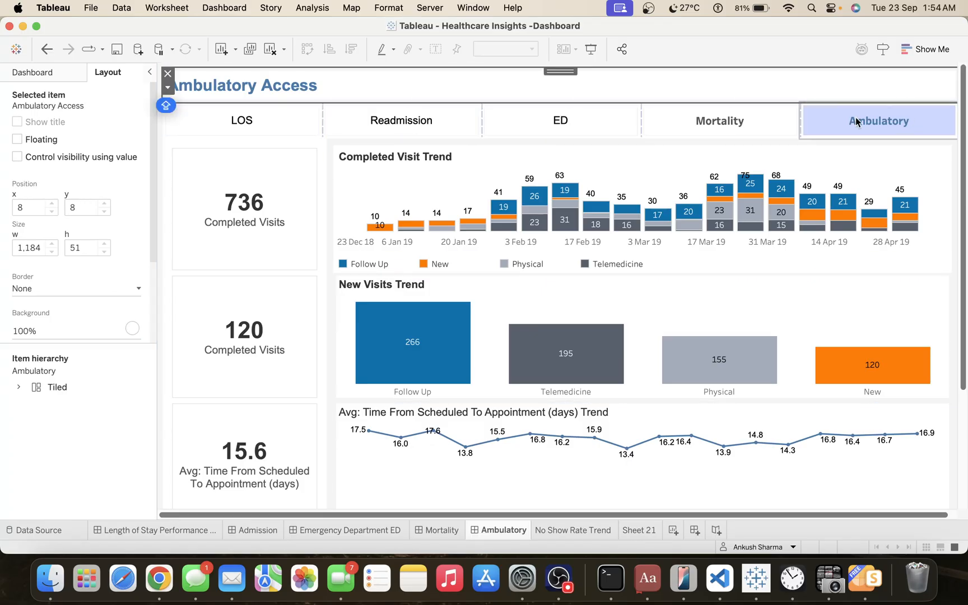
click(752, 164)
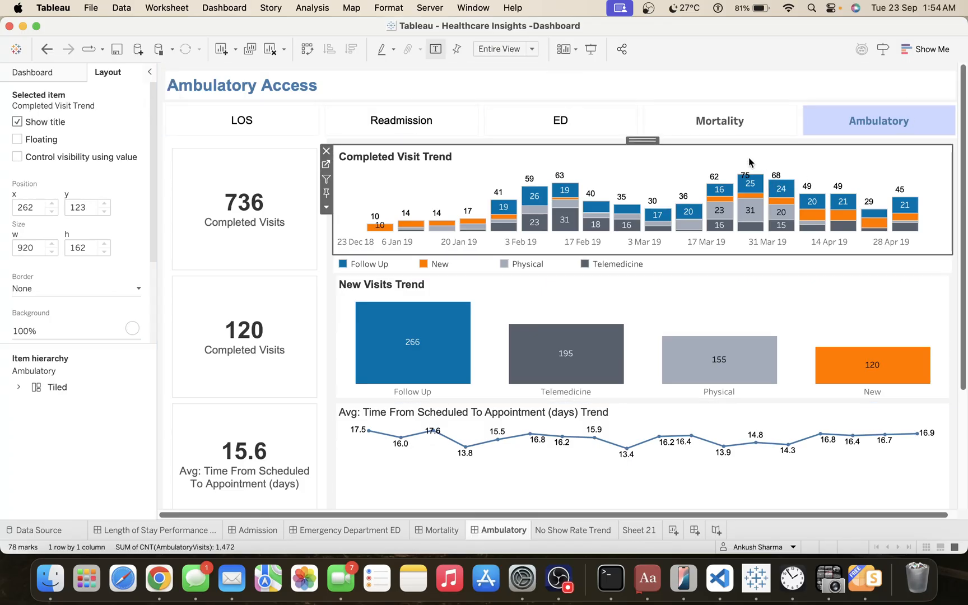
Set the bottom outer padding of the Completed Visit Trend container to 10.
double_click(641, 140)
scroll(50, 302, down, 3)
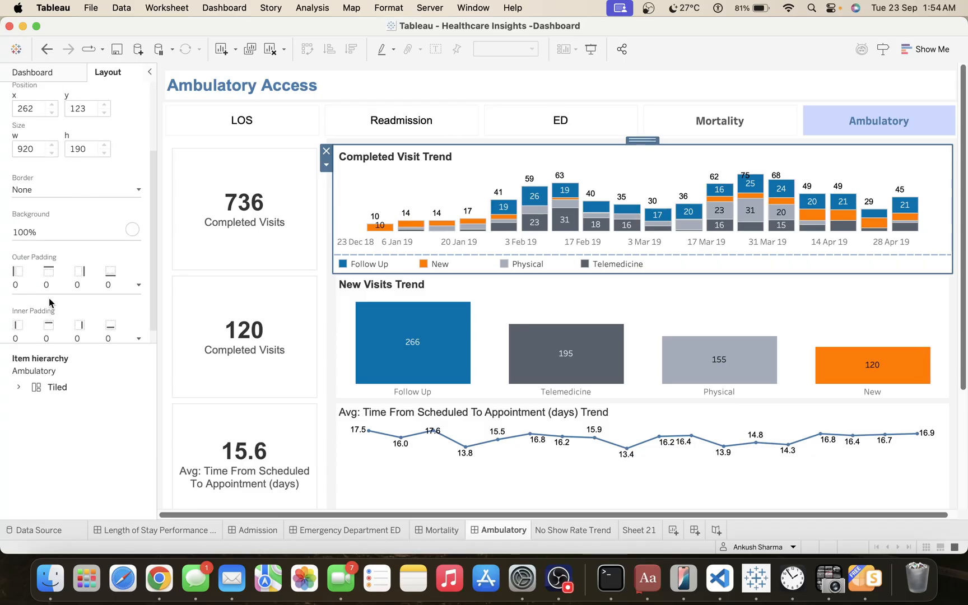
scroll(49, 298, down, 1)
click(45, 269)
click(25, 287)
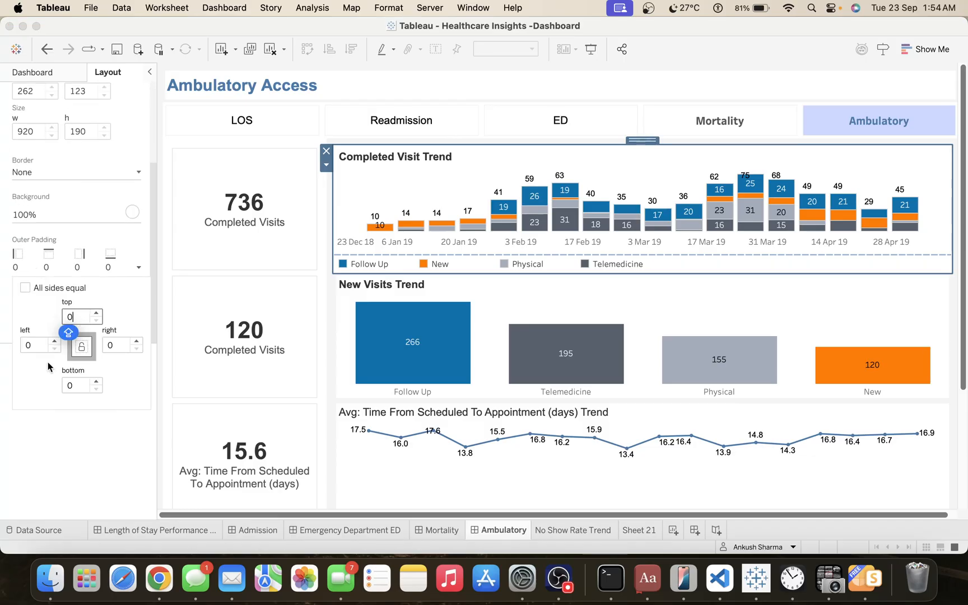
click(78, 384)
text(10)
key(Caps_Lock)
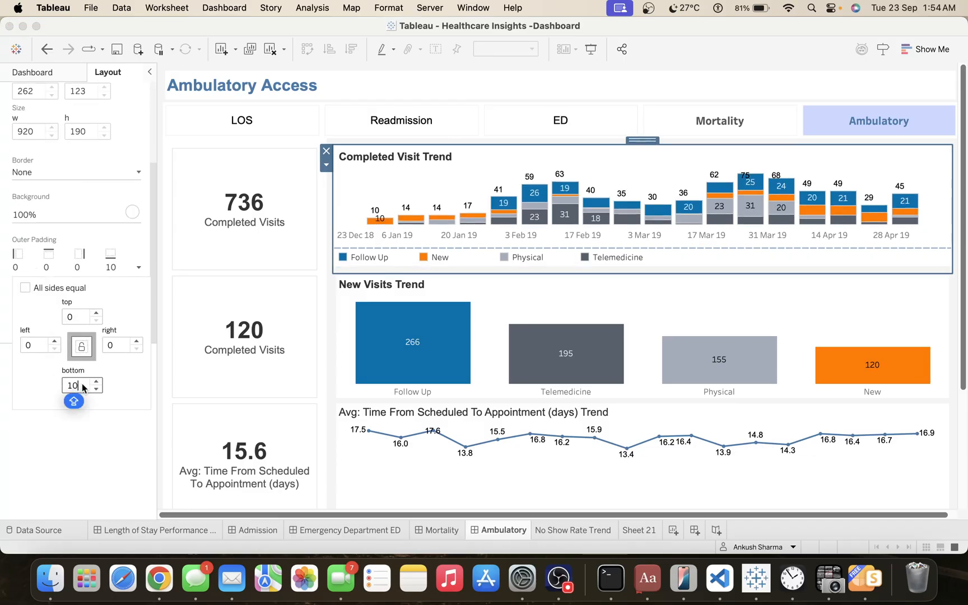
click(950, 301)
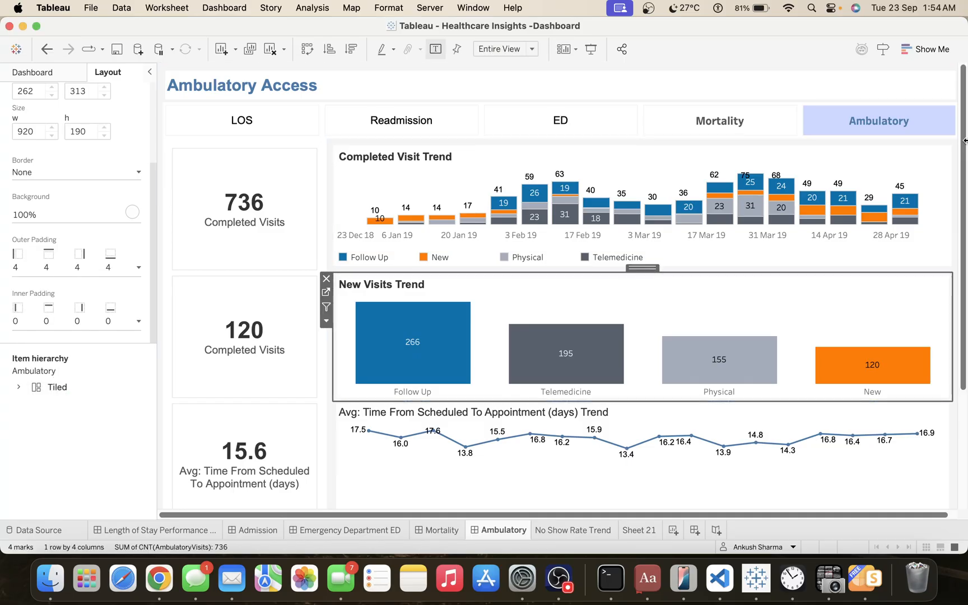
click(903, 84)
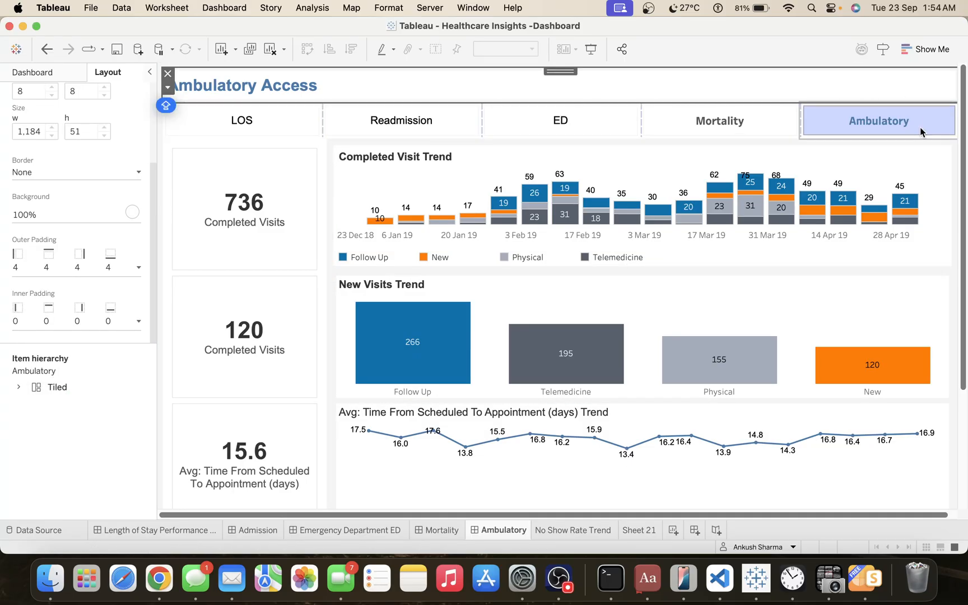
Set the Ambulatory dashboard's fixed size to 1200 px wide and 1100 px high.
scroll(962, 189, down, 5)
scroll(963, 196, up, 4)
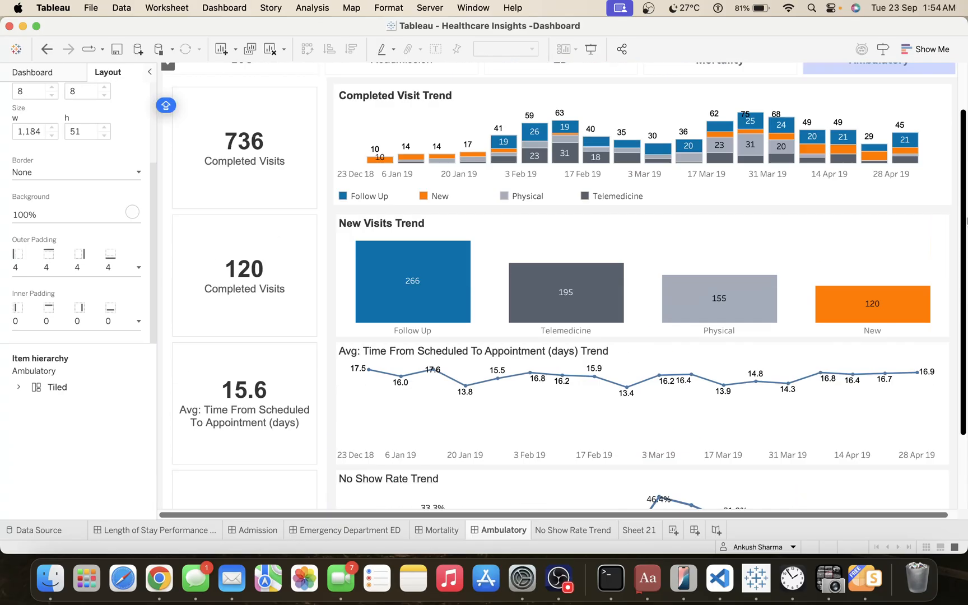
click(609, 272)
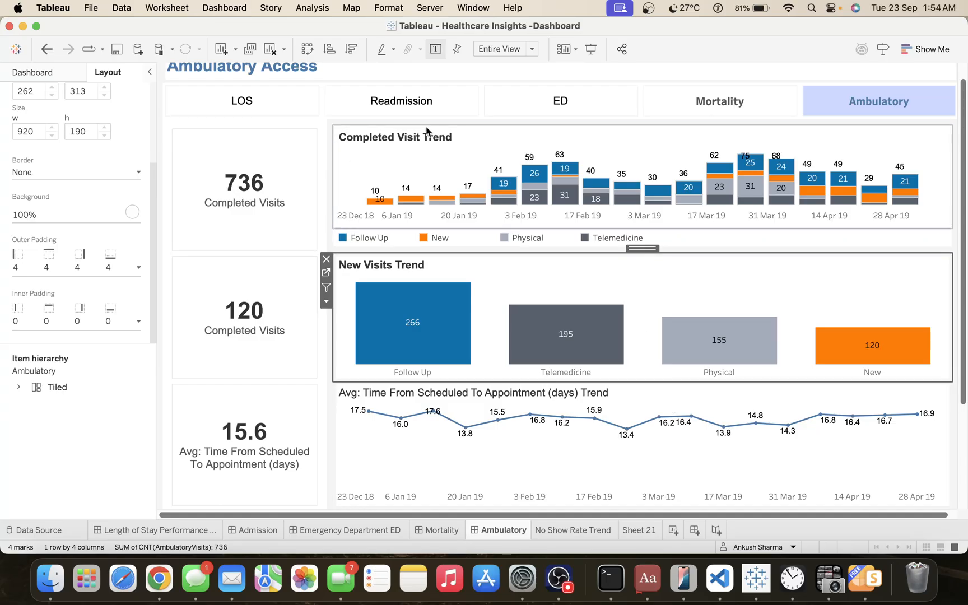
click(31, 74)
click(45, 141)
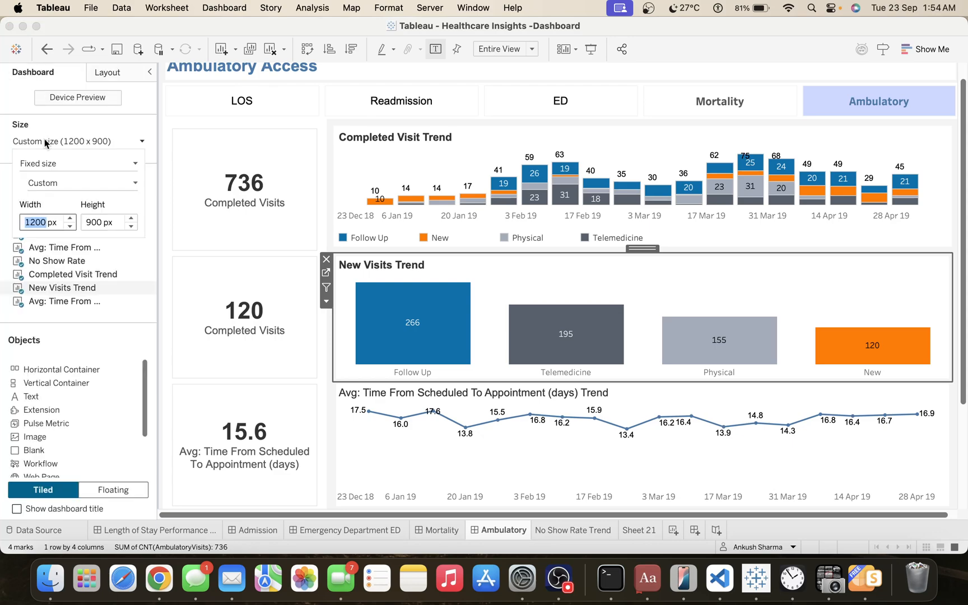
click(71, 219)
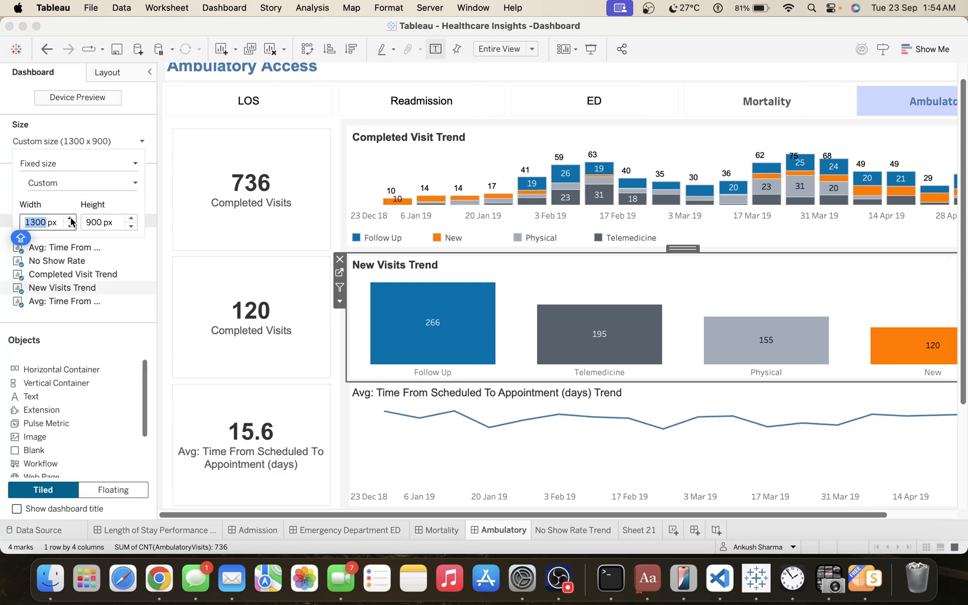
click(70, 226)
click(132, 219)
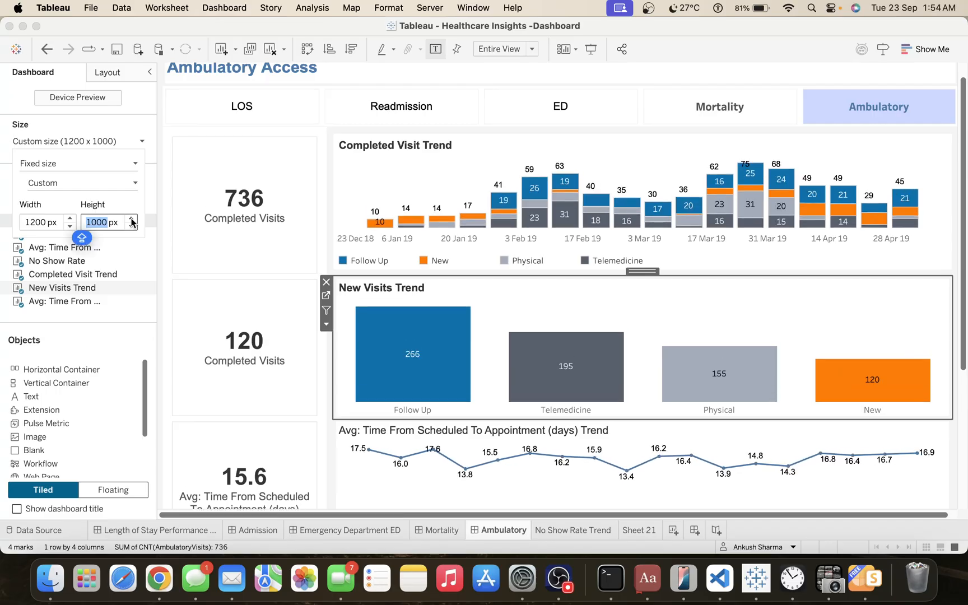
click(131, 219)
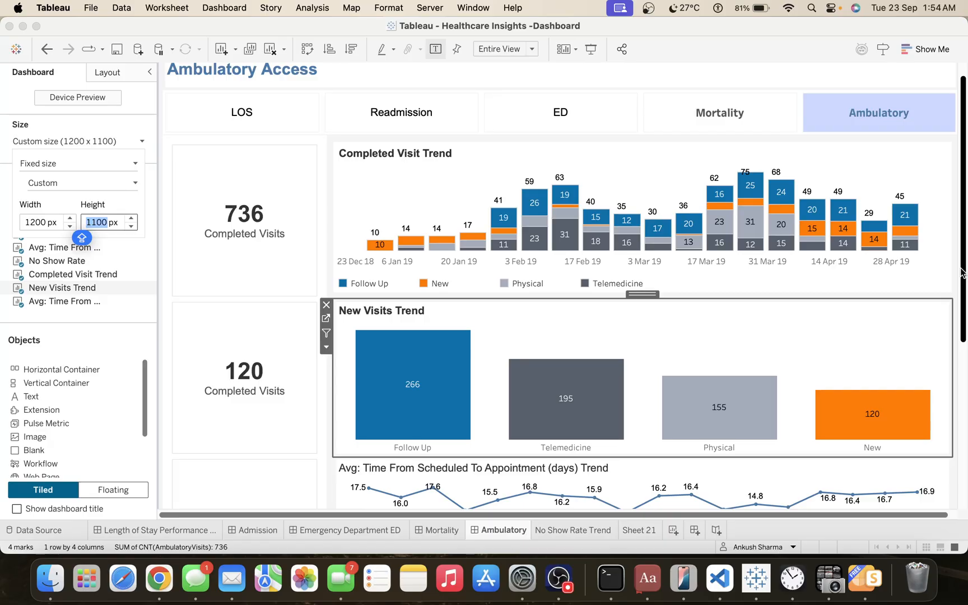
drag(962, 272, 962, 196)
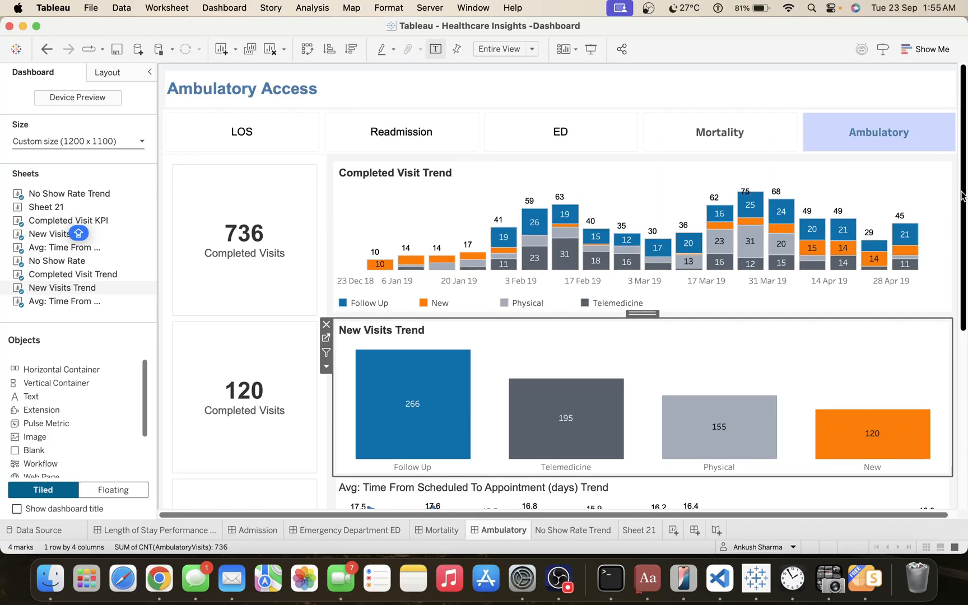
Collapse the side pane and turn on the use-as-filter option for each of the four trend charts.
click(922, 205)
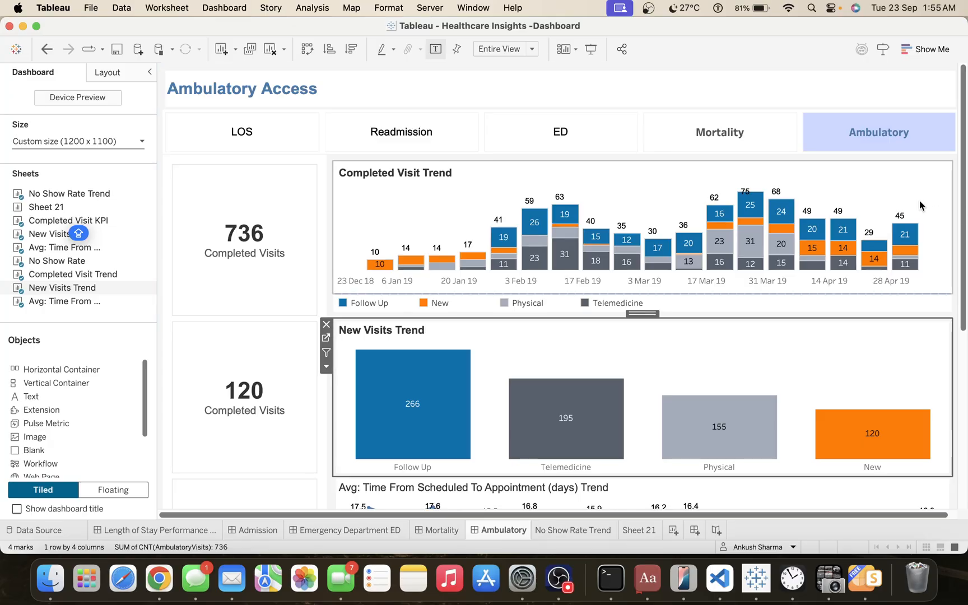
click(149, 71)
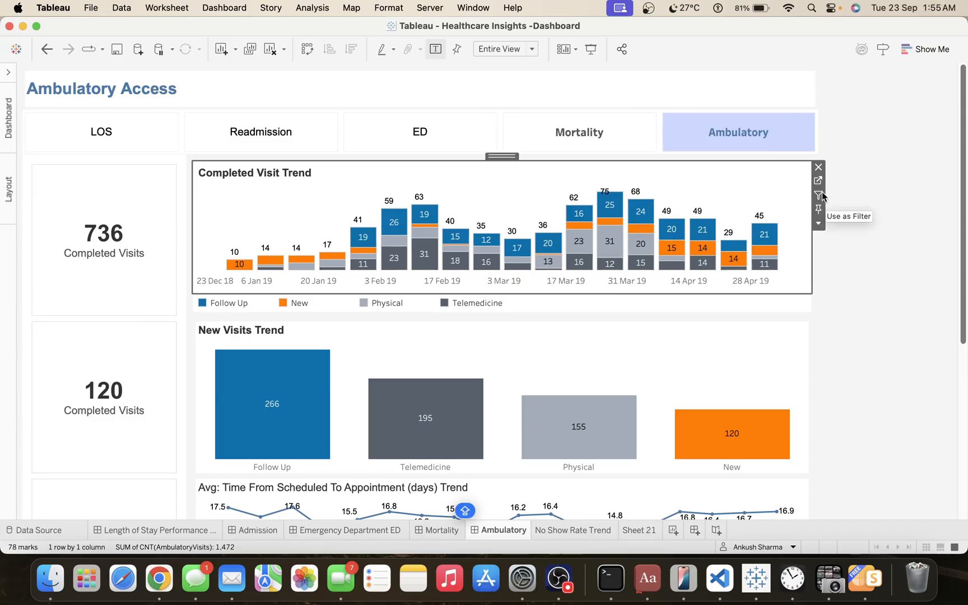
click(795, 361)
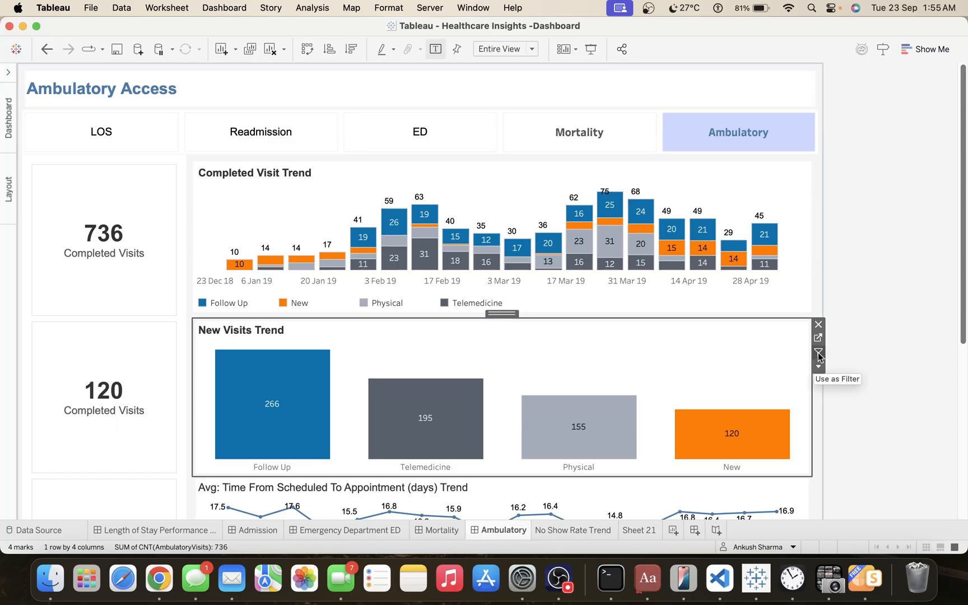
scroll(864, 359, down, 5)
click(758, 399)
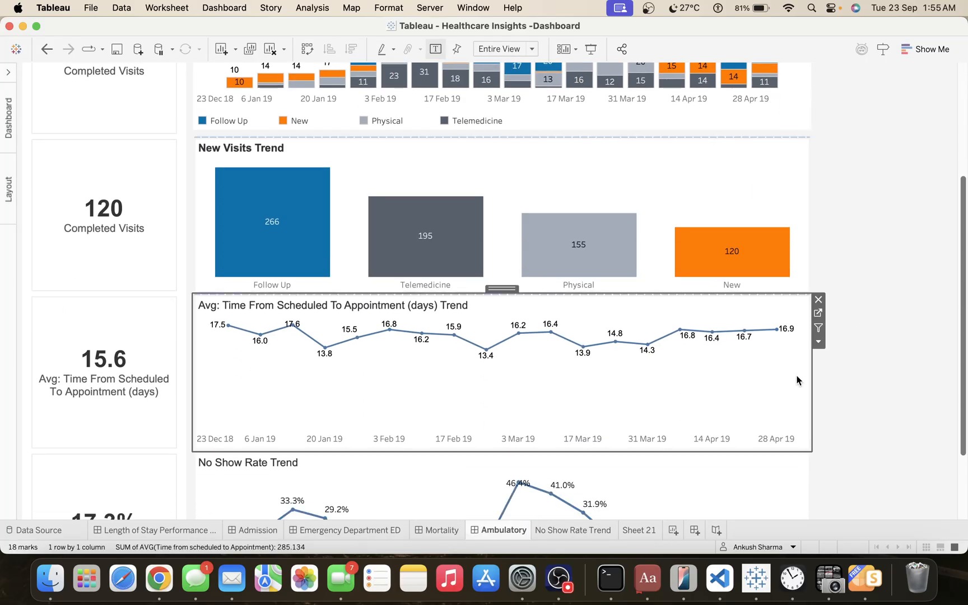
scroll(866, 347, down, 3)
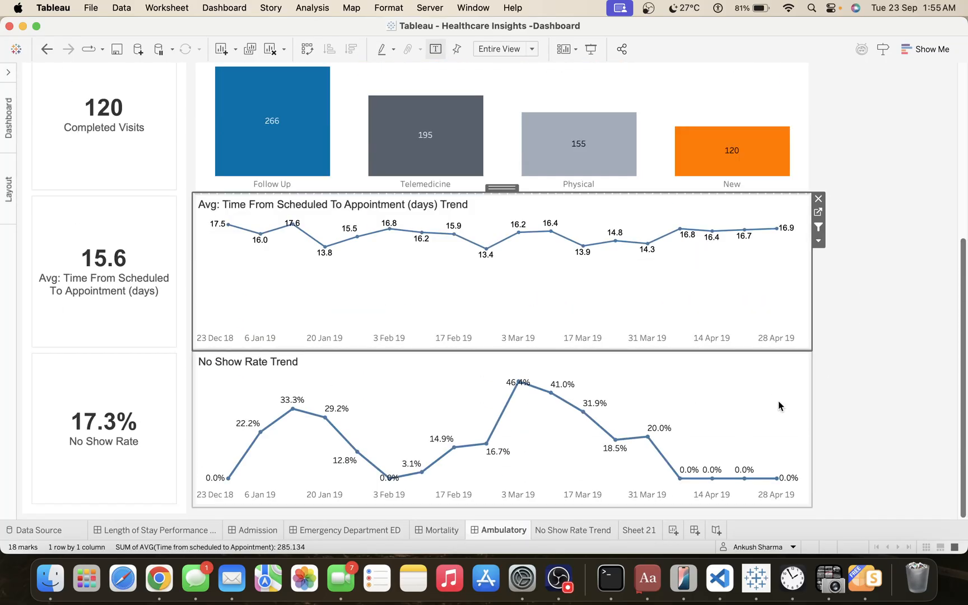
click(781, 399)
scroll(879, 382, up, 8)
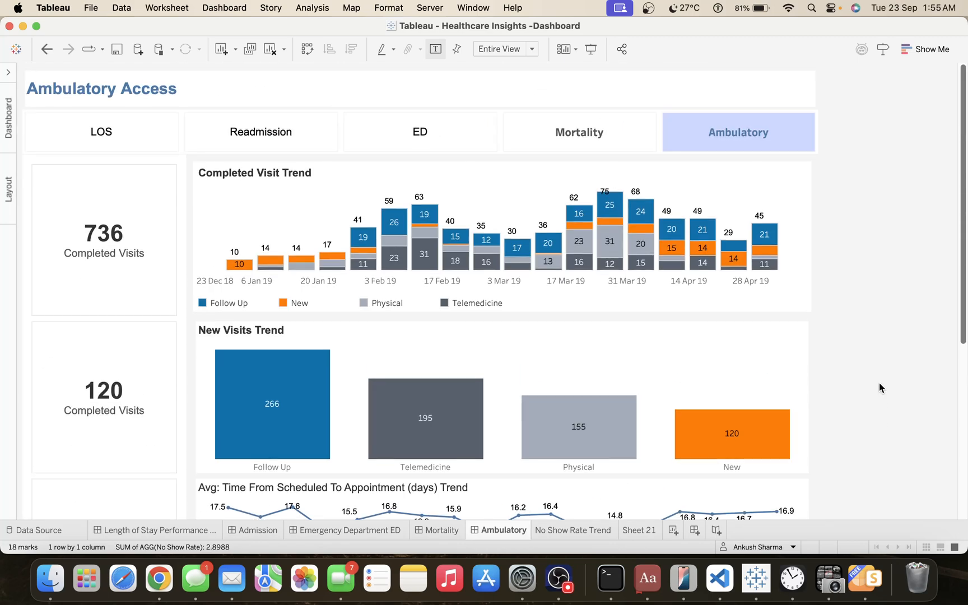
Test filtering the dashboard by the New, Physical, Telemedicine and Follow Up bars of New Visits Trend, and clear the selection.
click(701, 439)
click(711, 438)
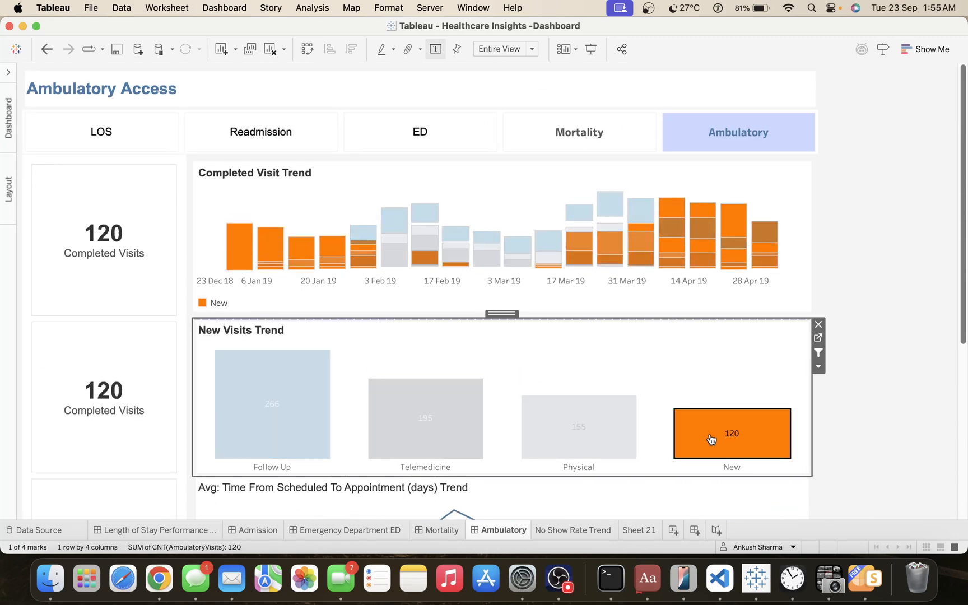
click(609, 442)
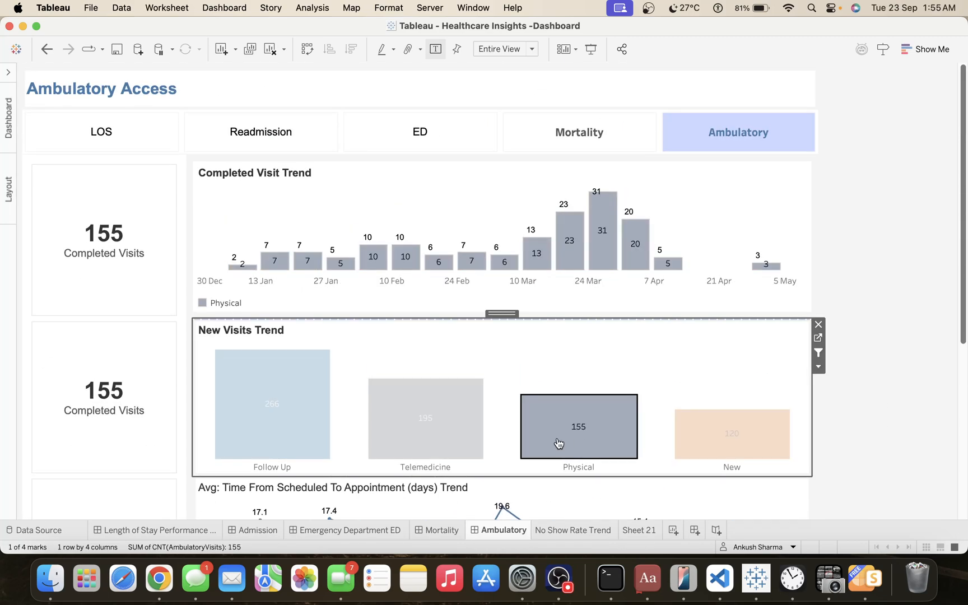
click(440, 441)
click(316, 417)
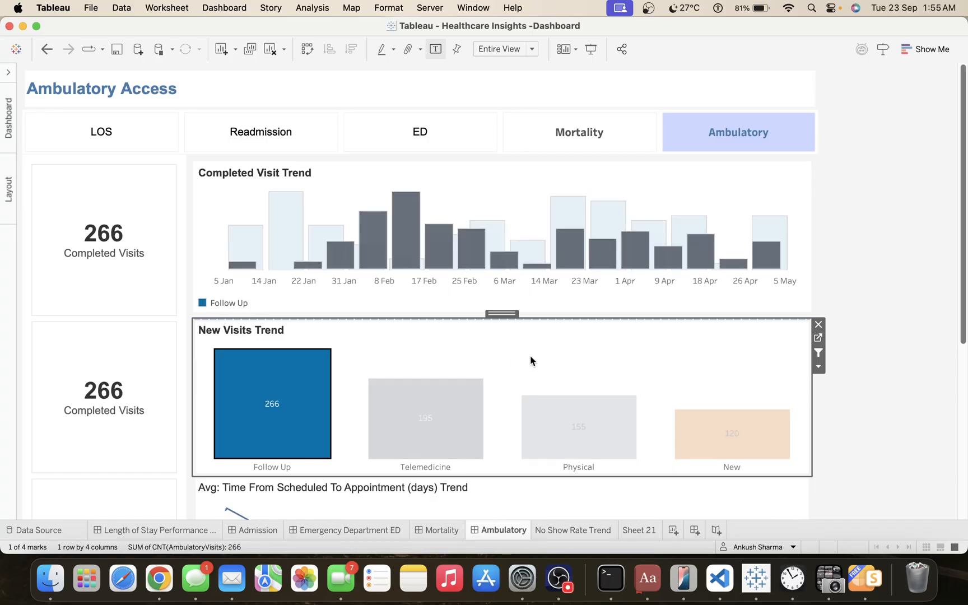
click(535, 353)
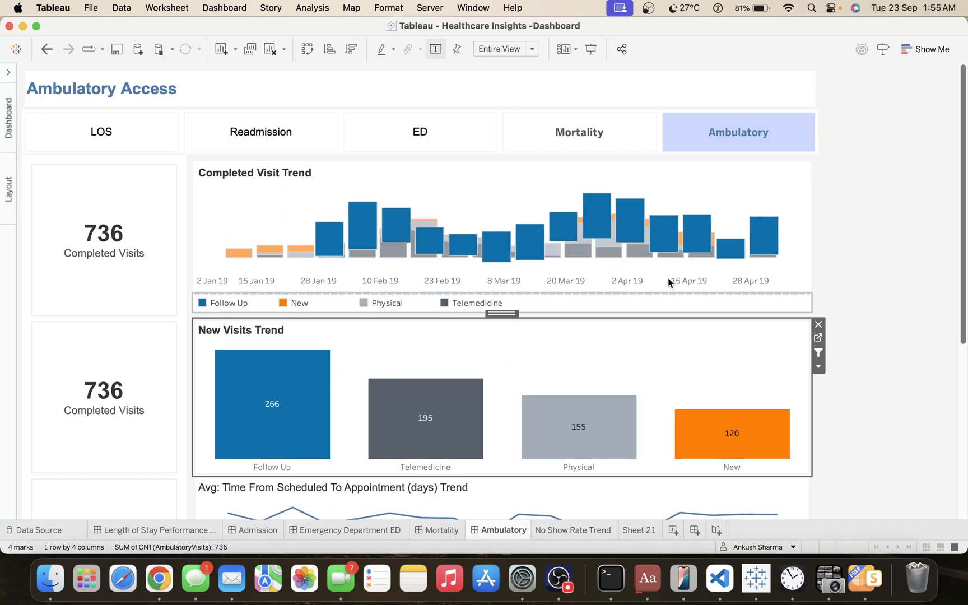
Test filtering the dashboard by the Follow Up and New segments of the last Completed Visit Trend bar, and clear the selection.
click(766, 229)
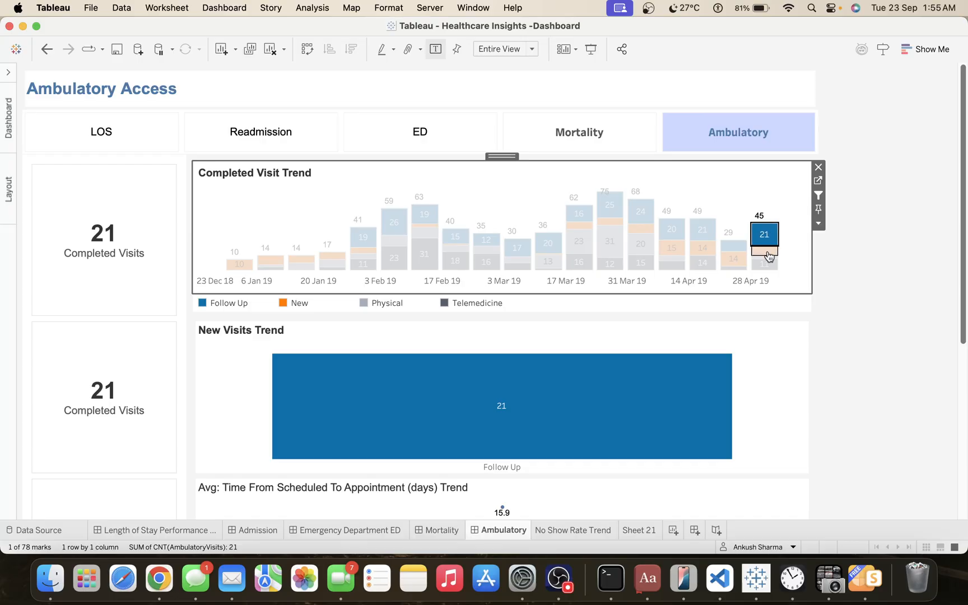
click(765, 250)
click(768, 255)
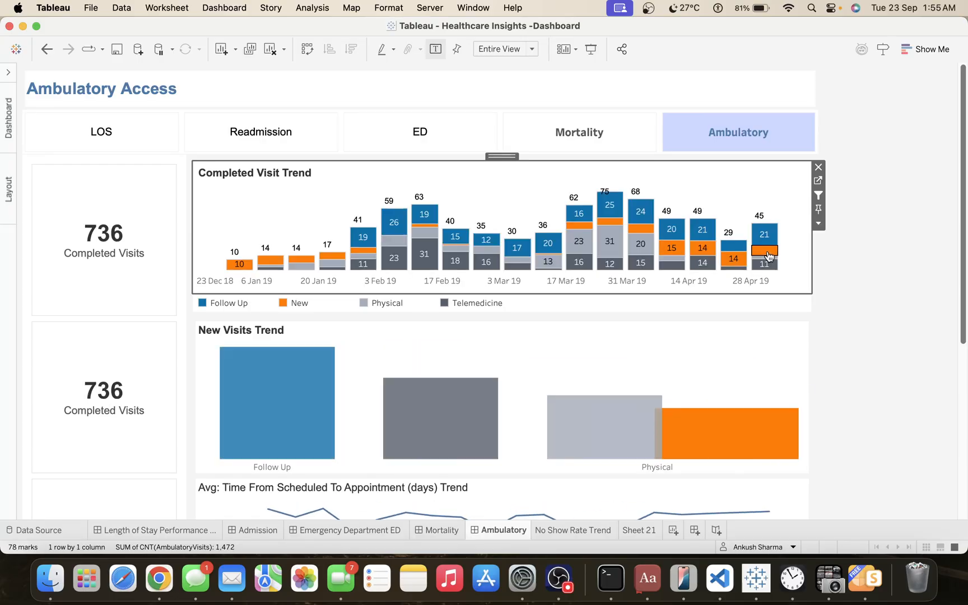
click(840, 321)
scroll(841, 324, down, 5)
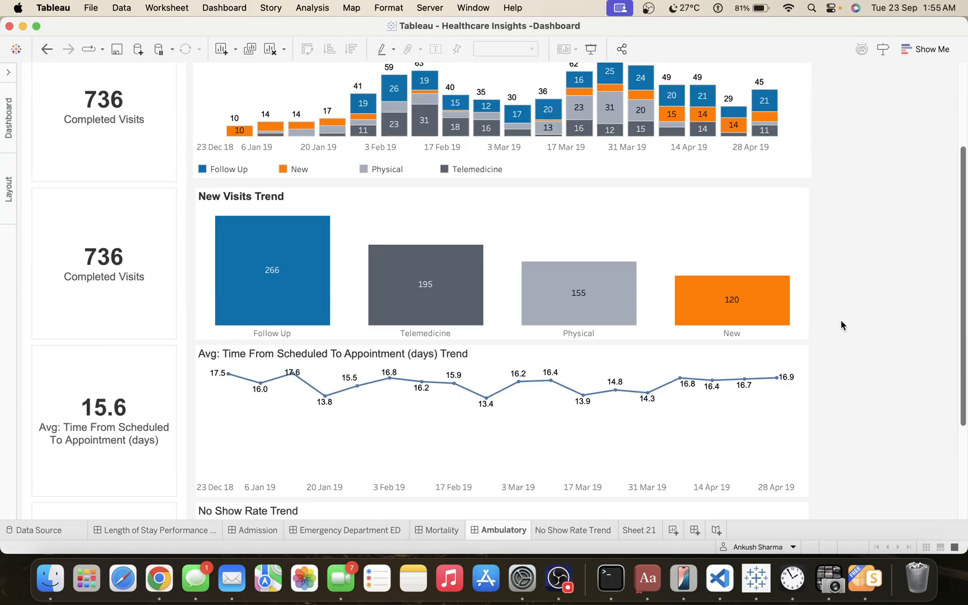
scroll(841, 325, up, 5)
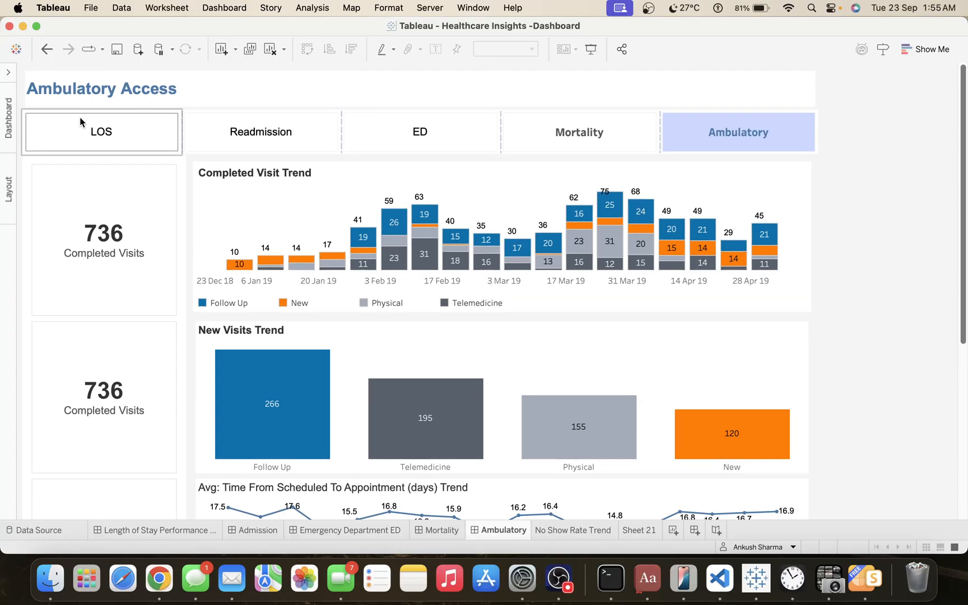
Expand the side pane and give the Completed Visits KPI tile beside Completed Visit Trend a light beige background at 100% opacity.
click(9, 73)
click(257, 236)
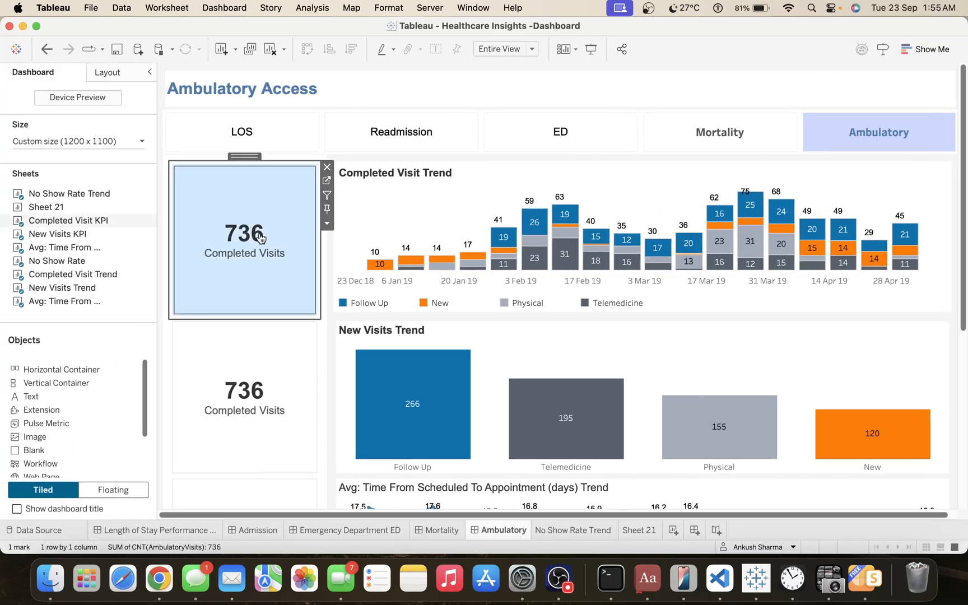
click(112, 77)
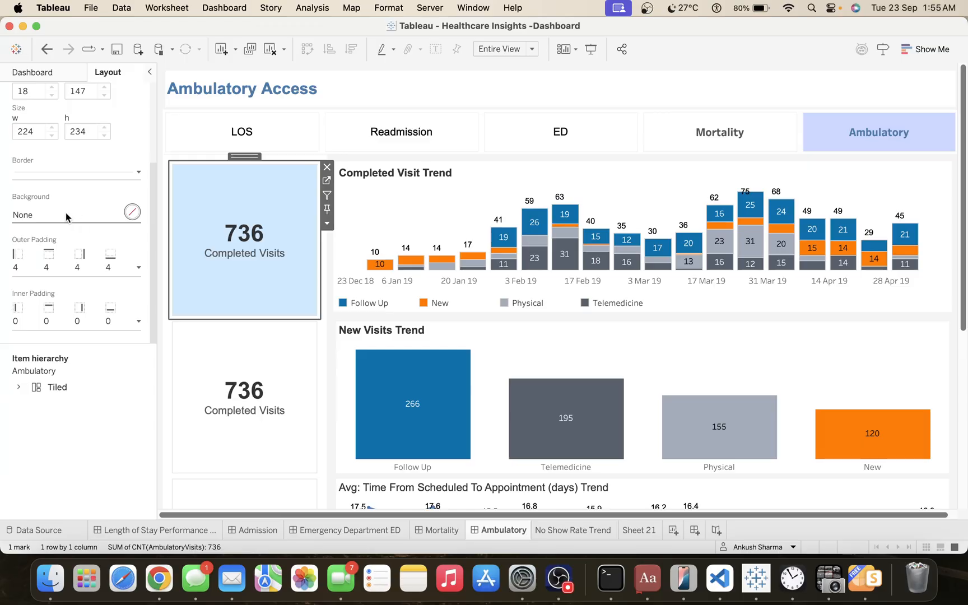
click(66, 215)
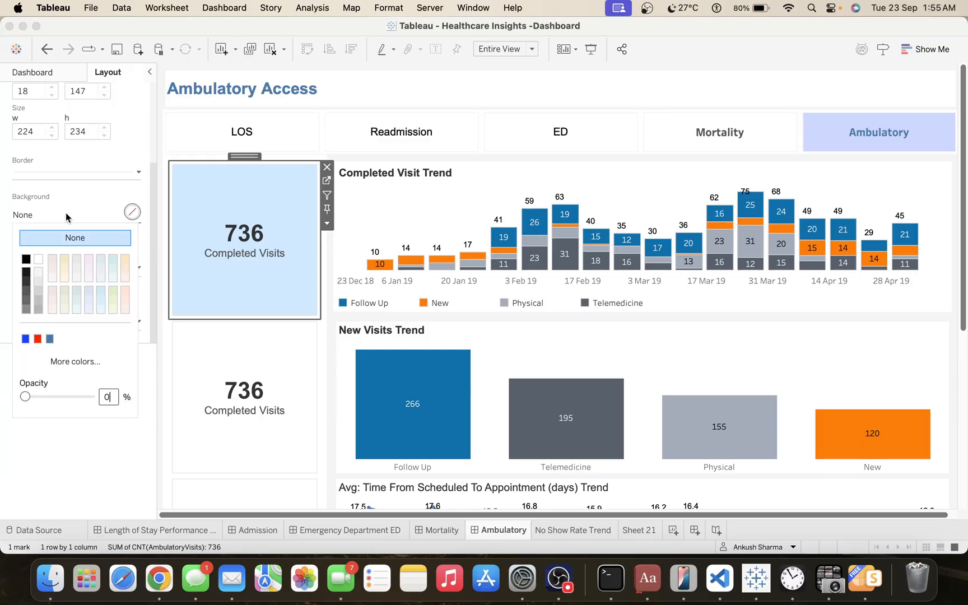
click(124, 274)
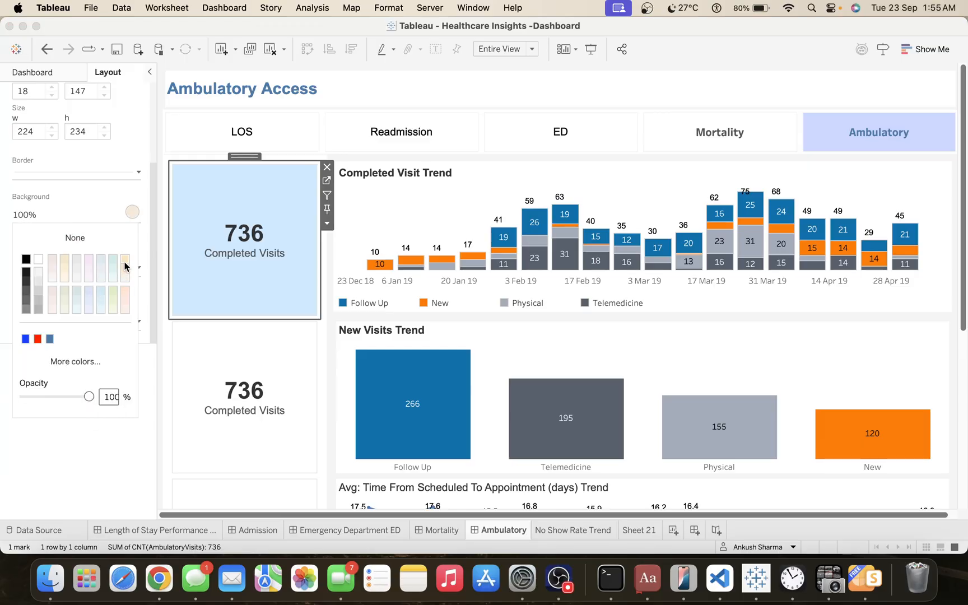
click(220, 268)
click(247, 275)
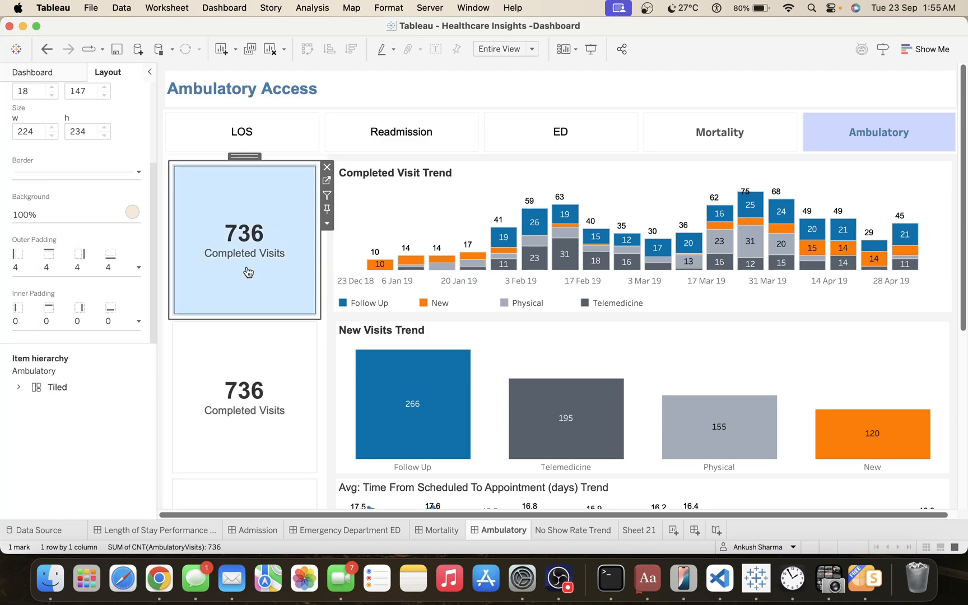
click(241, 254)
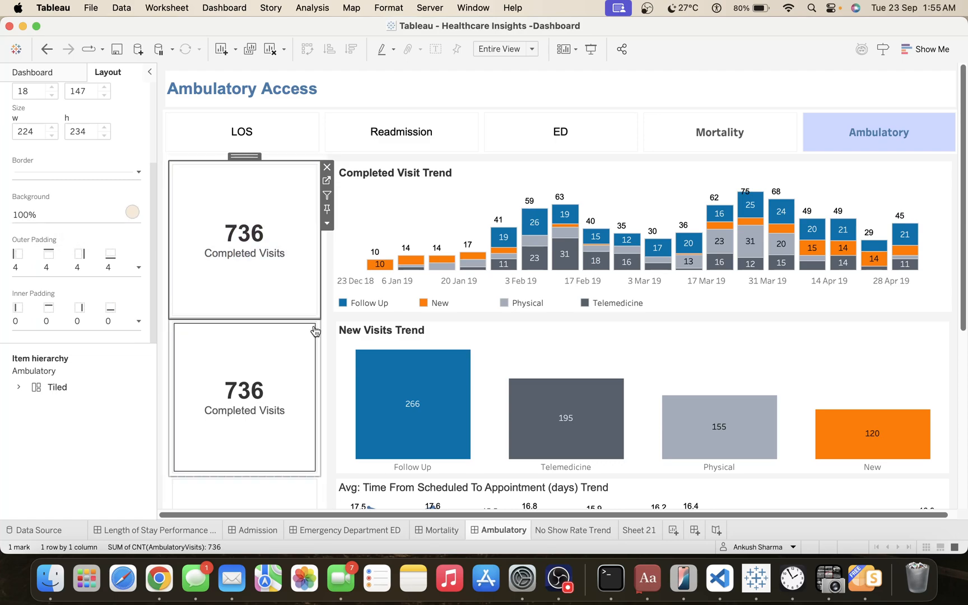
click(952, 304)
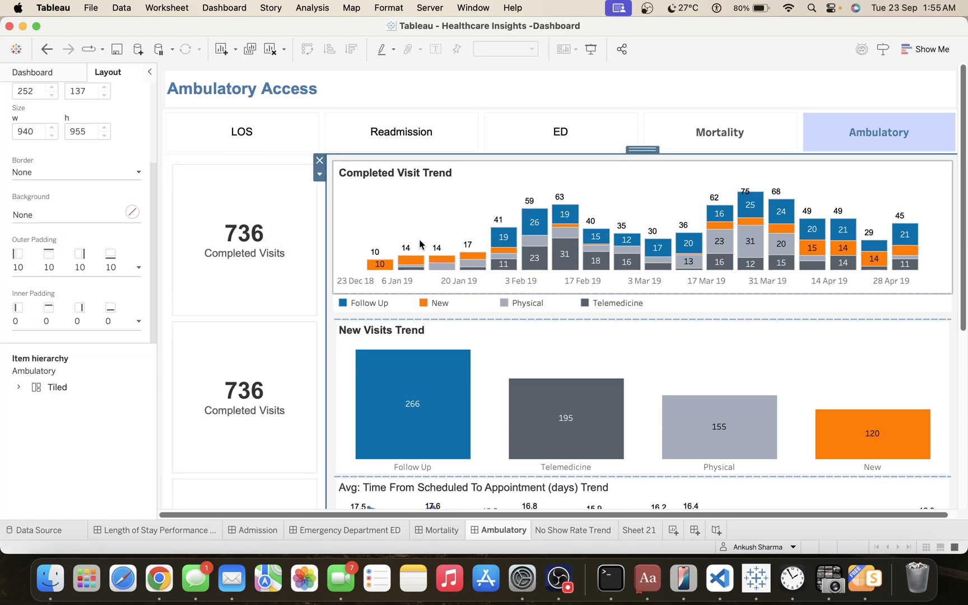
click(268, 219)
click(269, 220)
click(273, 219)
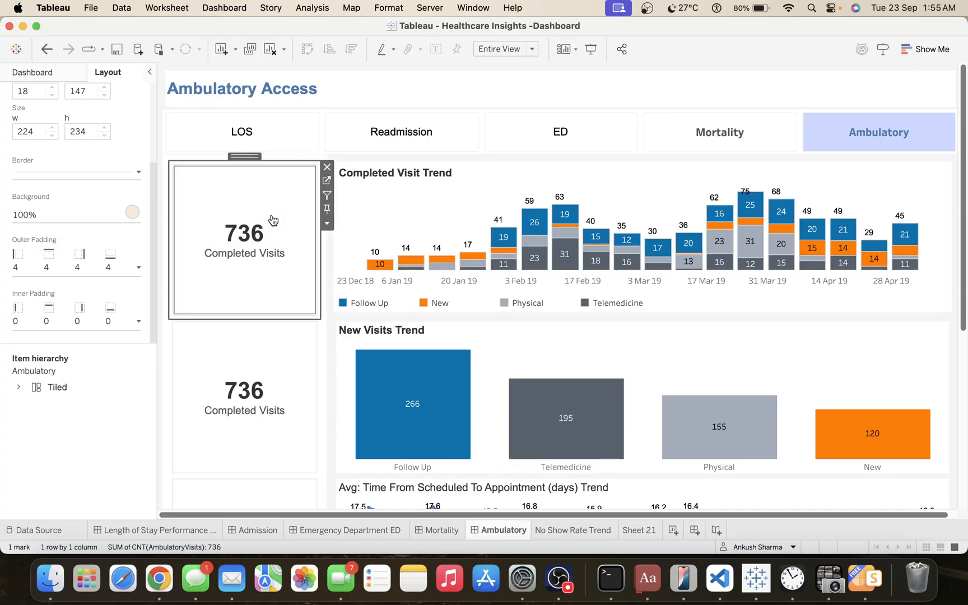
click(272, 219)
click(229, 241)
click(230, 241)
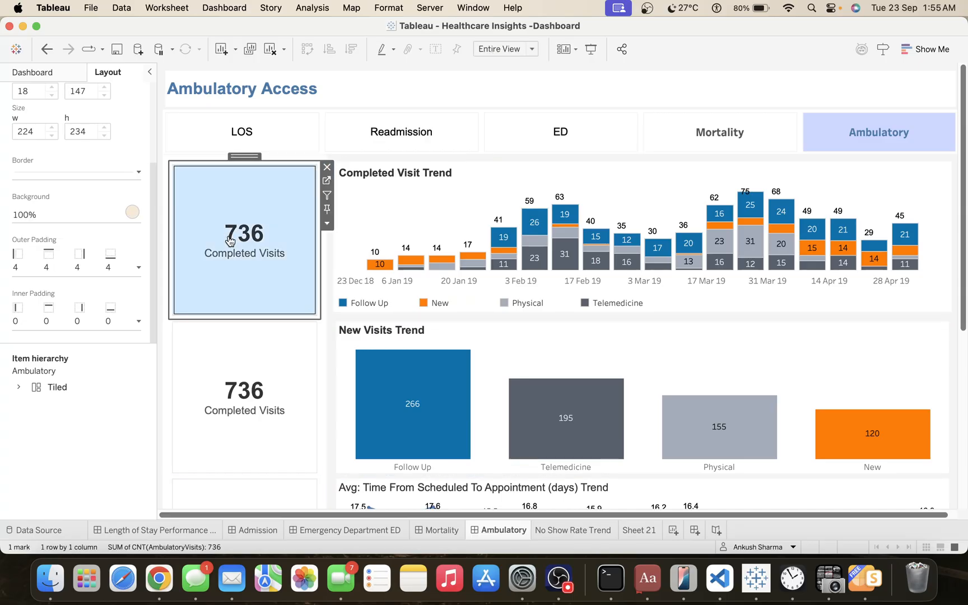
click(229, 241)
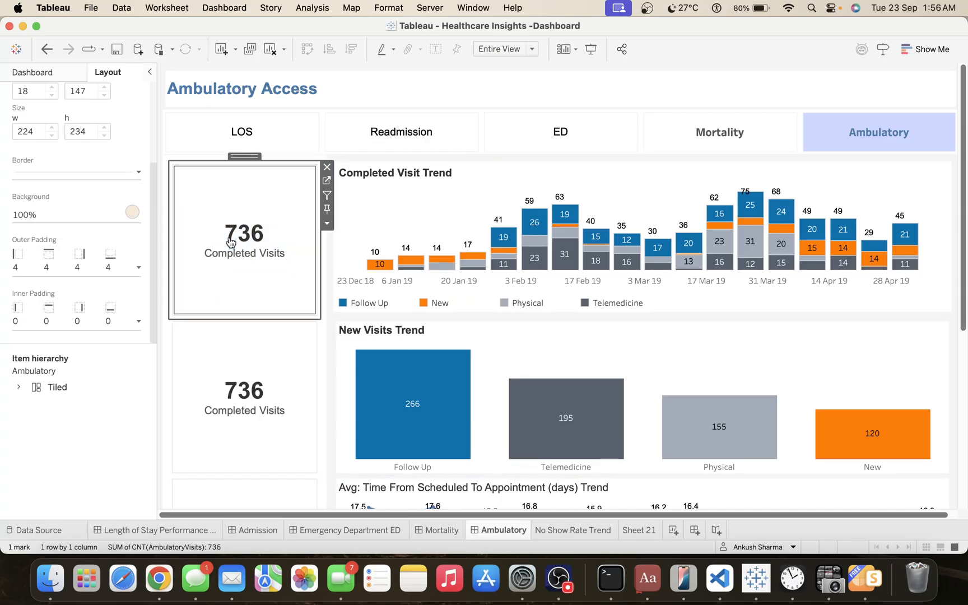
Set the worksheet shading of the Completed Visit KPI sheet to None and return to the Ambulatory dashboard.
click(328, 181)
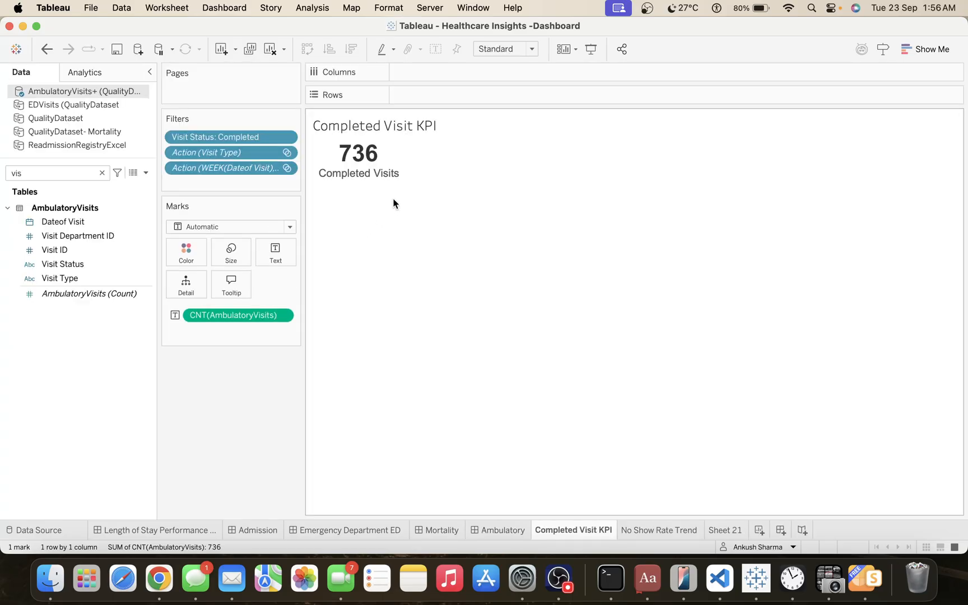
right_click(362, 167)
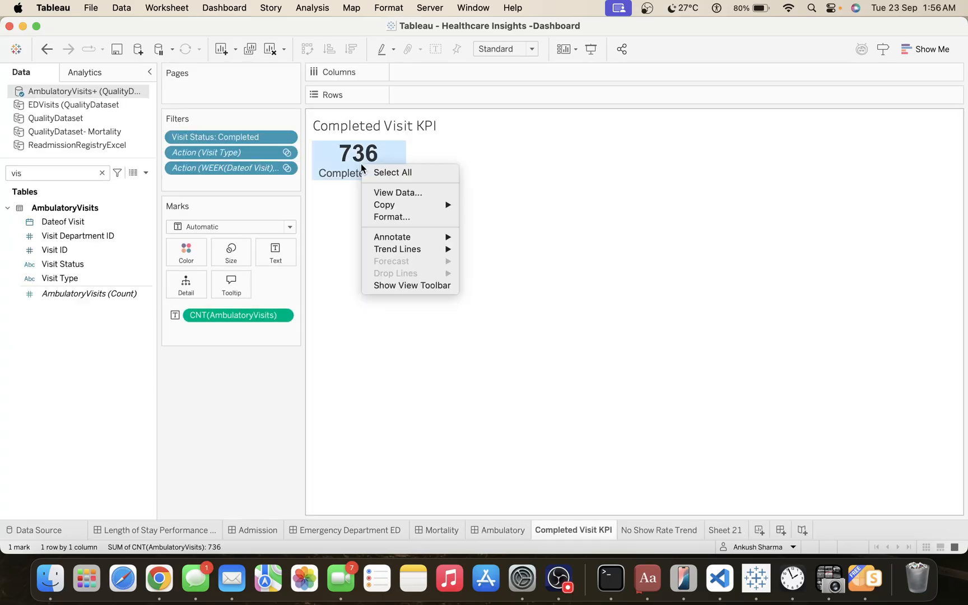
click(391, 219)
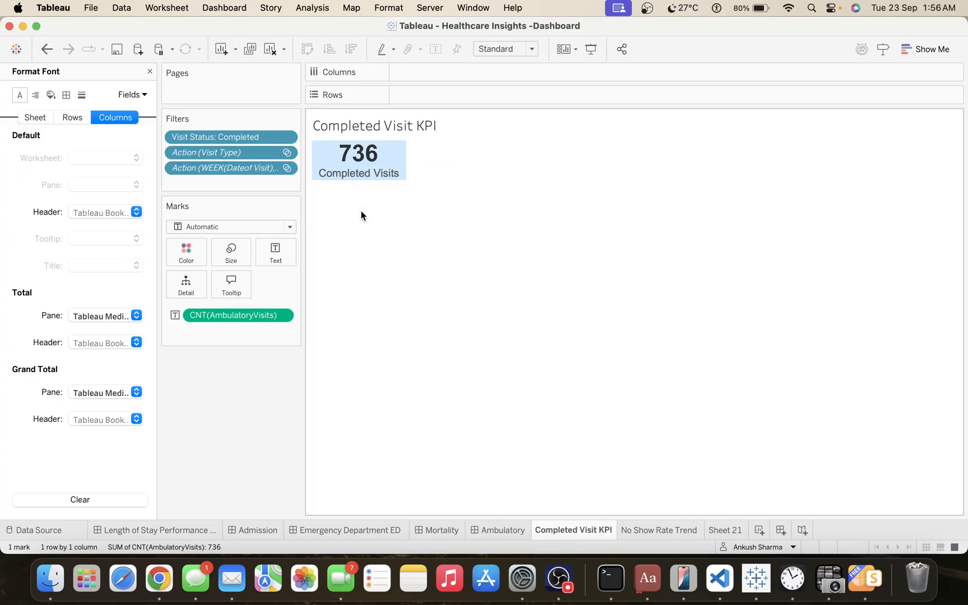
click(50, 95)
click(37, 118)
click(90, 160)
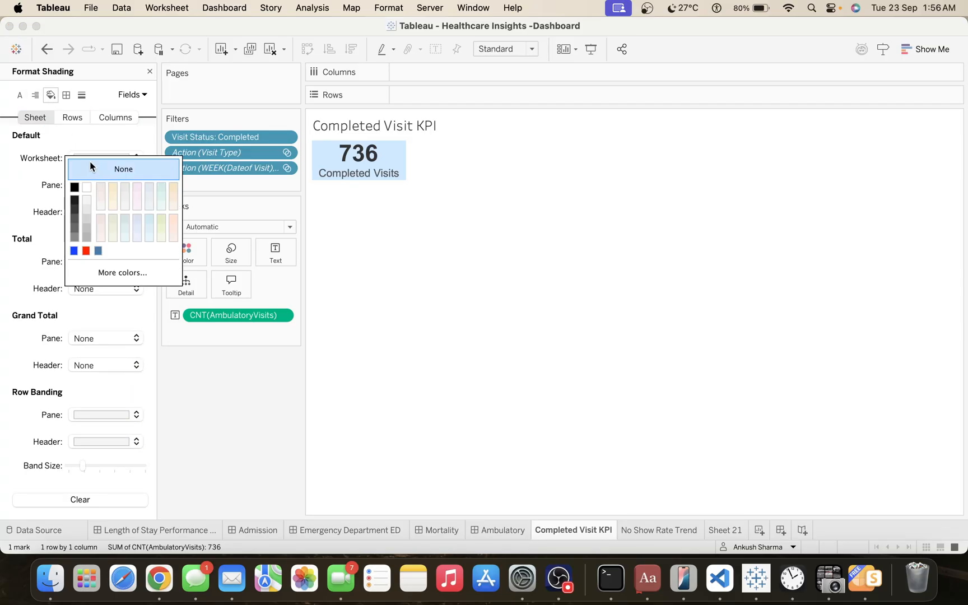
click(61, 172)
click(102, 159)
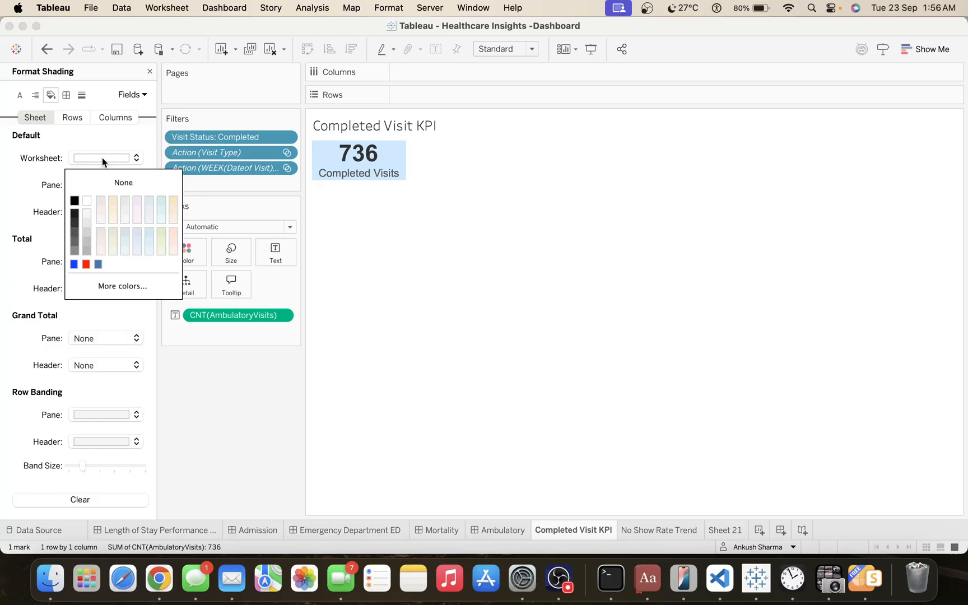
click(99, 181)
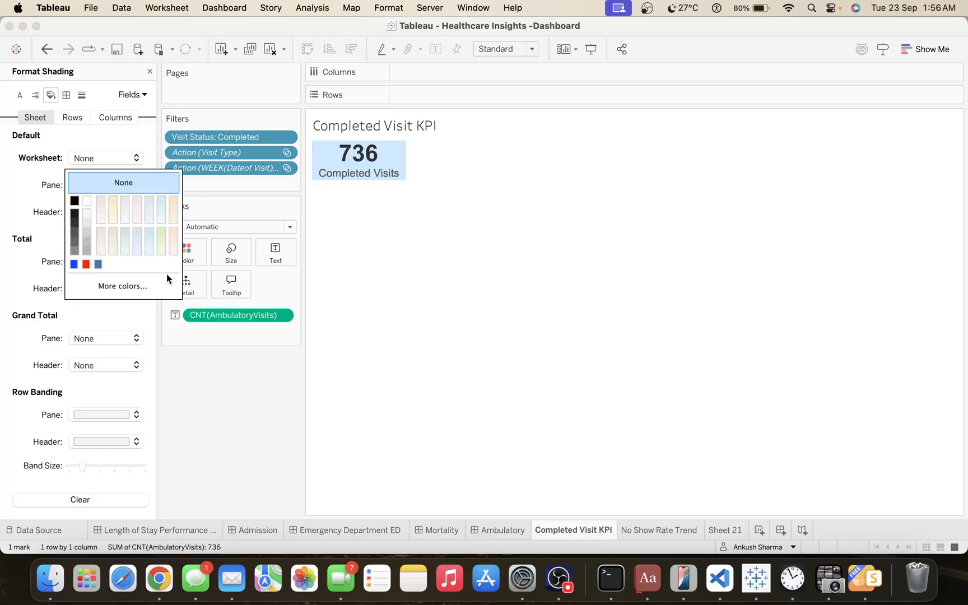
click(503, 530)
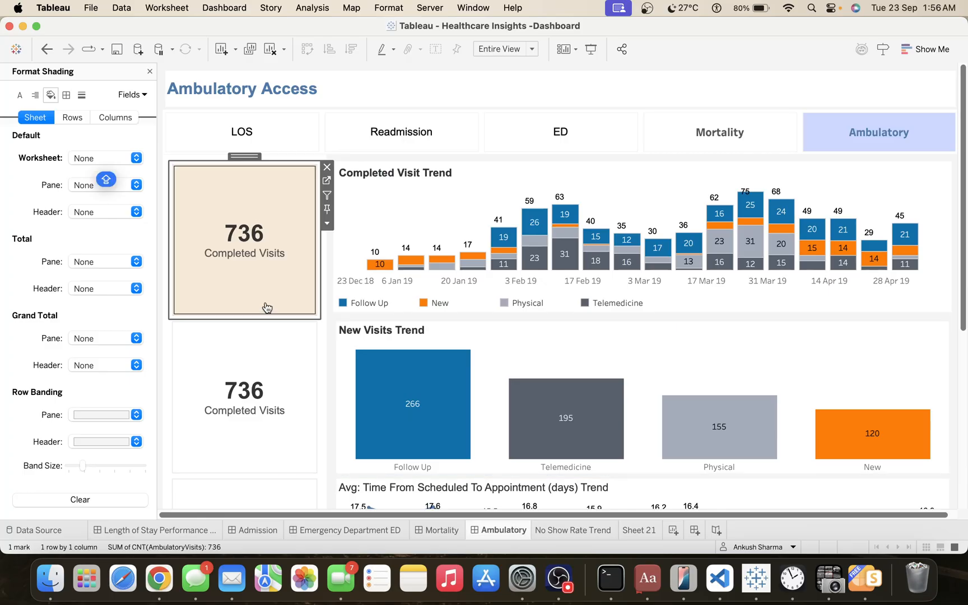
Set the worksheet shading of the KPI tile beside New Visits Trend to None and give it a light lavender background at 100% opacity.
click(281, 388)
click(120, 161)
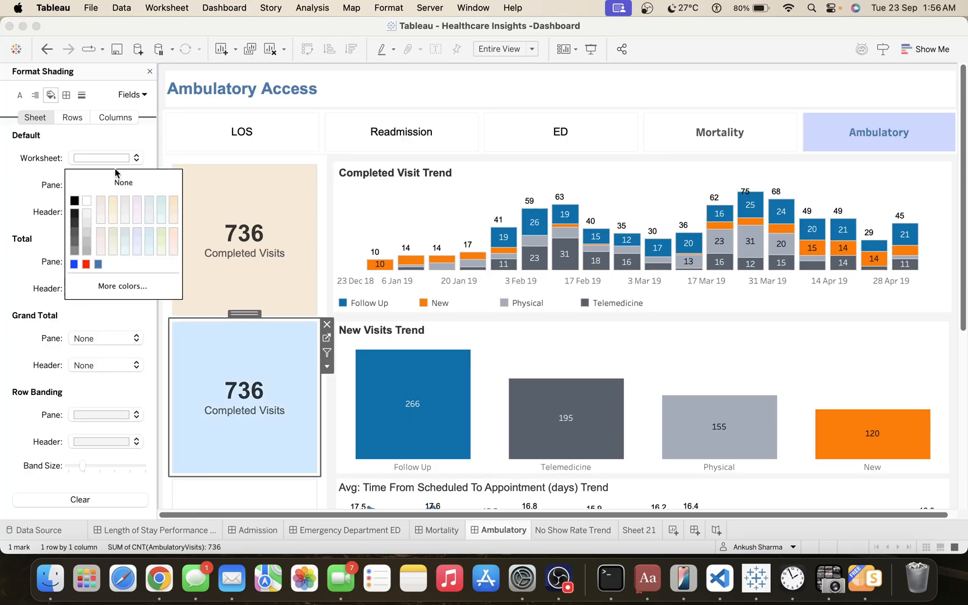
click(123, 182)
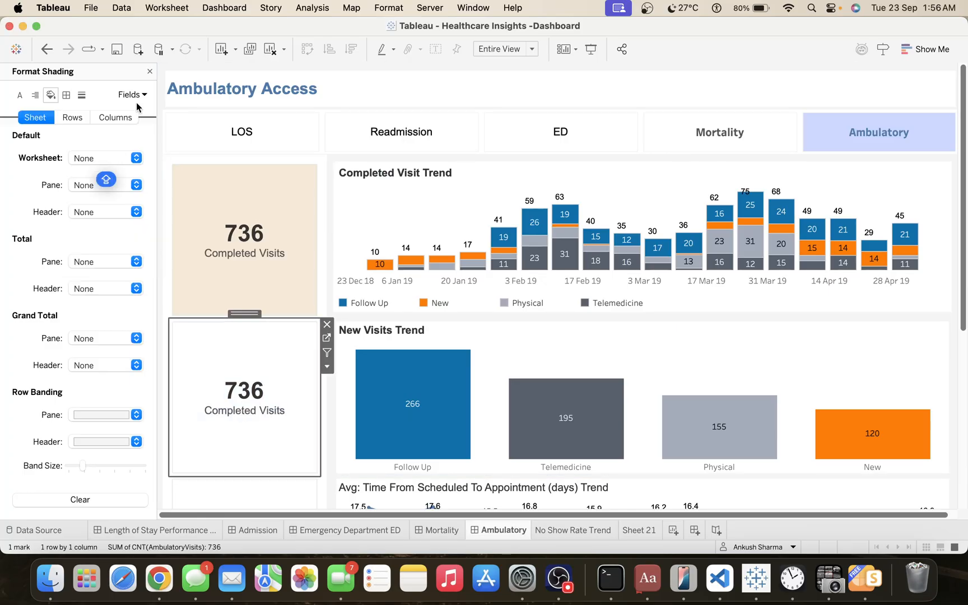
click(149, 71)
click(51, 215)
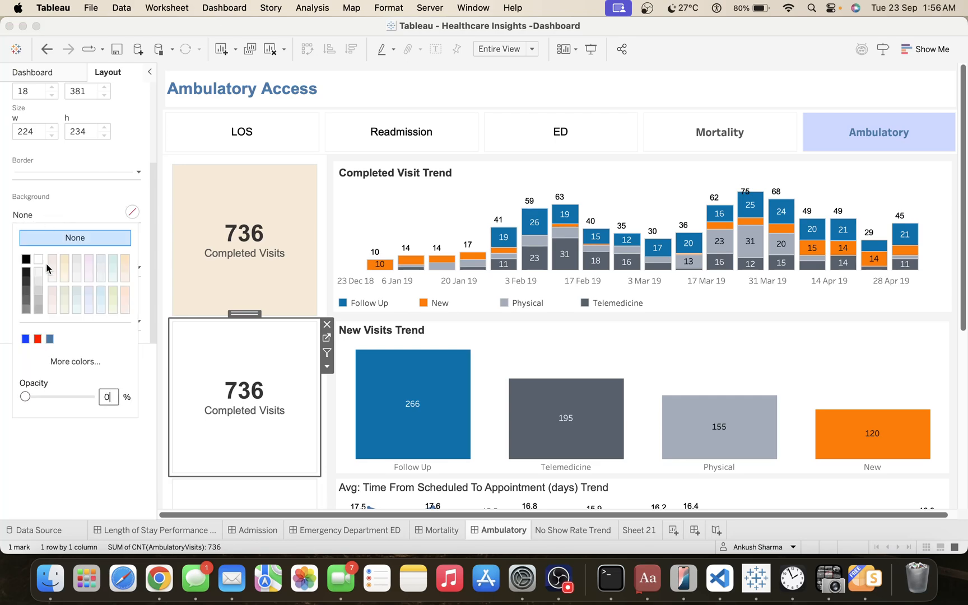
click(89, 291)
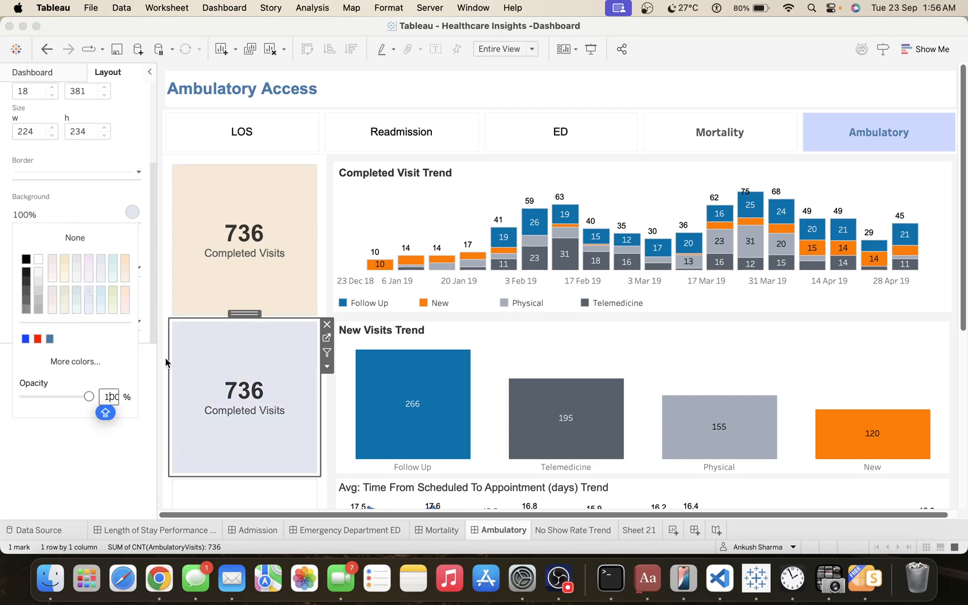
click(956, 266)
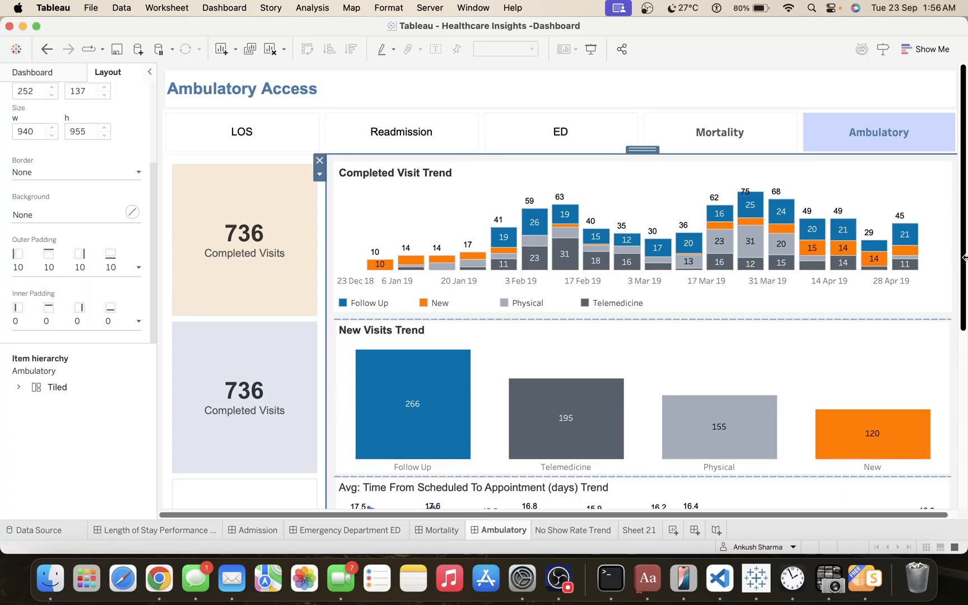
drag(964, 258, 964, 224)
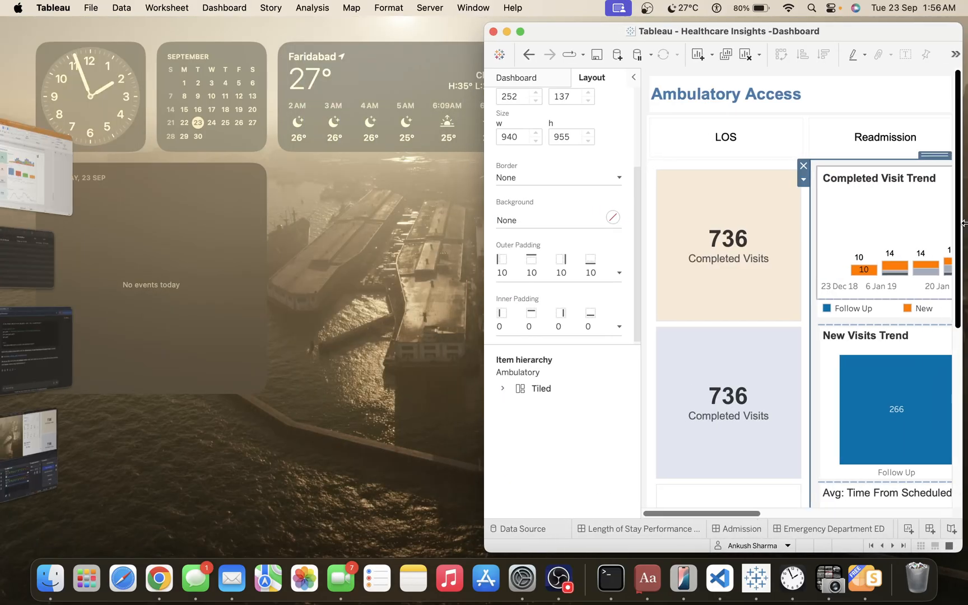
double_click(850, 33)
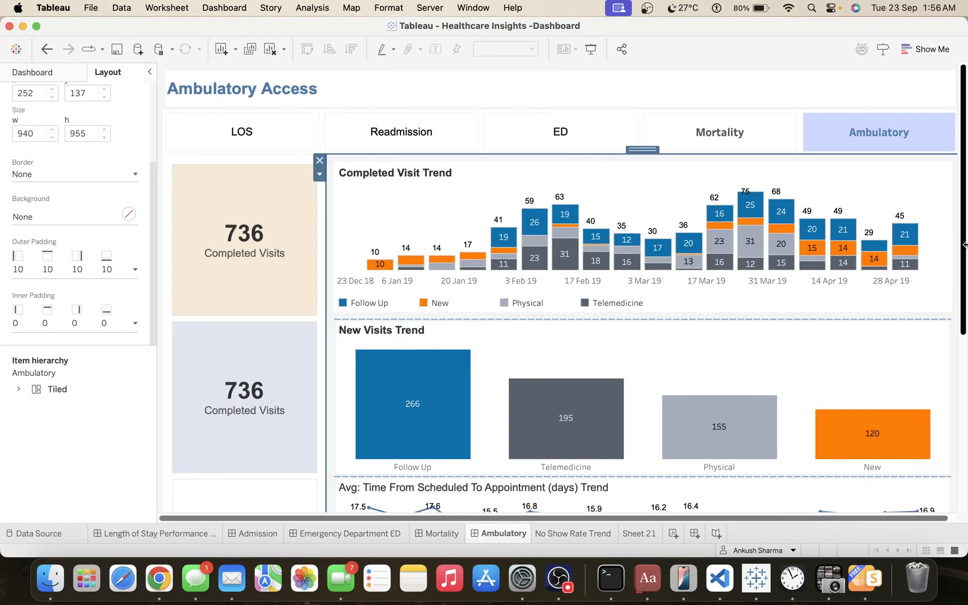
Set the worksheet shading of the Avg: Time From Scheduled To Appointment (days) KPI tile to None.
scroll(469, 232, down, 8)
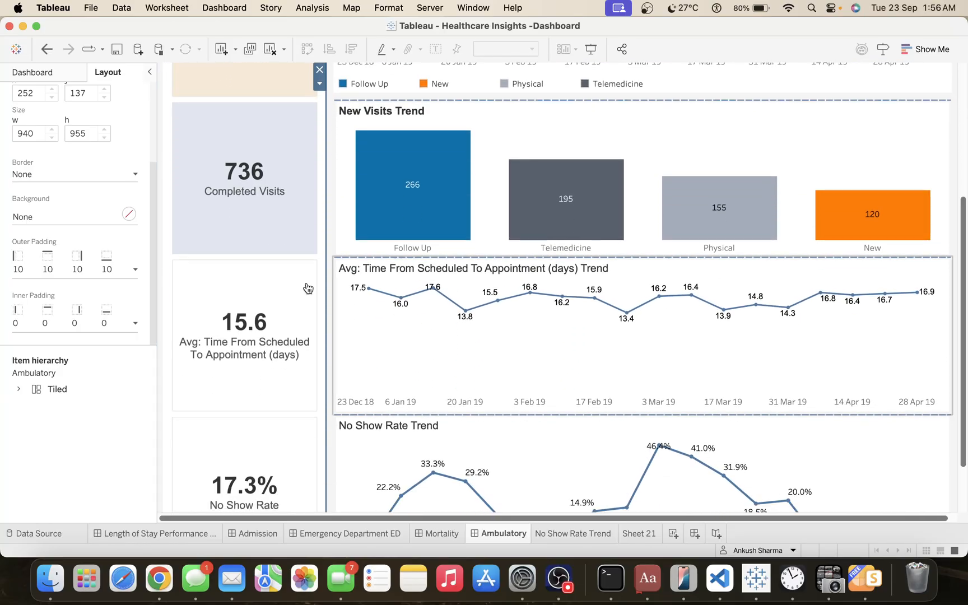
click(239, 329)
click(240, 329)
click(75, 176)
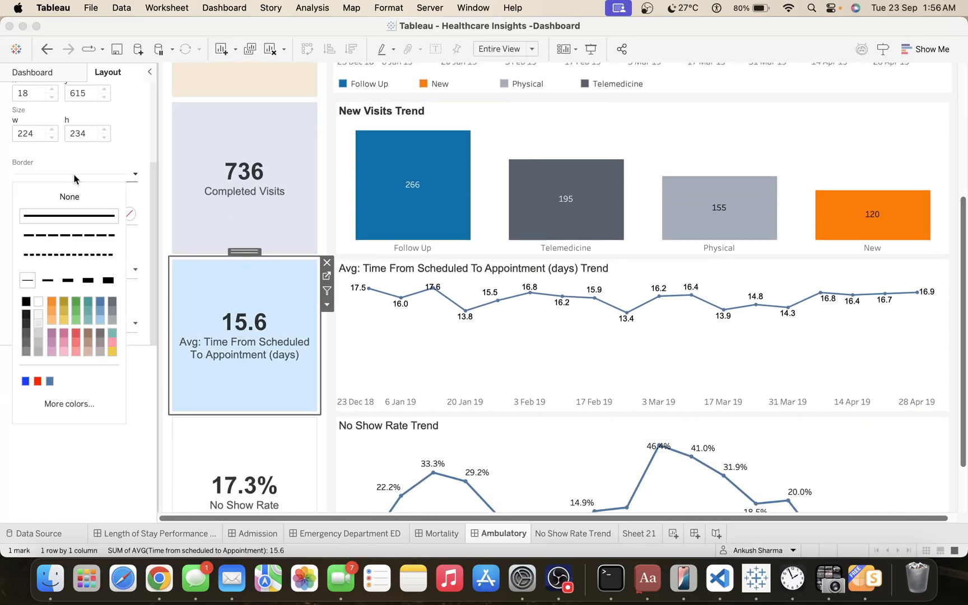
click(75, 176)
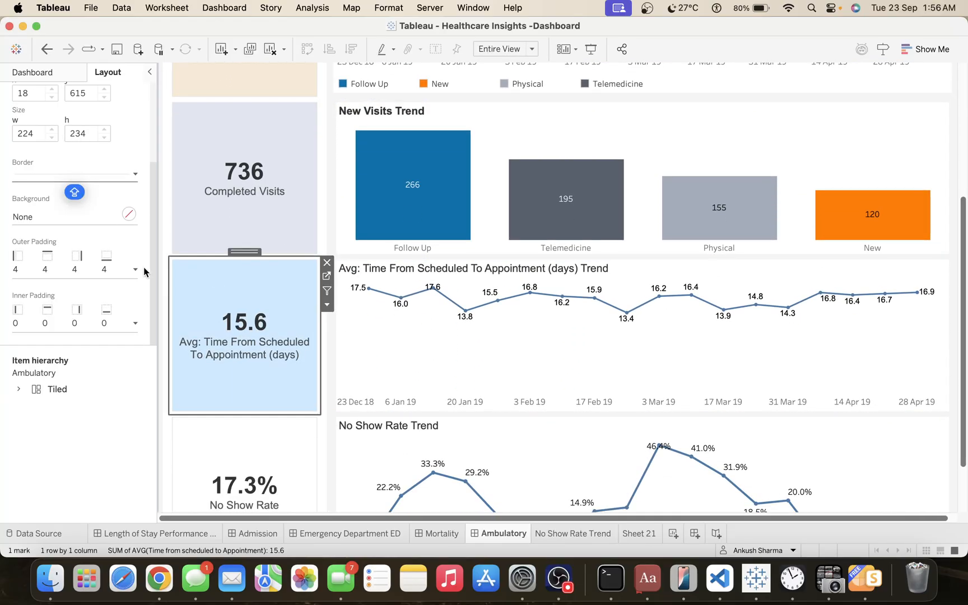
right_click(238, 328)
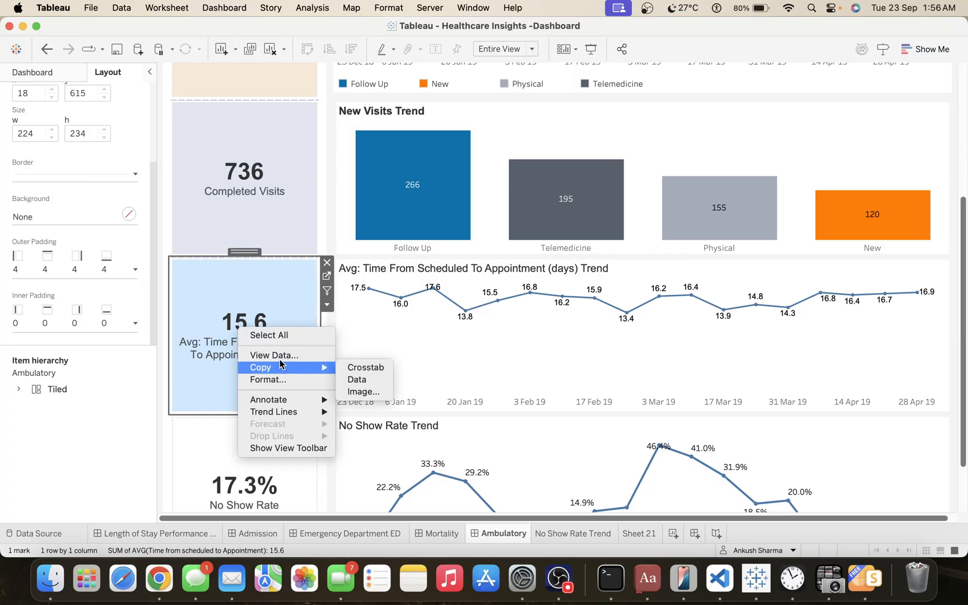
click(280, 379)
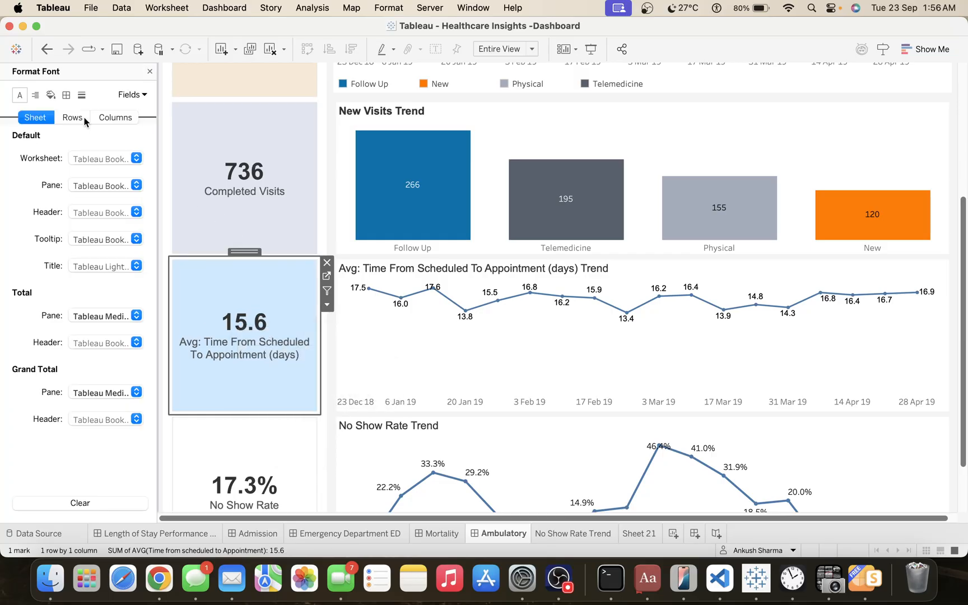
click(51, 95)
click(79, 158)
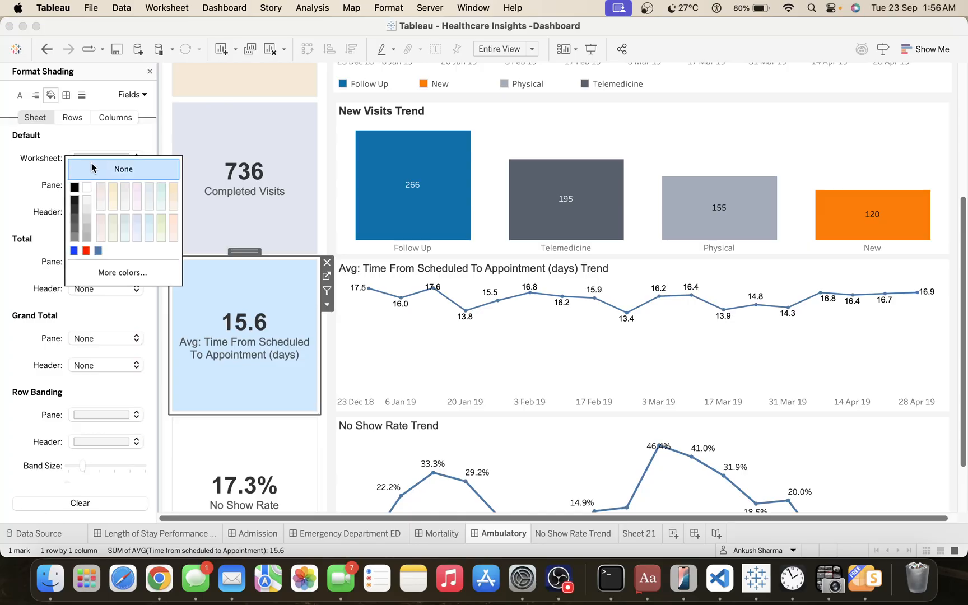
click(101, 166)
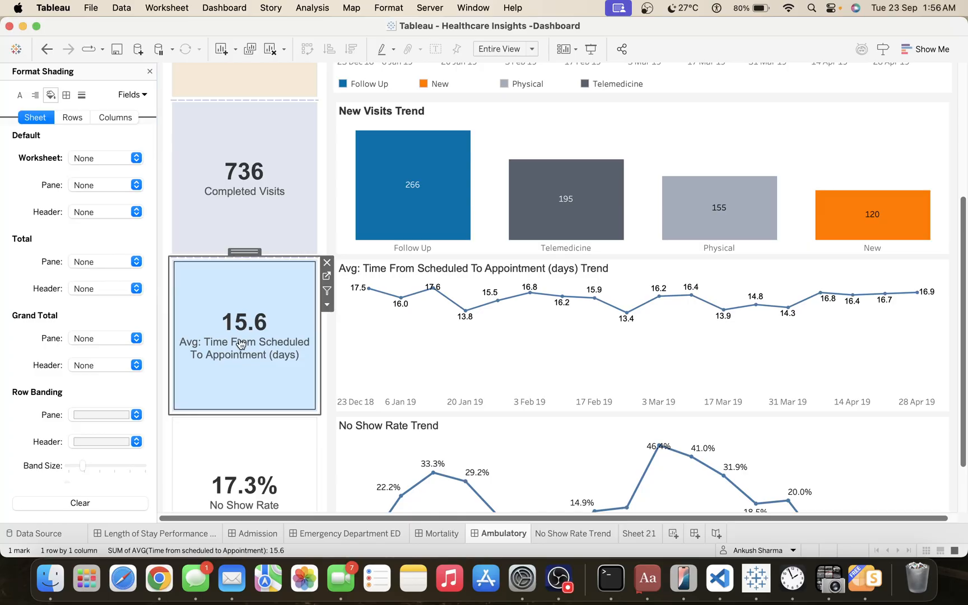
Close the formatting pane and give the Avg: Time From Scheduled To Appointment (days) KPI tile a pale cream background at 100% opacity.
click(149, 72)
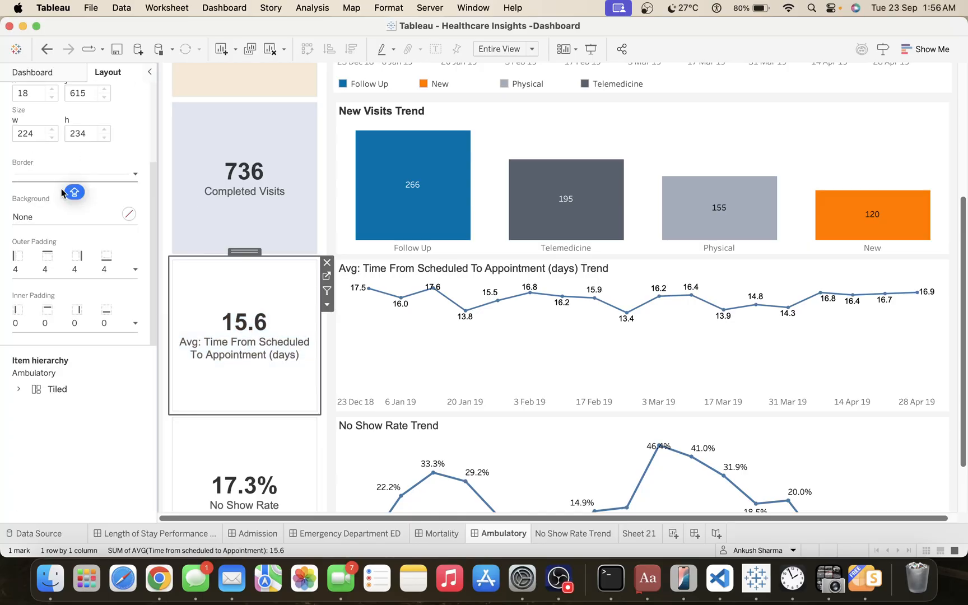
click(58, 215)
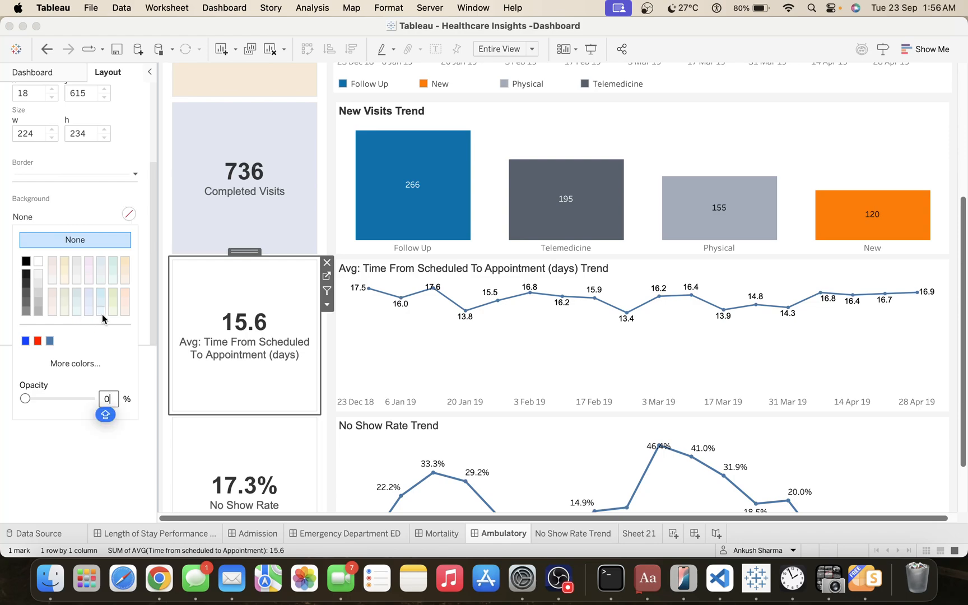
click(64, 313)
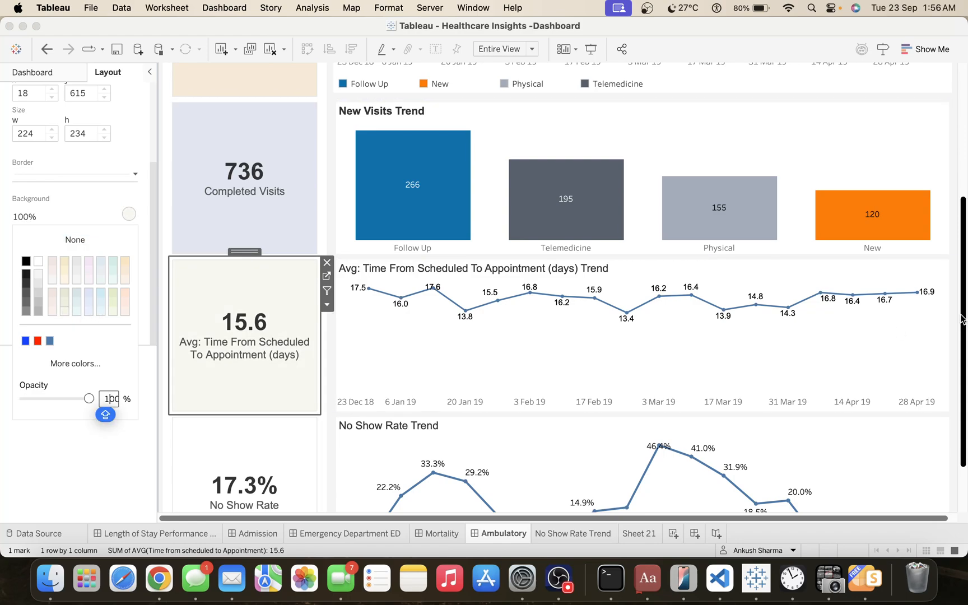
scroll(957, 317, down, 5)
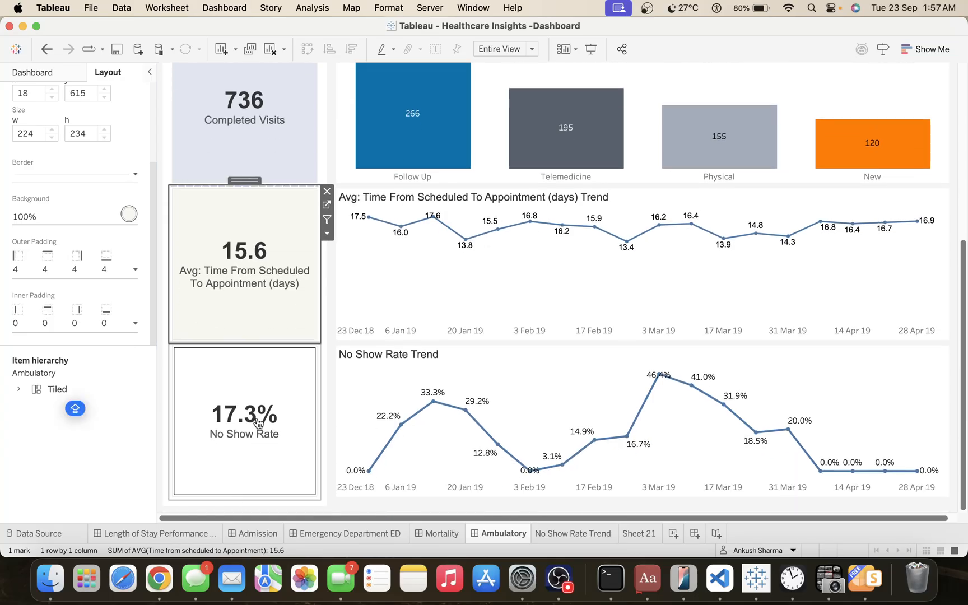
Give the No Show Rate KPI tile a pale pinkish-lavender background at 100% opacity.
click(258, 423)
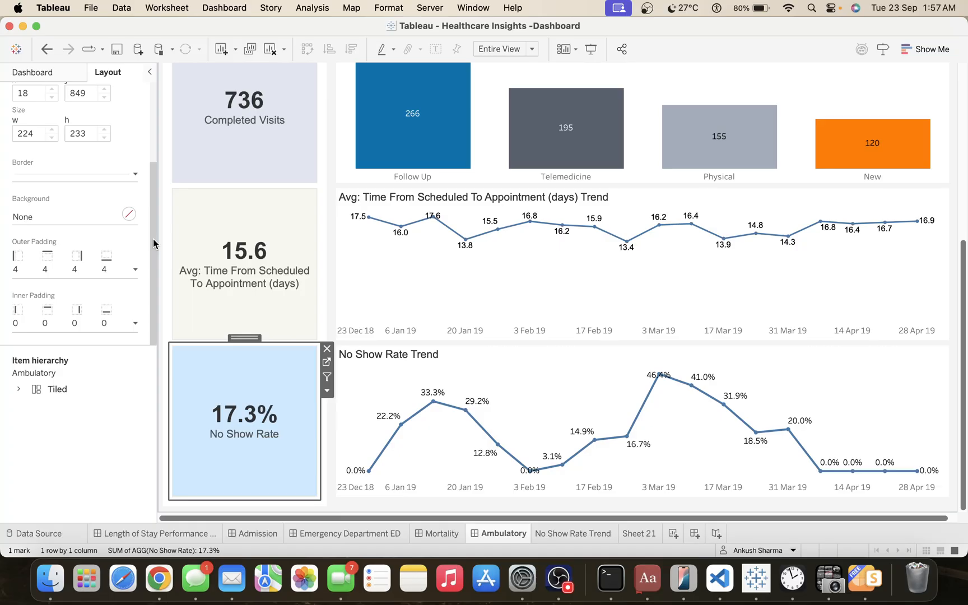
click(72, 221)
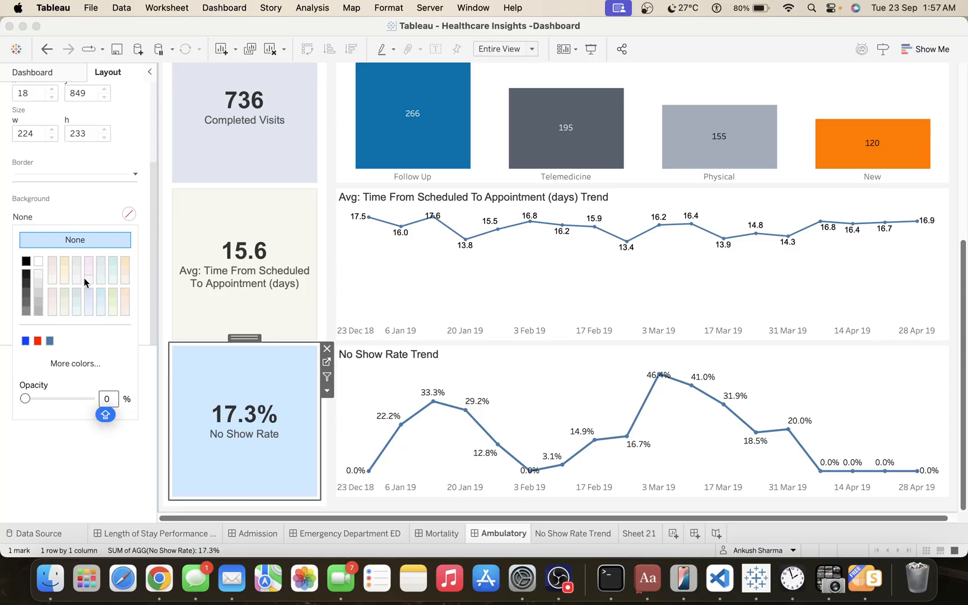
click(88, 263)
click(189, 389)
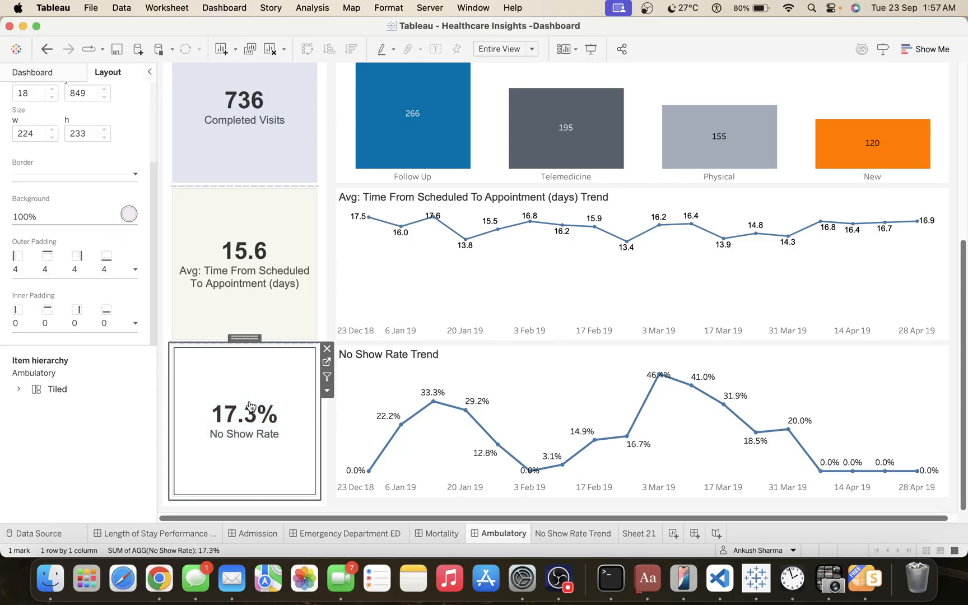
Set the worksheet shading of the No Show Rate KPI tile to None.
click(269, 390)
click(241, 394)
click(241, 393)
right_click(242, 393)
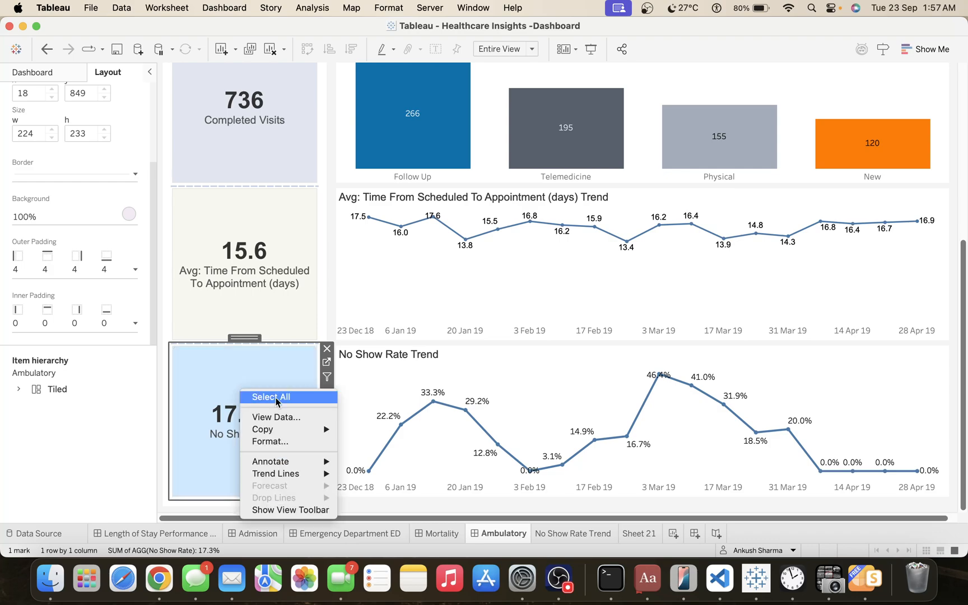
click(286, 441)
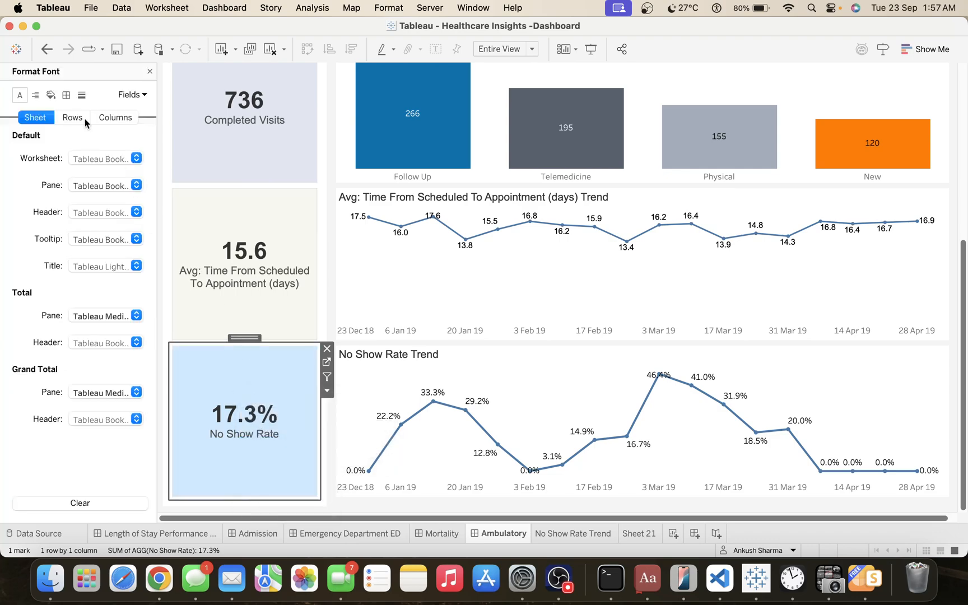
click(50, 95)
click(84, 157)
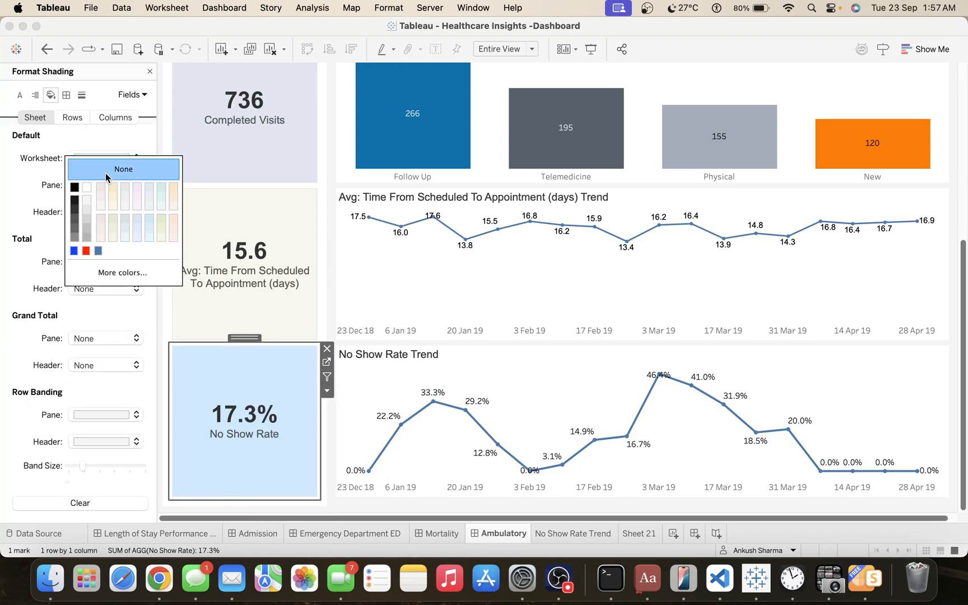
click(106, 168)
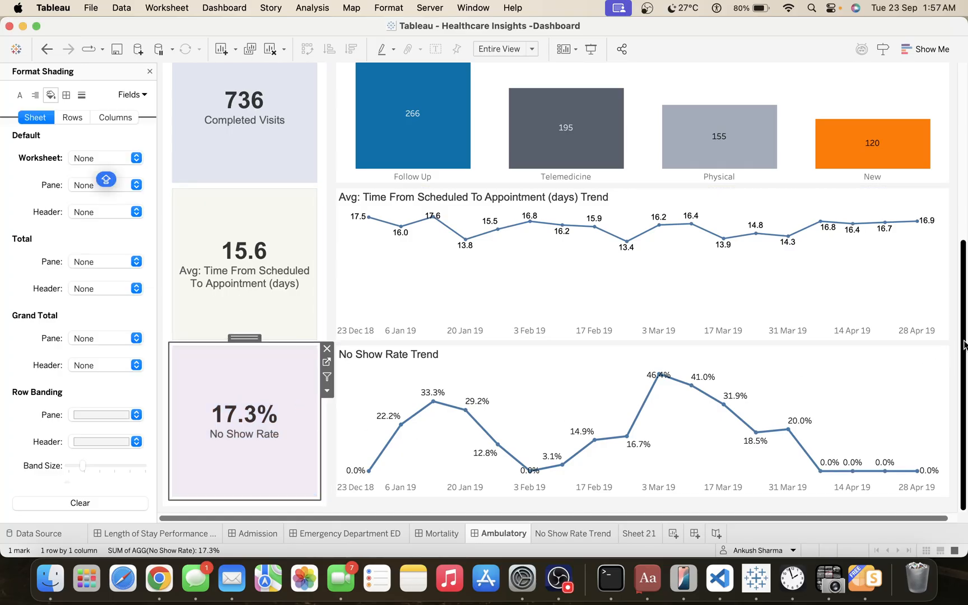
Restore the full window size and hide all sheets used by the Ambulatory dashboard.
drag(966, 183, 965, 150)
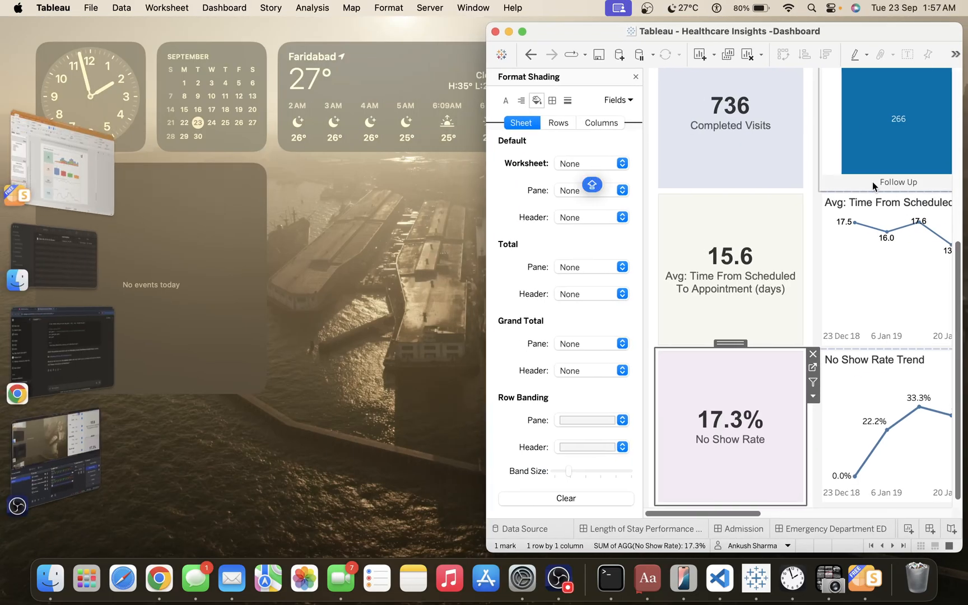
double_click(851, 30)
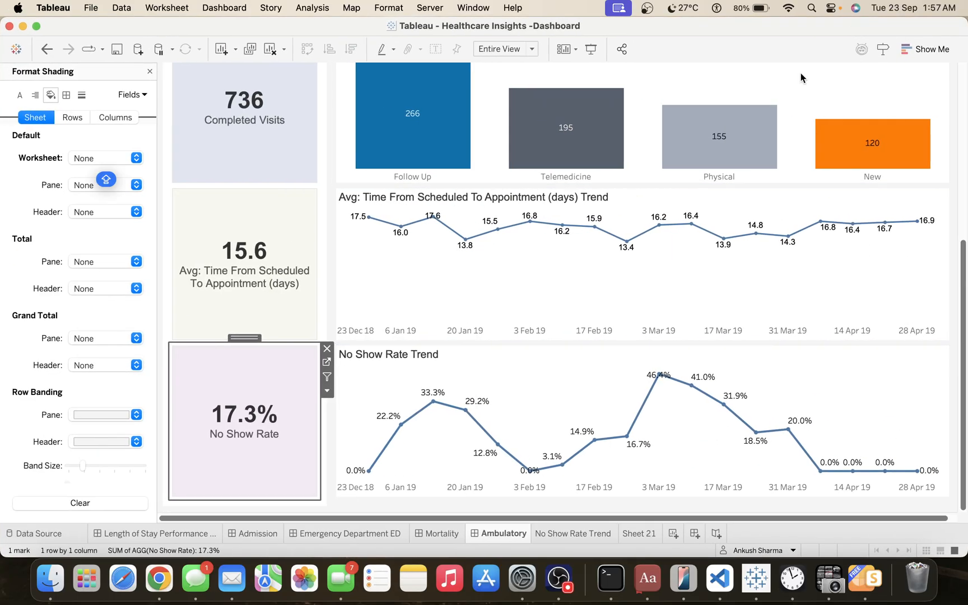
right_click(492, 533)
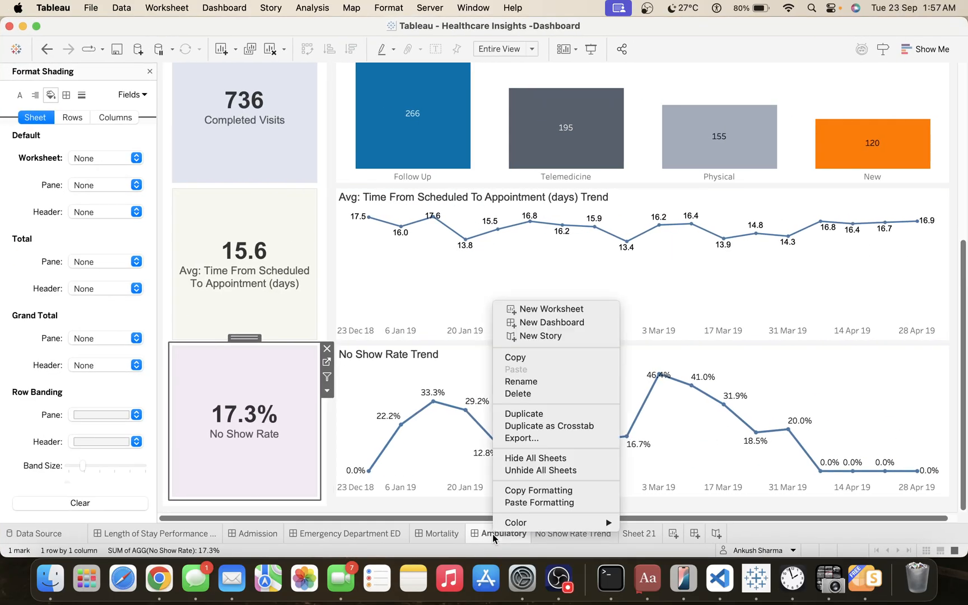
click(563, 458)
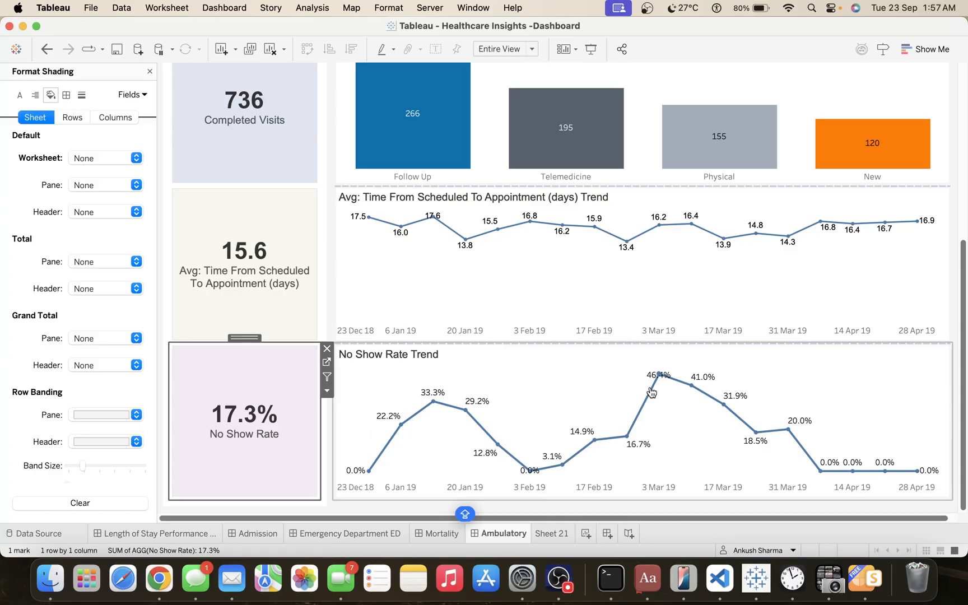
Preview the Ambulatory dashboard in presentation mode, check its KPI tiles and trend charts, and exit the preview.
click(594, 53)
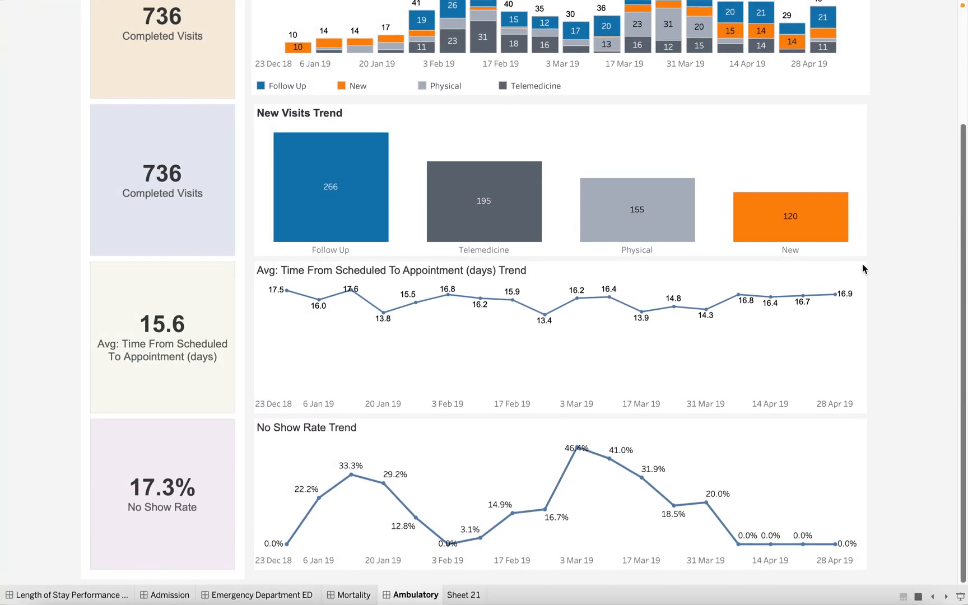
scroll(869, 270, up, 3)
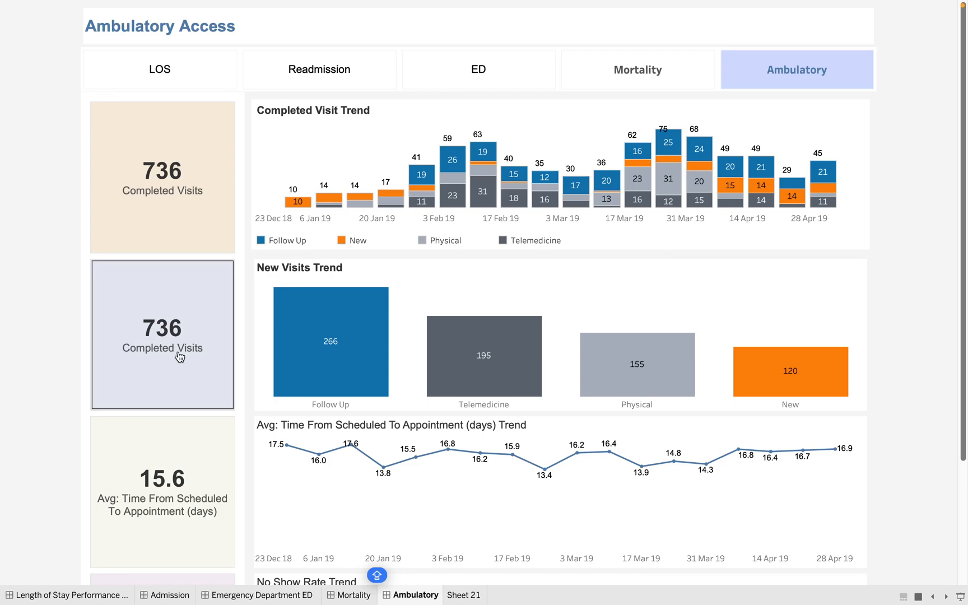
key(Escape)
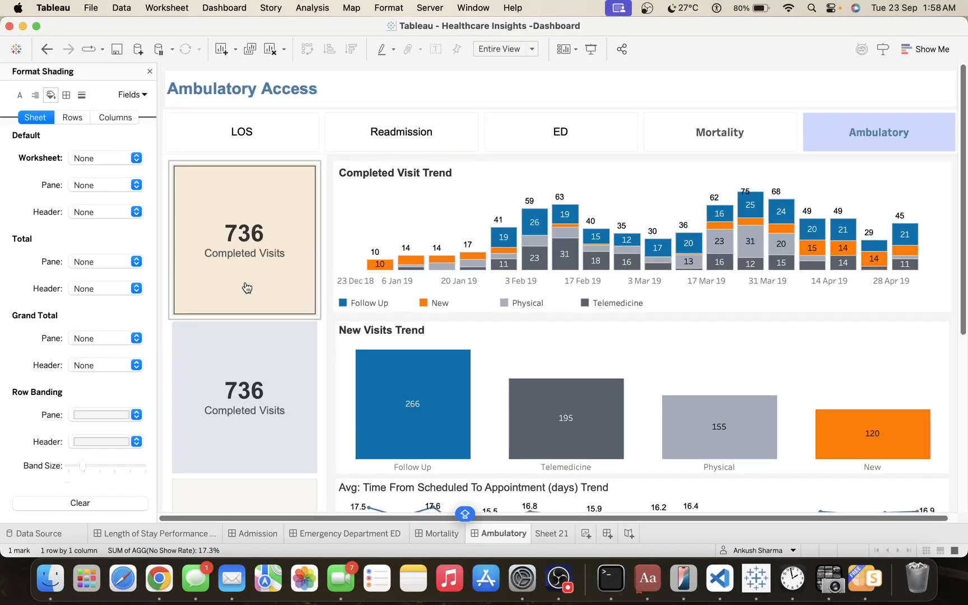
Open the New Visits KPI sheet, limit its Visit Type filter to New only, and return to the Ambulatory dashboard.
click(283, 377)
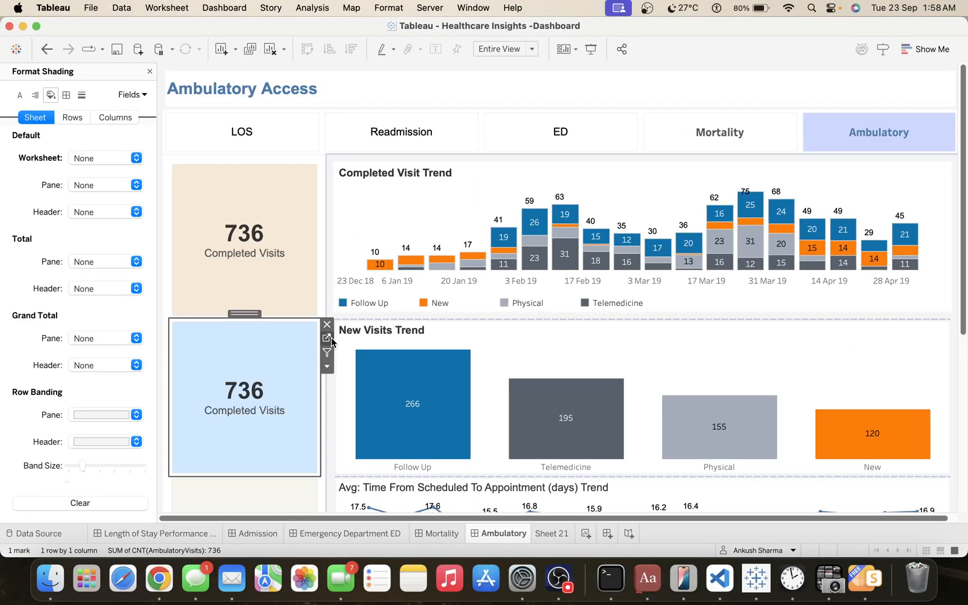
click(326, 337)
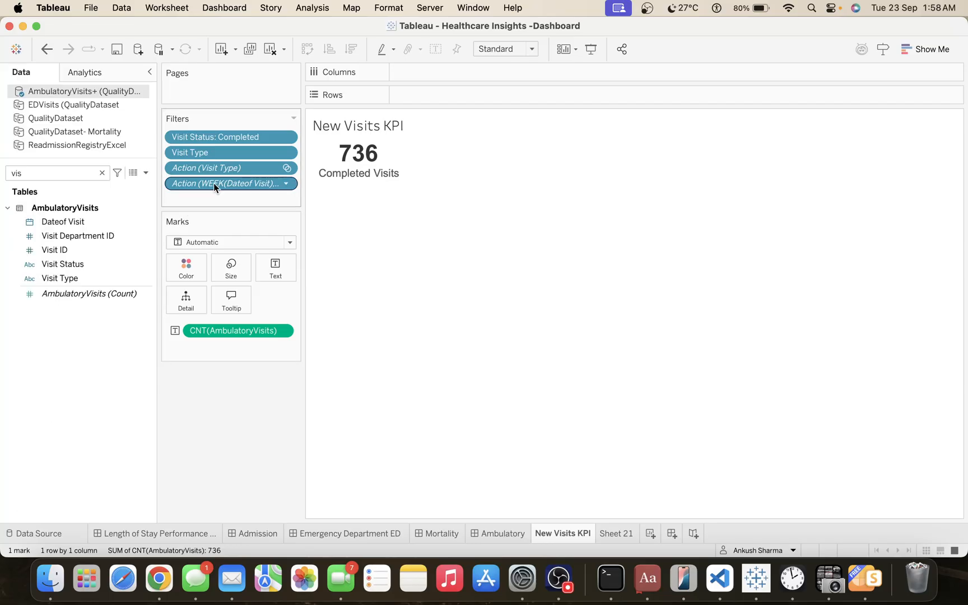
right_click(213, 153)
click(241, 162)
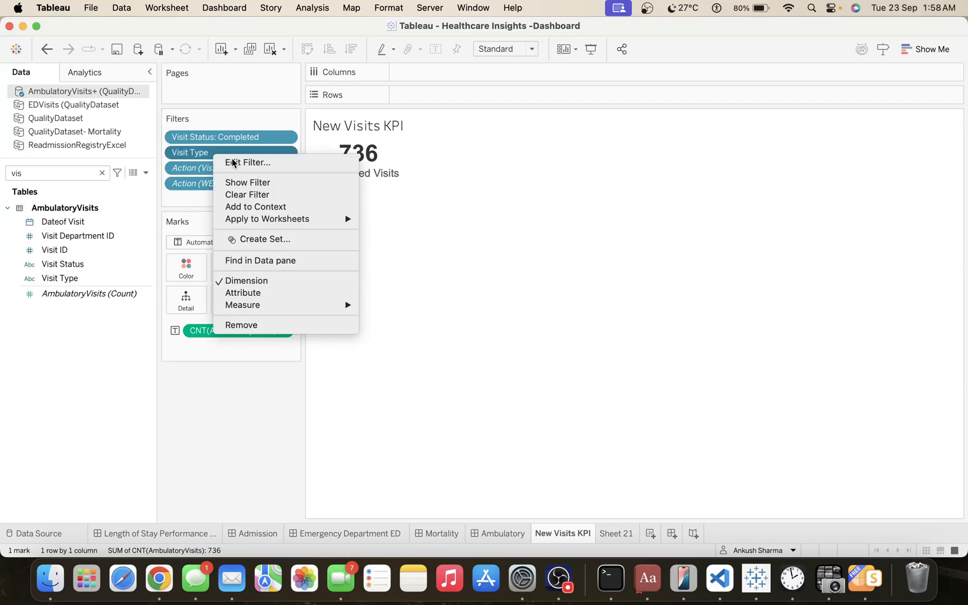
click(373, 150)
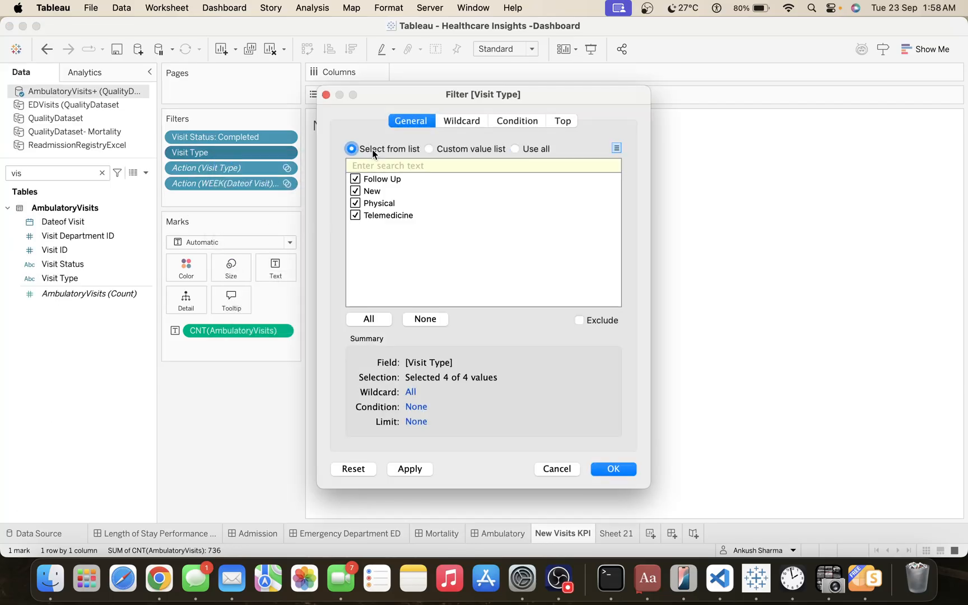
click(423, 318)
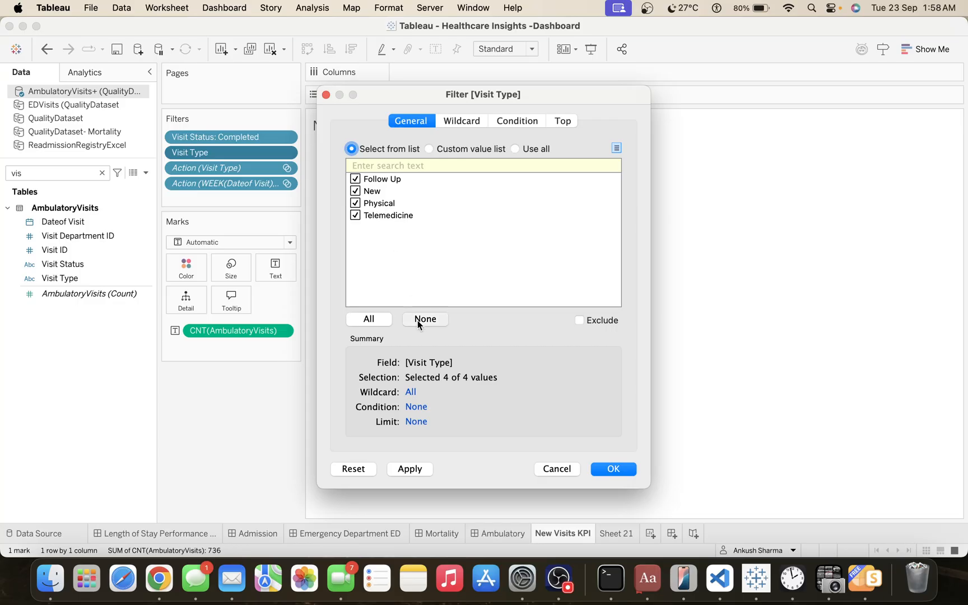
click(355, 191)
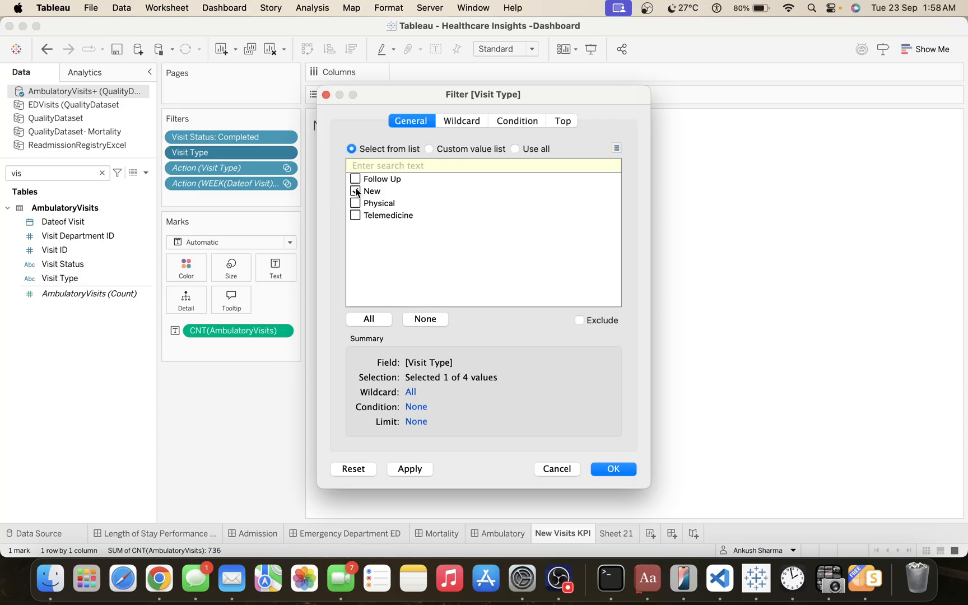
click(616, 473)
click(480, 532)
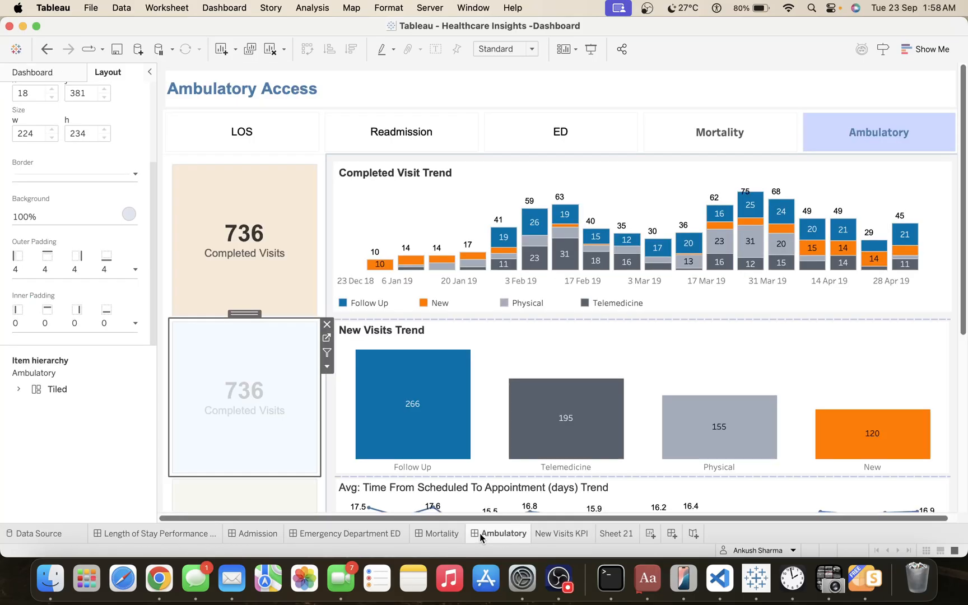
Check the filtered New Visits KPI tile in presentation mode and exit the preview.
click(717, 370)
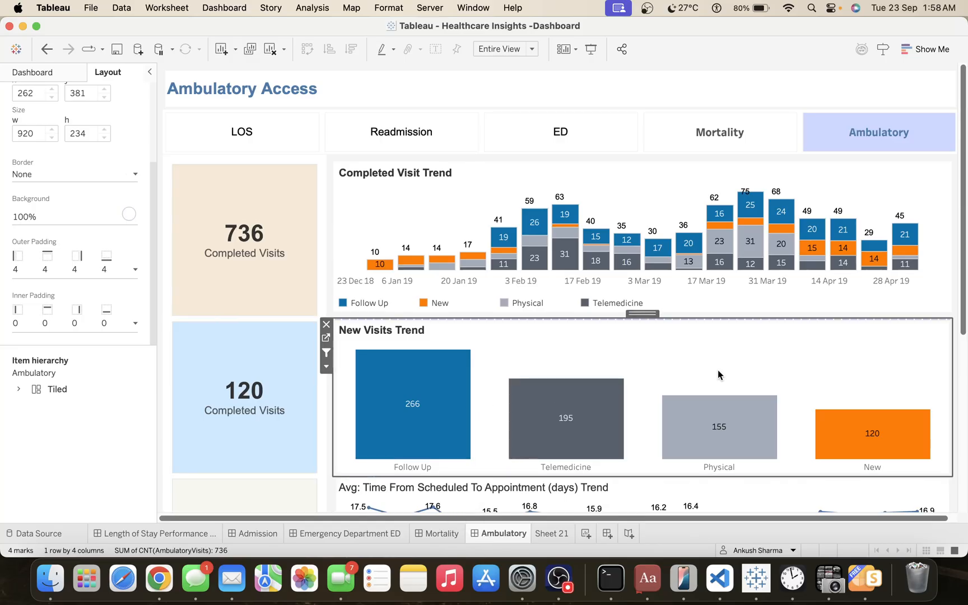
mouse_move(965, 195)
mouse_down()
mouse_move(965, 376)
mouse_move(960, 189)
mouse_up()
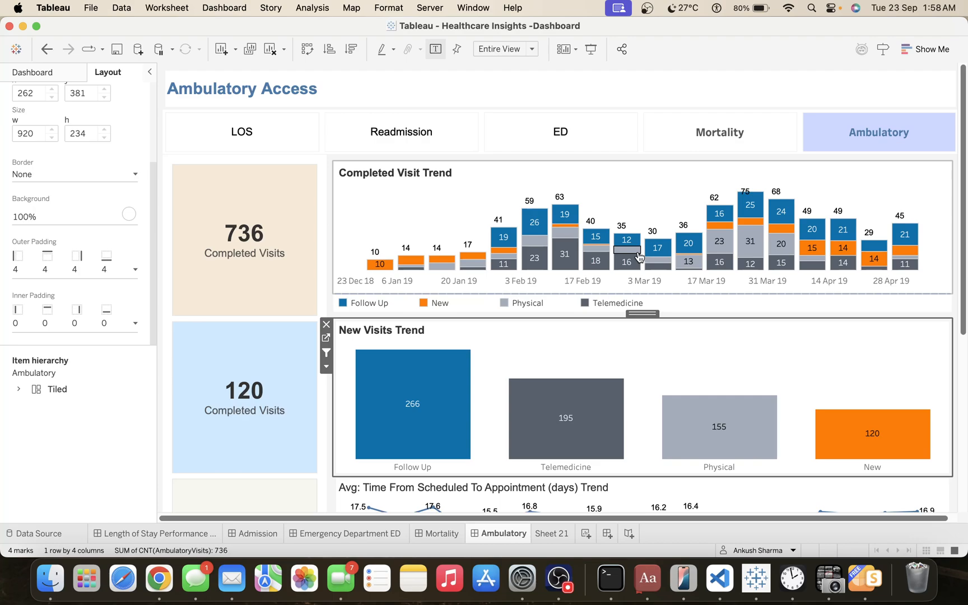
click(590, 49)
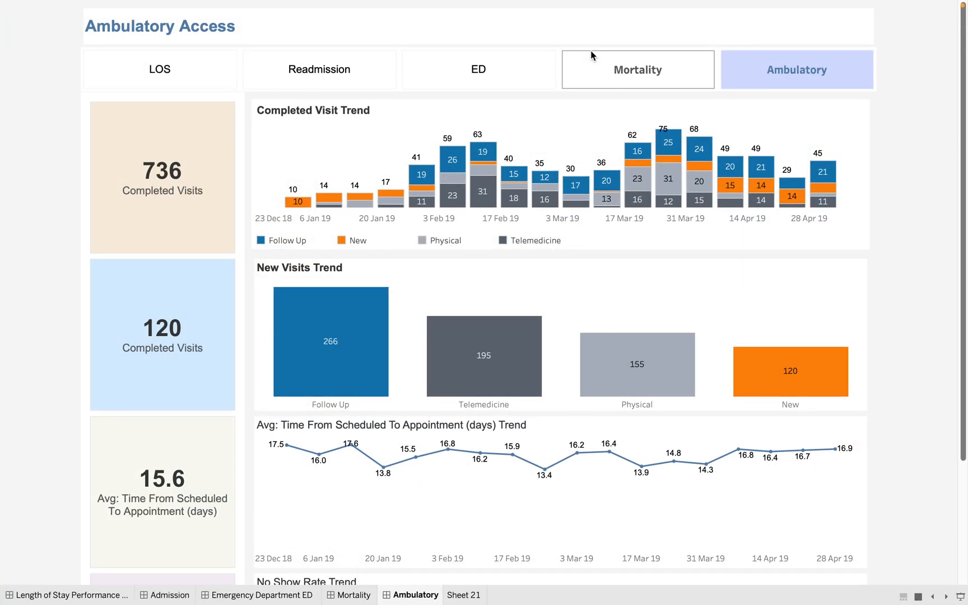
key(Escape)
On the Length of Stay Performance Dashboard, set the last Mortality button in the navigation row to navigate to Ambulatory.
click(120, 531)
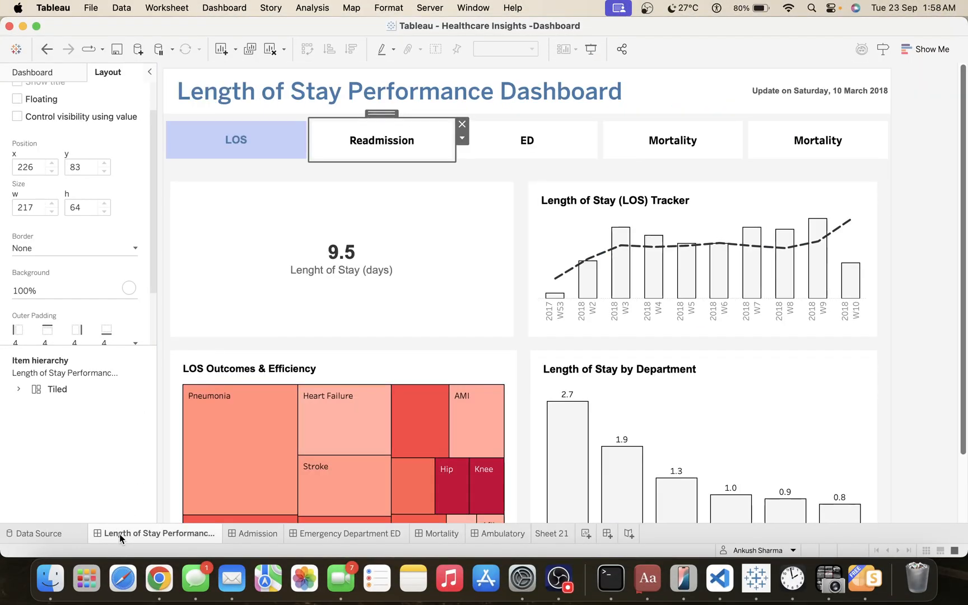
click(810, 140)
double_click(810, 140)
click(415, 208)
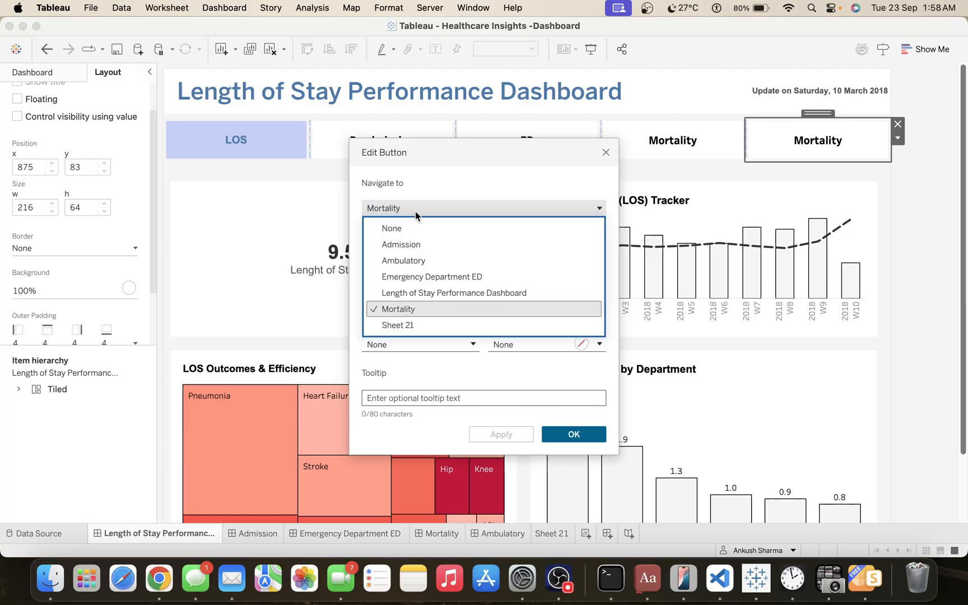
click(426, 262)
Change the navigation button's title to Ambulatory and apply the button settings.
click(422, 289)
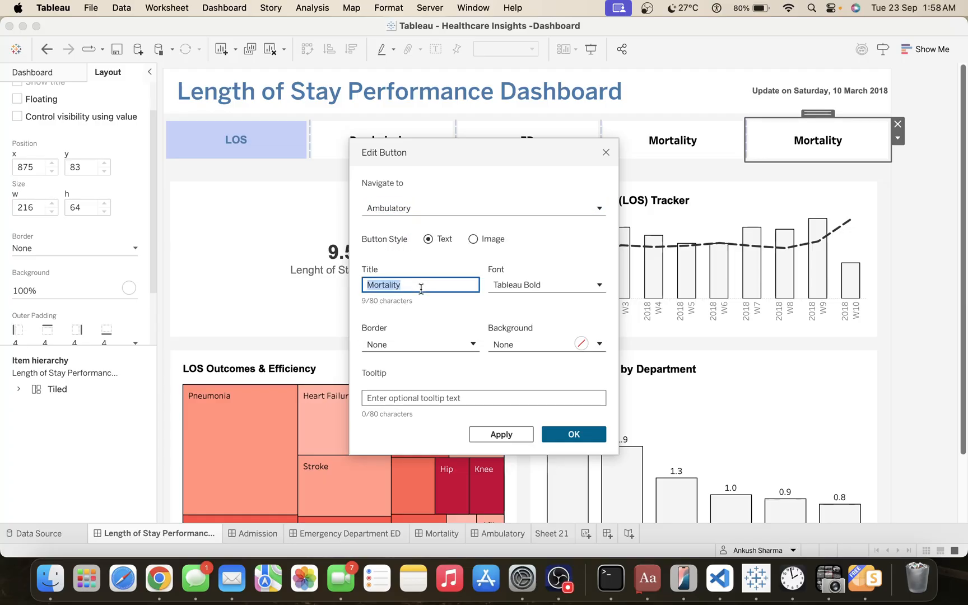
text(Am)
key(BackSpace)
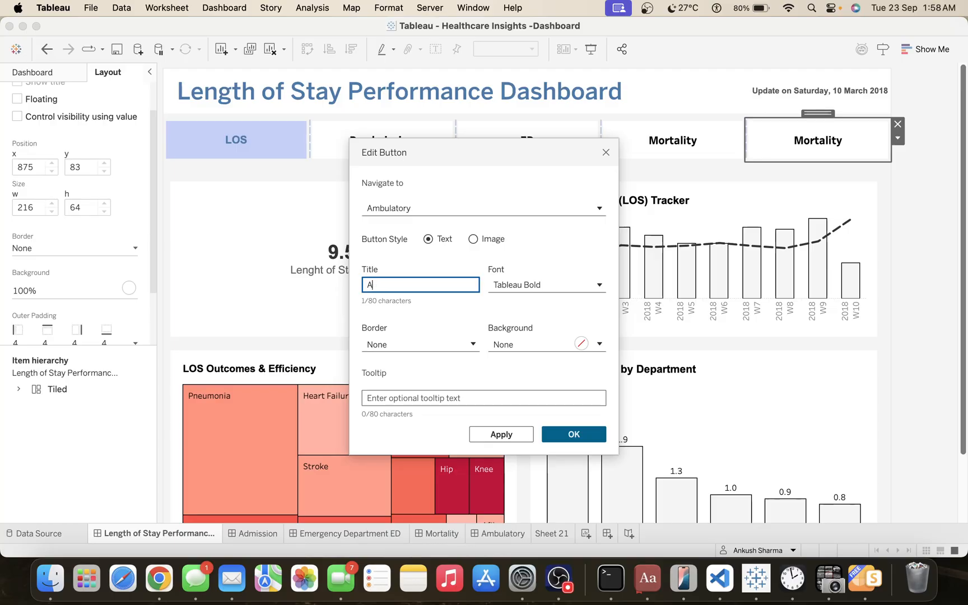
text(m)
text(bulatory)
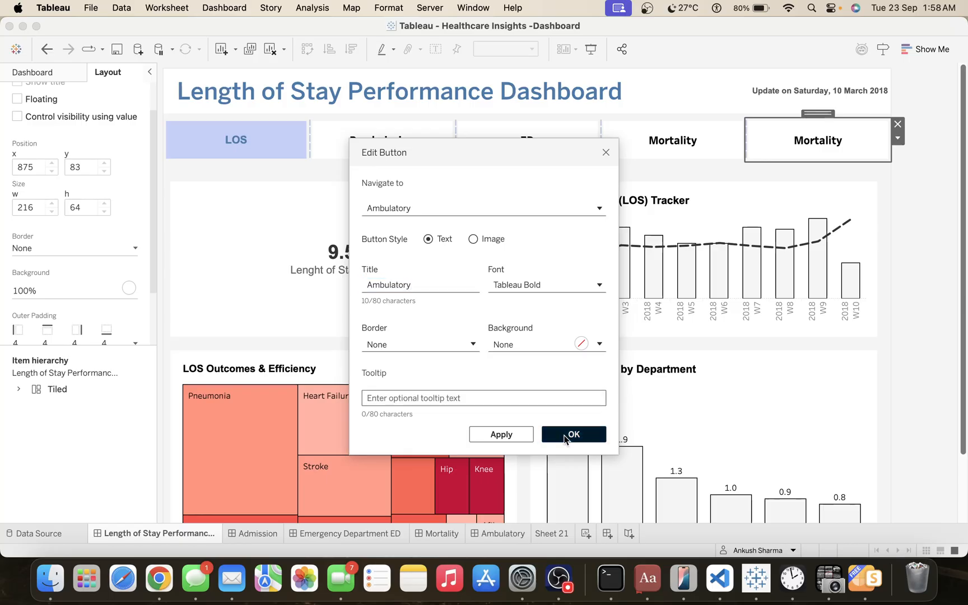
click(571, 434)
On the Admission dashboard, duplicate the Mortality navigation button and dock the copy in the navigation row beside the original.
click(249, 531)
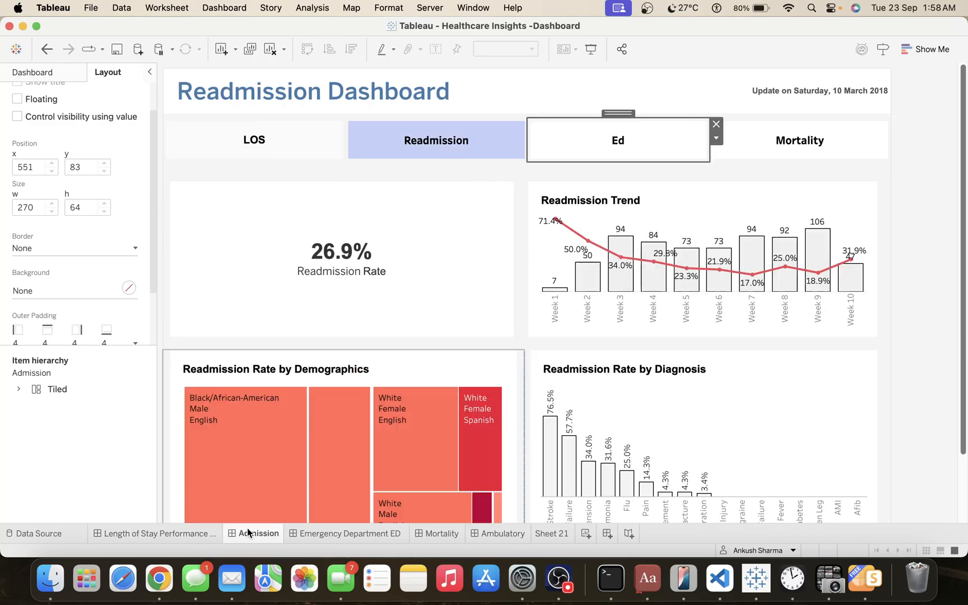
click(758, 142)
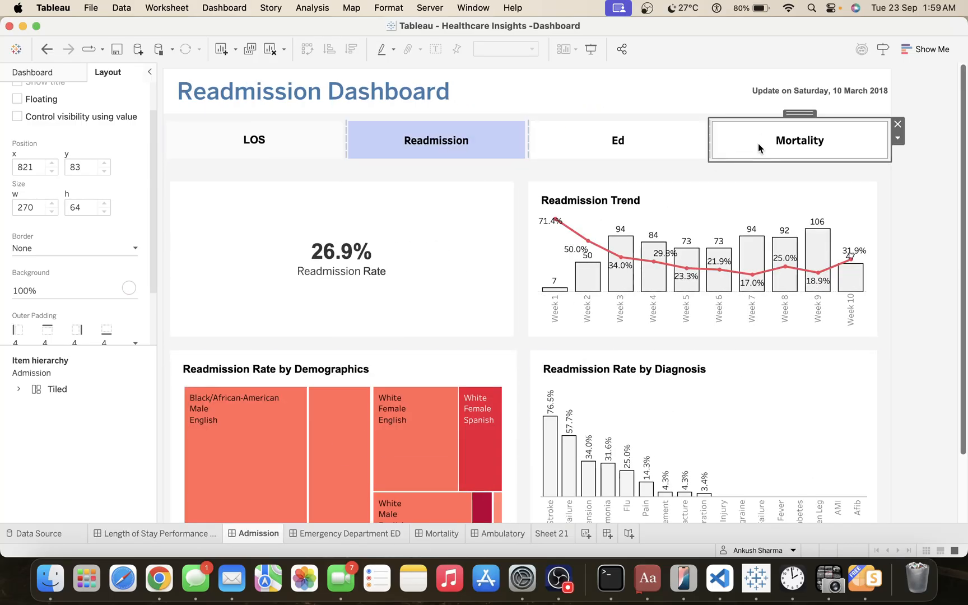
click(898, 137)
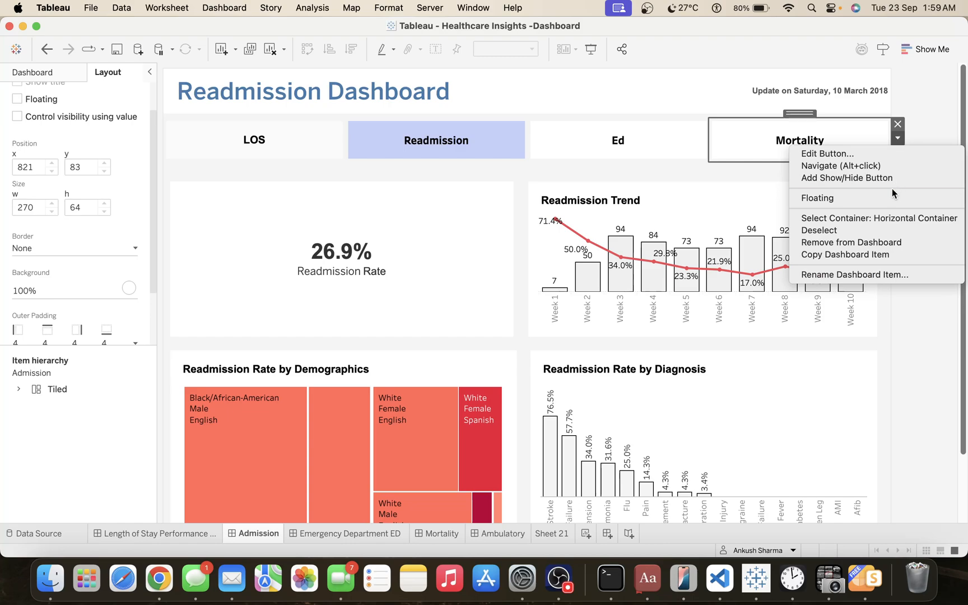
click(878, 255)
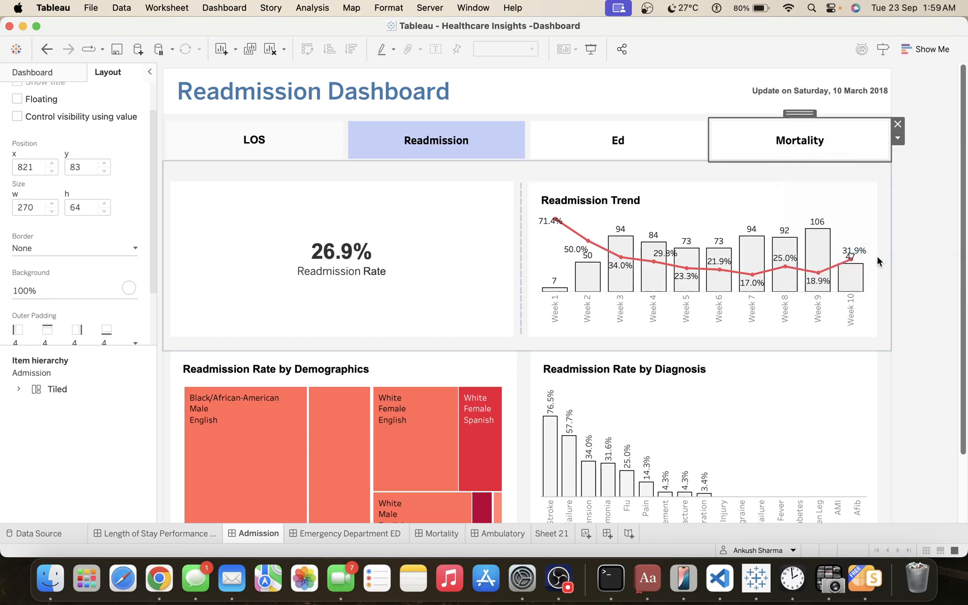
key(super+v)
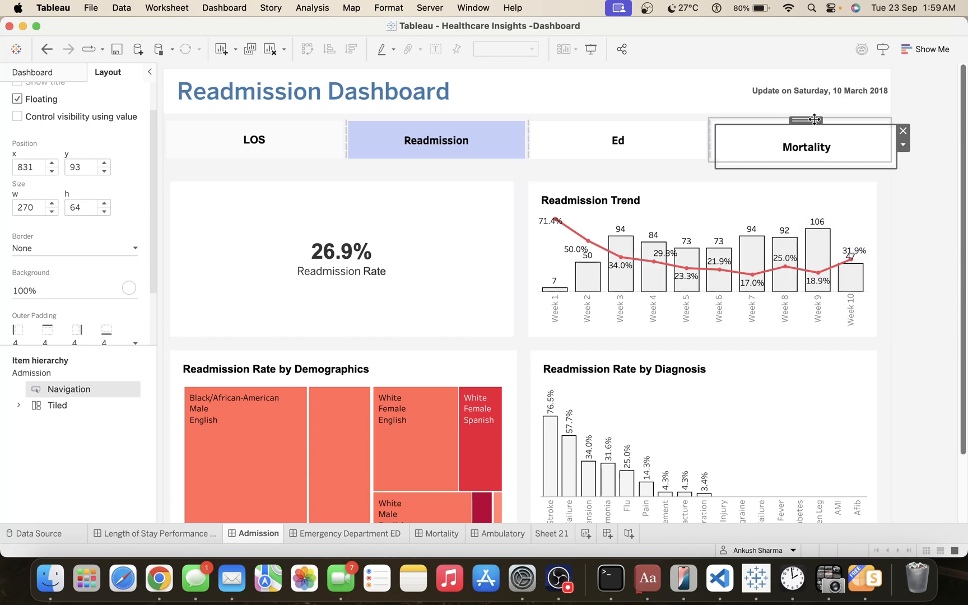
drag(814, 119, 713, 143)
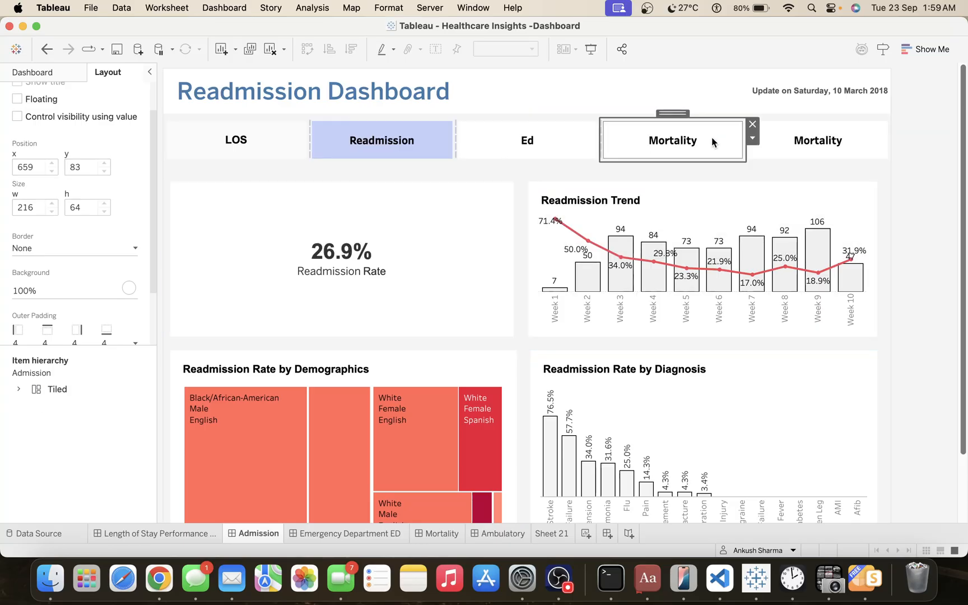
On the Admission dashboard, set the last Mortality button in the navigation row to navigate to Ambulatory.
click(824, 143)
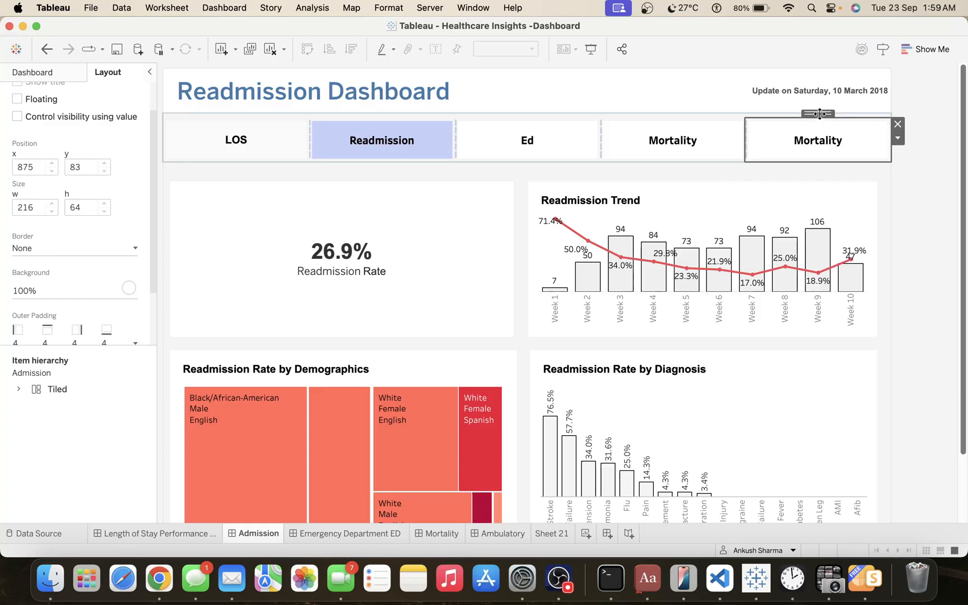
drag(818, 114, 605, 140)
click(812, 135)
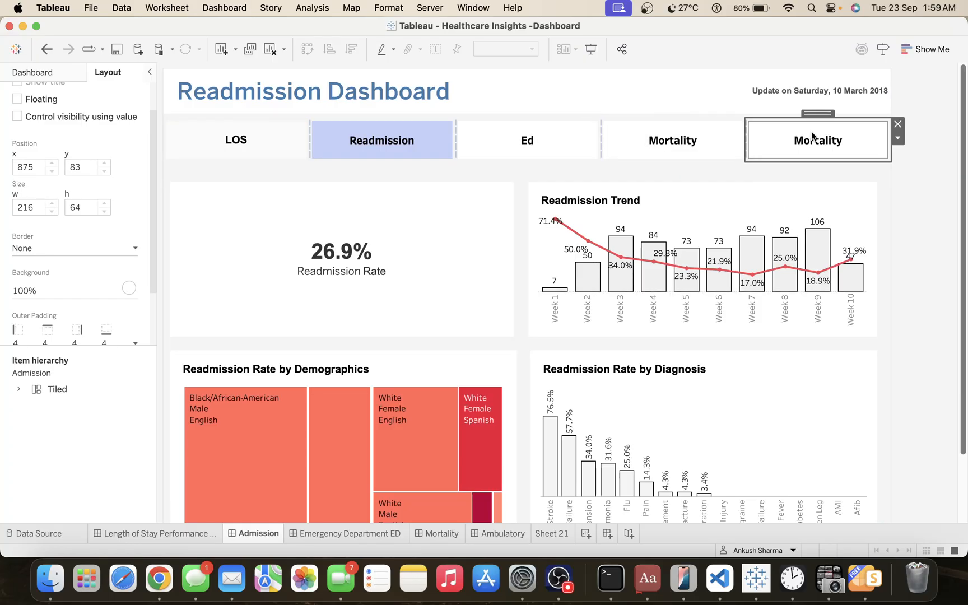
double_click(813, 135)
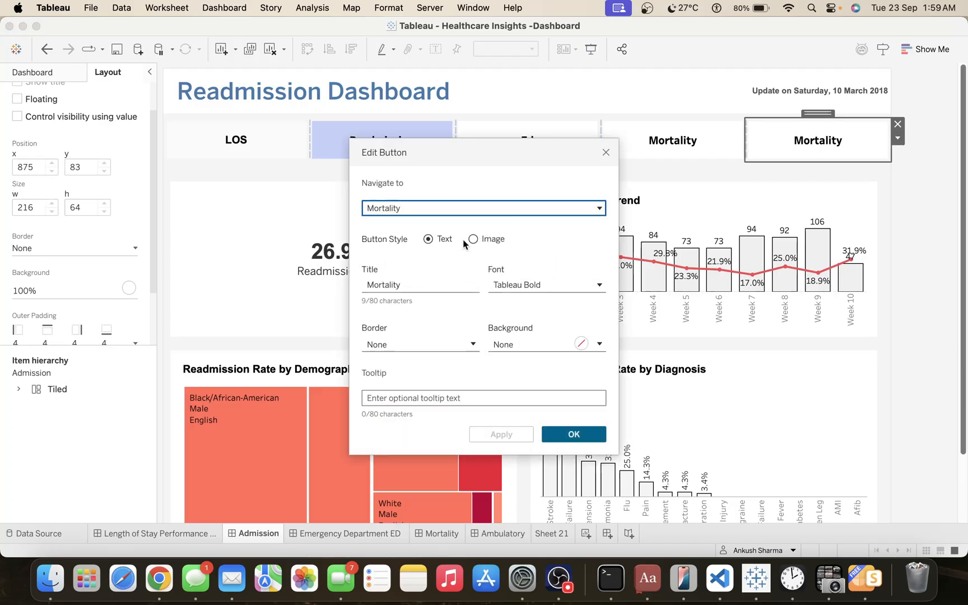
click(392, 209)
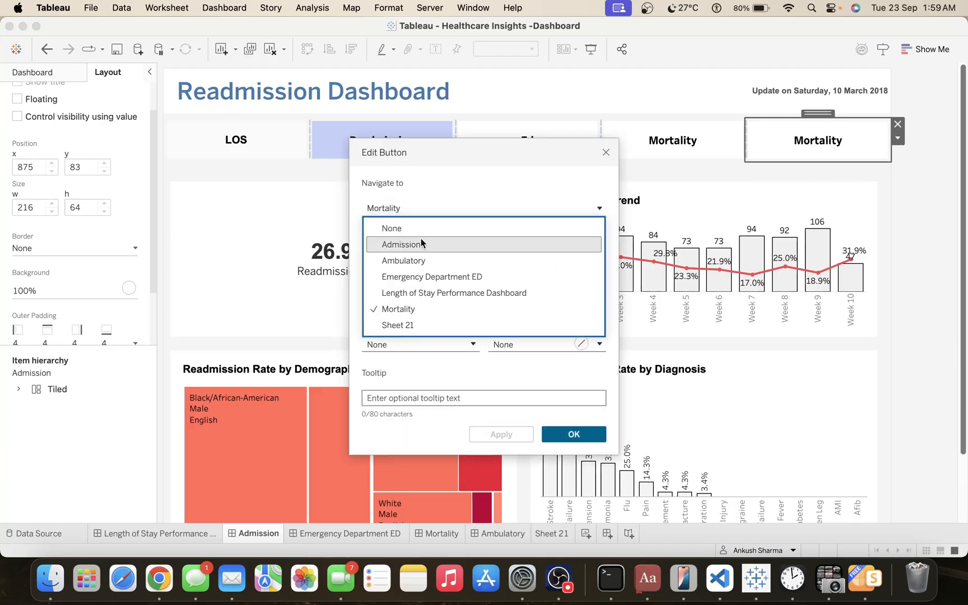
click(417, 261)
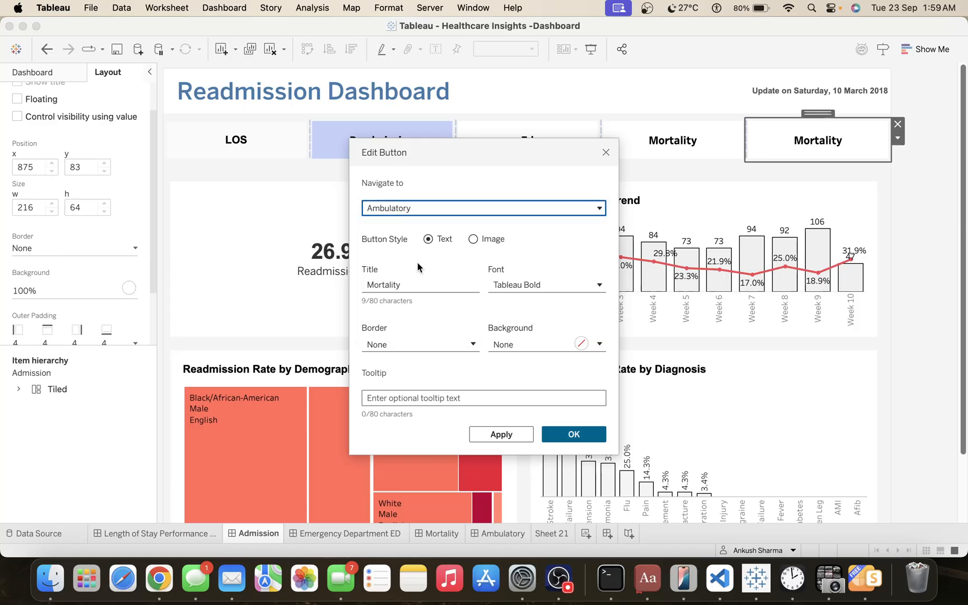
Change the Admission dashboard button's title to Ambulatory and accept the button settings.
double_click(419, 286)
text(Am)
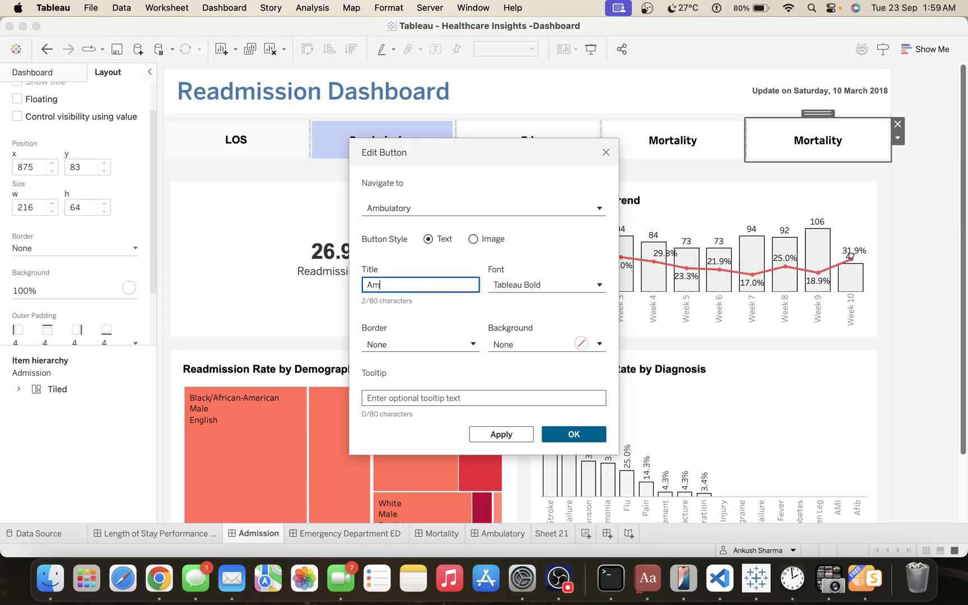
text(bulatory)
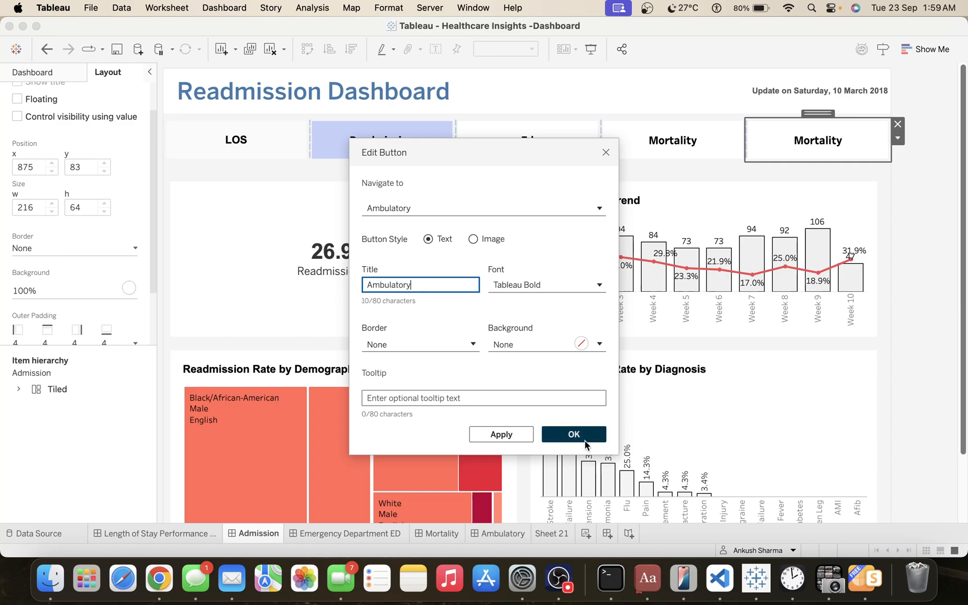
click(573, 434)
click(908, 232)
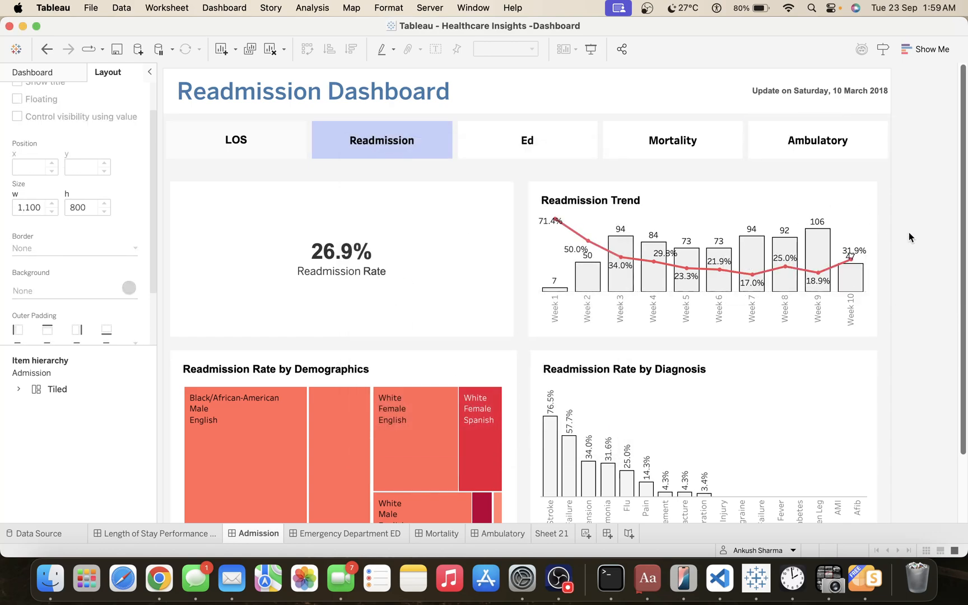
On the Emergency Department ED dashboard, duplicate the Mortality navigation button and dock the copy in the navigation row beside the original.
click(364, 534)
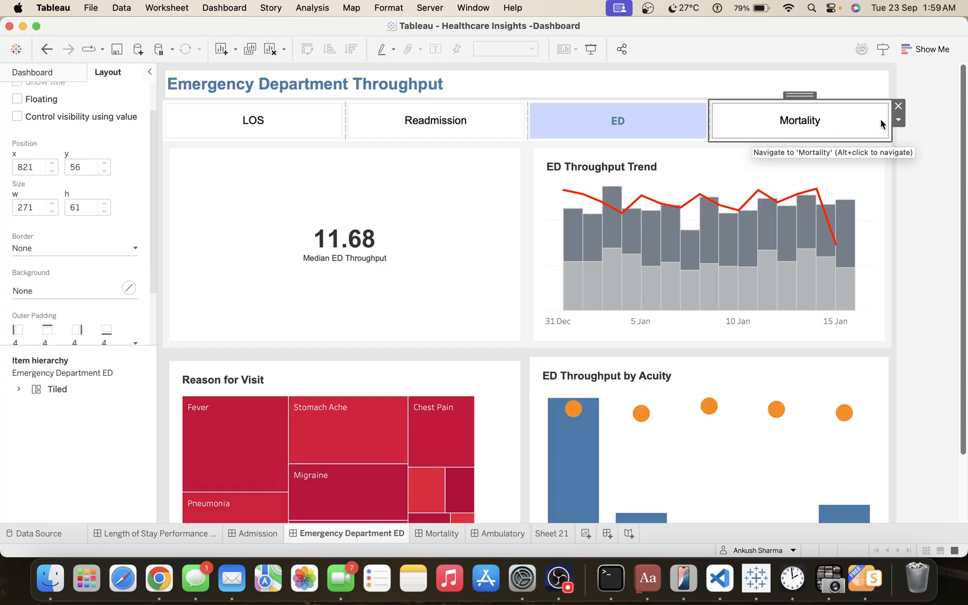
click(898, 120)
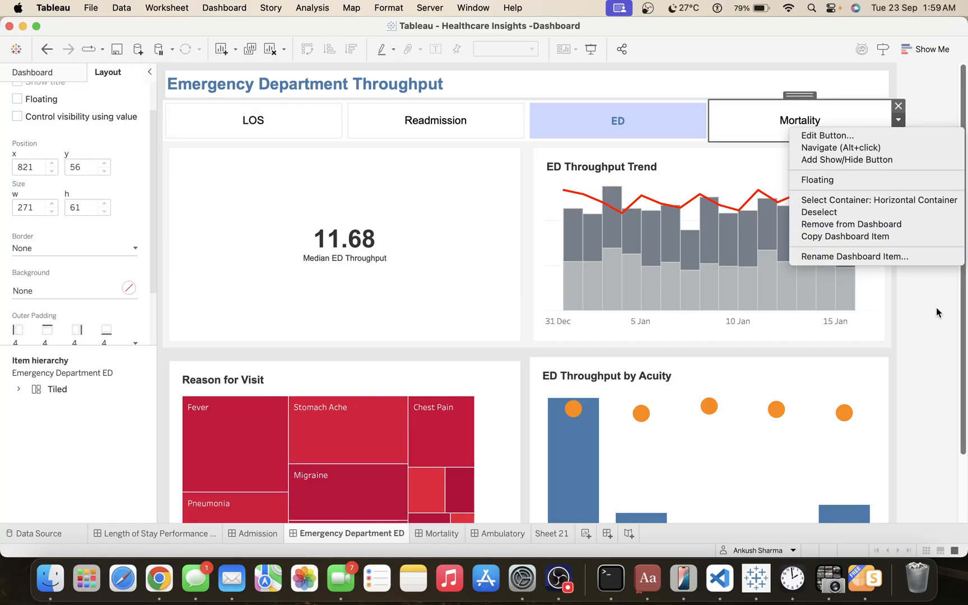
click(887, 241)
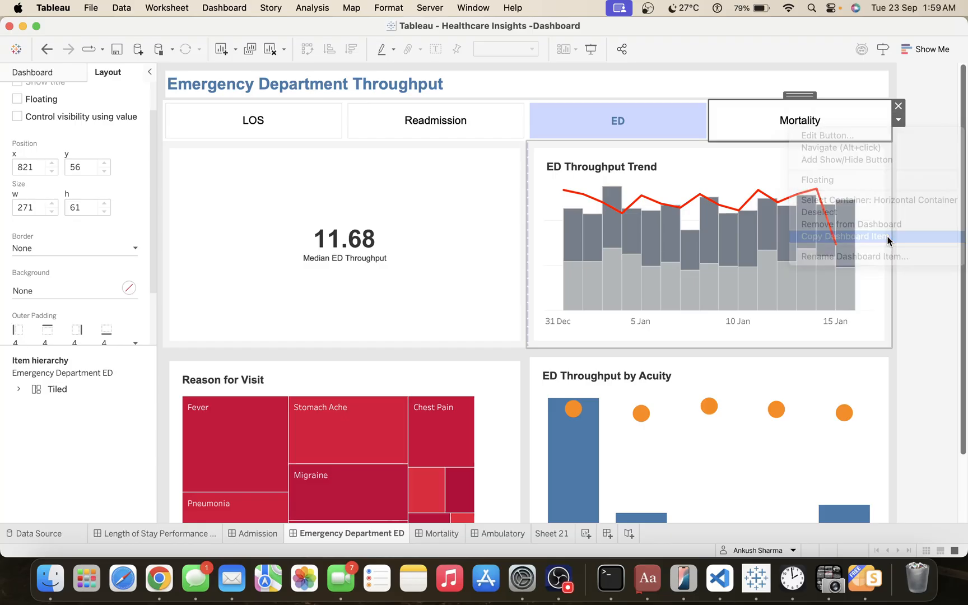
key(super+v)
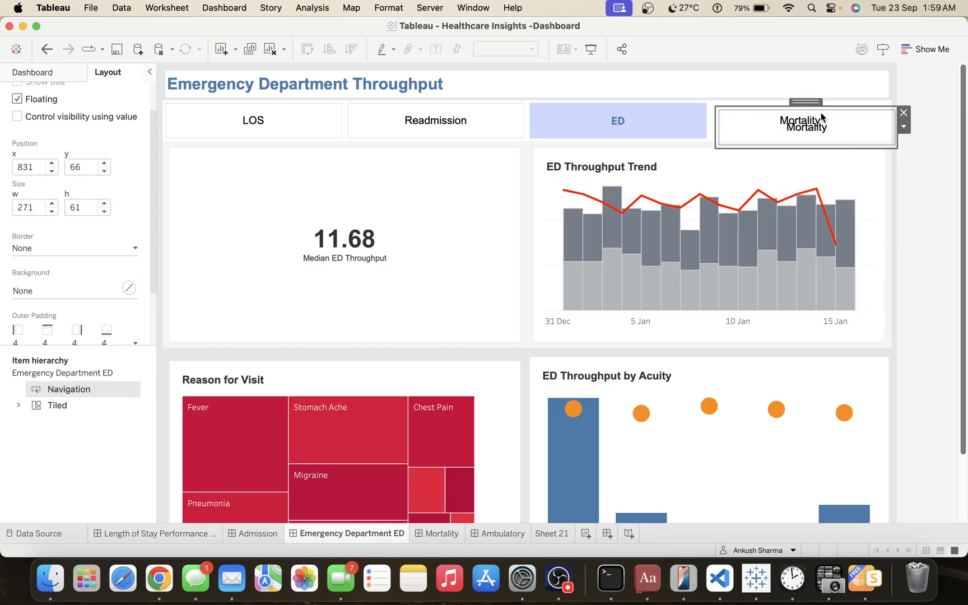
drag(815, 101, 704, 124)
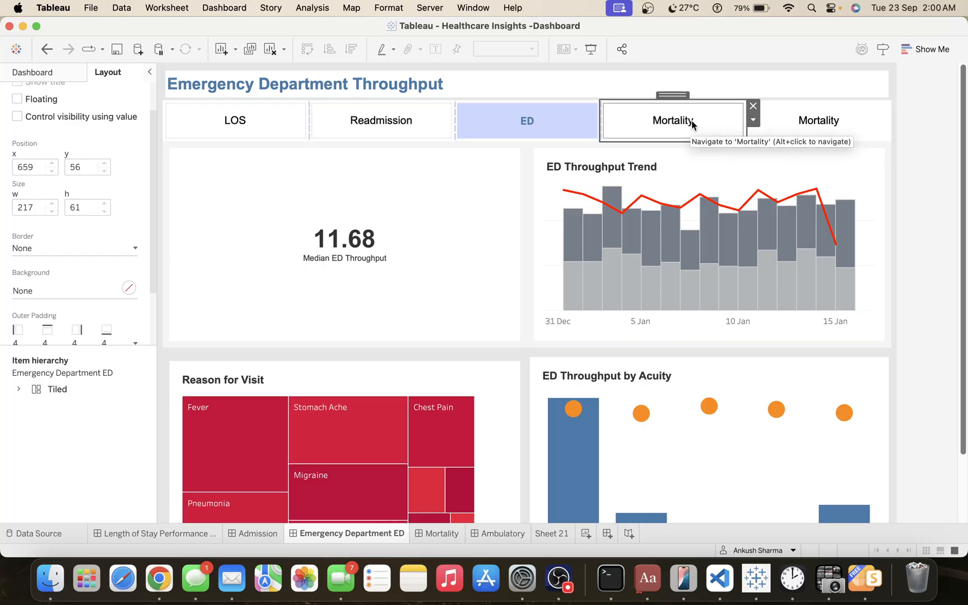
Set the last Mortality button on the Emergency Department ED dashboard to navigate to Ambulatory.
double_click(803, 128)
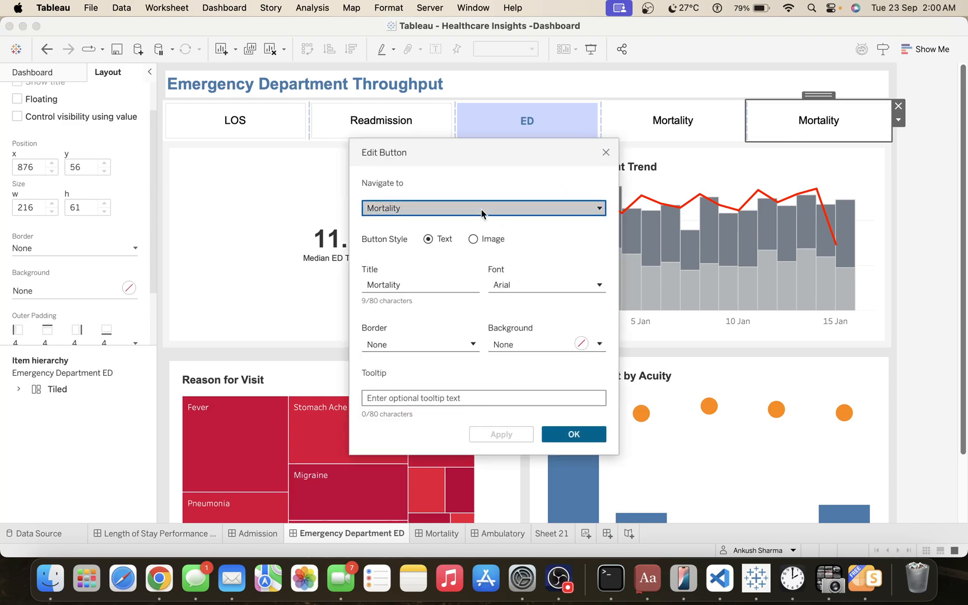
click(481, 209)
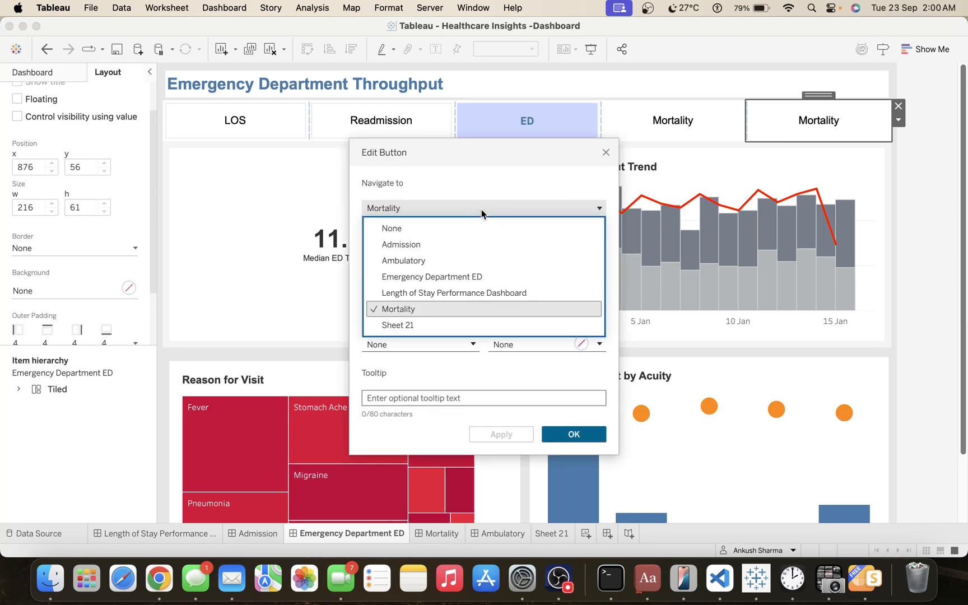
key(Up)
key(Up)
key(Up)
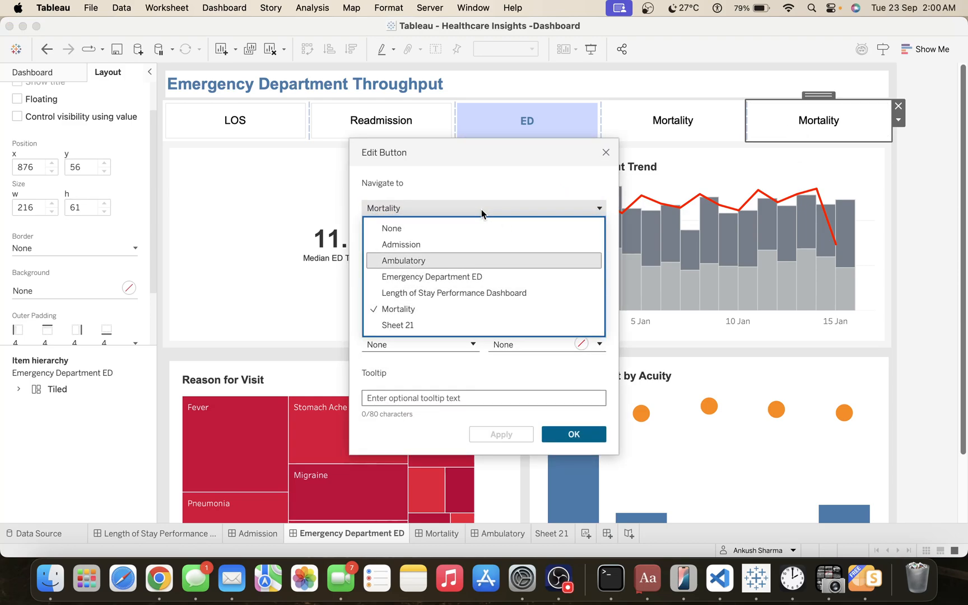
key(Return)
Change the Emergency Department ED button's title to Ambulatory and accept the button settings.
double_click(440, 280)
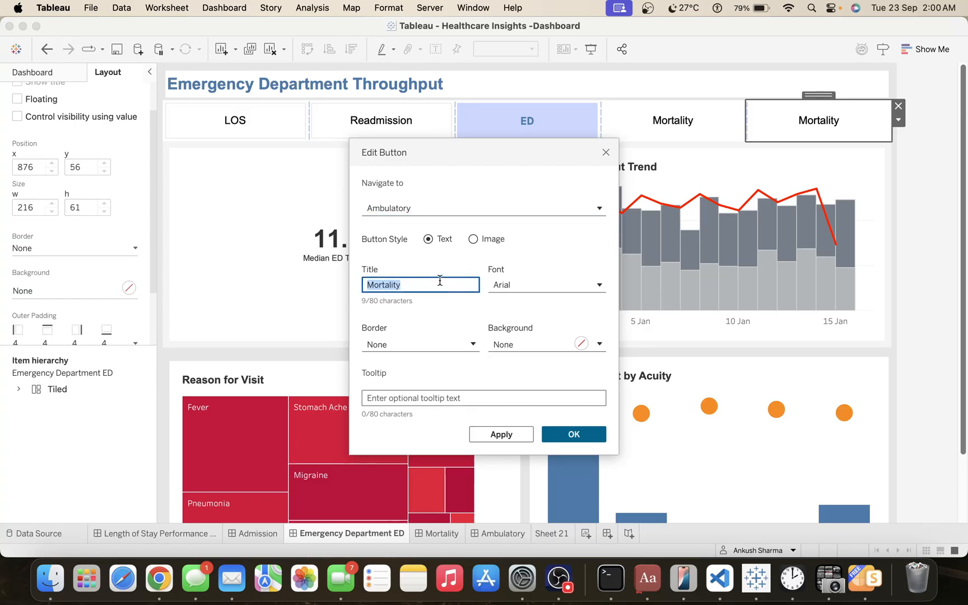
text(M)
key(BackSpace)
text(m)
key(BackSpace)
text(ooA)
key(BackSpace)
key(BackSpace)
key(BackSpace)
text(Ambulatory)
click(556, 433)
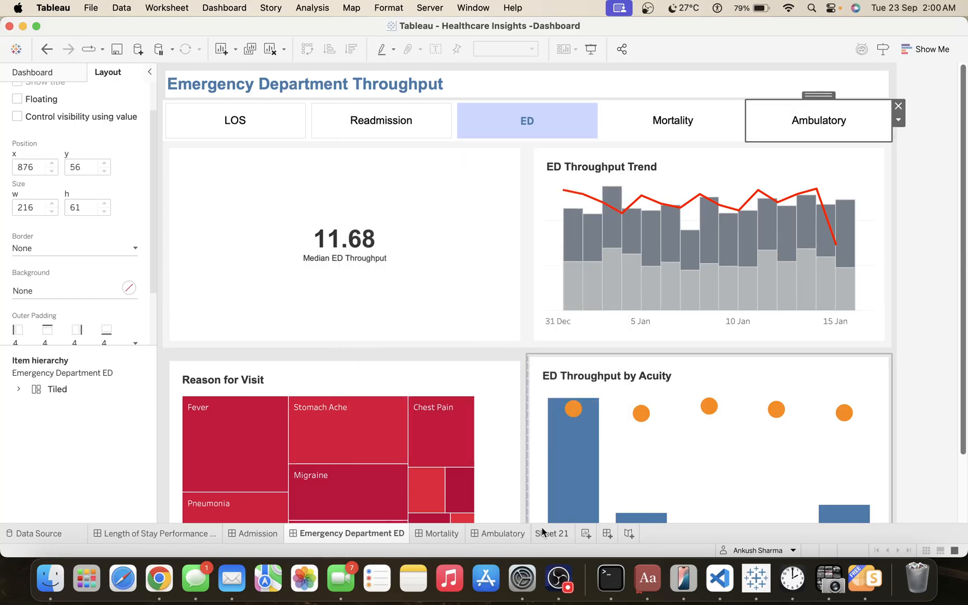
On the Mortality dashboard, set the last navigation button to navigate to Ambulatory and replace its title with A.
click(435, 535)
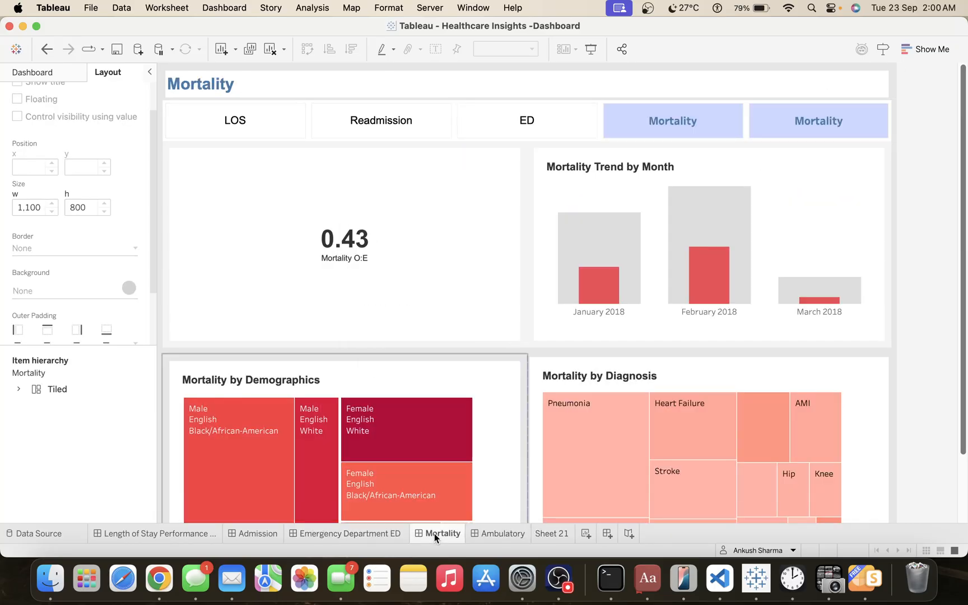
click(797, 116)
double_click(797, 116)
click(464, 201)
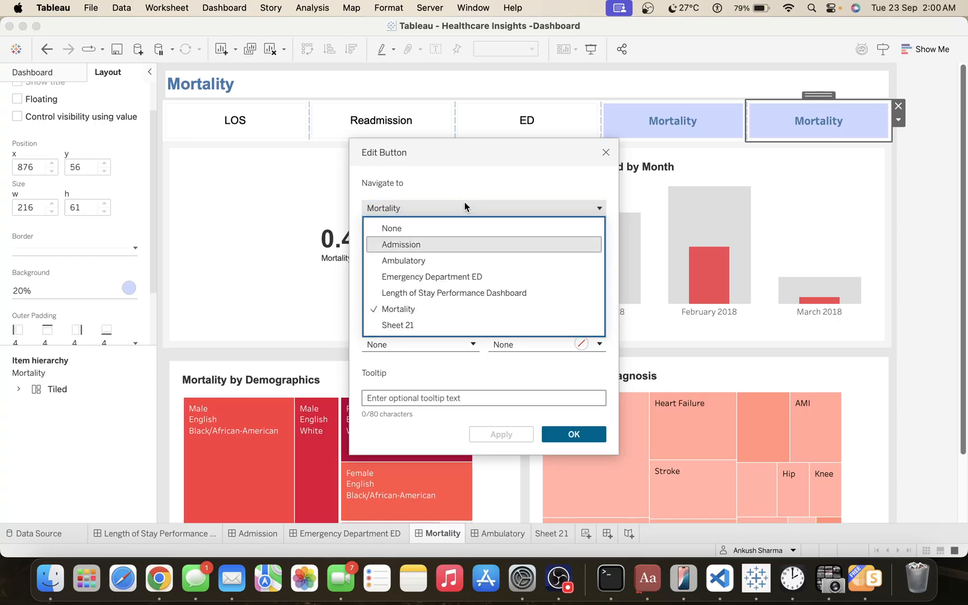
key(Return)
click(438, 287)
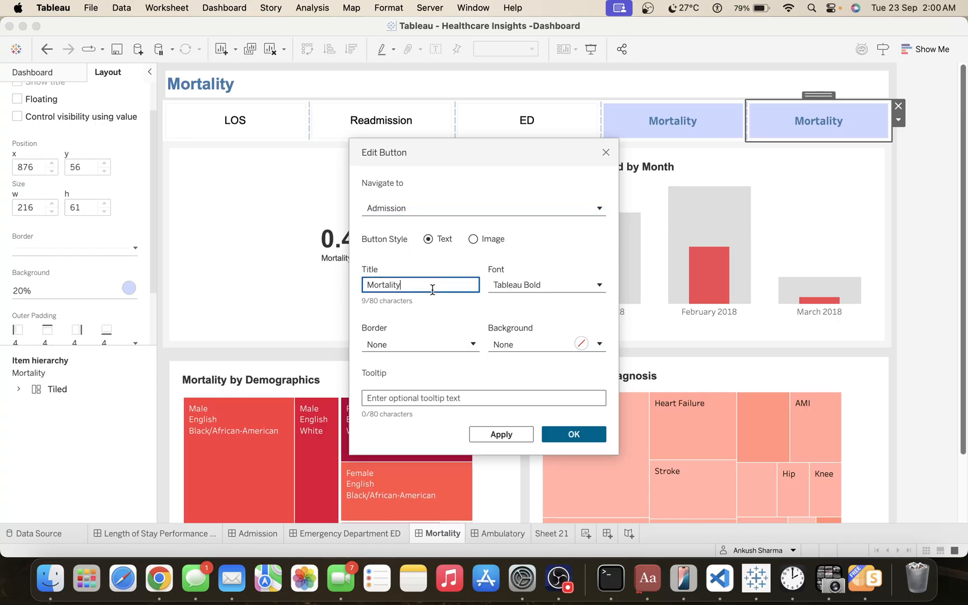
double_click(432, 290)
text(A)
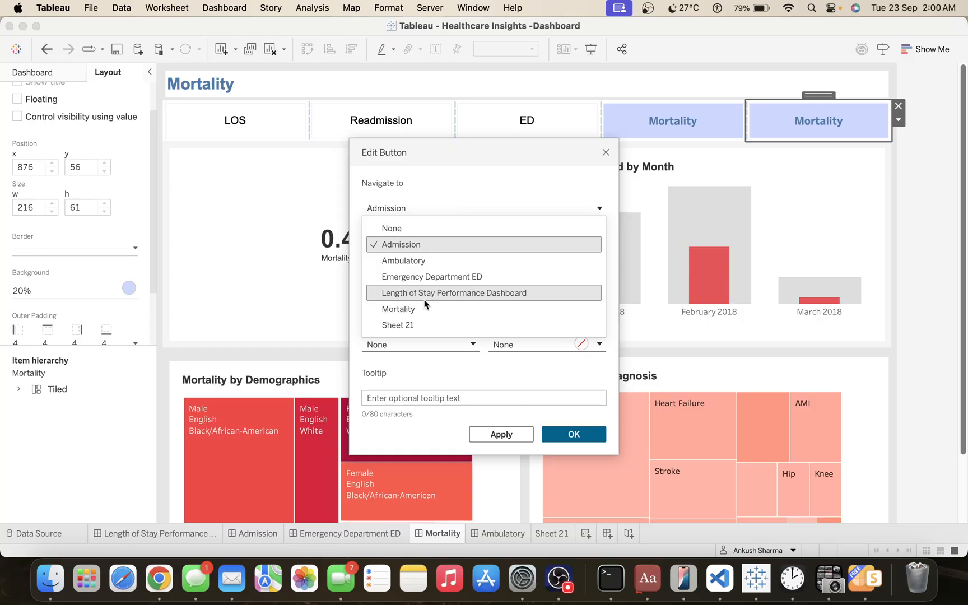
click(407, 260)
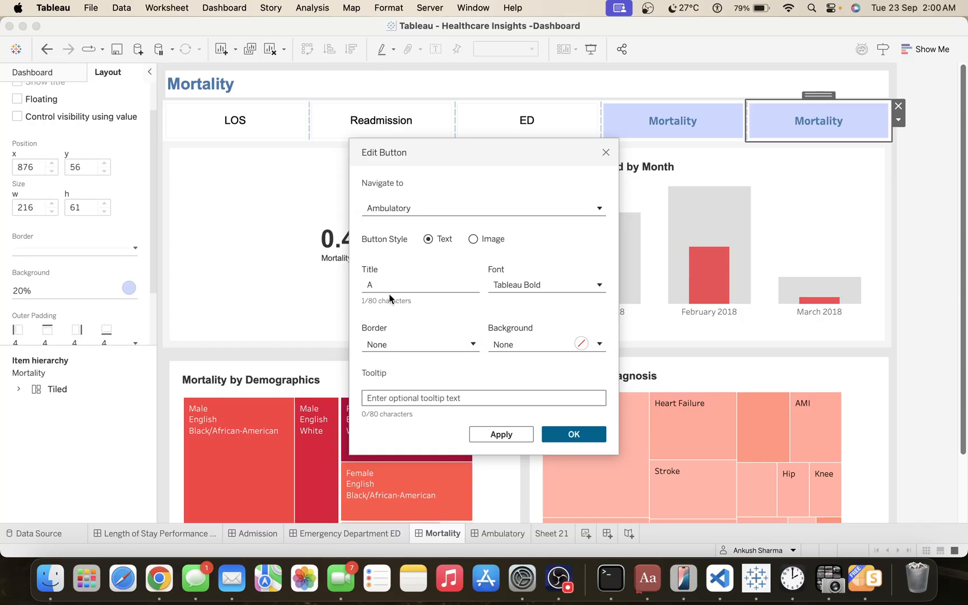
Complete the Mortality dashboard button's title as Ambulatory and accept the button settings.
click(392, 286)
text(m)
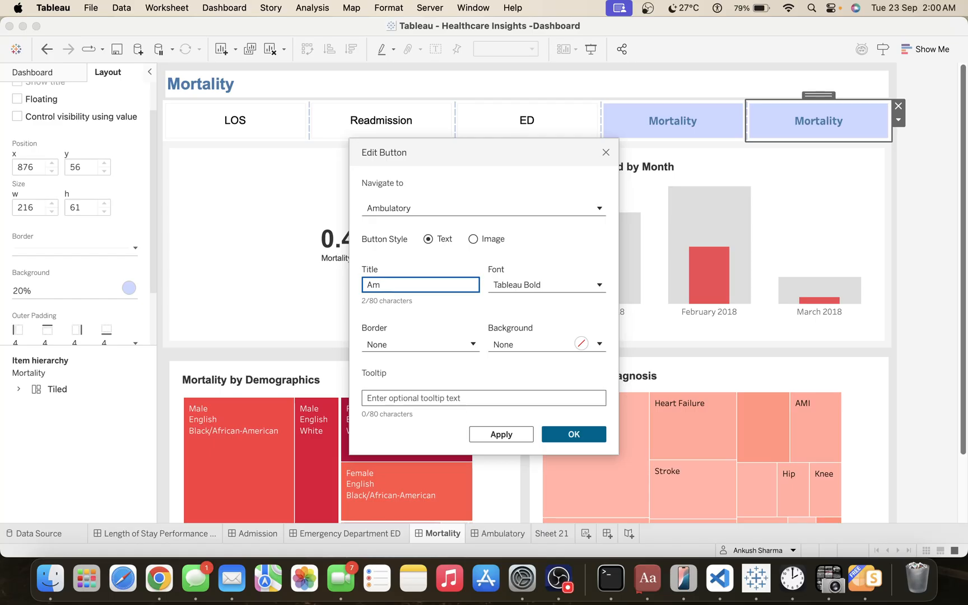
text(bulao)
key(BackSpace)
text(l)
key(BackSpace)
text(tory)
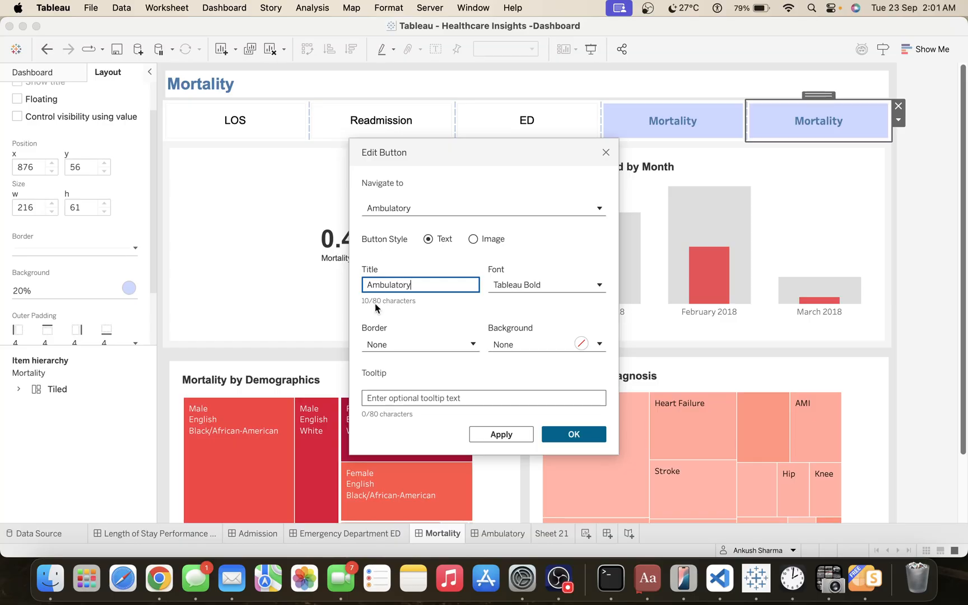
click(569, 435)
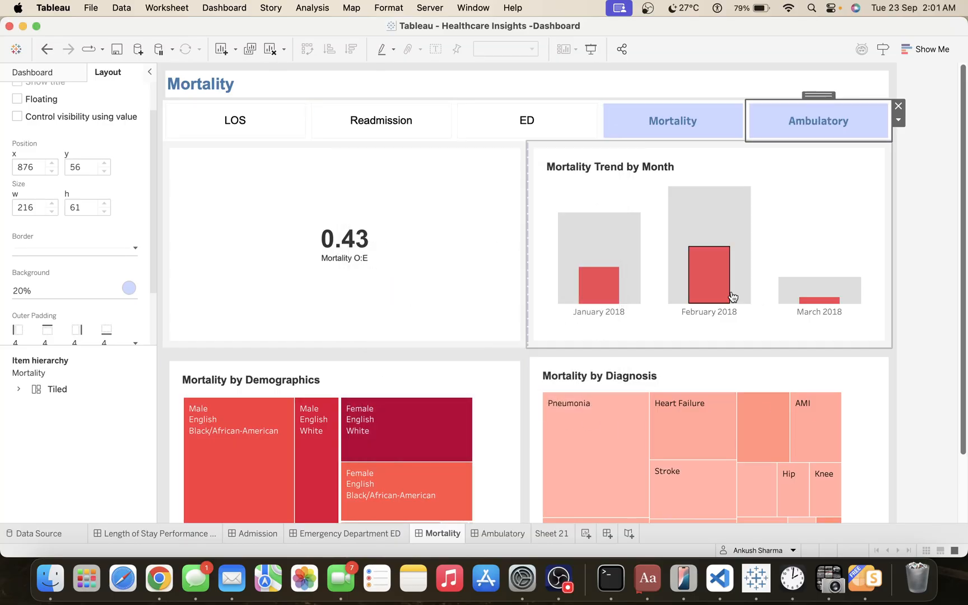
Set the background of the Mortality dashboard's Ambulatory button to None.
double_click(793, 124)
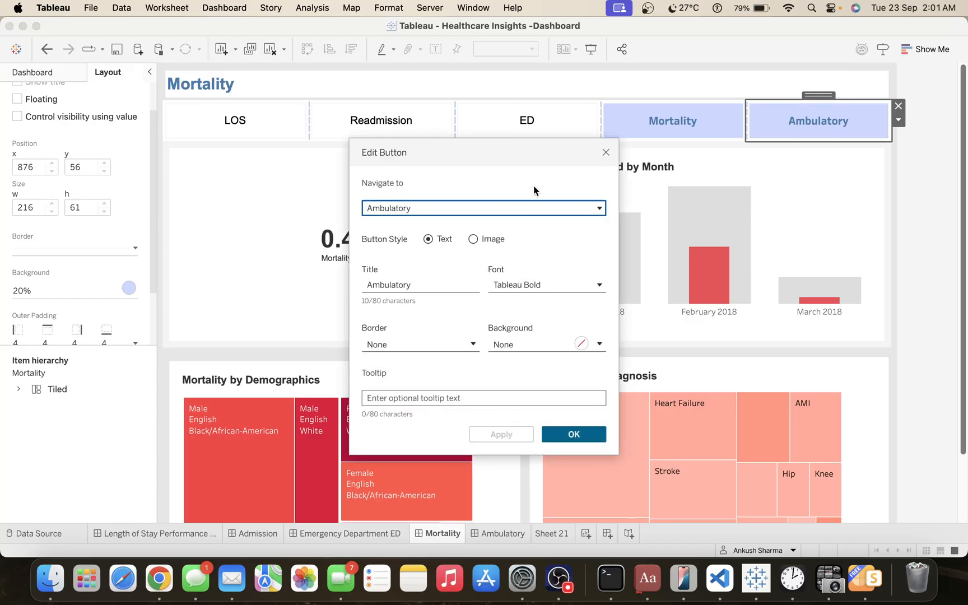
click(606, 152)
click(62, 294)
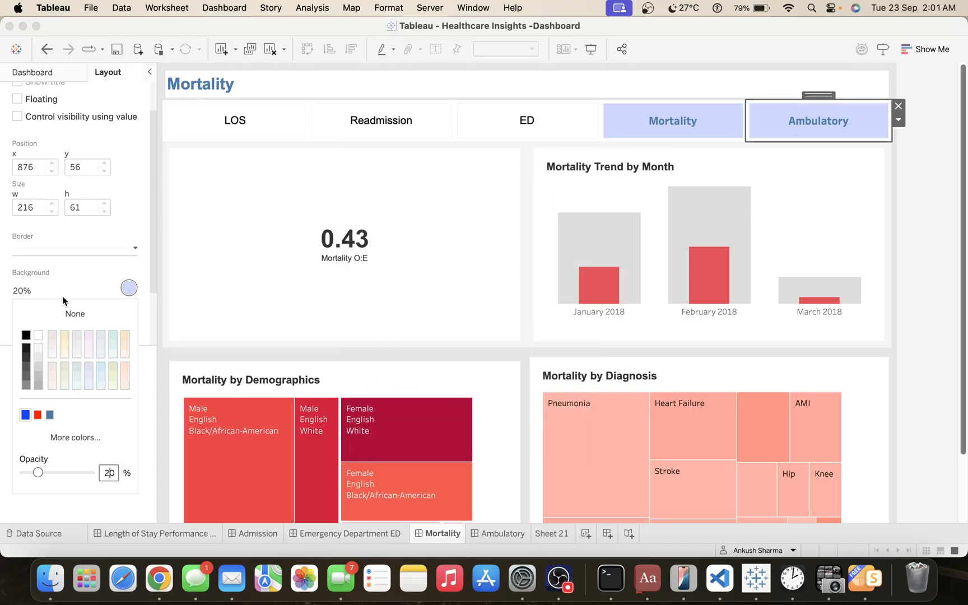
click(59, 314)
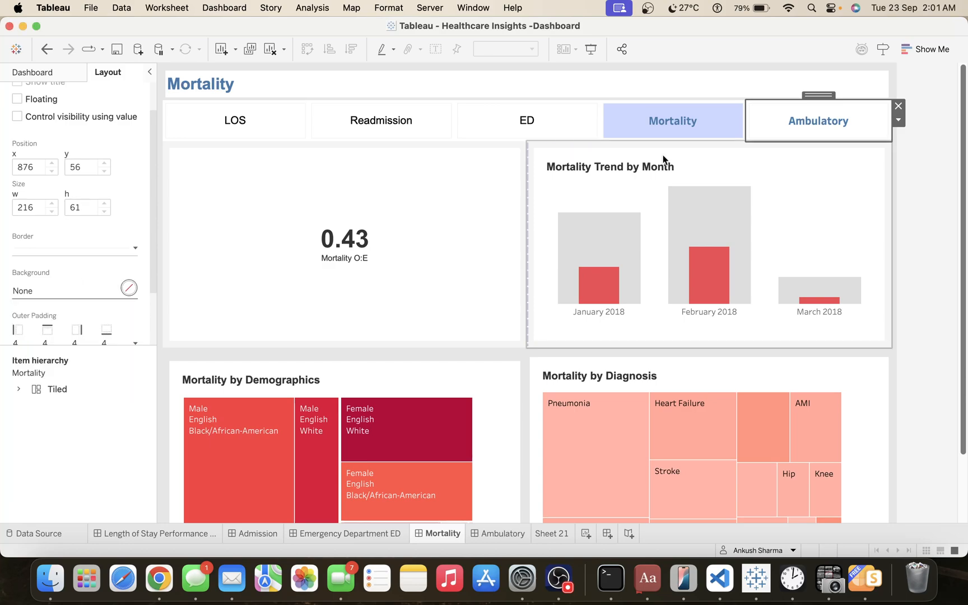
Change the Ambulatory button's font color to dark gray, accept the settings, and open the Ambulatory dashboard.
click(896, 120)
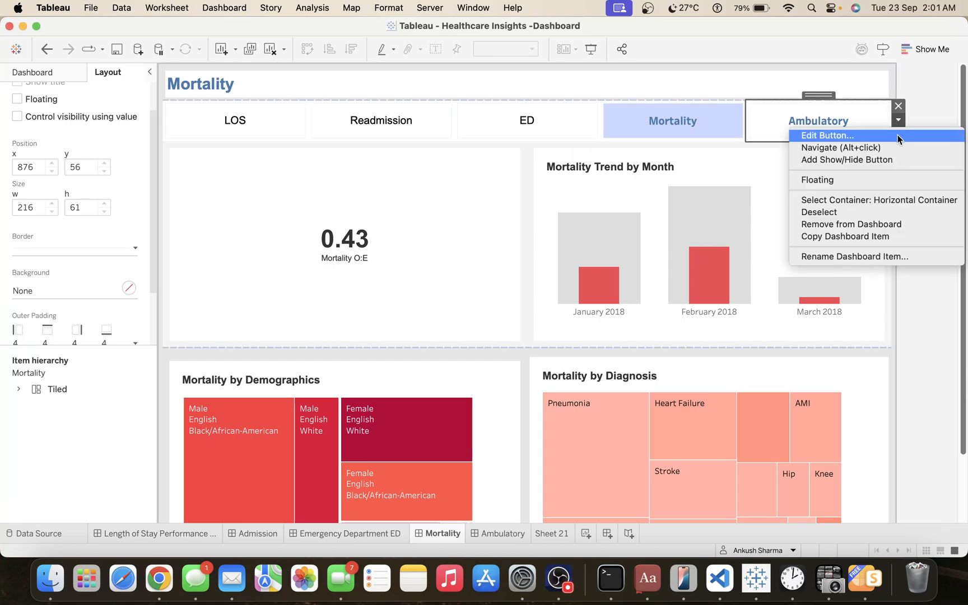
click(897, 134)
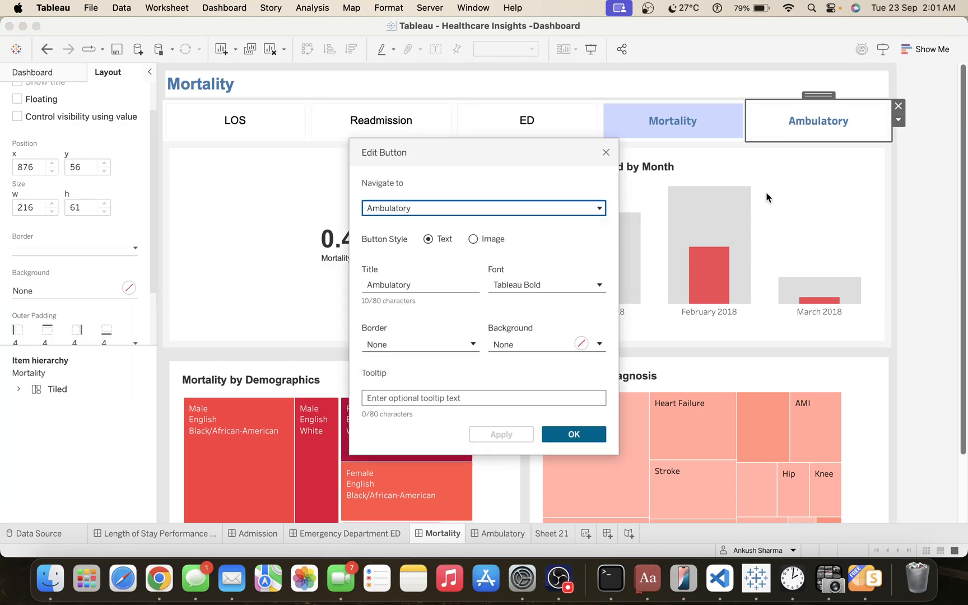
click(513, 289)
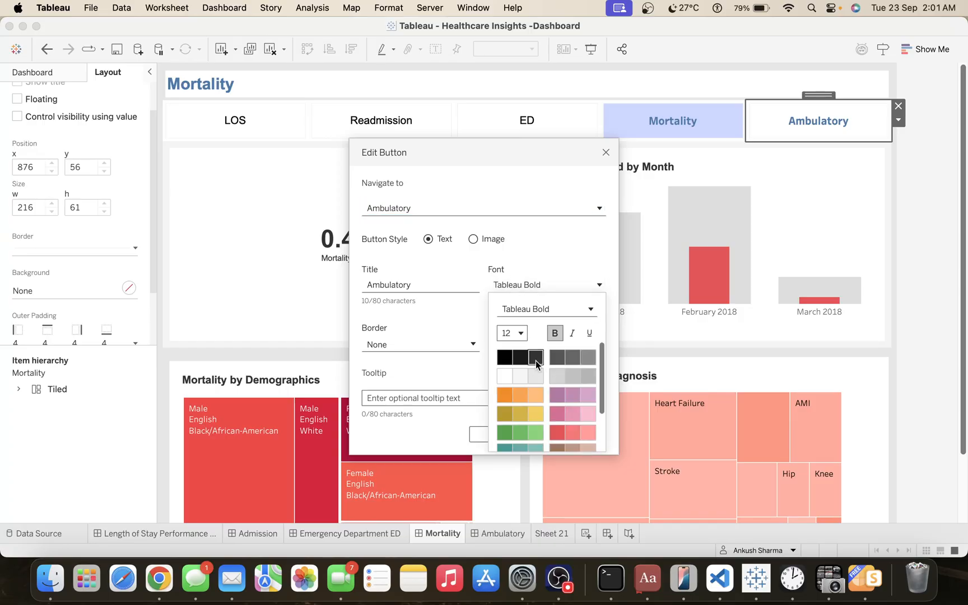
click(456, 315)
click(500, 434)
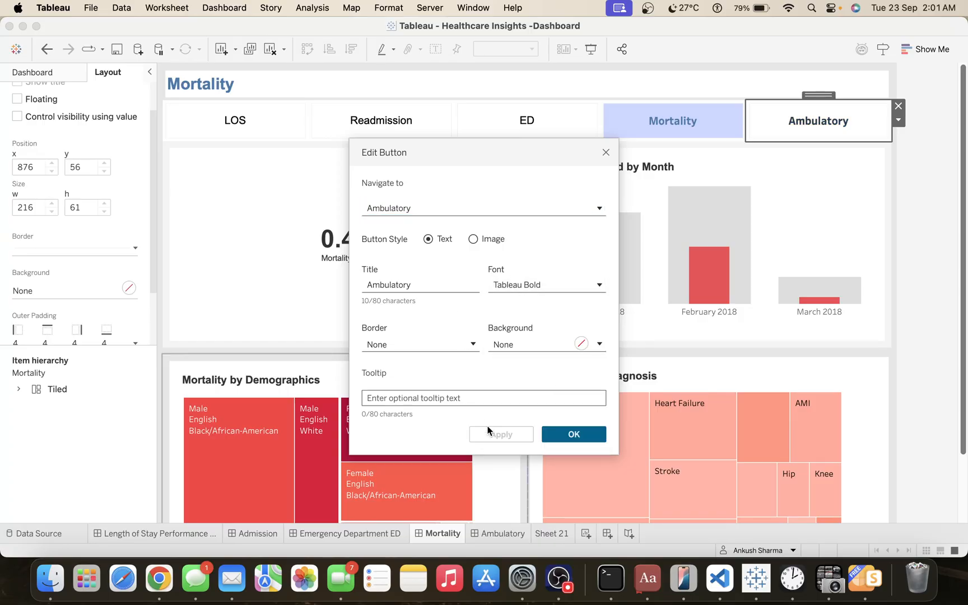
click(574, 434)
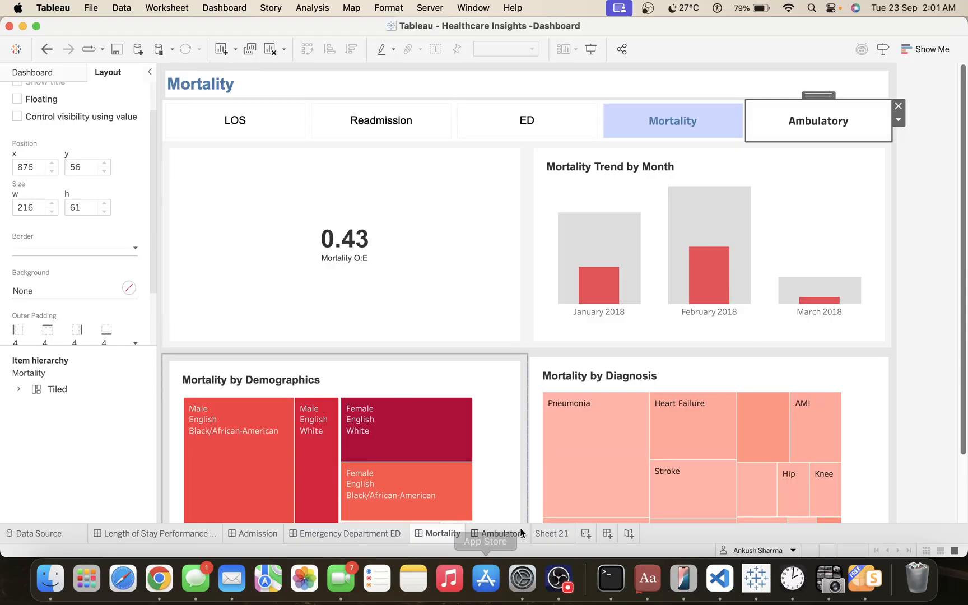
click(502, 533)
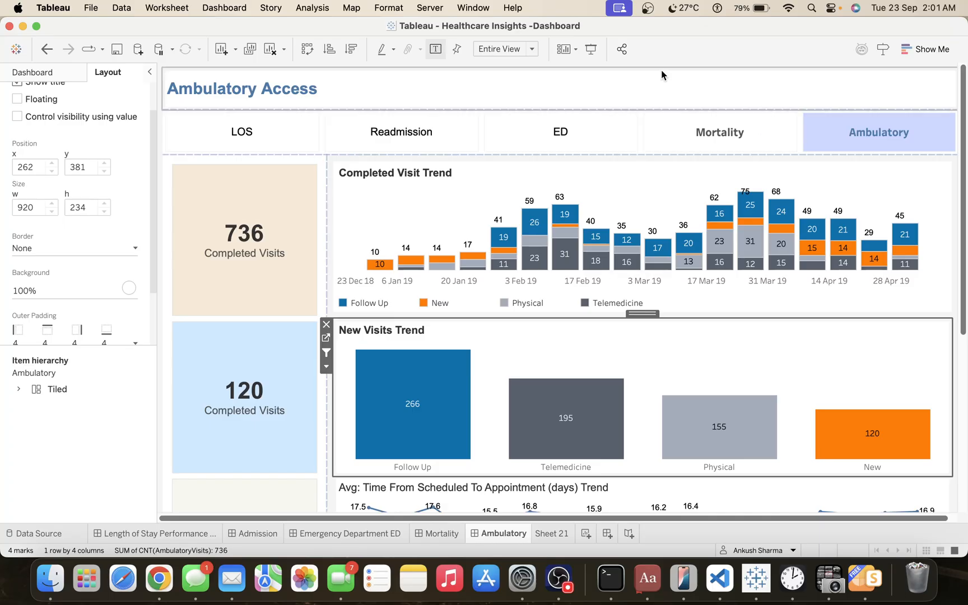
Check the LOS, Readmission, ED, Mortality and Ambulatory navigation buttons in presentation mode and review the full Ambulatory Access dashboard.
click(590, 48)
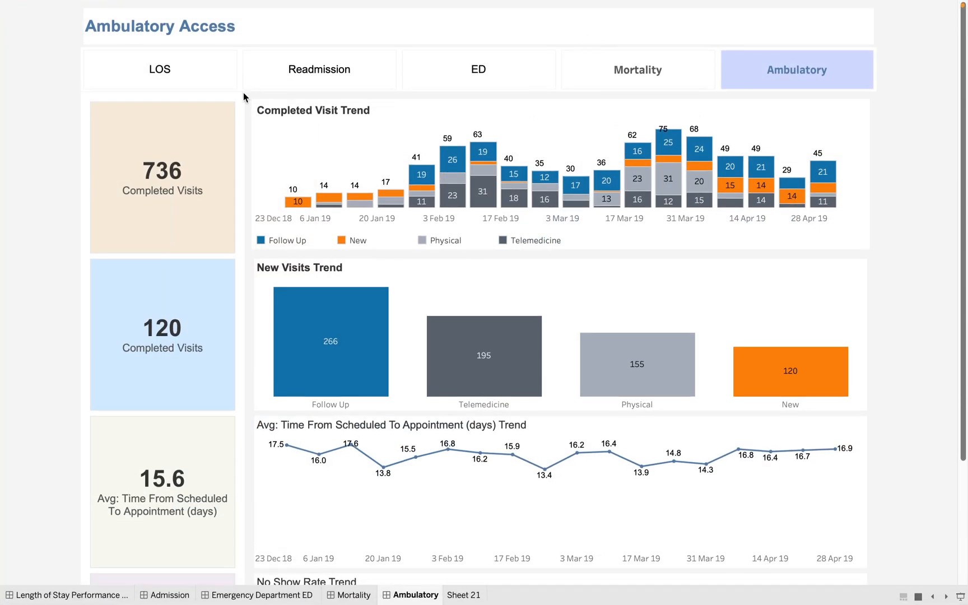
click(180, 69)
click(324, 112)
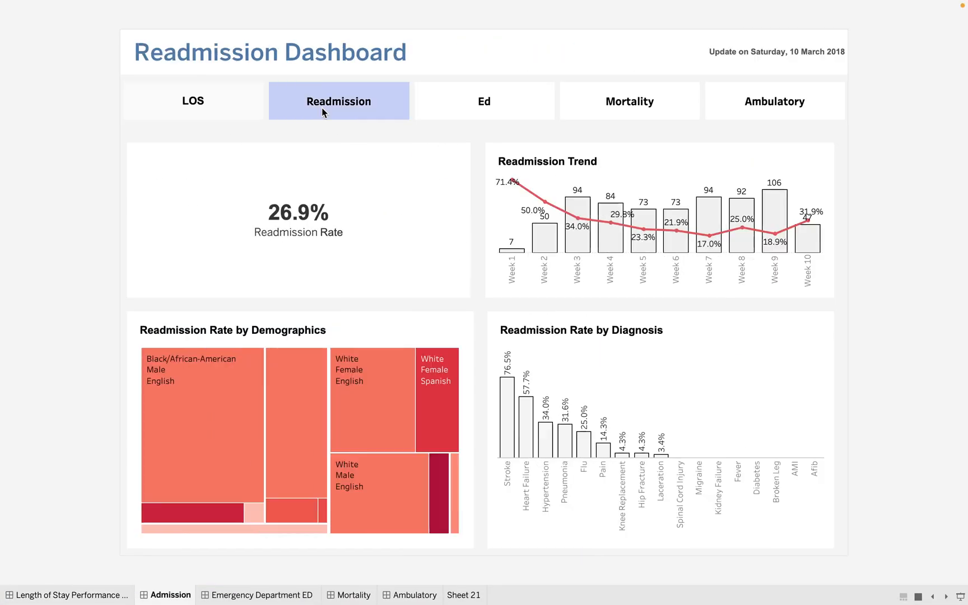
click(481, 115)
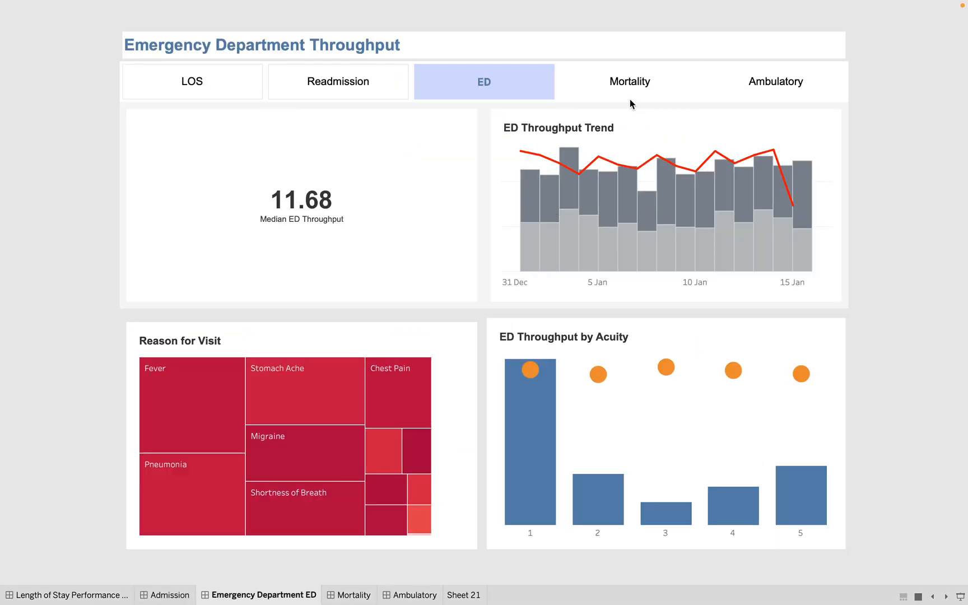
click(628, 88)
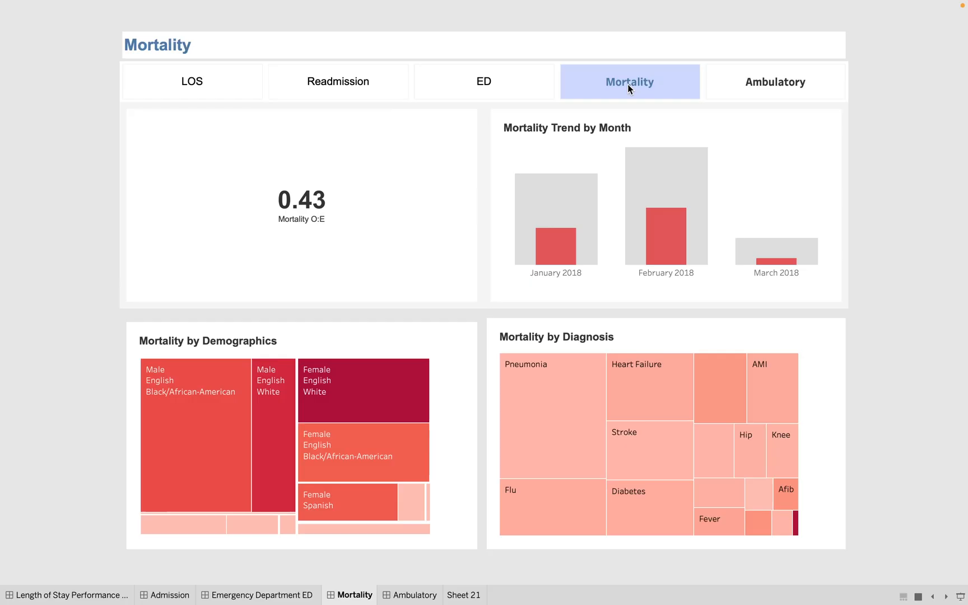
click(767, 84)
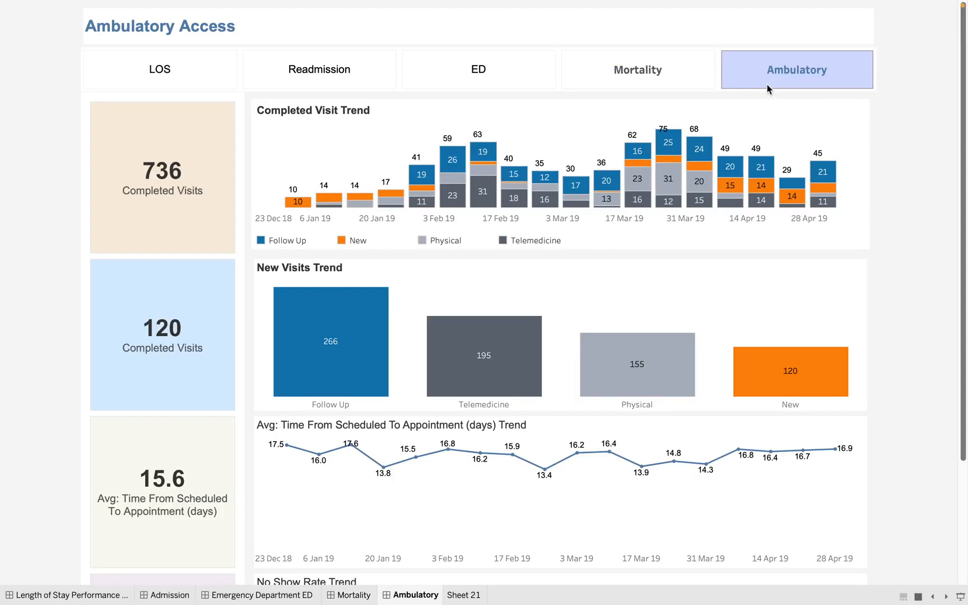
scroll(865, 224, down, 3)
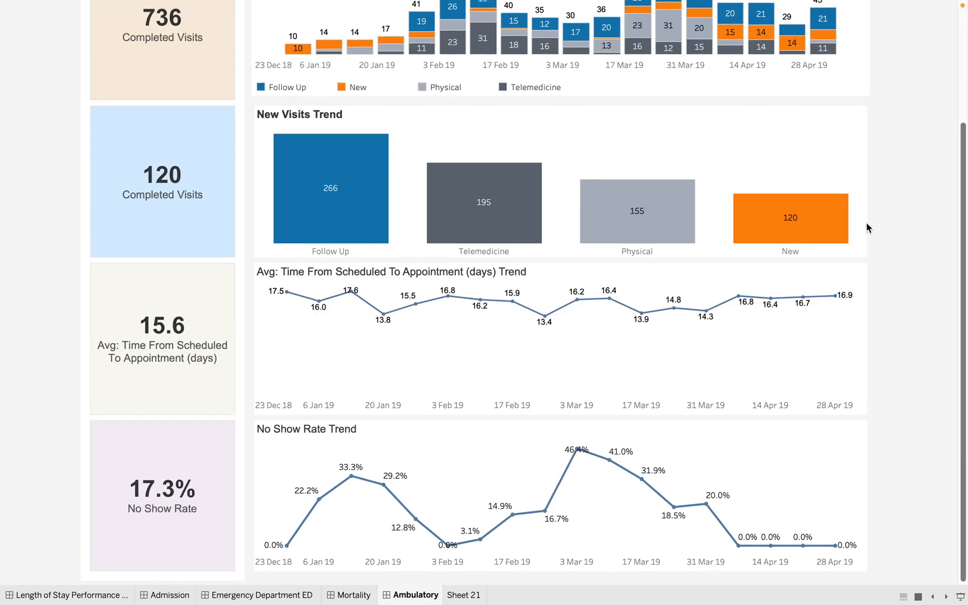
scroll(867, 224, up, 3)
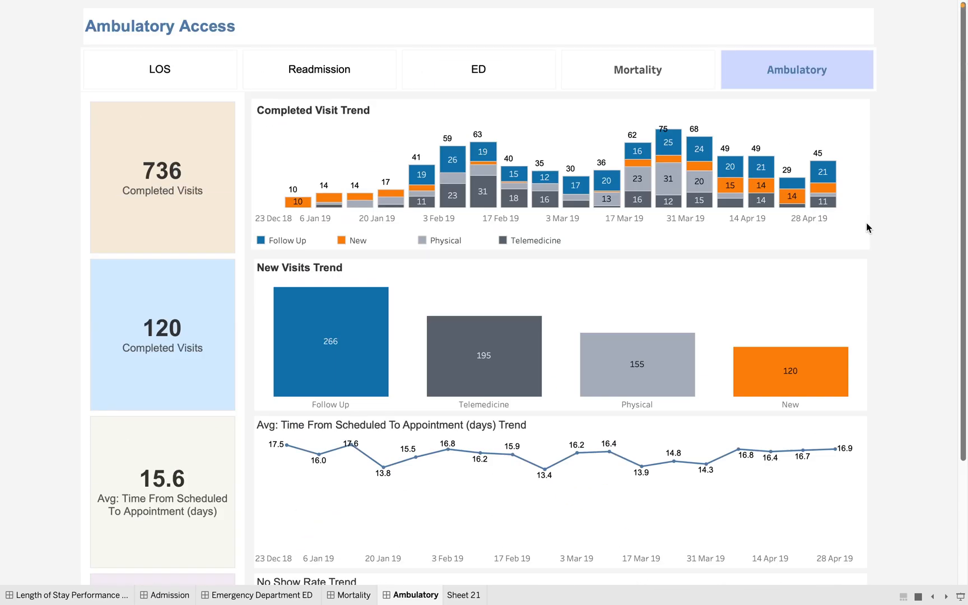
key(Escape)
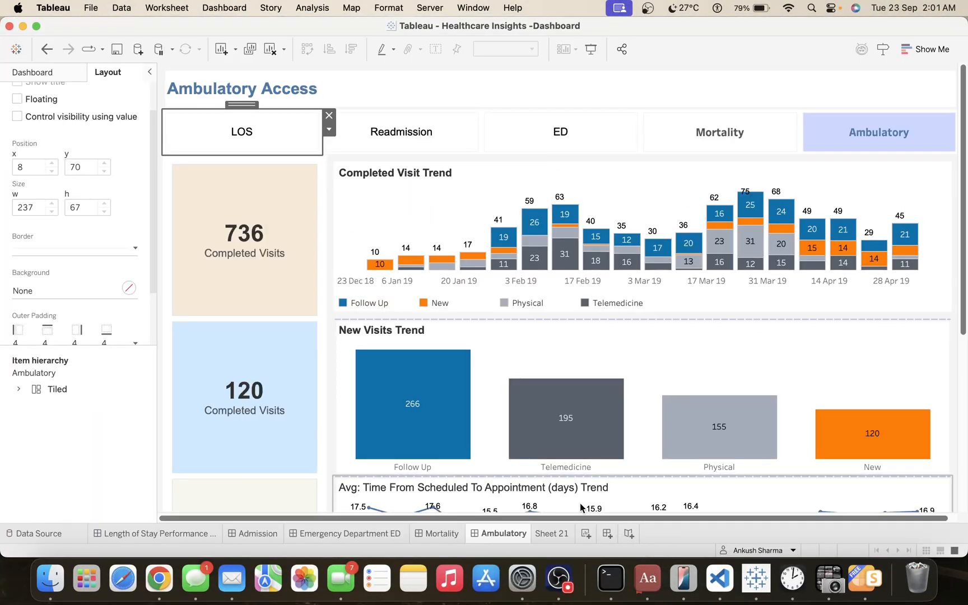
Delete the empty worksheet Sheet 21 from the workbook.
click(556, 532)
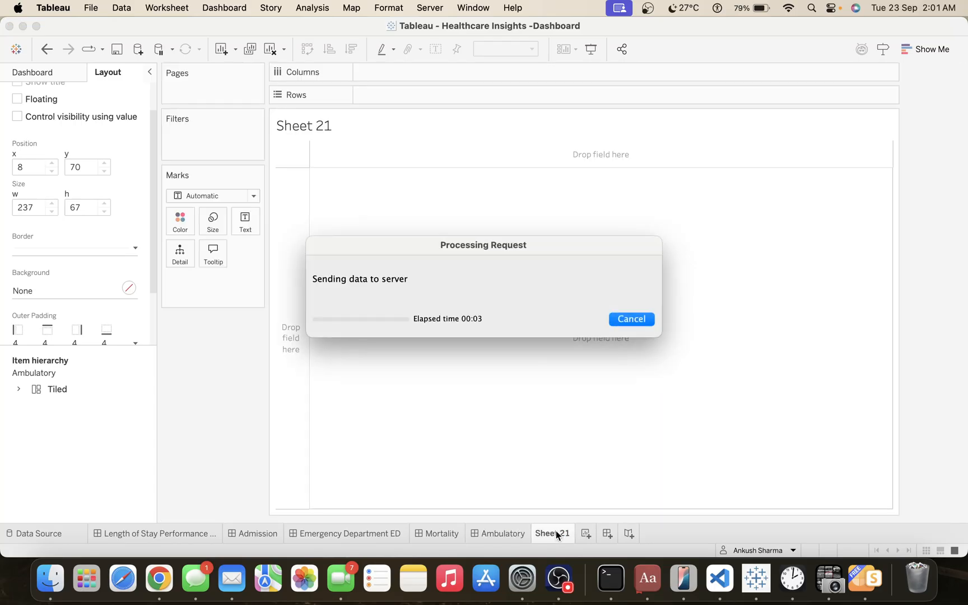
right_click(548, 534)
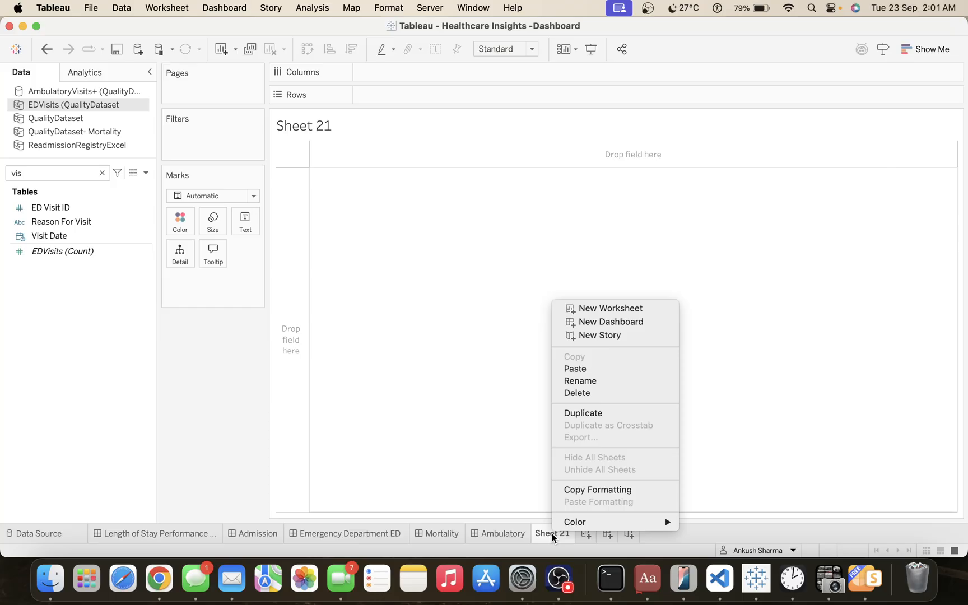
click(586, 394)
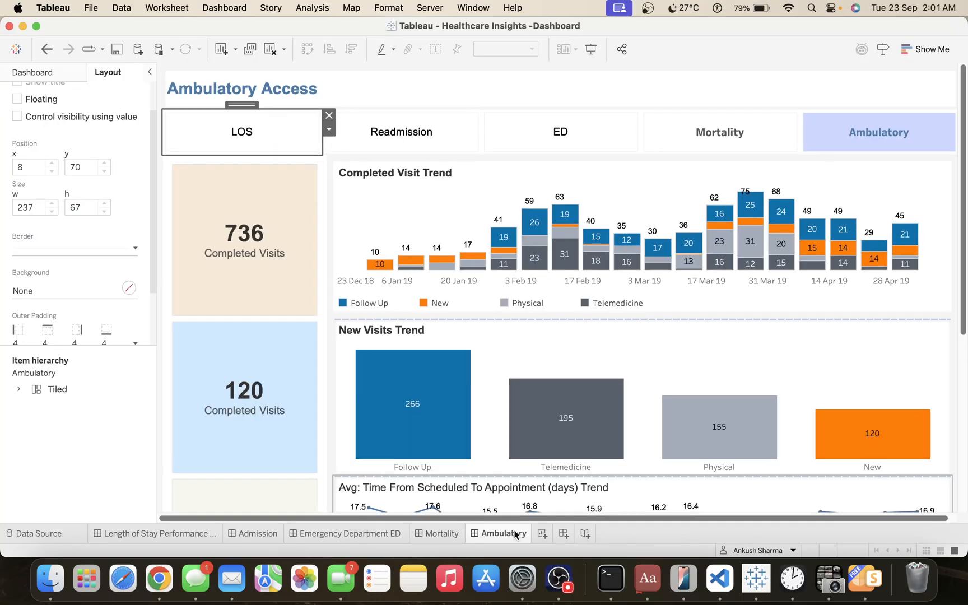
Switch the AmbulatoryVisits+ (QualityDataset (1)) data source from a live connection to an extract and return to the Ambulatory dashboard.
click(77, 536)
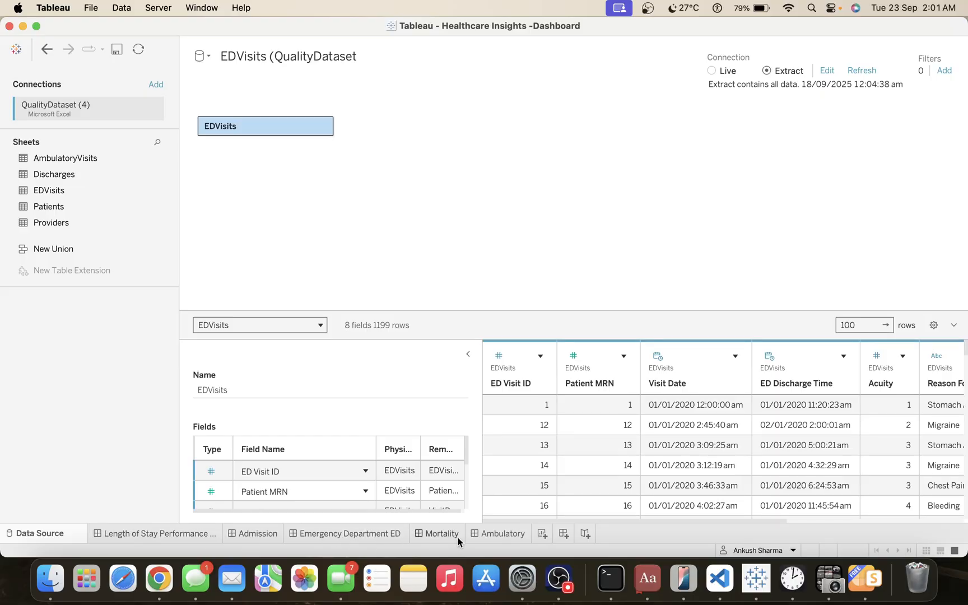
click(492, 537)
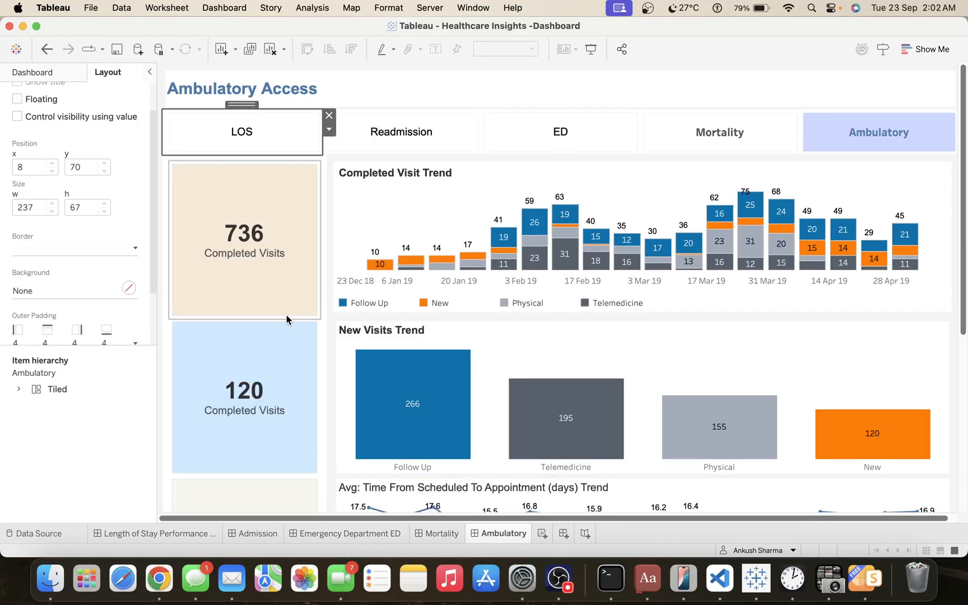
click(443, 232)
click(326, 181)
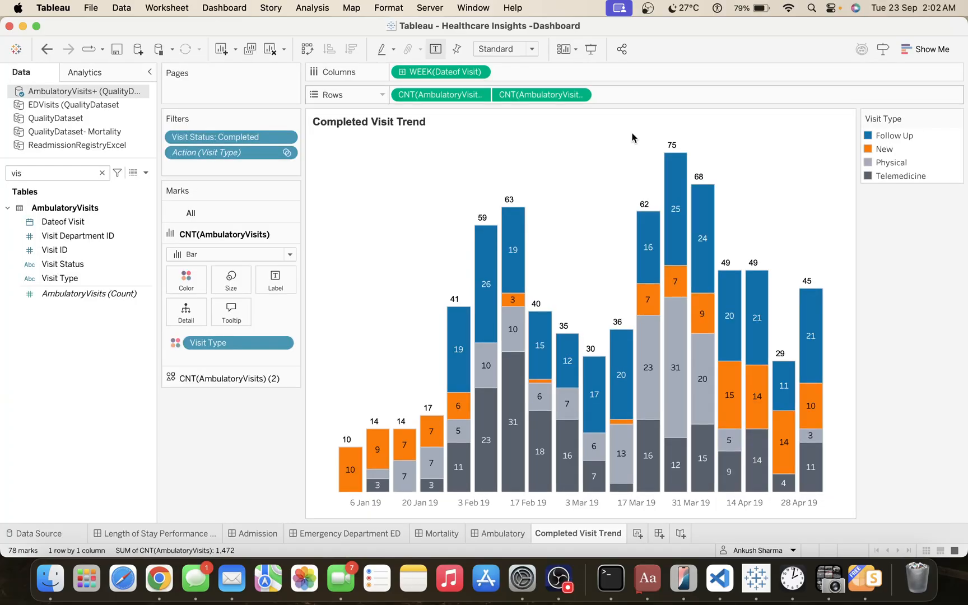
right_click(81, 92)
click(129, 97)
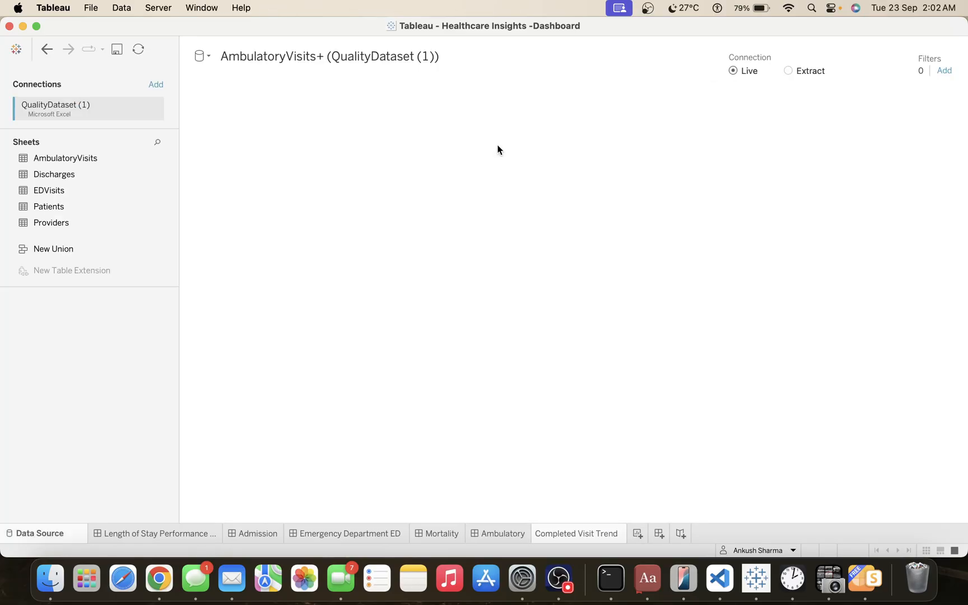
click(786, 67)
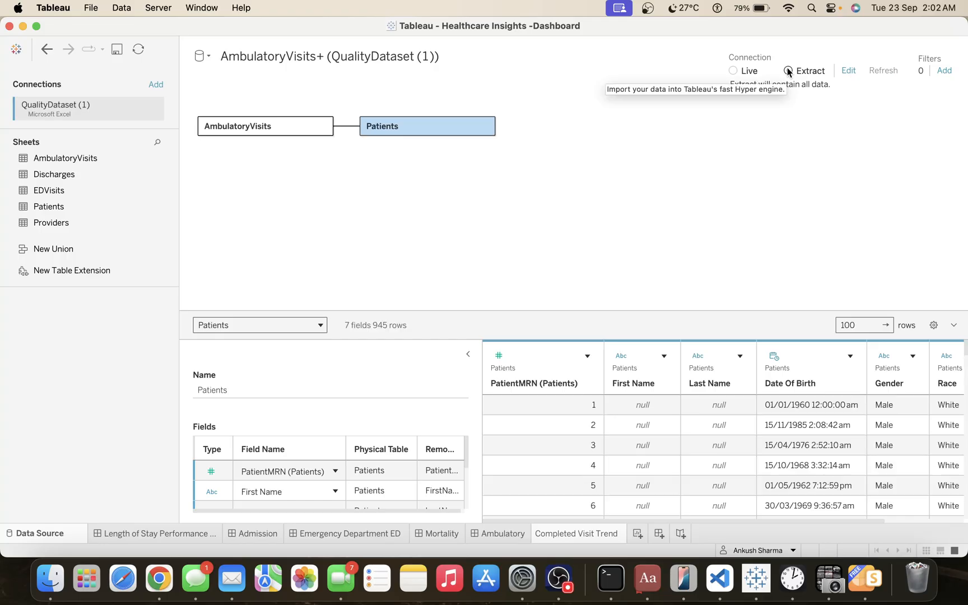
mouse_move(503, 534)
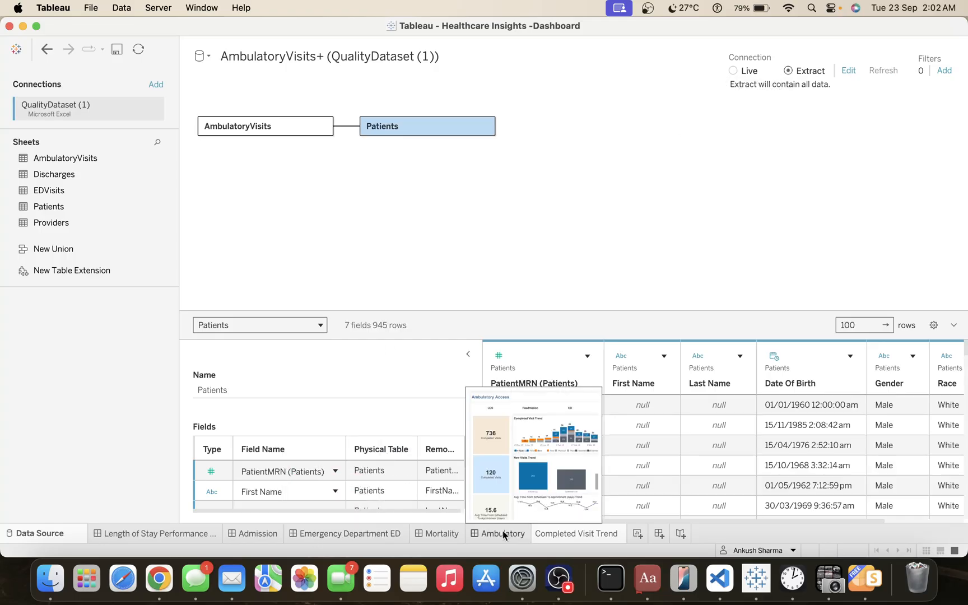
click(504, 533)
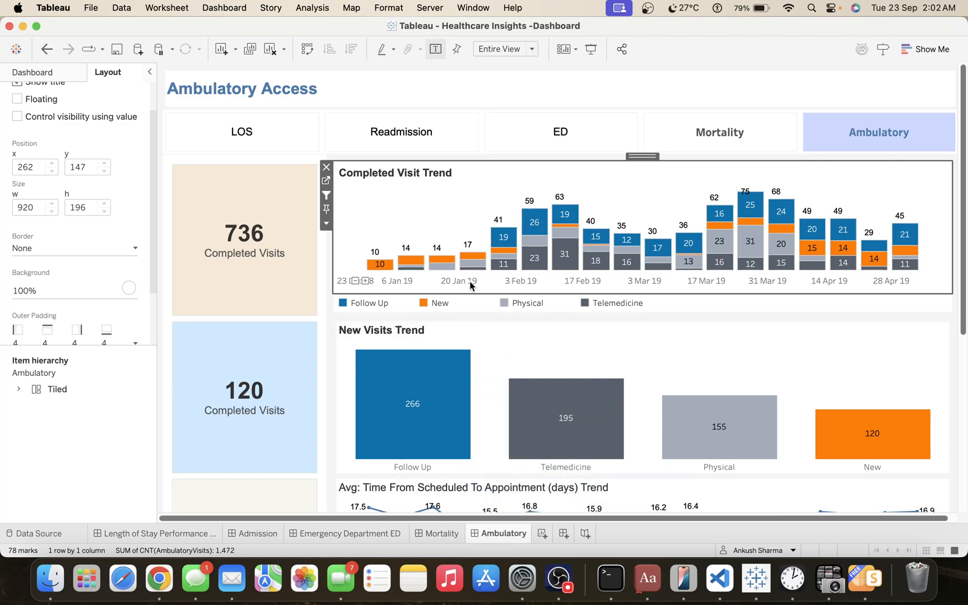
Try to save the workbook to Tableau Public as a new copy, and dismiss the resulting dialog.
click(328, 11)
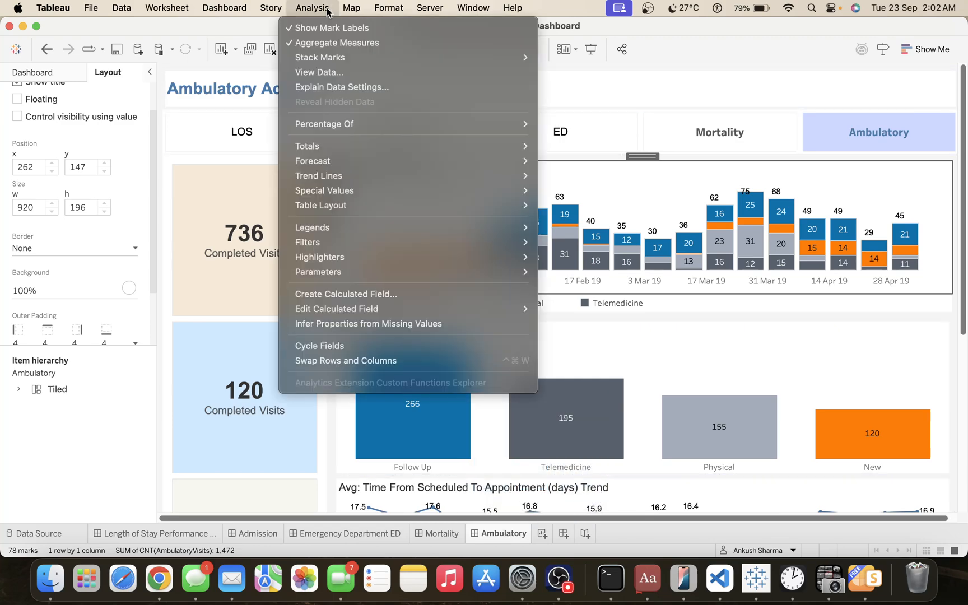
mouse_move(388, 10)
mouse_move(429, 10)
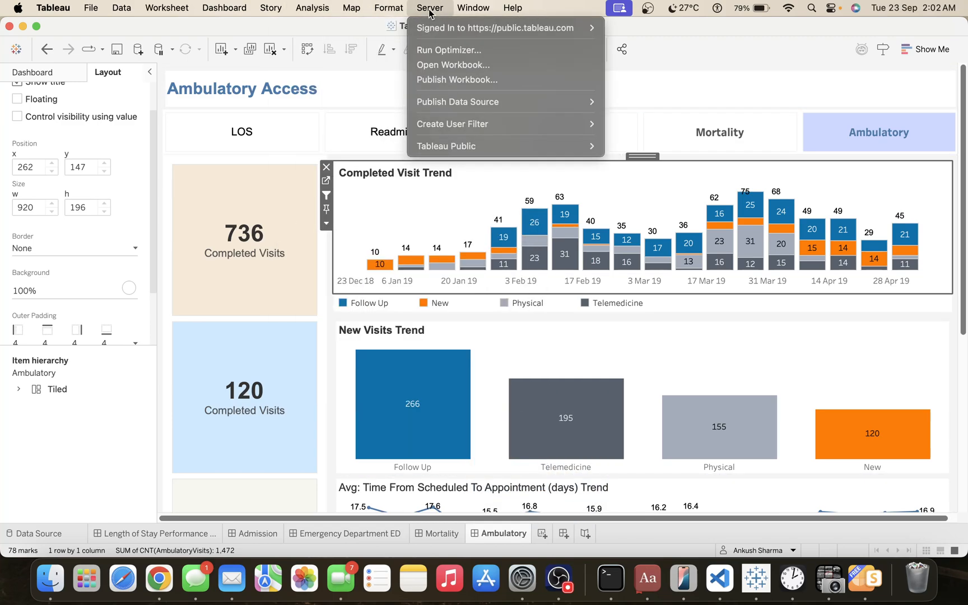
mouse_move(465, 148)
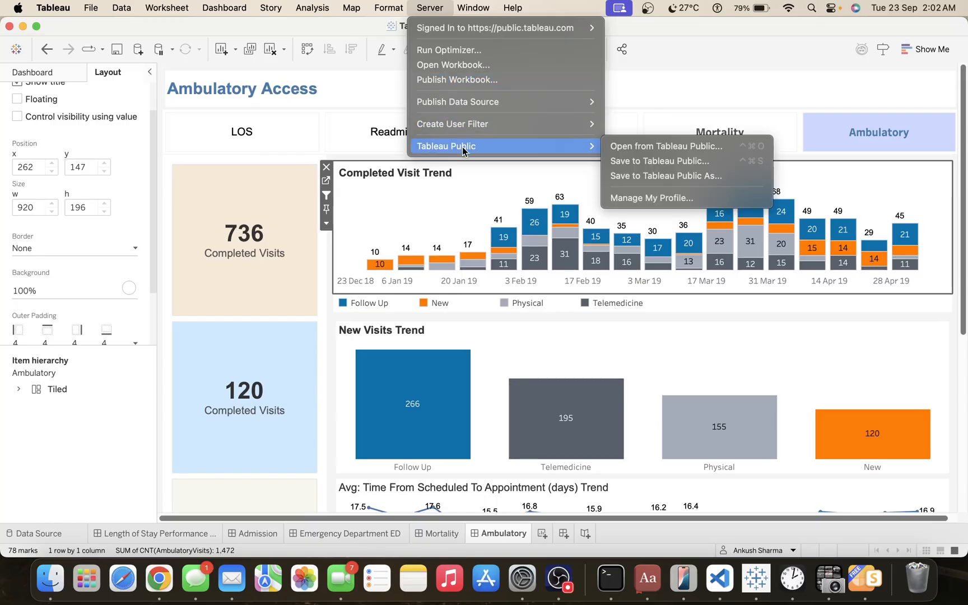
click(633, 177)
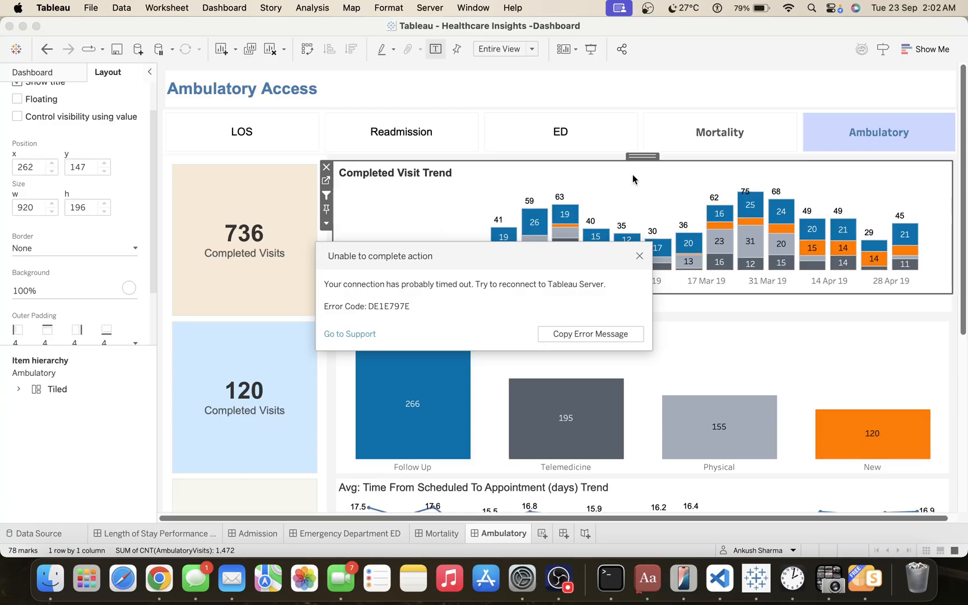
click(639, 256)
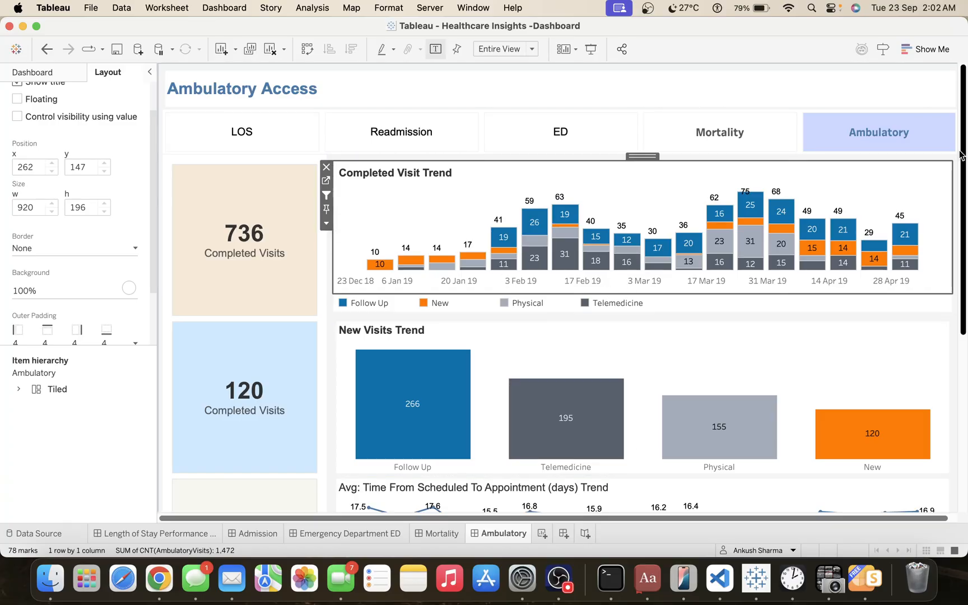
drag(961, 156, 964, 134)
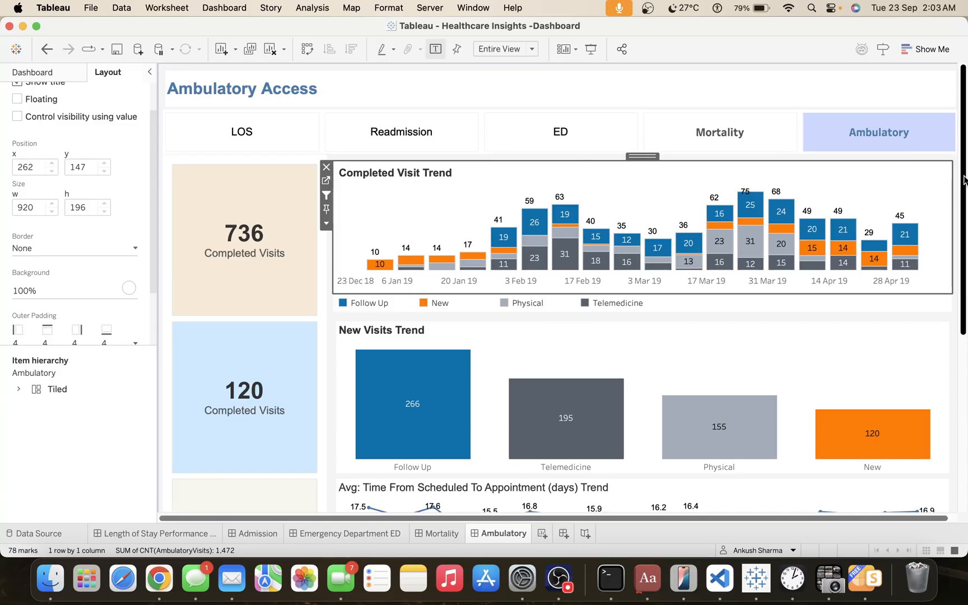
mouse_move(963, 182)
mouse_down()
mouse_move(962, 272)
mouse_move(962, 180)
mouse_up()
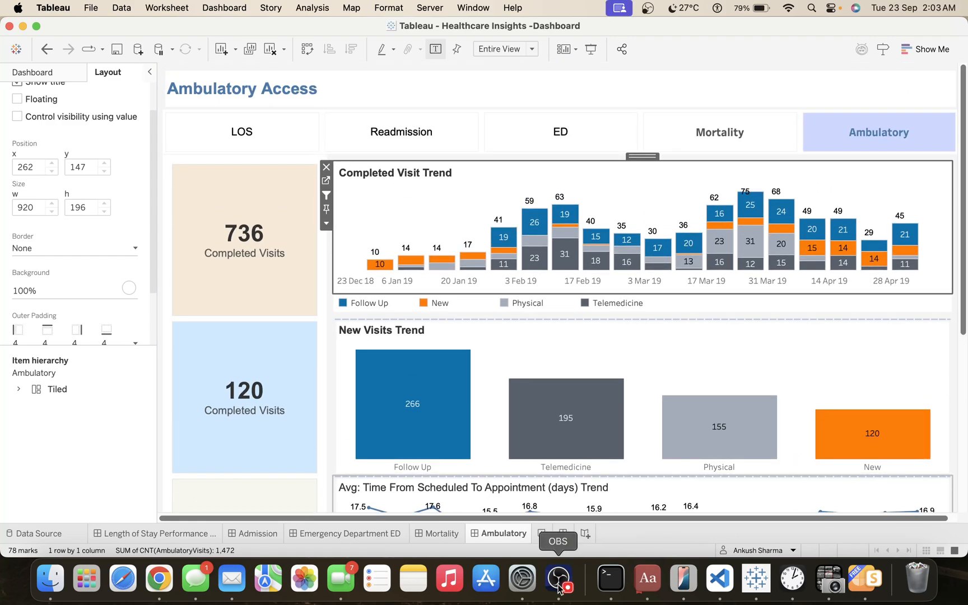